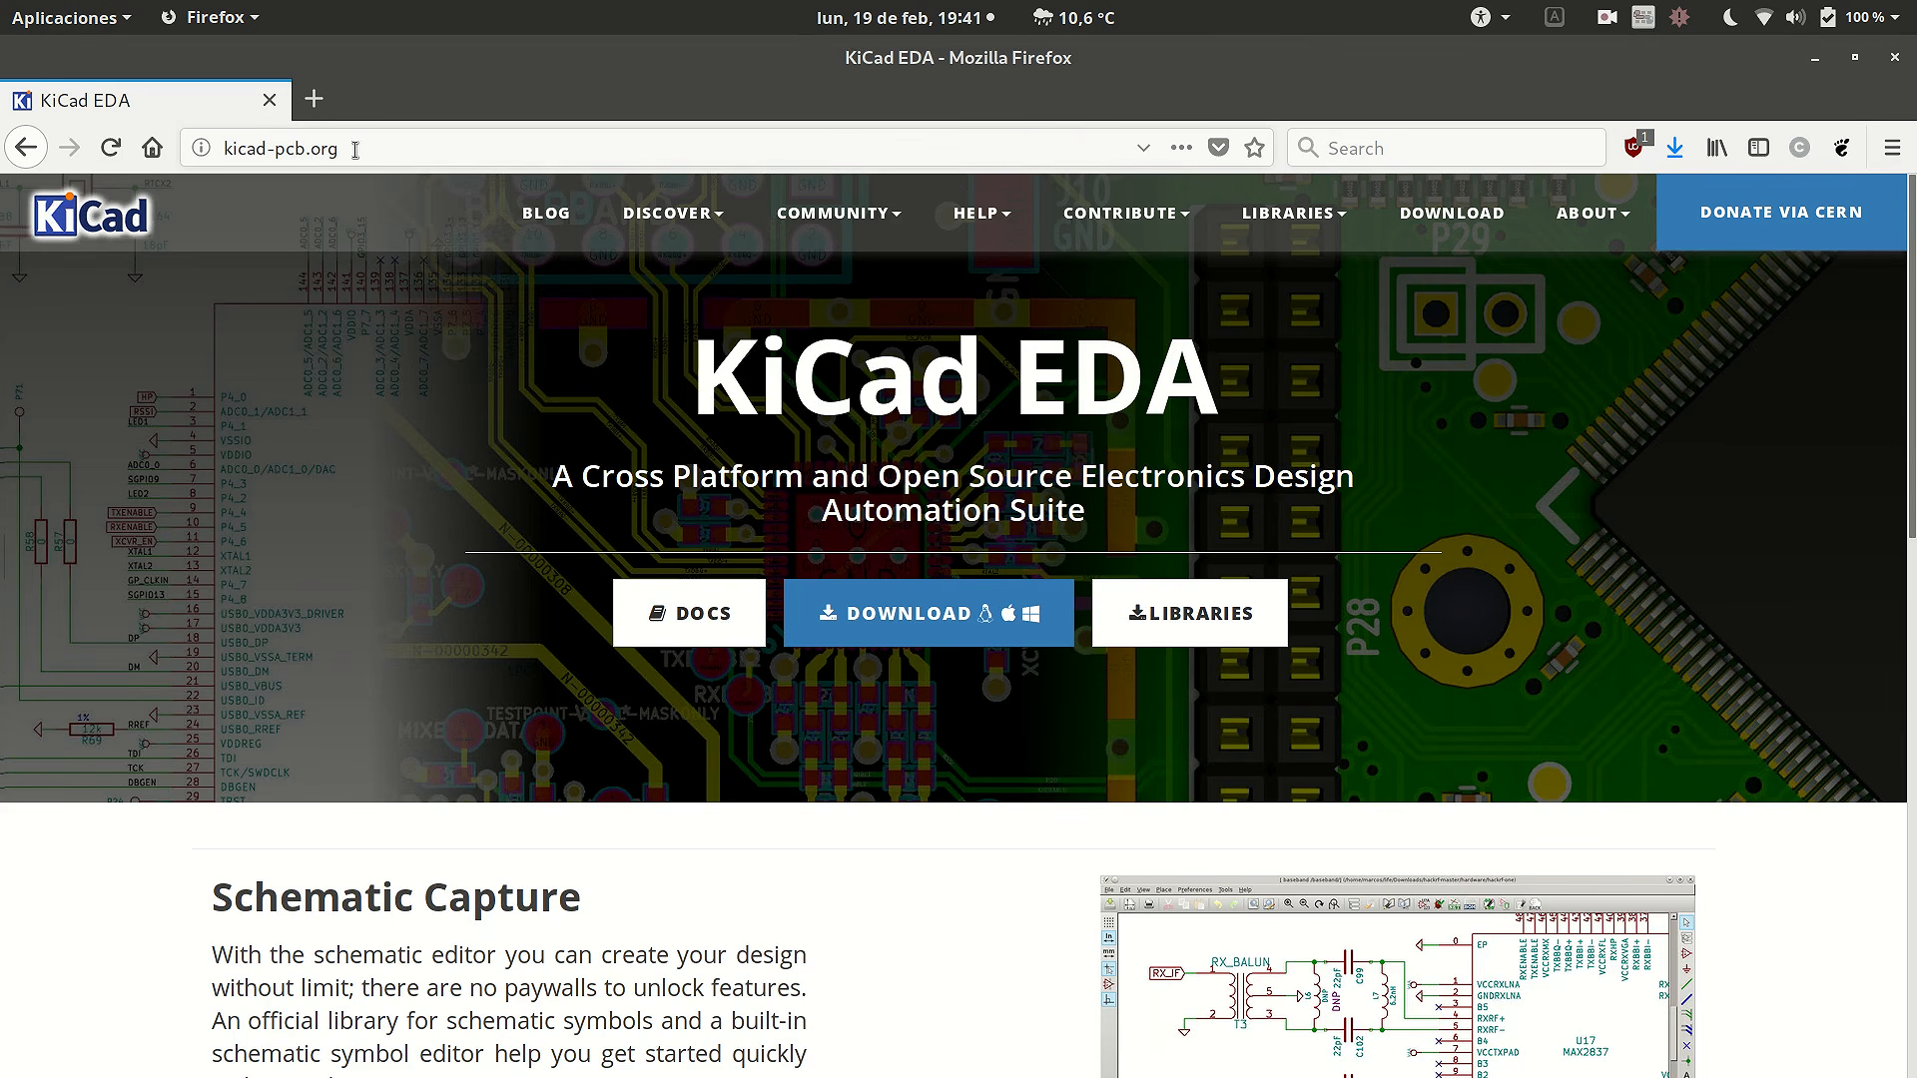
- Open the KiCad download page and review the Ubuntu installation instructions for the stable release and nightly builds
click(964, 628)
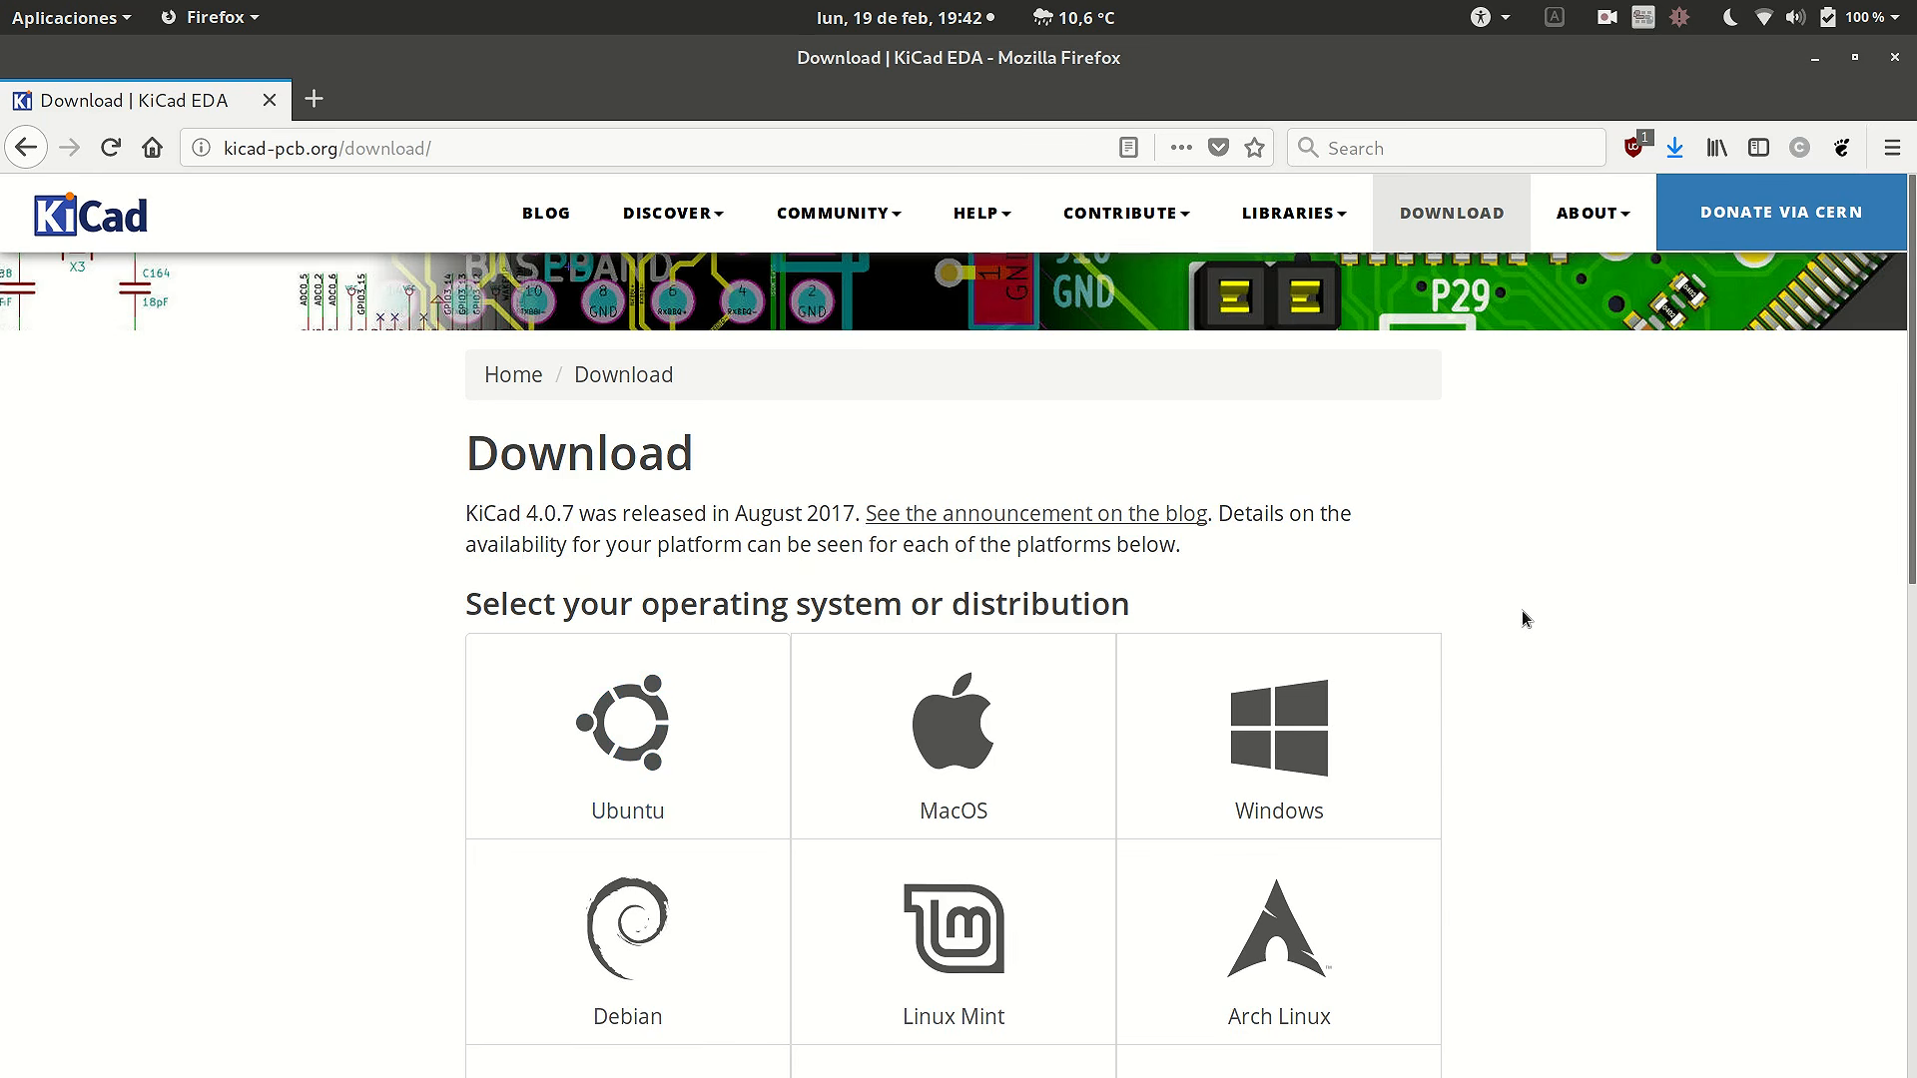
scroll(1513, 614, down, 3)
click(641, 667)
scroll(1069, 612, down, 3)
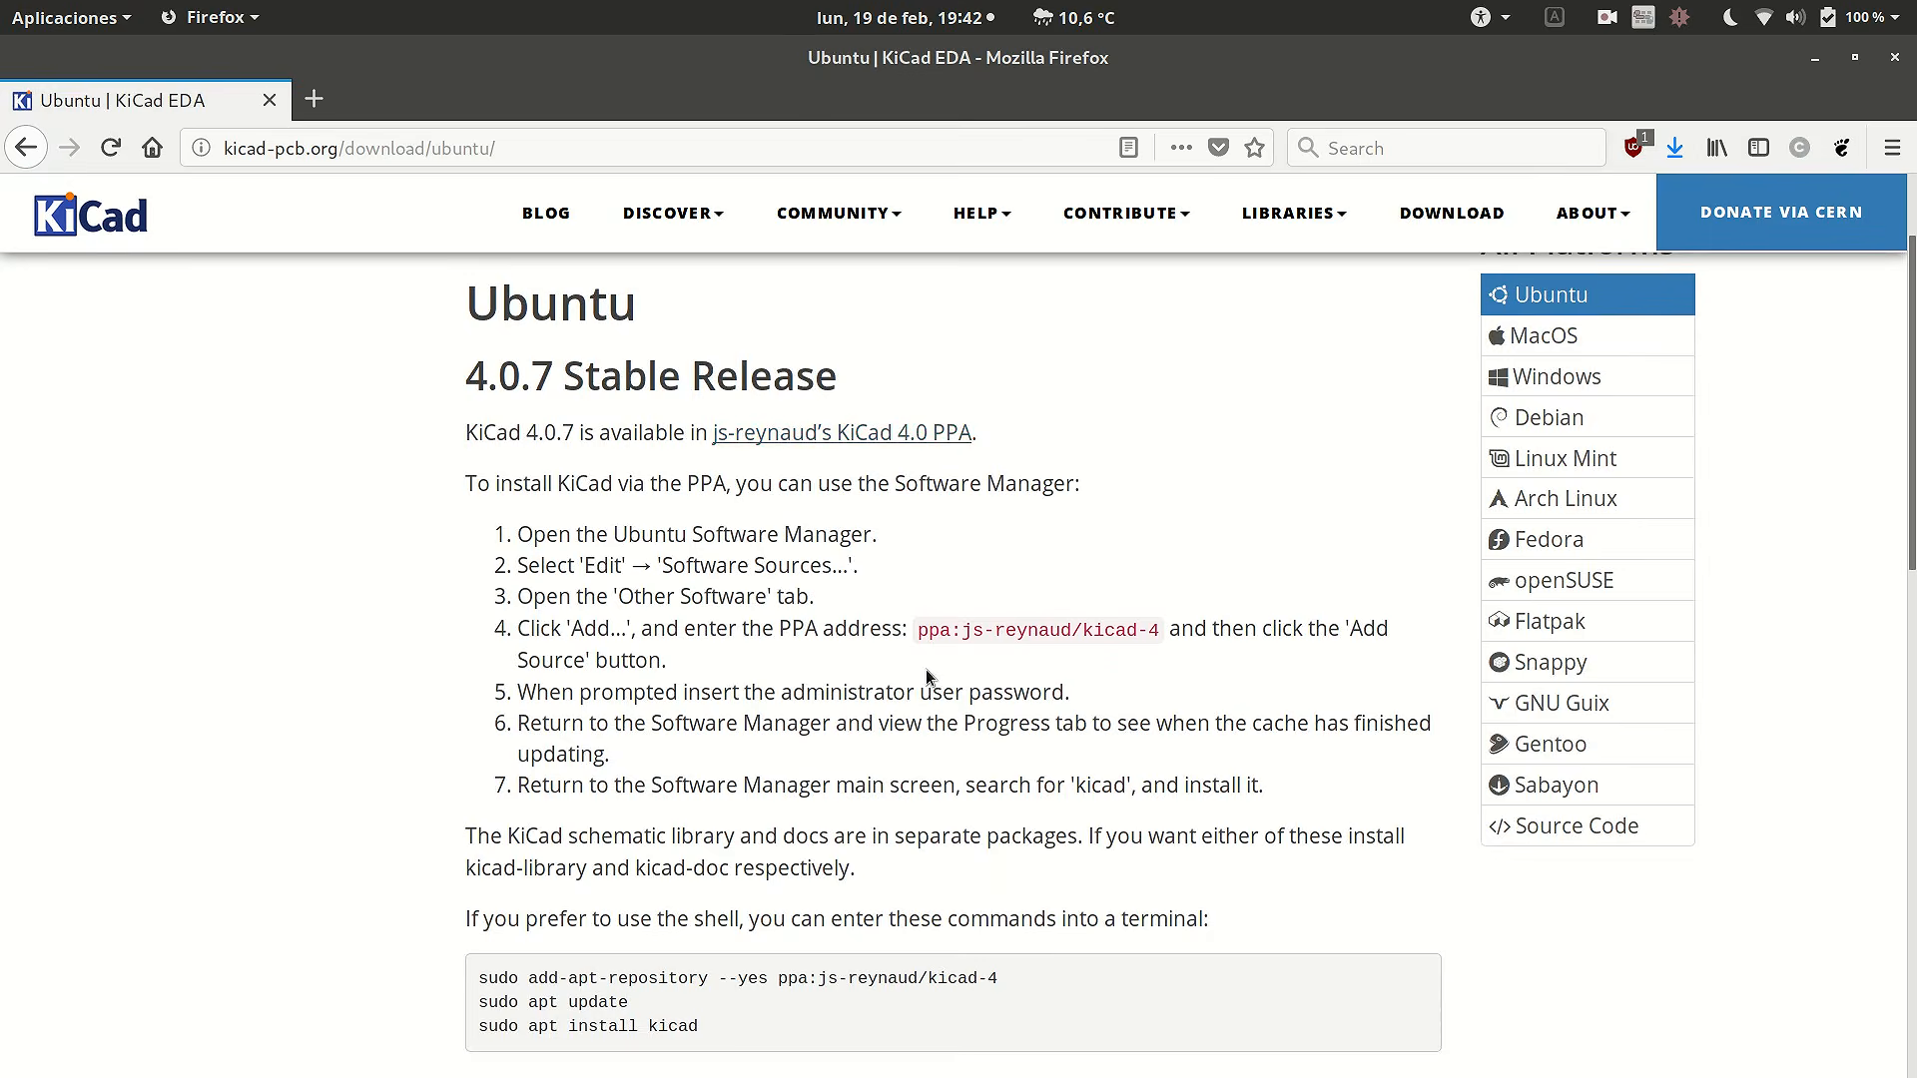
scroll(933, 679, down, 12)
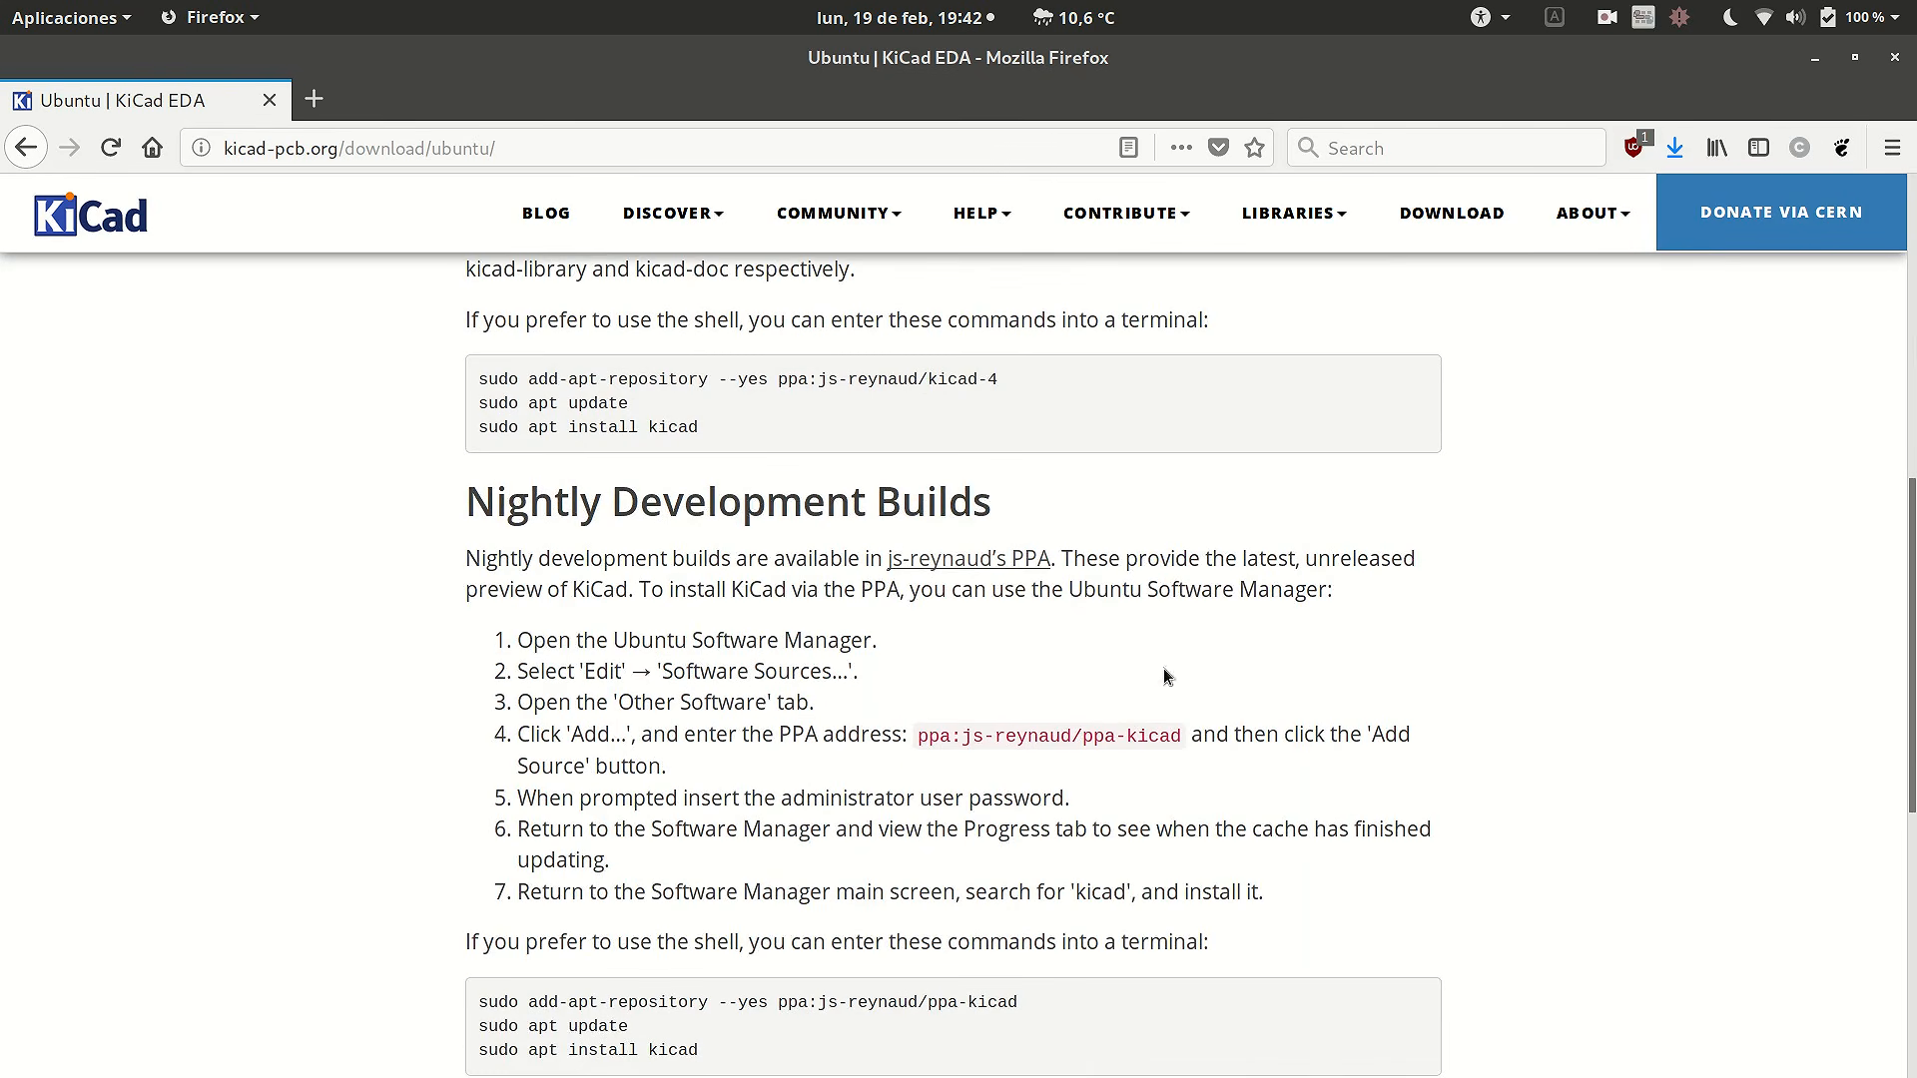
scroll(1071, 715, down, 3)
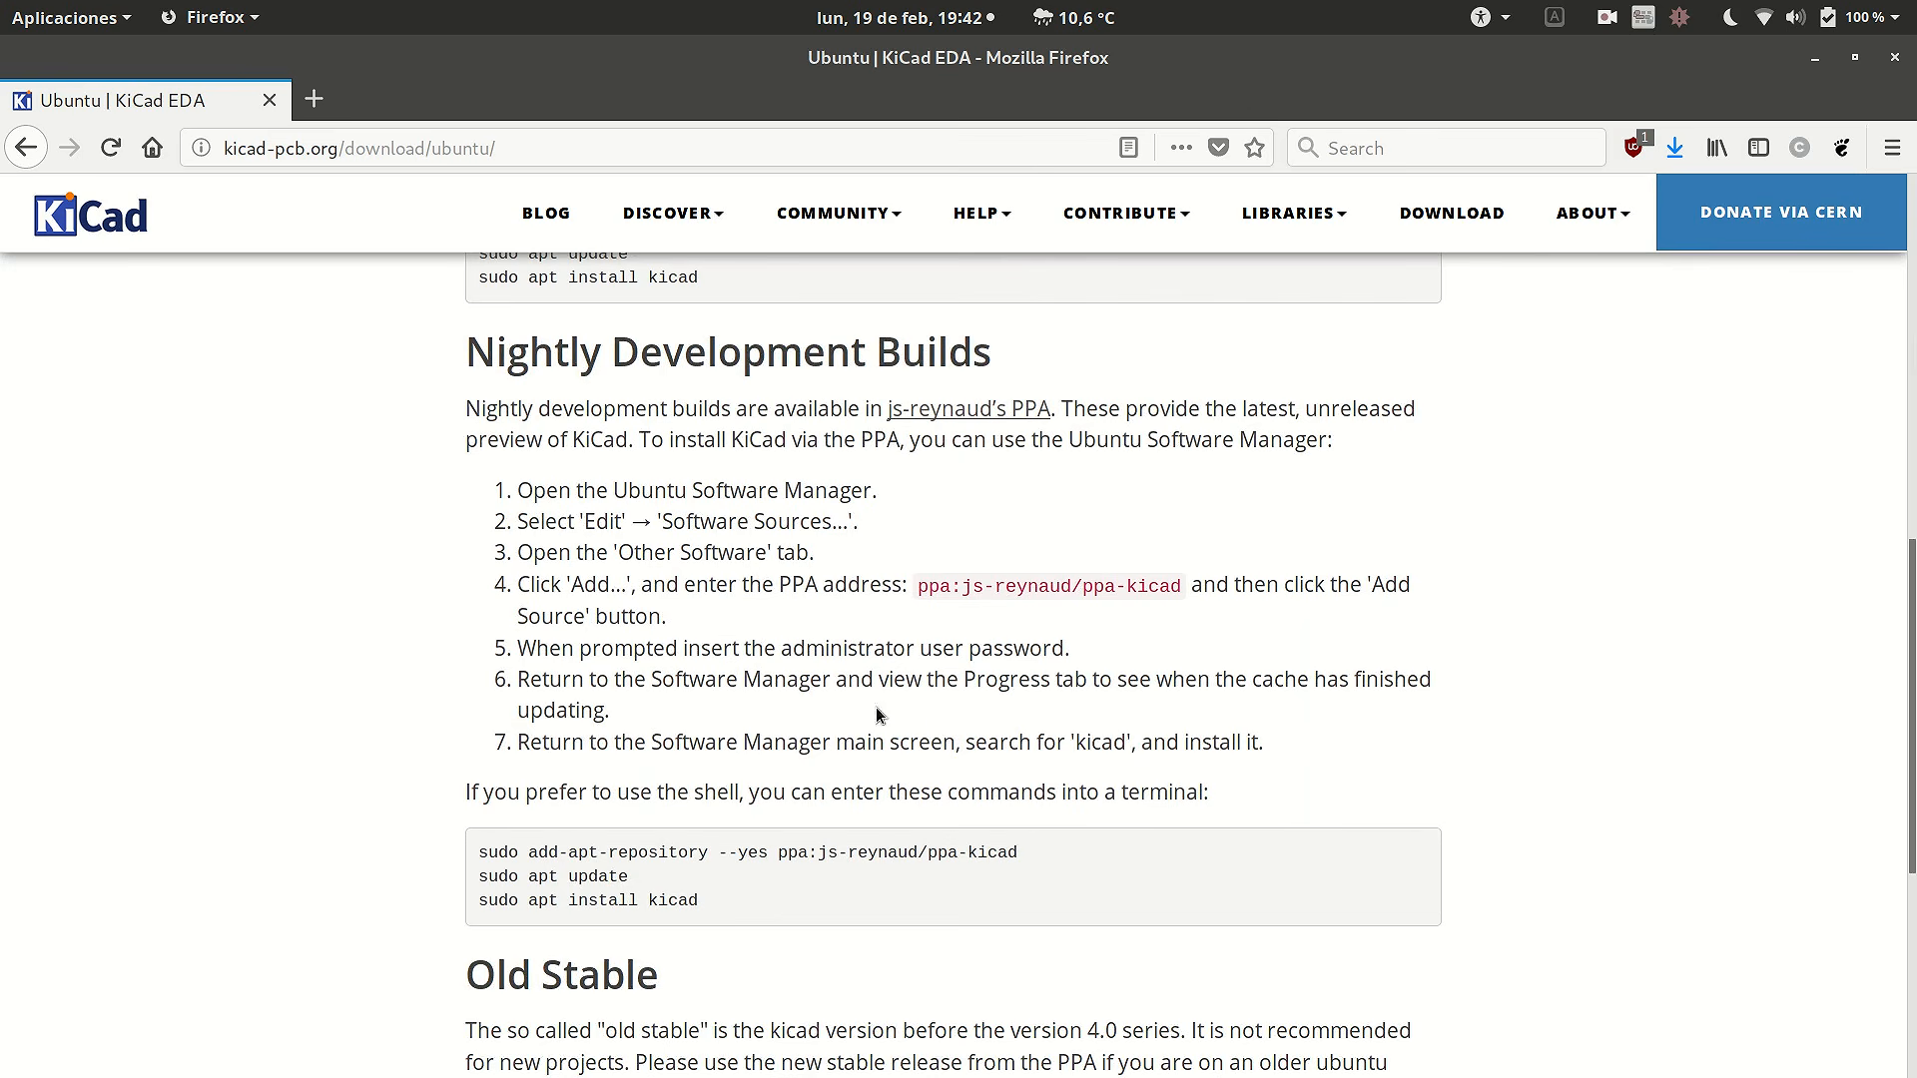
scroll(749, 639, up, 9)
- View the Arch Linux download page, and return to the list of operating systems and distributions
click(24, 148)
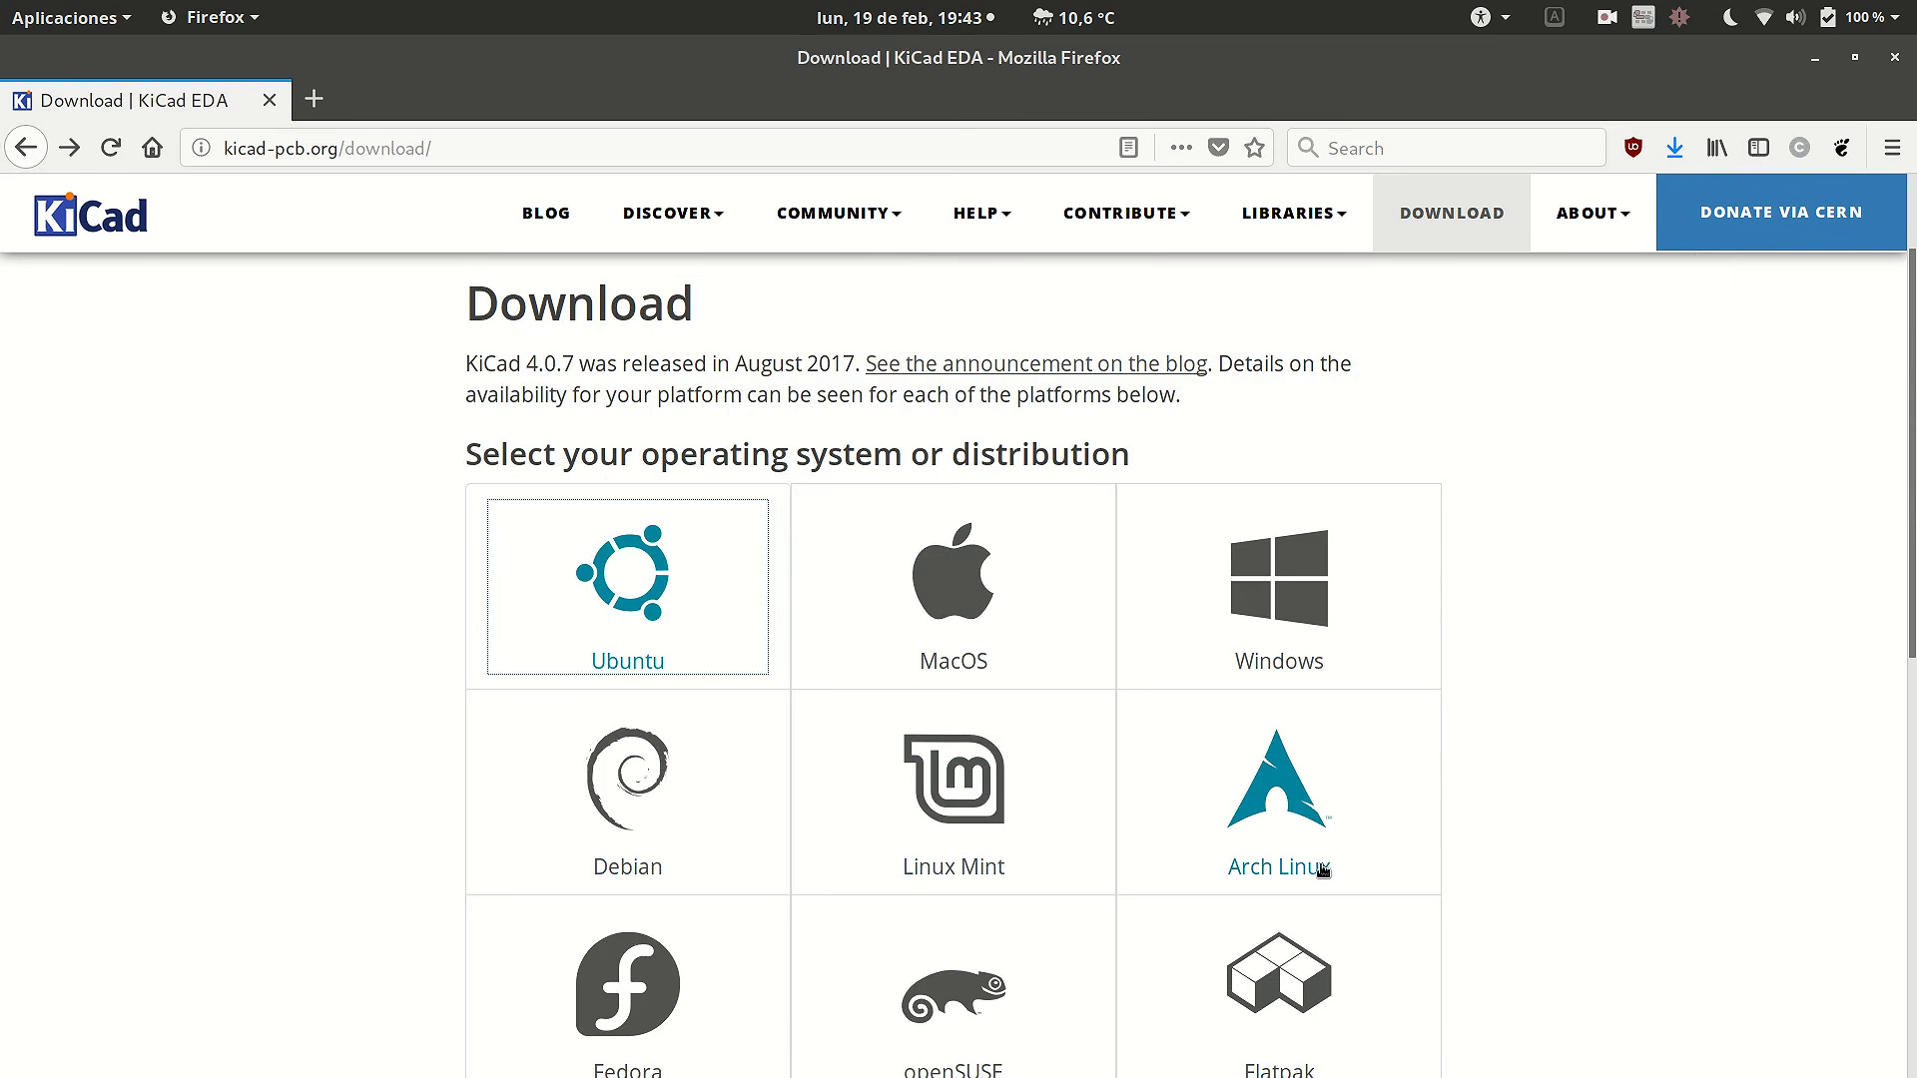
click(1333, 812)
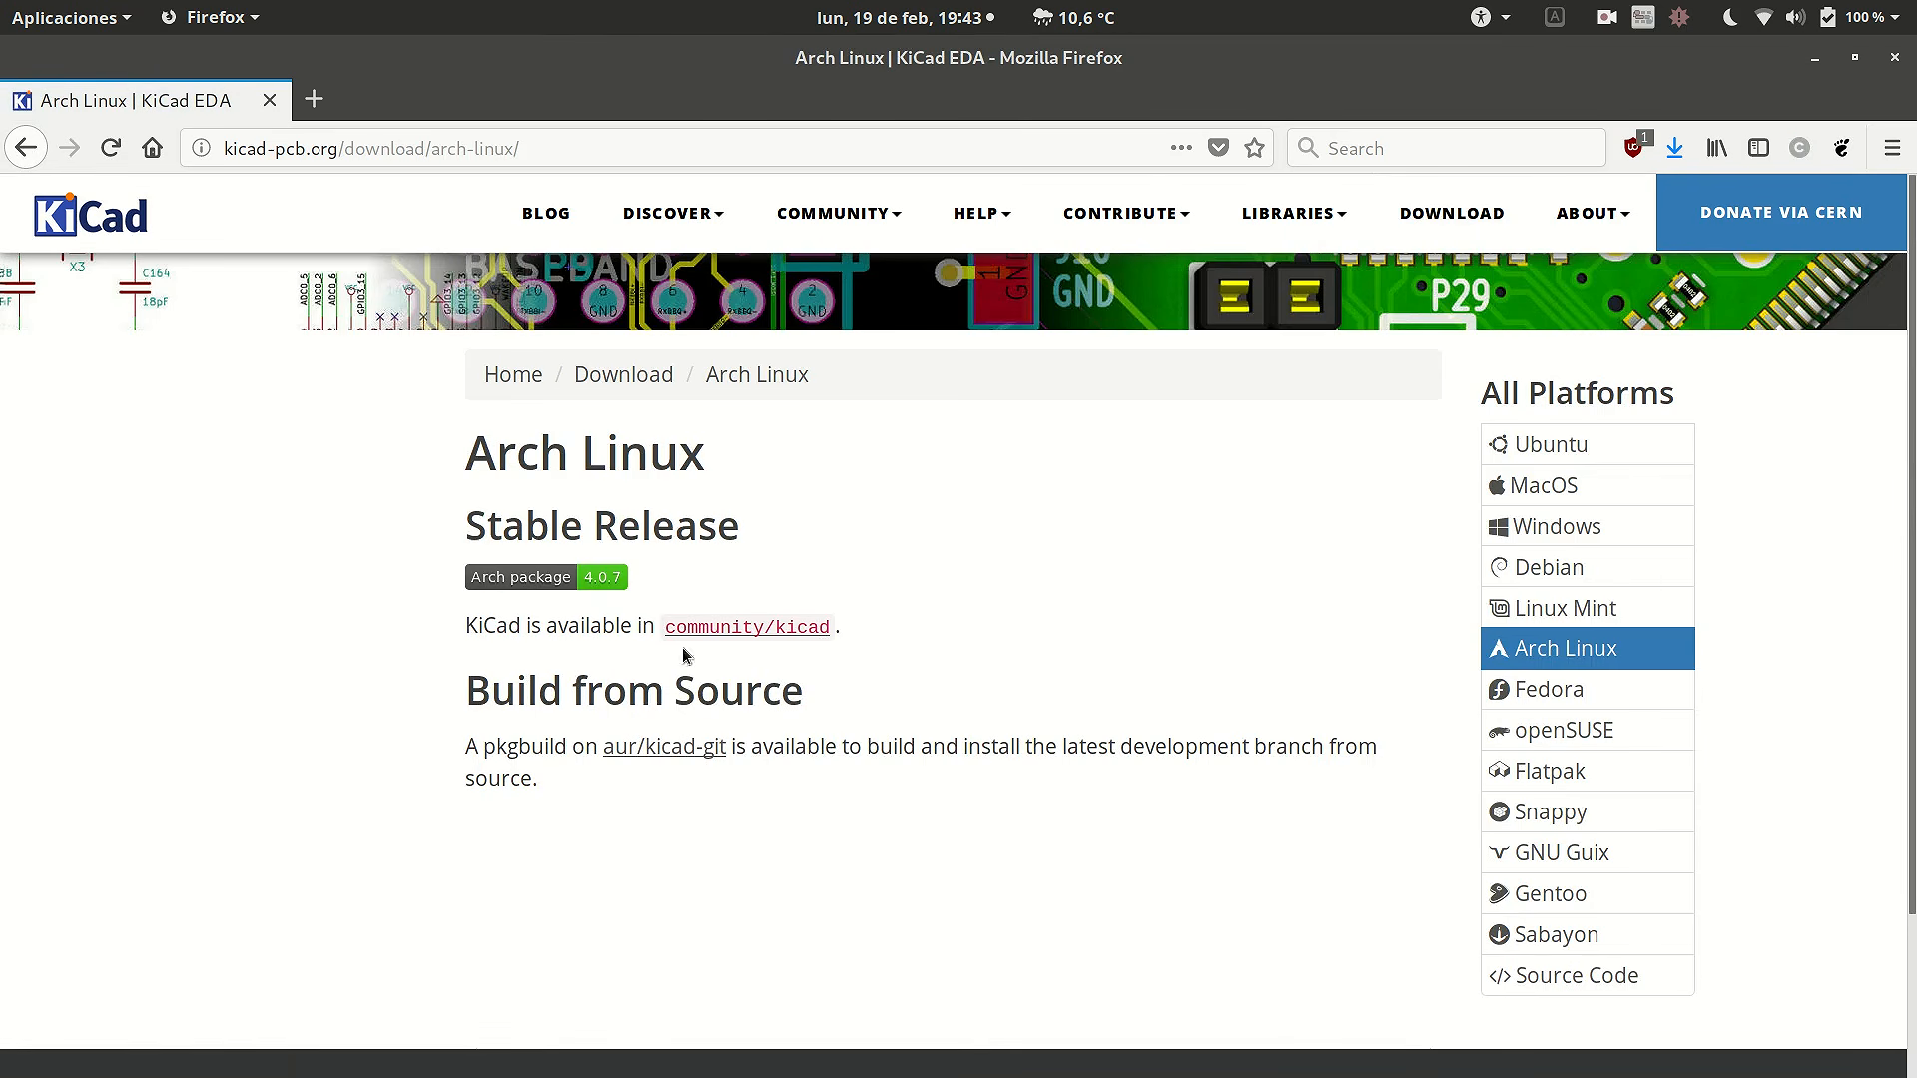
click(30, 150)
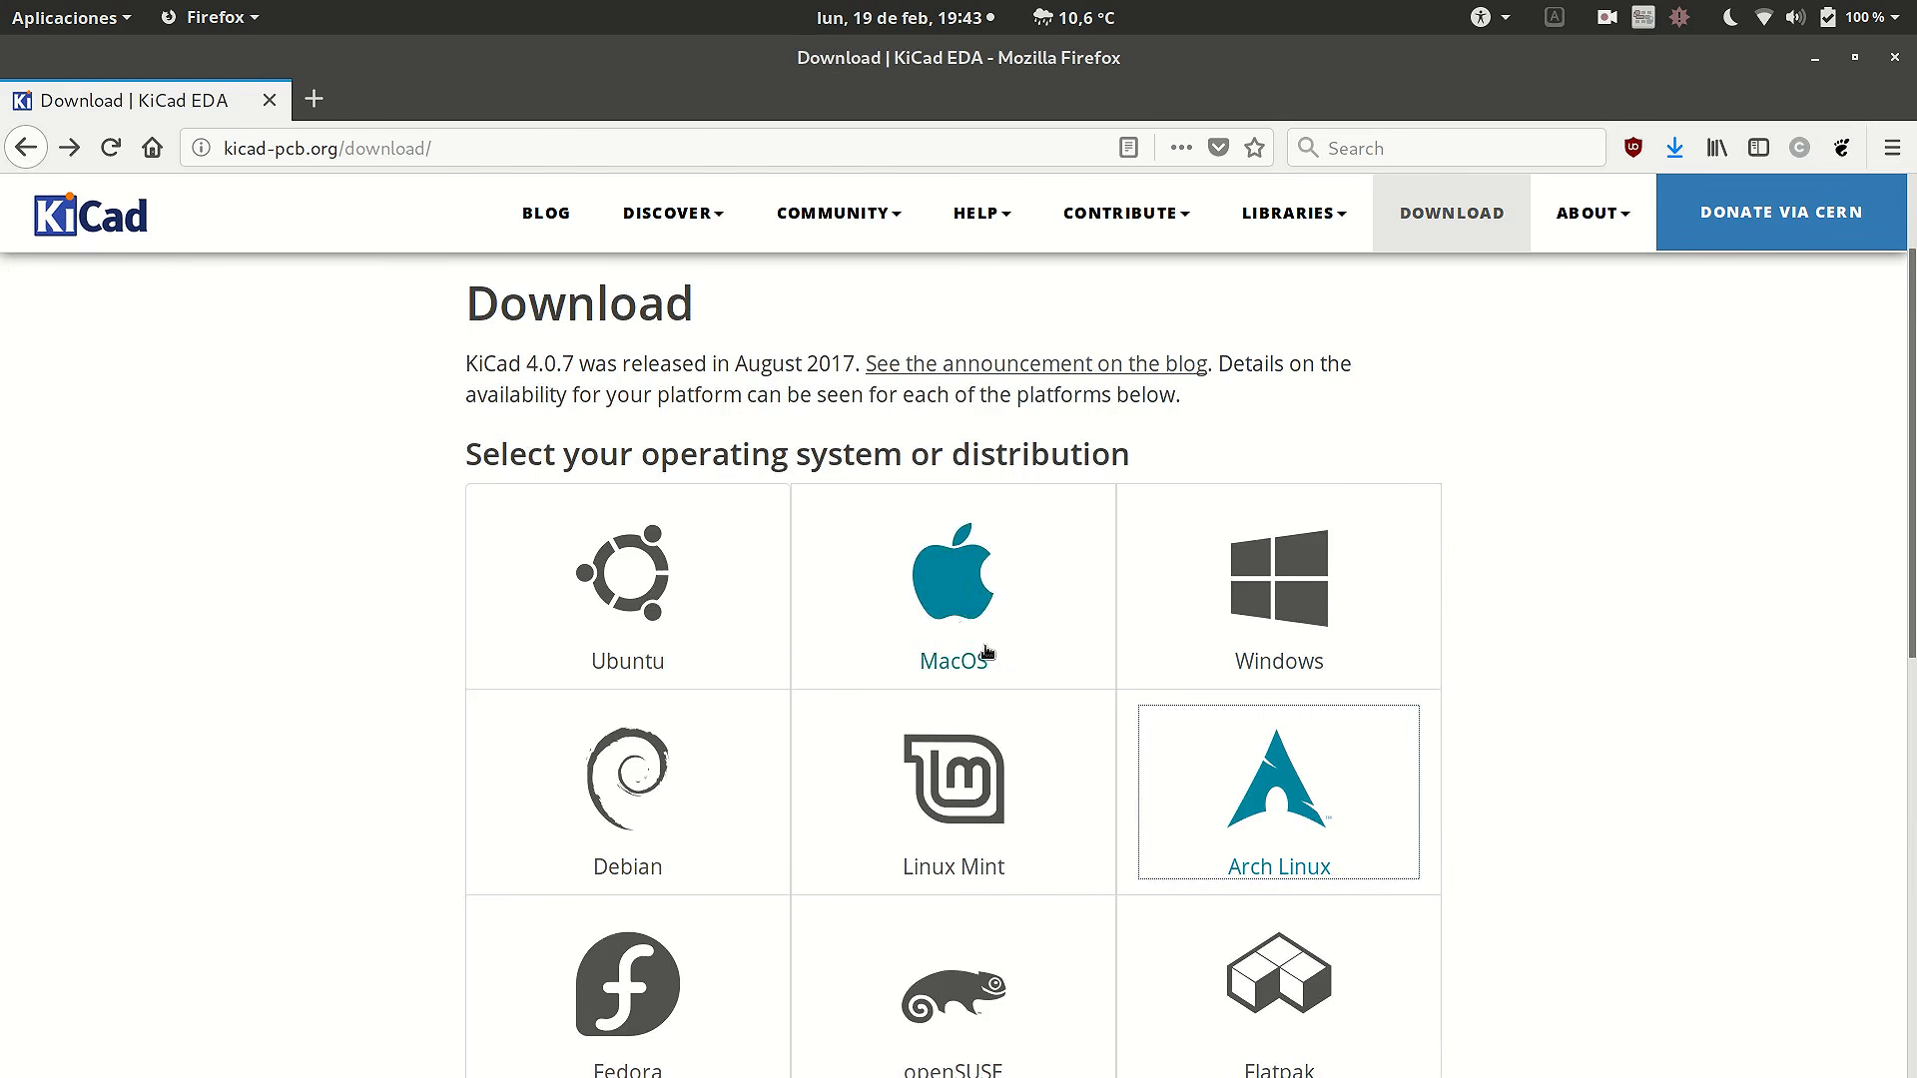
scroll(699, 739, down, 3)
scroll(1438, 625, up, 1)
scroll(1467, 625, up, 4)
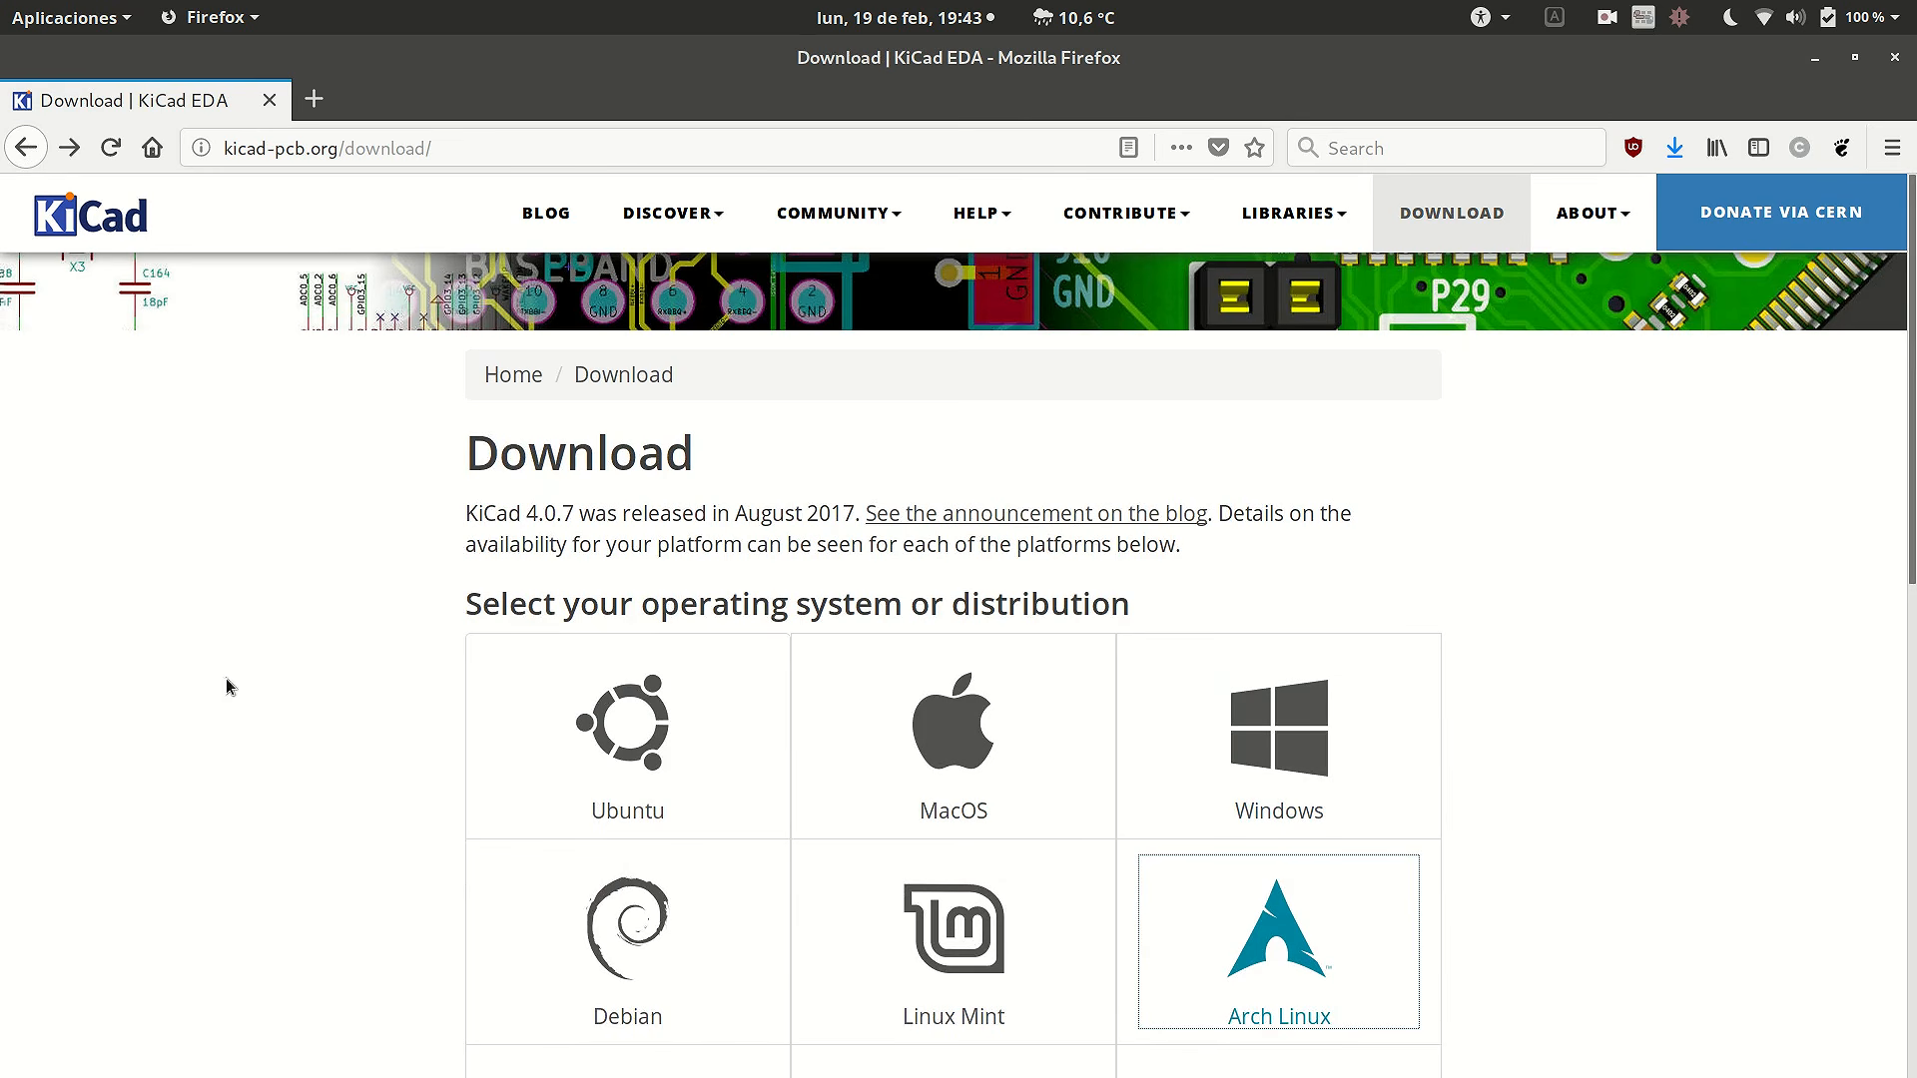
- Switch to the KiCad project manager and look over its file commands
mouse_move(3, 672)
click(38, 734)
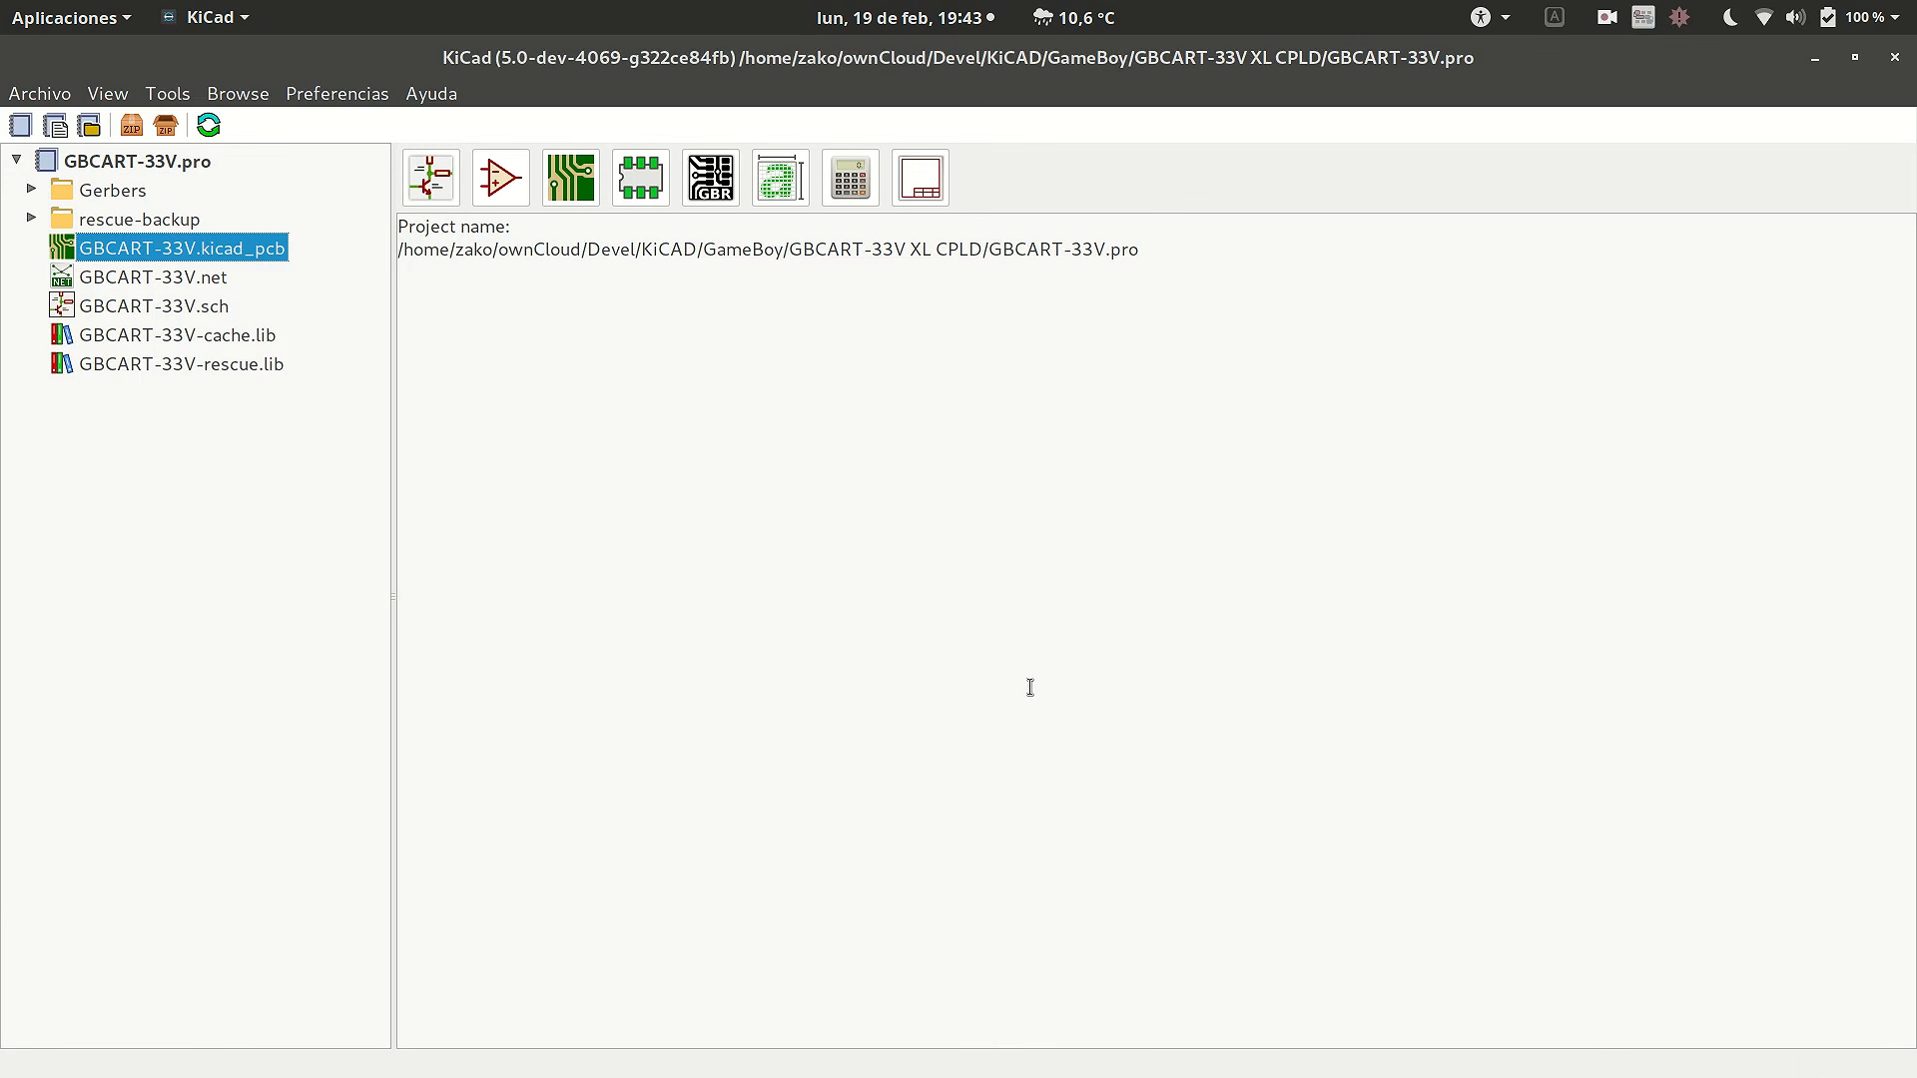
click(38, 97)
mouse_move(116, 128)
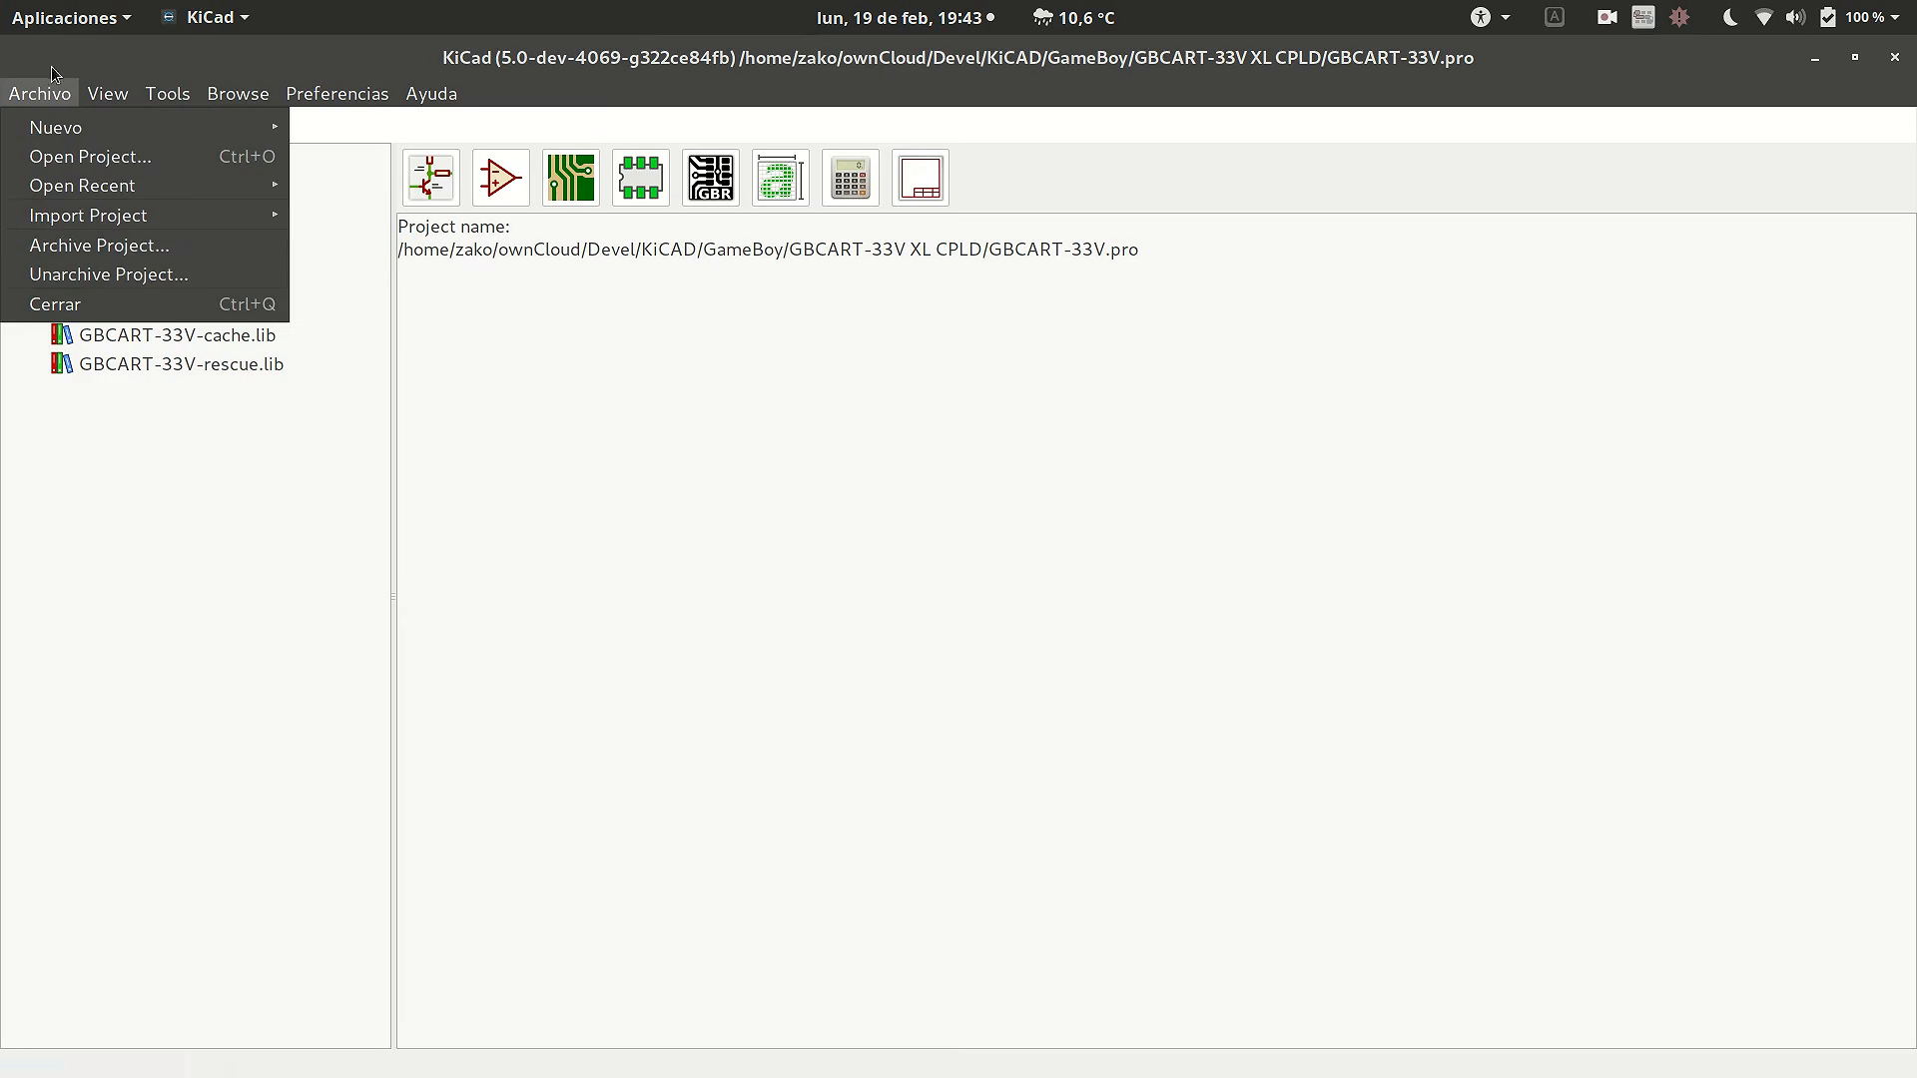
click(33, 95)
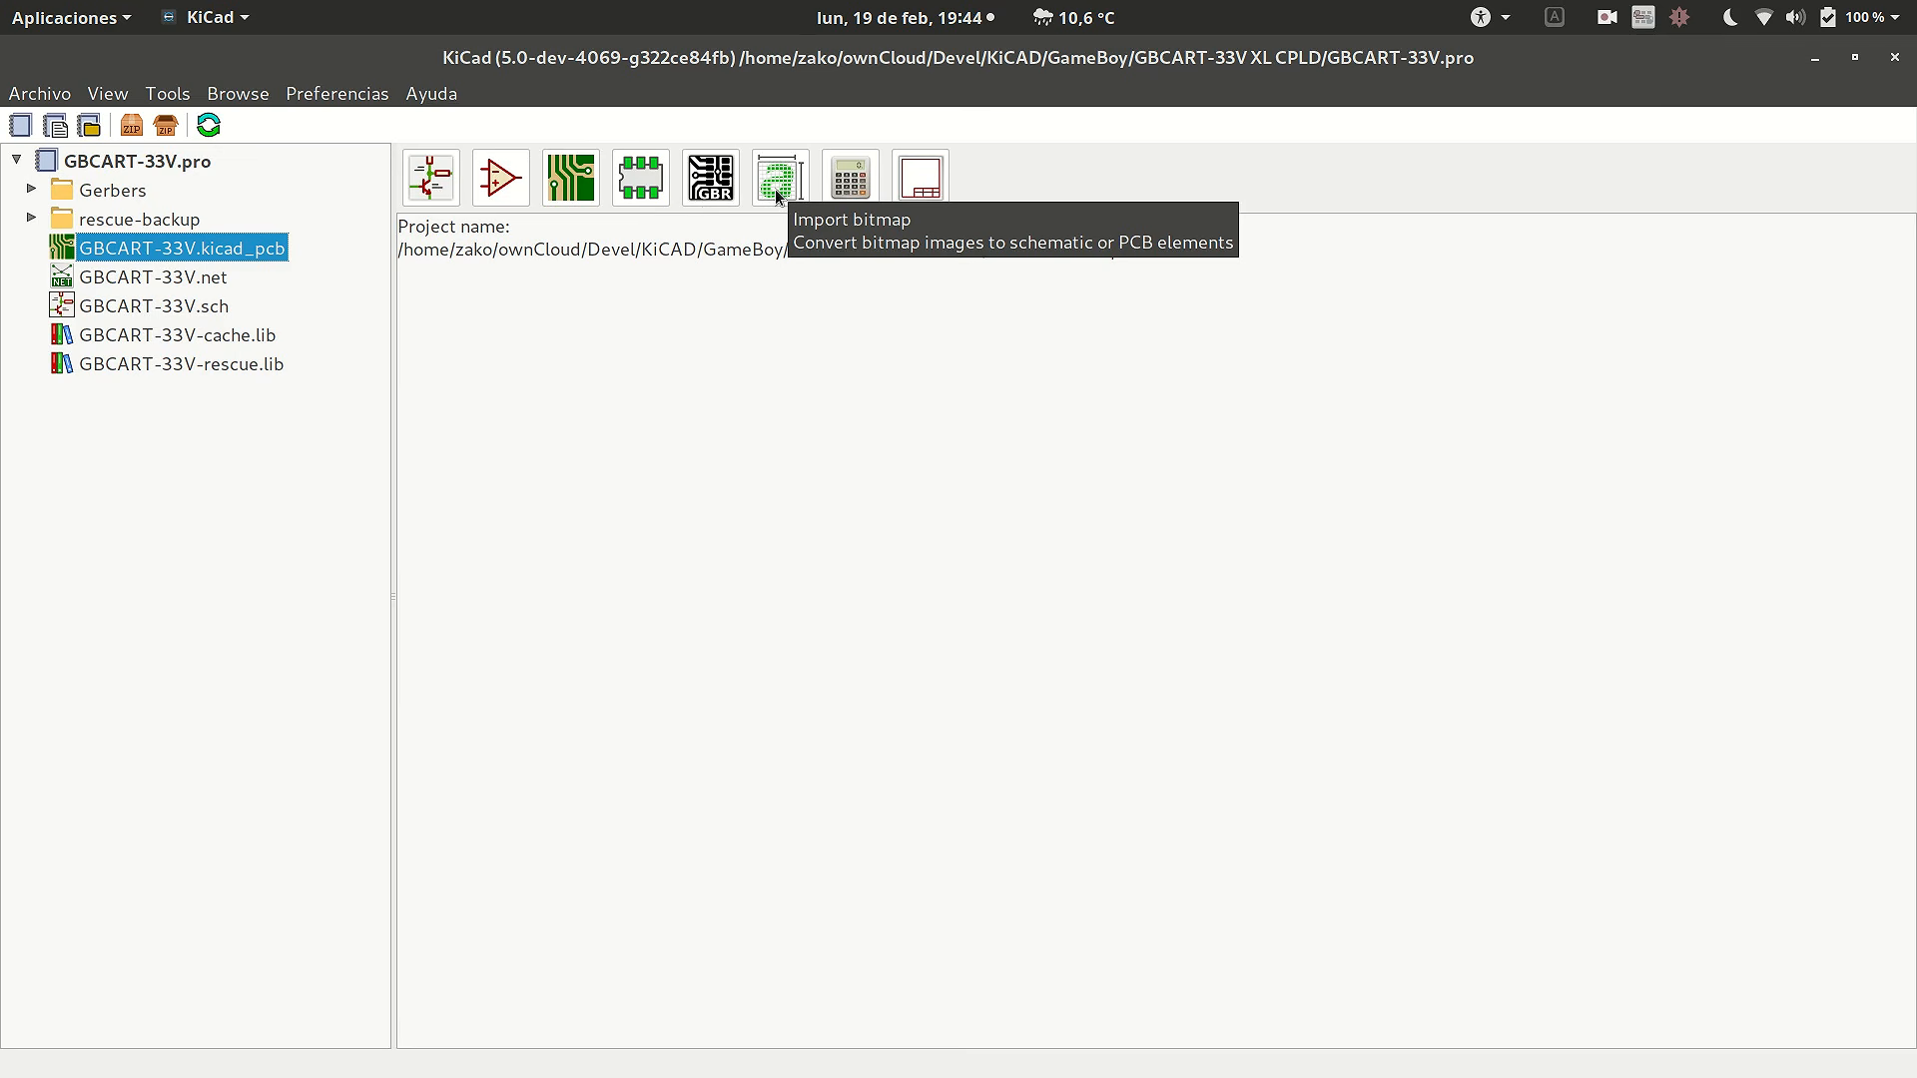
- Look through the Track Width and TransLine calculators in the PCB Calculator, and close it
click(852, 186)
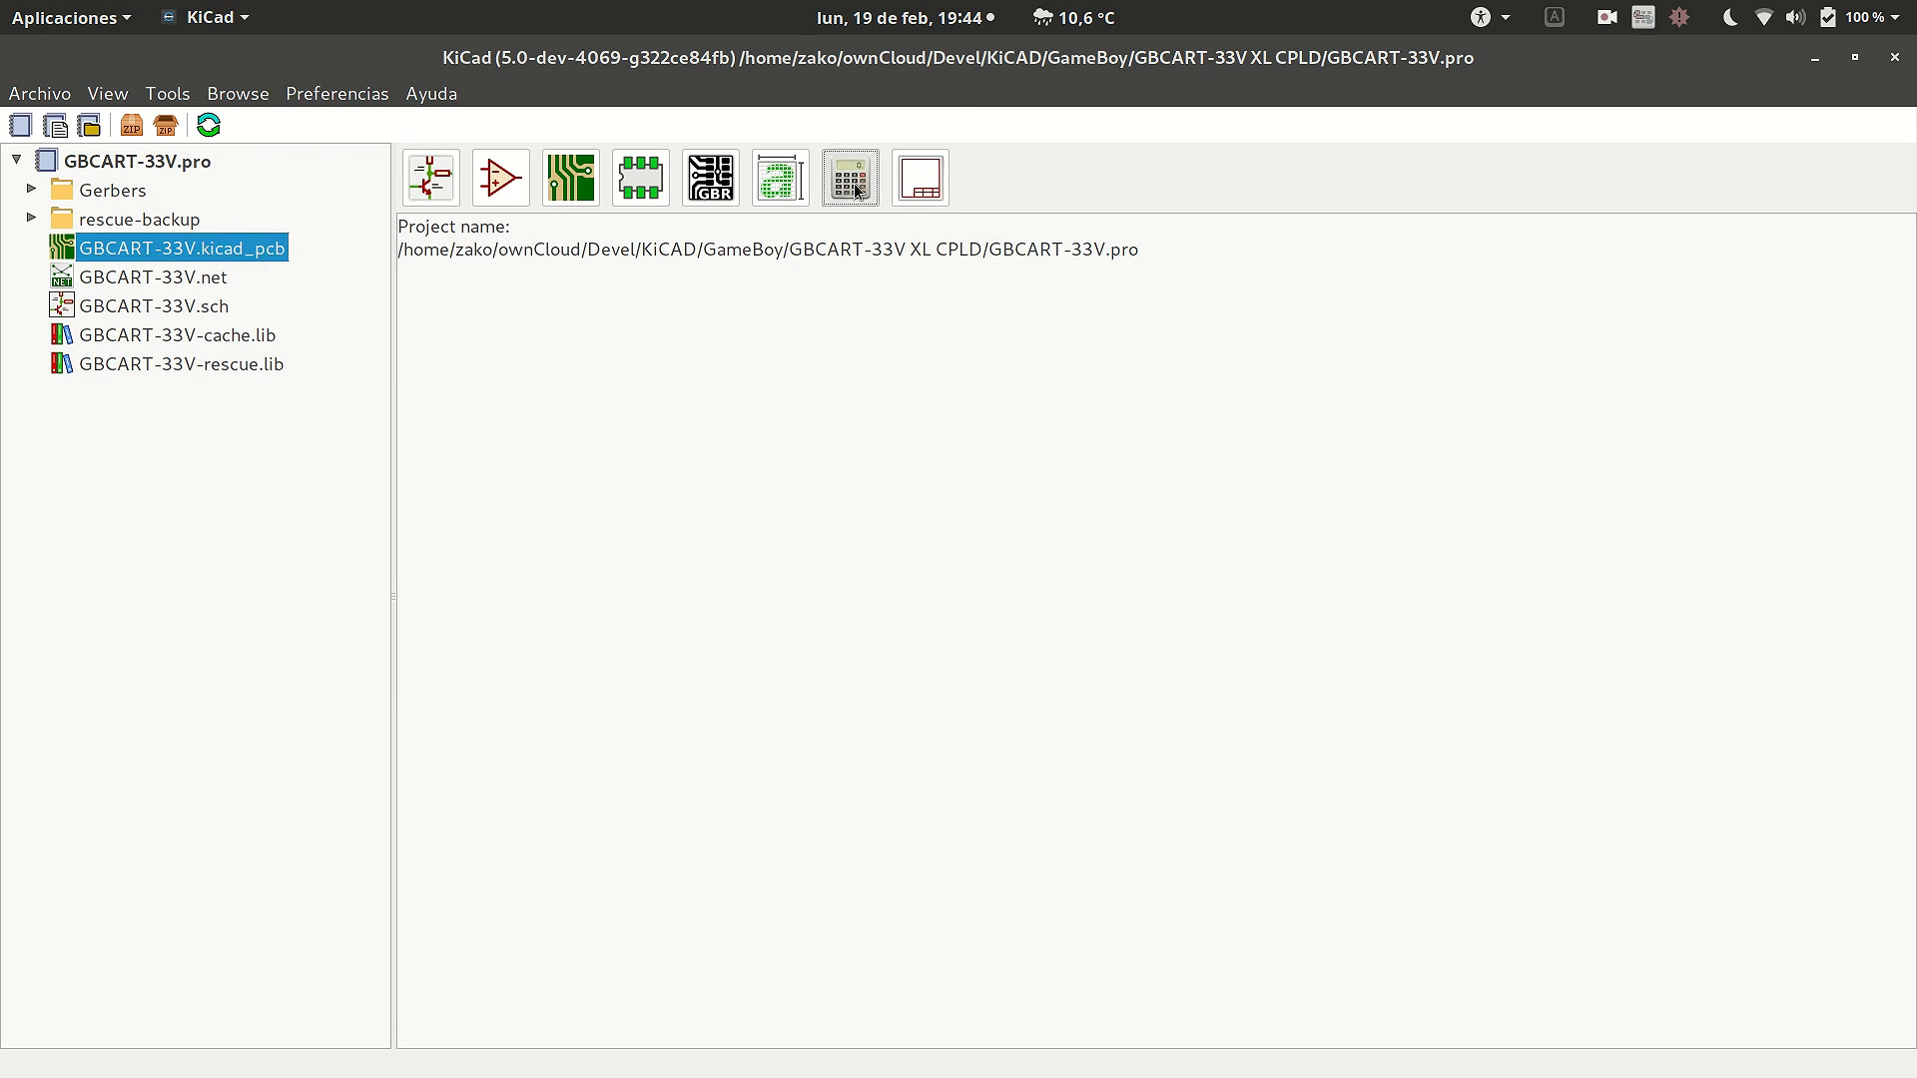
drag(894, 241, 1037, 250)
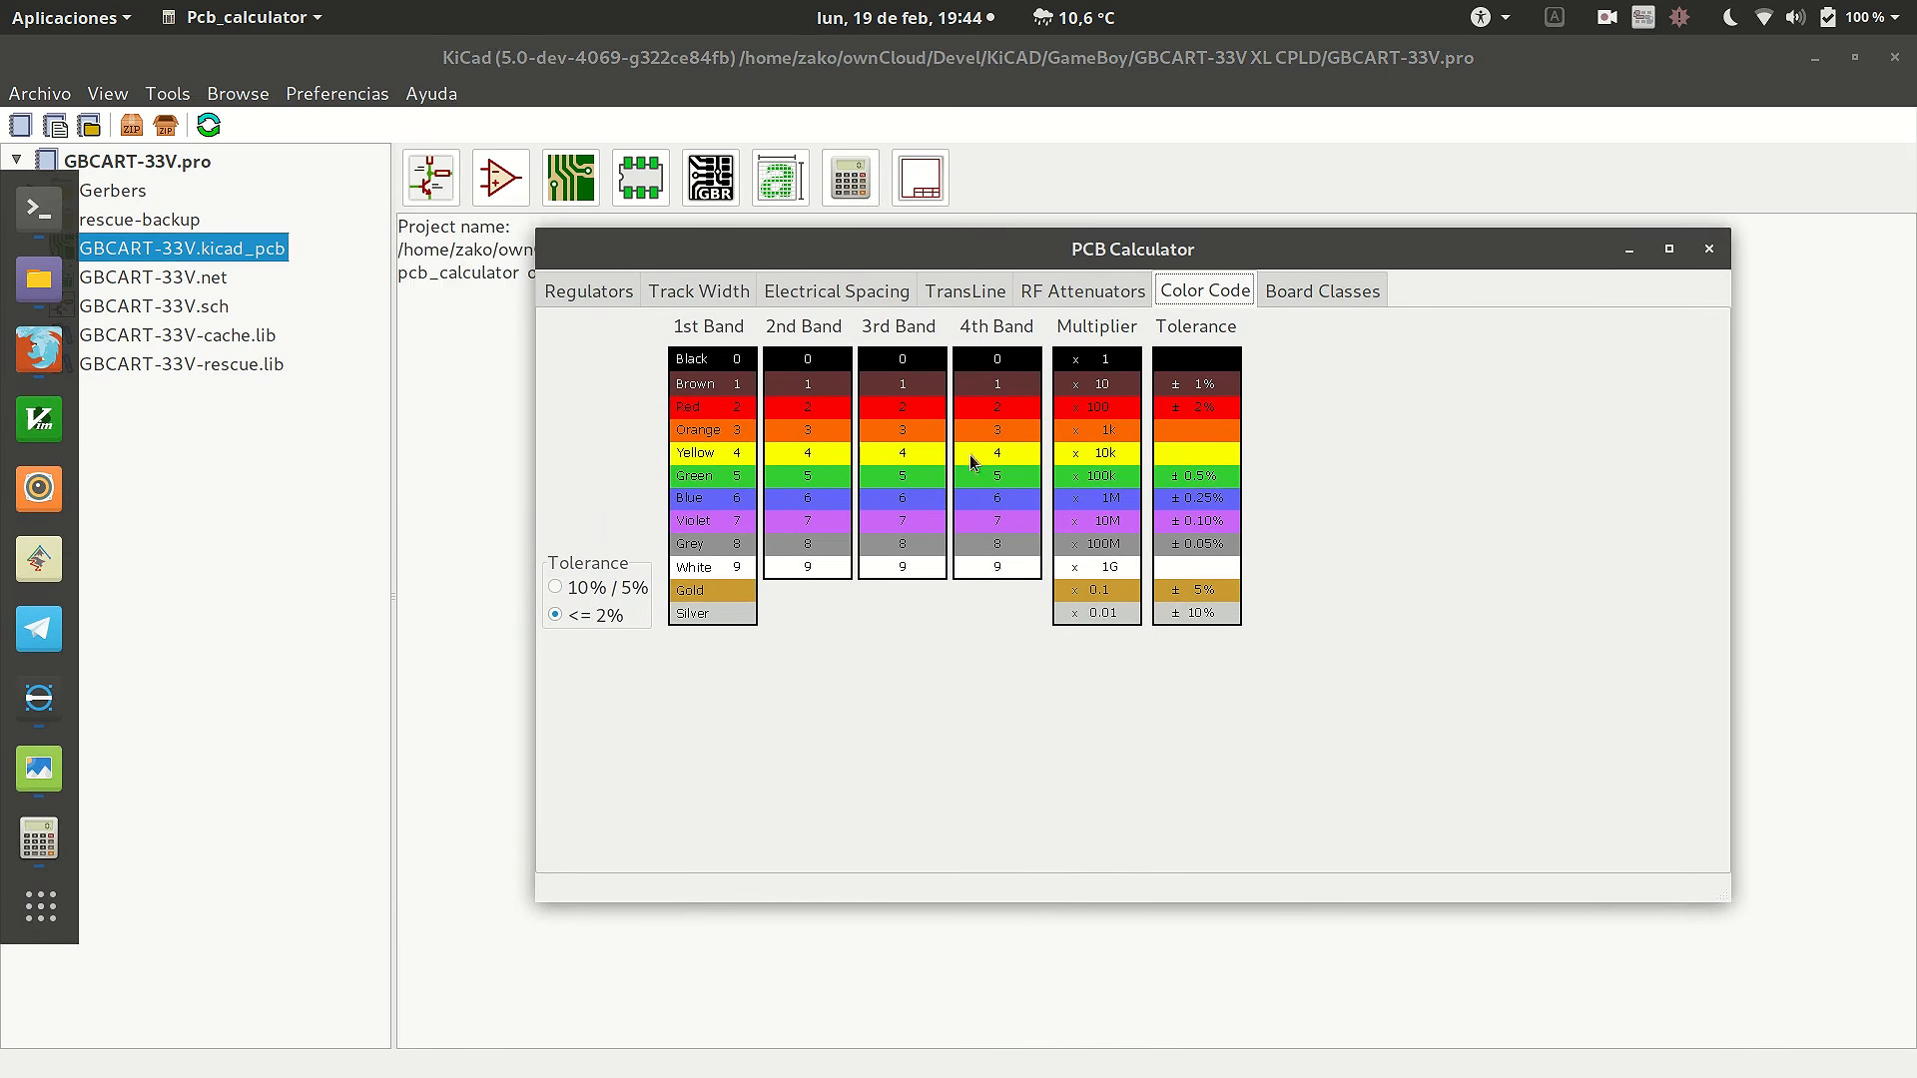
click(702, 290)
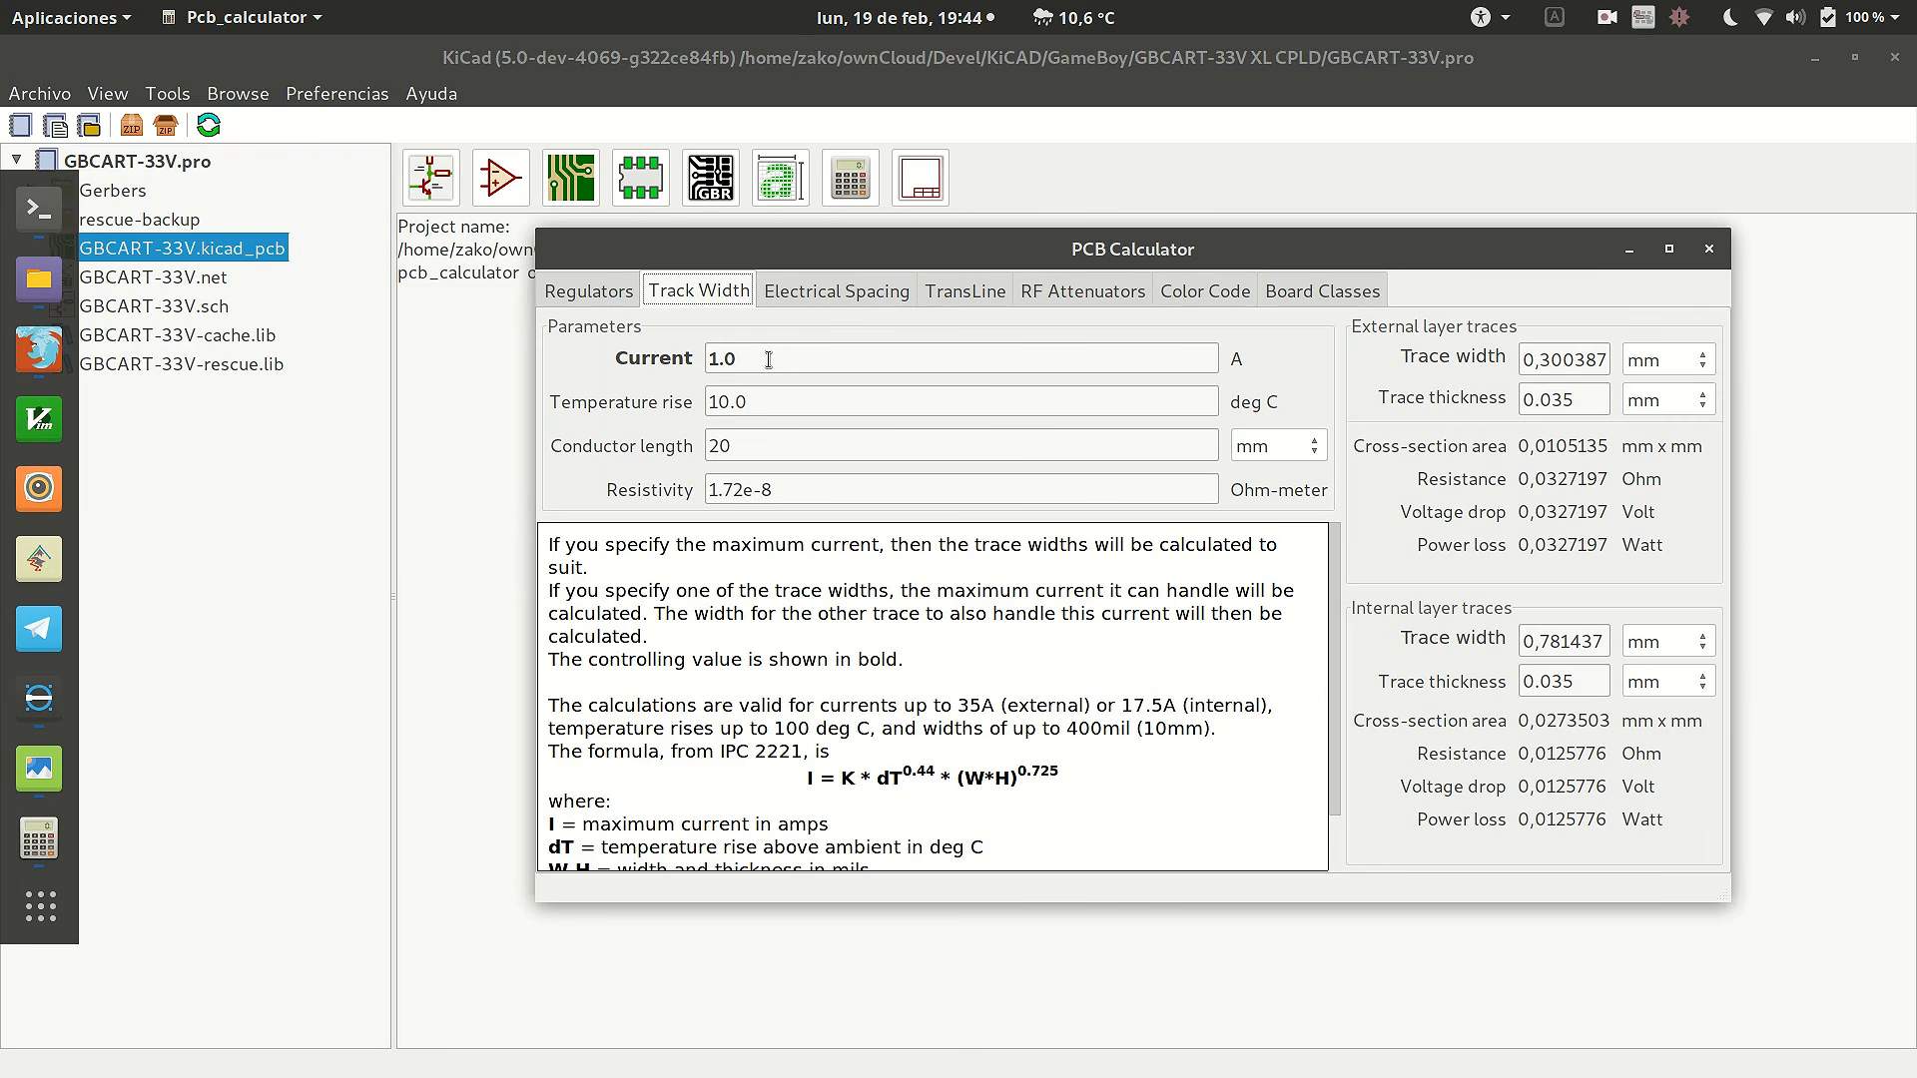
click(931, 289)
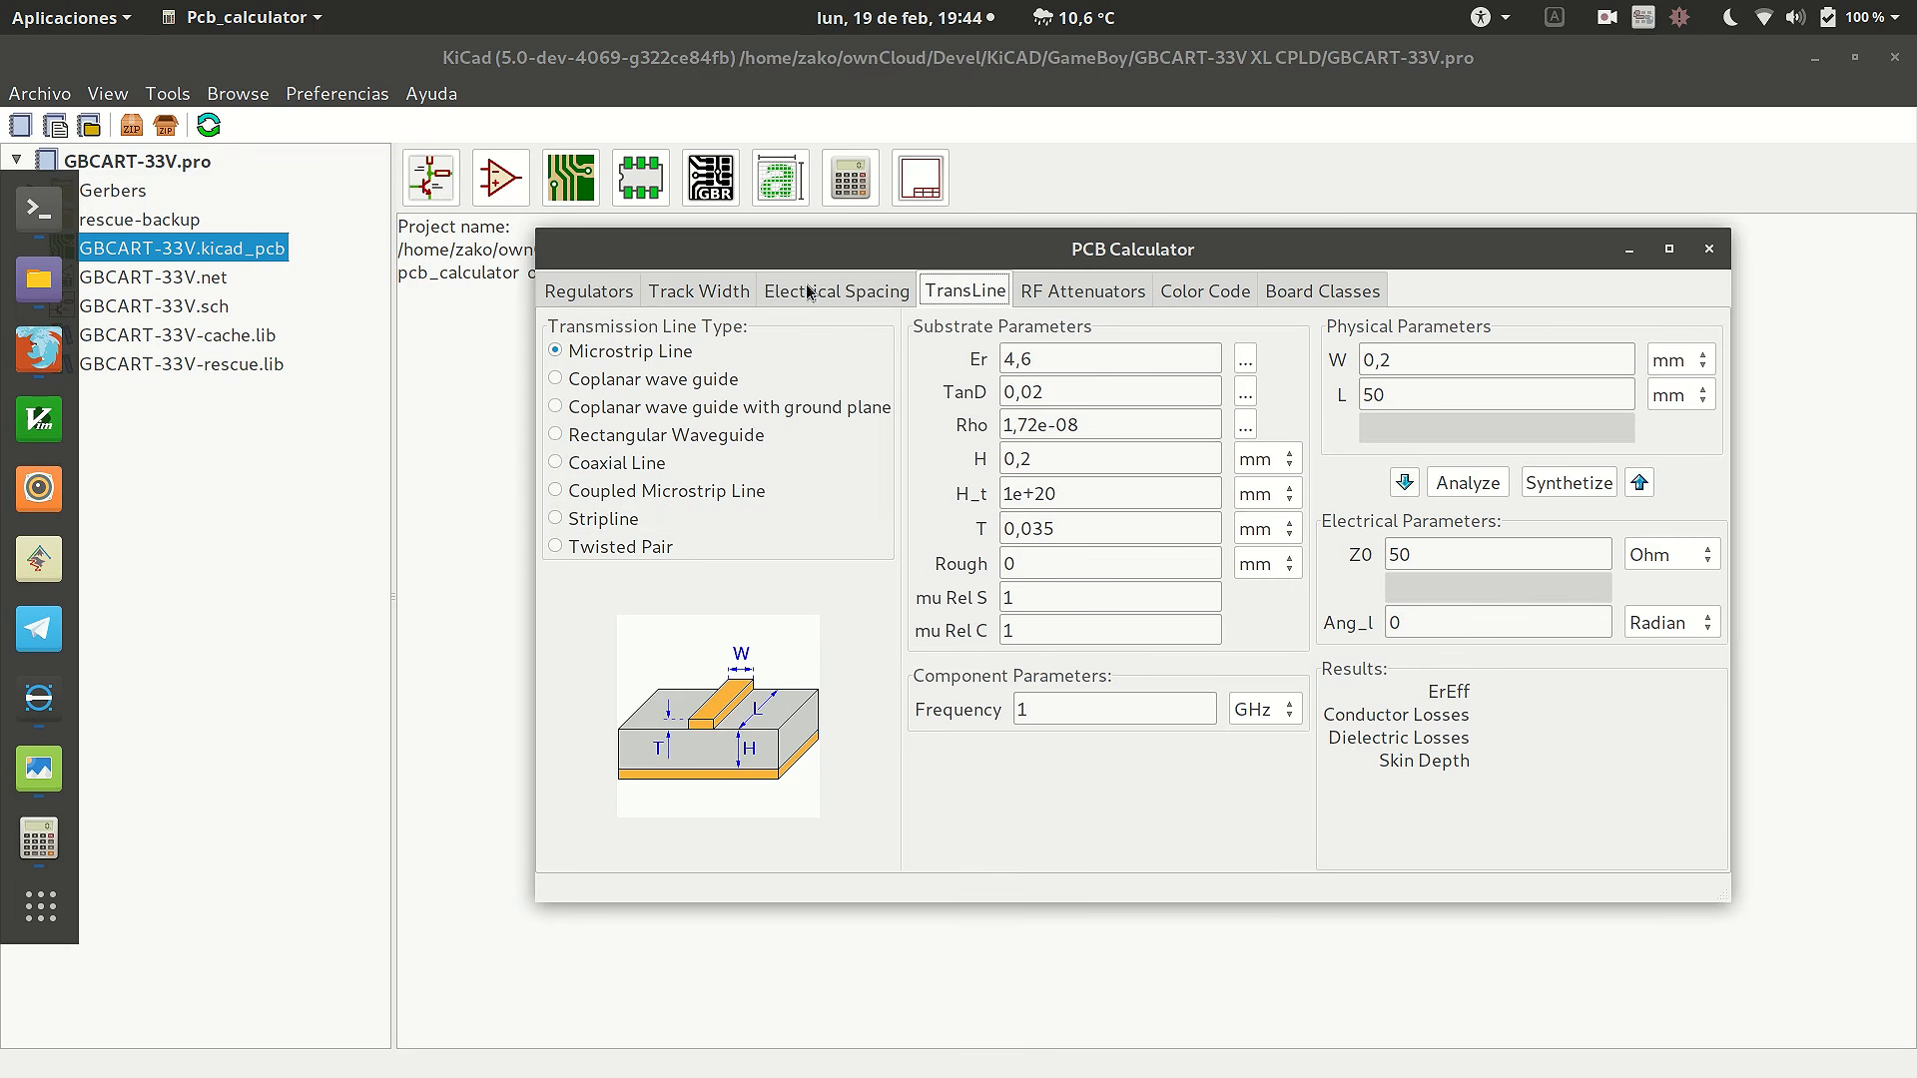
click(1709, 252)
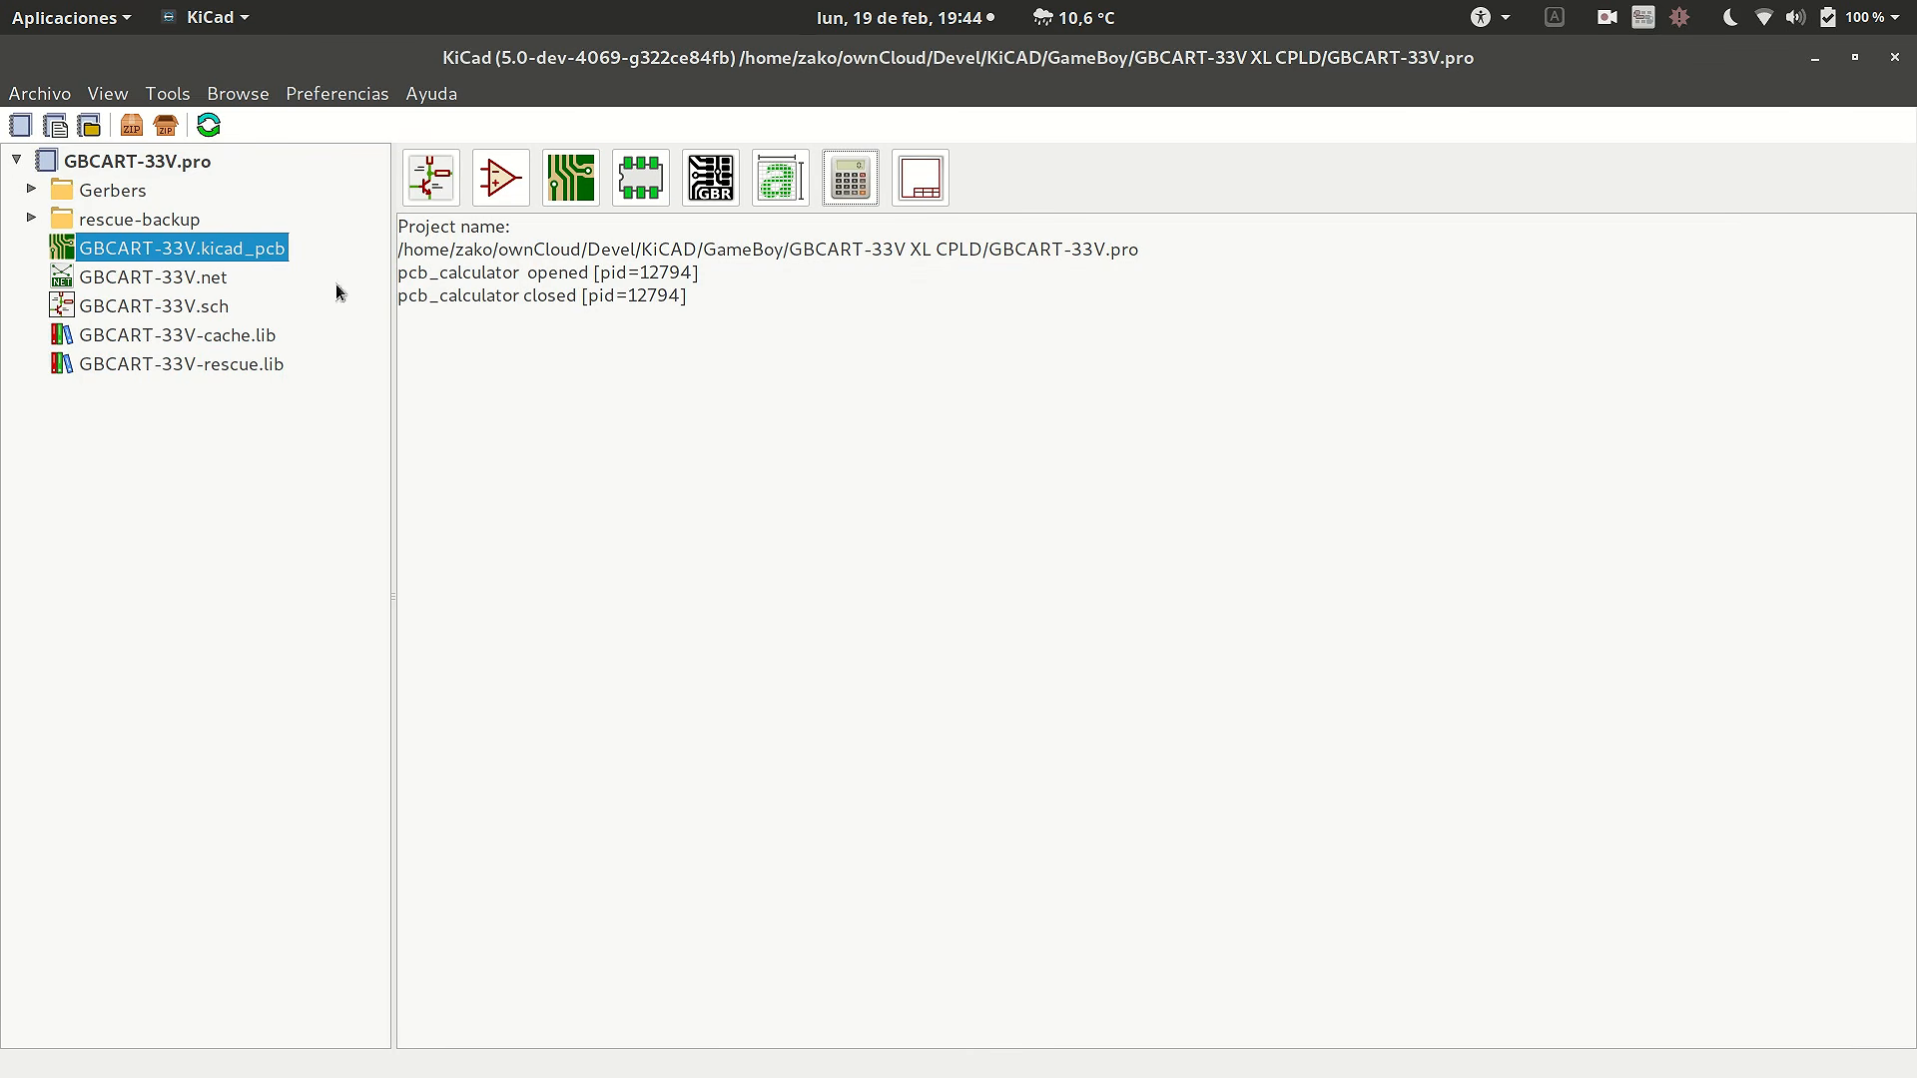
- Create a new project named Tutorial01 in the KiCAD folder
click(44, 96)
mouse_move(92, 127)
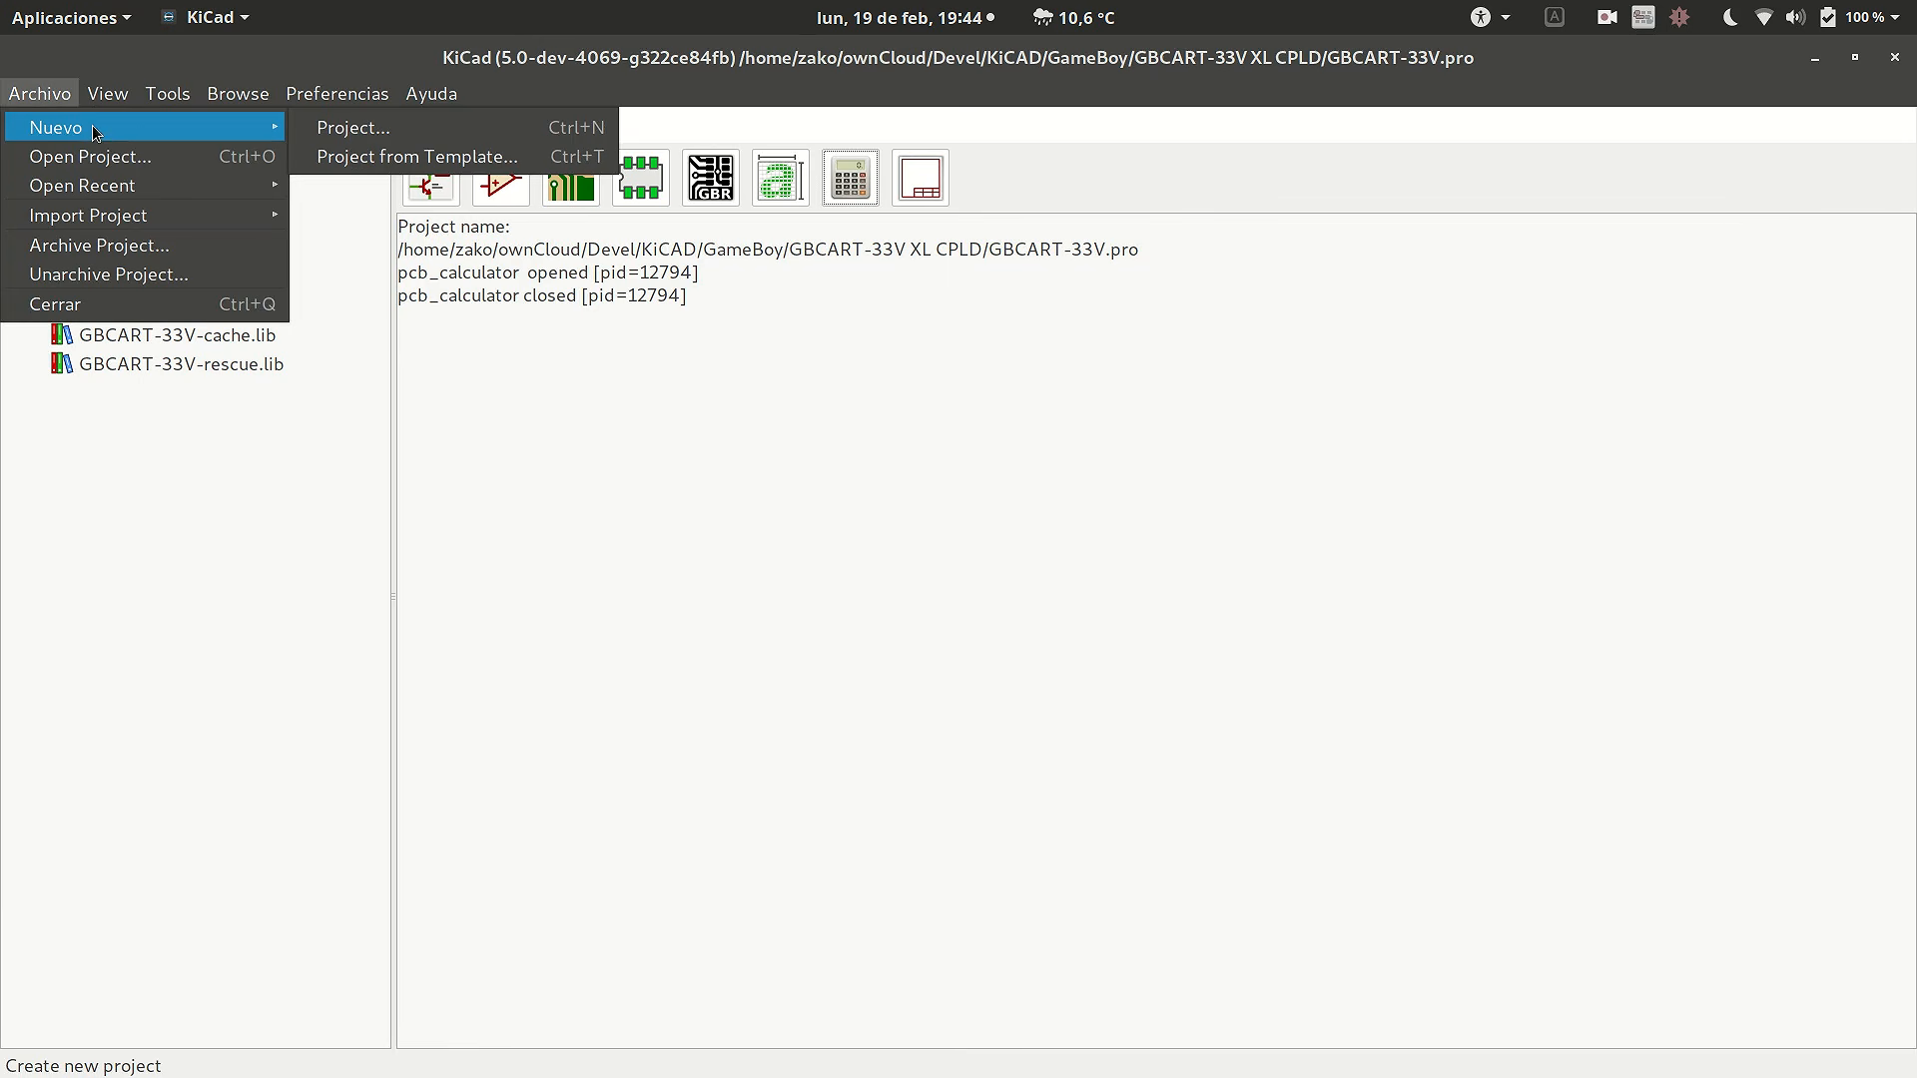
click(351, 128)
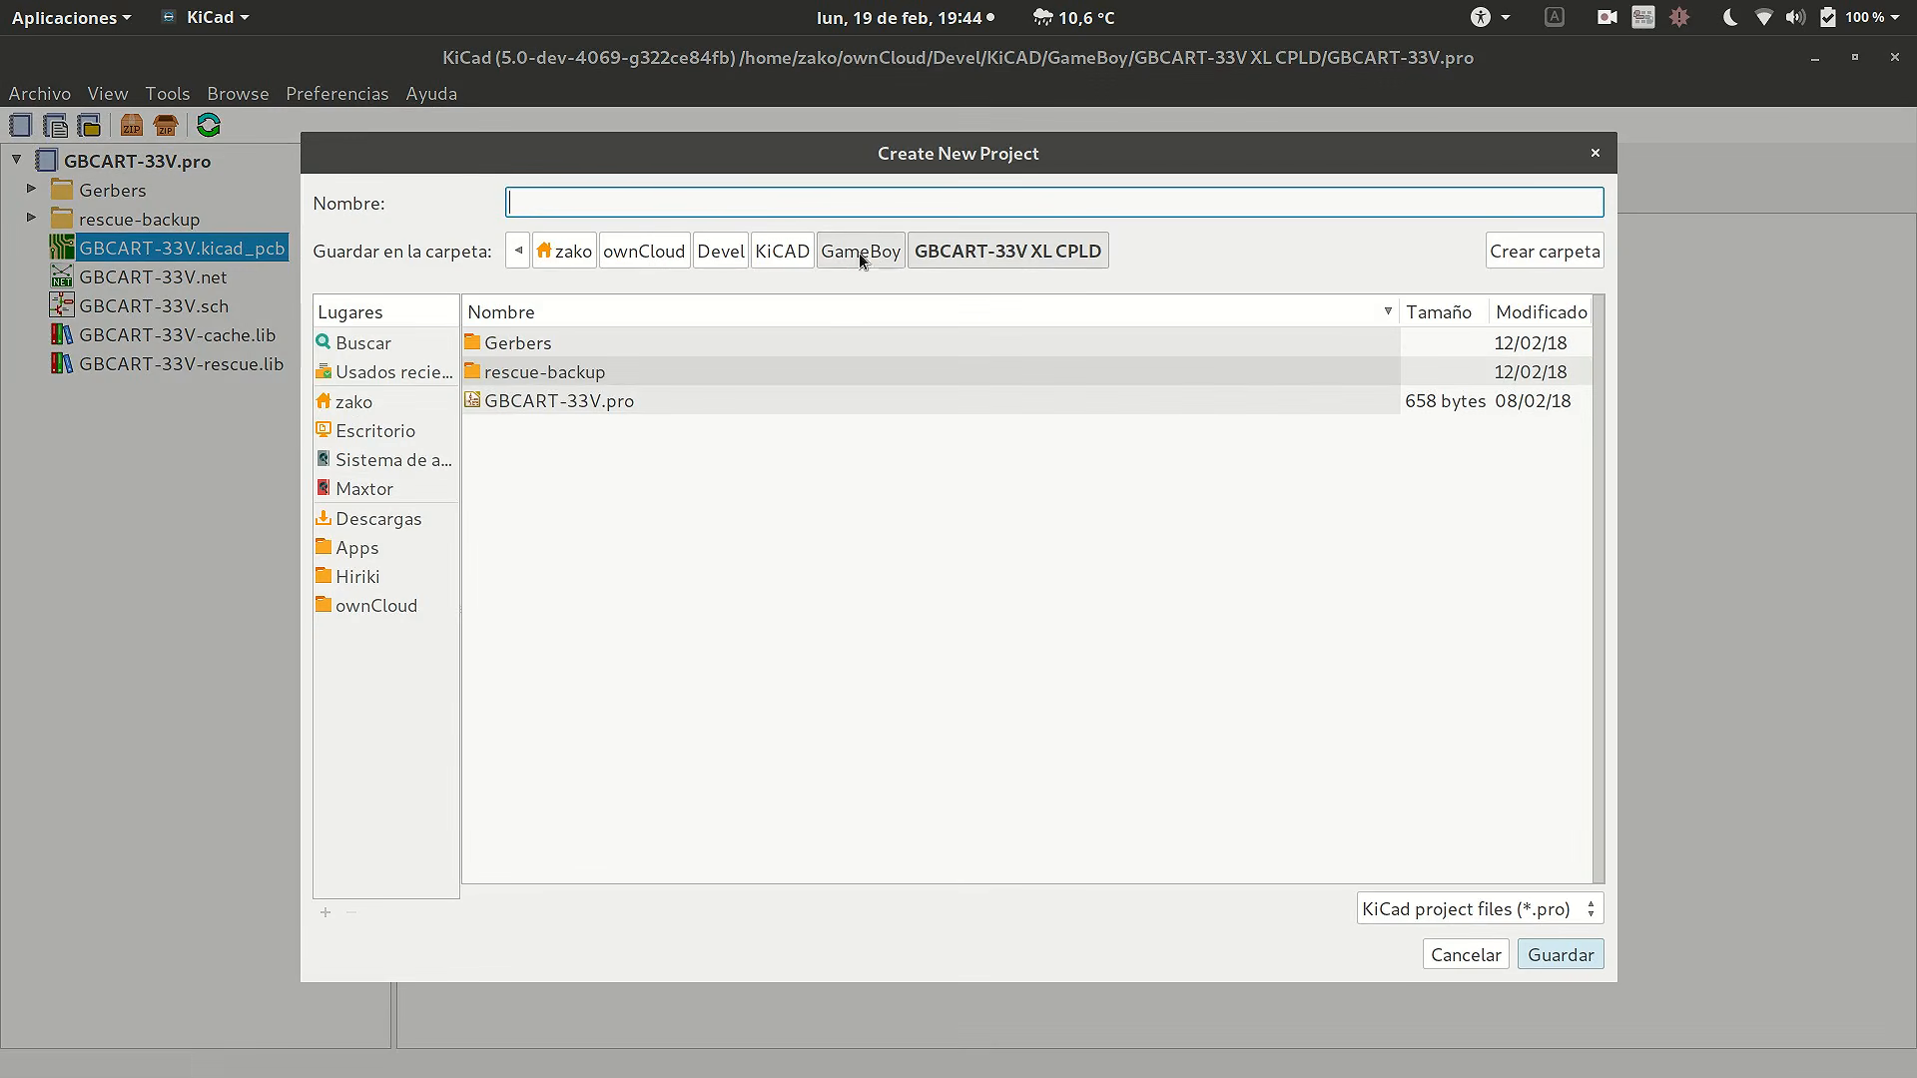
click(860, 255)
click(787, 254)
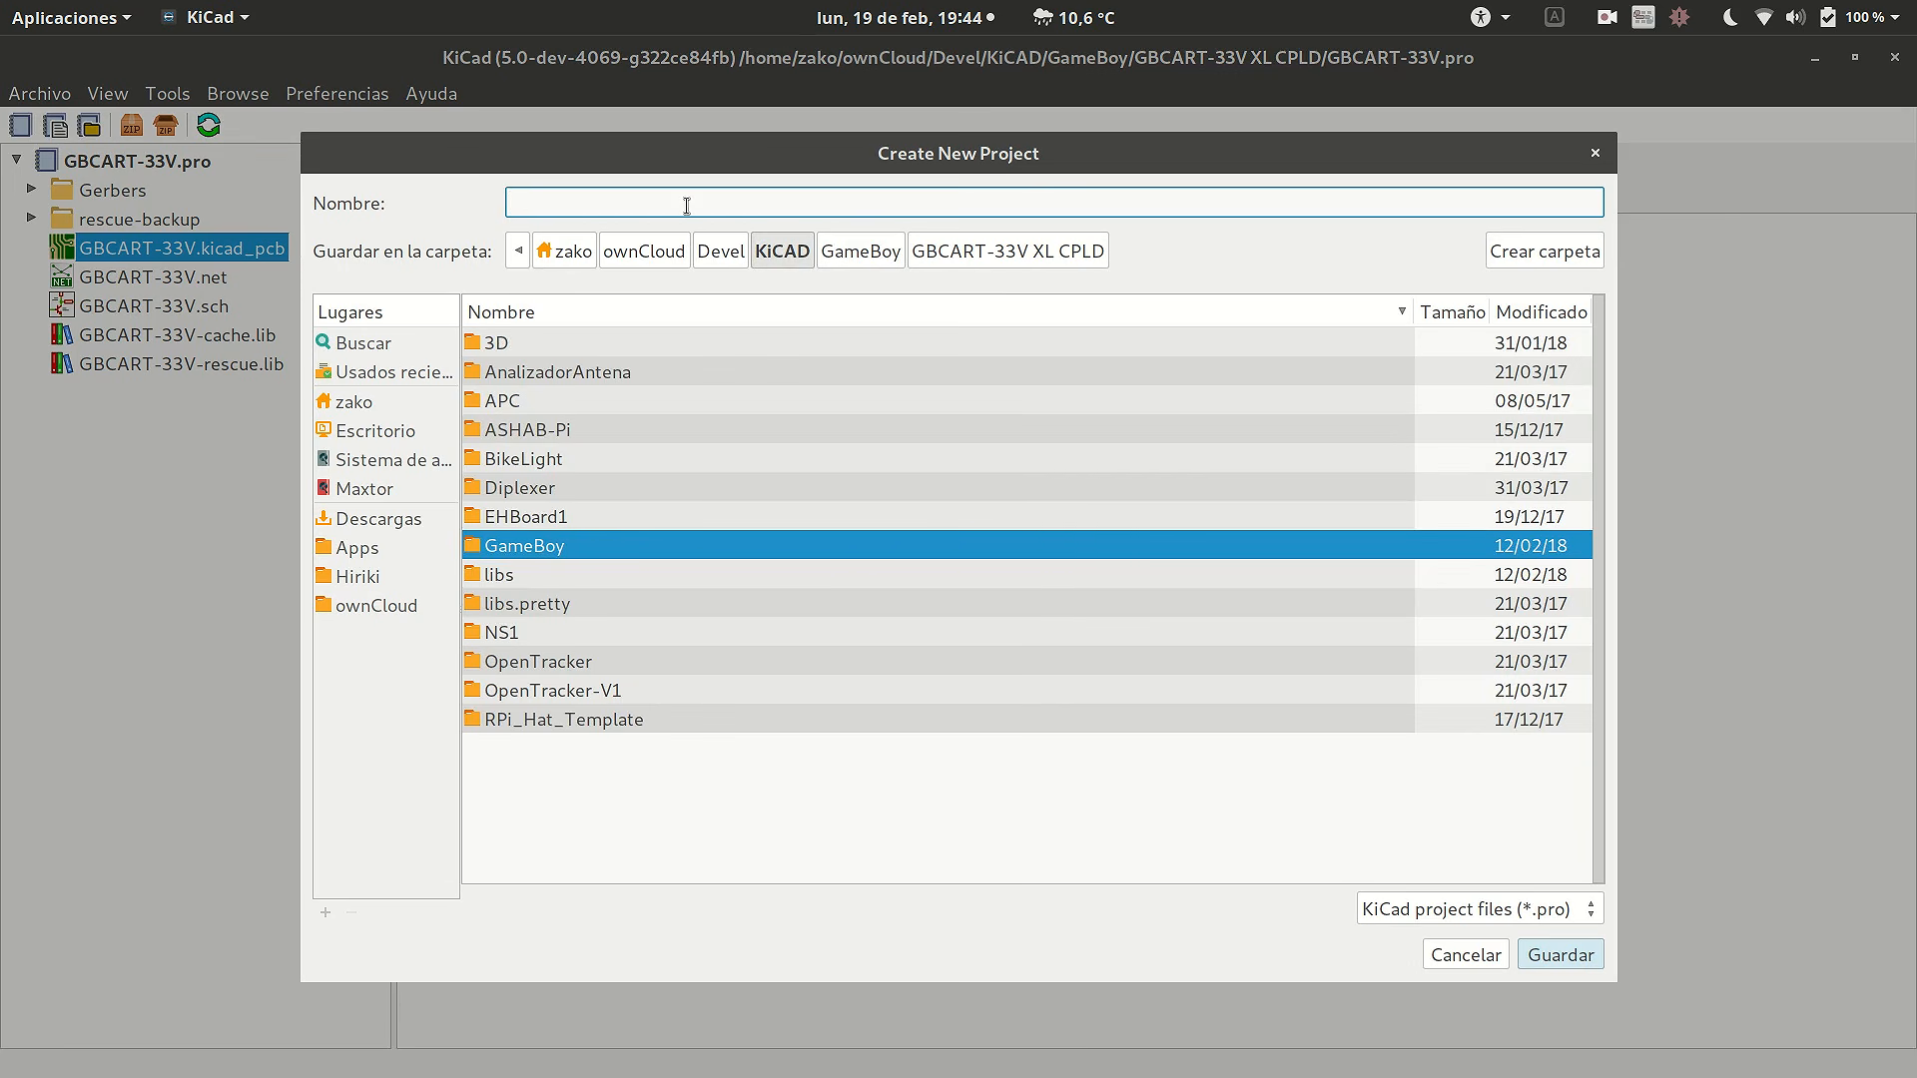
text(Tut)
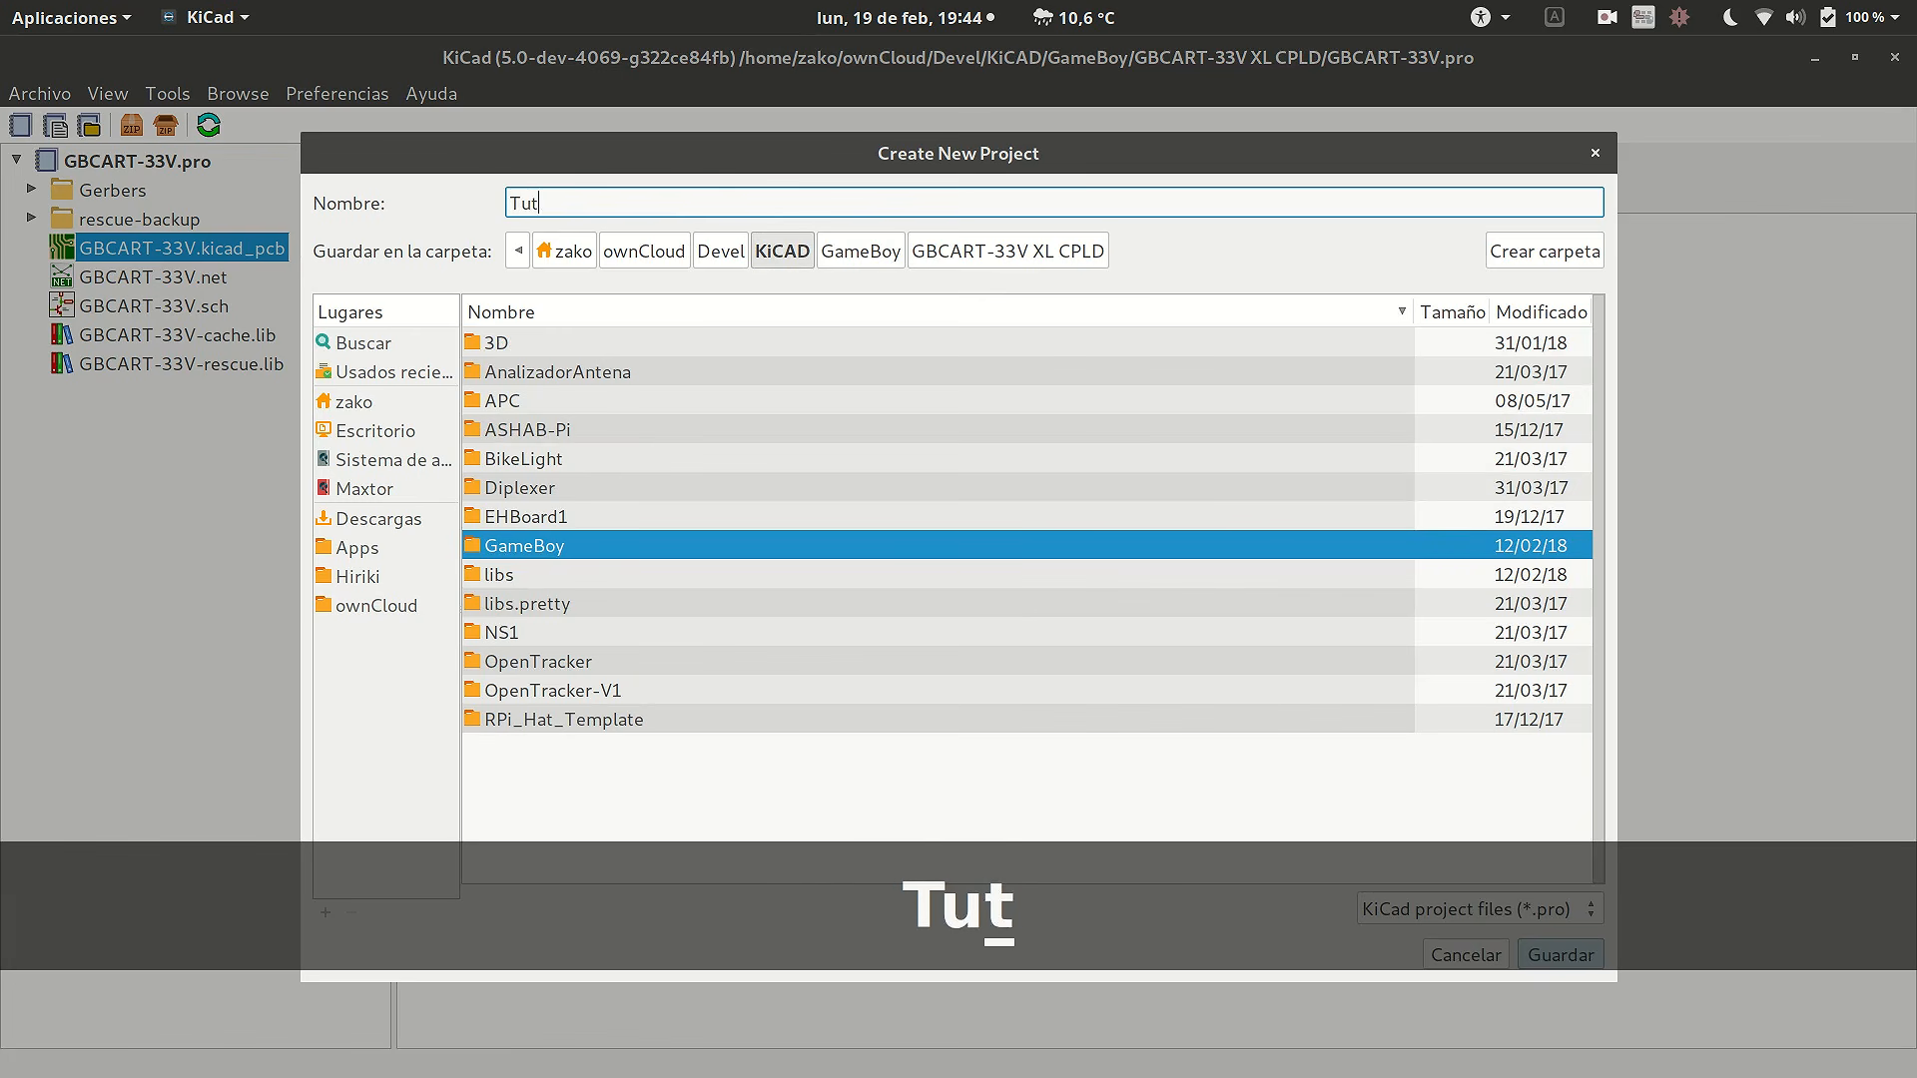
text(orial01)
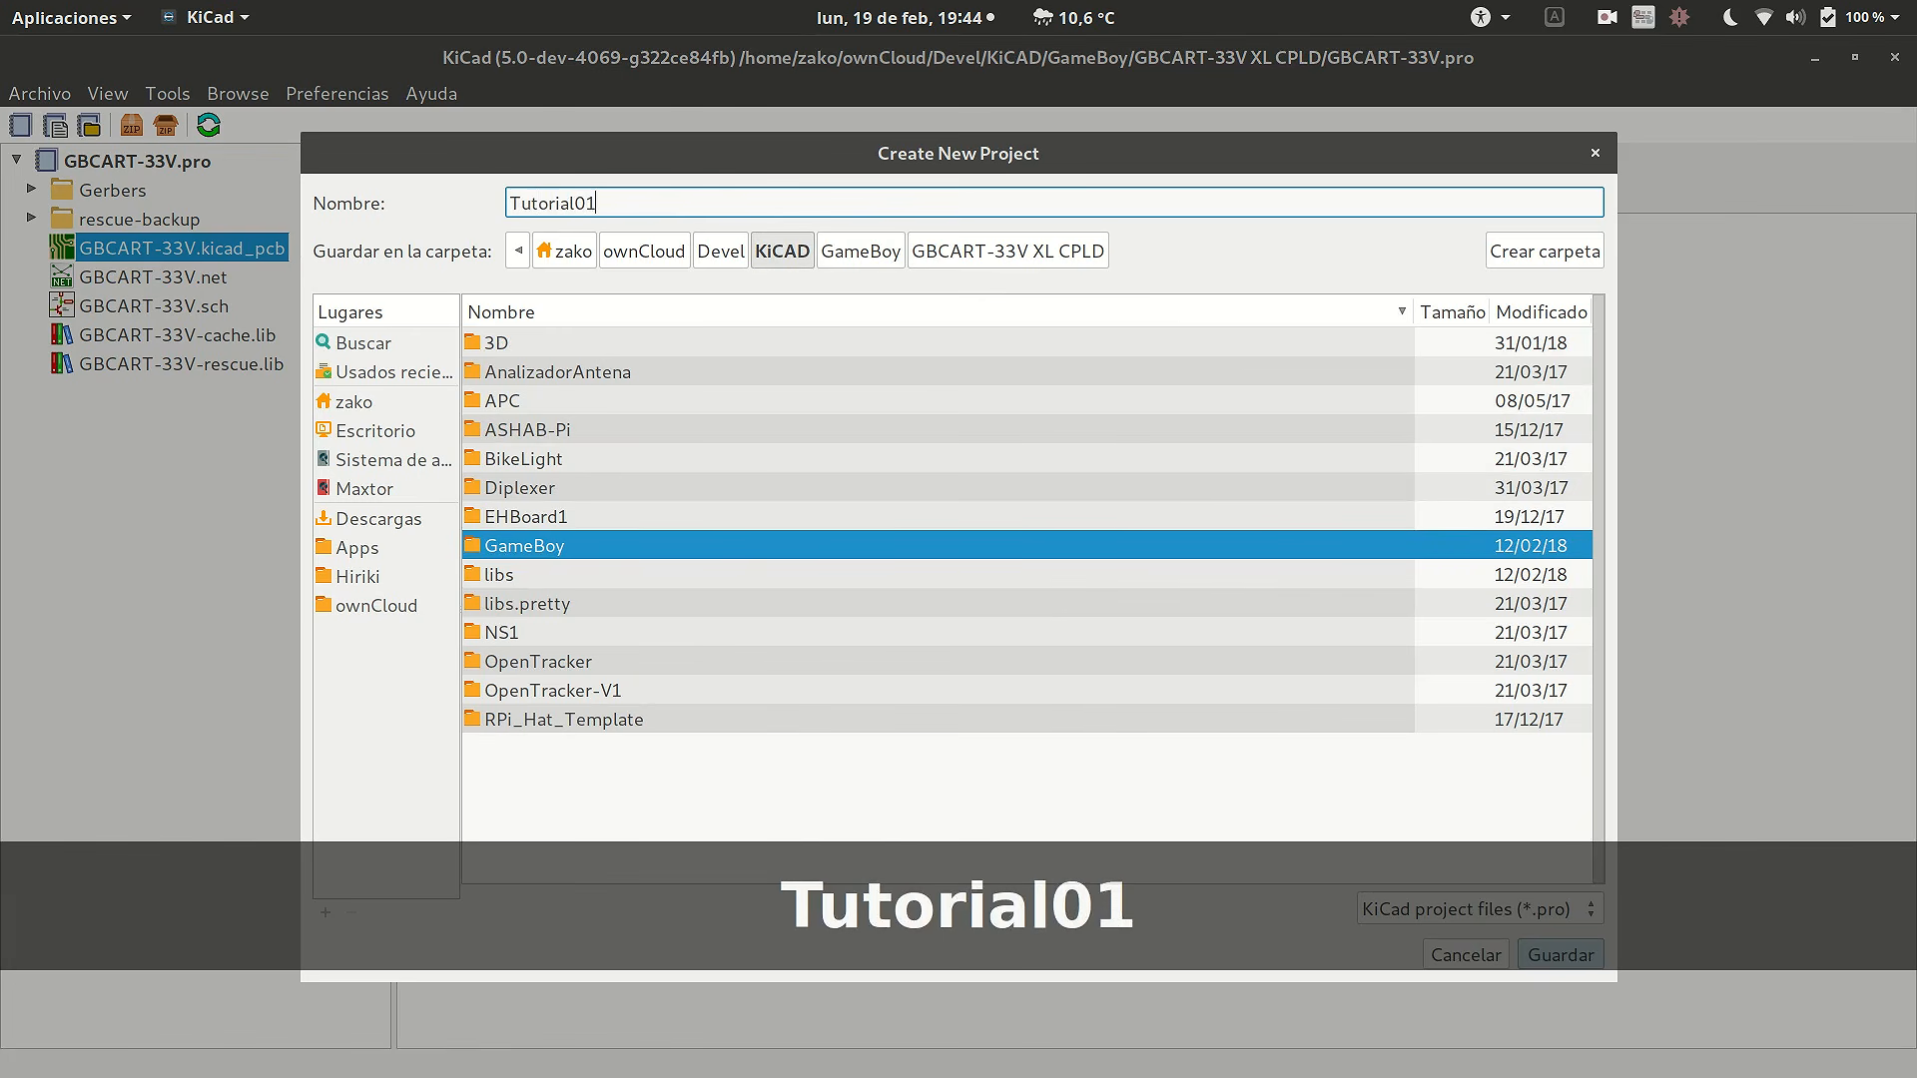
key(Return)
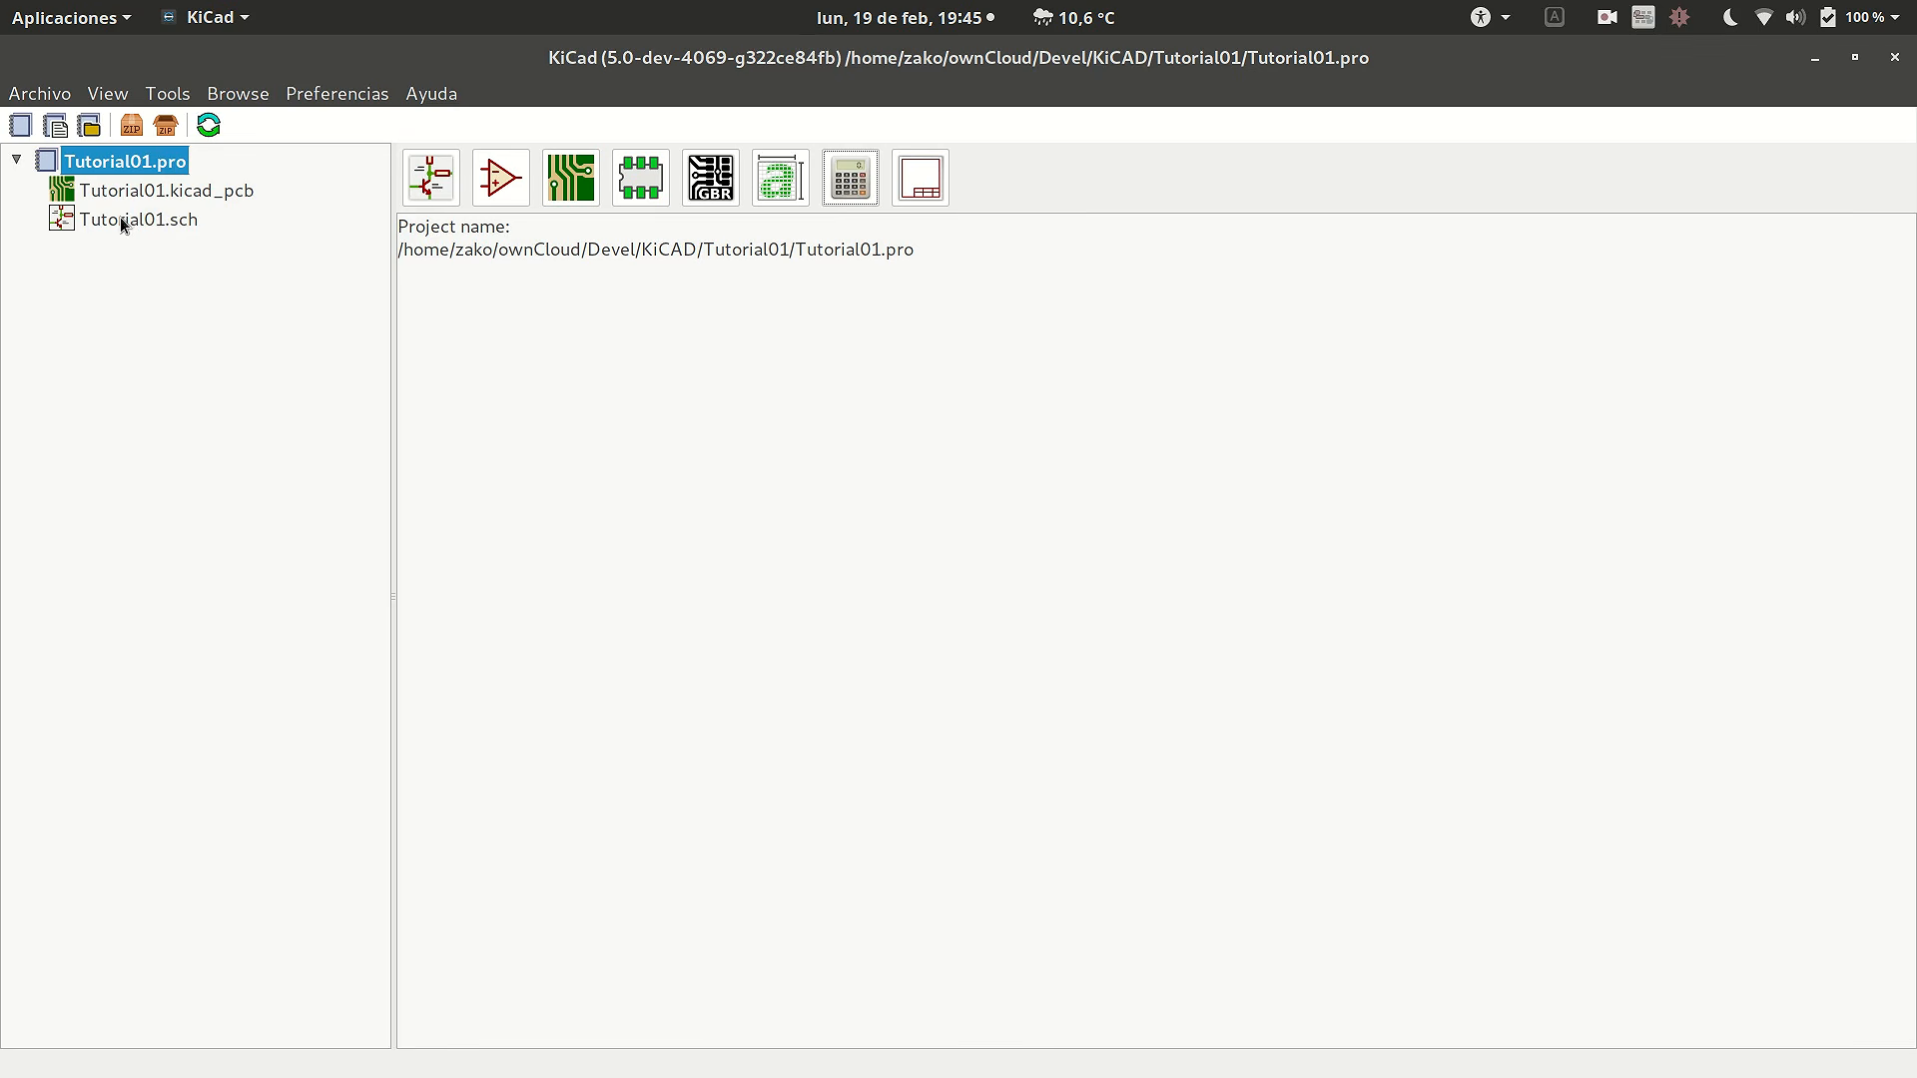
- Open the project's schematic file Tutorial01.sch in the schematic editor
click(140, 222)
double_click(140, 221)
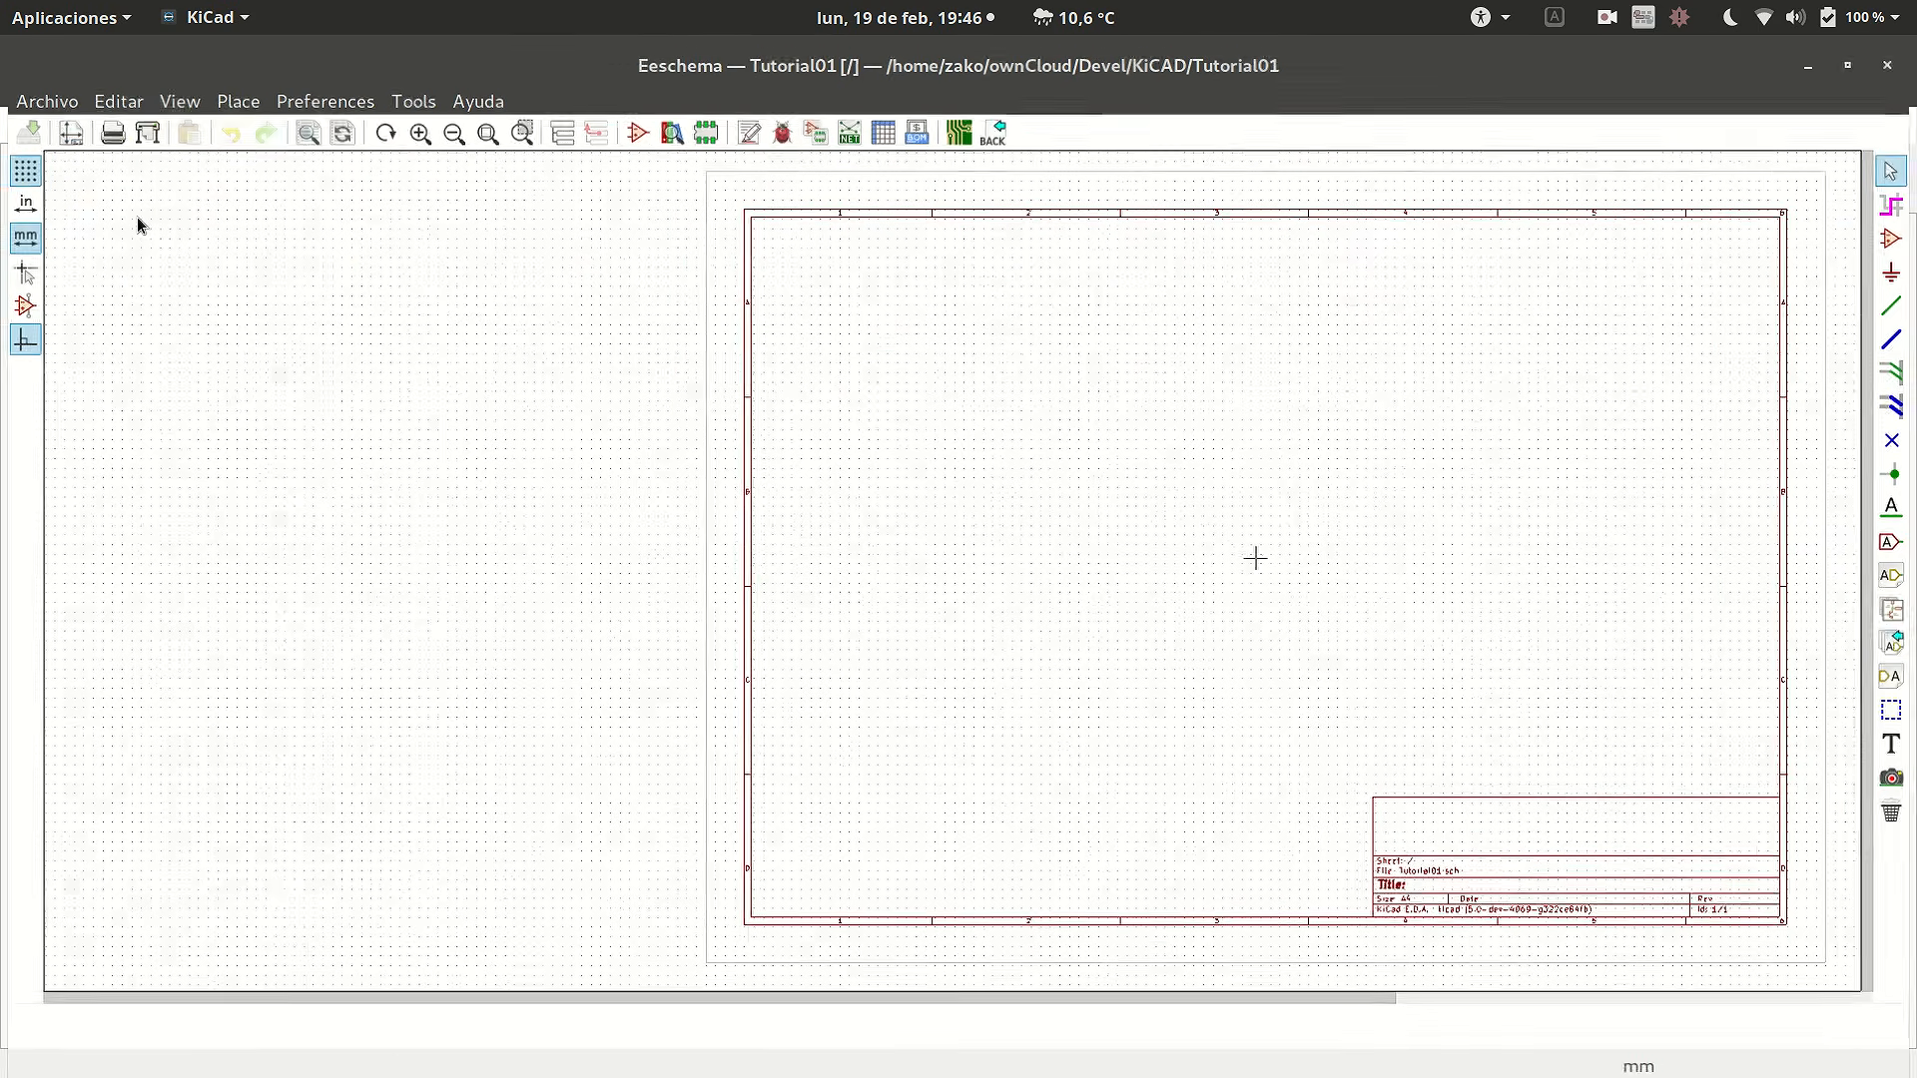
- Examine the blank schematic sheet, its frame and its title block at different zoom levels
scroll(860, 386, down, 1)
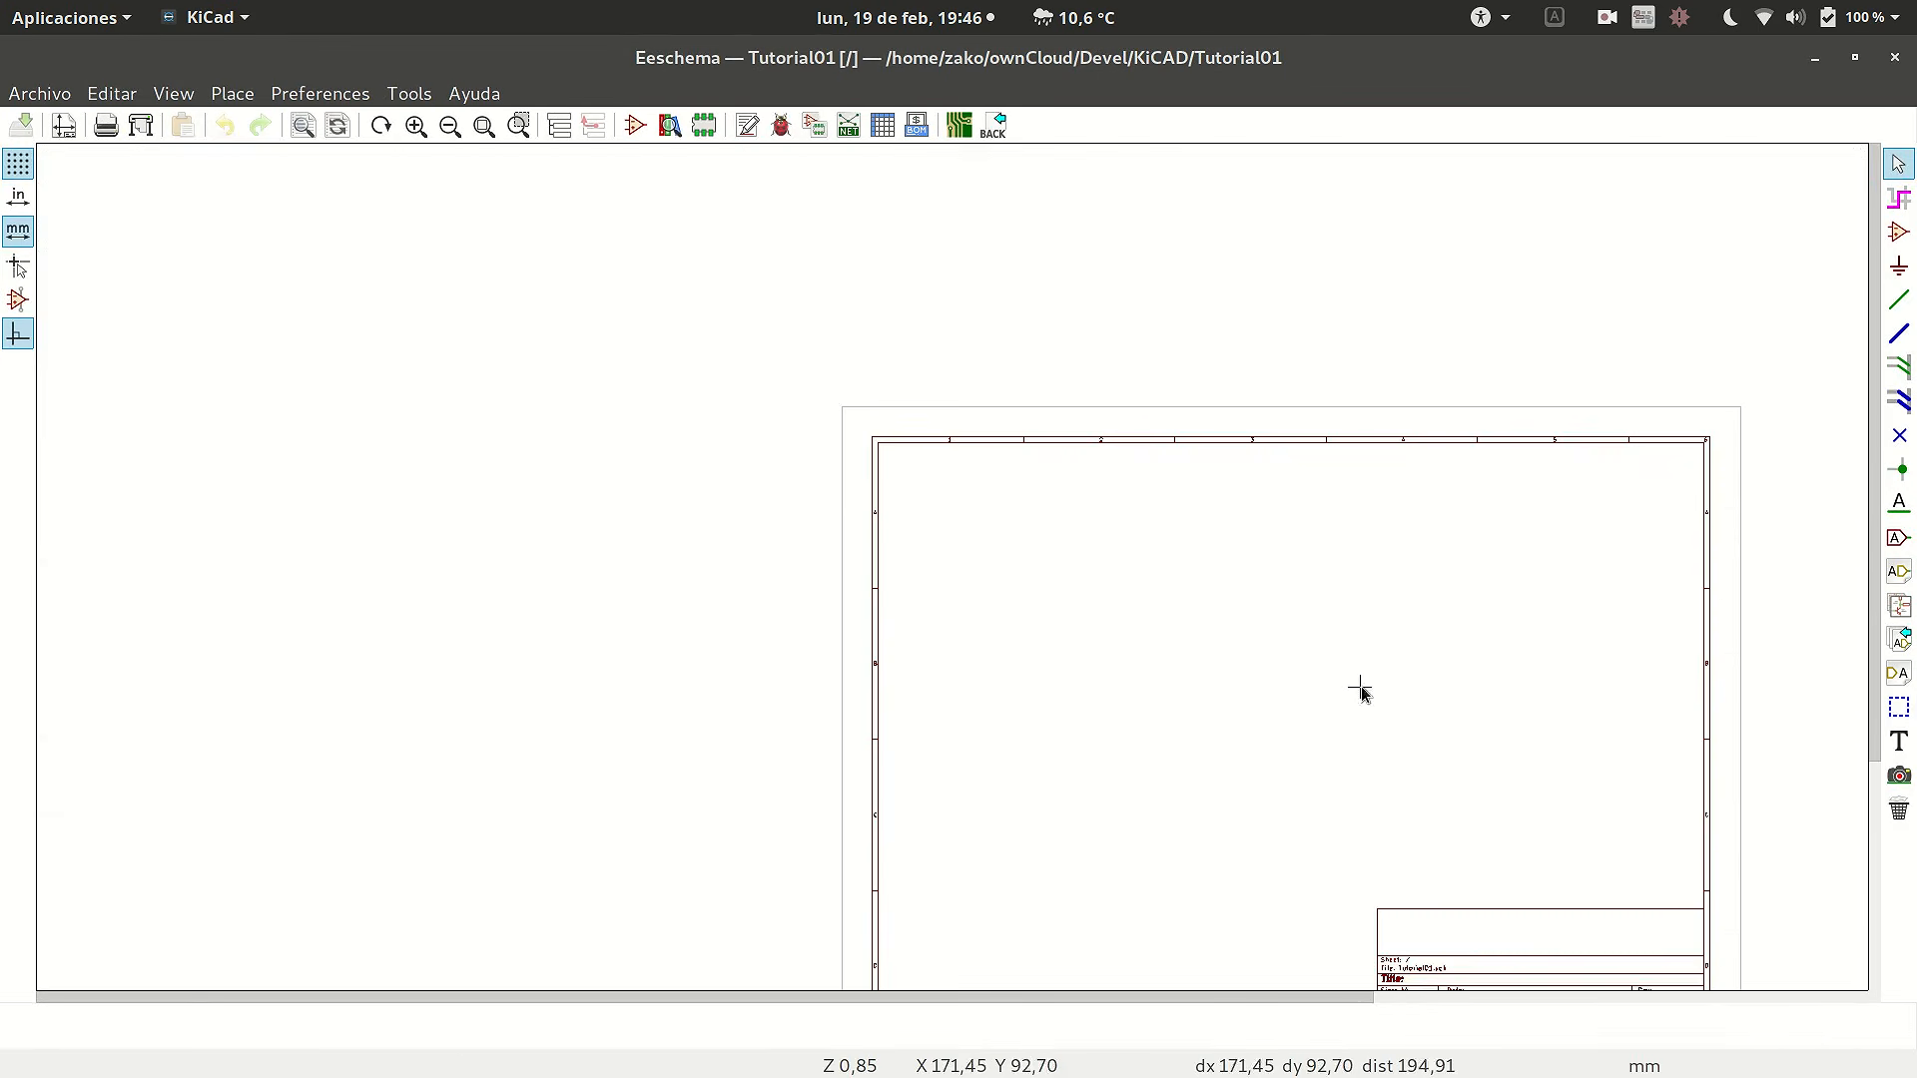
scroll(1328, 699, up, 2)
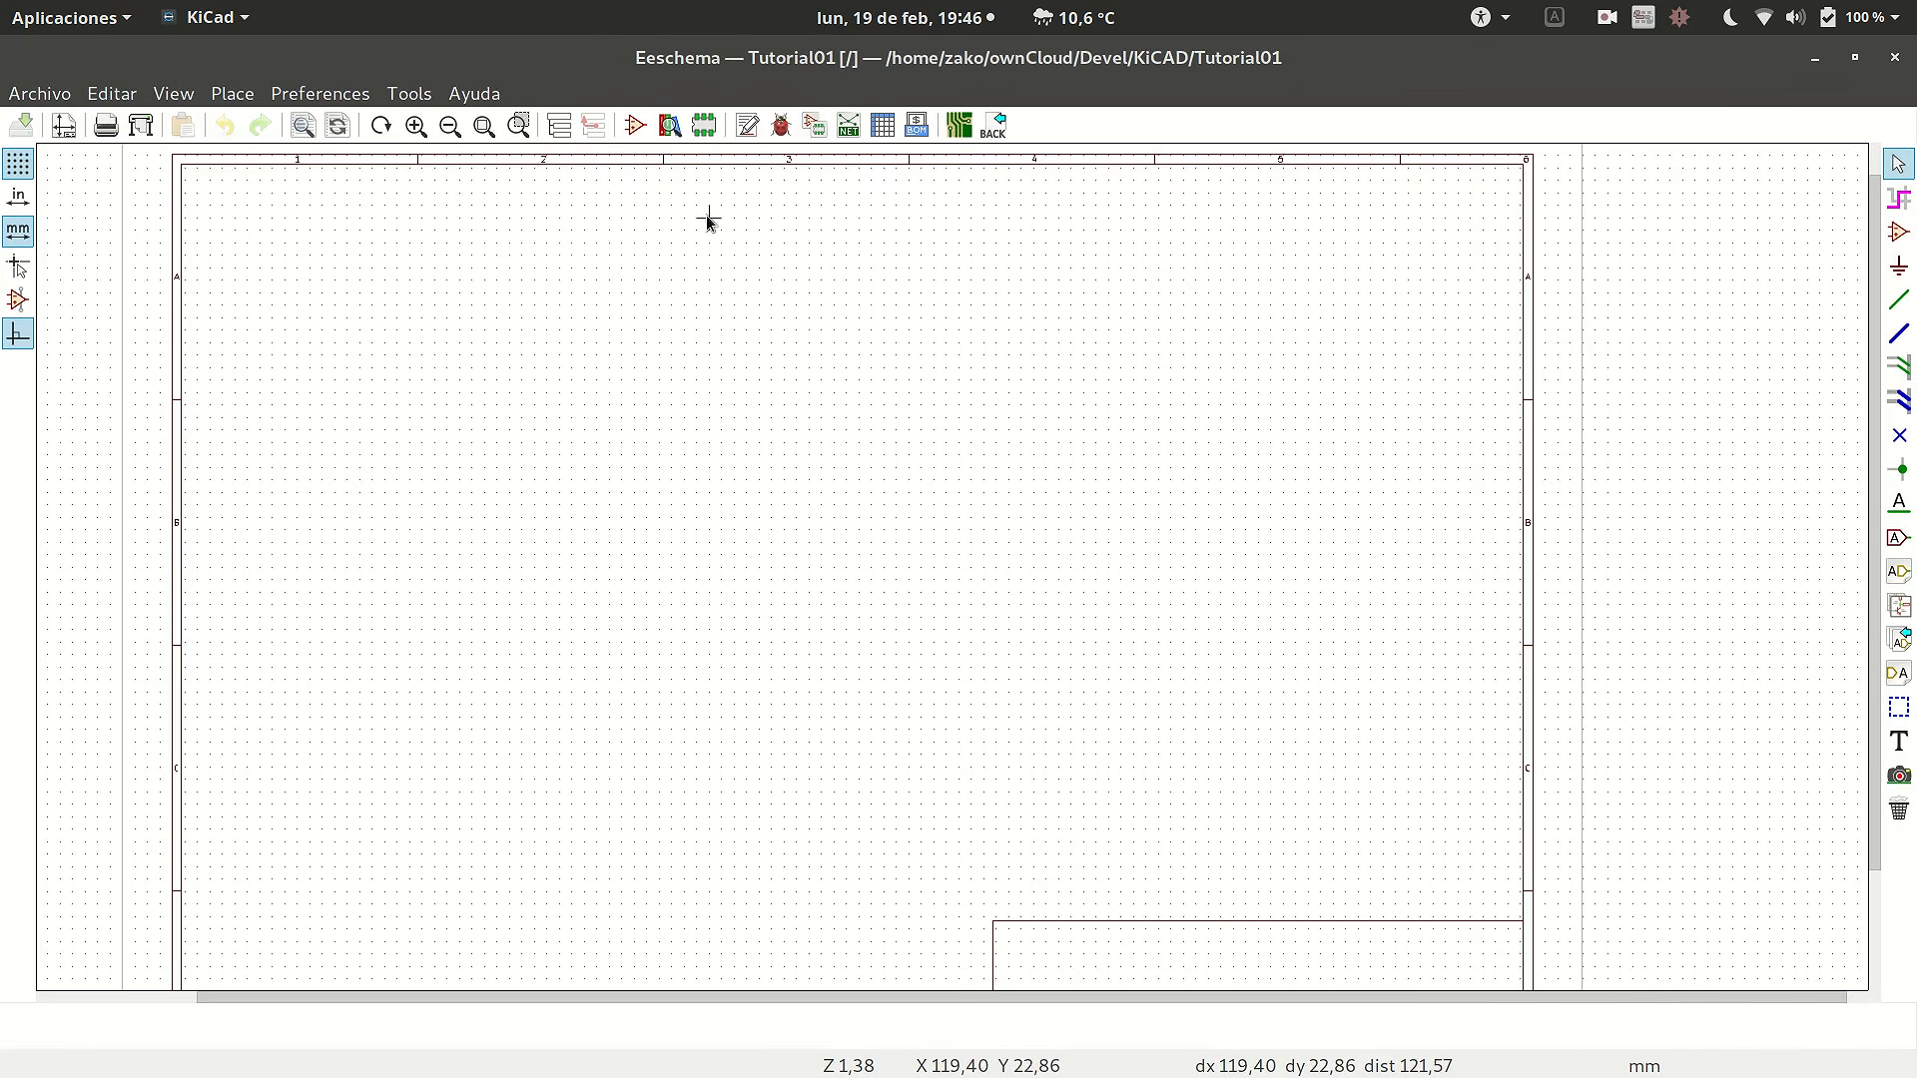
scroll(858, 360, down, 1)
scroll(949, 592, down, 3)
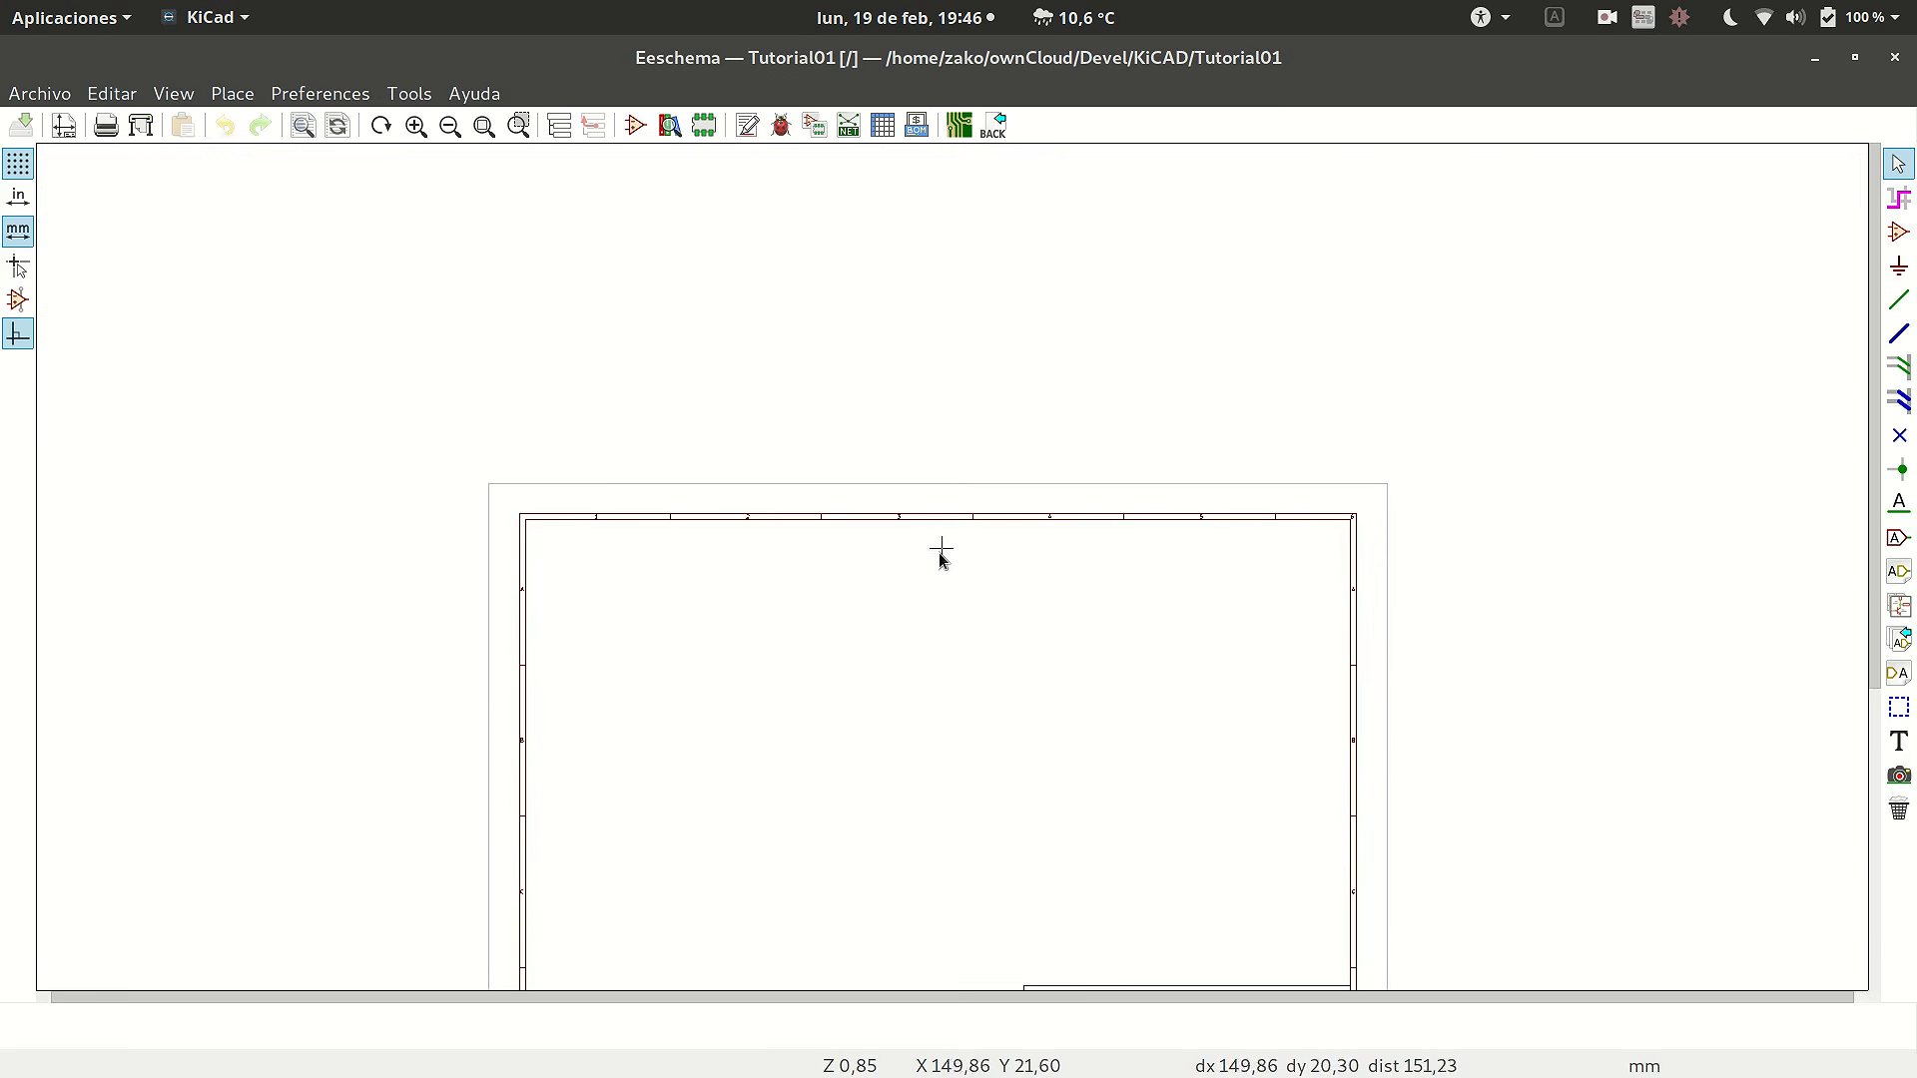
scroll(946, 563, down, 1)
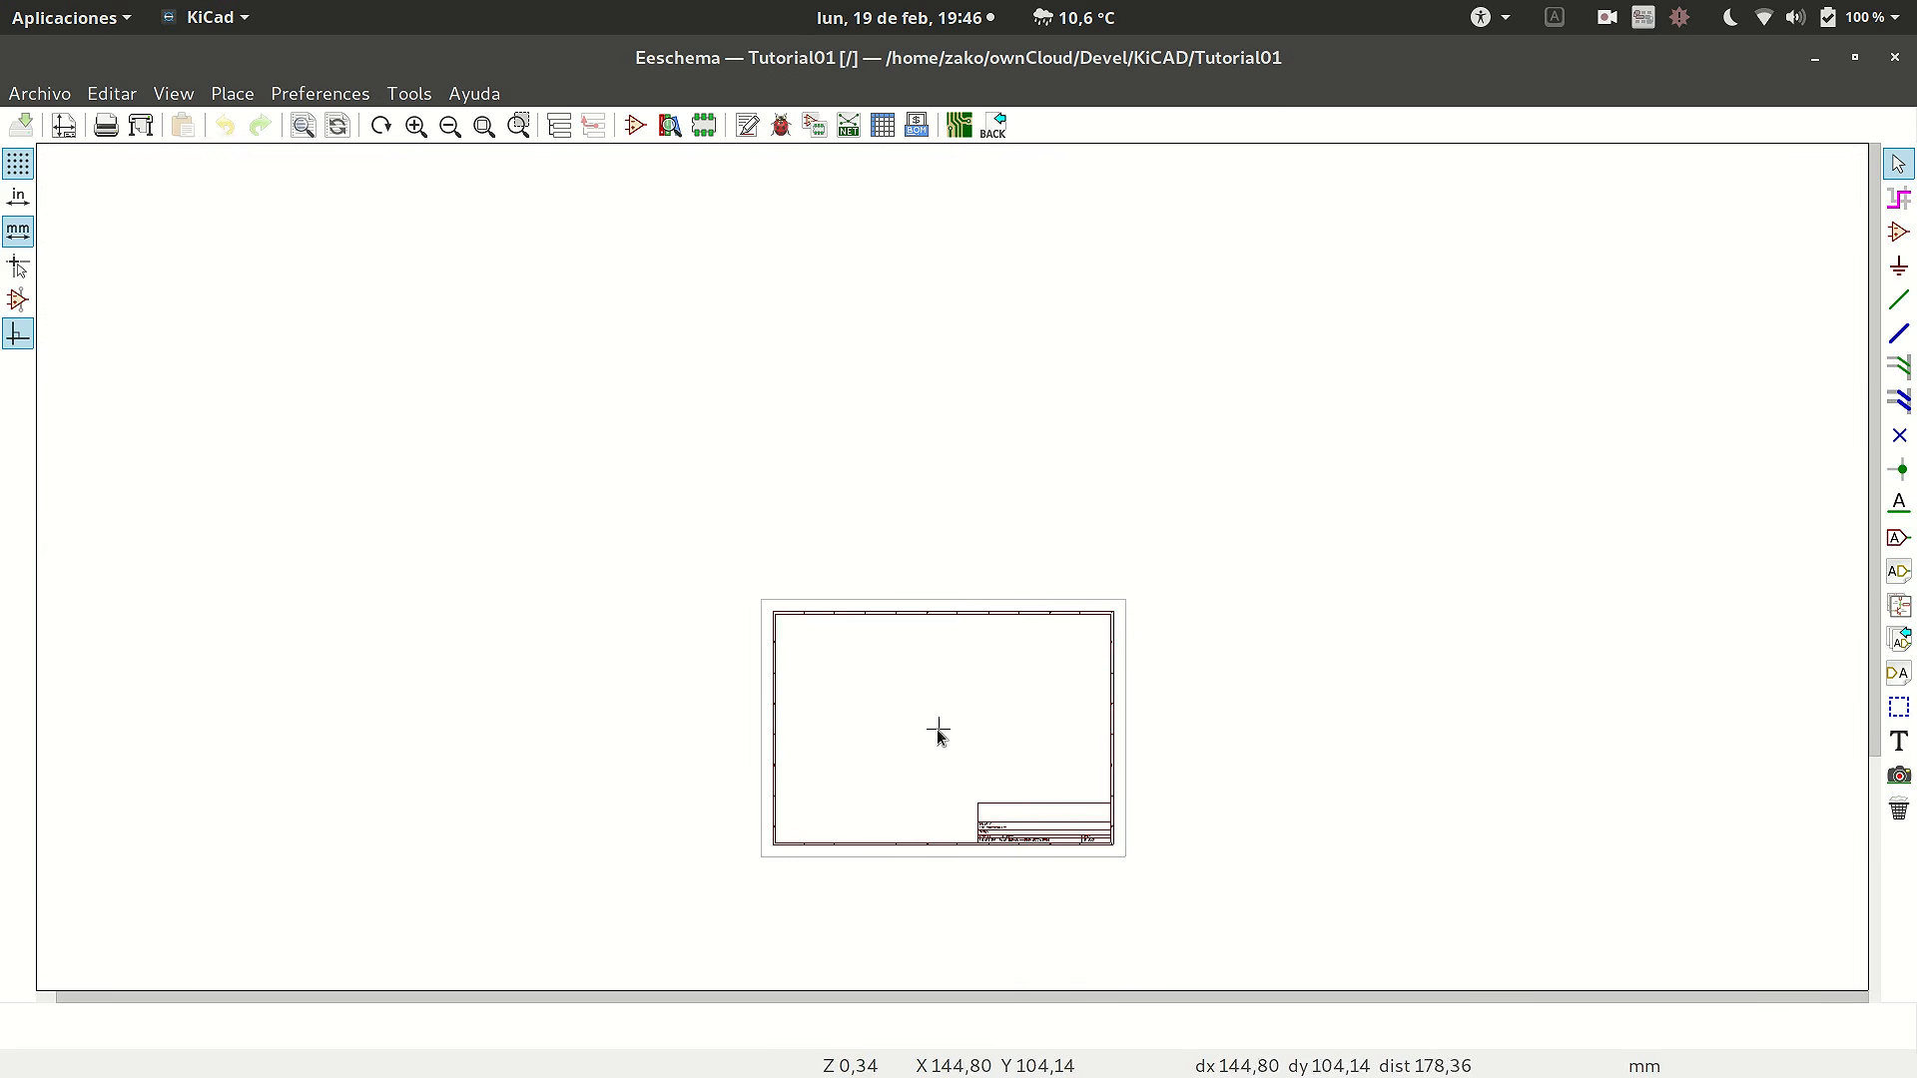
scroll(946, 562, up, 2)
scroll(945, 562, up, 1)
scroll(945, 562, up, 2)
scroll(946, 562, down, 3)
scroll(946, 562, up, 2)
scroll(946, 562, down, 2)
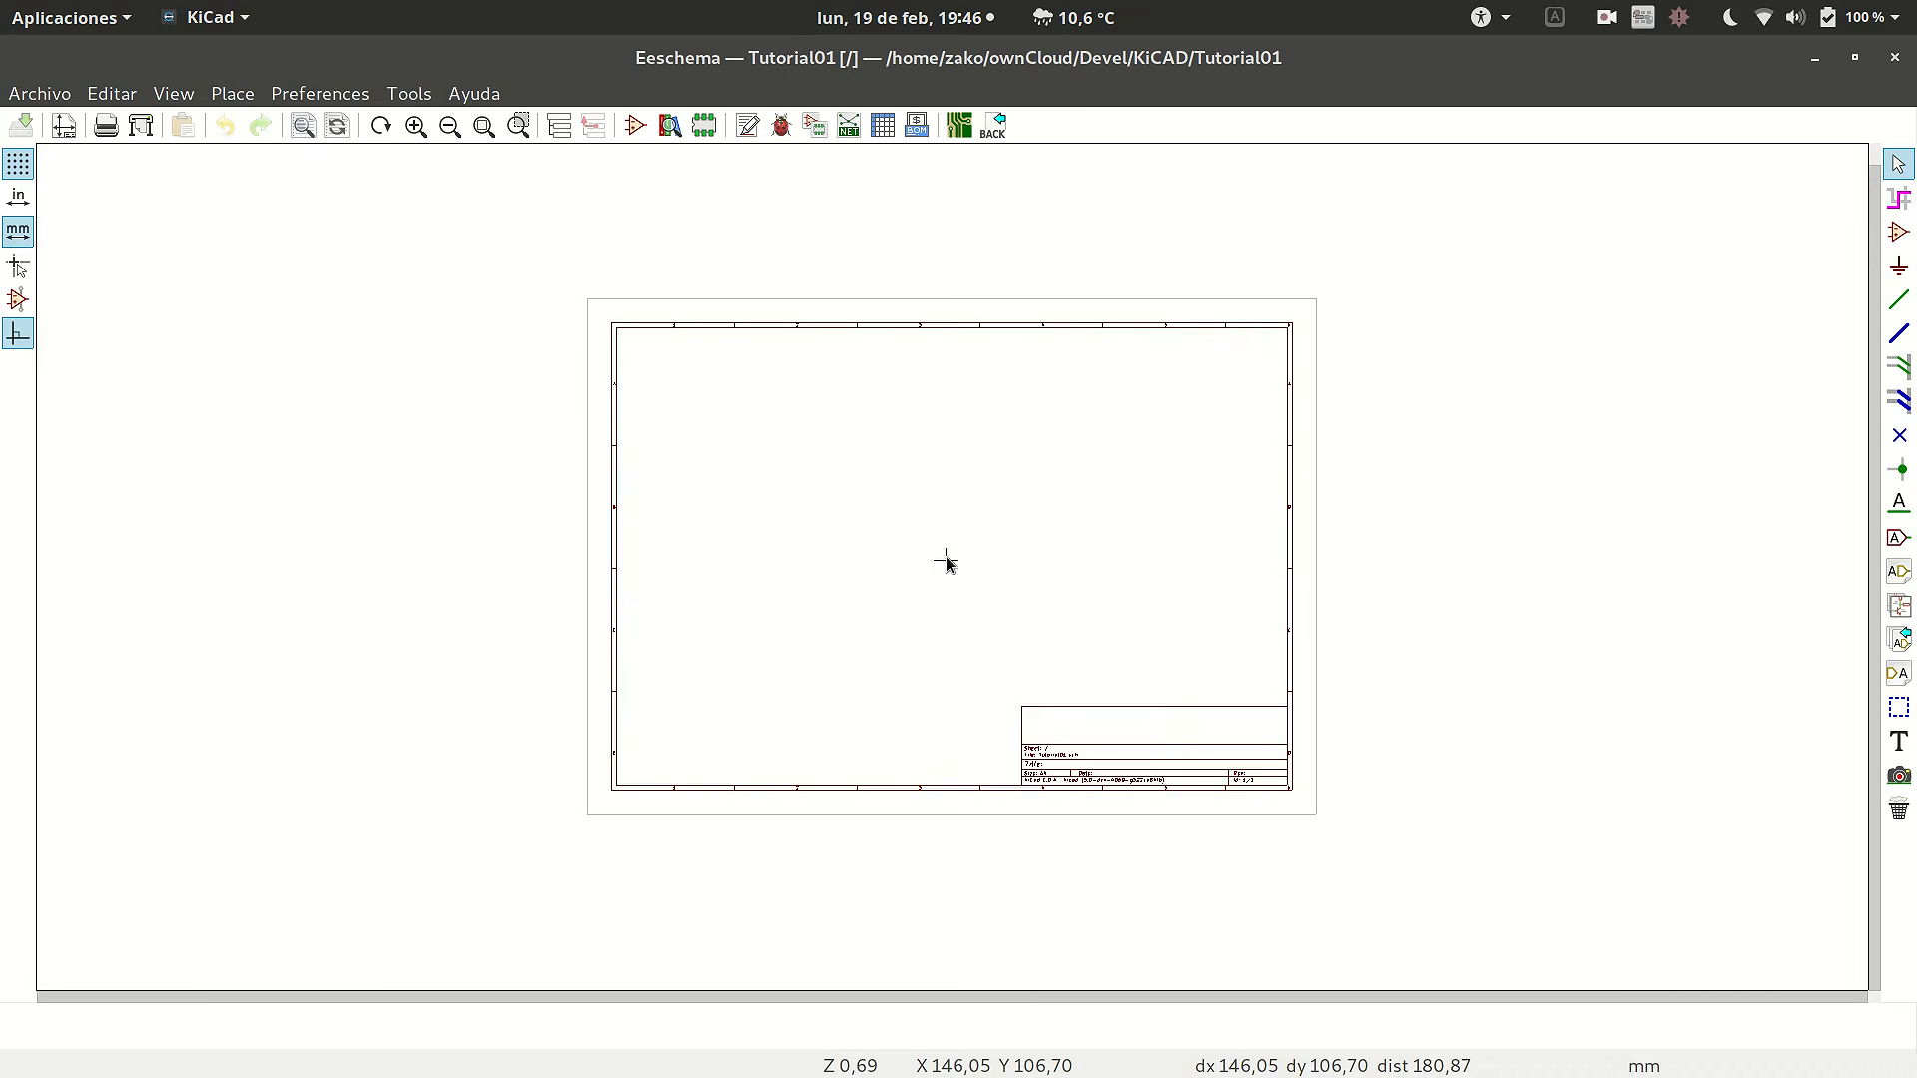
scroll(946, 560, up, 2)
scroll(949, 561, down, 3)
scroll(766, 624, up, 3)
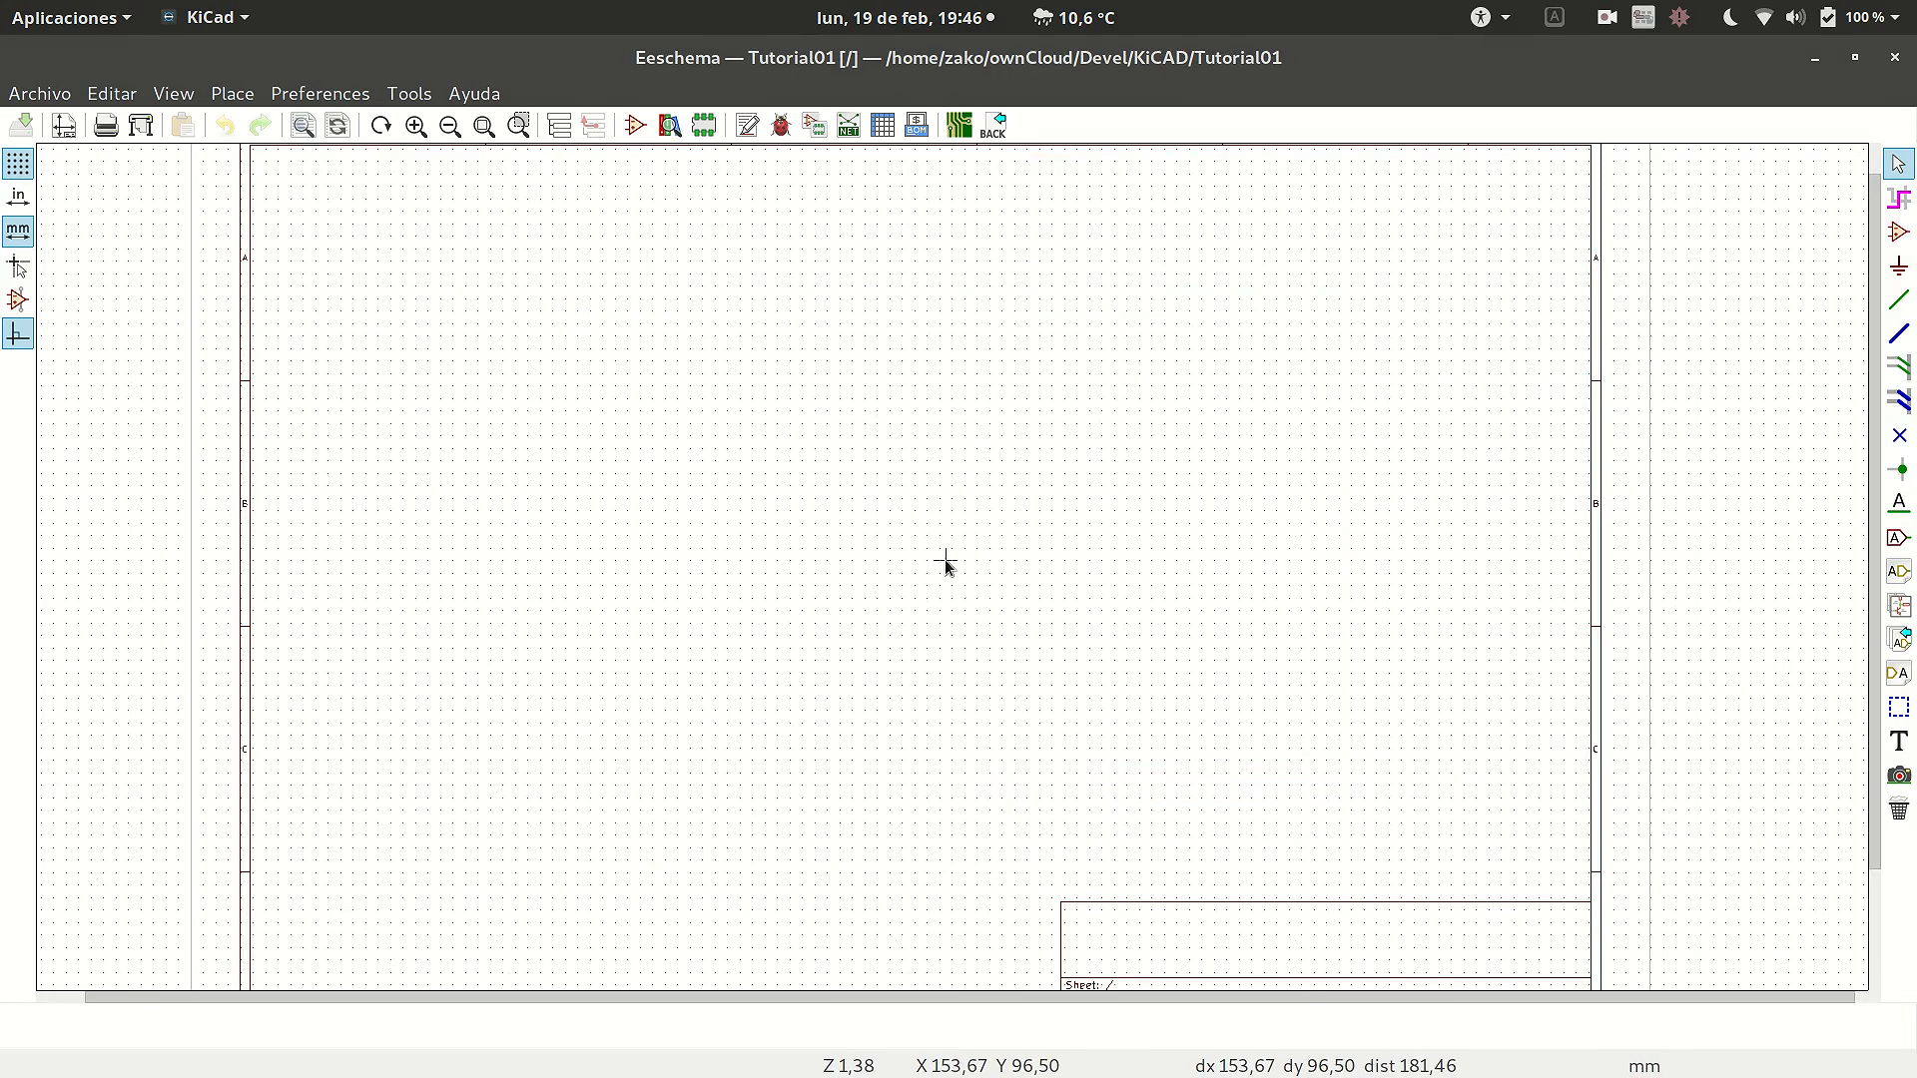
scroll(946, 560, down, 2)
scroll(842, 578, up, 2)
scroll(946, 562, up, 1)
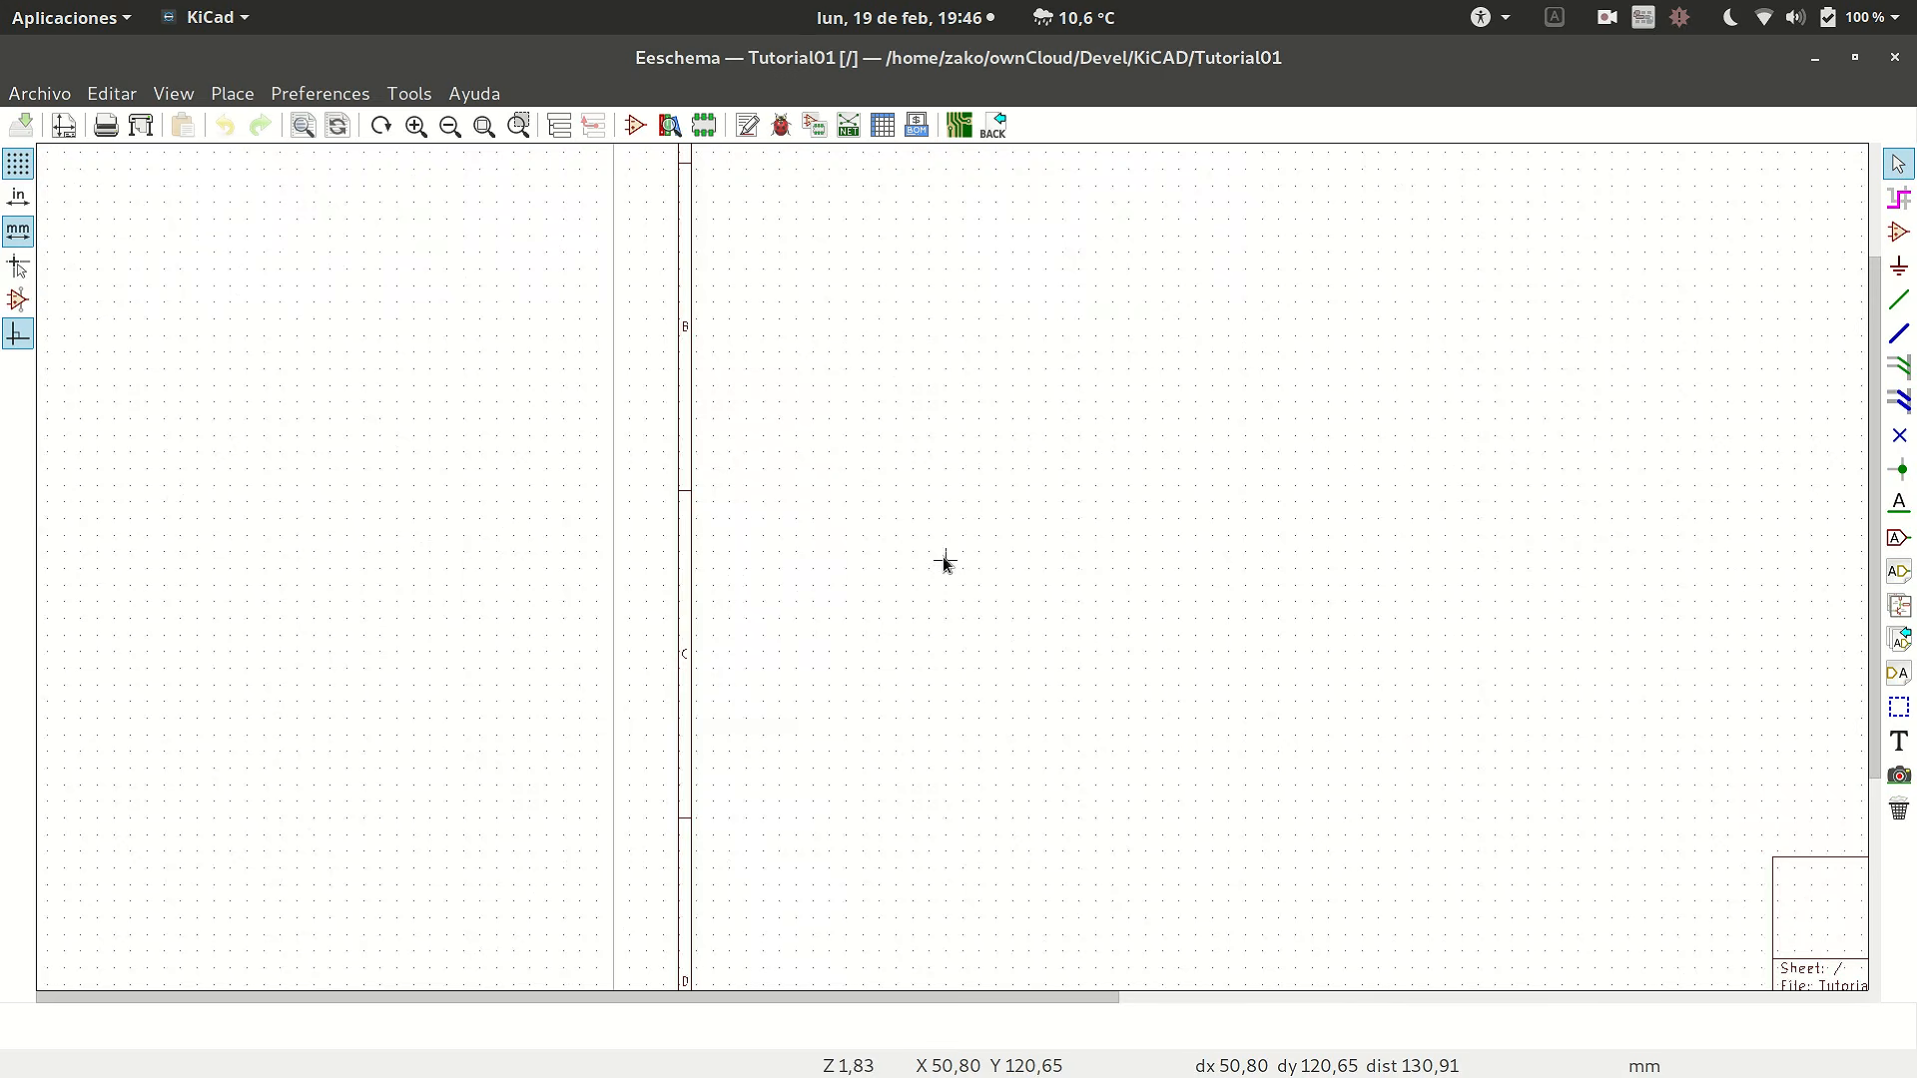
scroll(945, 563, down, 4)
scroll(948, 557, up, 2)
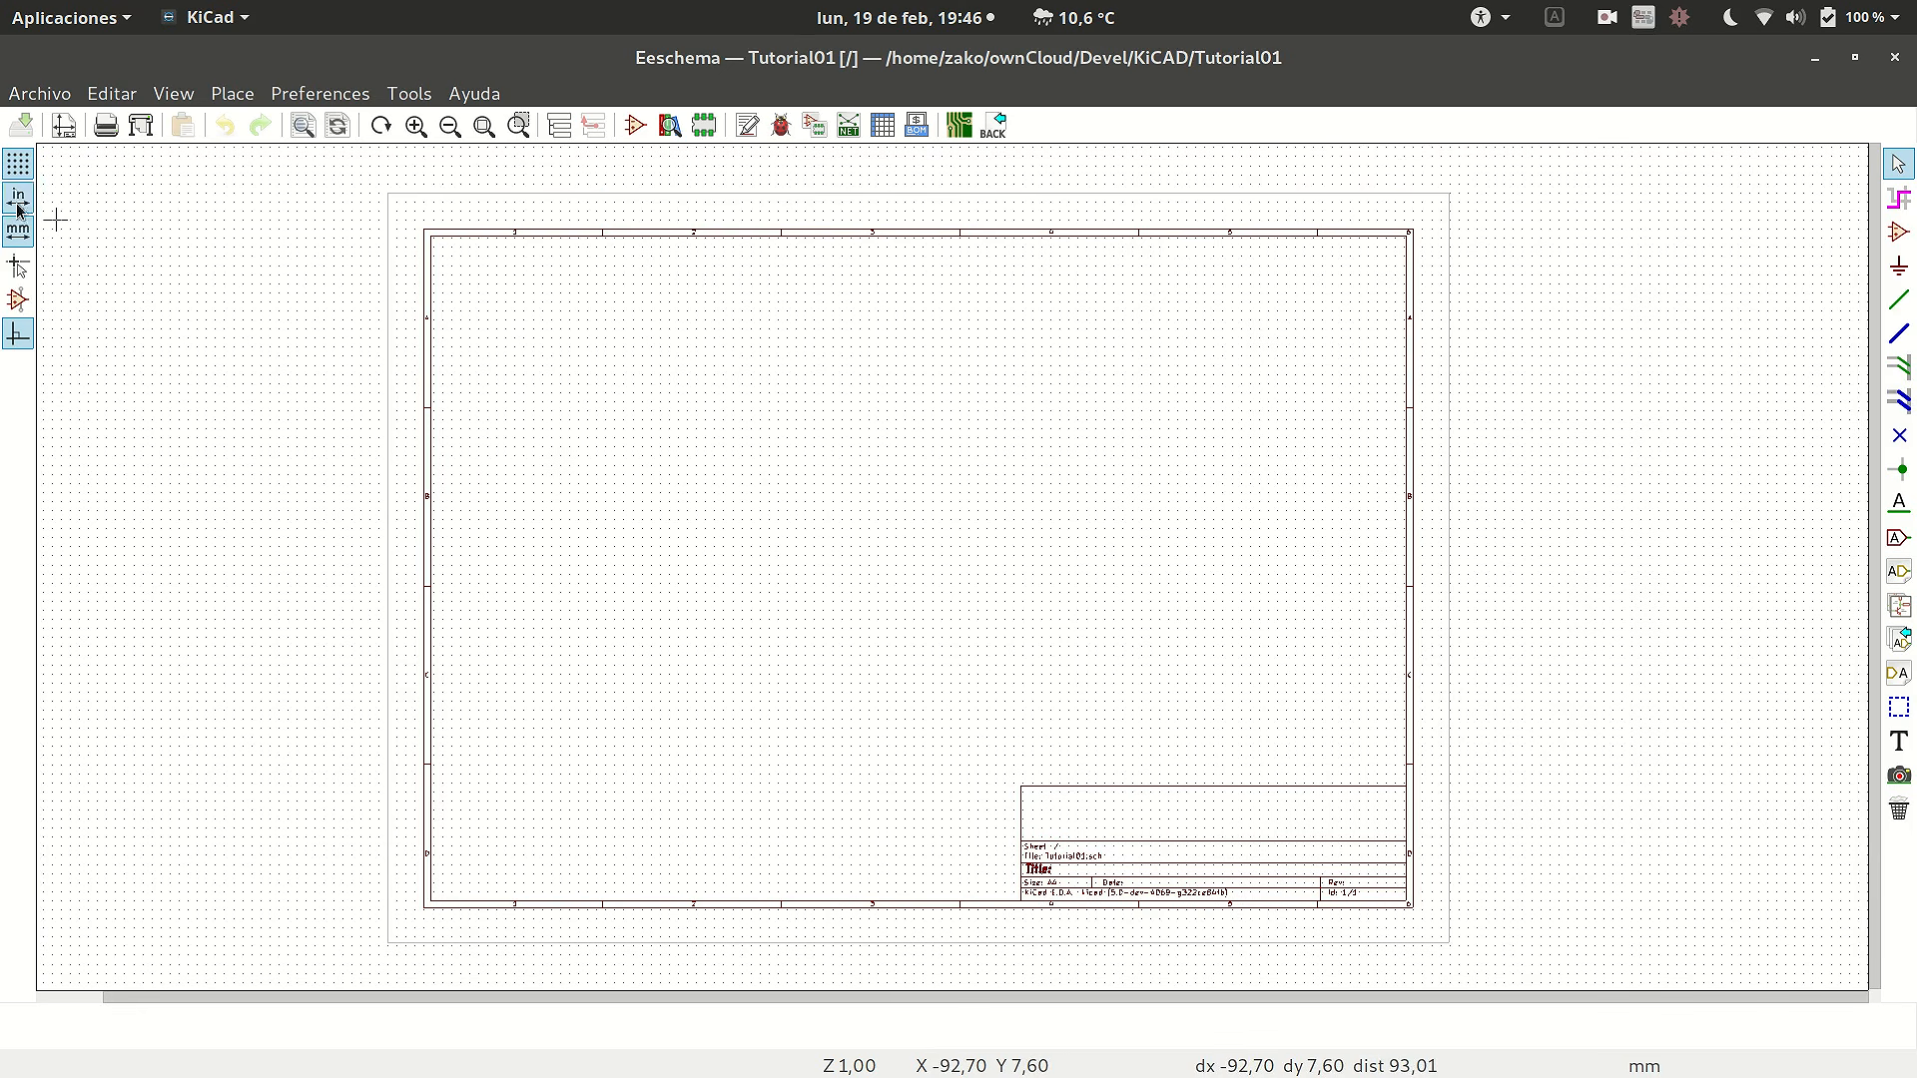
- Toggle the grid off and back on, and switch the full-window crosshair cursor on and off again
click(17, 168)
click(17, 168)
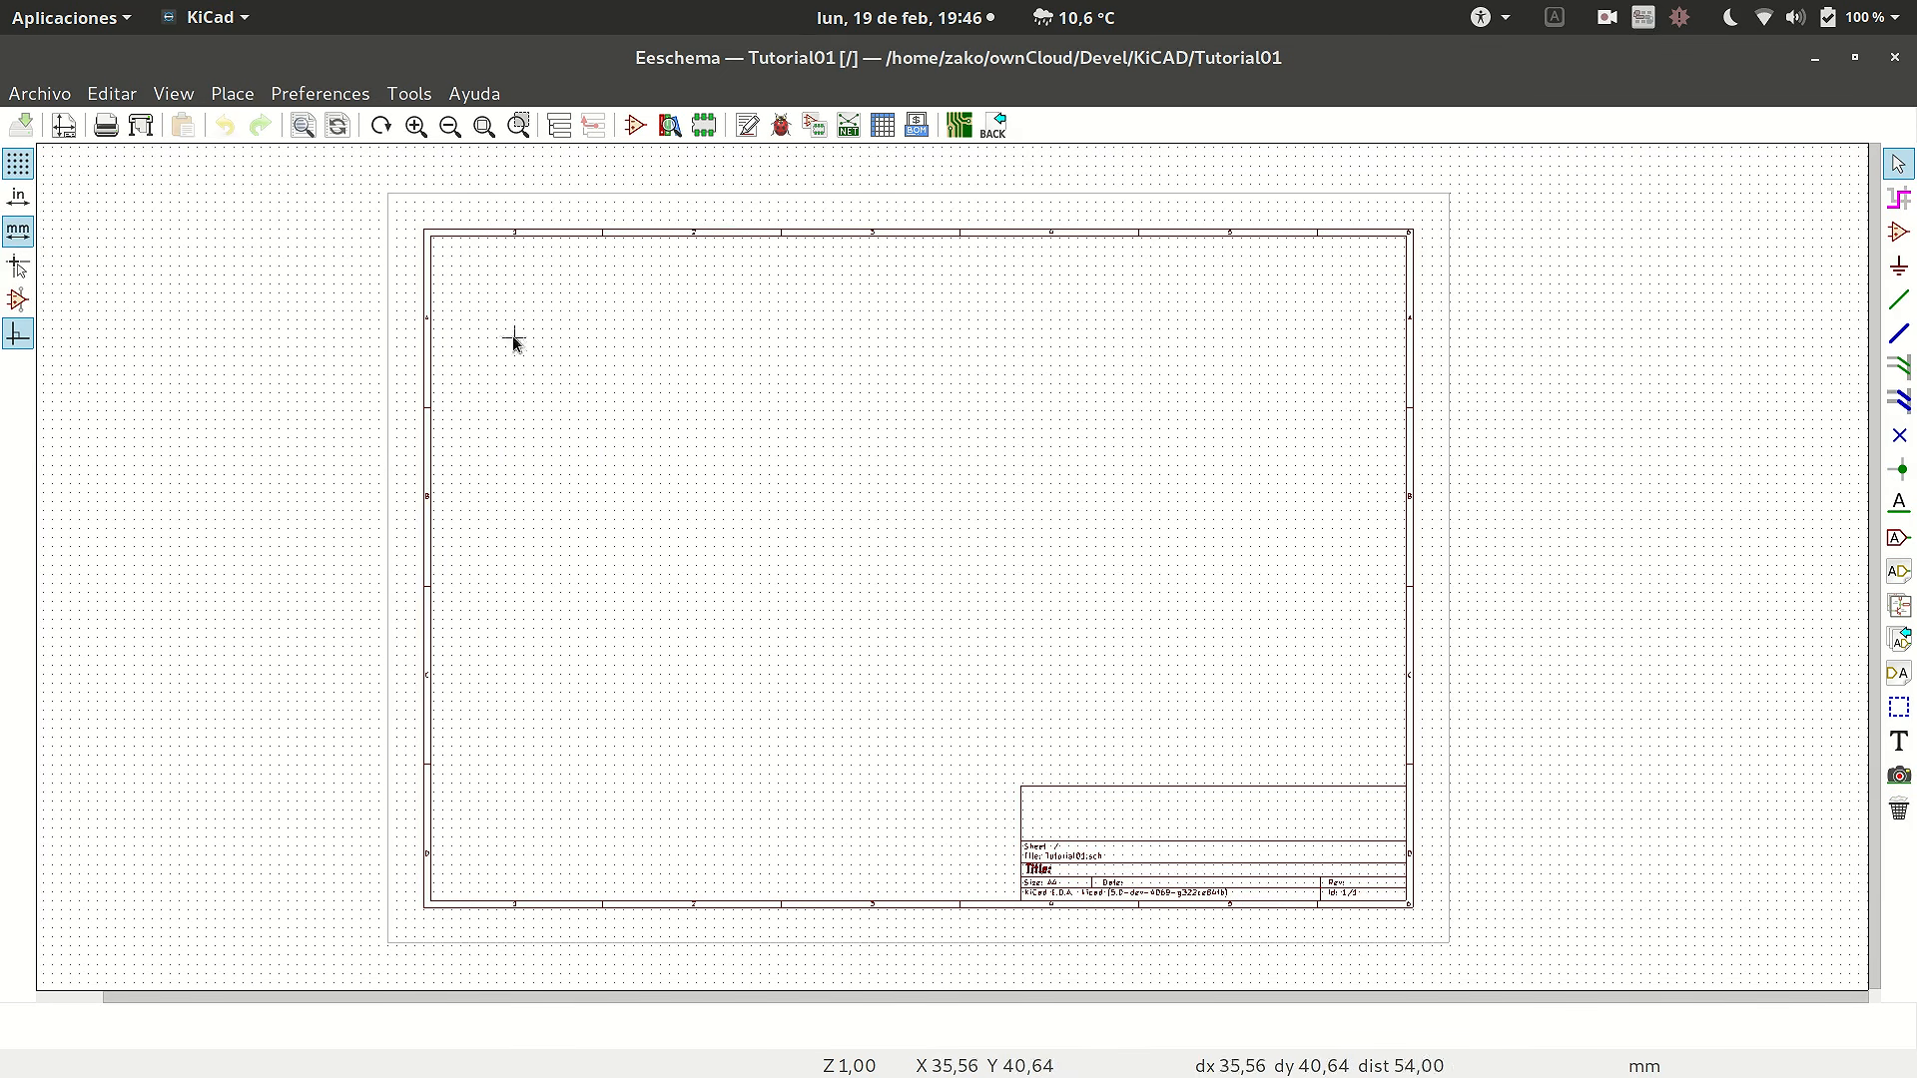
click(19, 270)
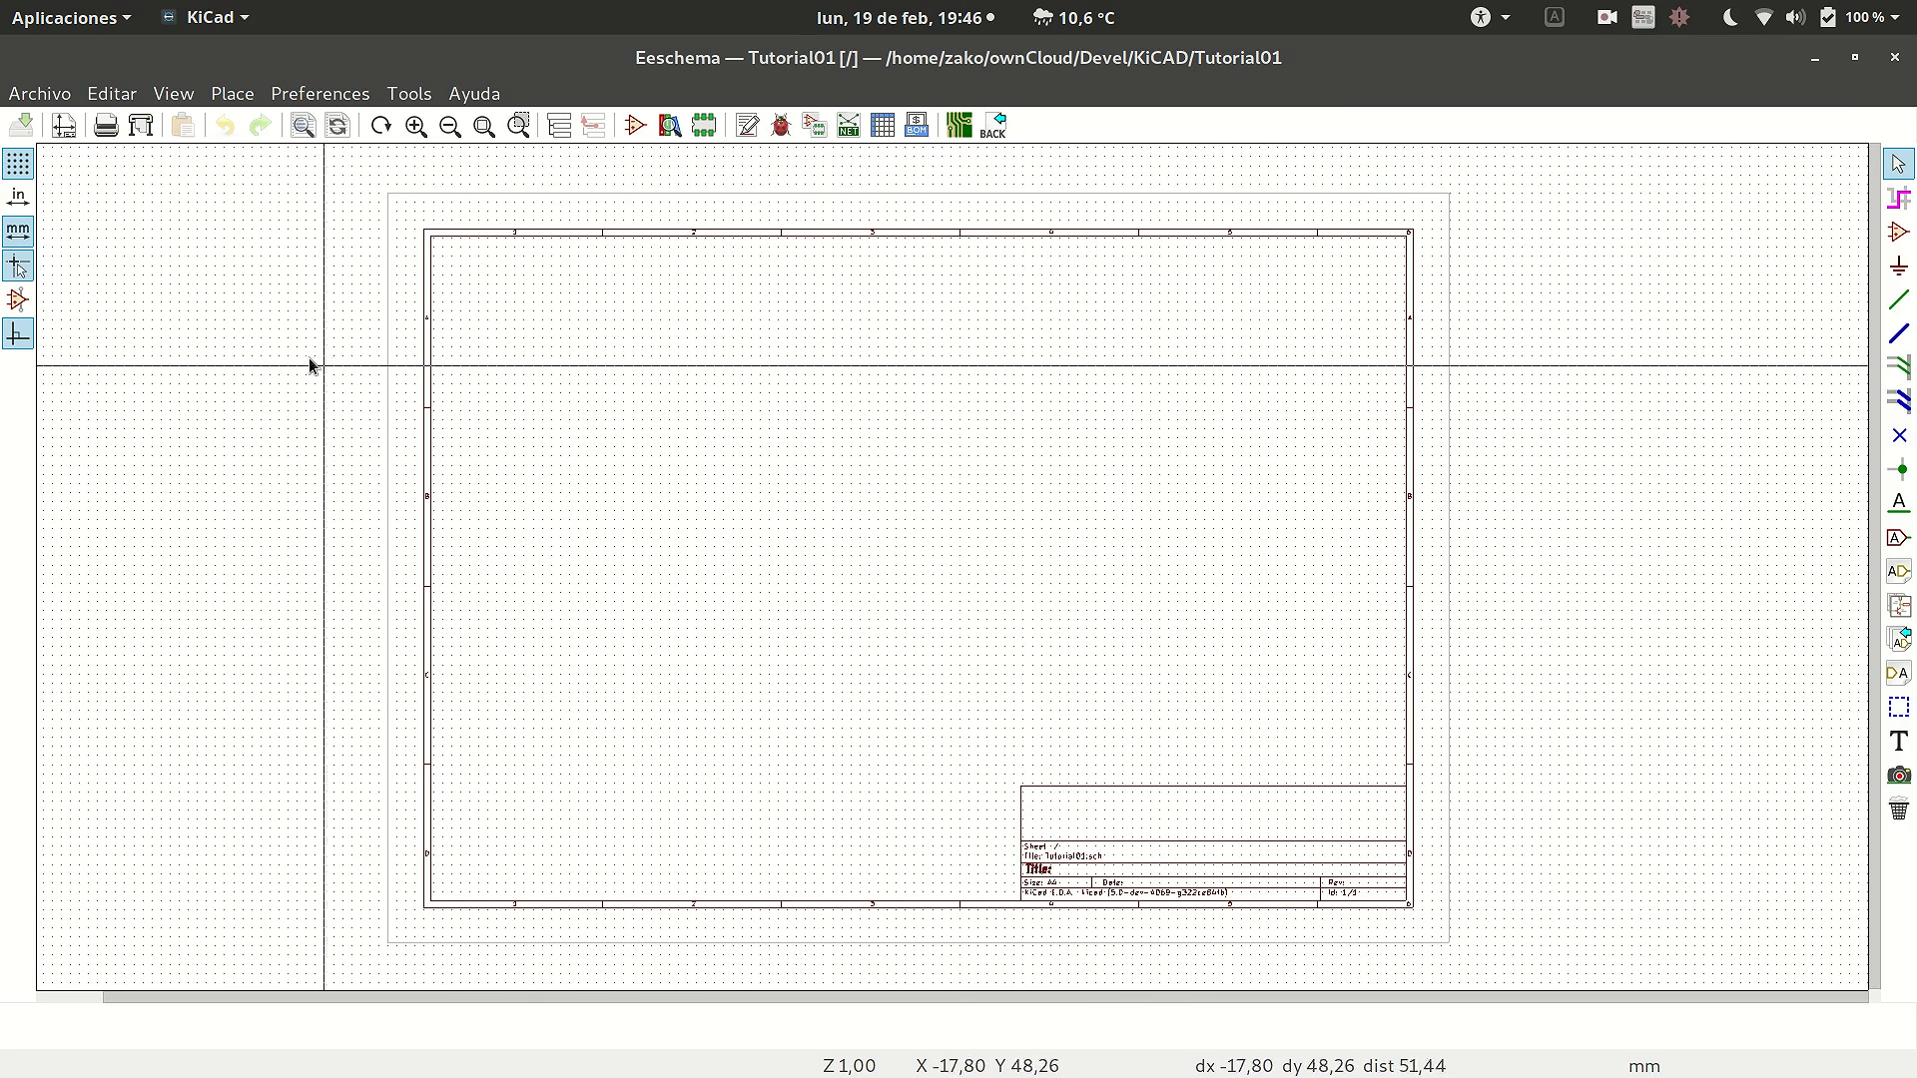
click(18, 268)
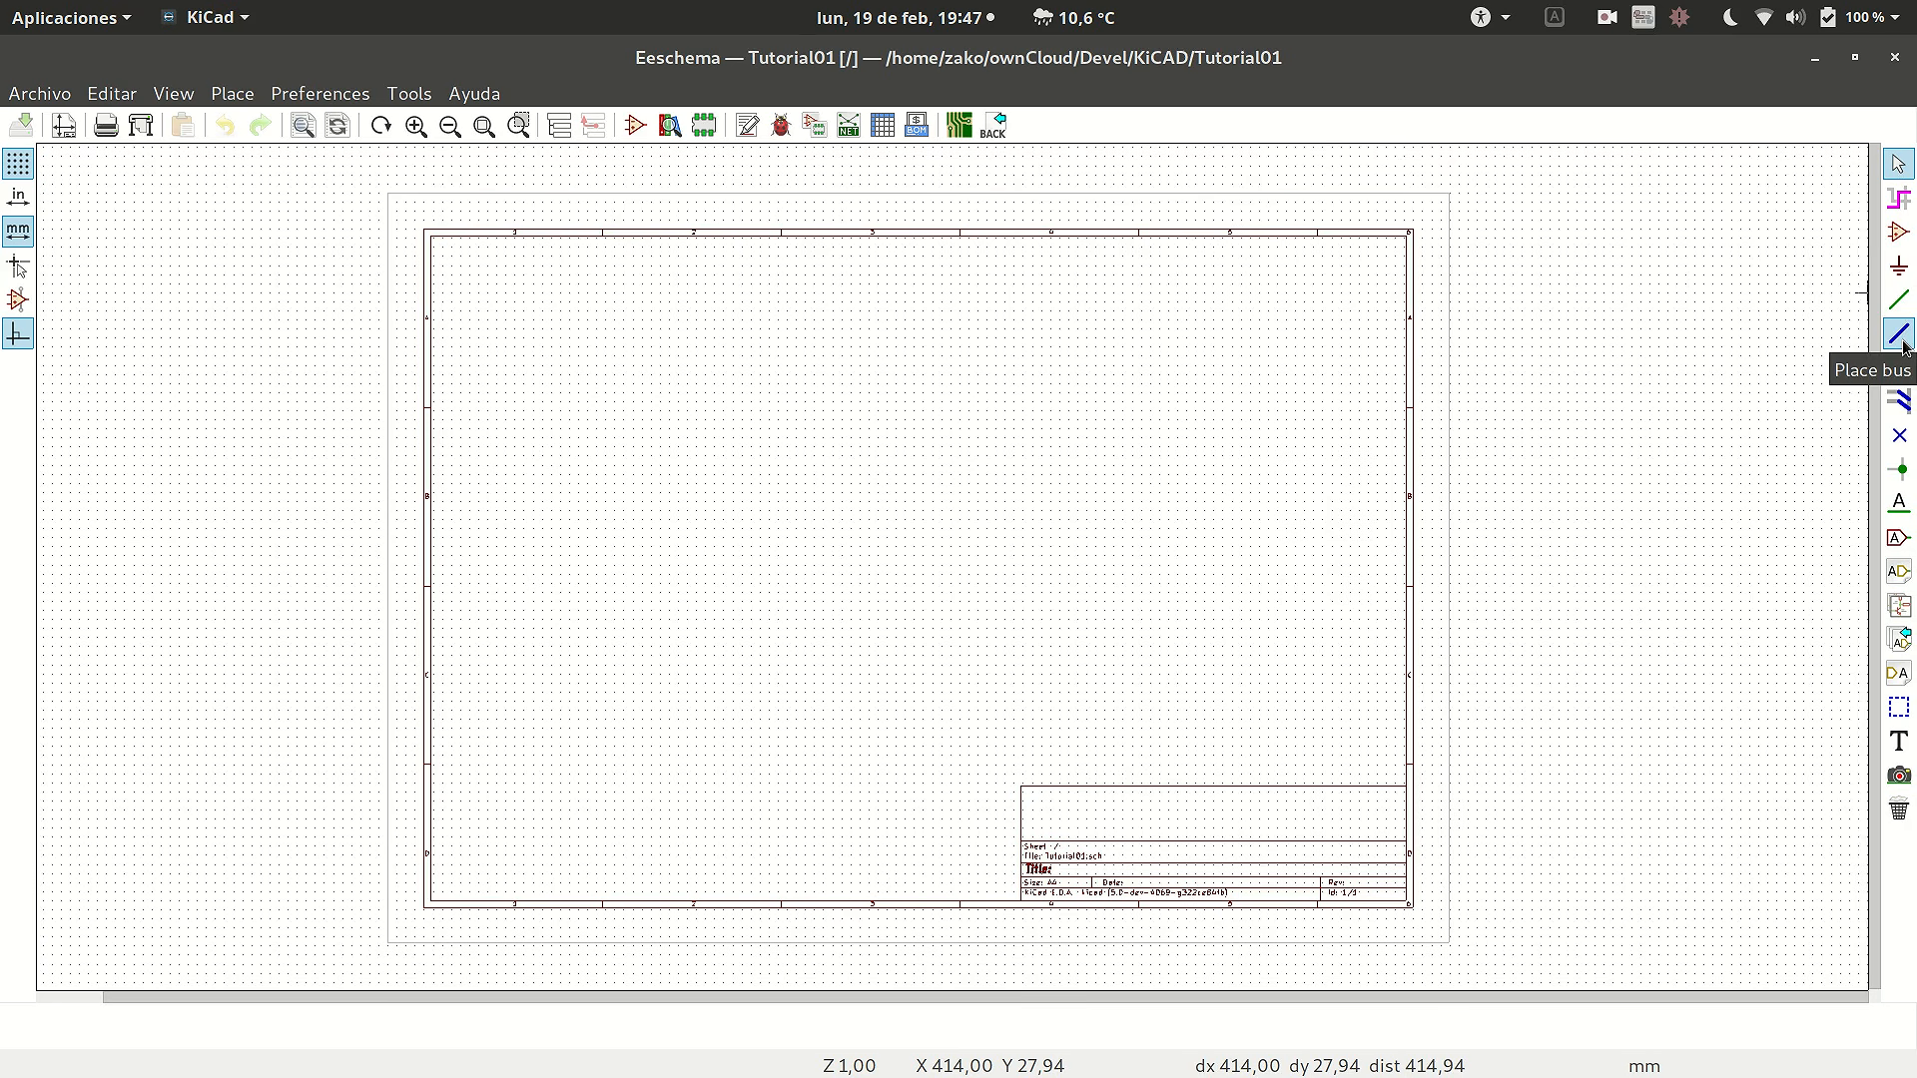
click(1897, 541)
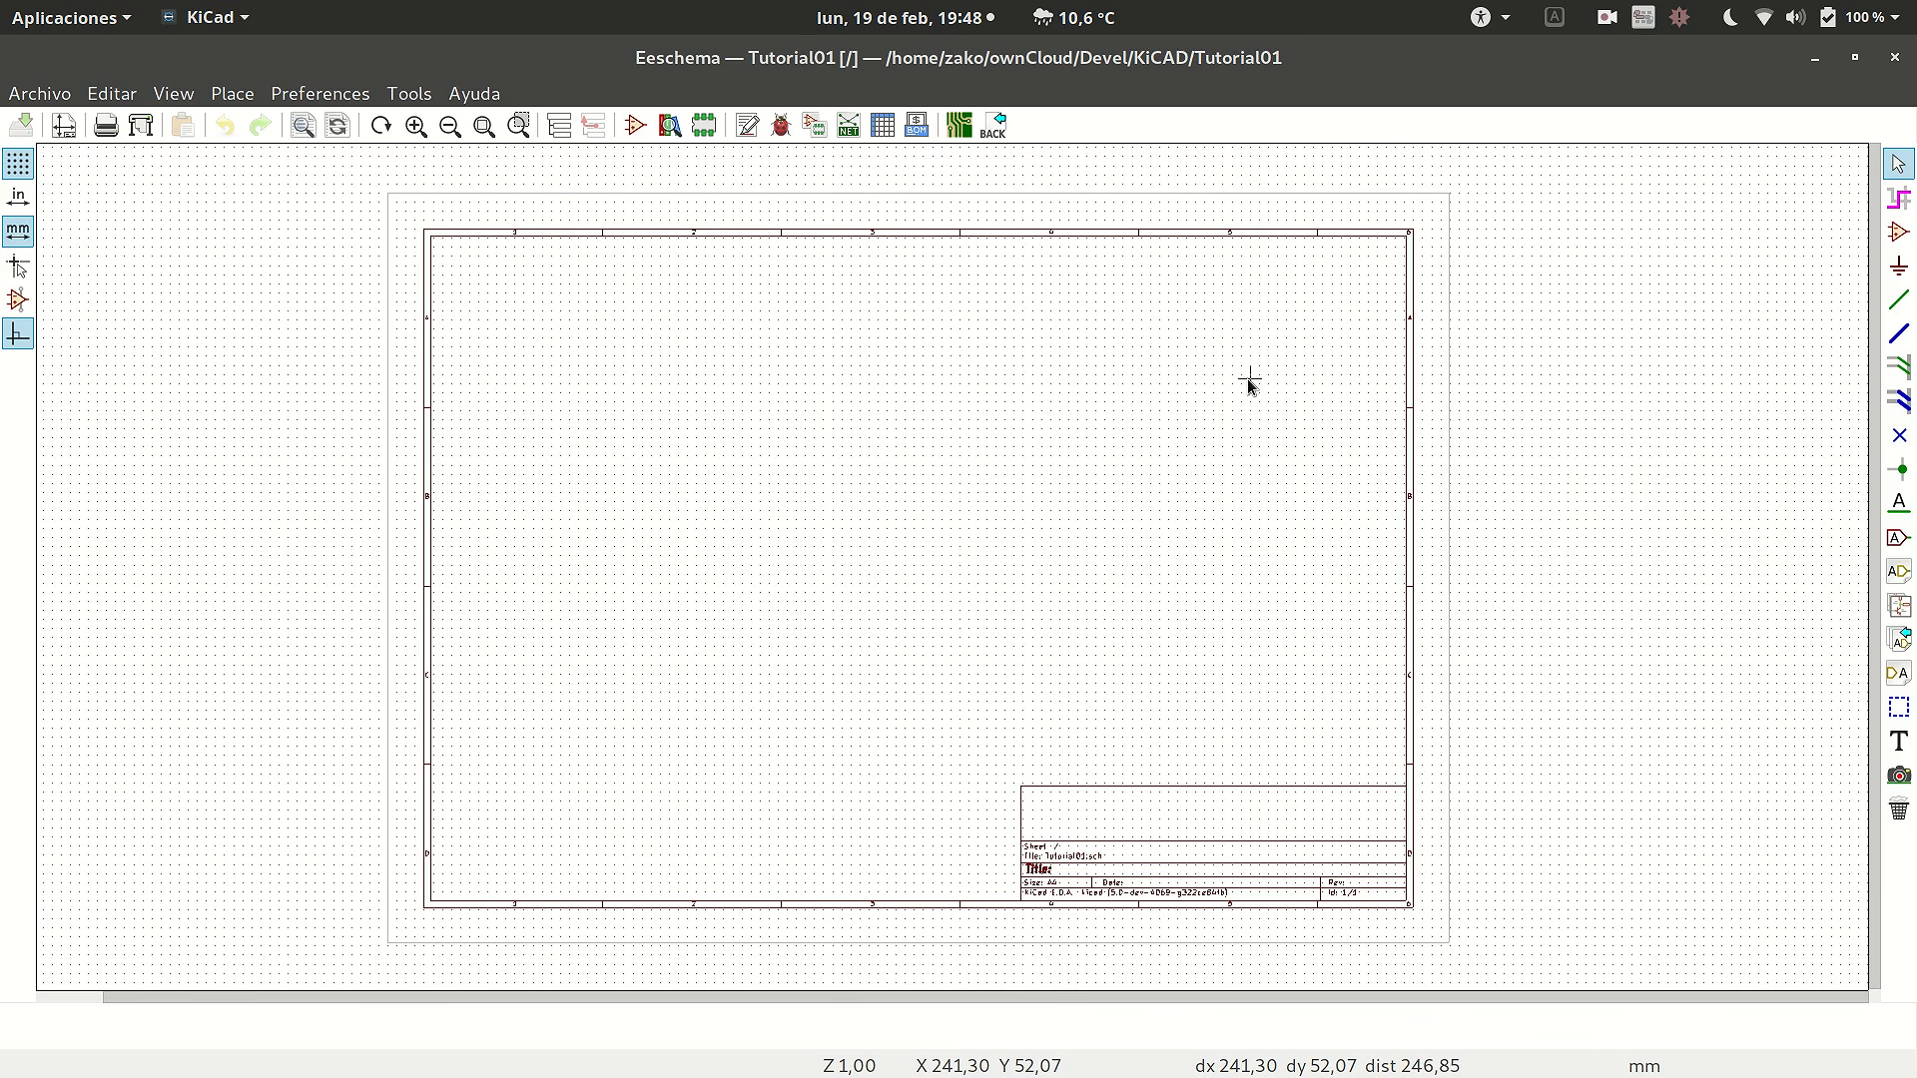
- View the reference circuit image 1_555_blinky.gif in the image viewer and return to the schematic editor
key(alt+Tab)
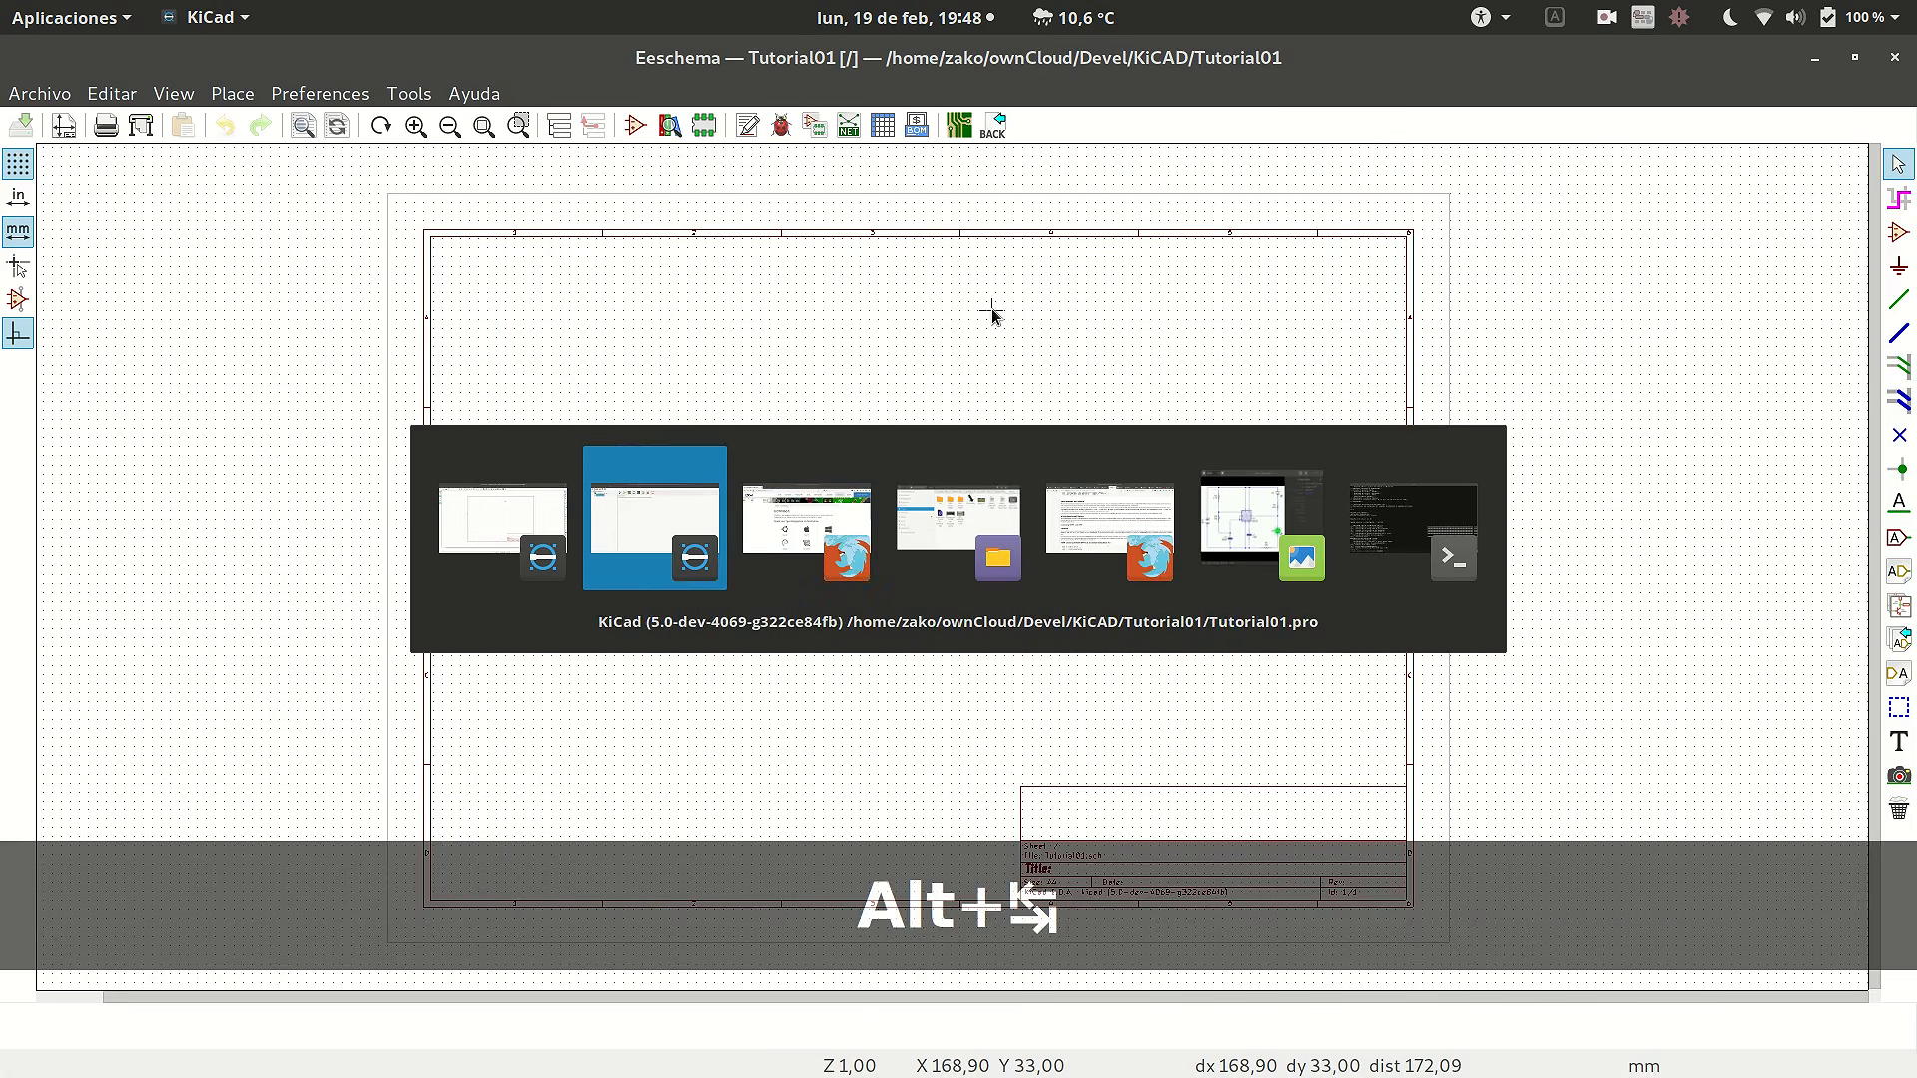
key(alt+Tab)
key(alt+Tab)
key(alt+Tab)
key(alt+Tab)
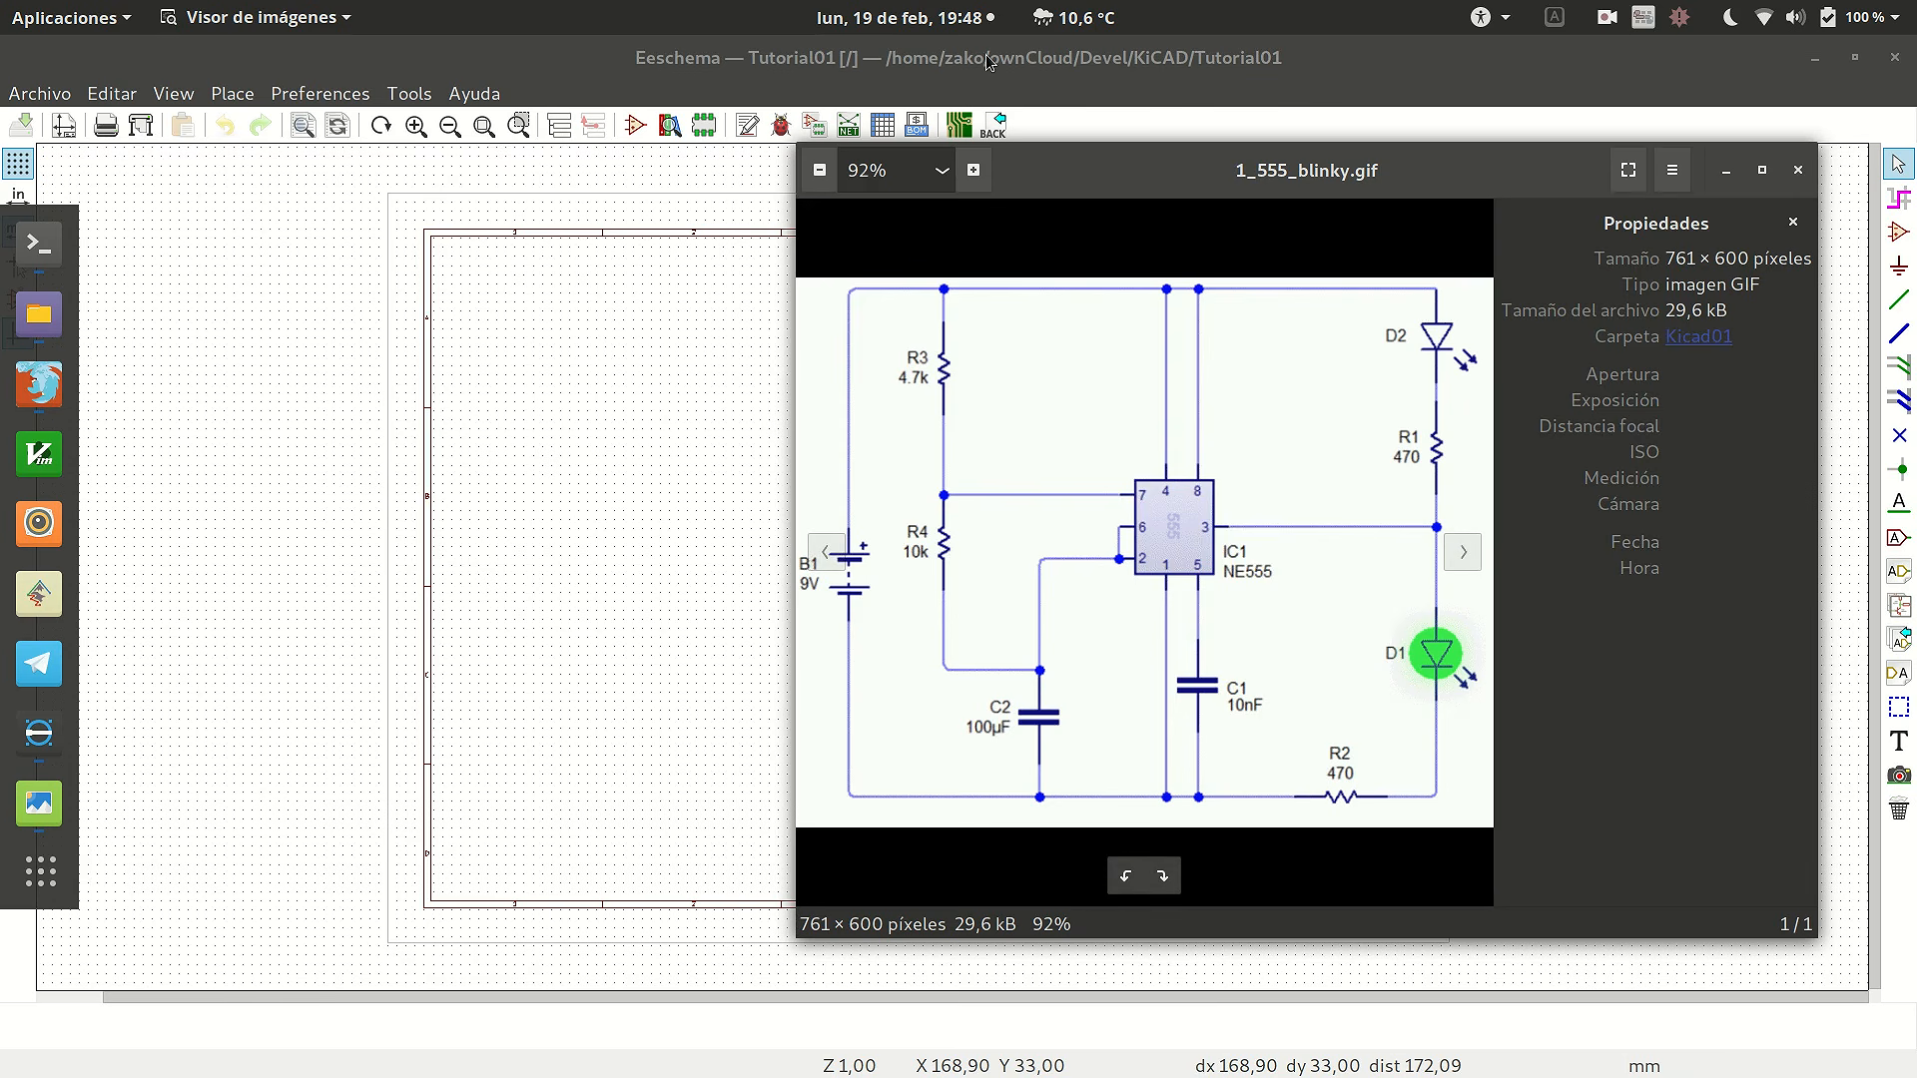
click(944, 97)
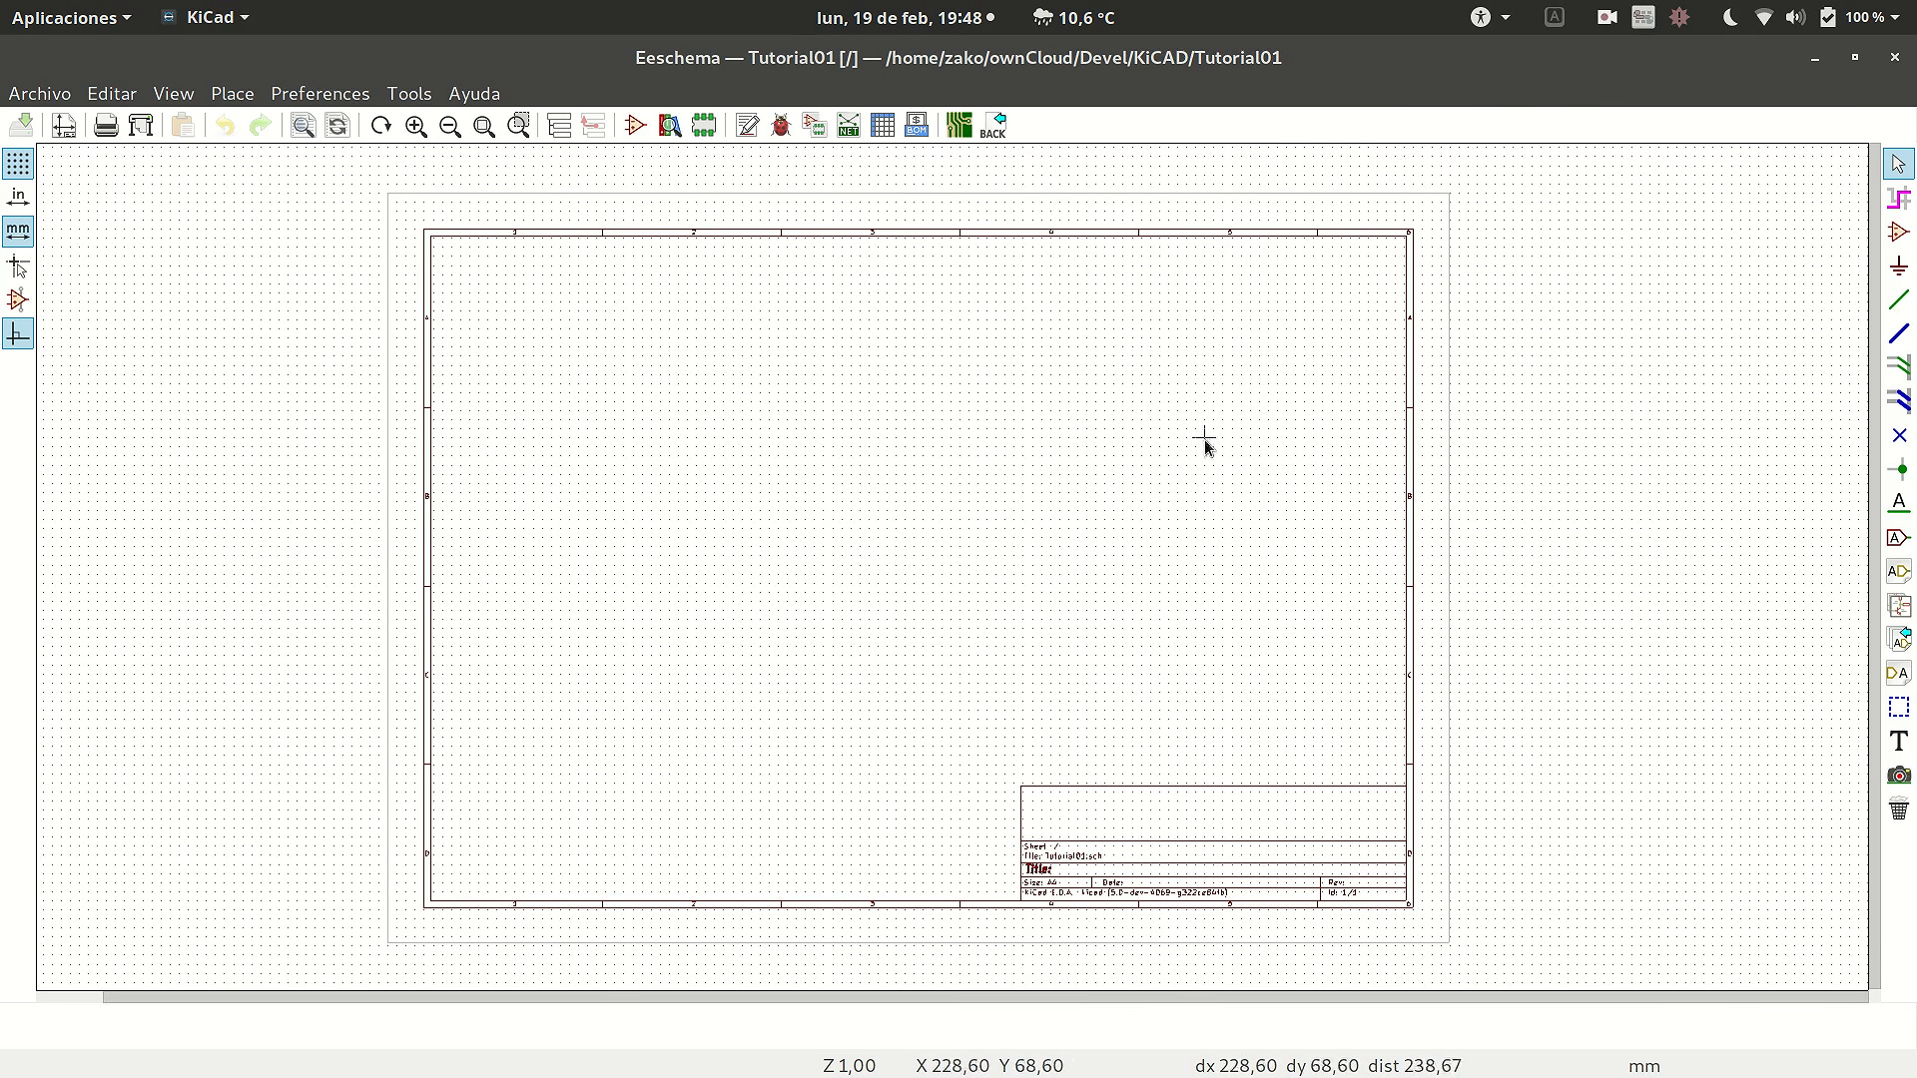
- Start adding an image and choose 1_555_blinky.gif from the Maxtor drive's Videos/YT/Kicad01 folder
click(1900, 776)
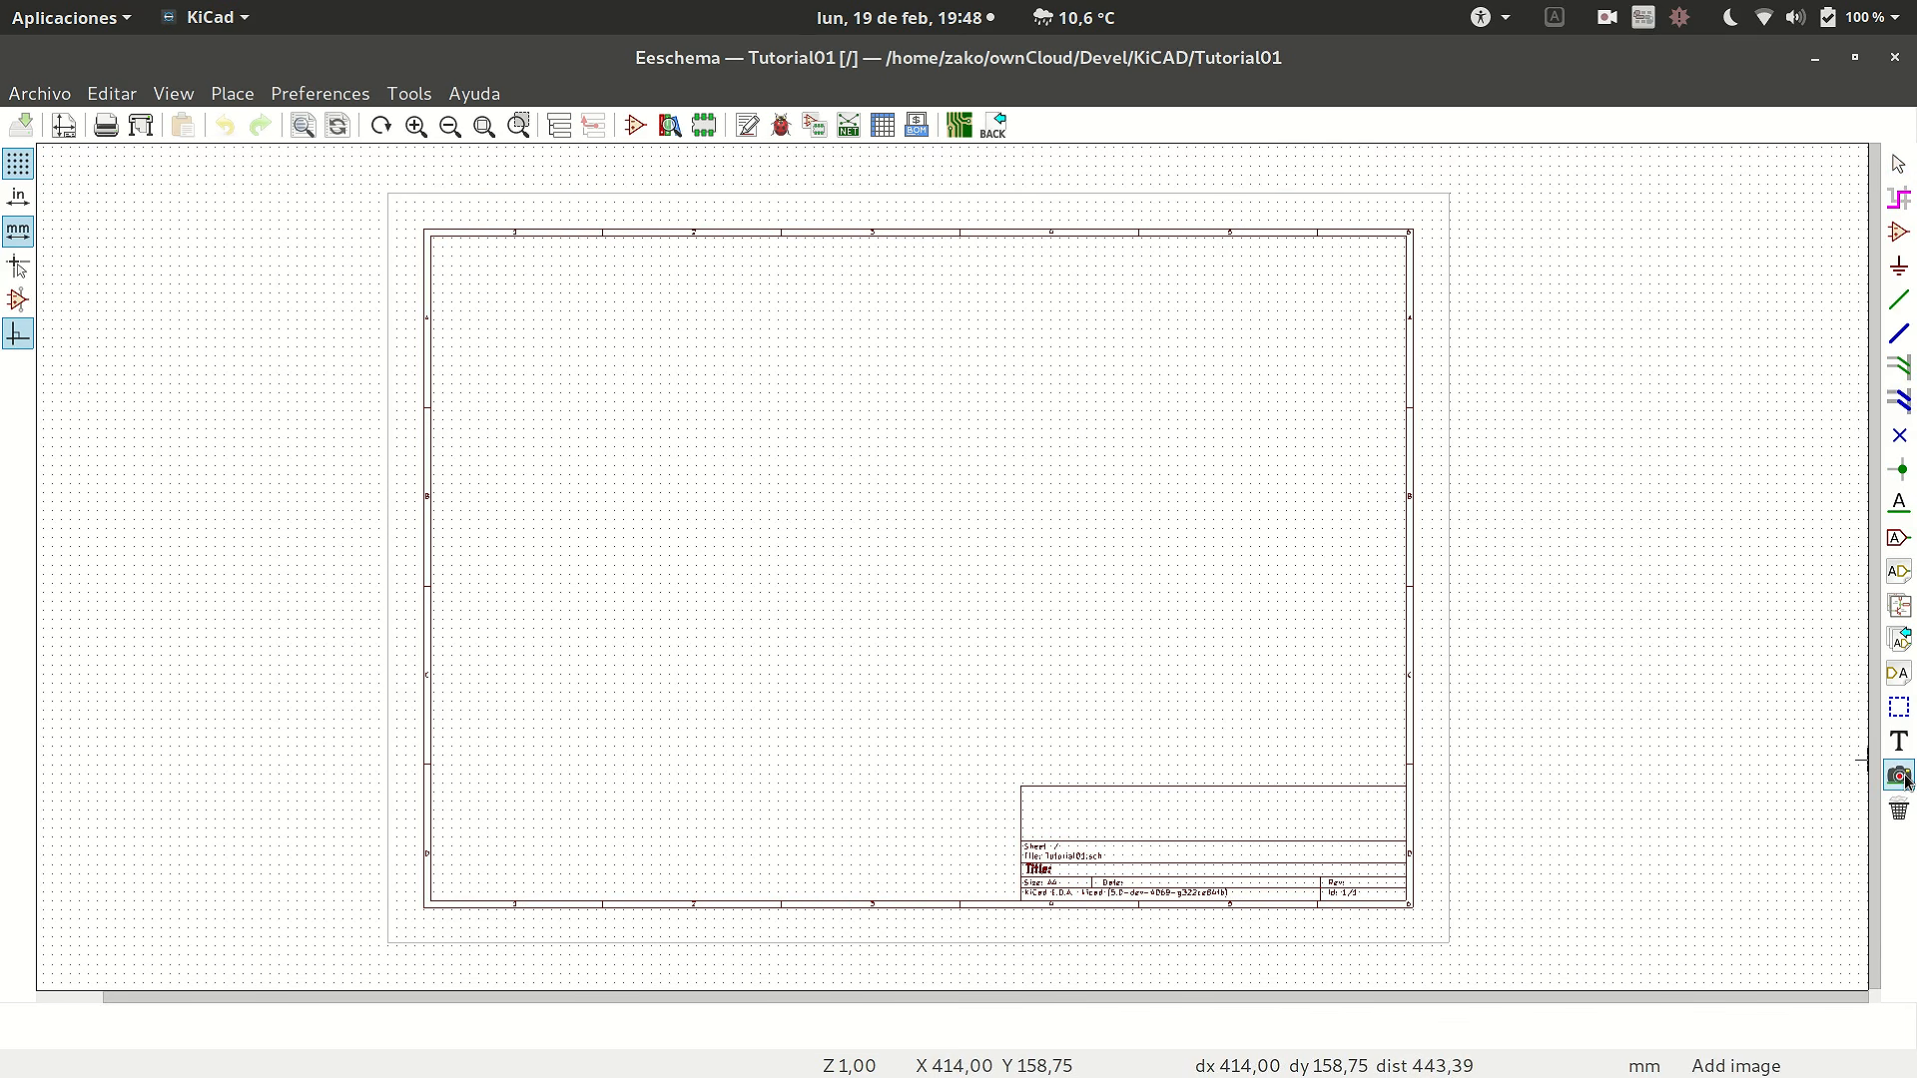
click(1139, 346)
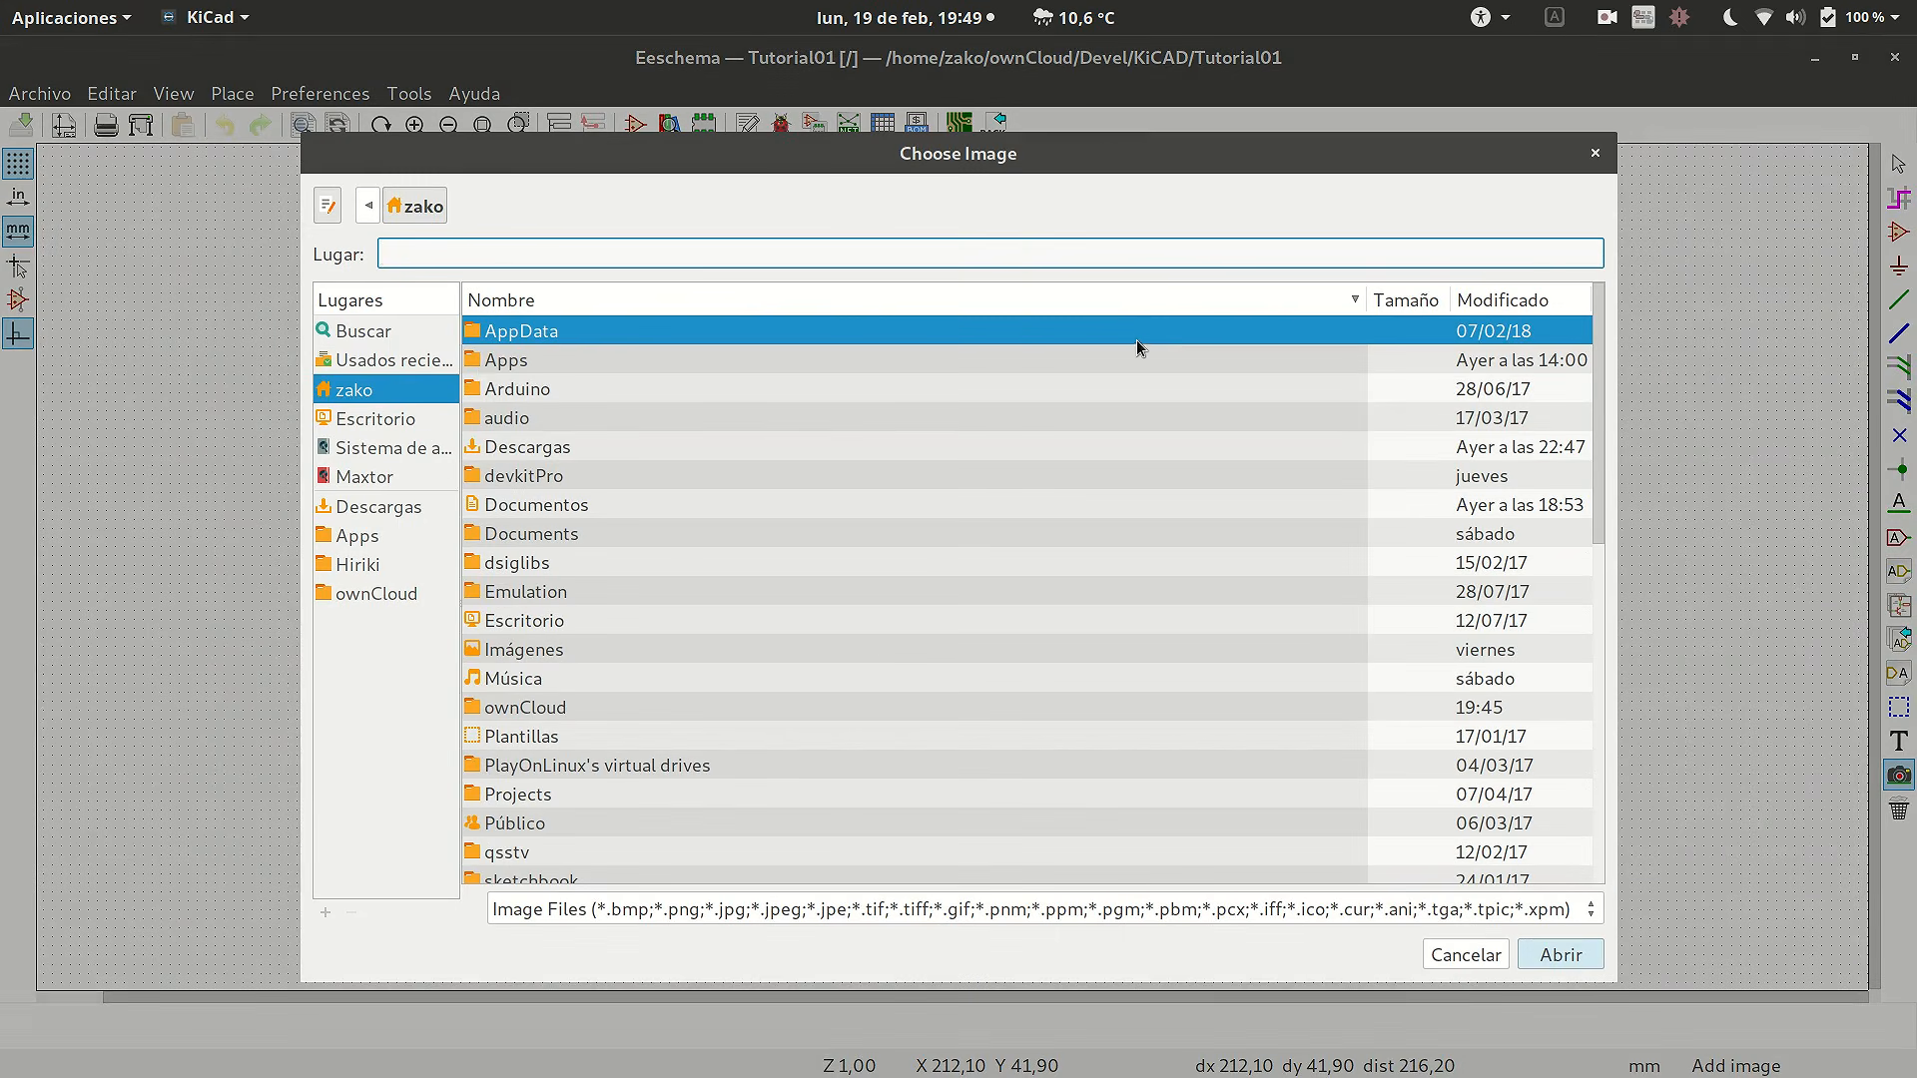
click(352, 477)
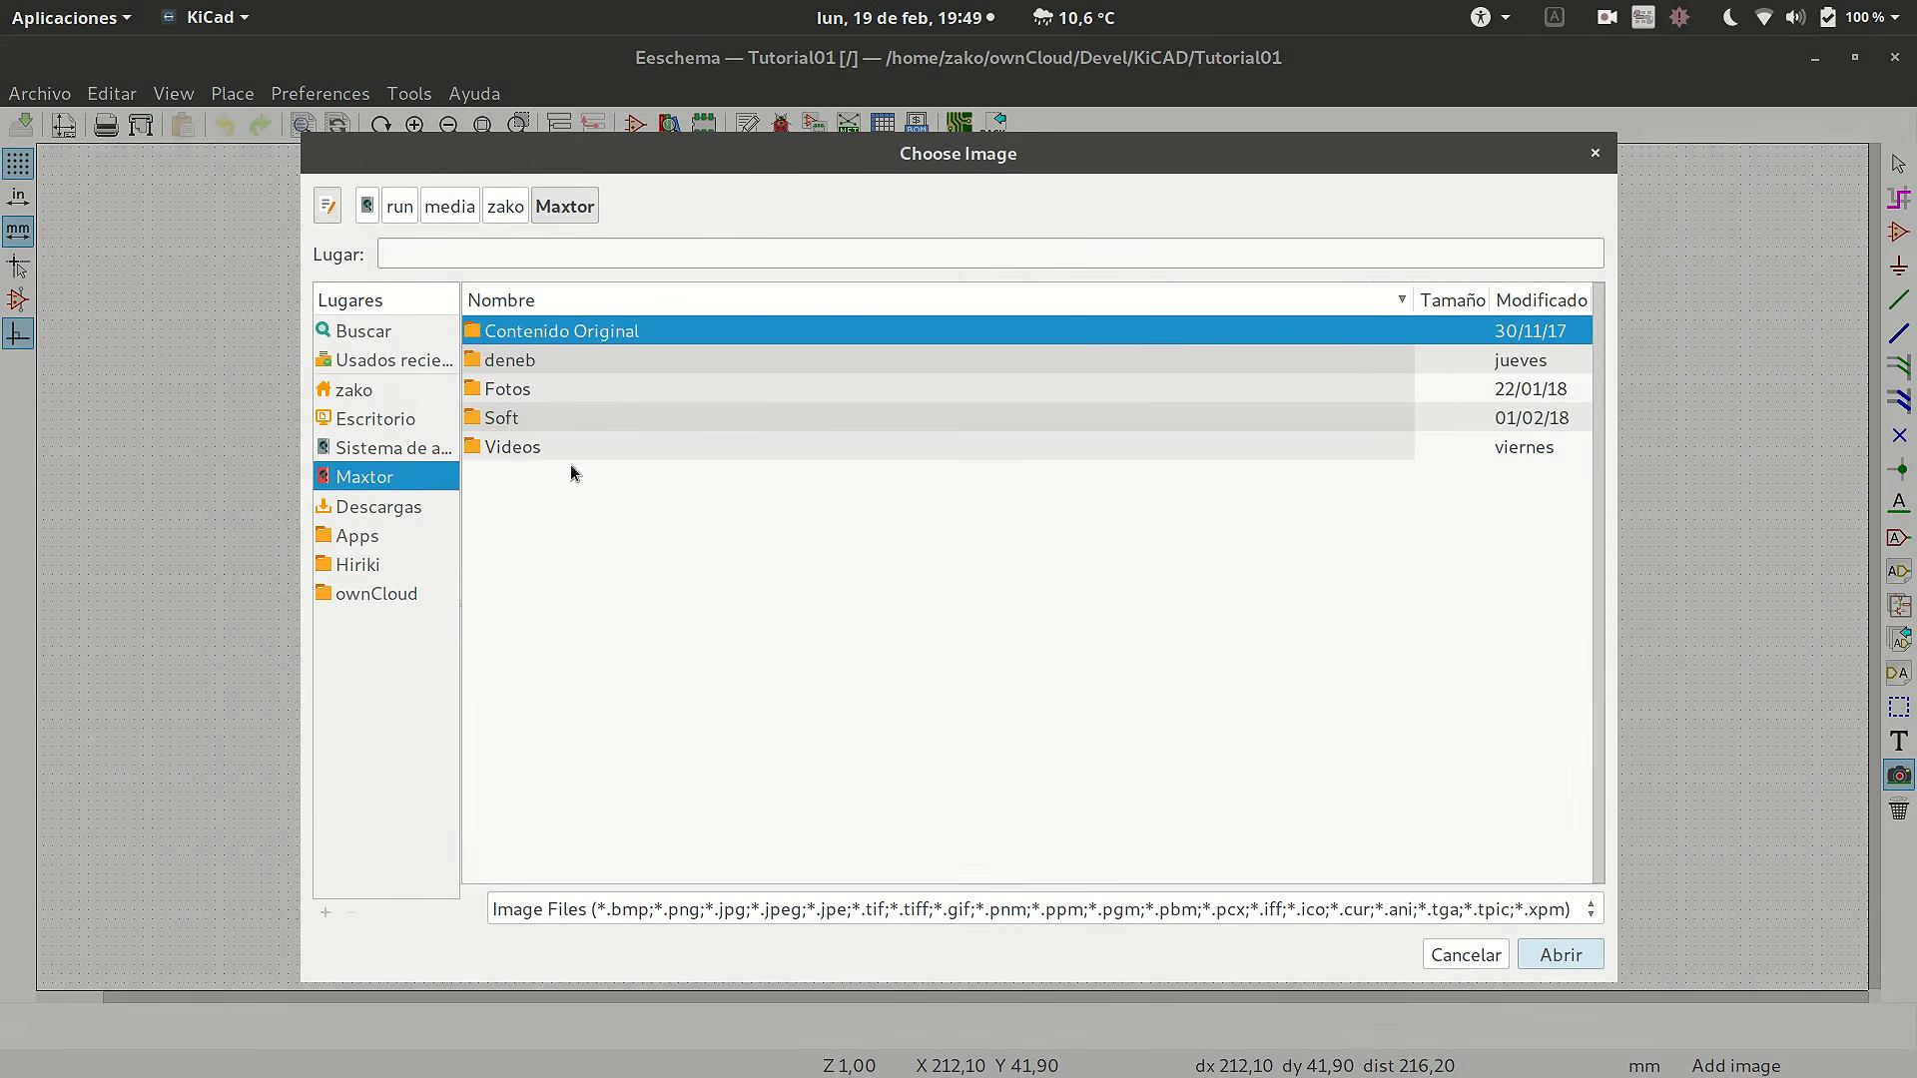
double_click(528, 449)
double_click(507, 388)
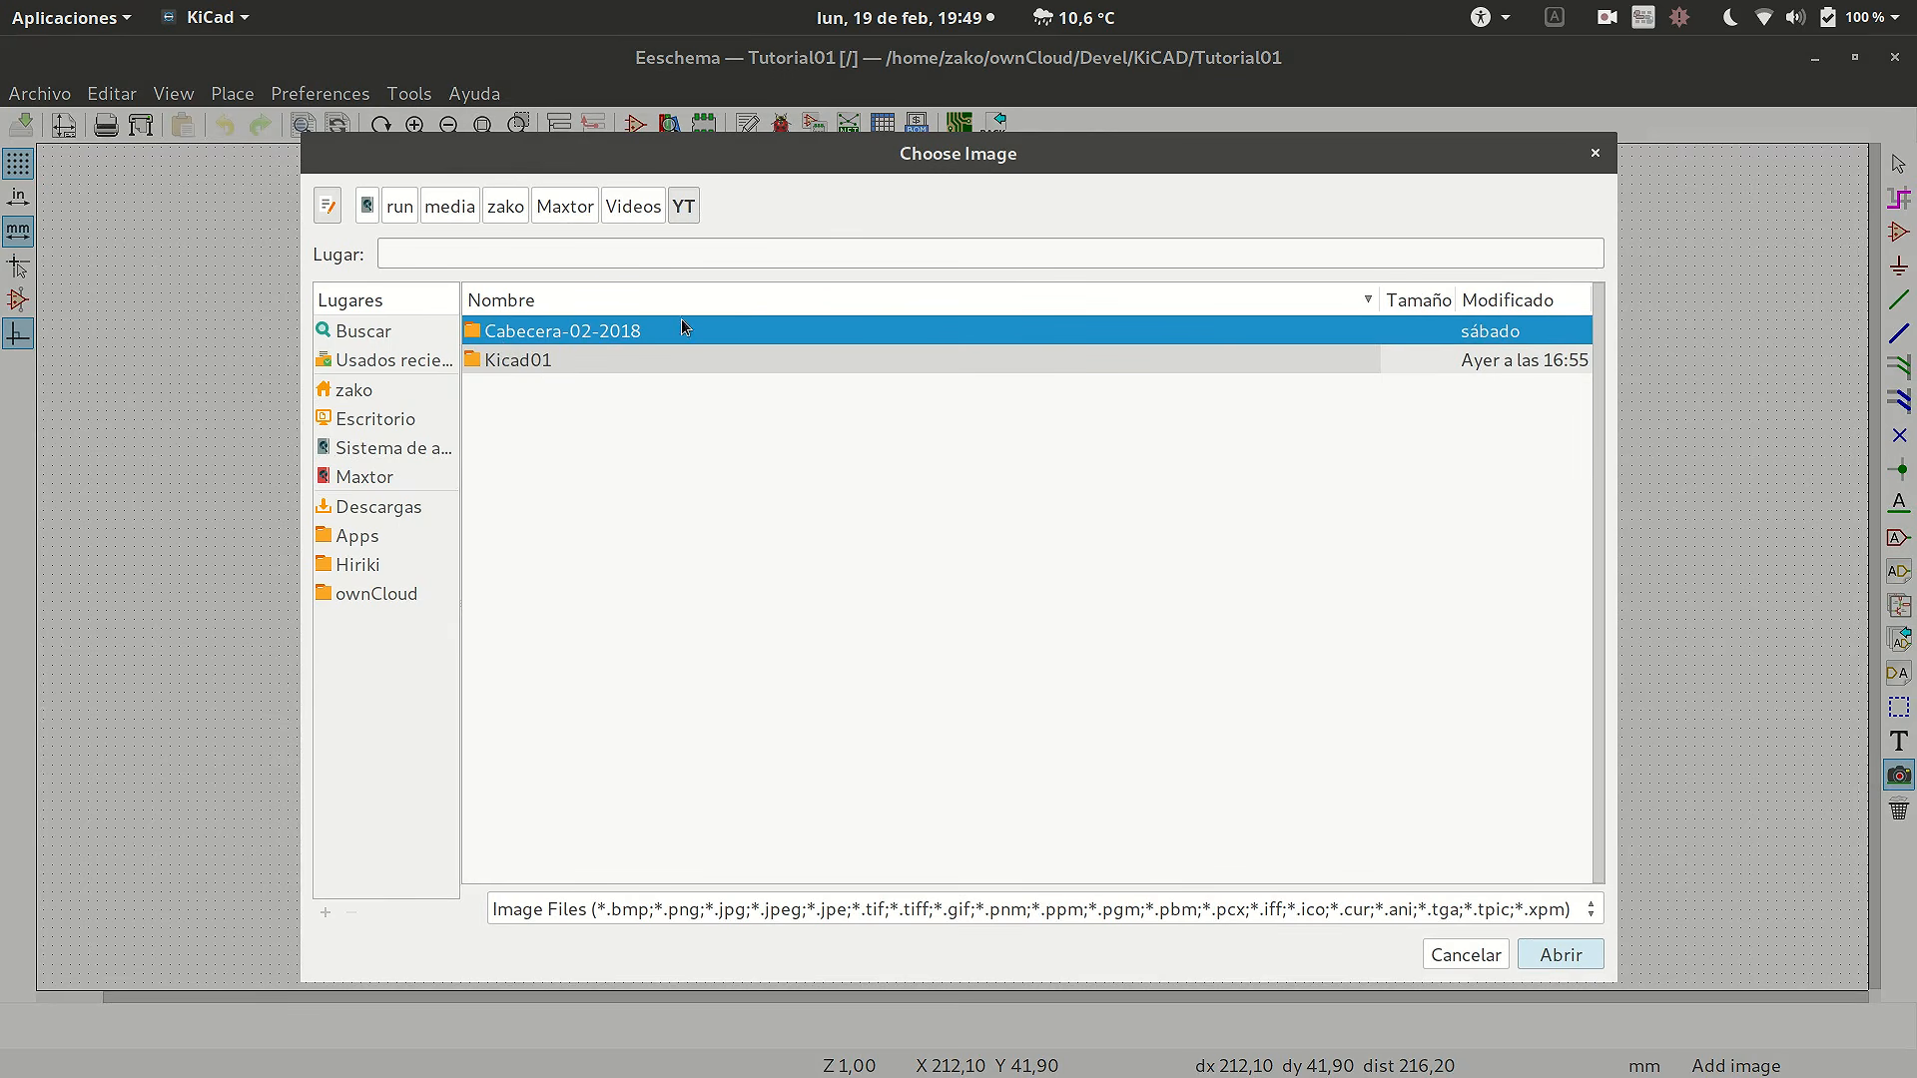
double_click(554, 359)
click(603, 363)
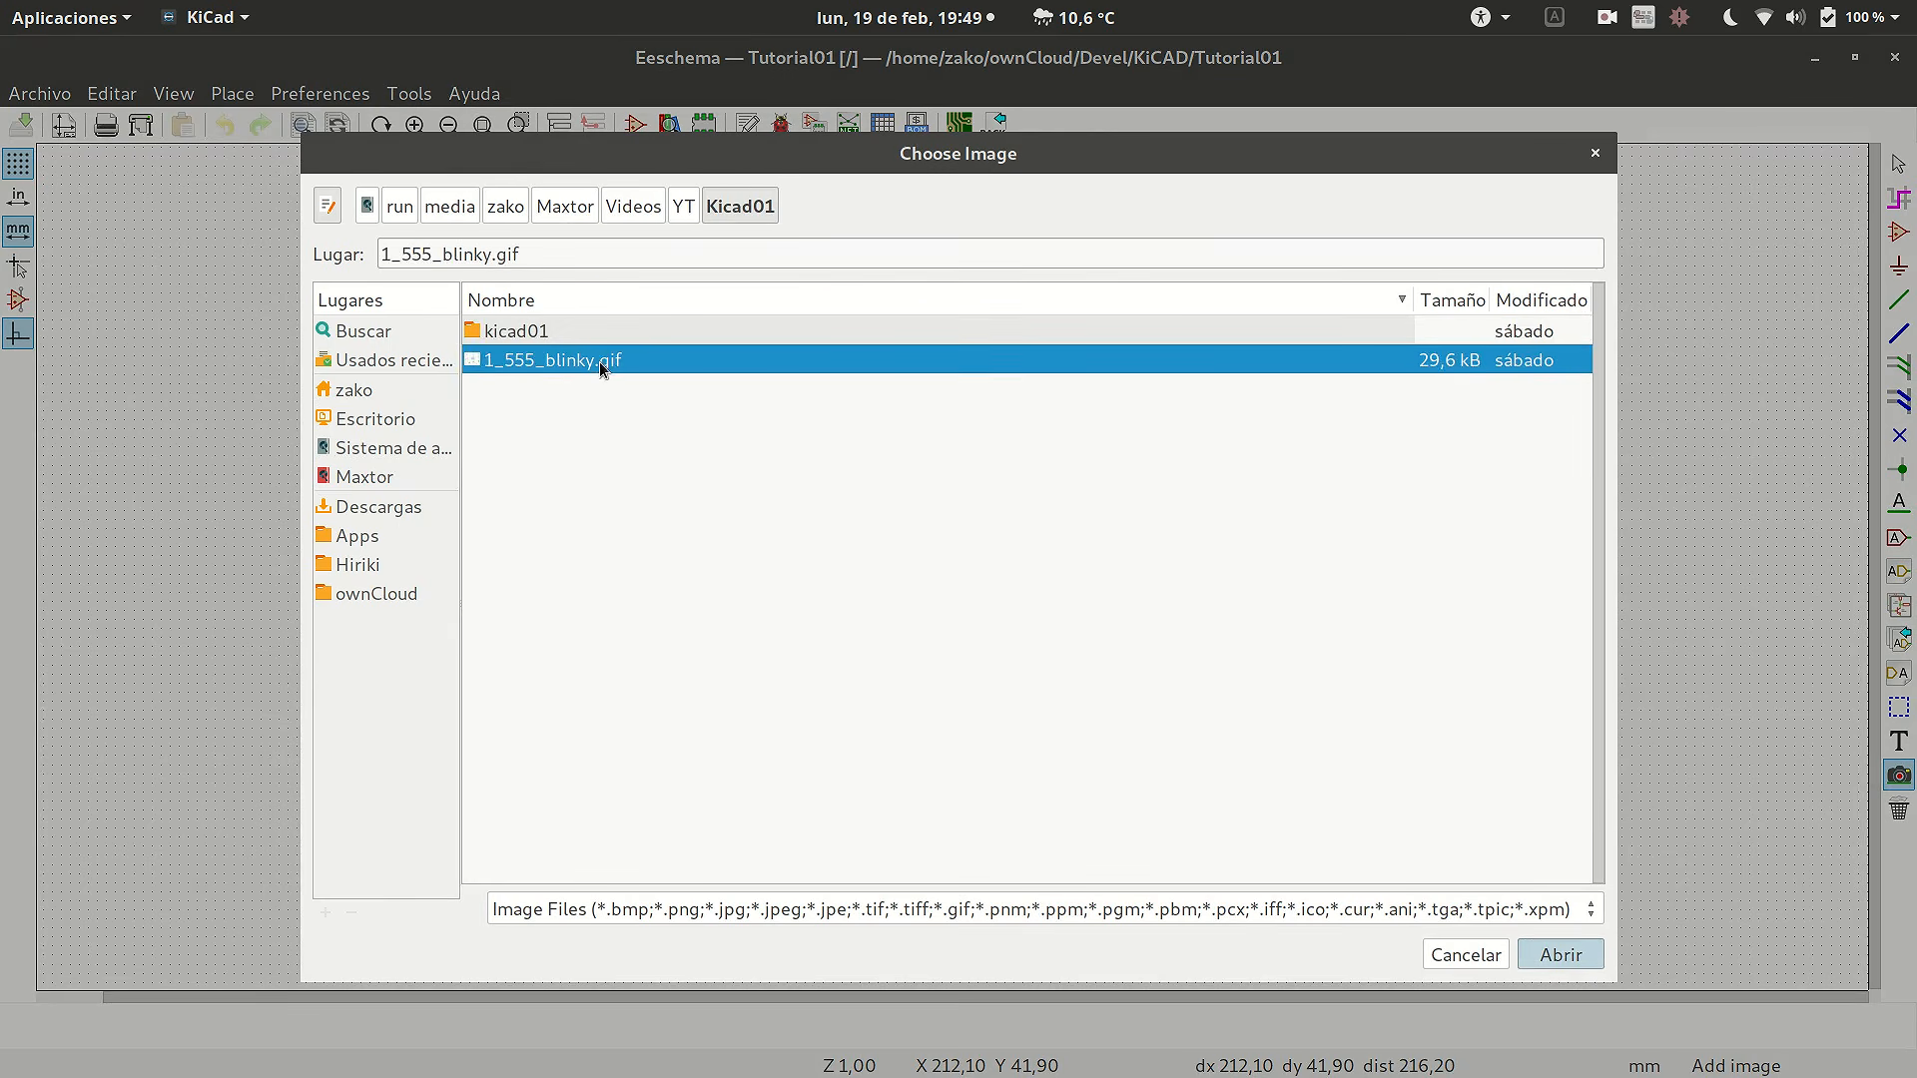
double_click(603, 364)
- Place the 555 blinky circuit image inside the frame at the schematic sheet's upper-right corner
click(1257, 354)
scroll(1395, 390, up, 3)
scroll(865, 551, down, 3)
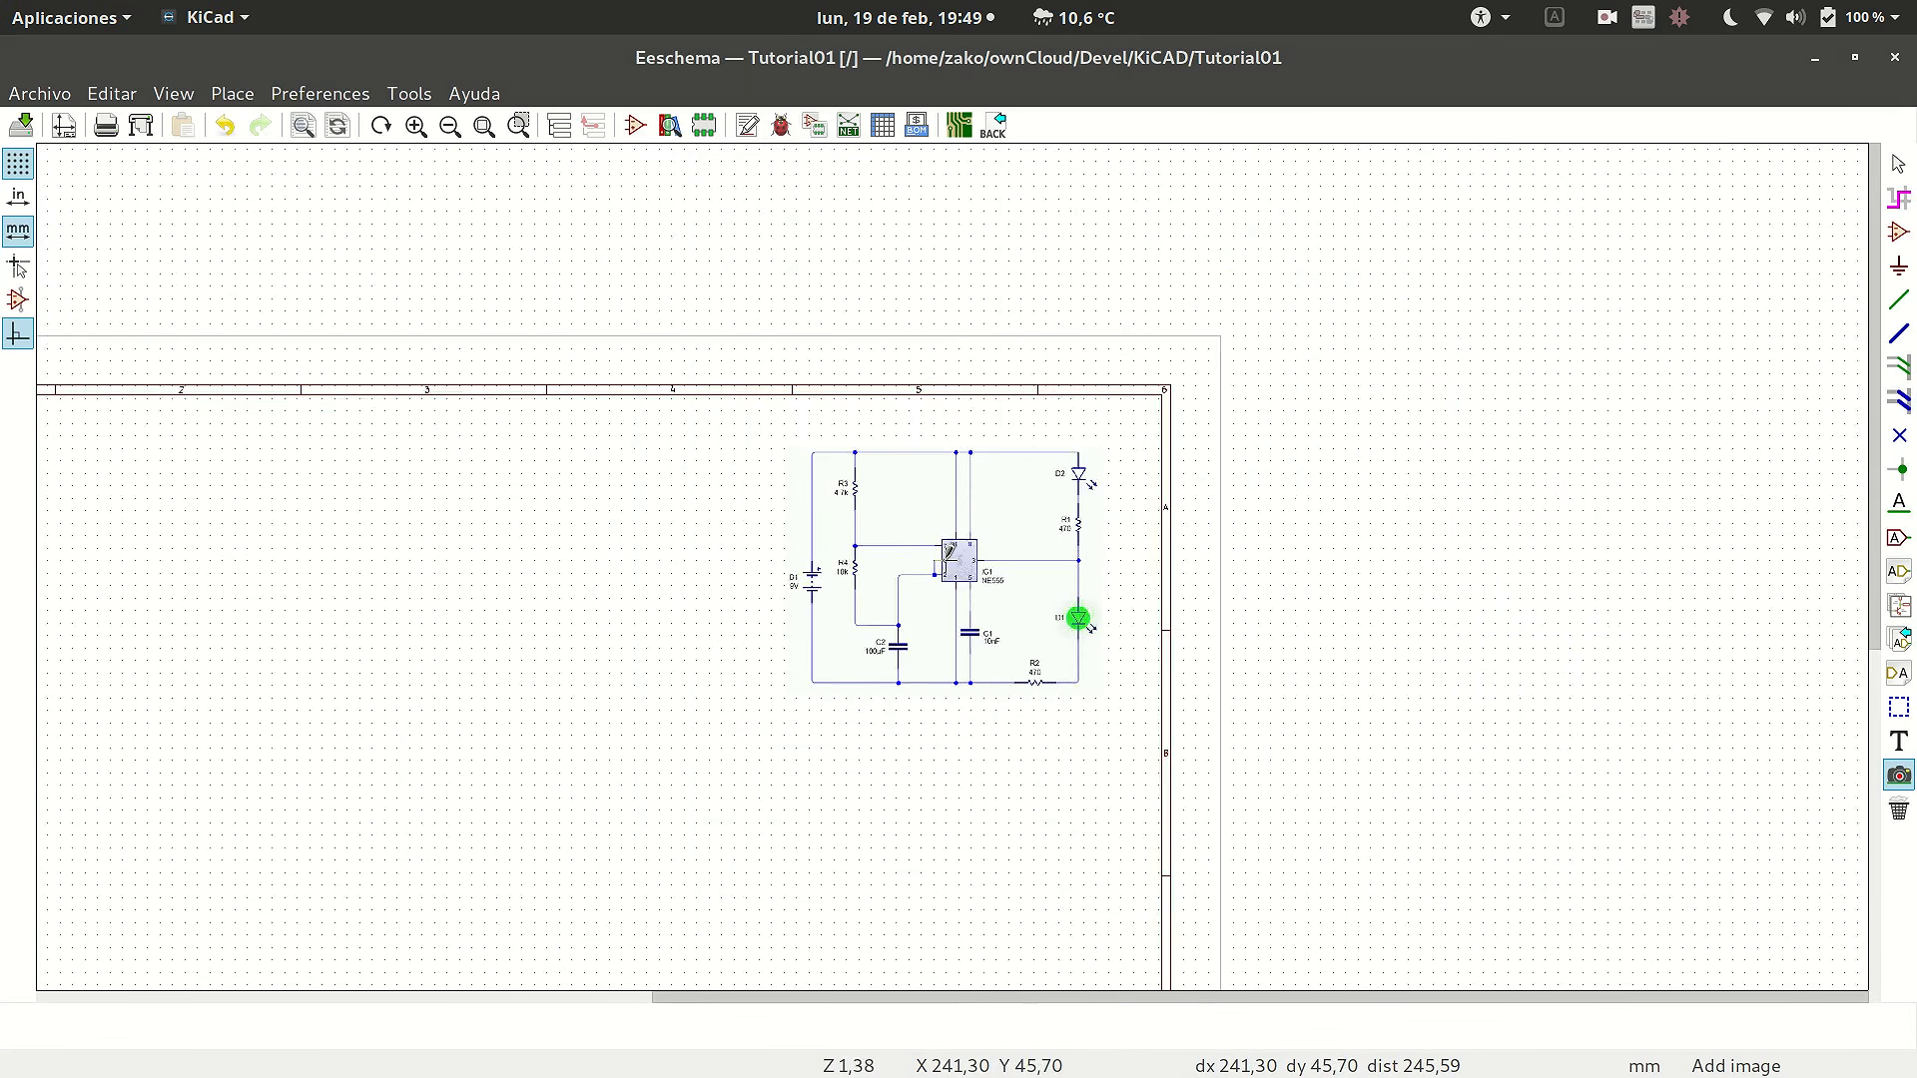
scroll(865, 552, up, 3)
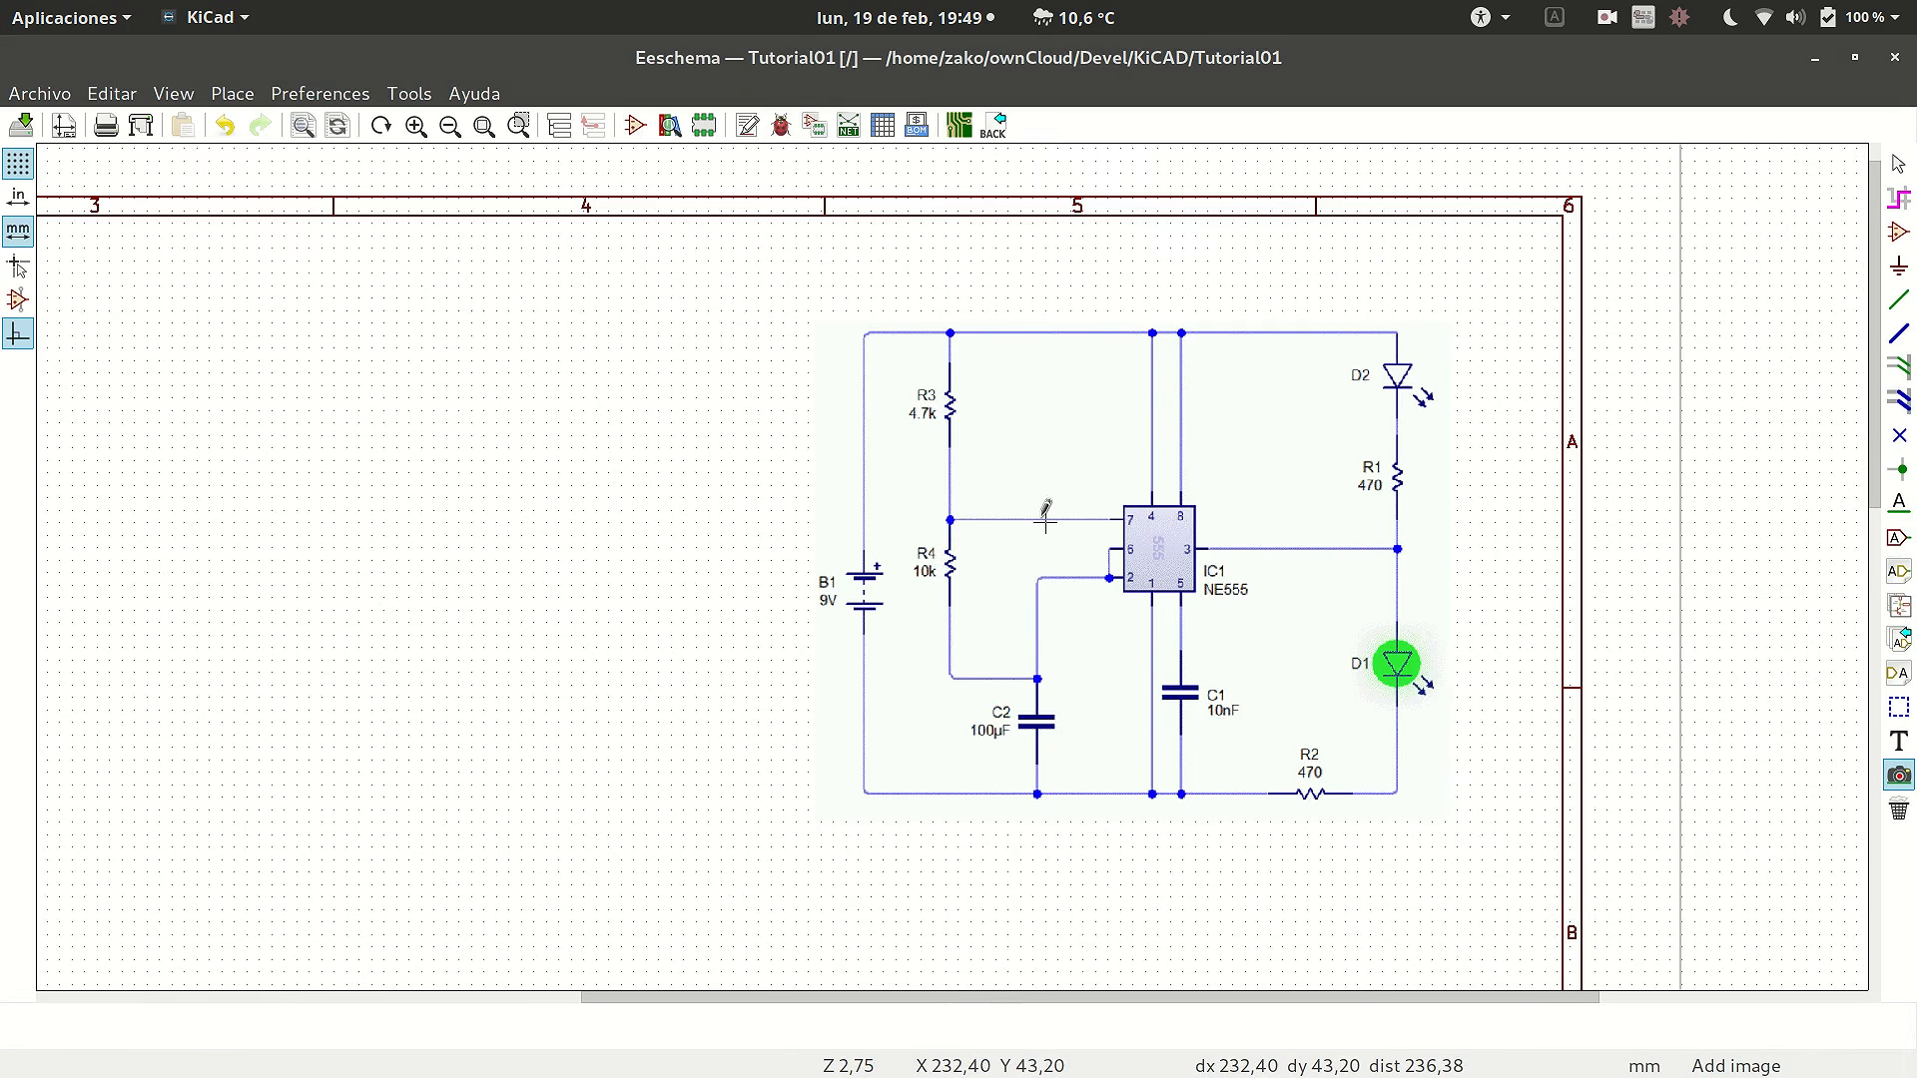
scroll(695, 651, down, 5)
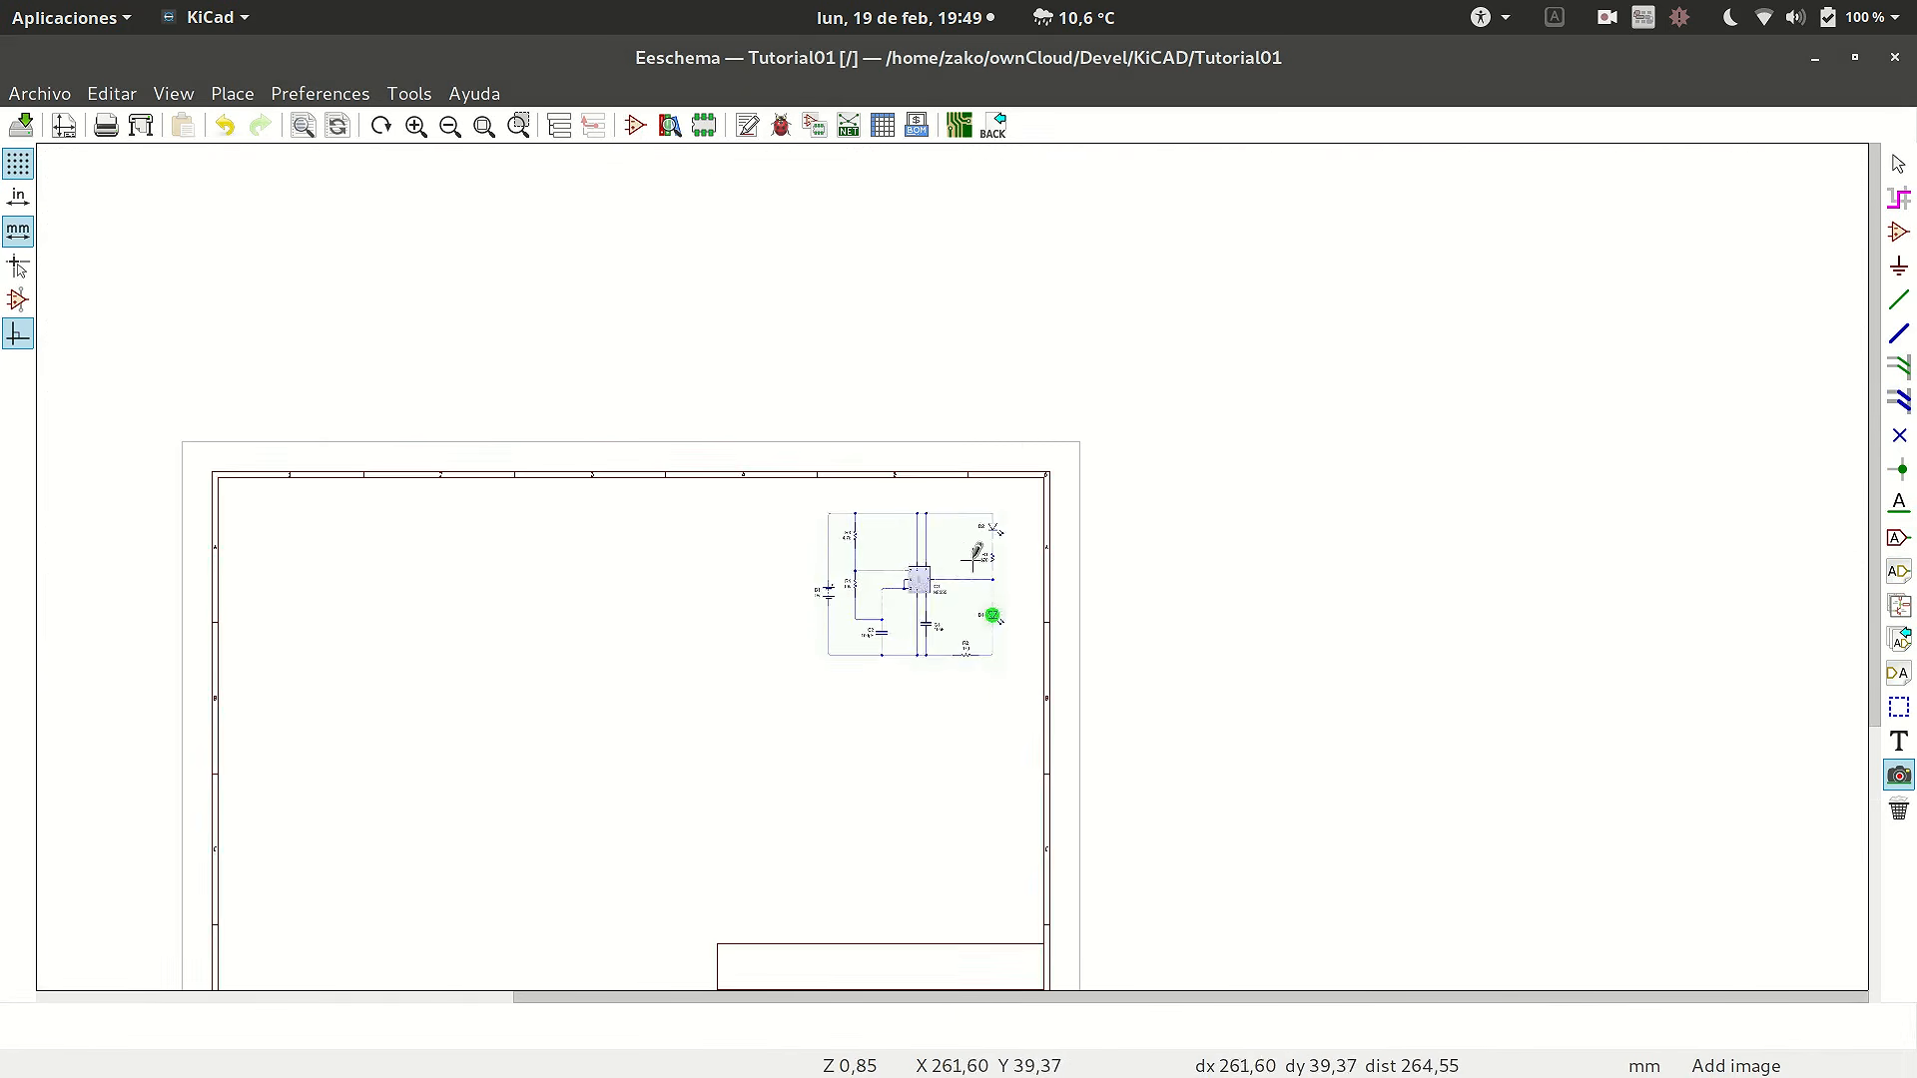
scroll(984, 557, up, 2)
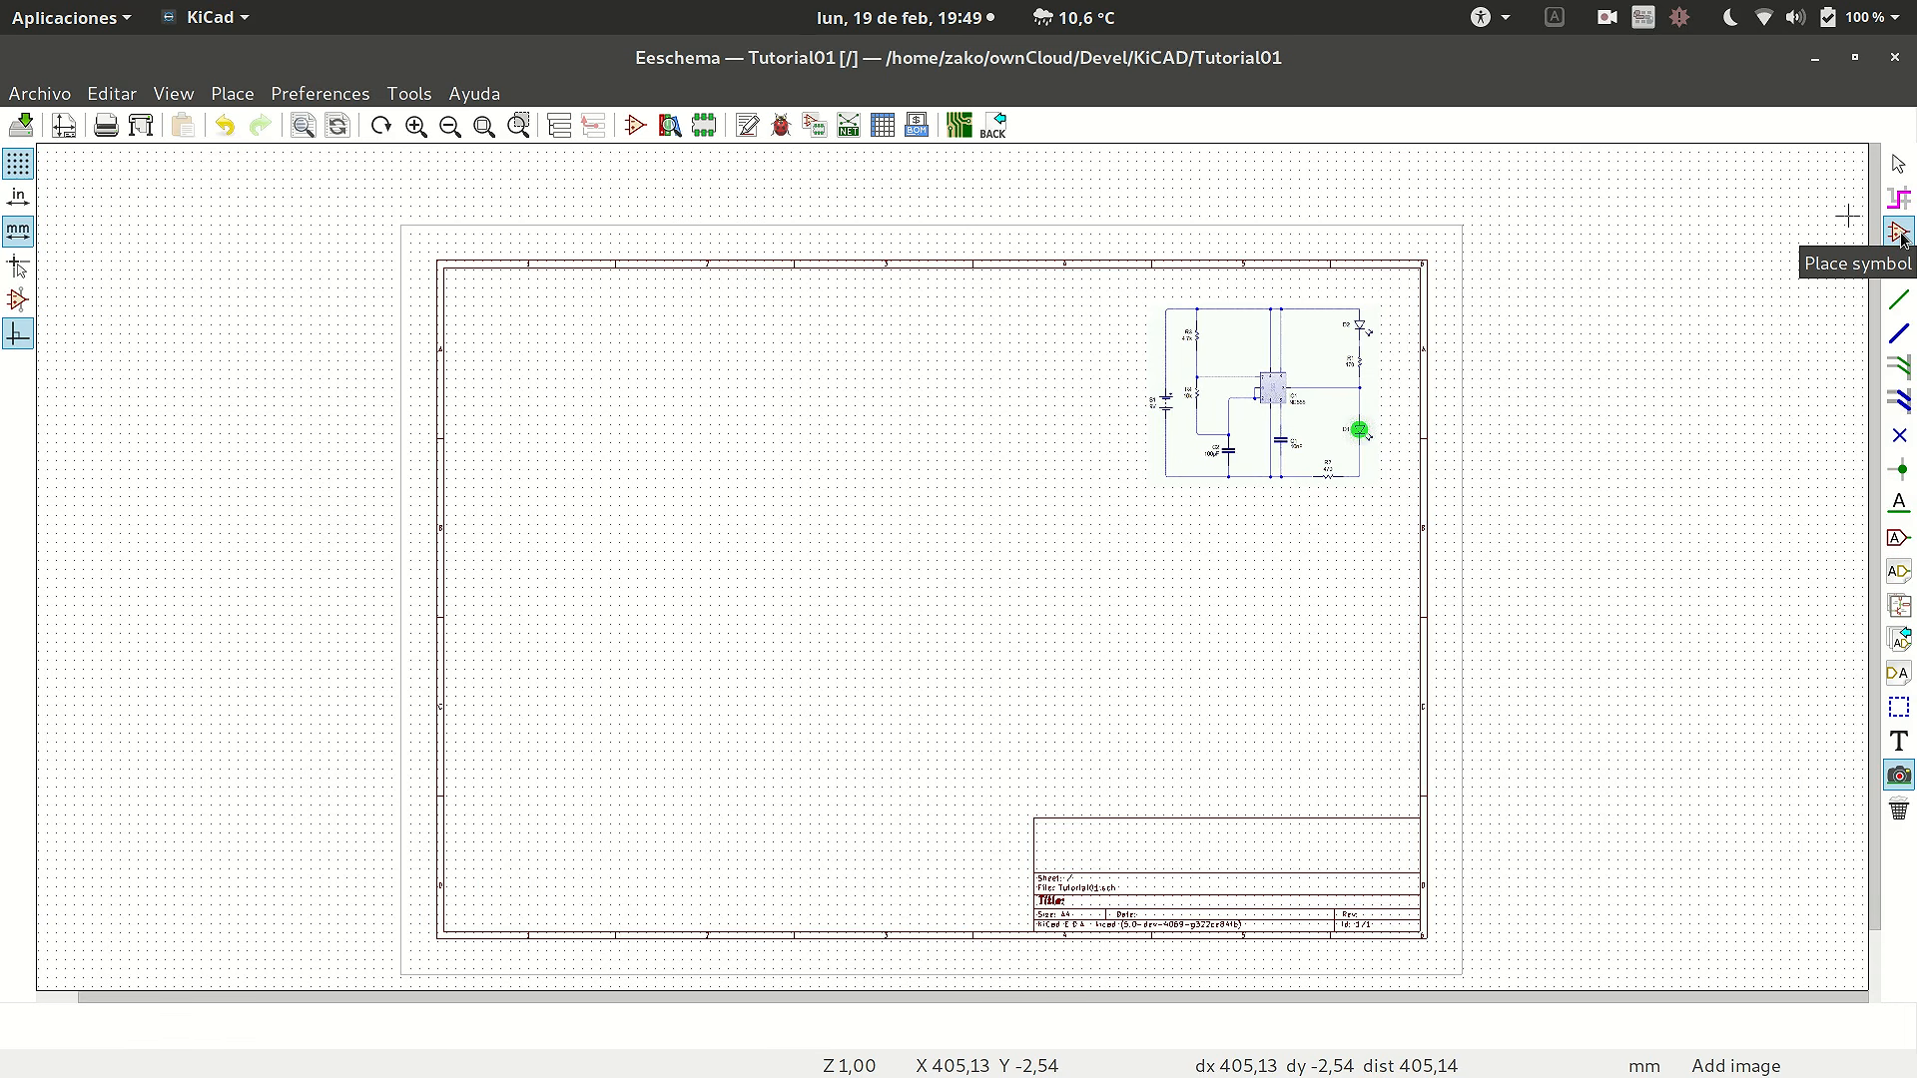
- Review the schematic editor's hotkeys list, including the commands for adding, moving, mirroring and wiring items, and close it
click(475, 96)
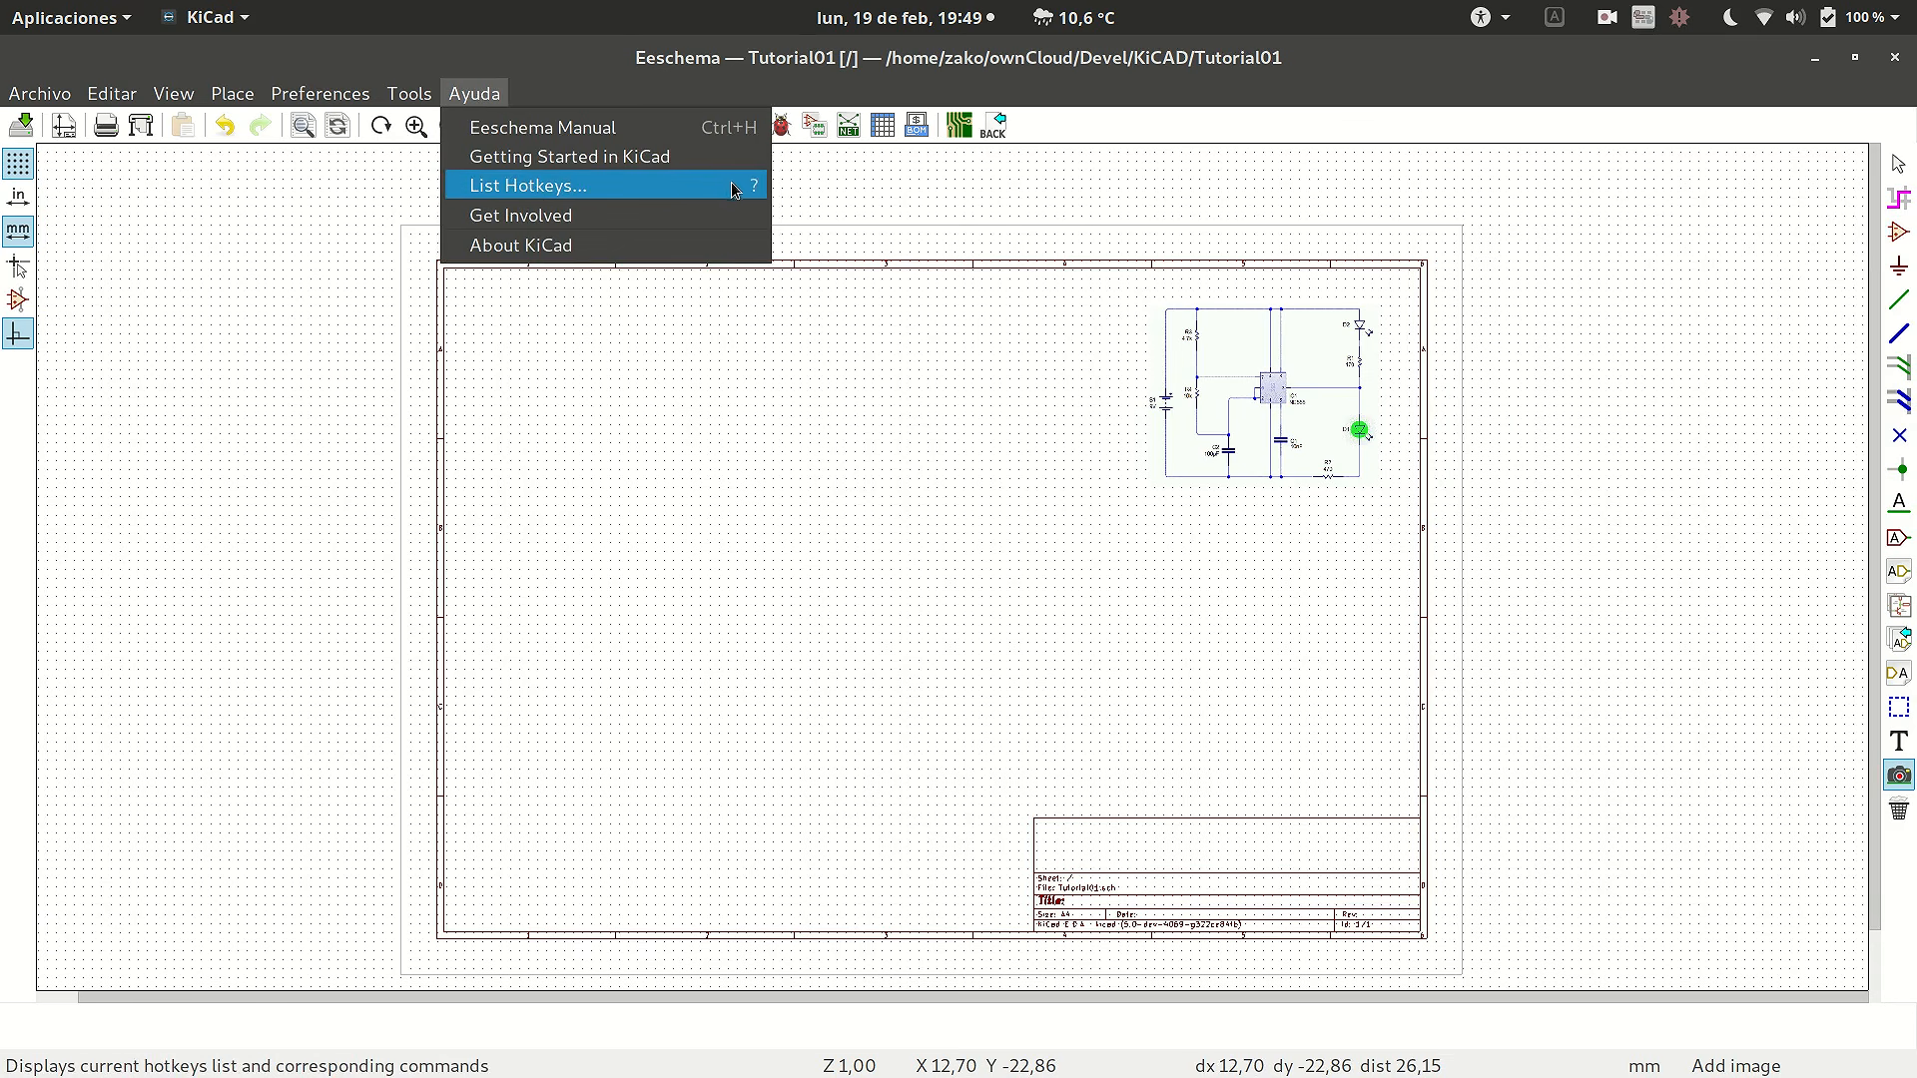
click(625, 186)
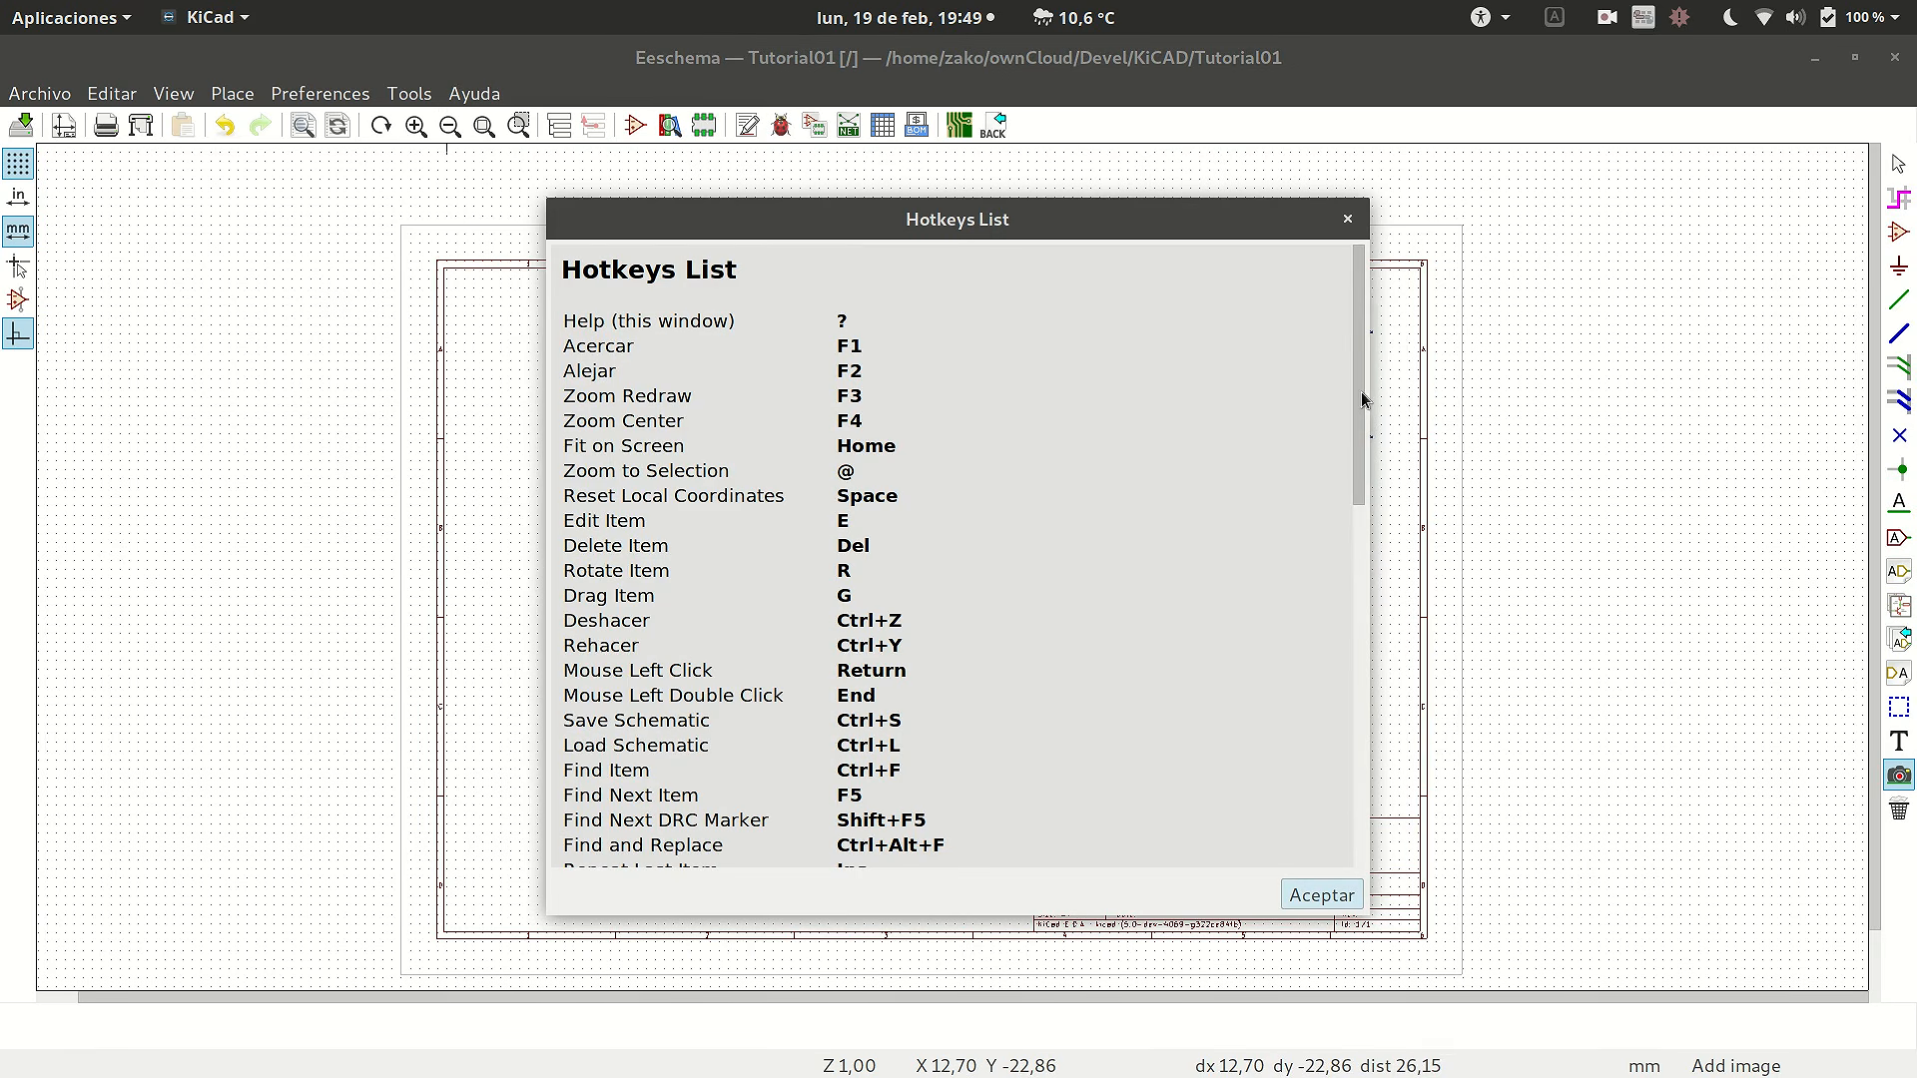
scroll(1362, 403, down, 2)
drag(1362, 403, 1369, 633)
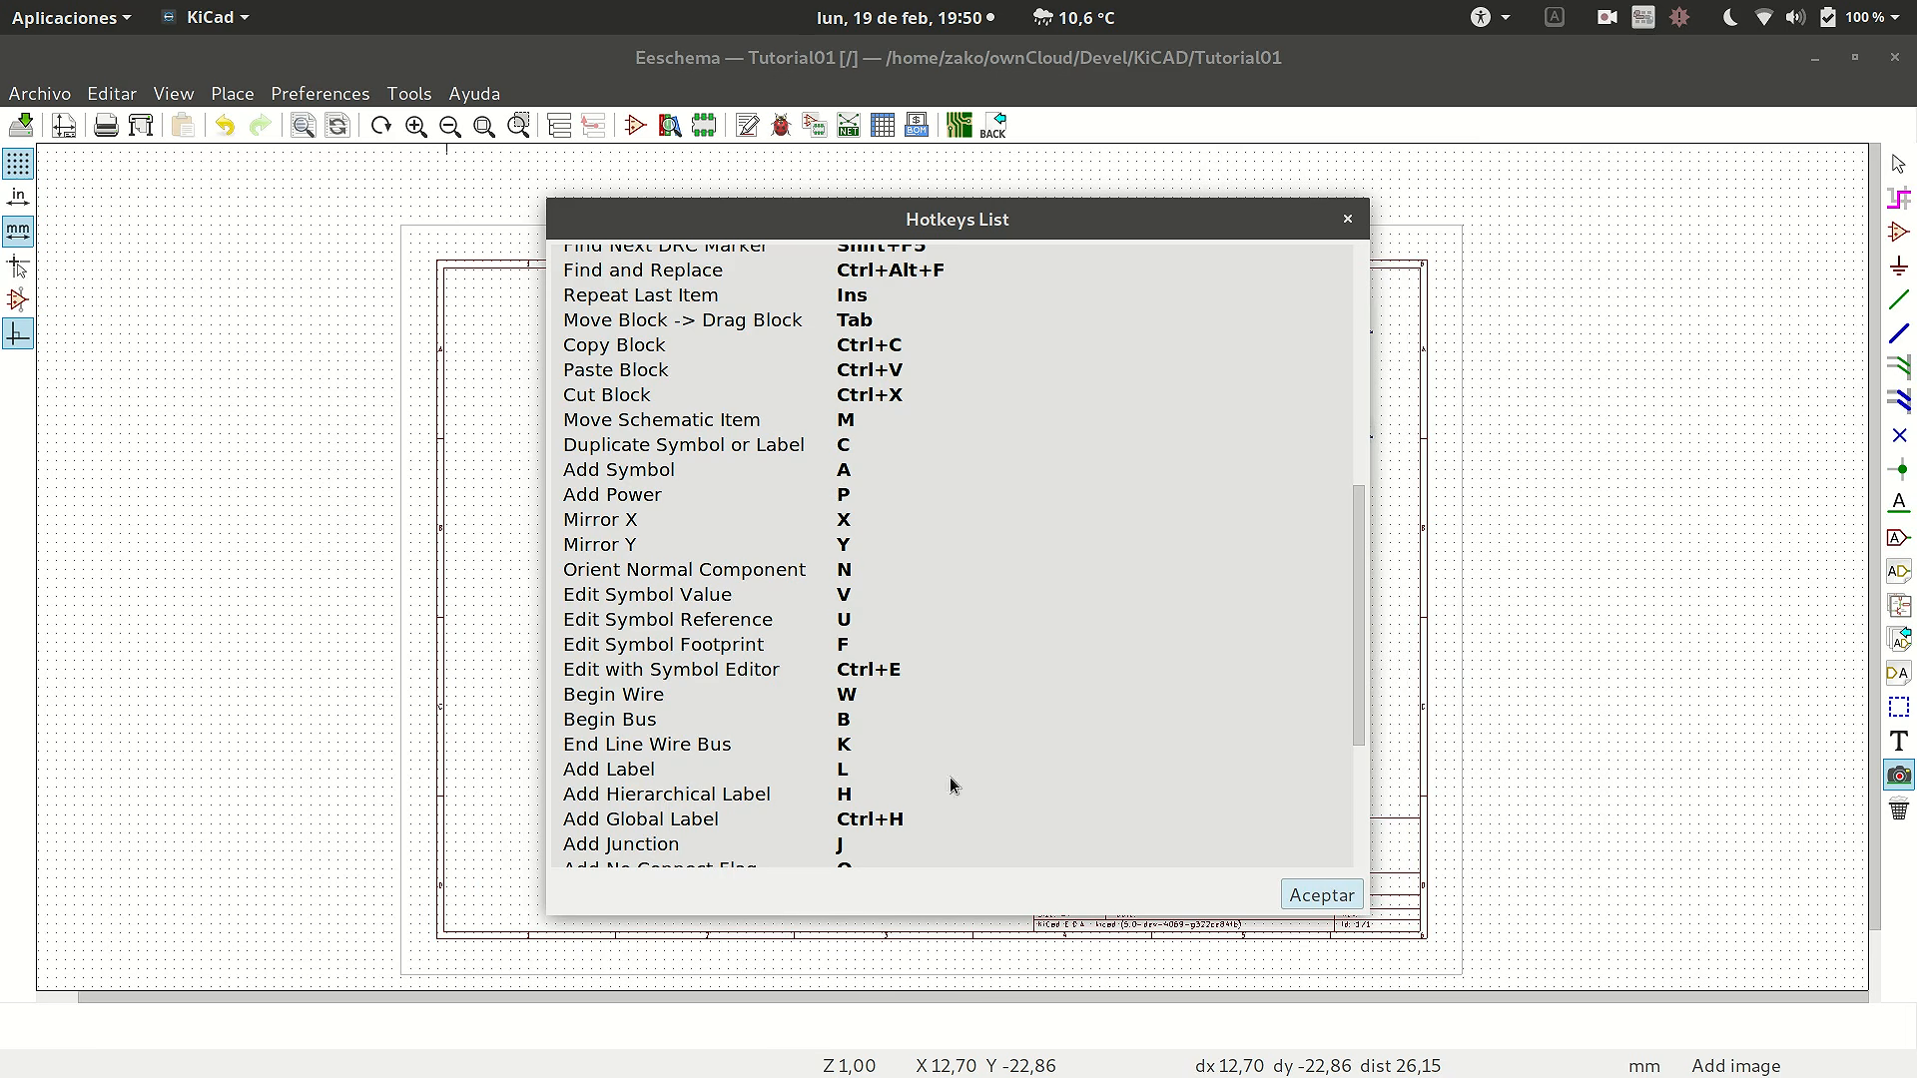
scroll(1360, 640, down, 2)
drag(1363, 640, 1363, 581)
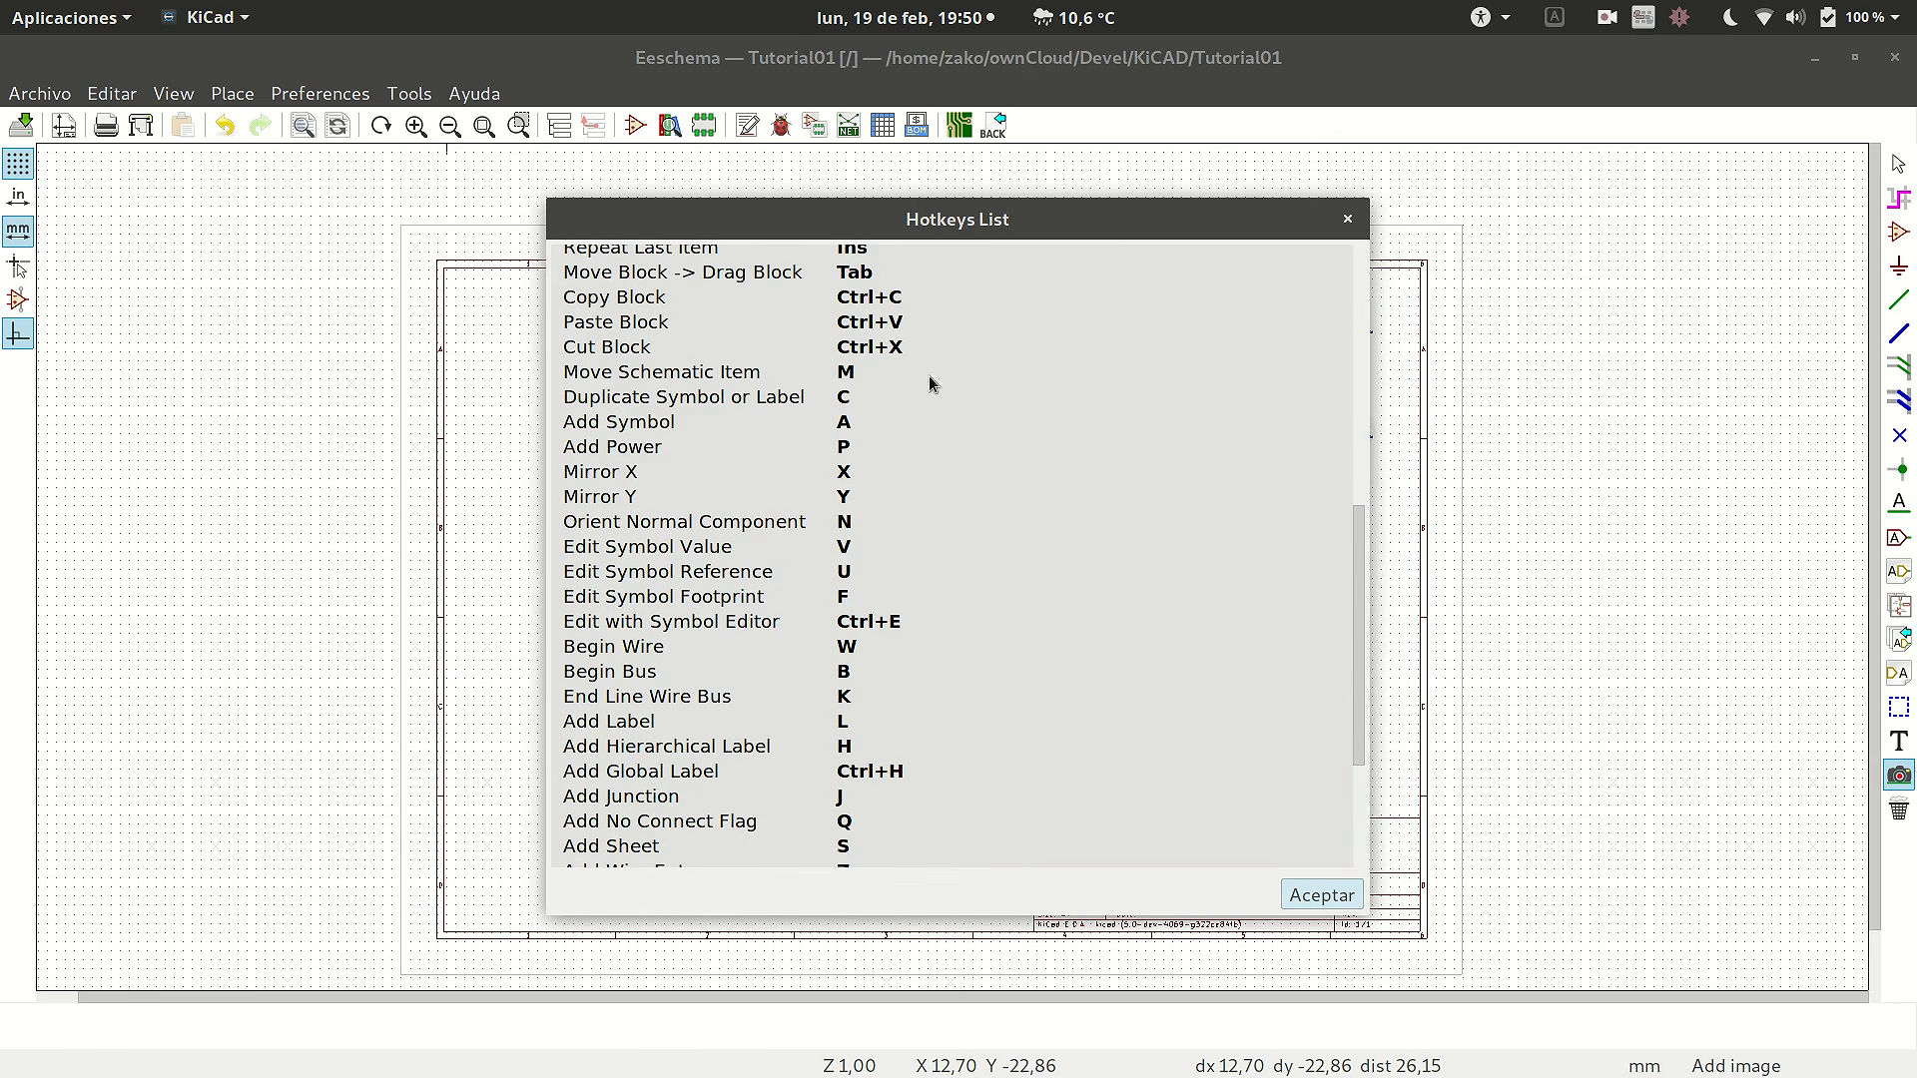
drag(1360, 585, 1360, 430)
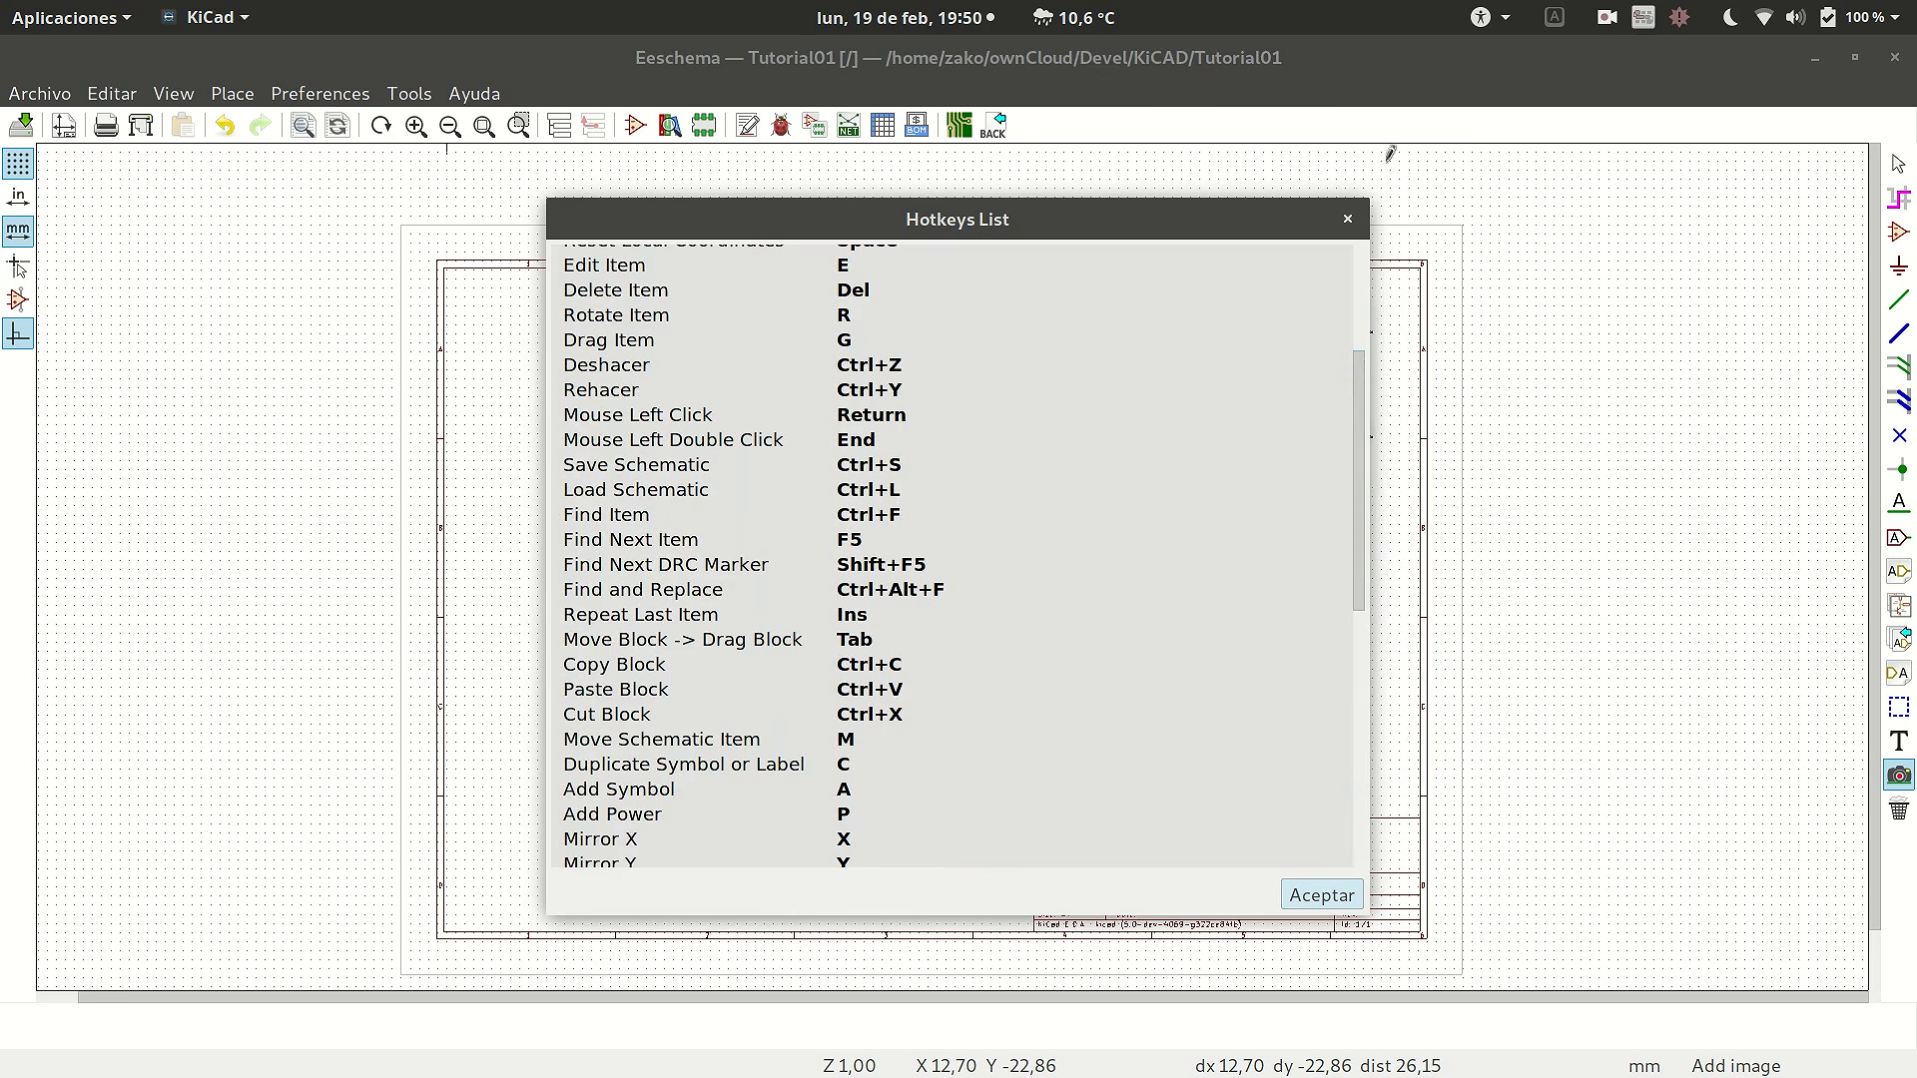
click(1348, 222)
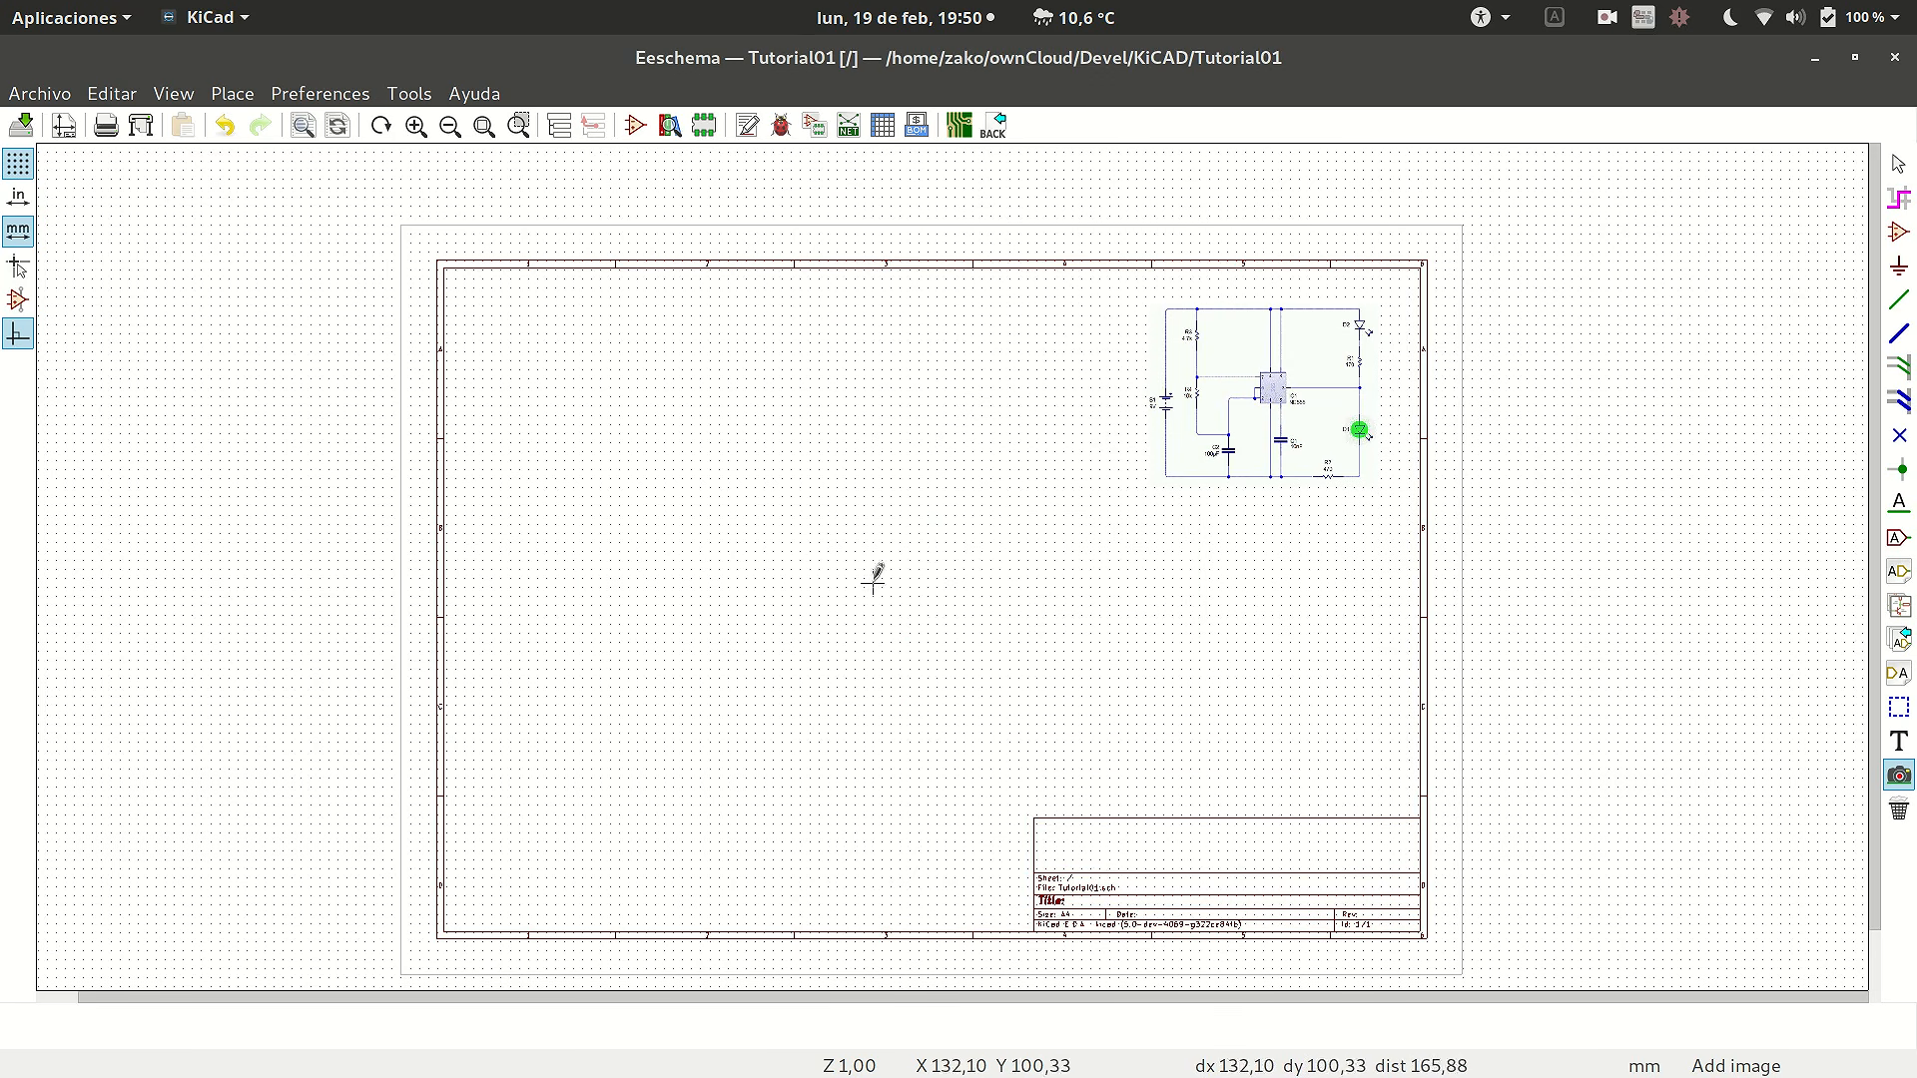
- Start placing a symbol on the sheet and browse the available symbol libraries, including the contents of ac-dc
key(a)
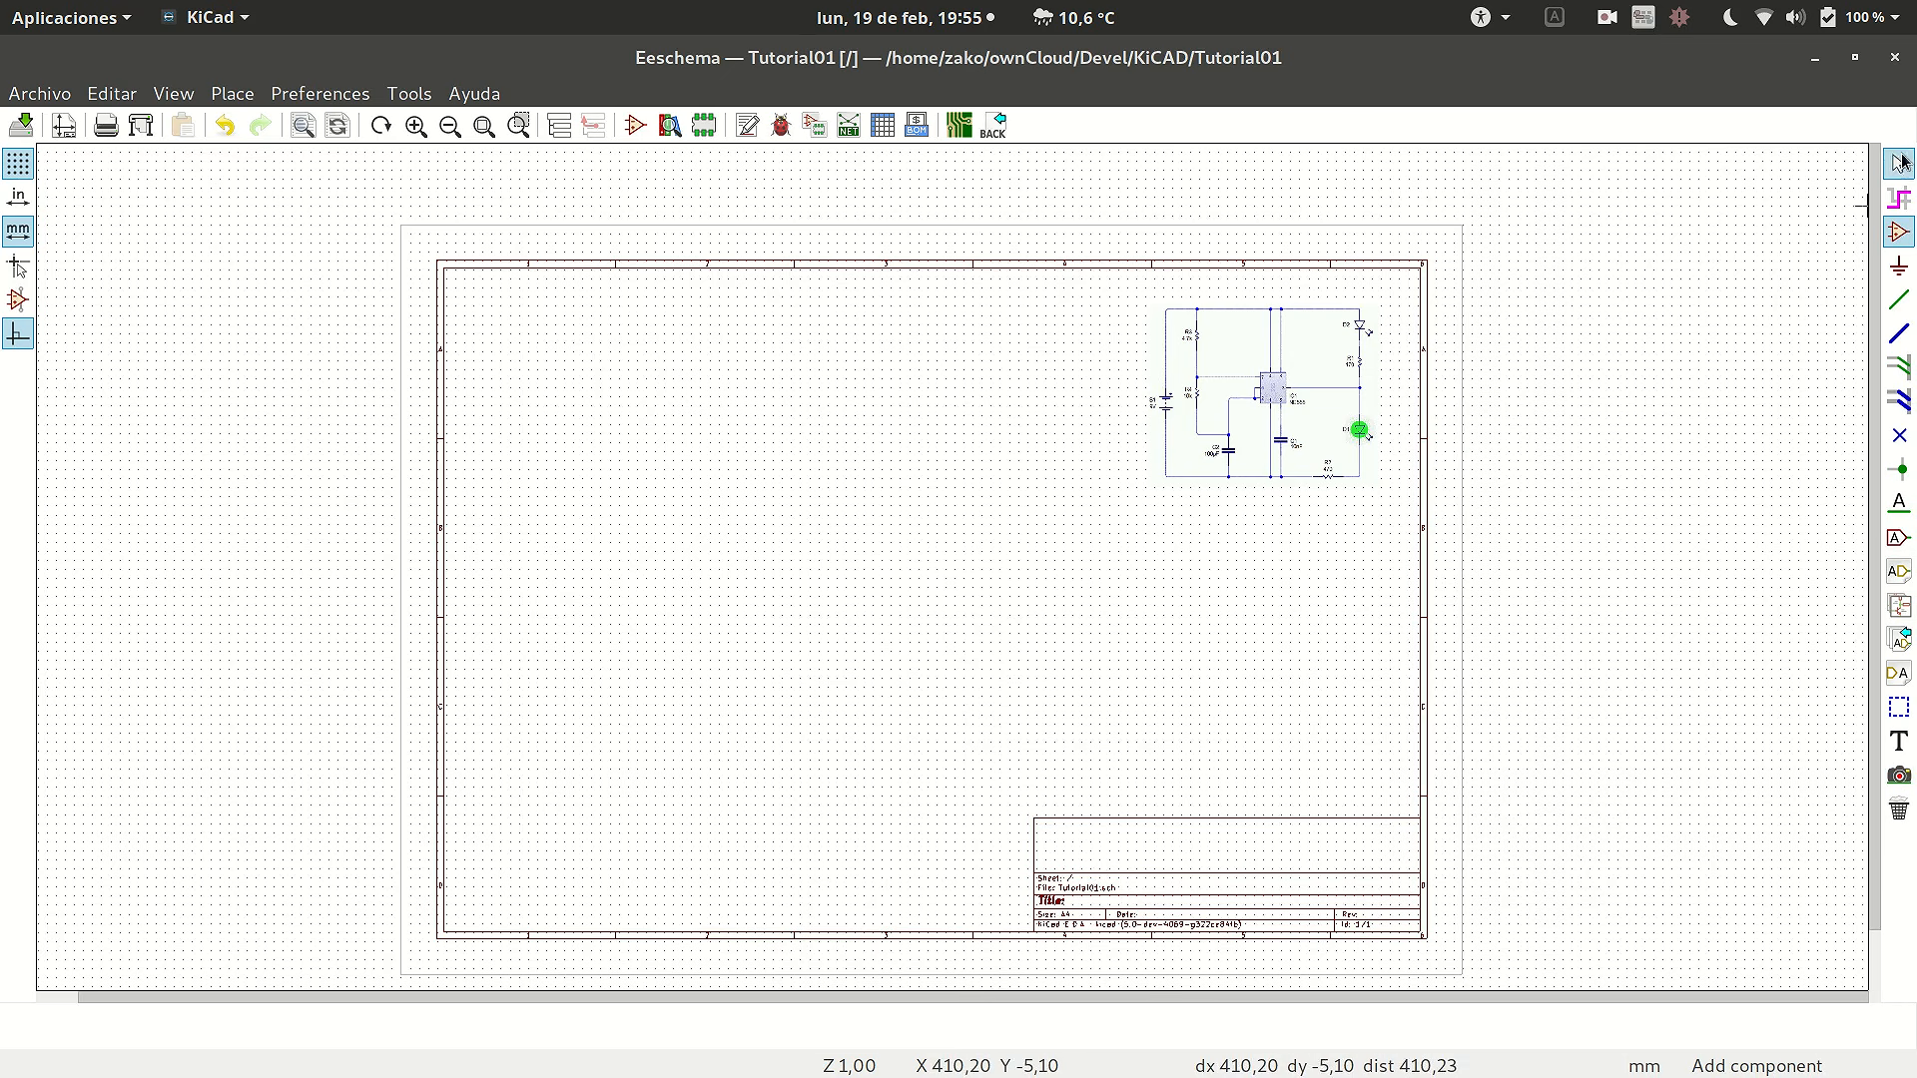
click(905, 496)
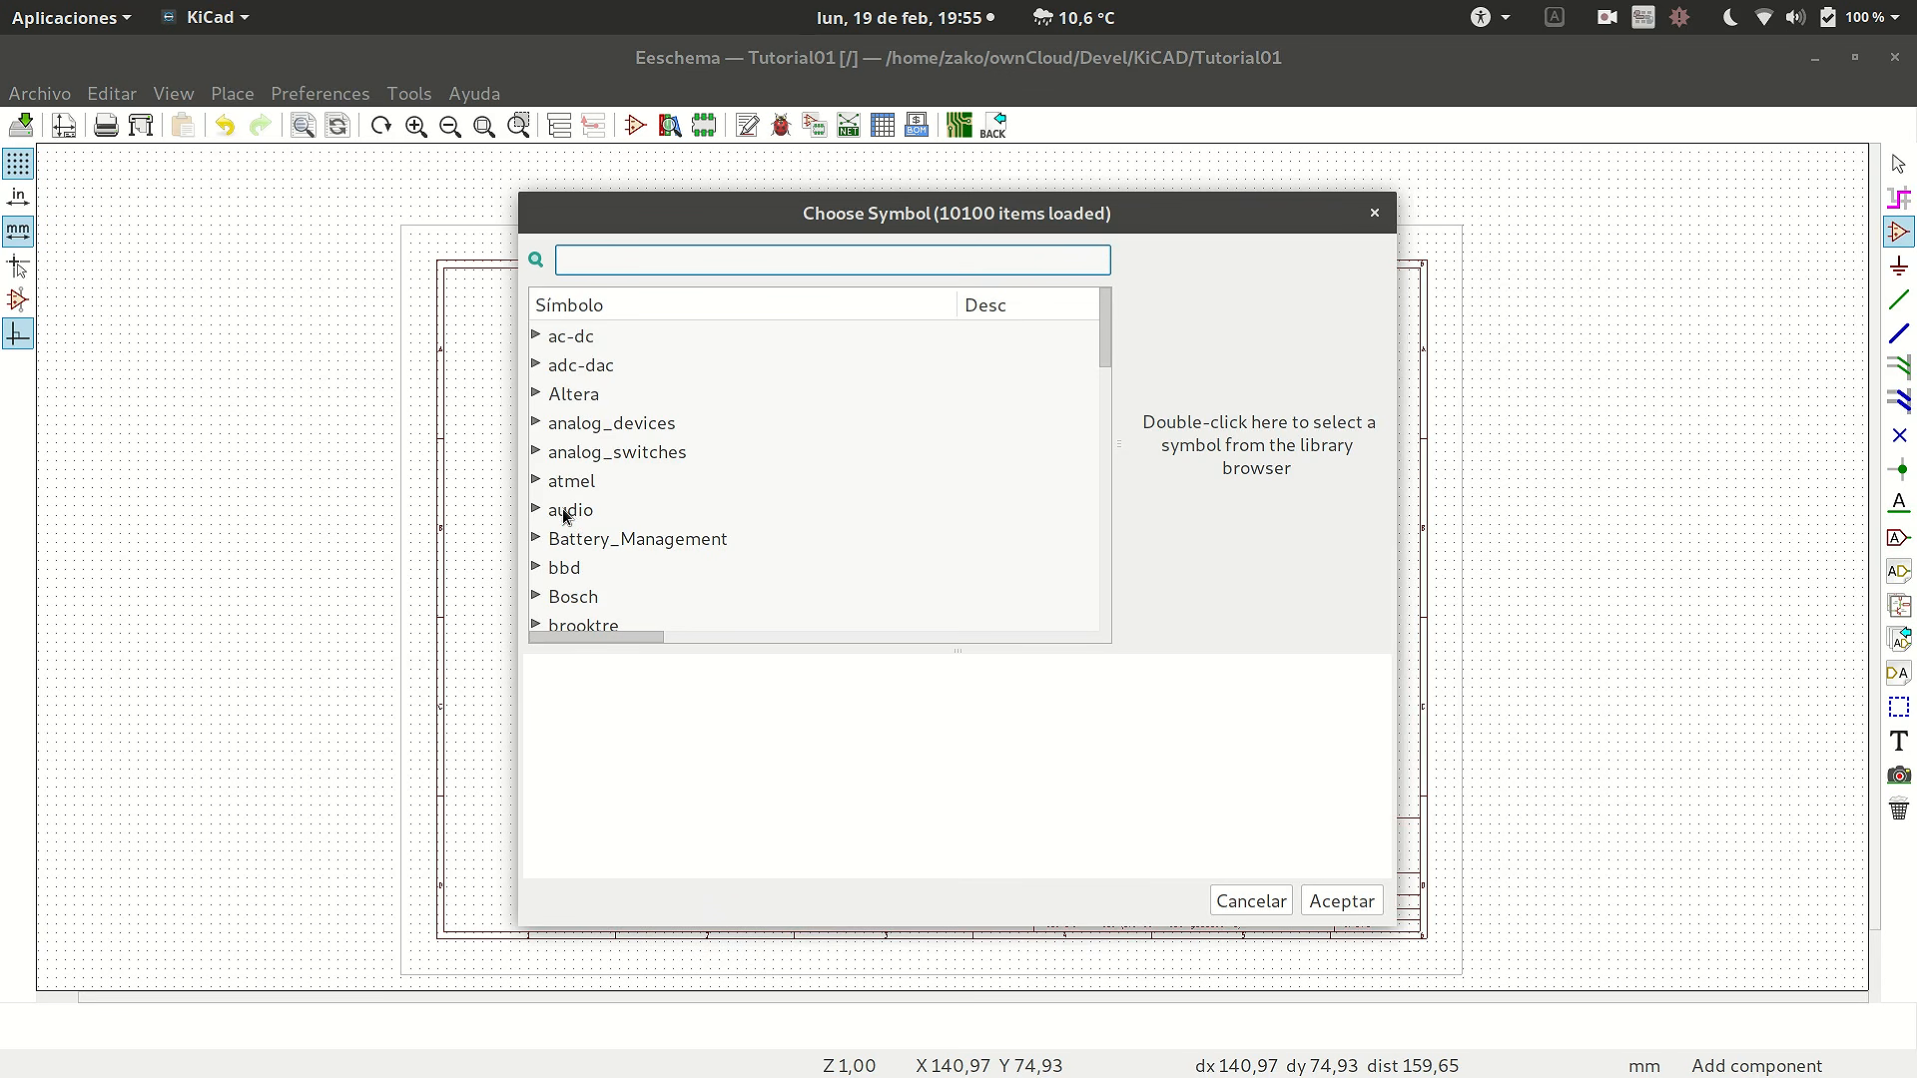
drag(1102, 338, 1103, 373)
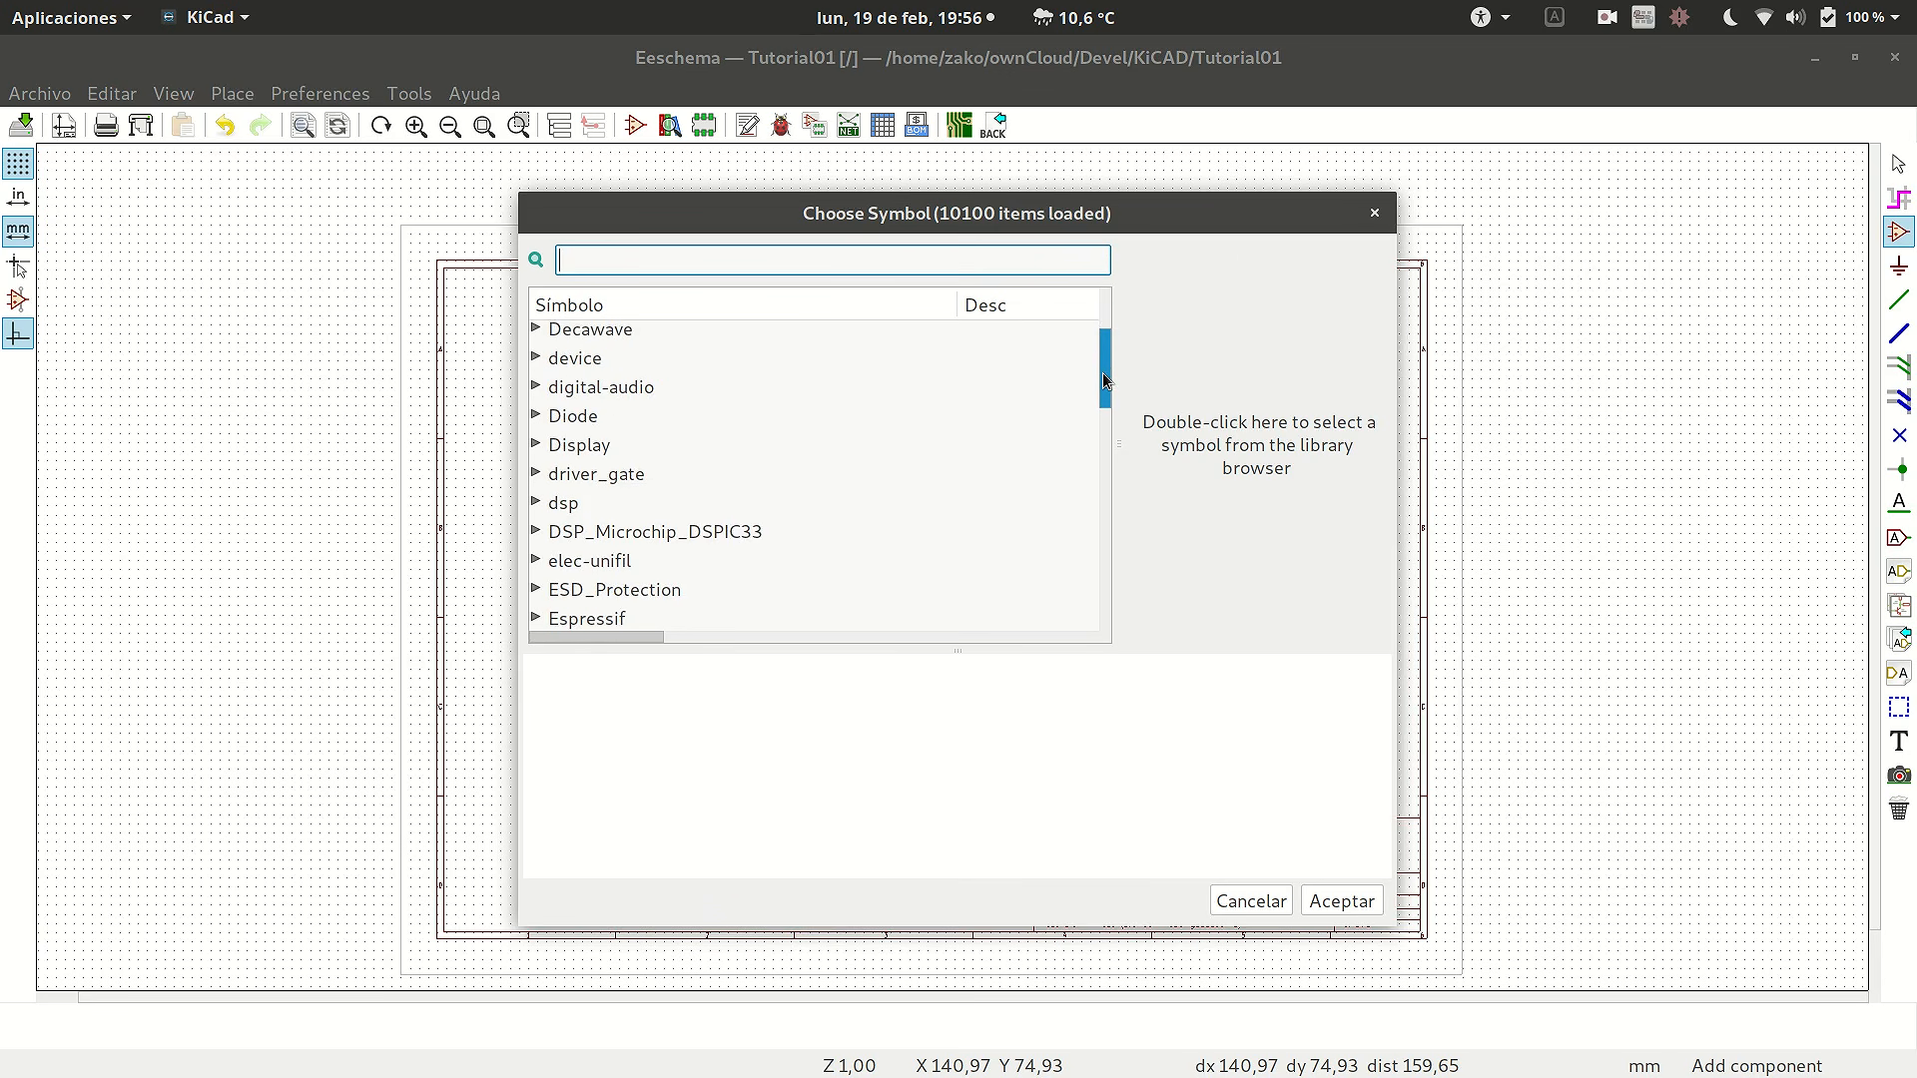
drag(1105, 374, 1106, 406)
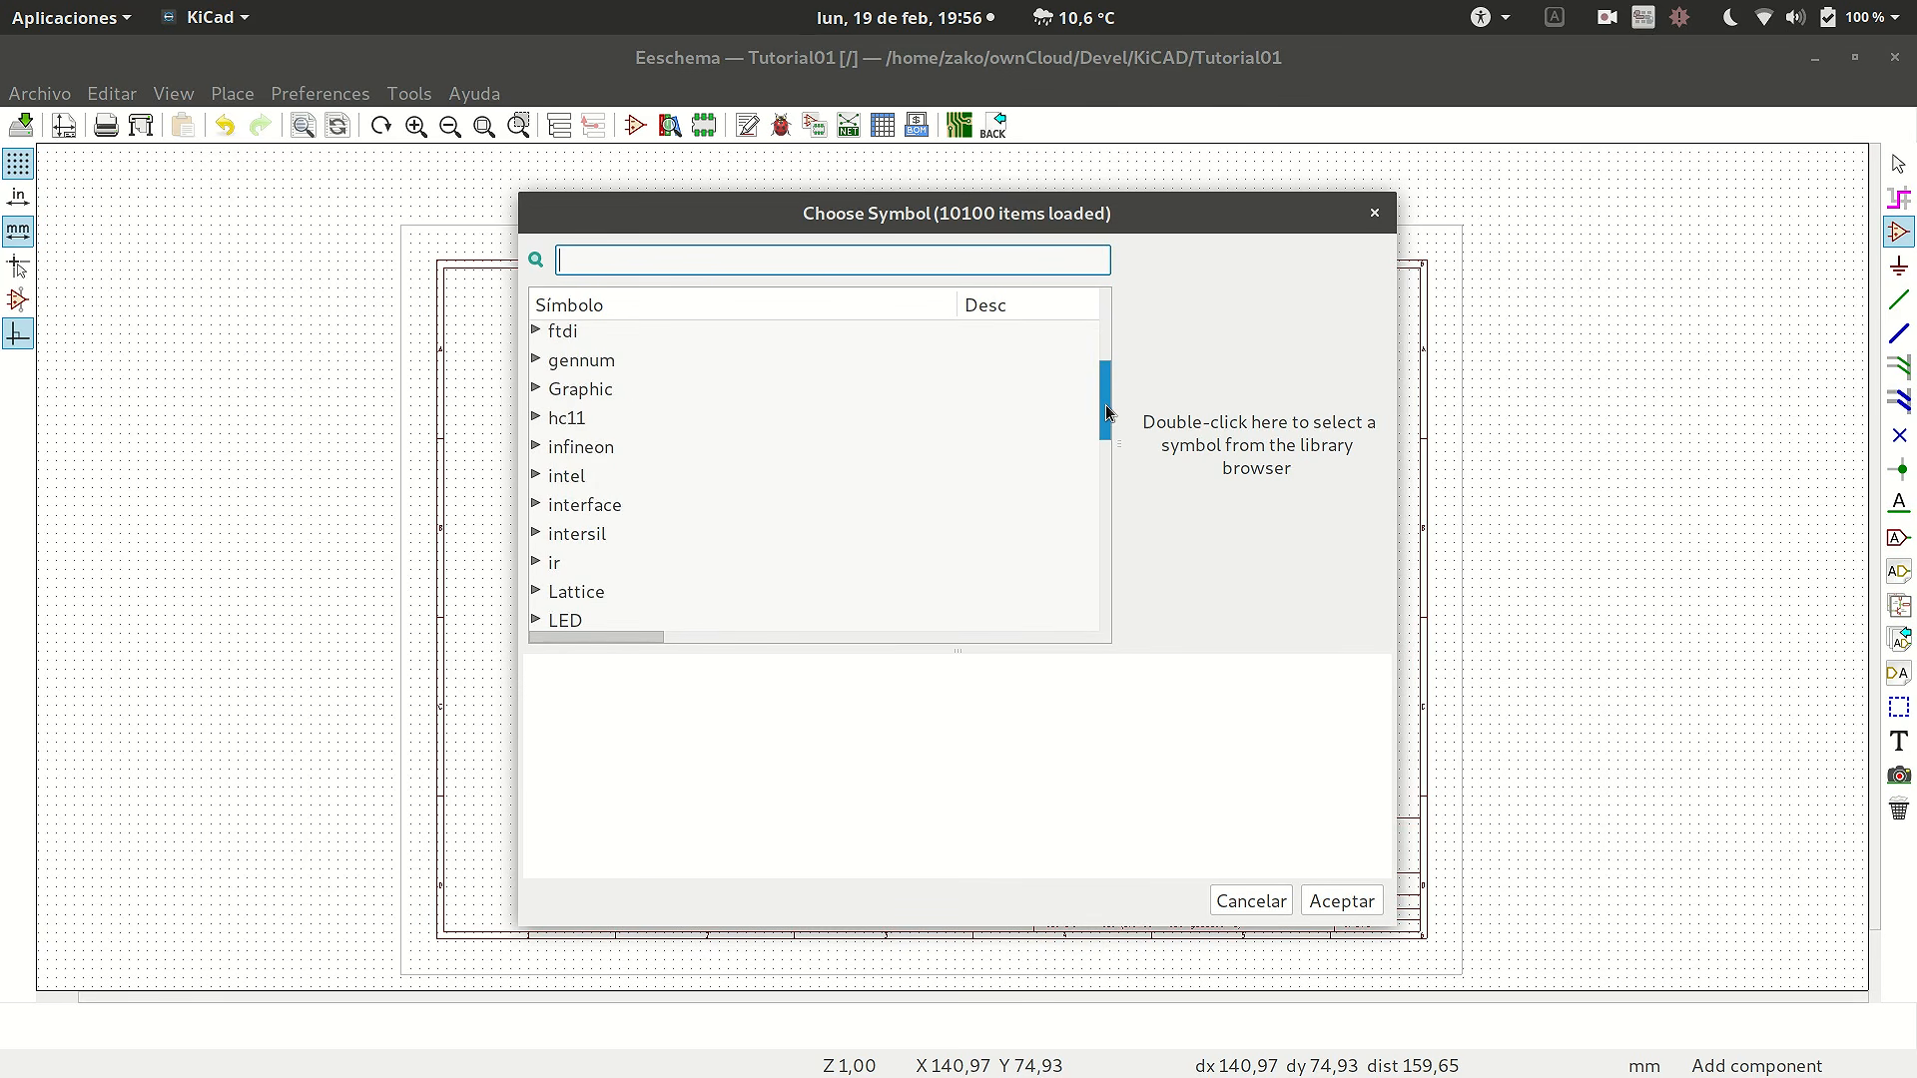
drag(1106, 411, 1106, 318)
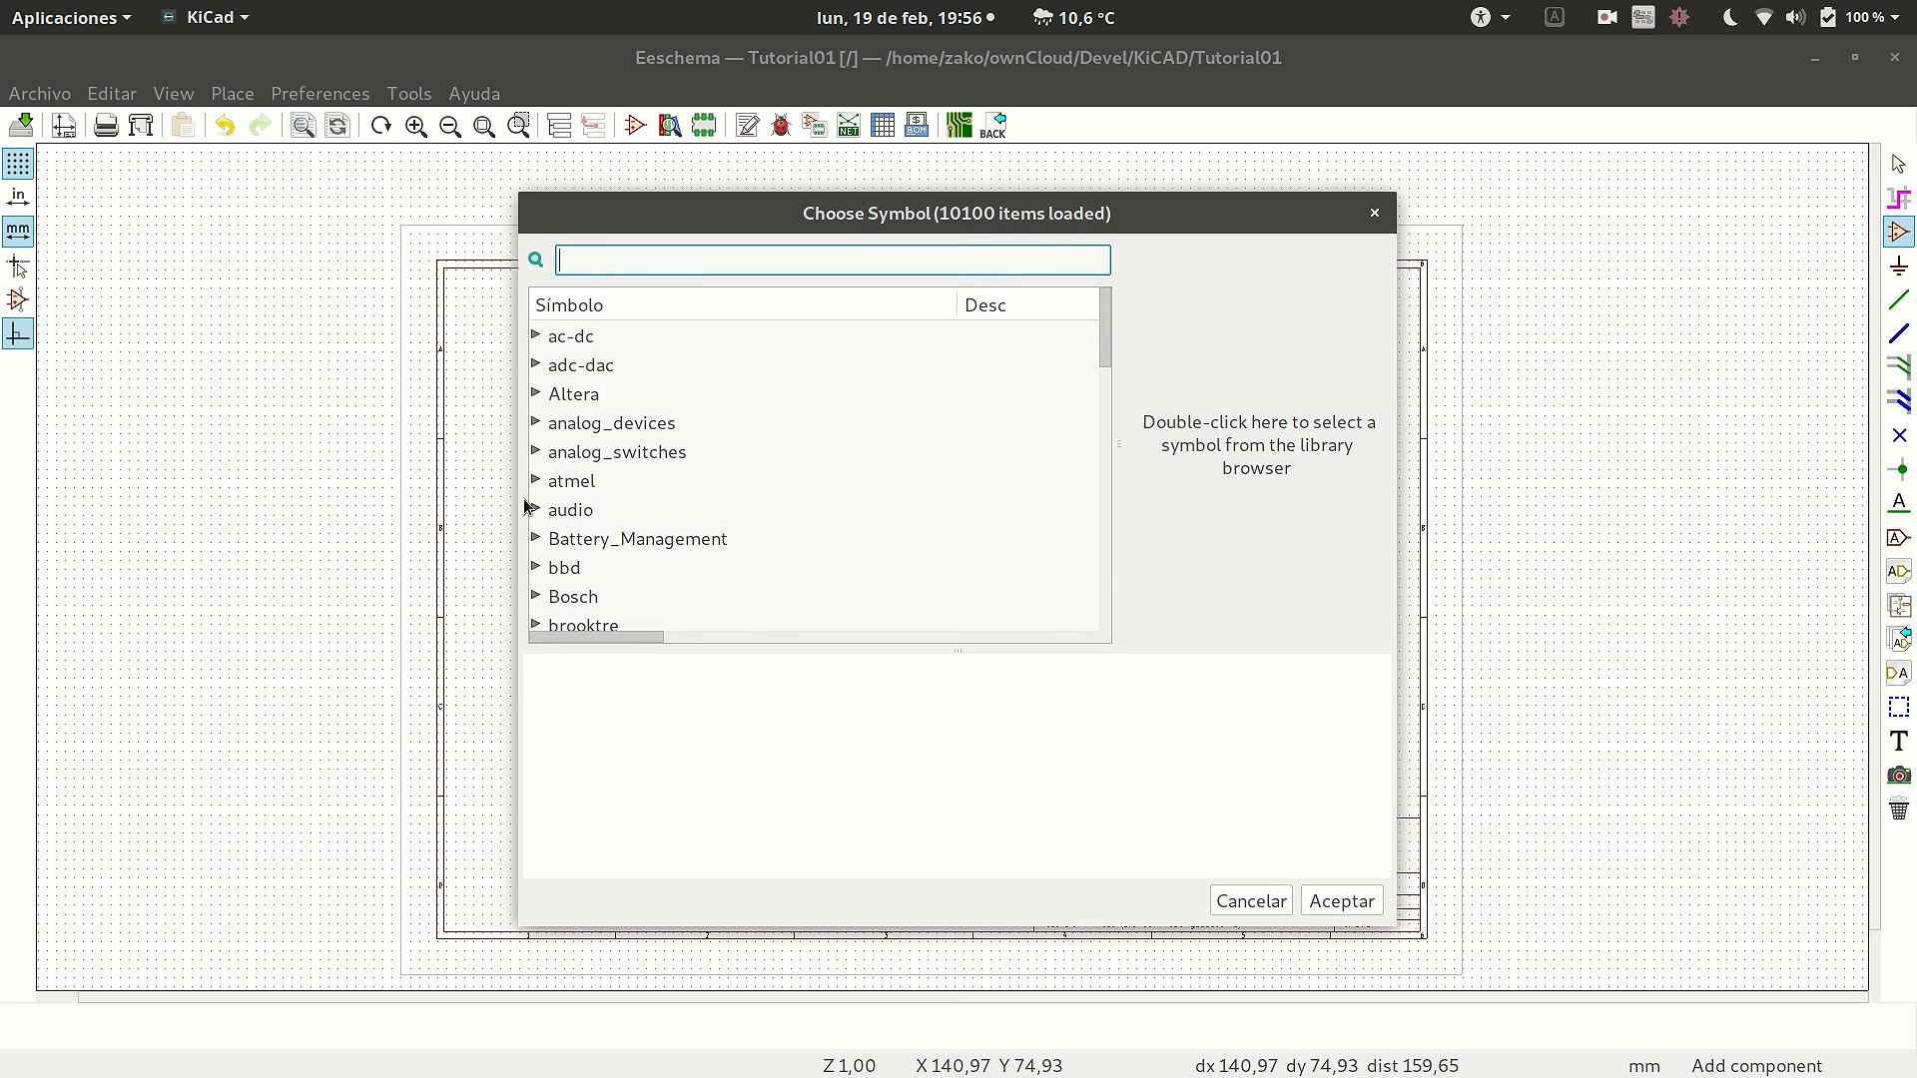
click(537, 336)
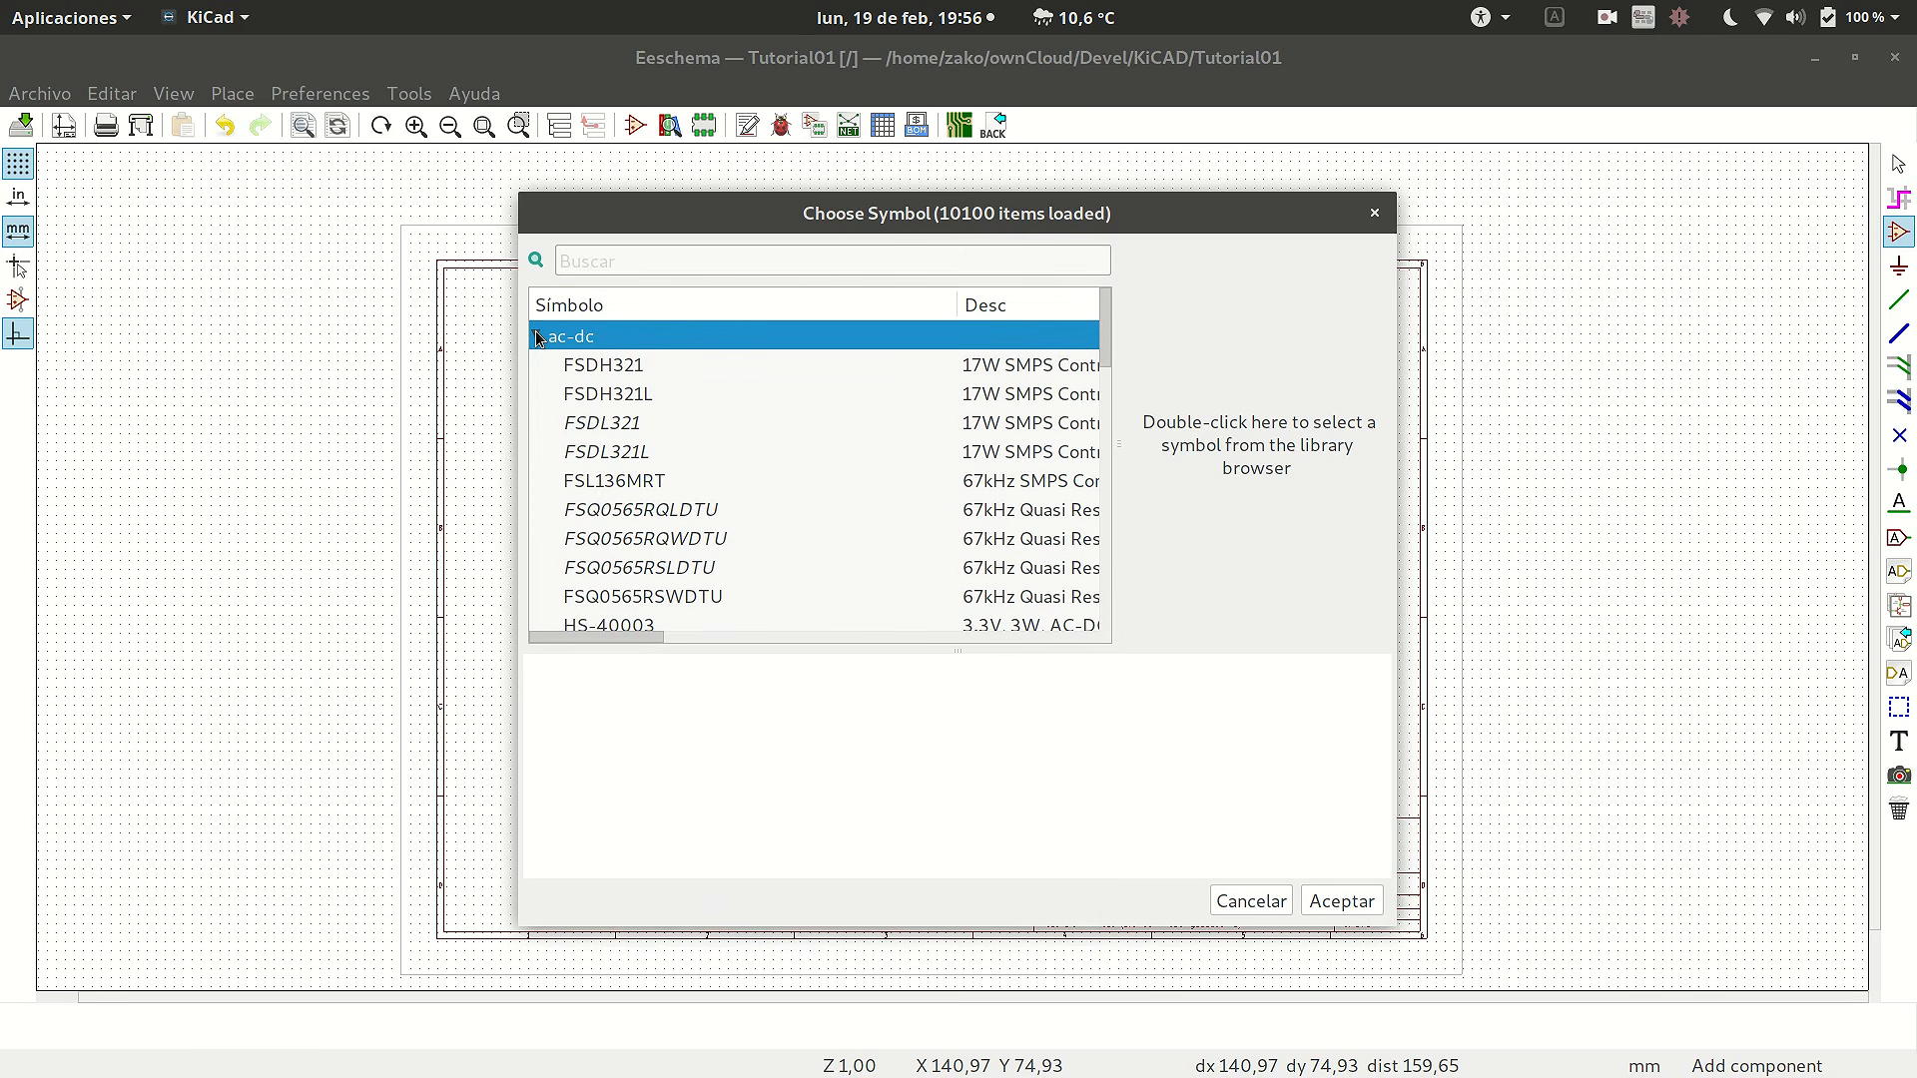
click(537, 336)
- Search the symbols for 555 and compare the timer variants in the linear library, from LM555 to LMC555xM
click(610, 260)
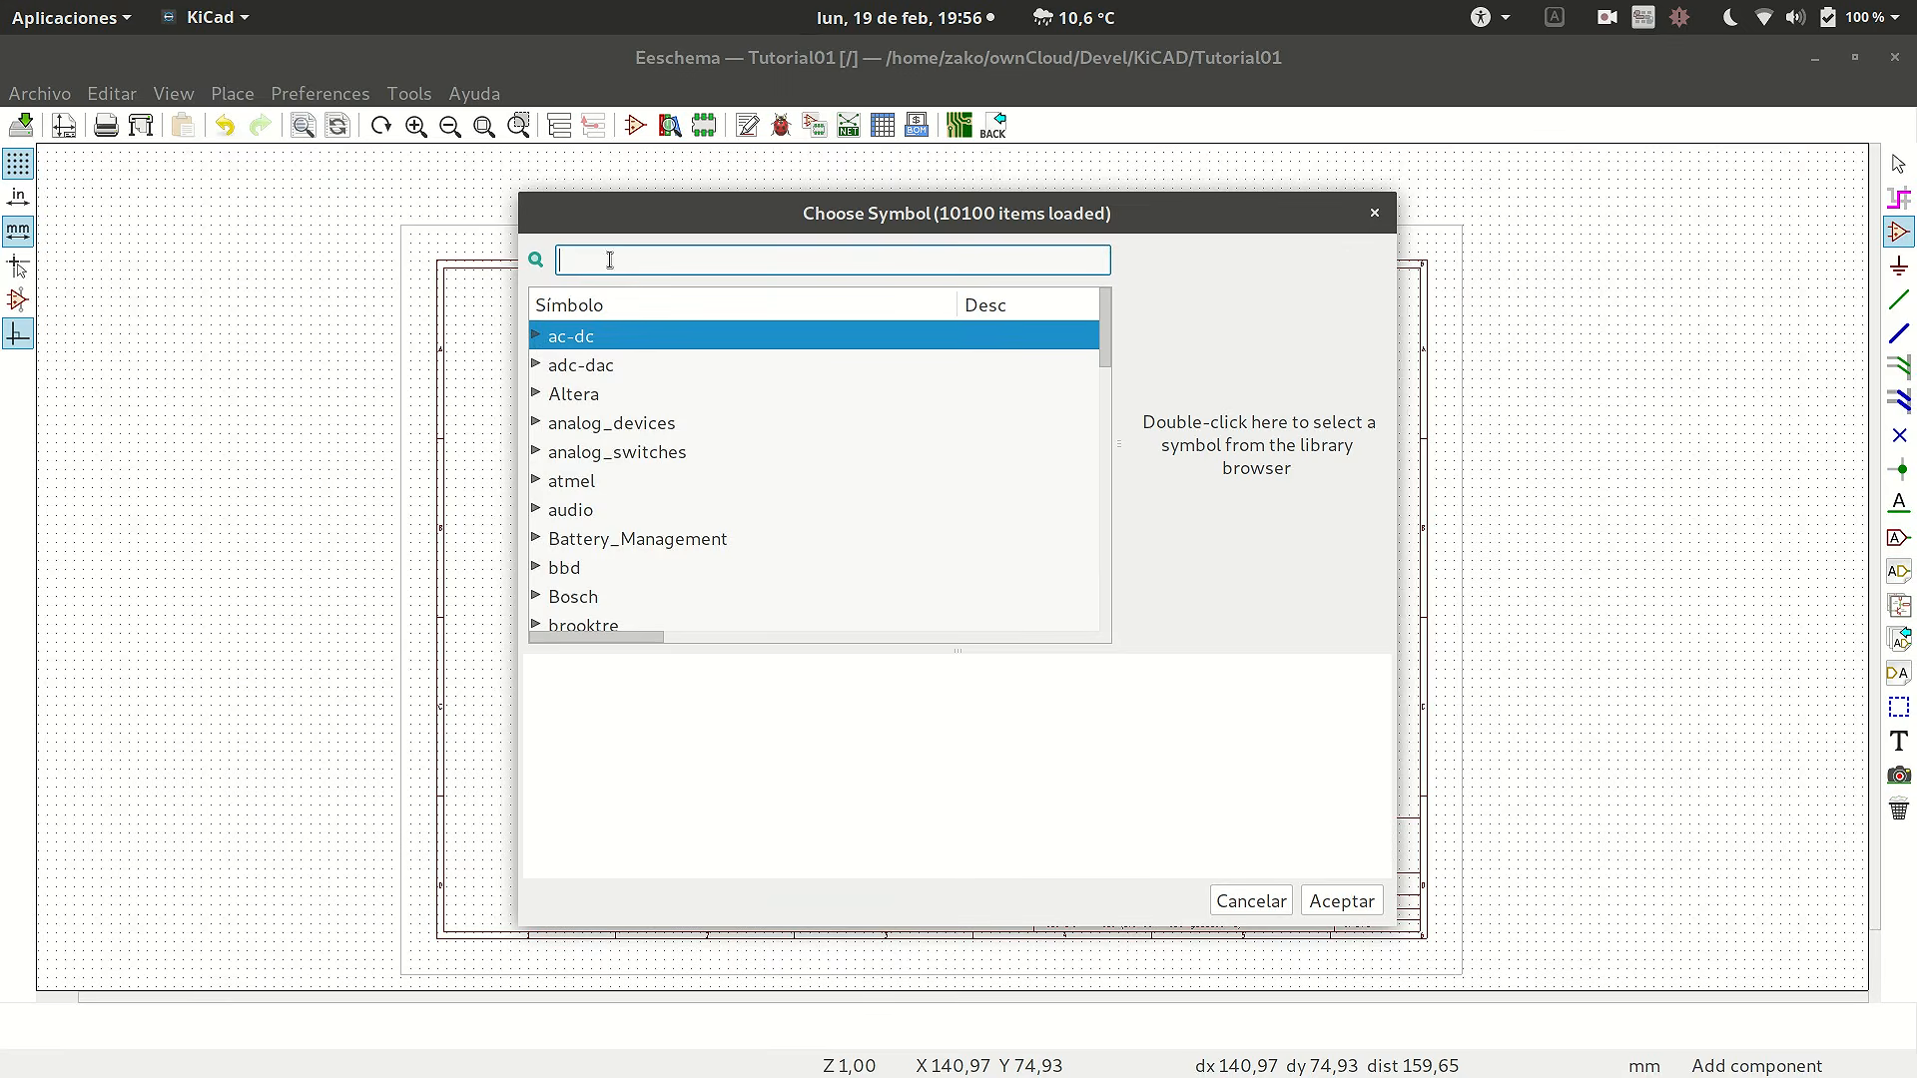
text(555)
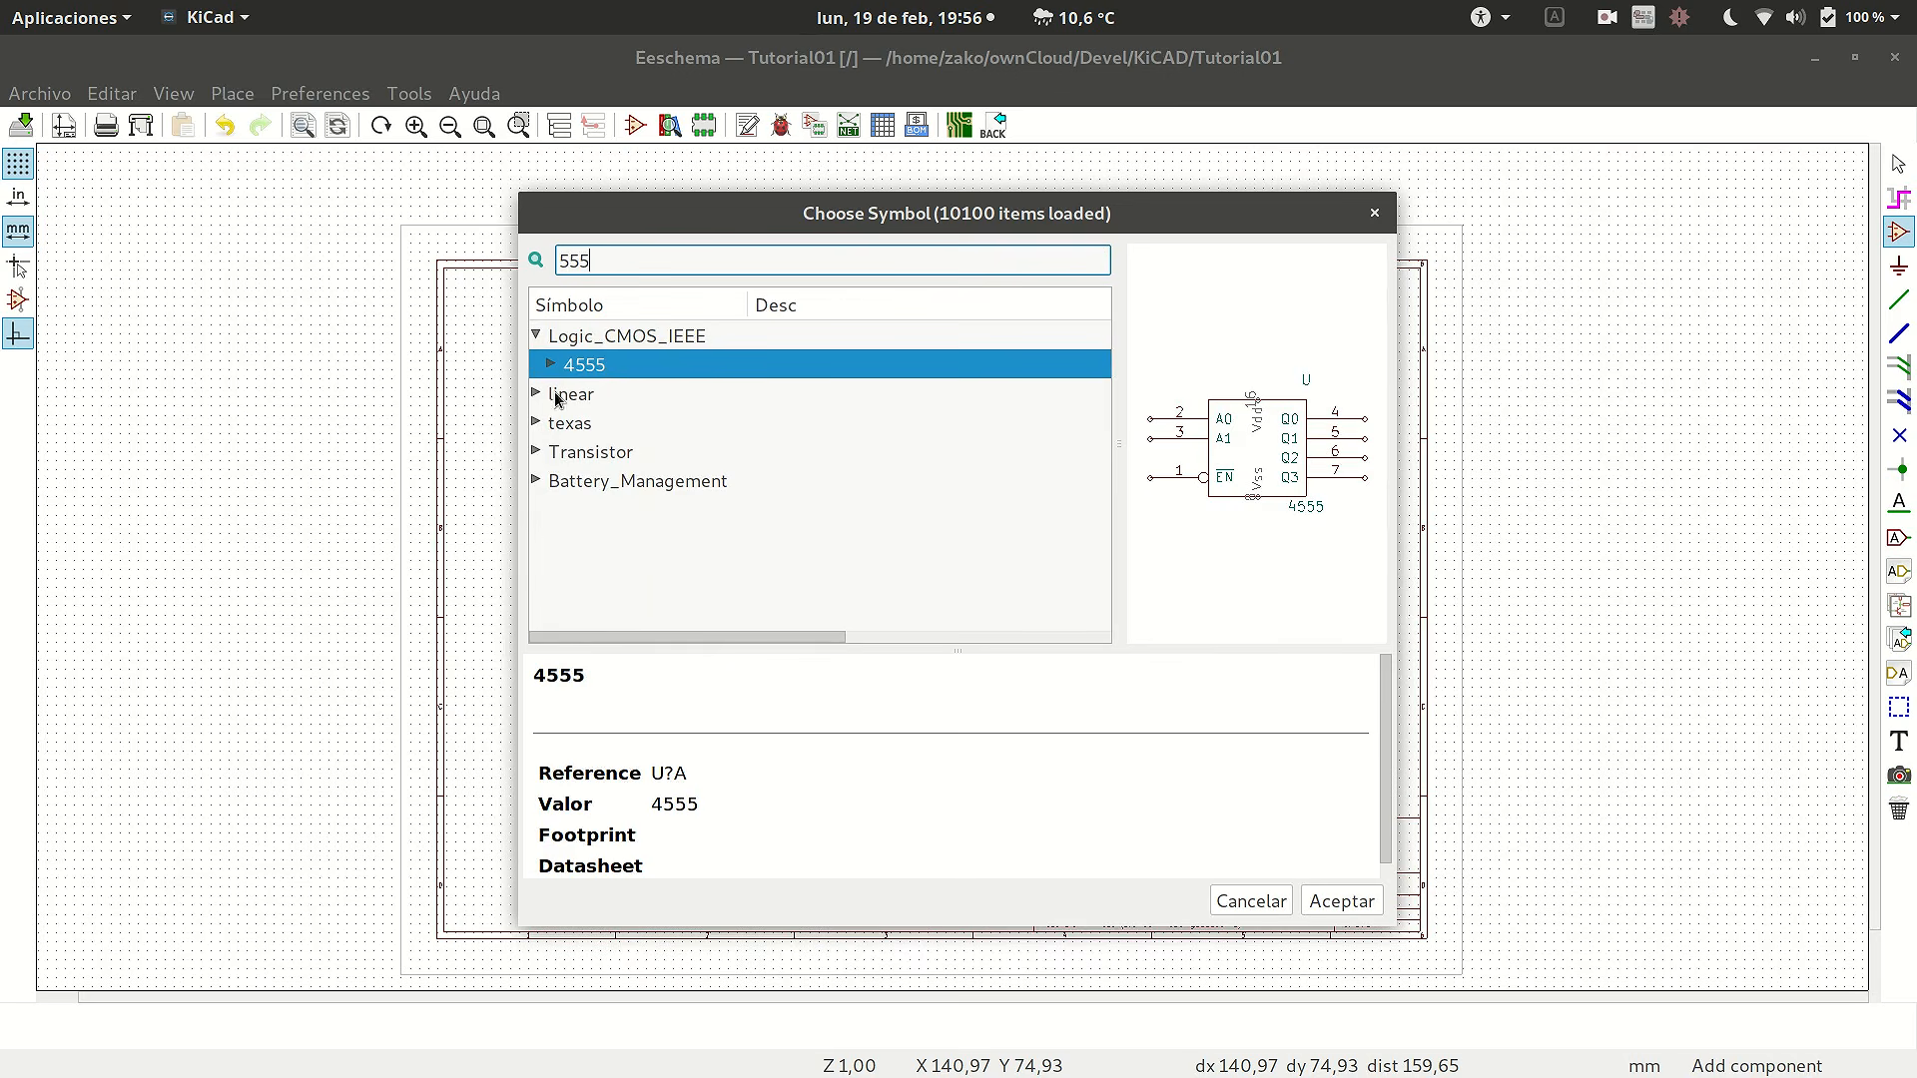
click(535, 395)
click(594, 426)
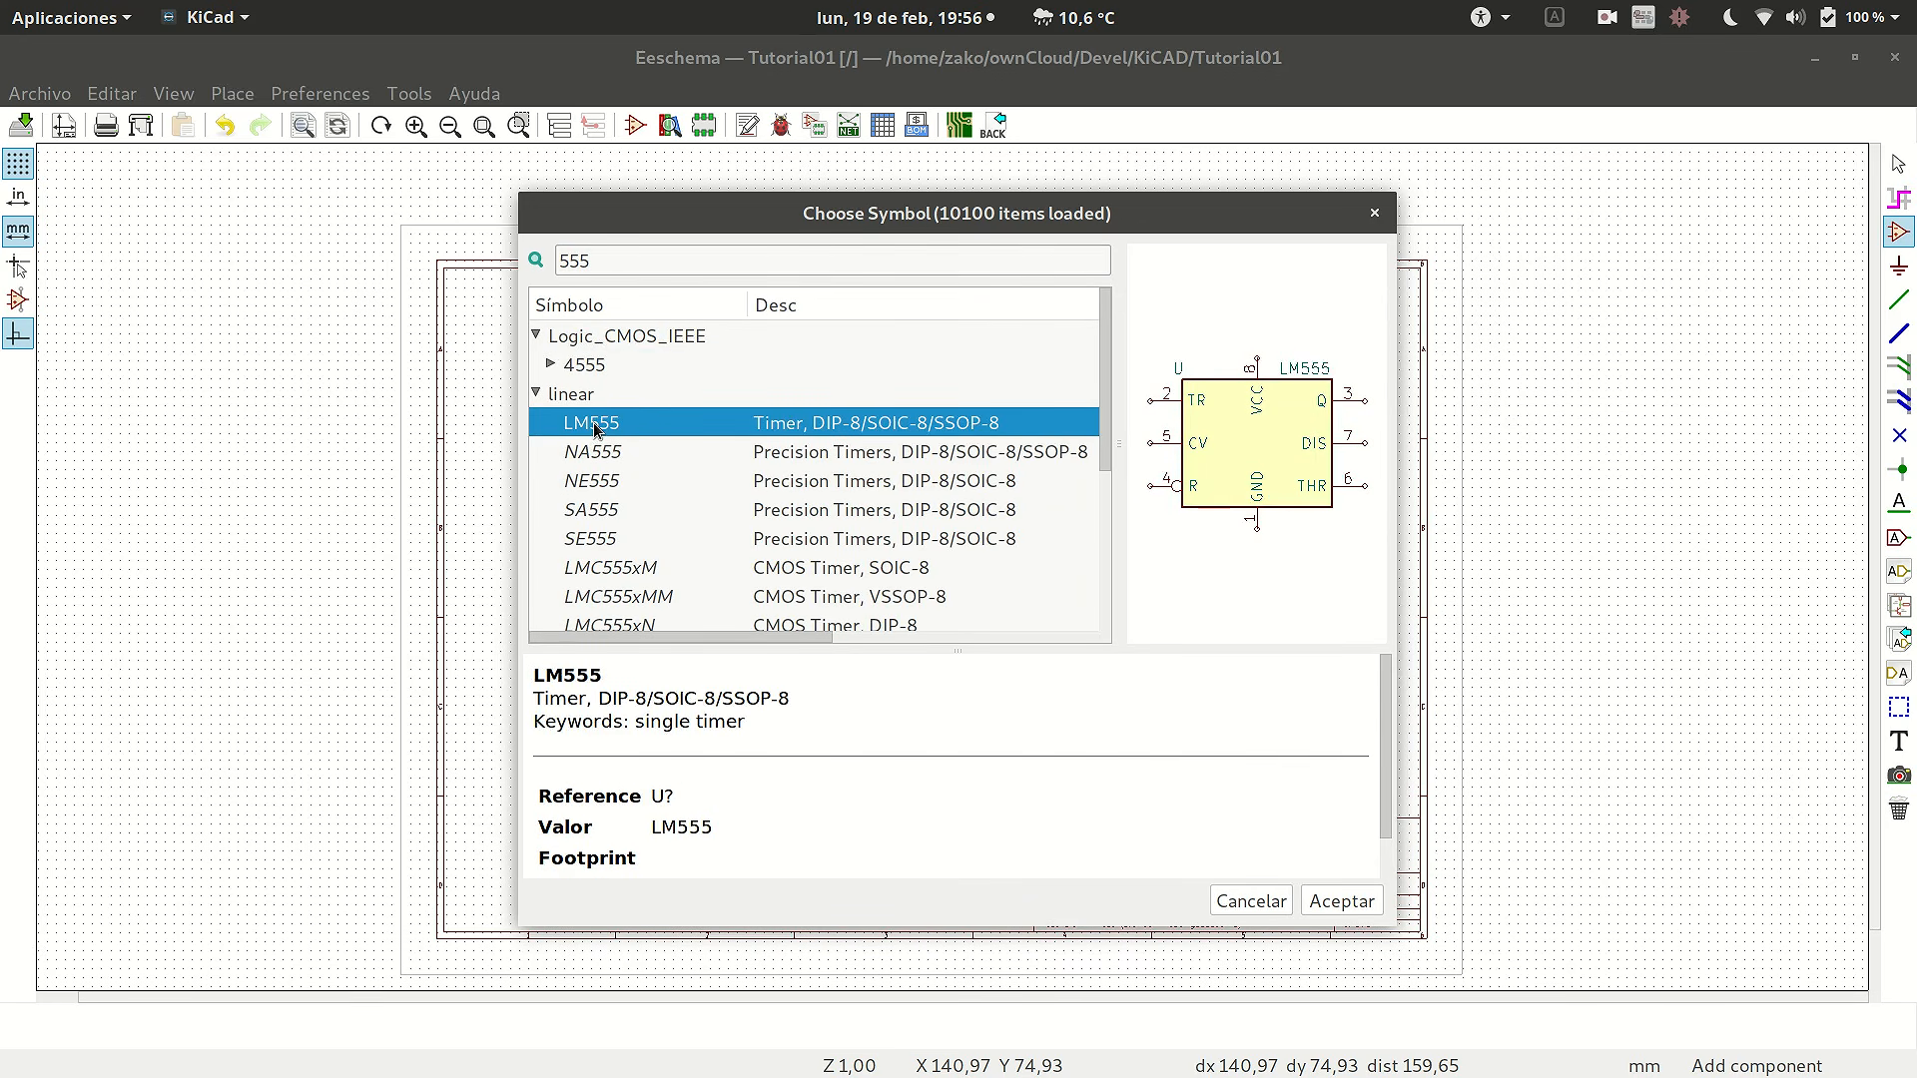
click(609, 455)
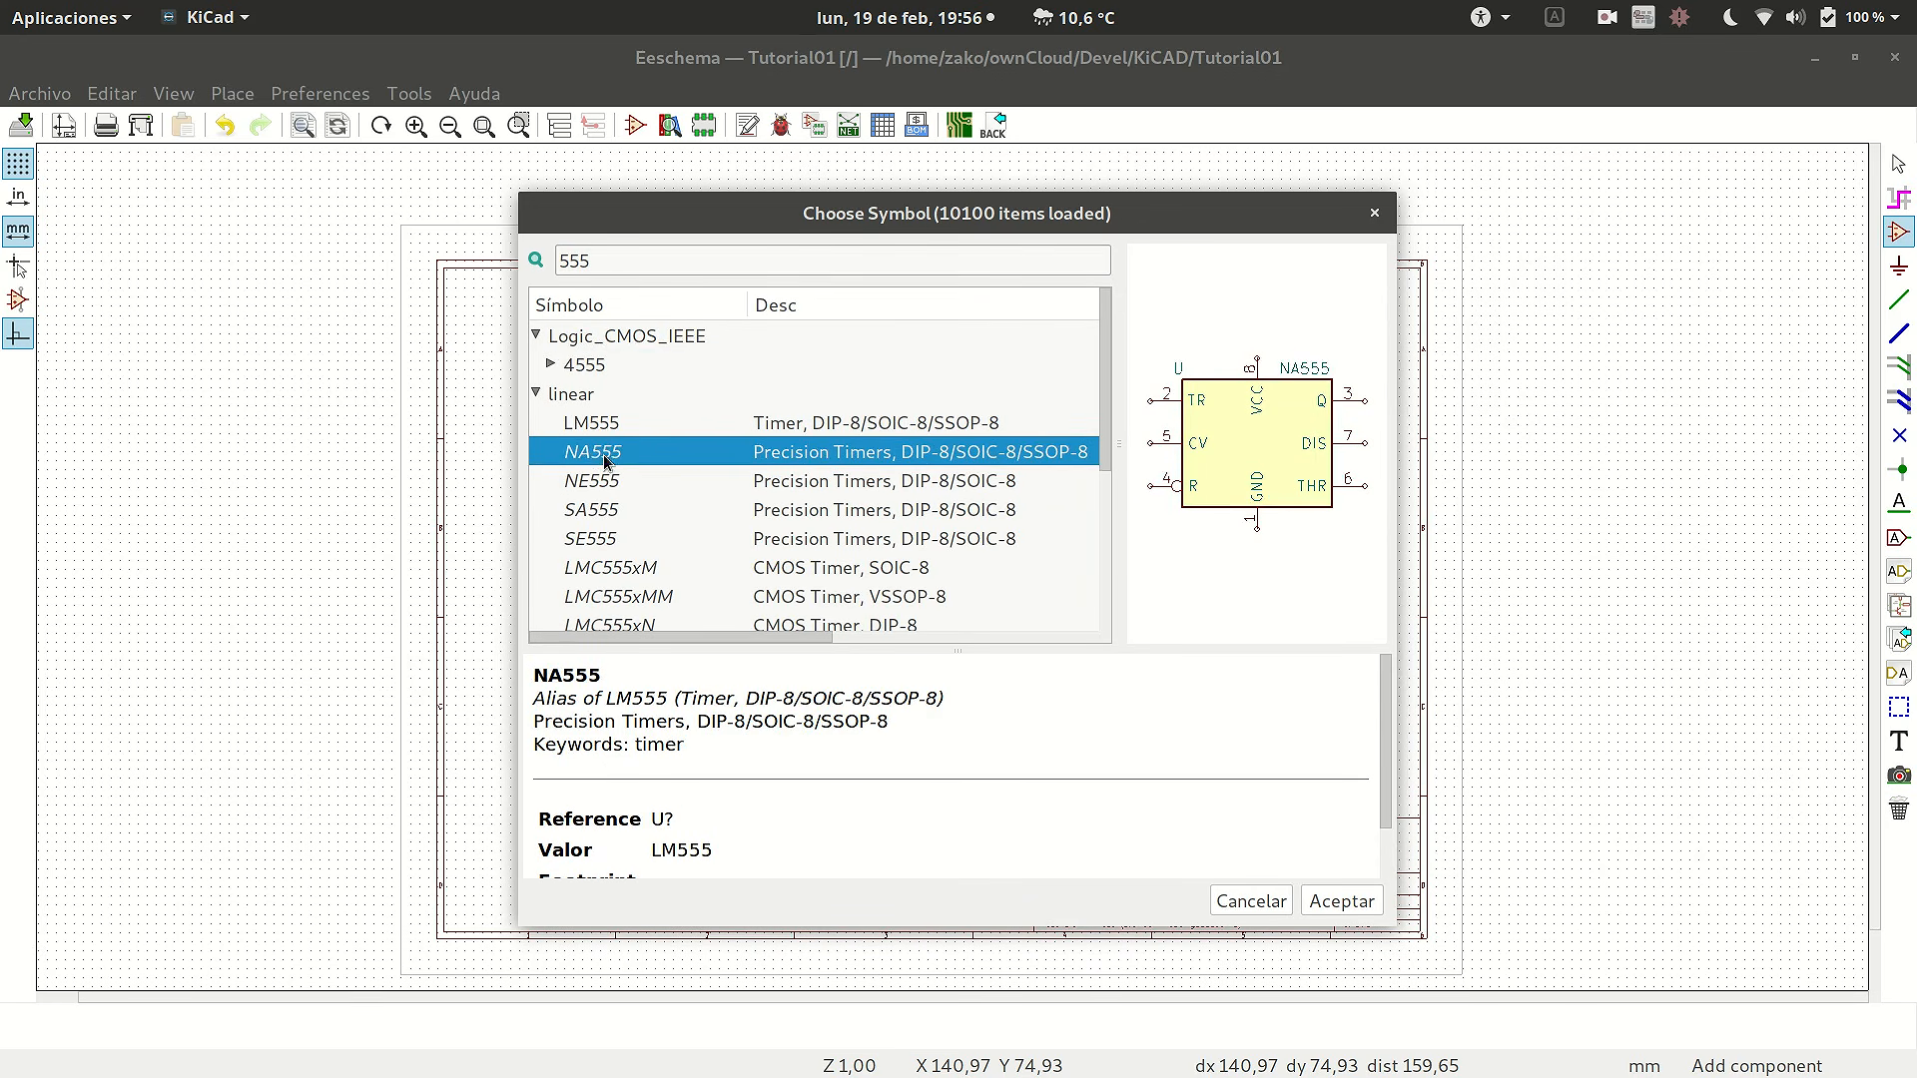
click(600, 482)
click(603, 511)
click(606, 539)
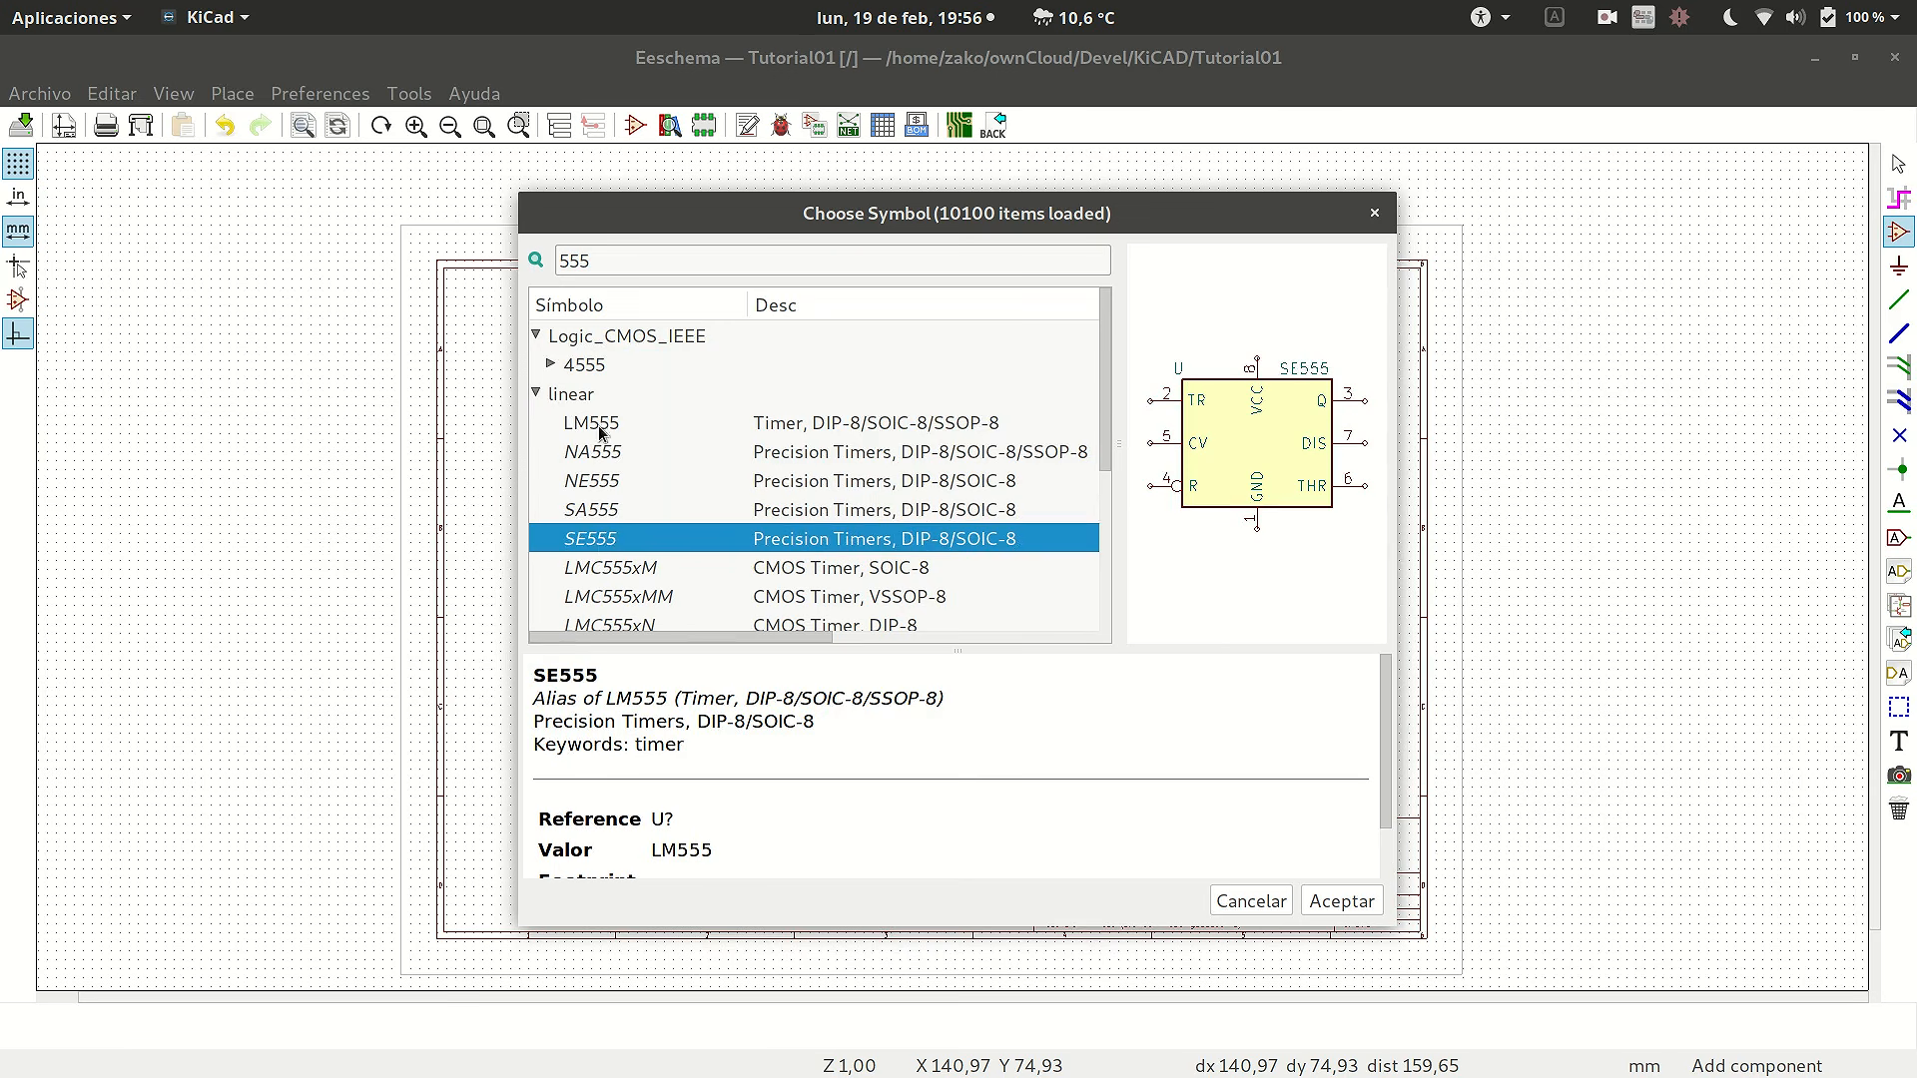
click(606, 427)
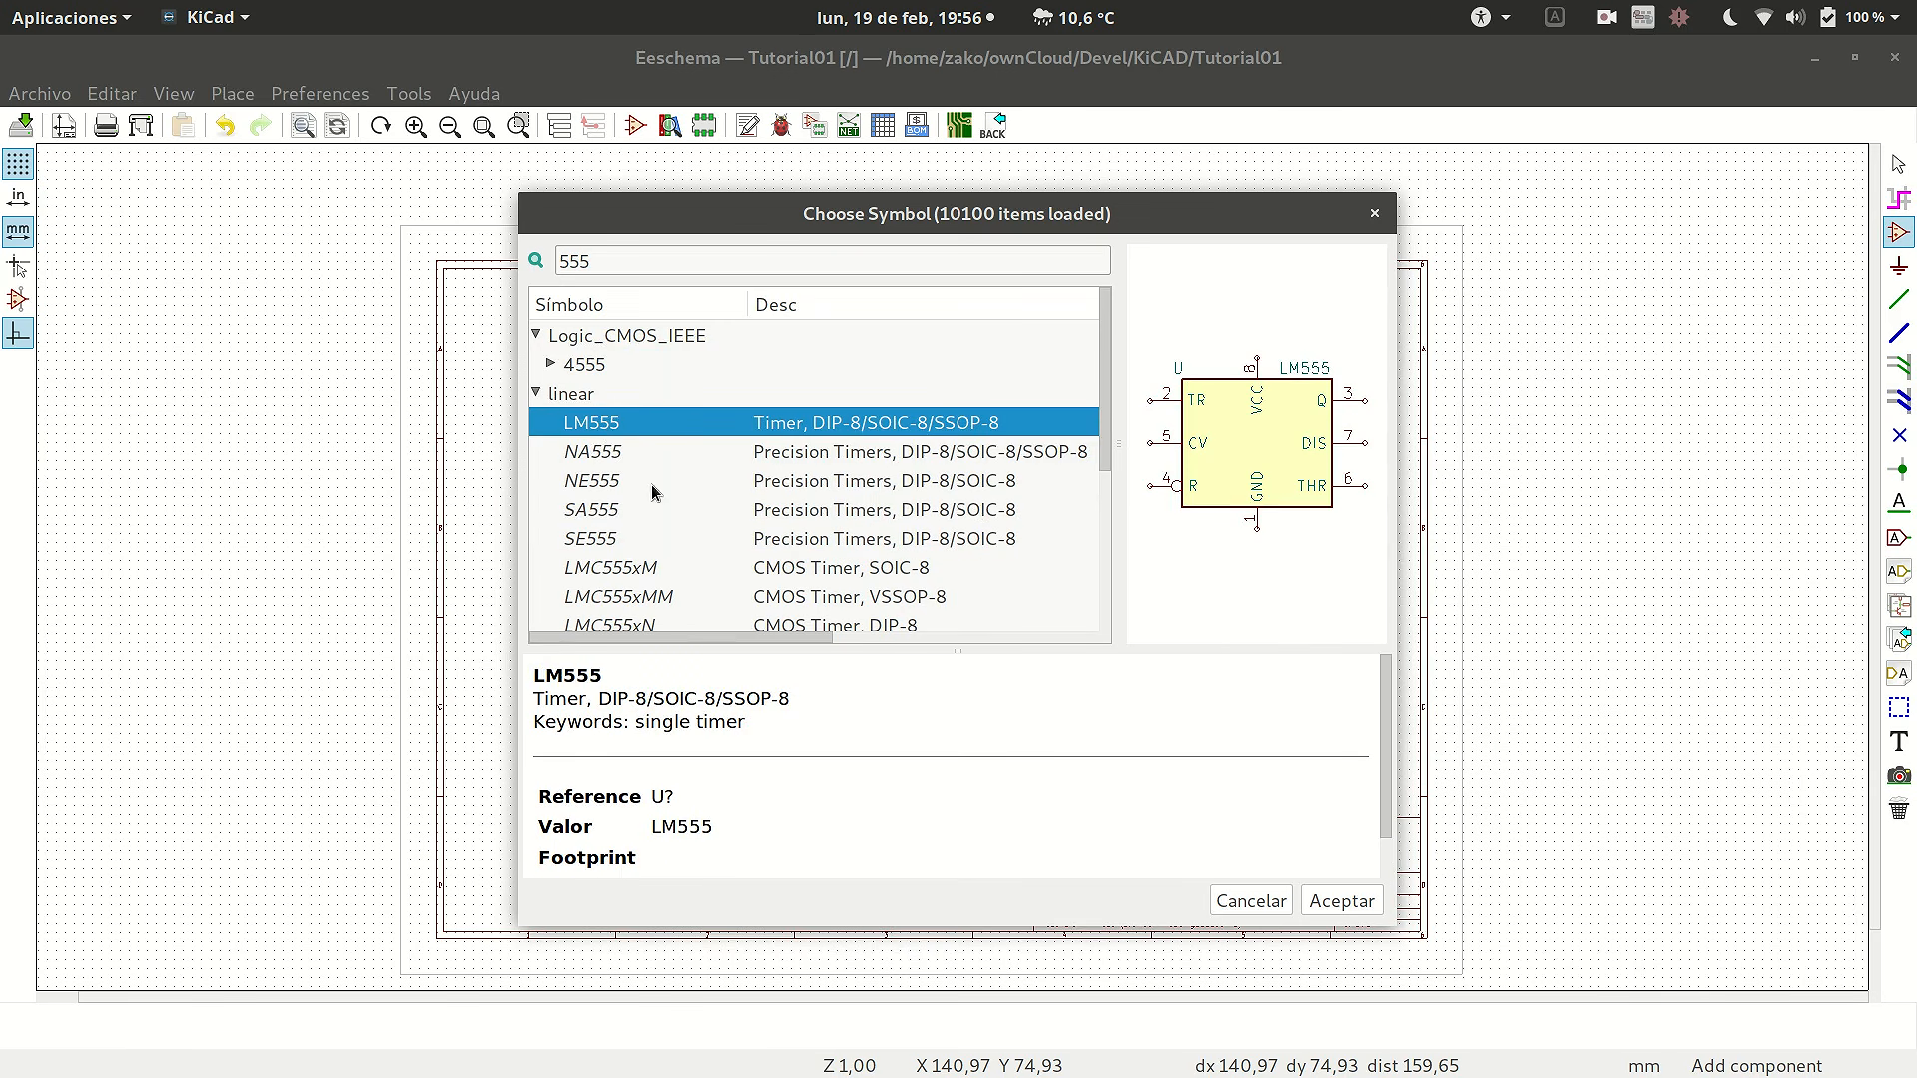
click(619, 572)
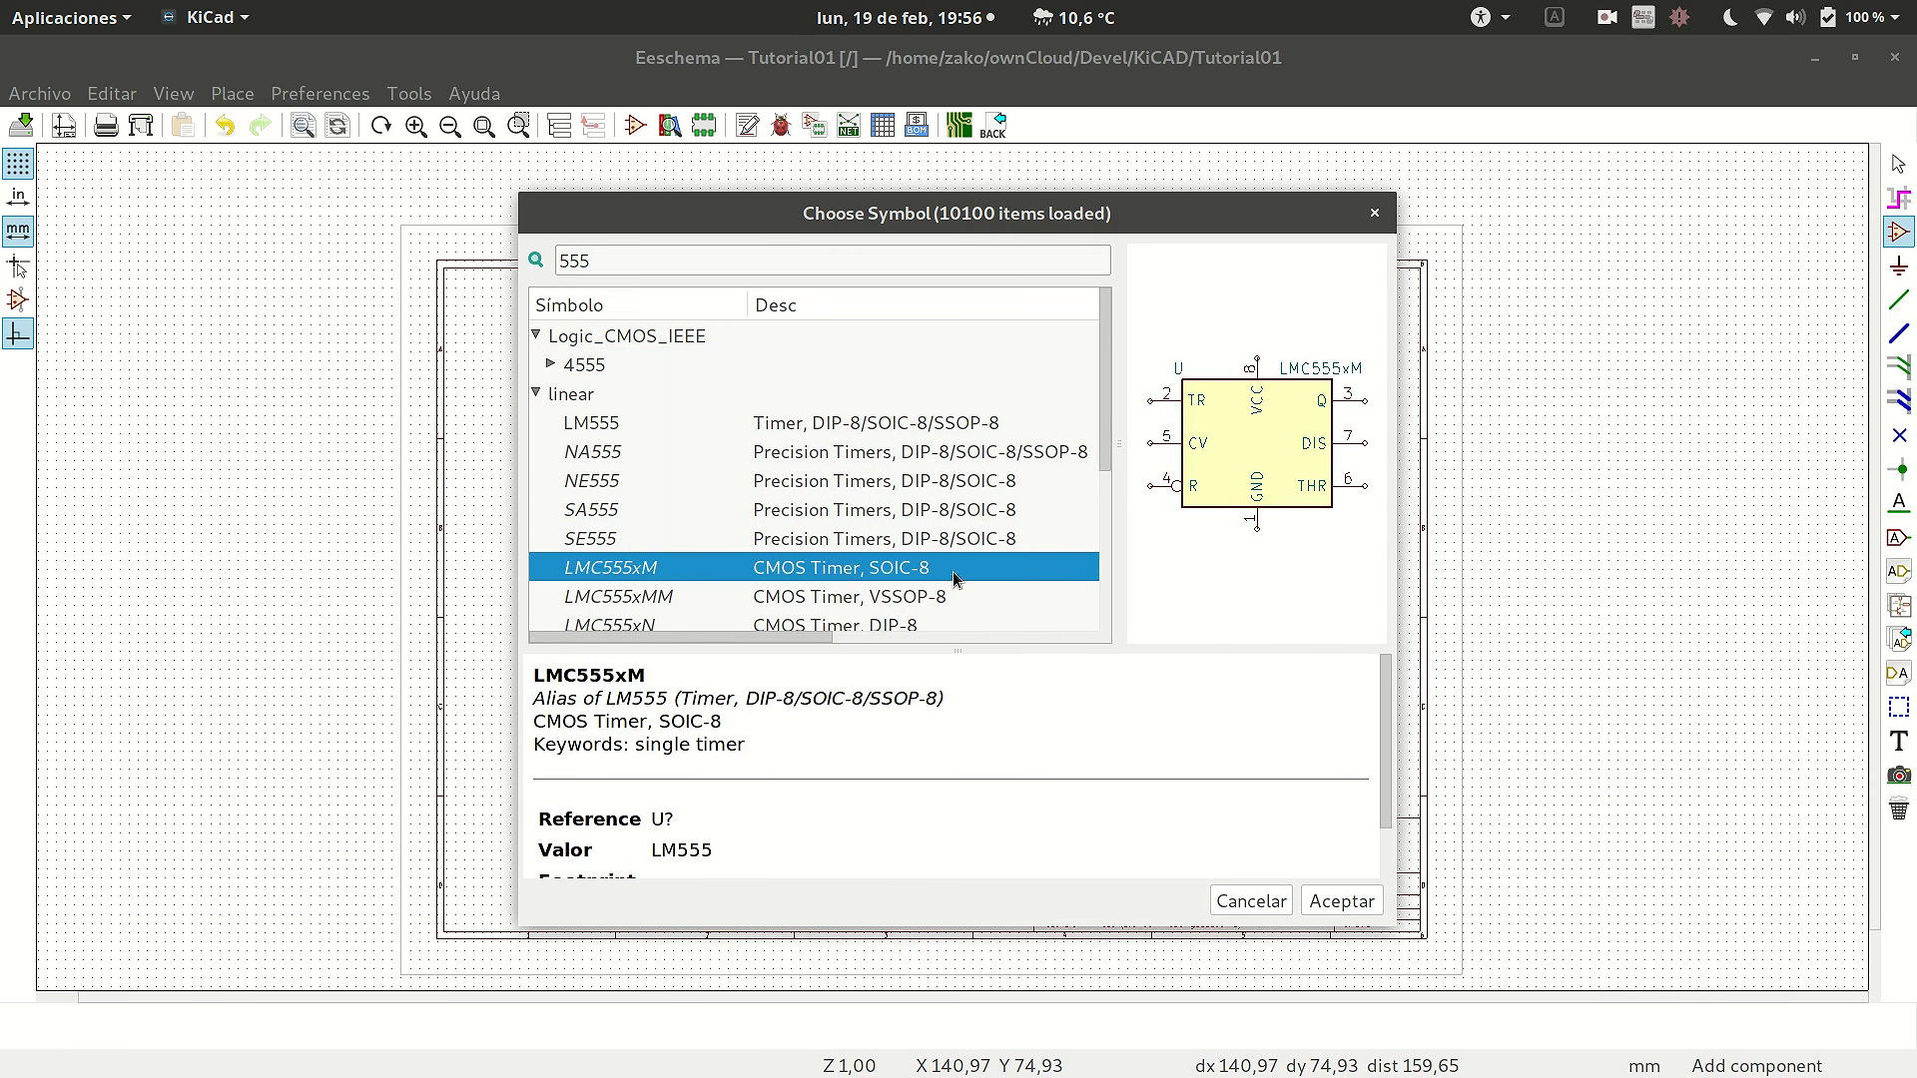
scroll(897, 575, down, 1)
scroll(789, 523, up, 1)
- Choose the LM555 timer symbol and place it in the upper middle of the sheet at about X 137, Y 60 mm
click(588, 425)
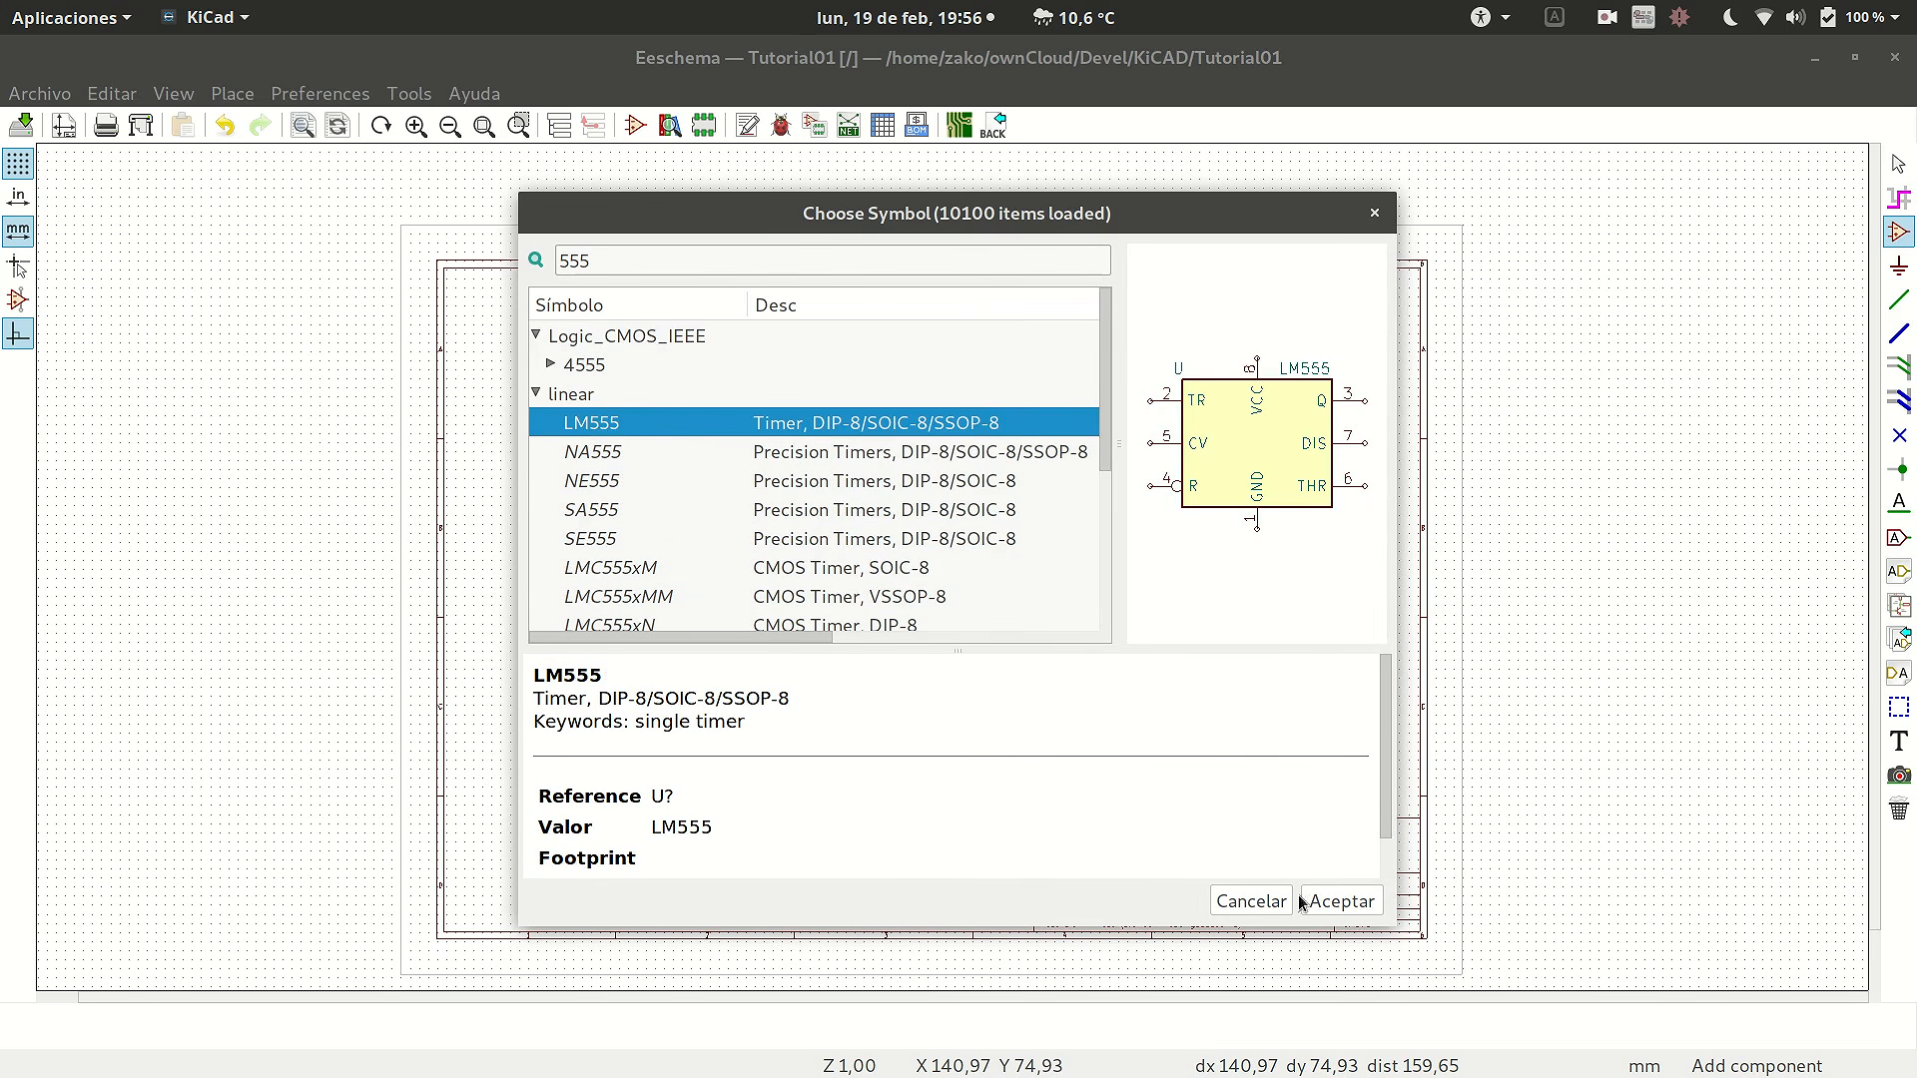
click(1343, 902)
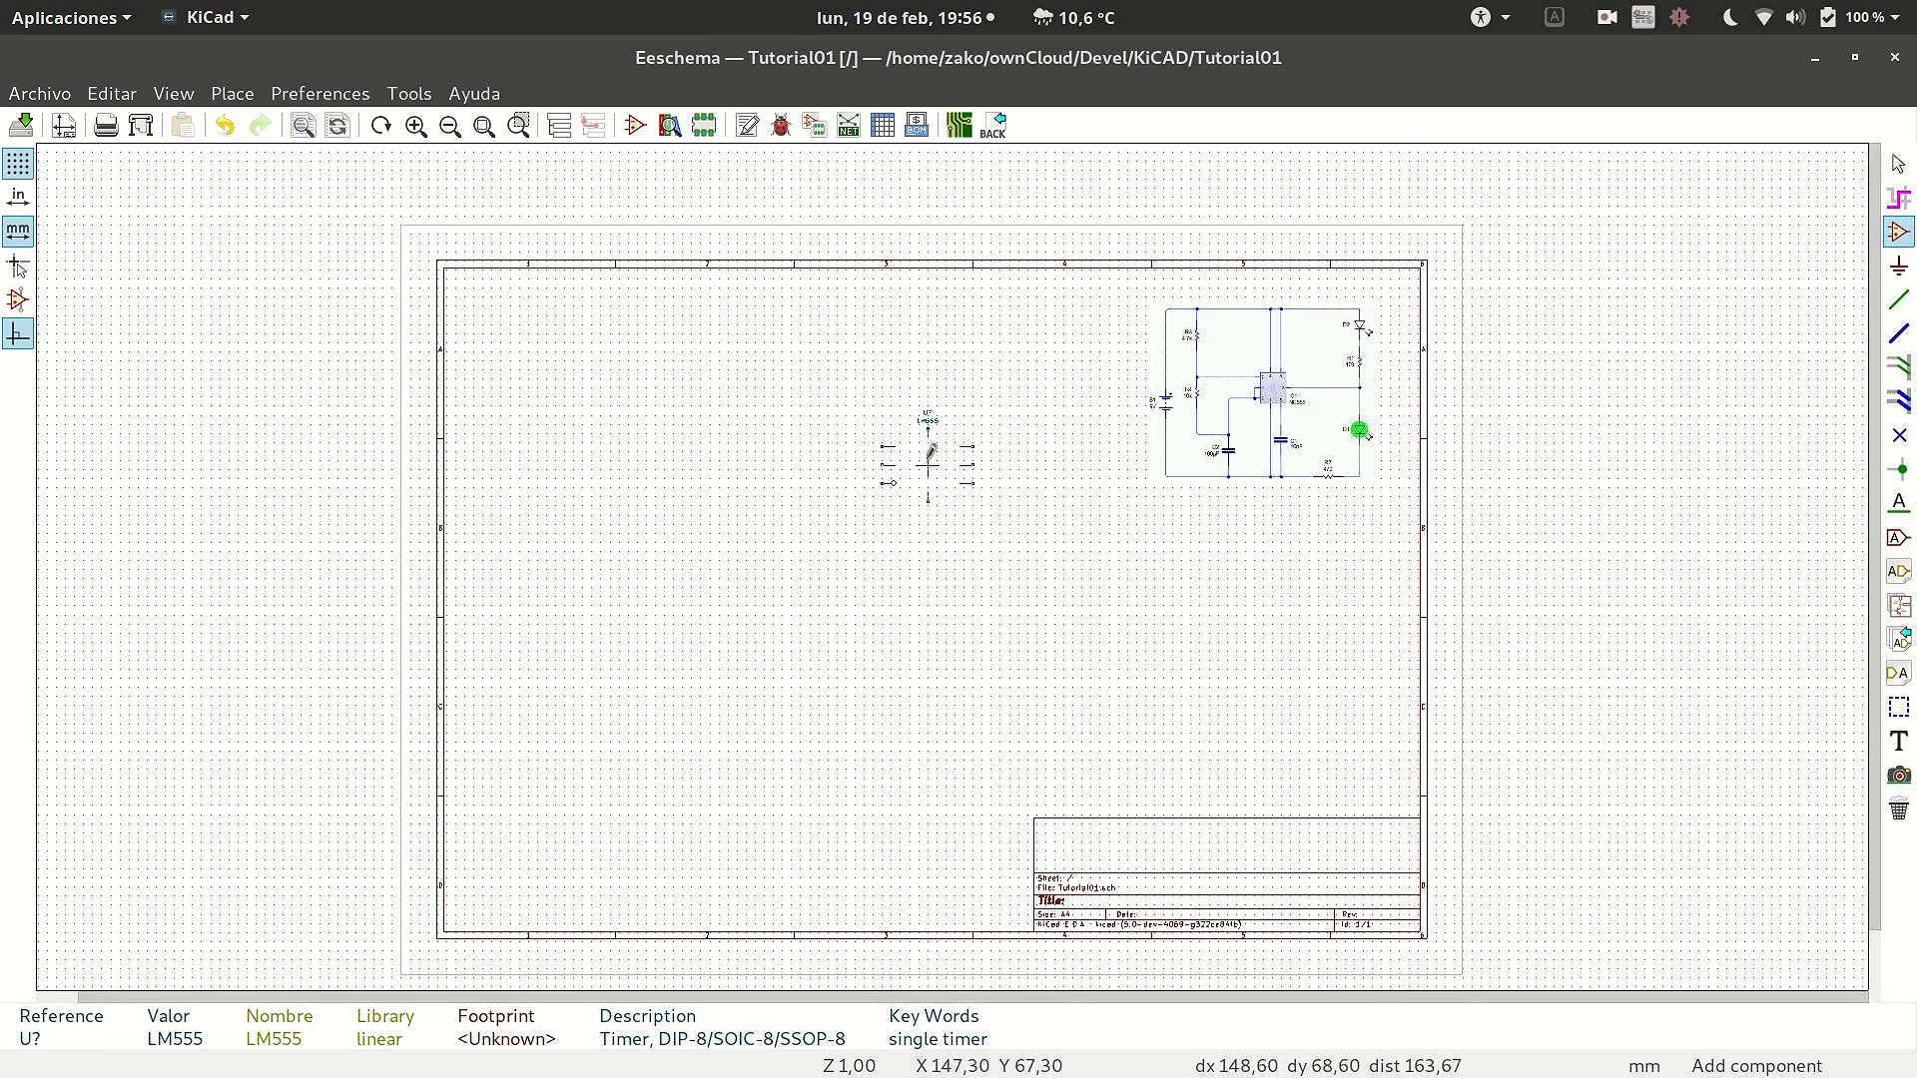
click(895, 427)
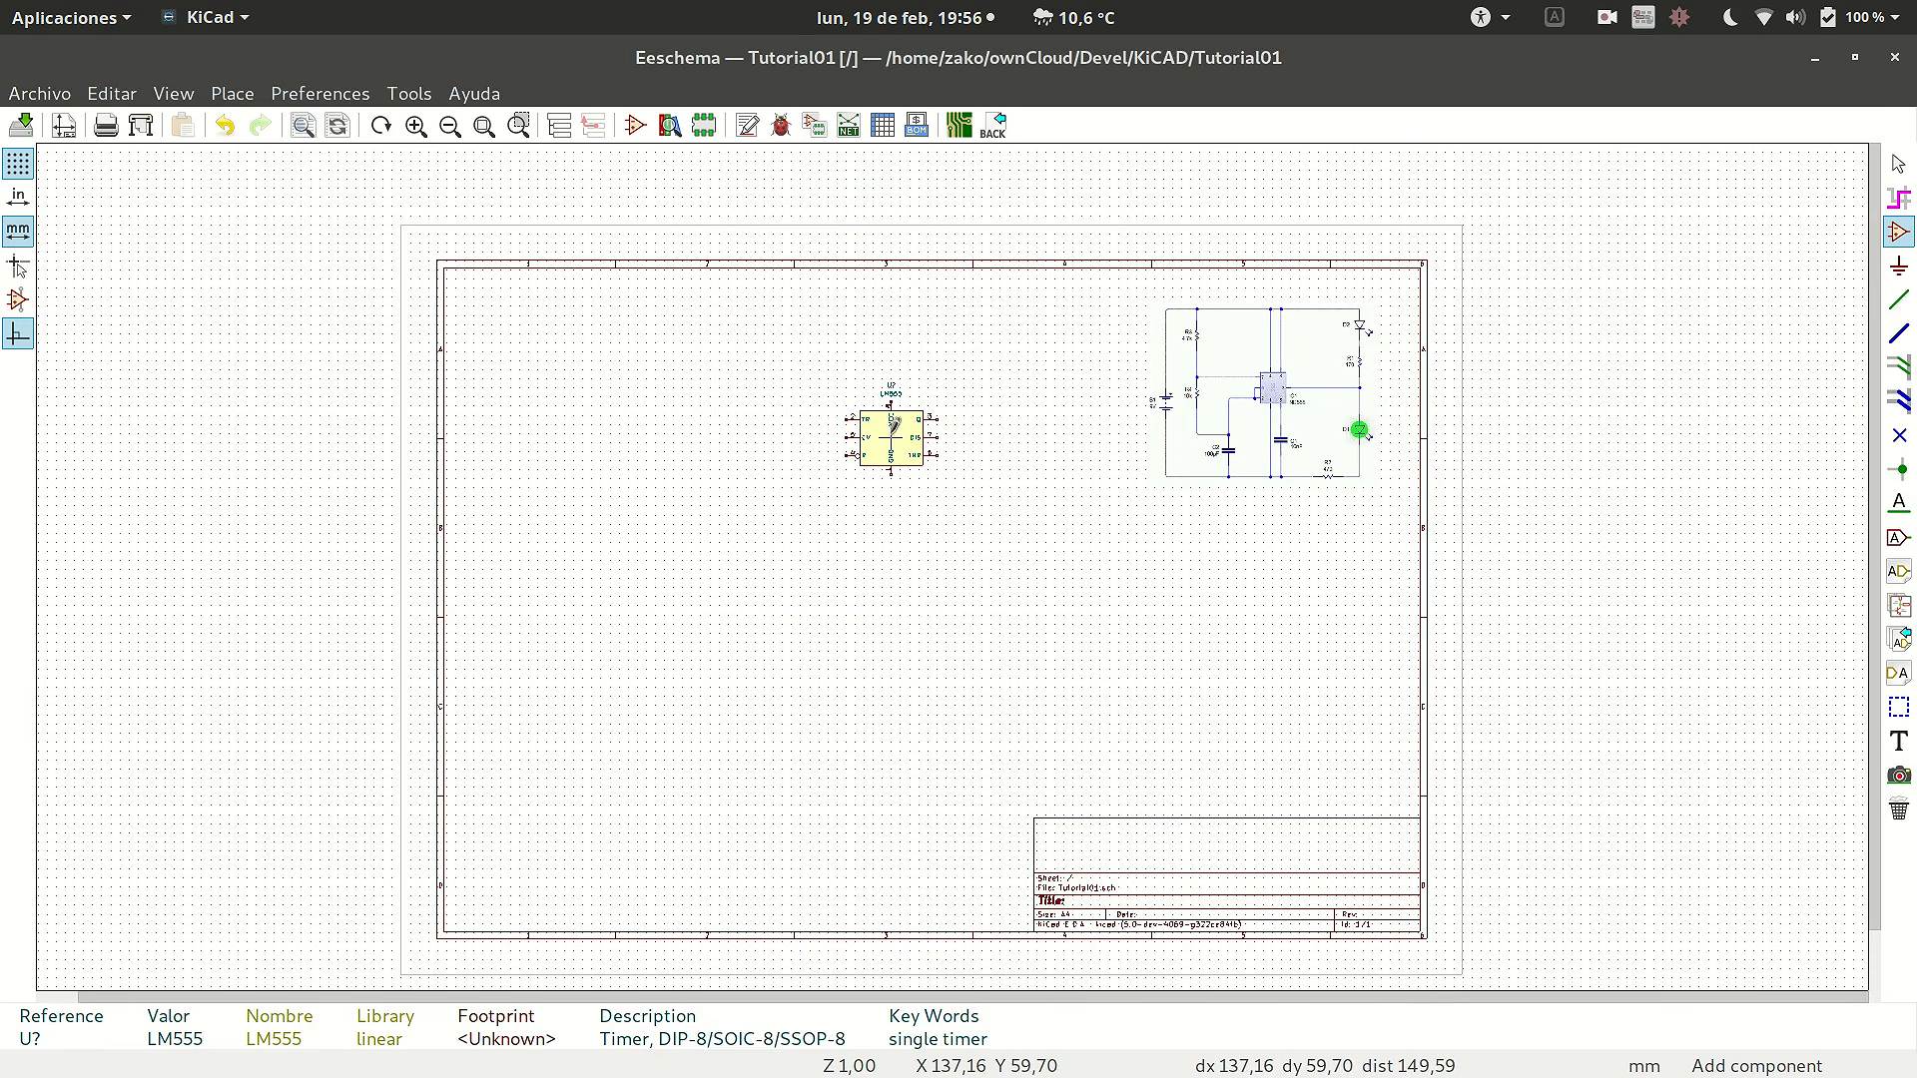
scroll(950, 548, up, 3)
scroll(955, 565, down, 1)
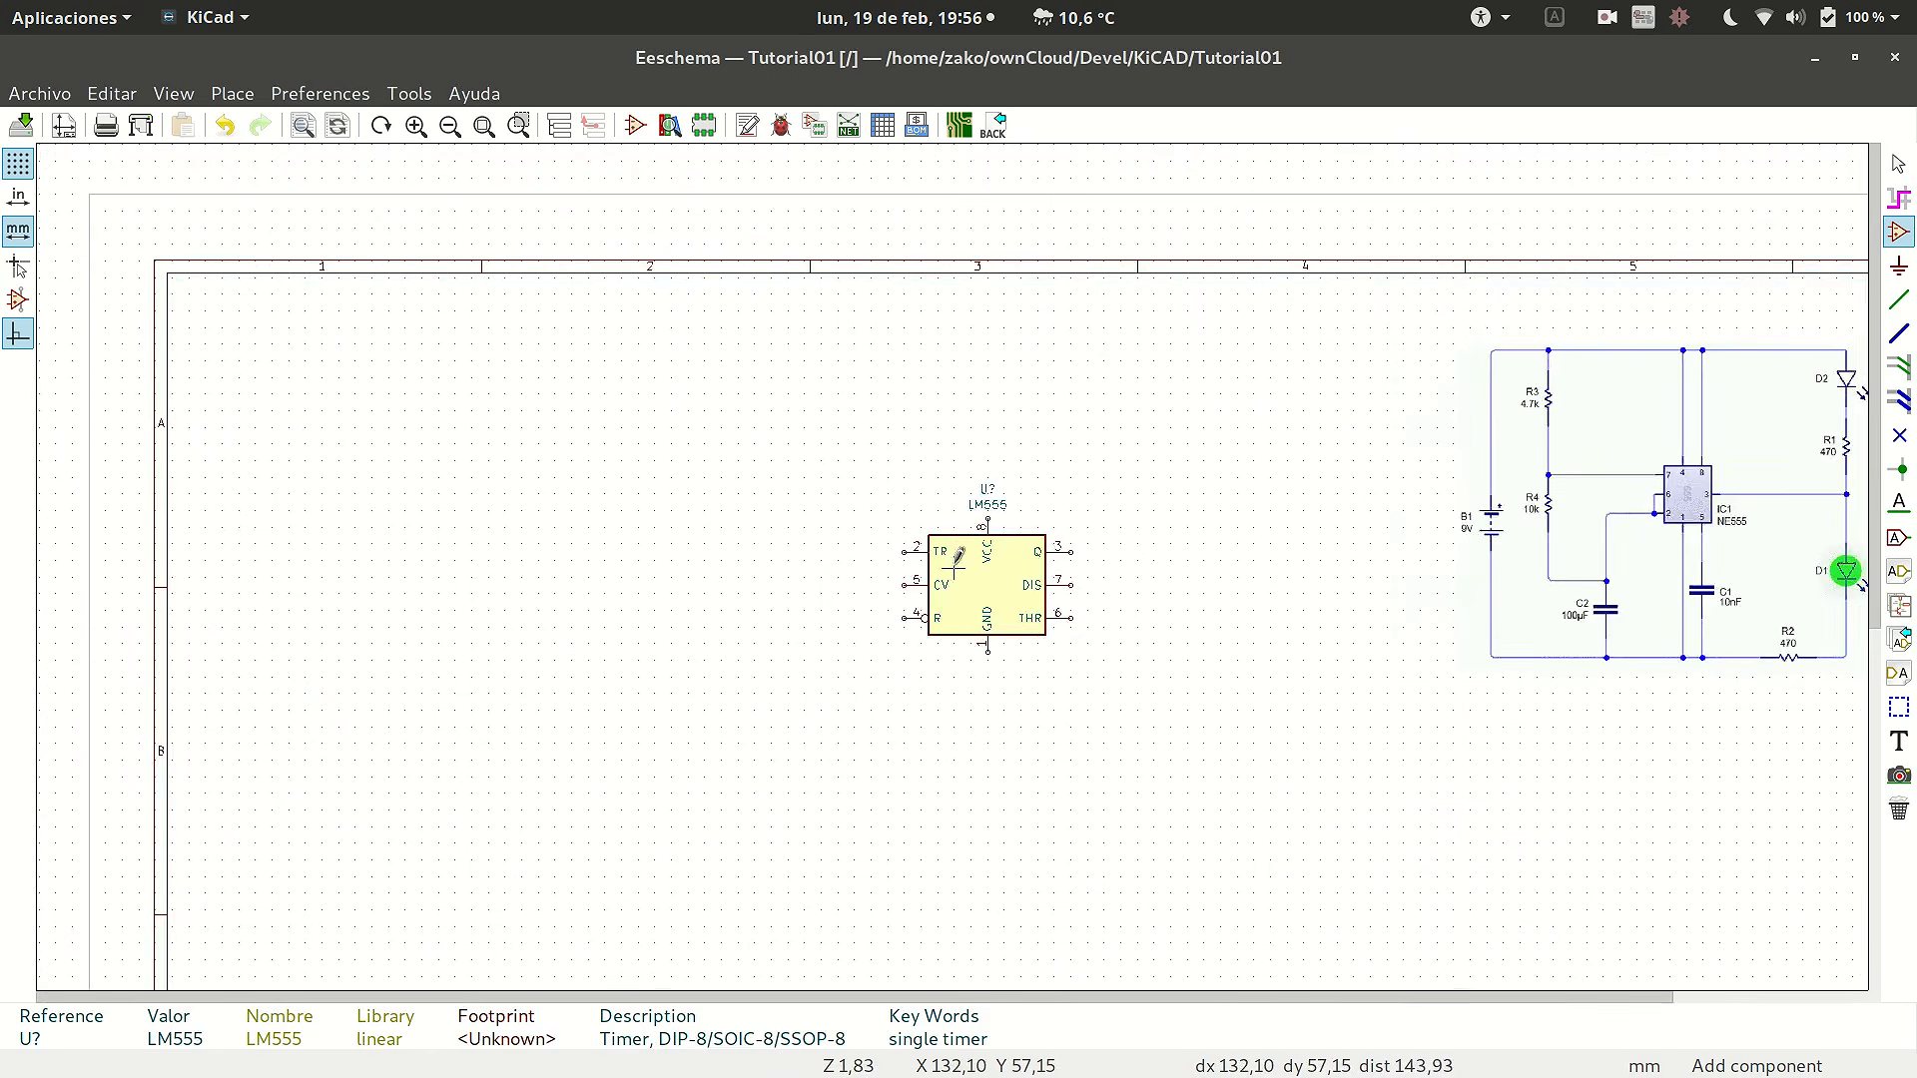
- Choose the generic LED symbol from the device library and rotate it three times so it stands vertically with its anode on top
scroll(881, 559, up, 1)
scroll(881, 559, down, 1)
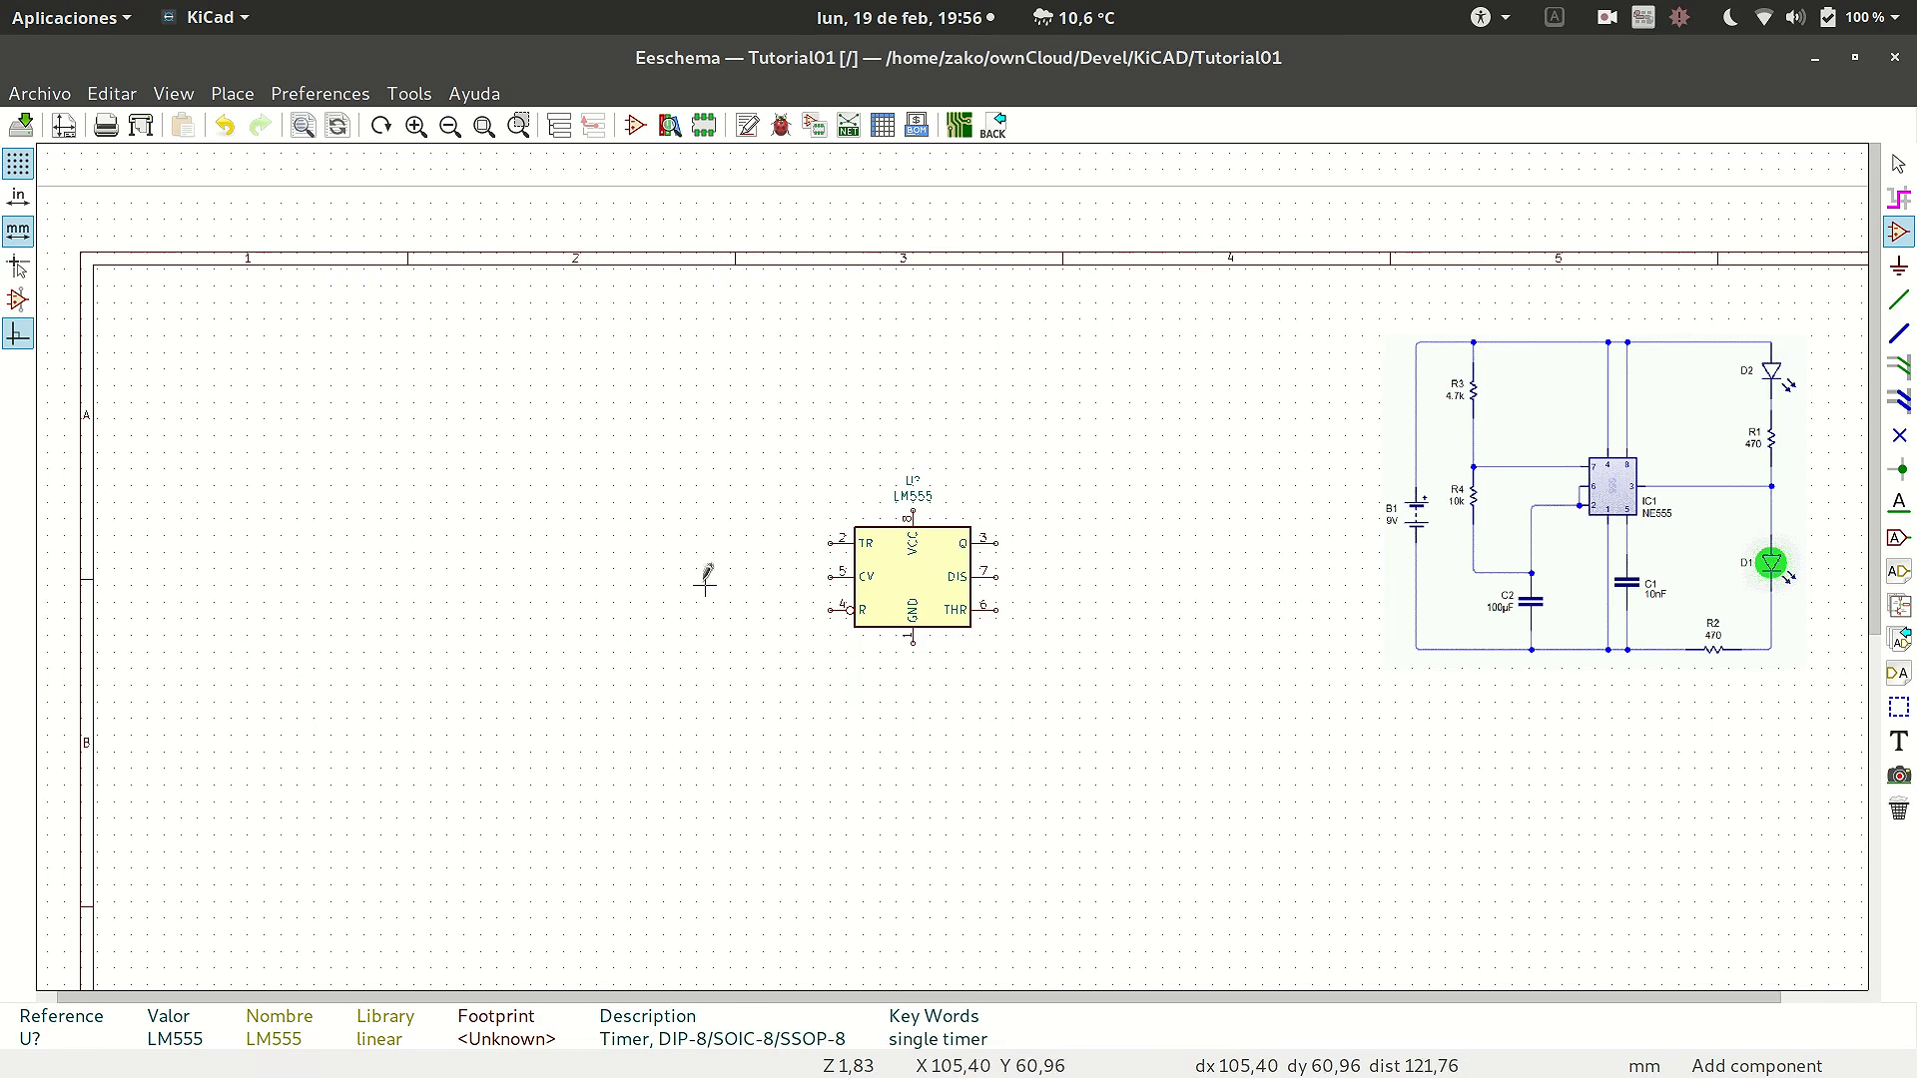
key(a)
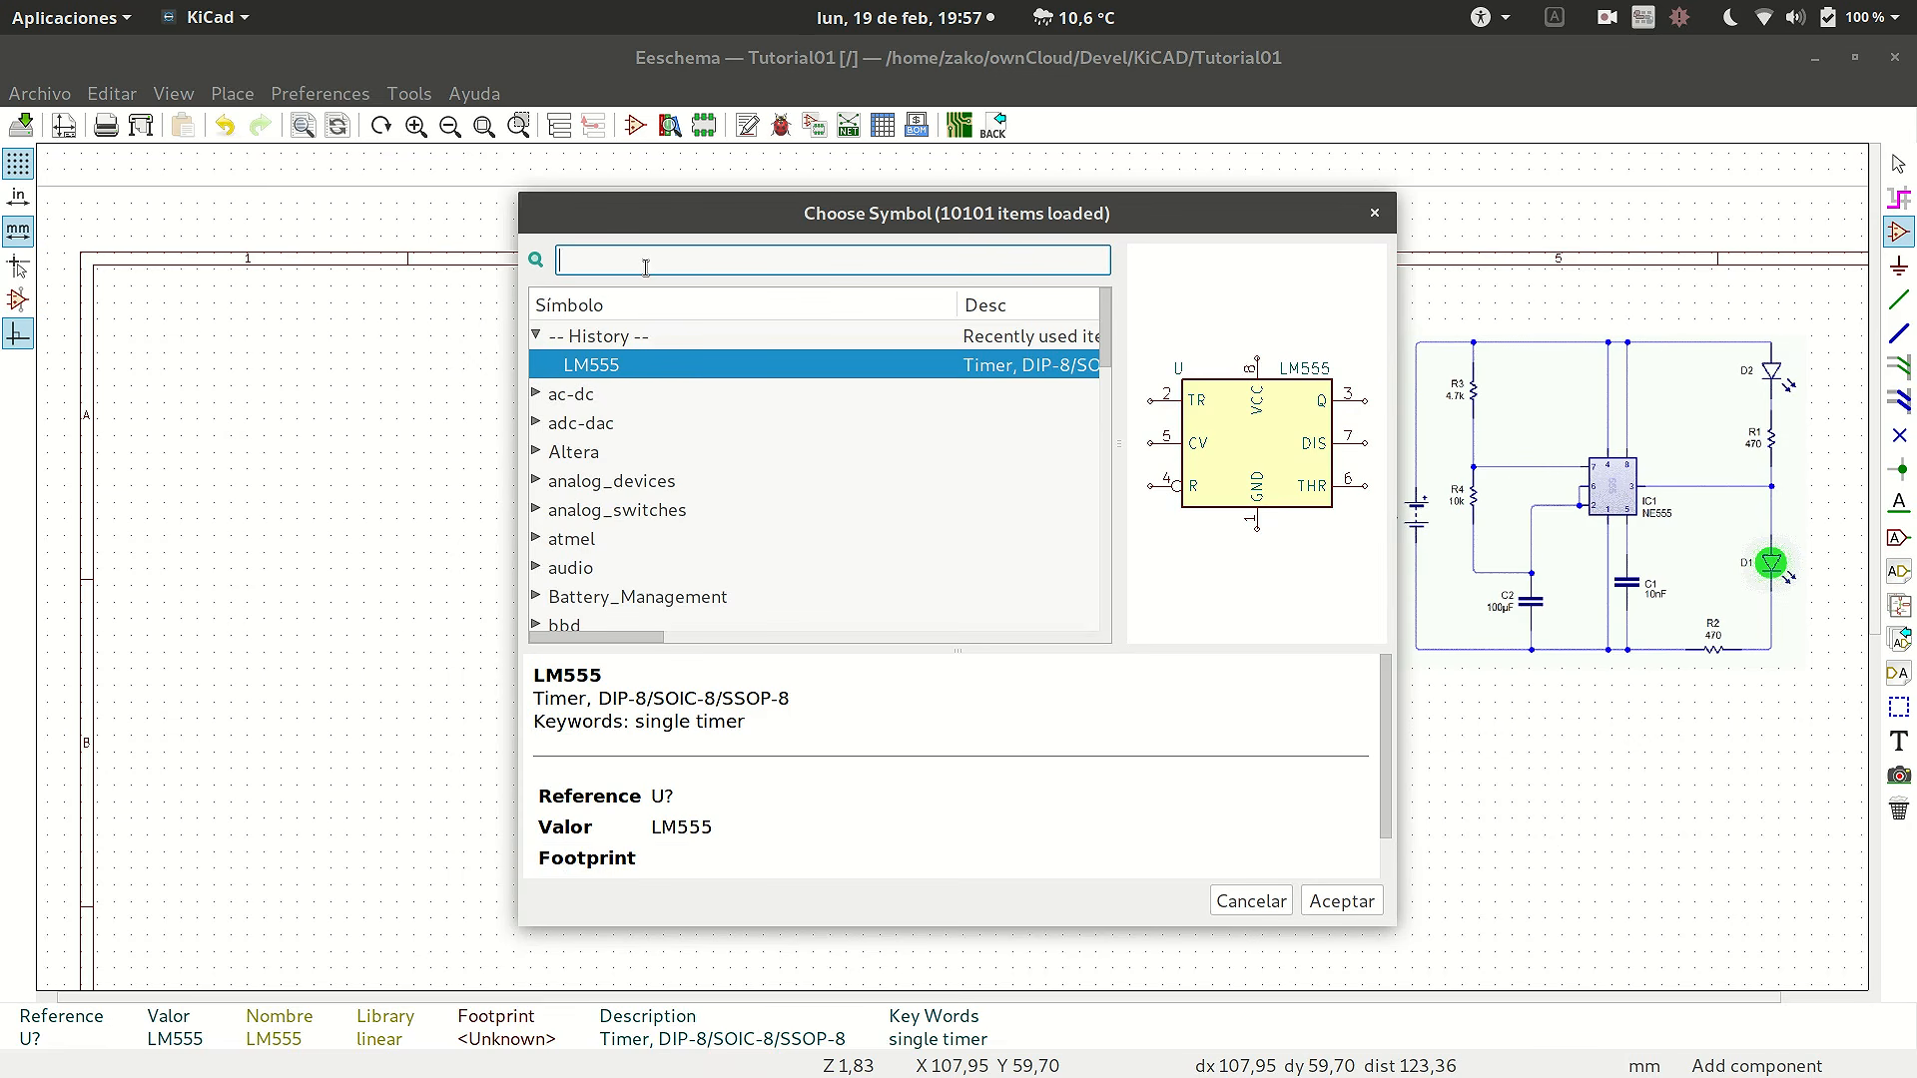
text(led)
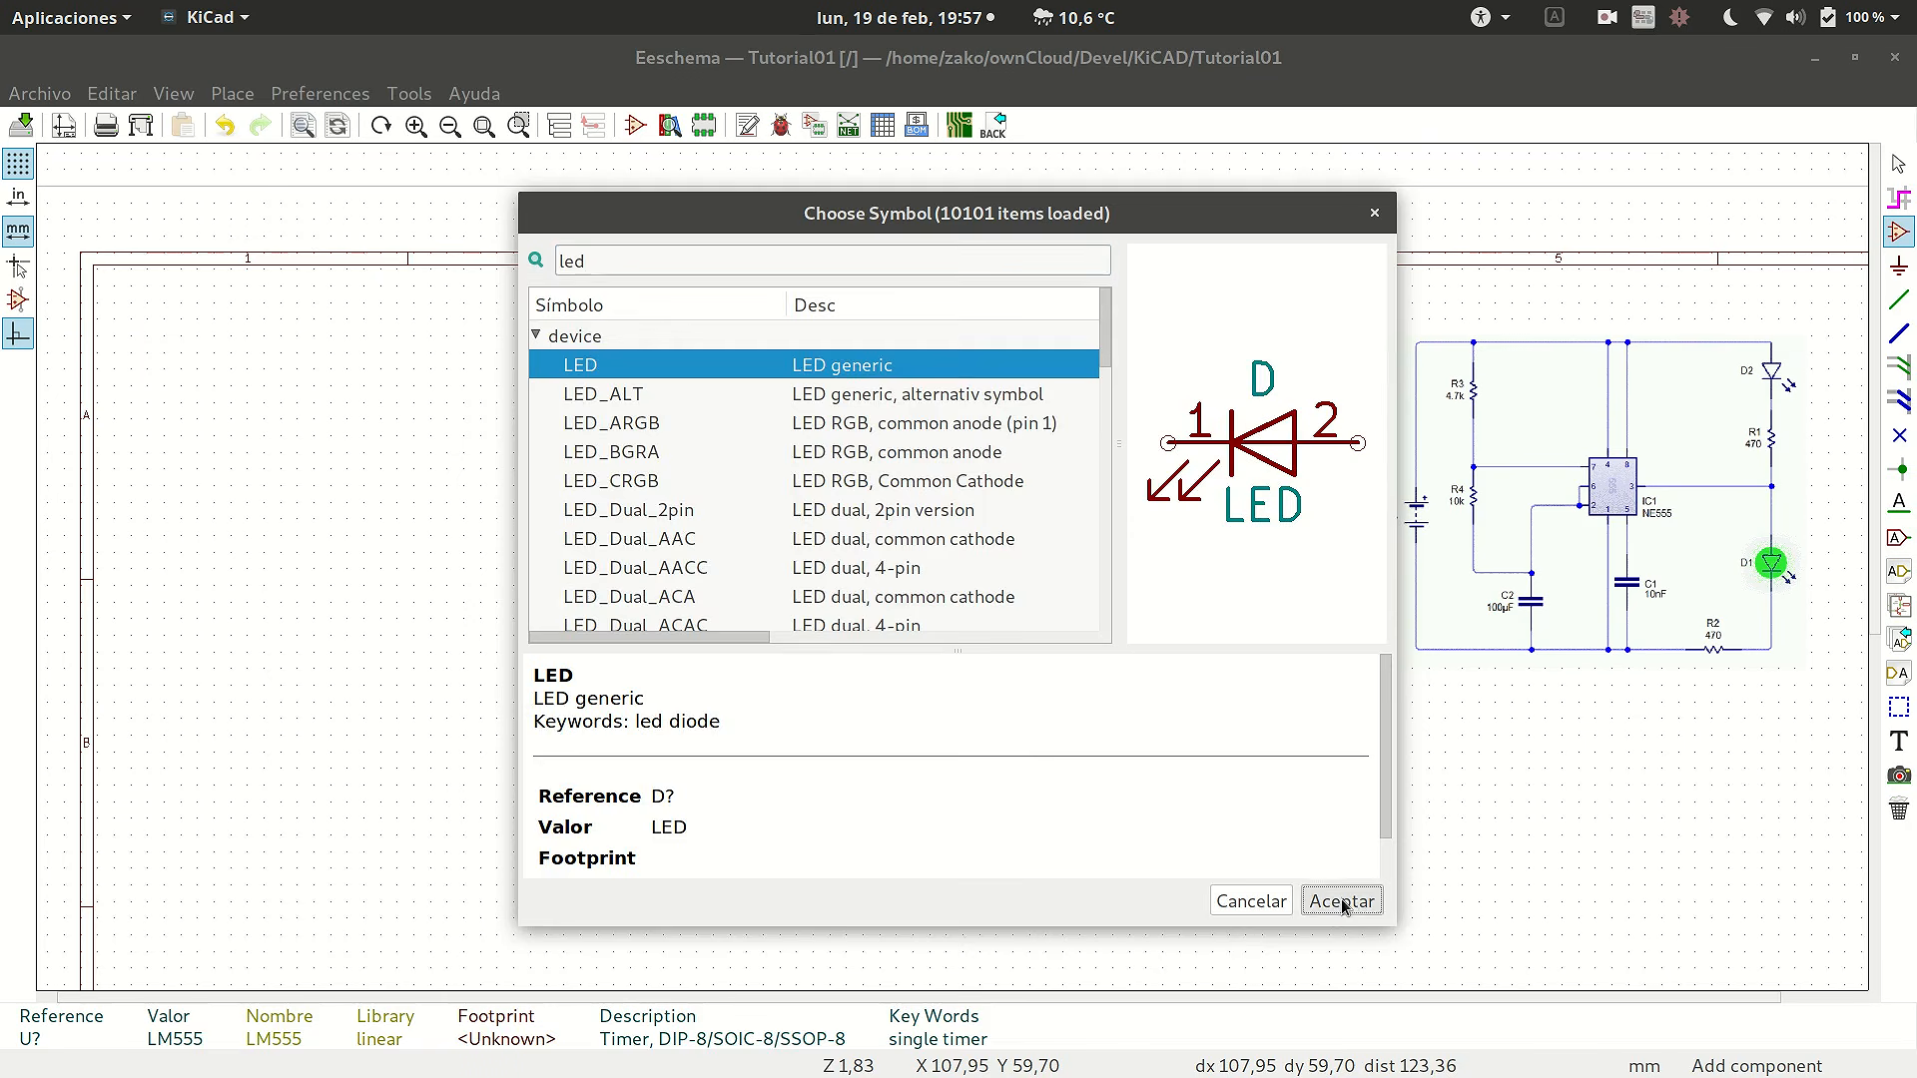
click(1340, 898)
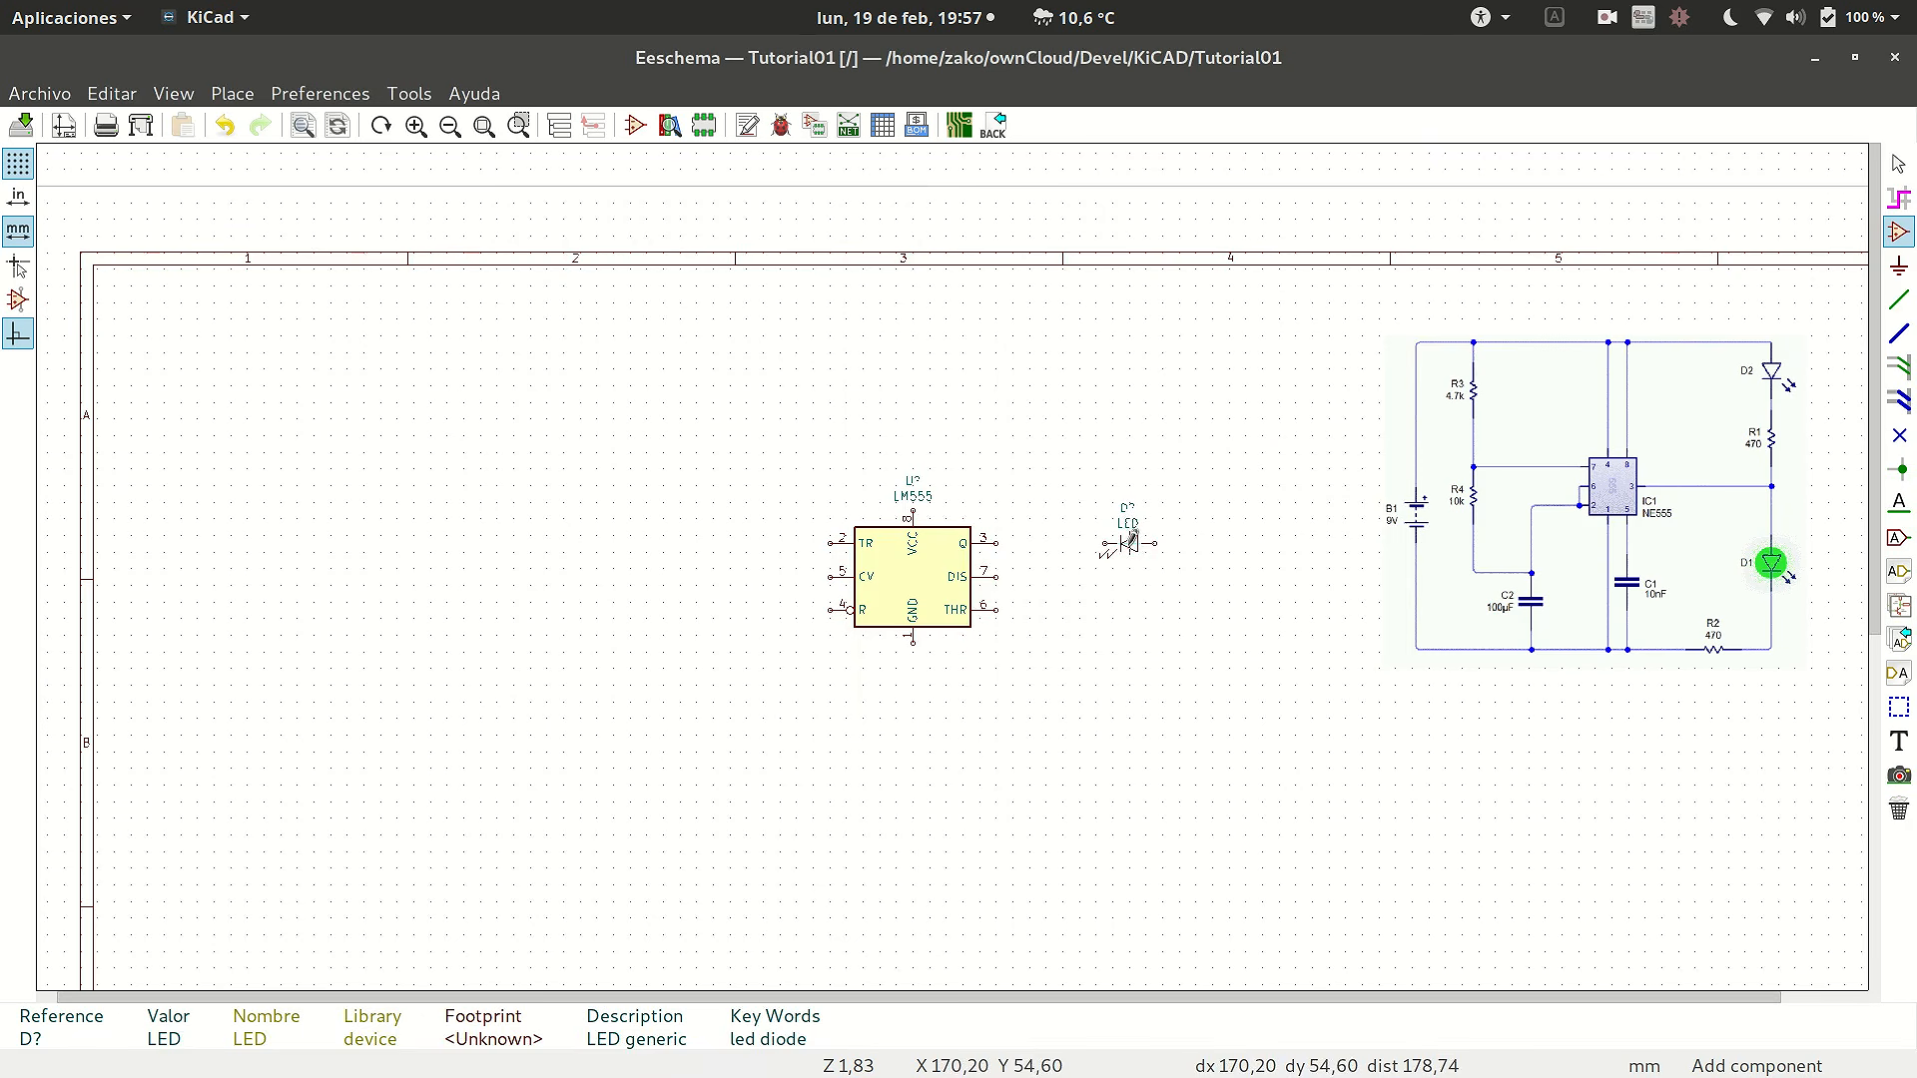
key(r)
key(r)
key(r)
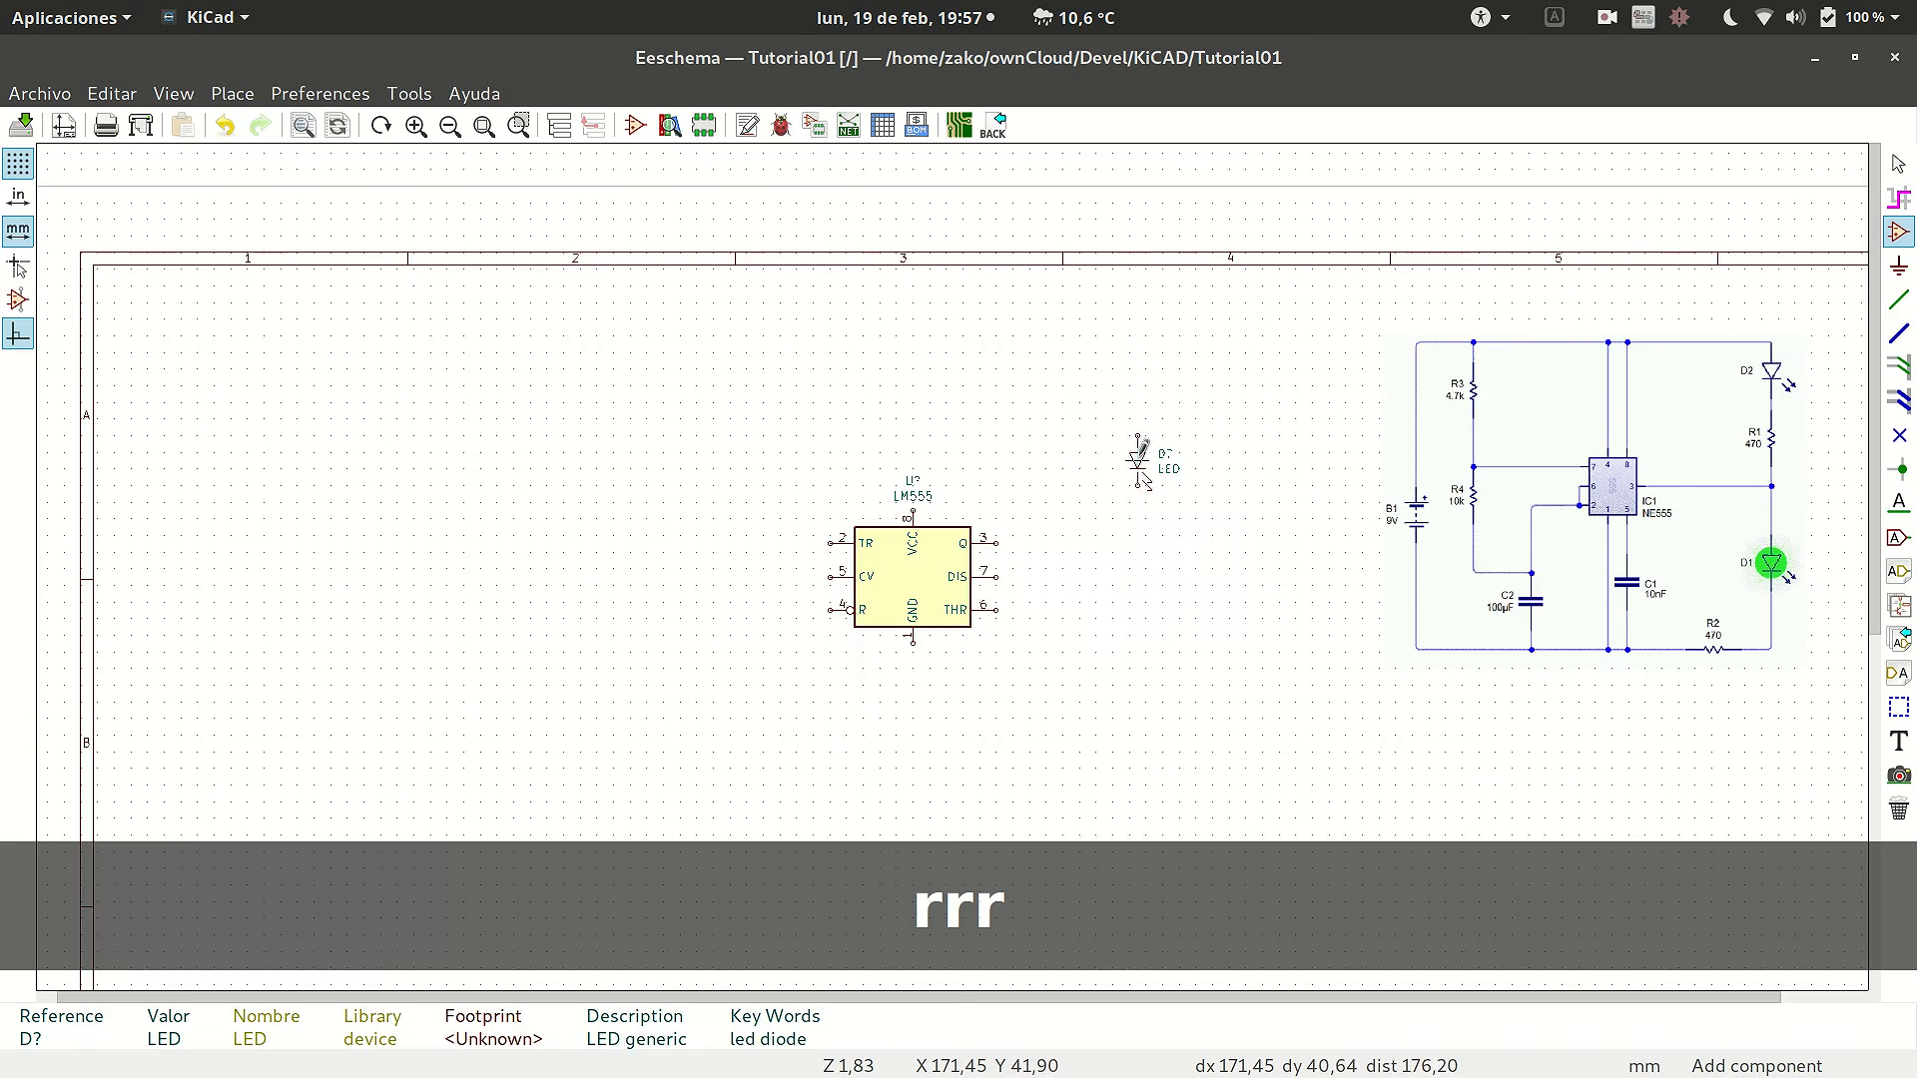
- Try mirroring the LED about its horizontal and vertical axes, flipping it back each time
key(x)
key(x)
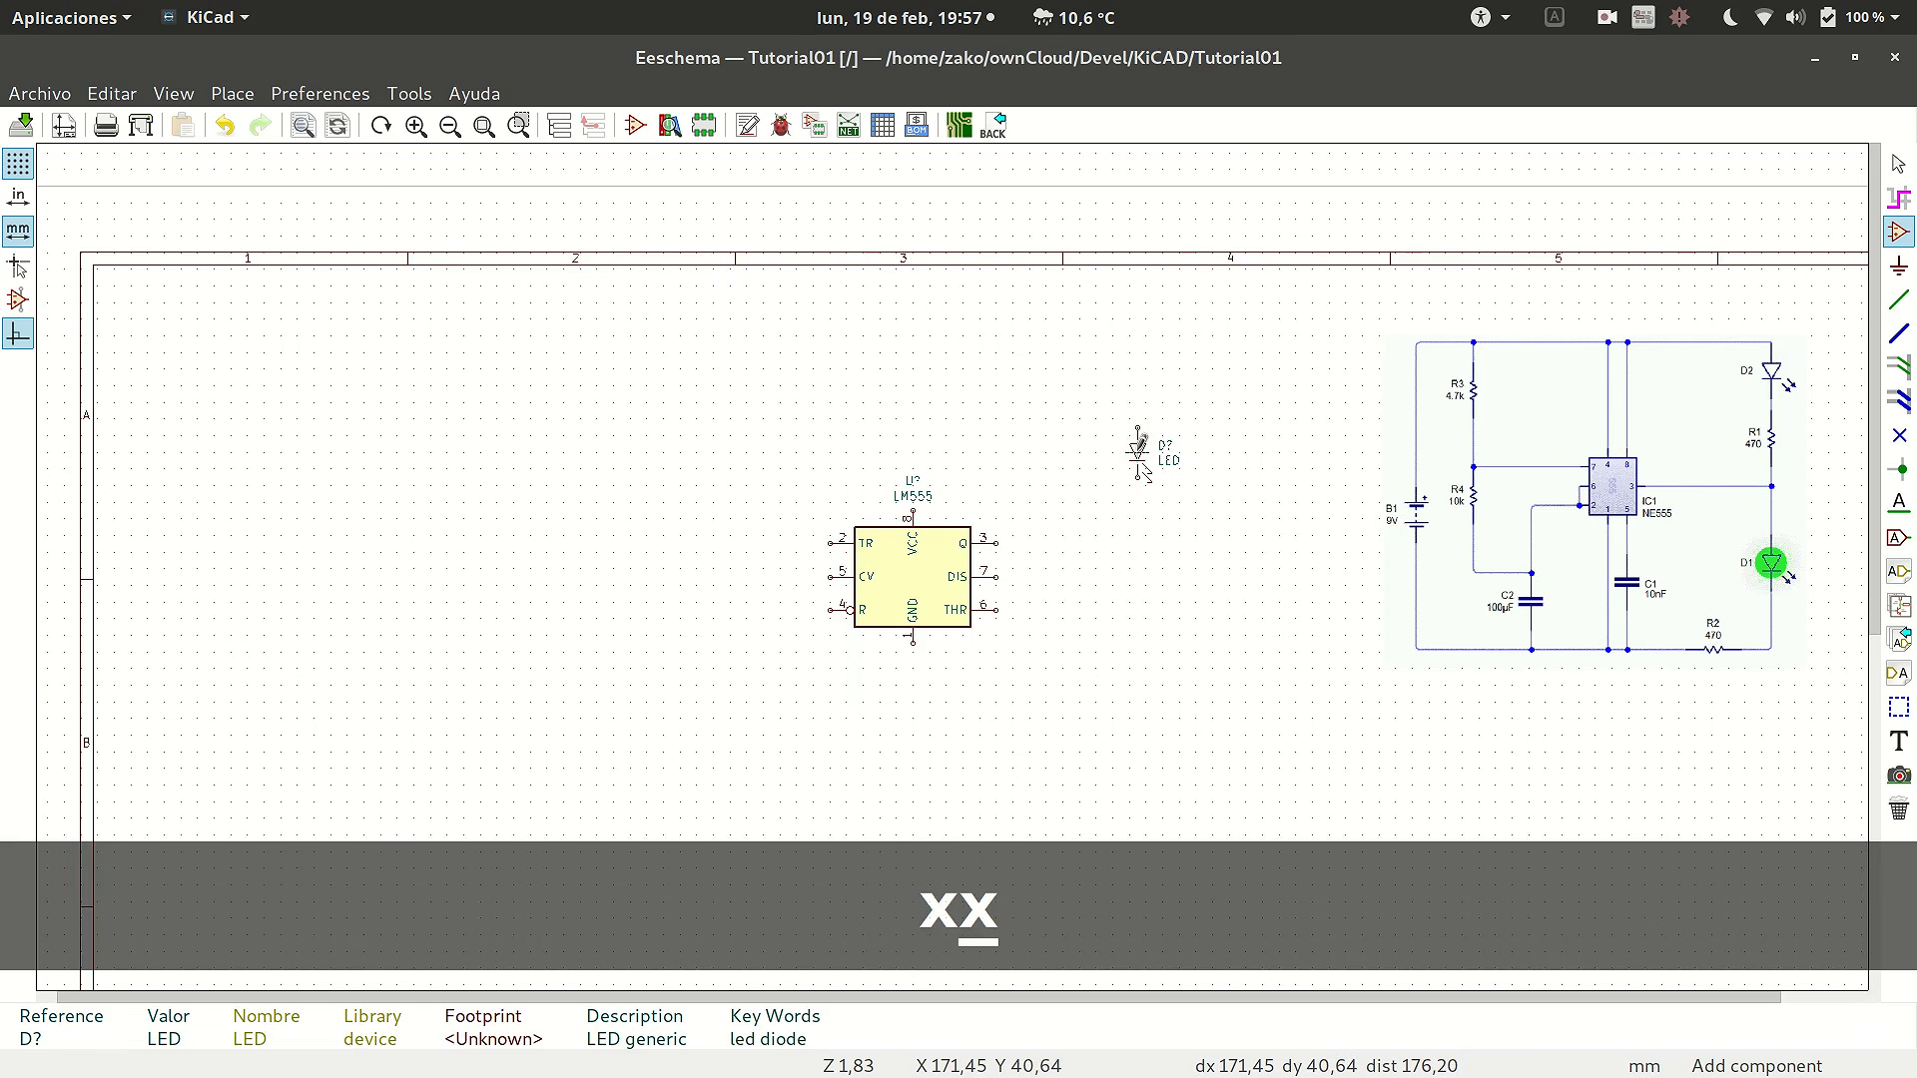
key(y)
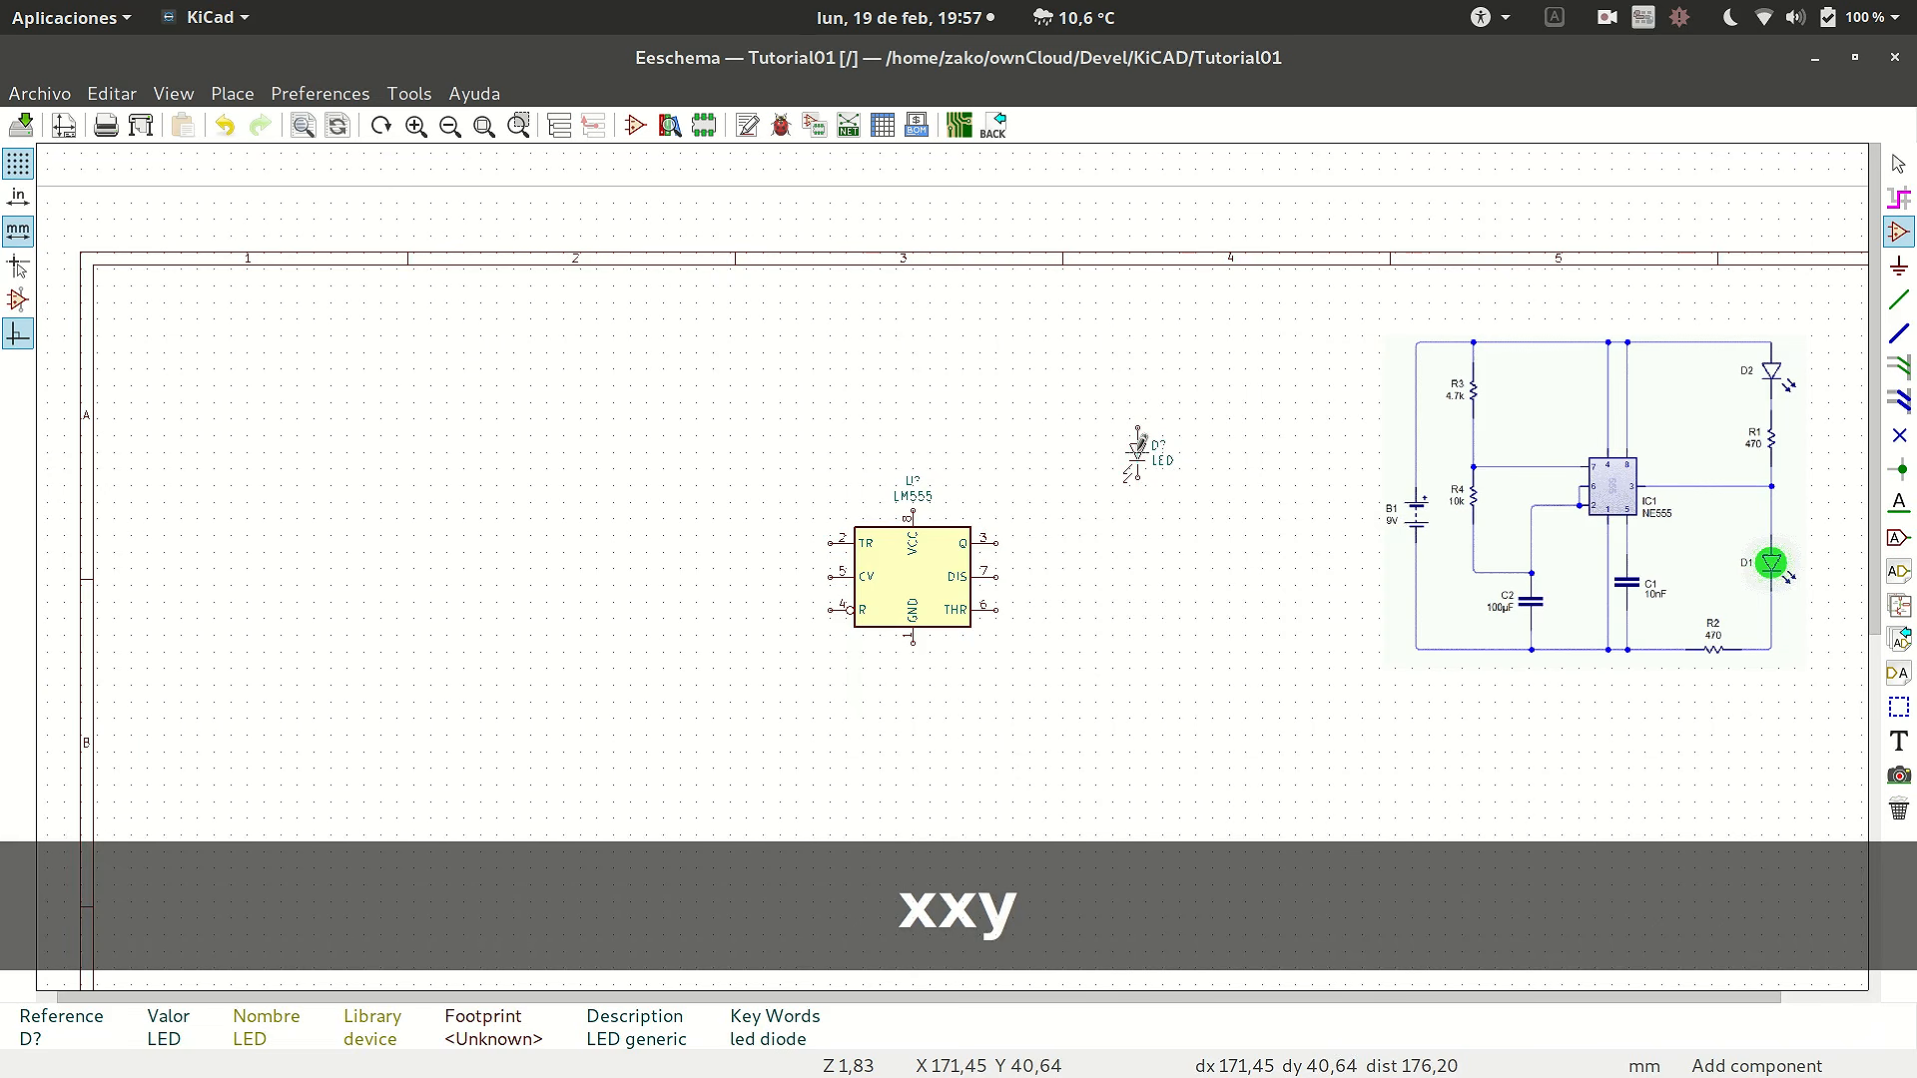
key(y)
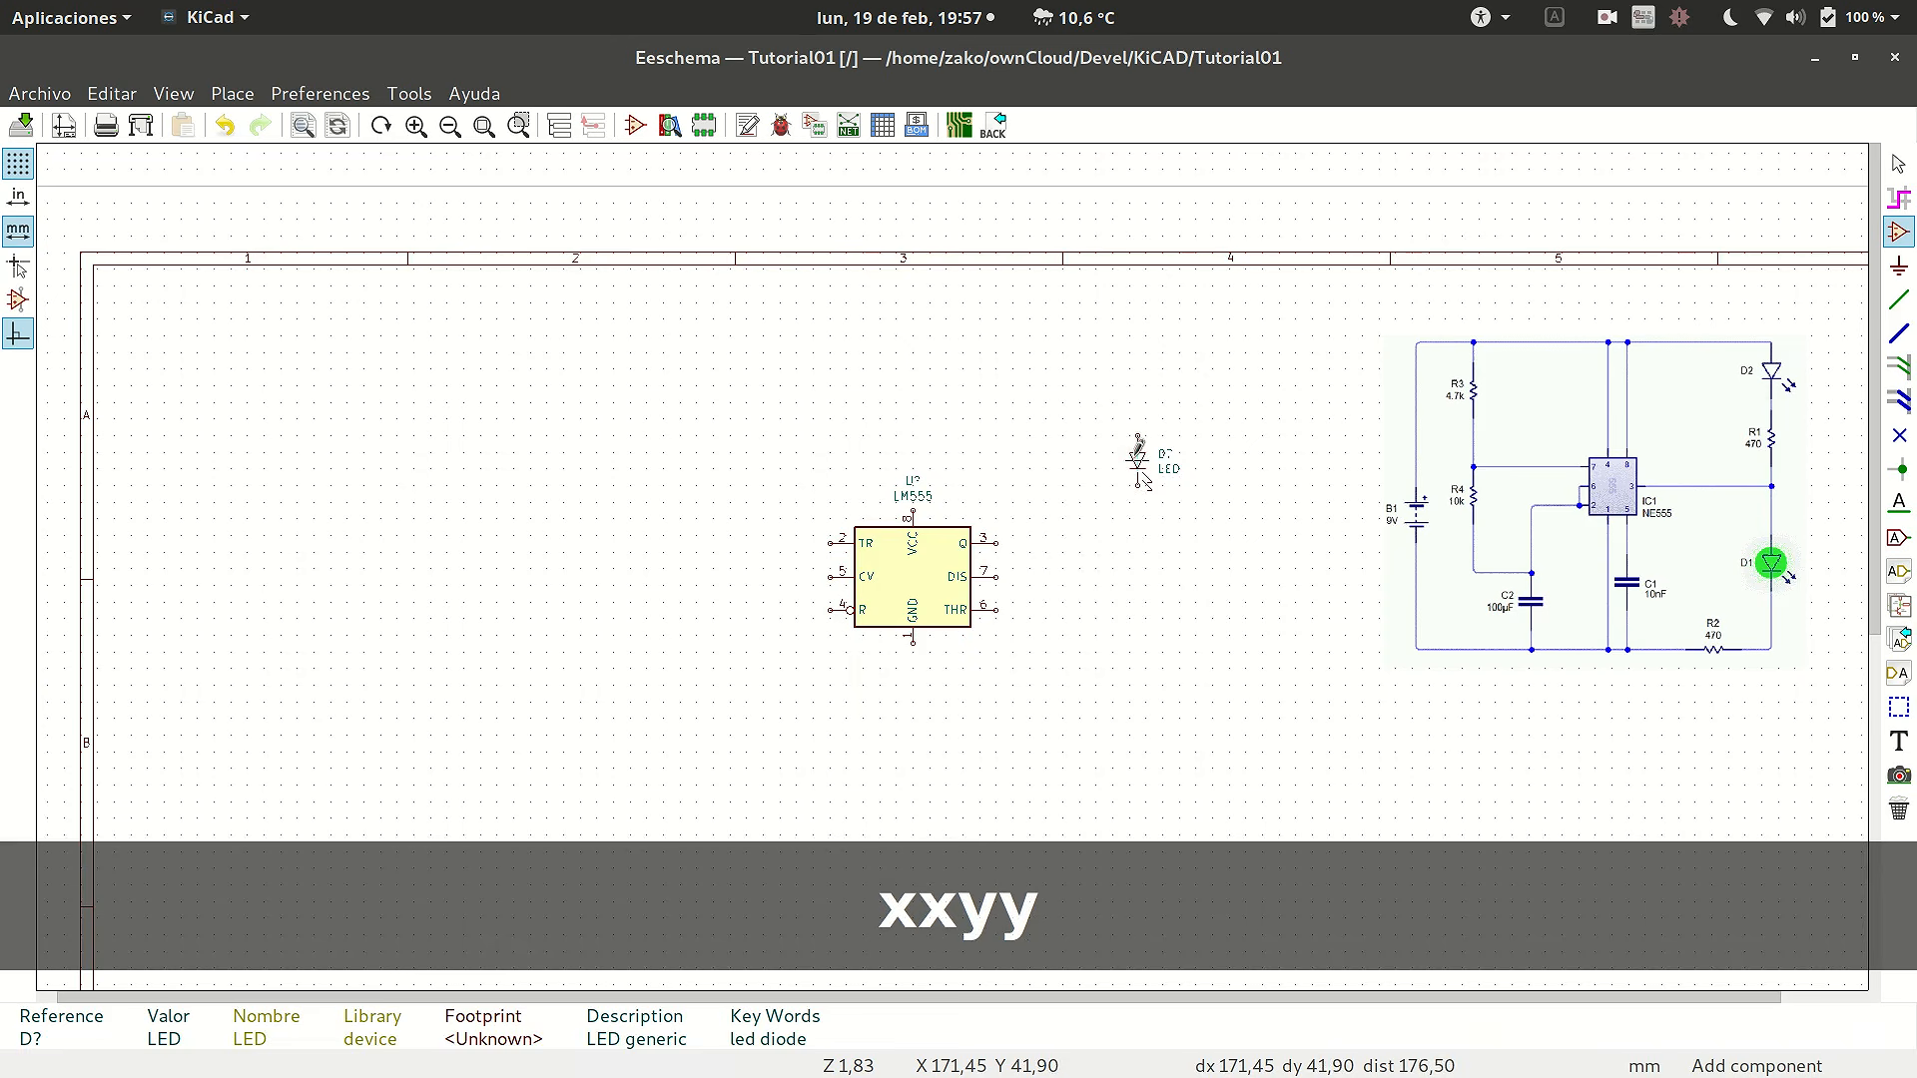
- Place the LED to the right of the timer at about X 171, Y 43 mm and put a copy directly below it
click(1139, 470)
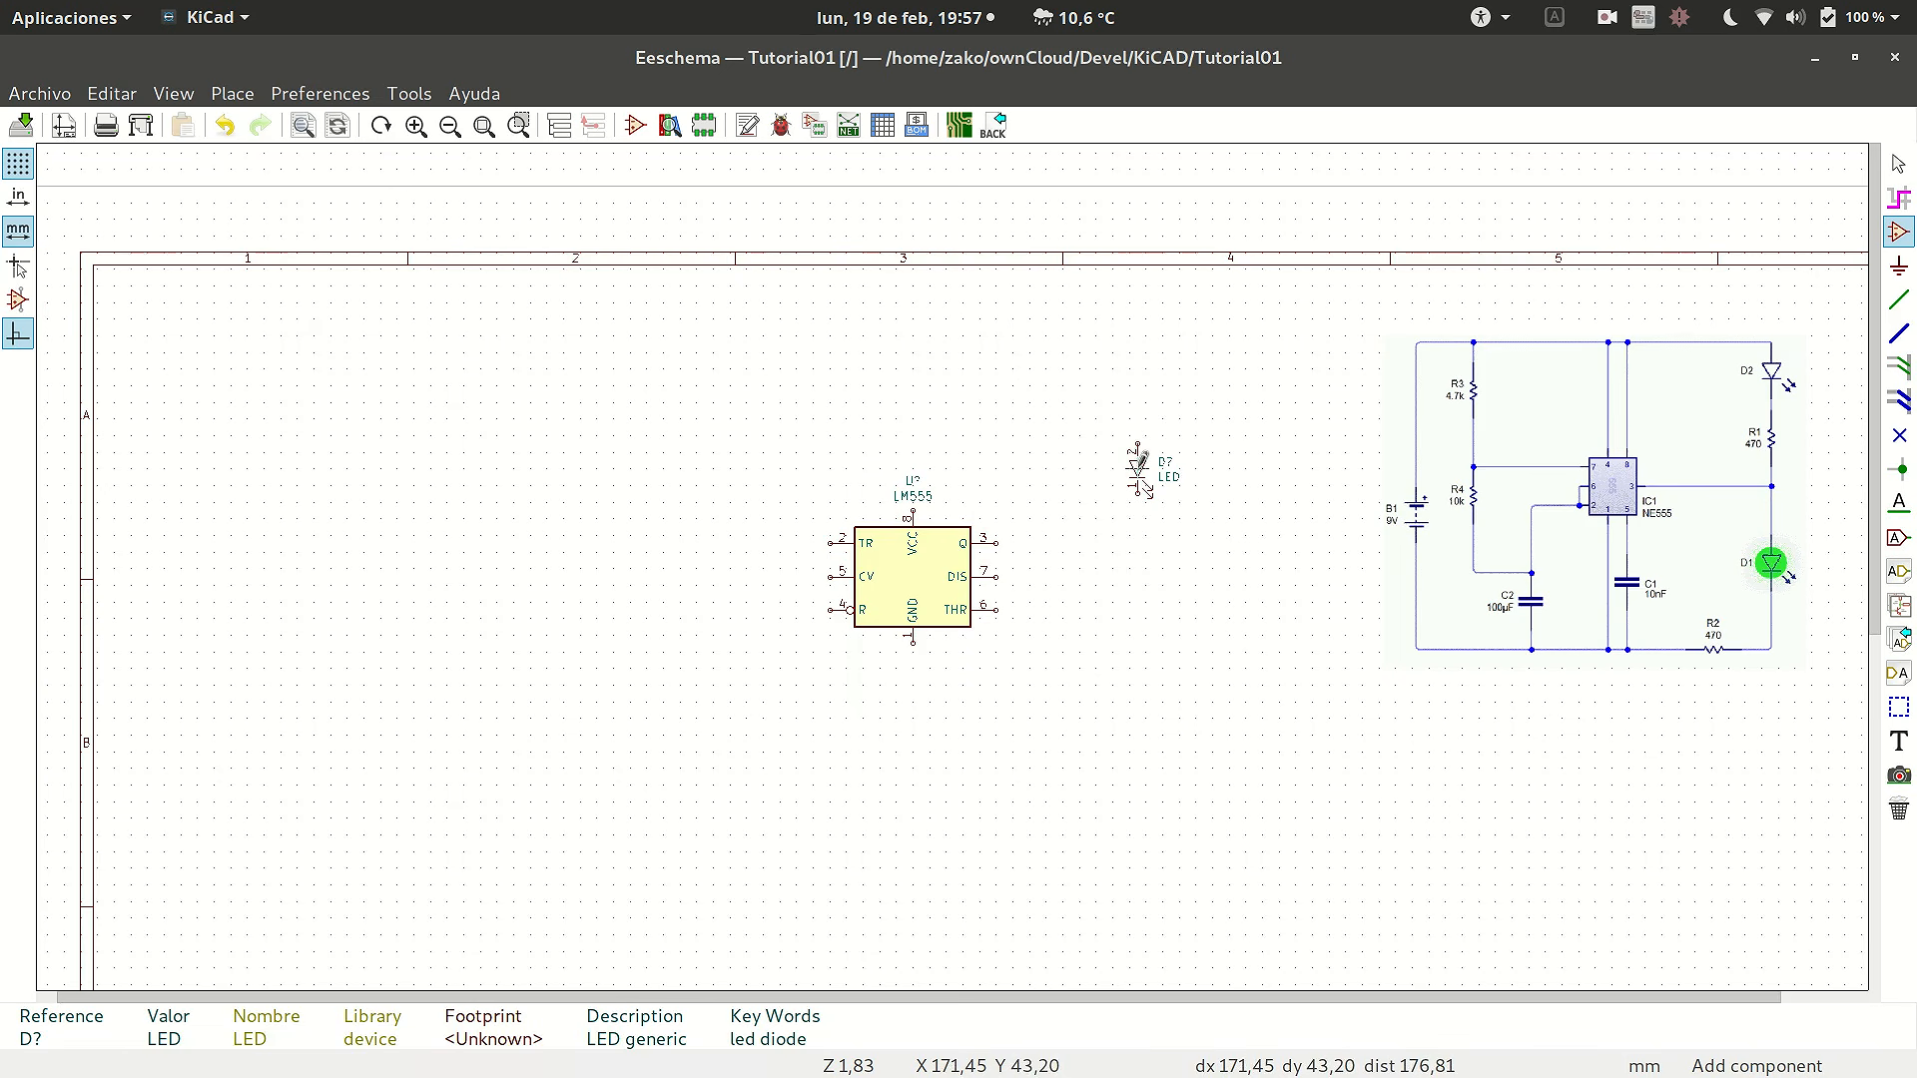
key(c)
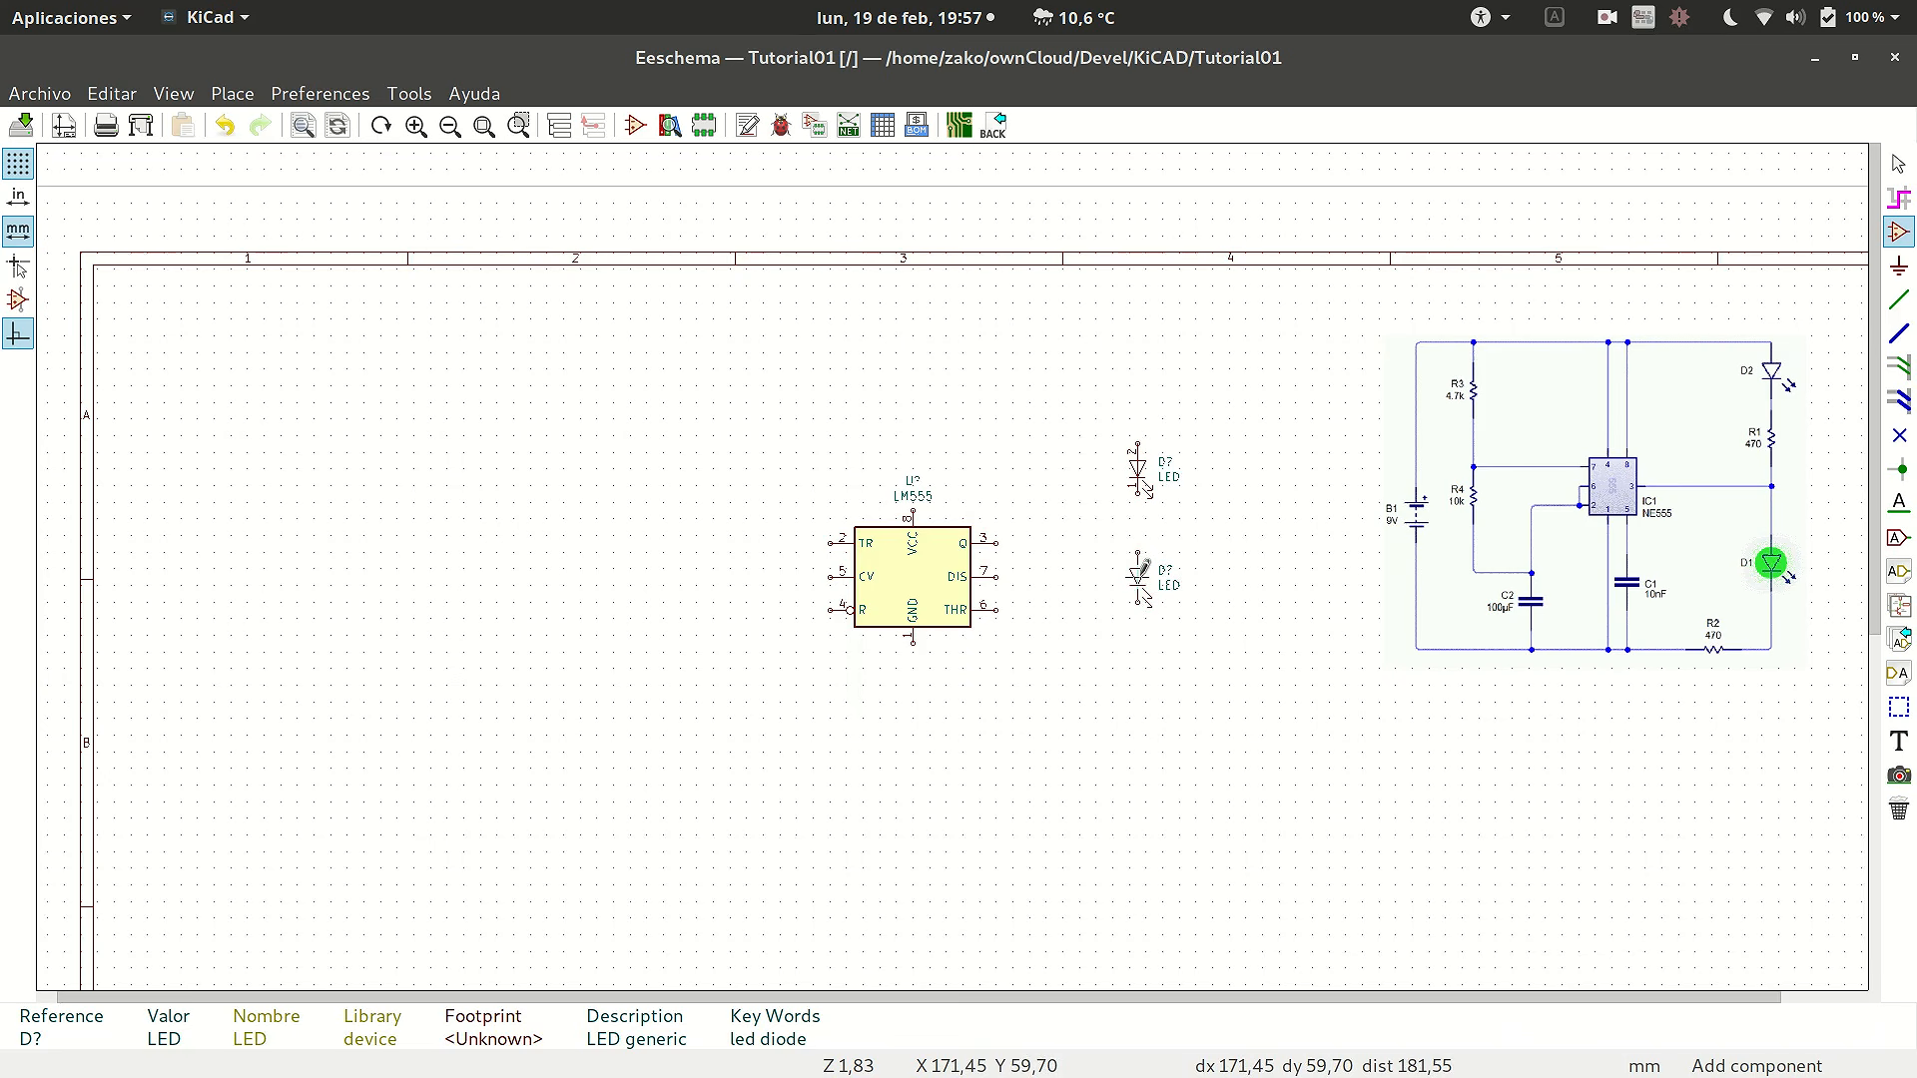
click(1139, 608)
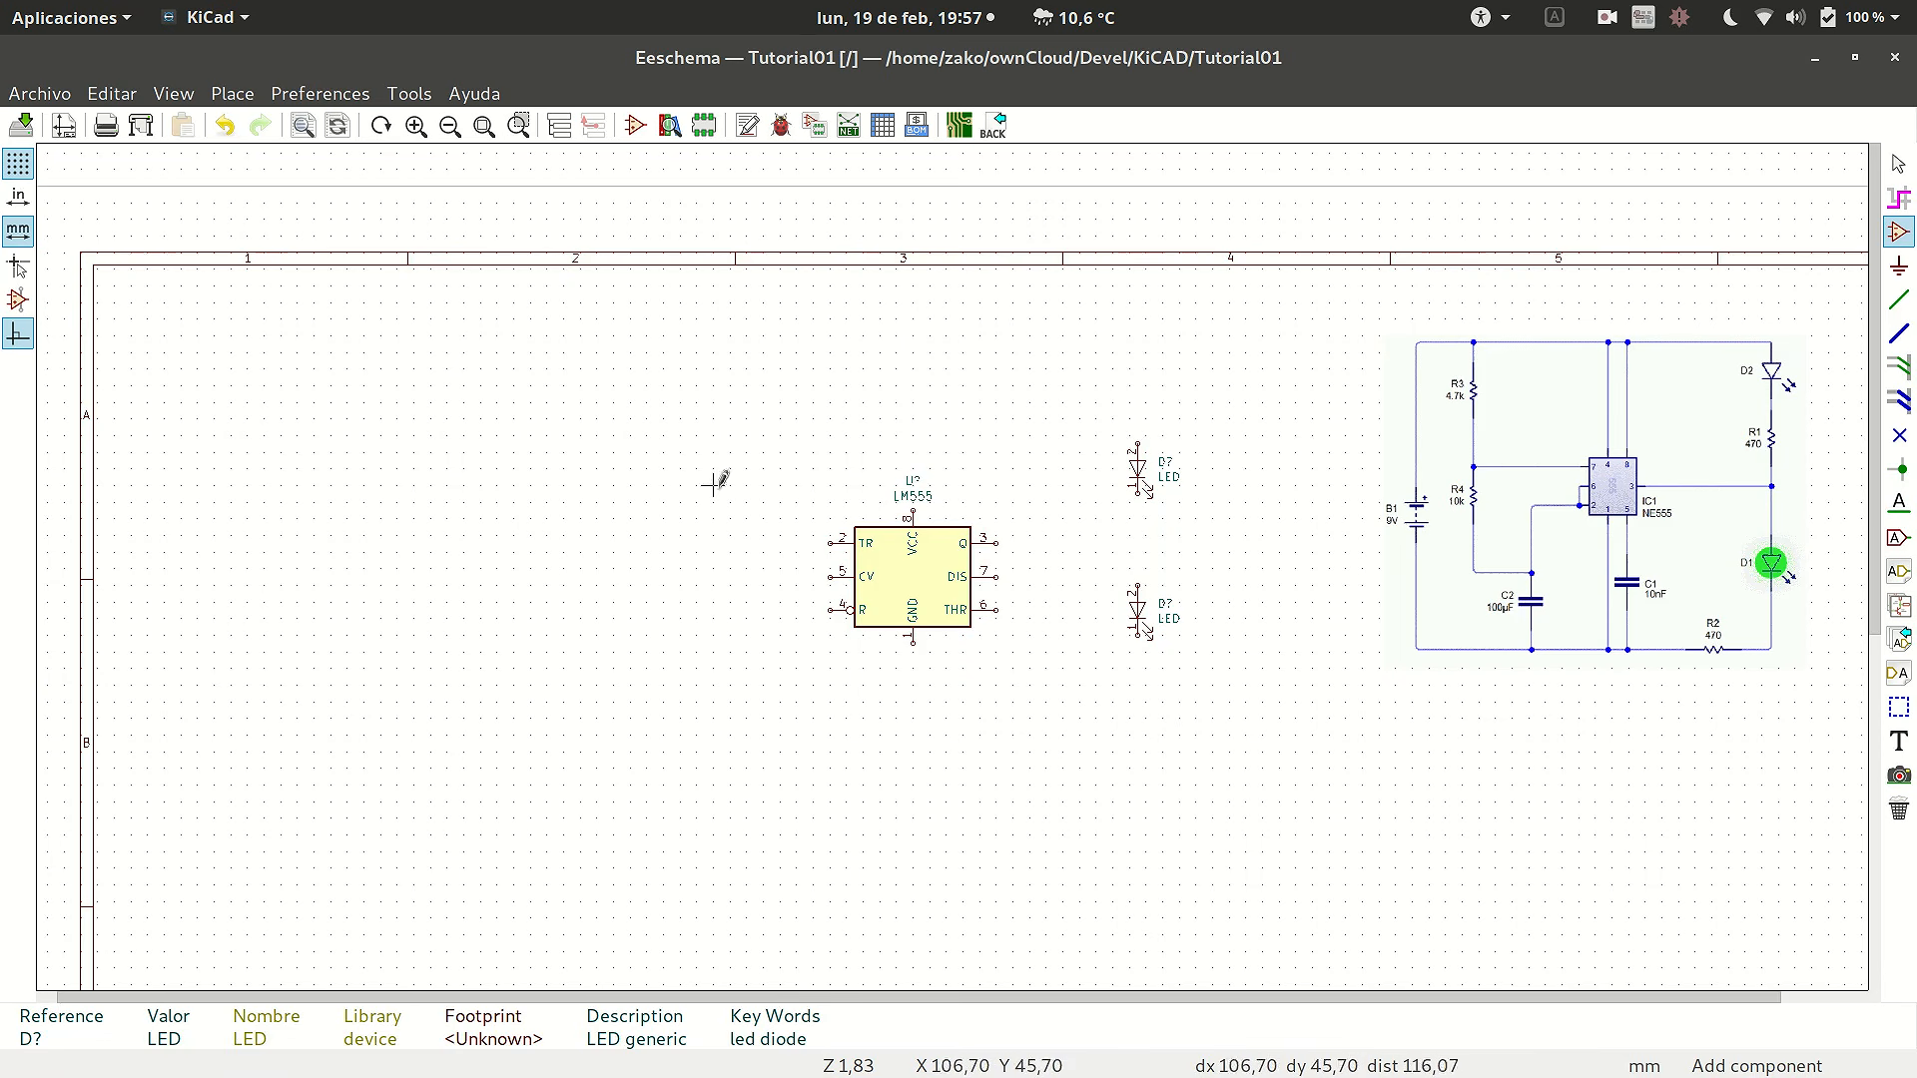
- Search the symbols for res and place the resistor R above and left of the timer at about X 107, Y 37 mm
text(a)
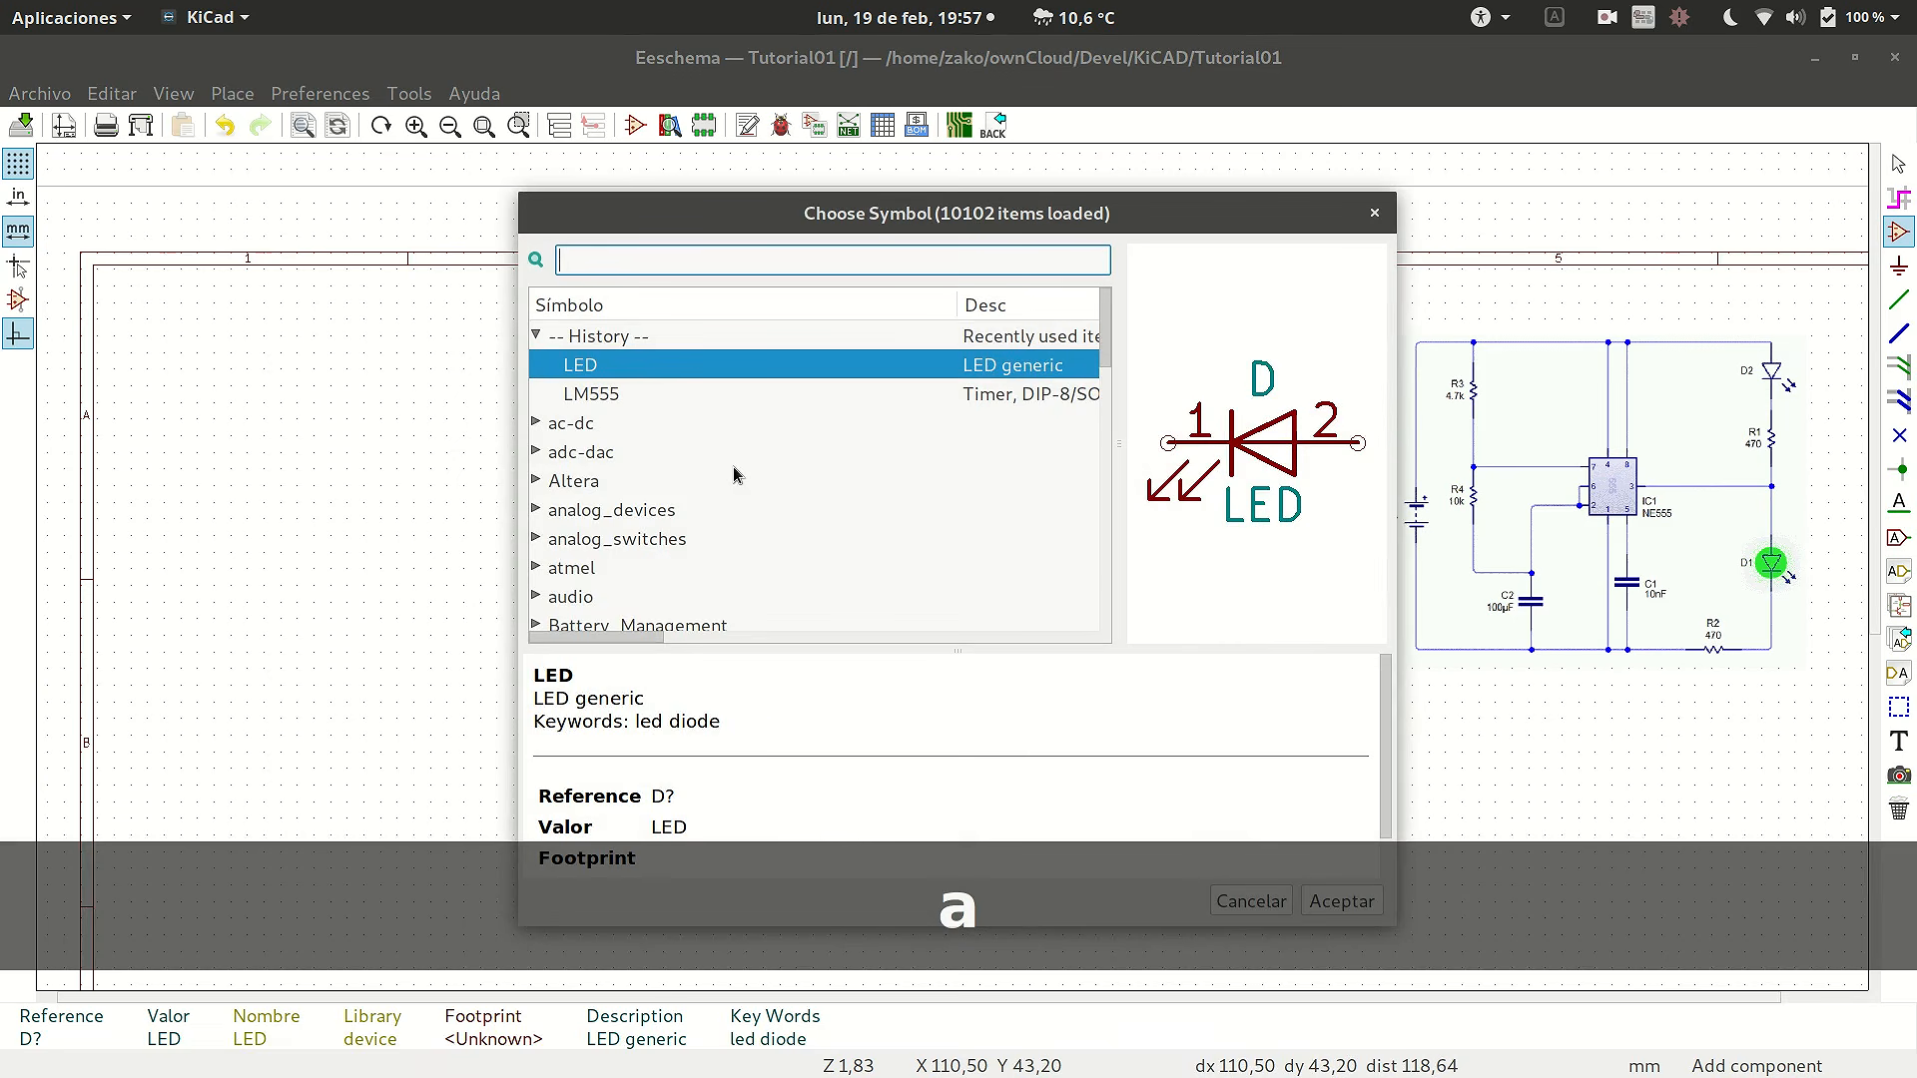
text(res)
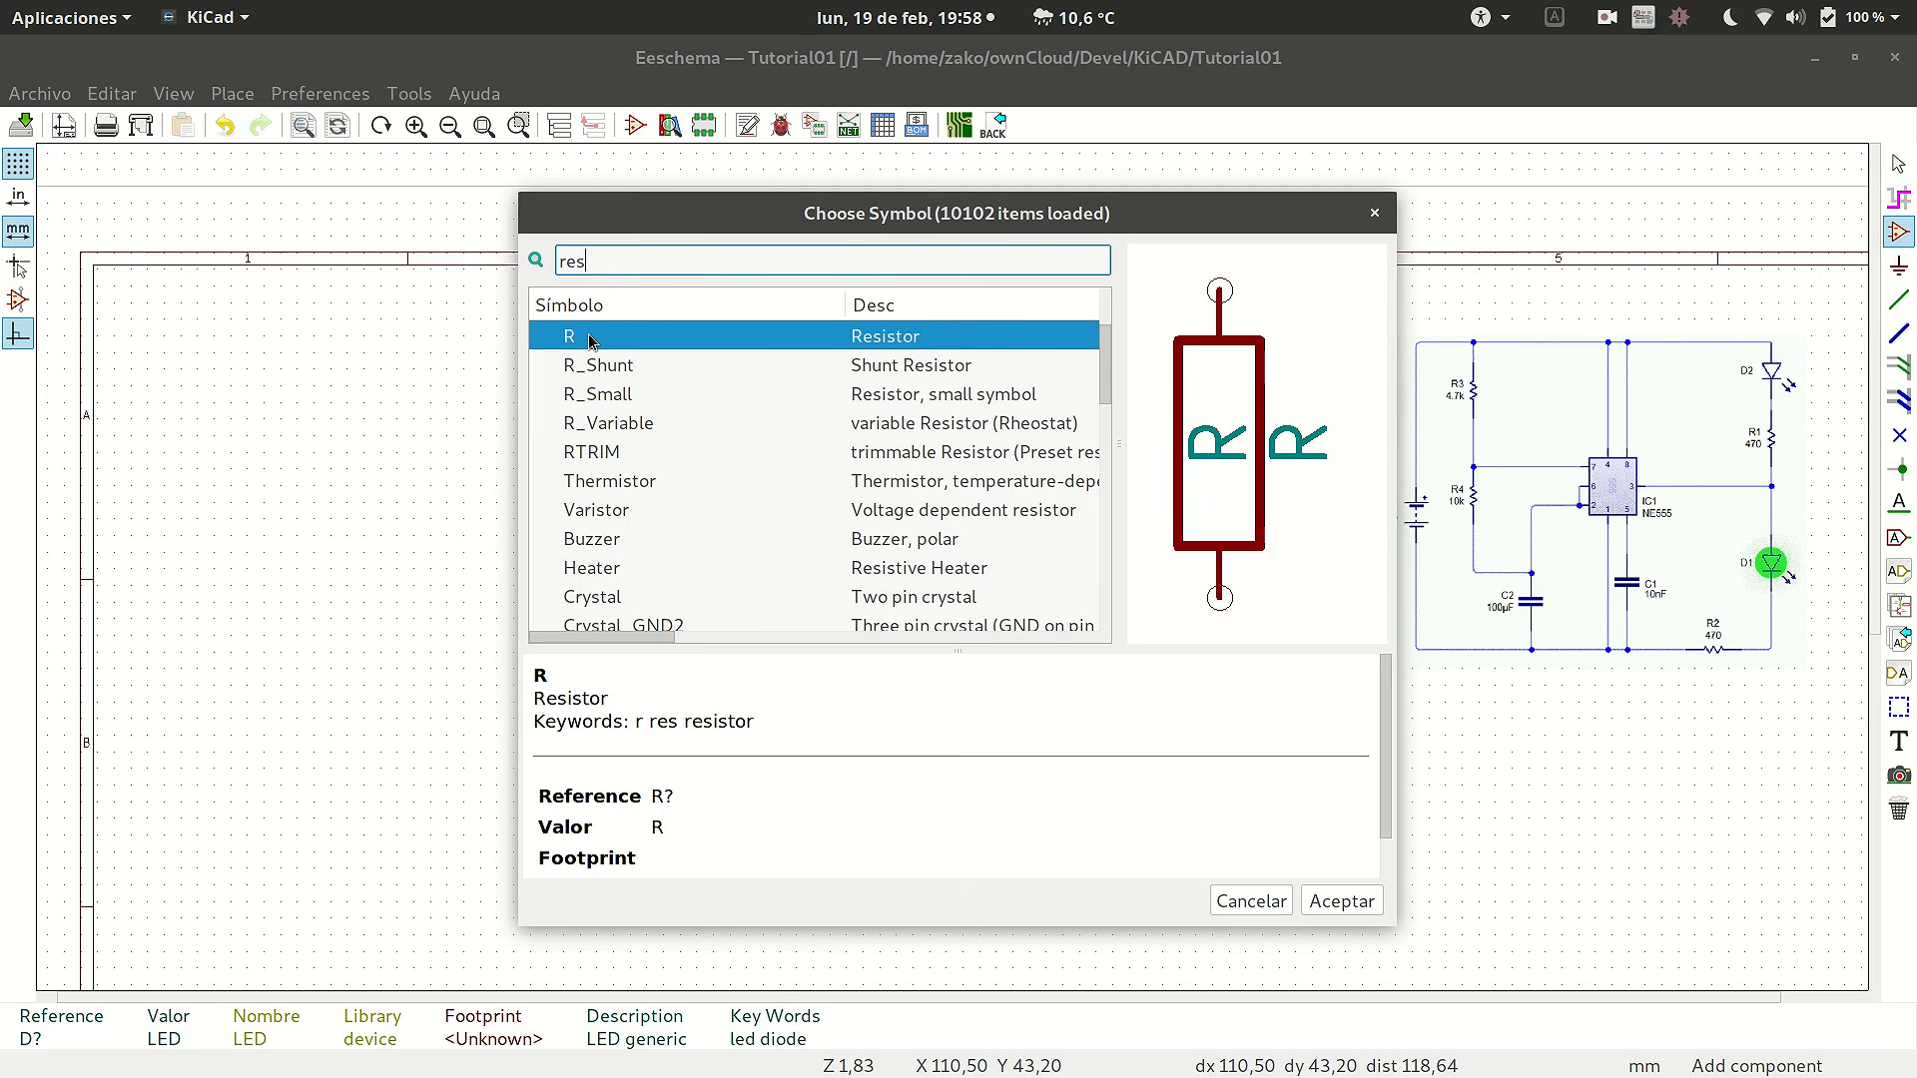
click(595, 343)
double_click(595, 343)
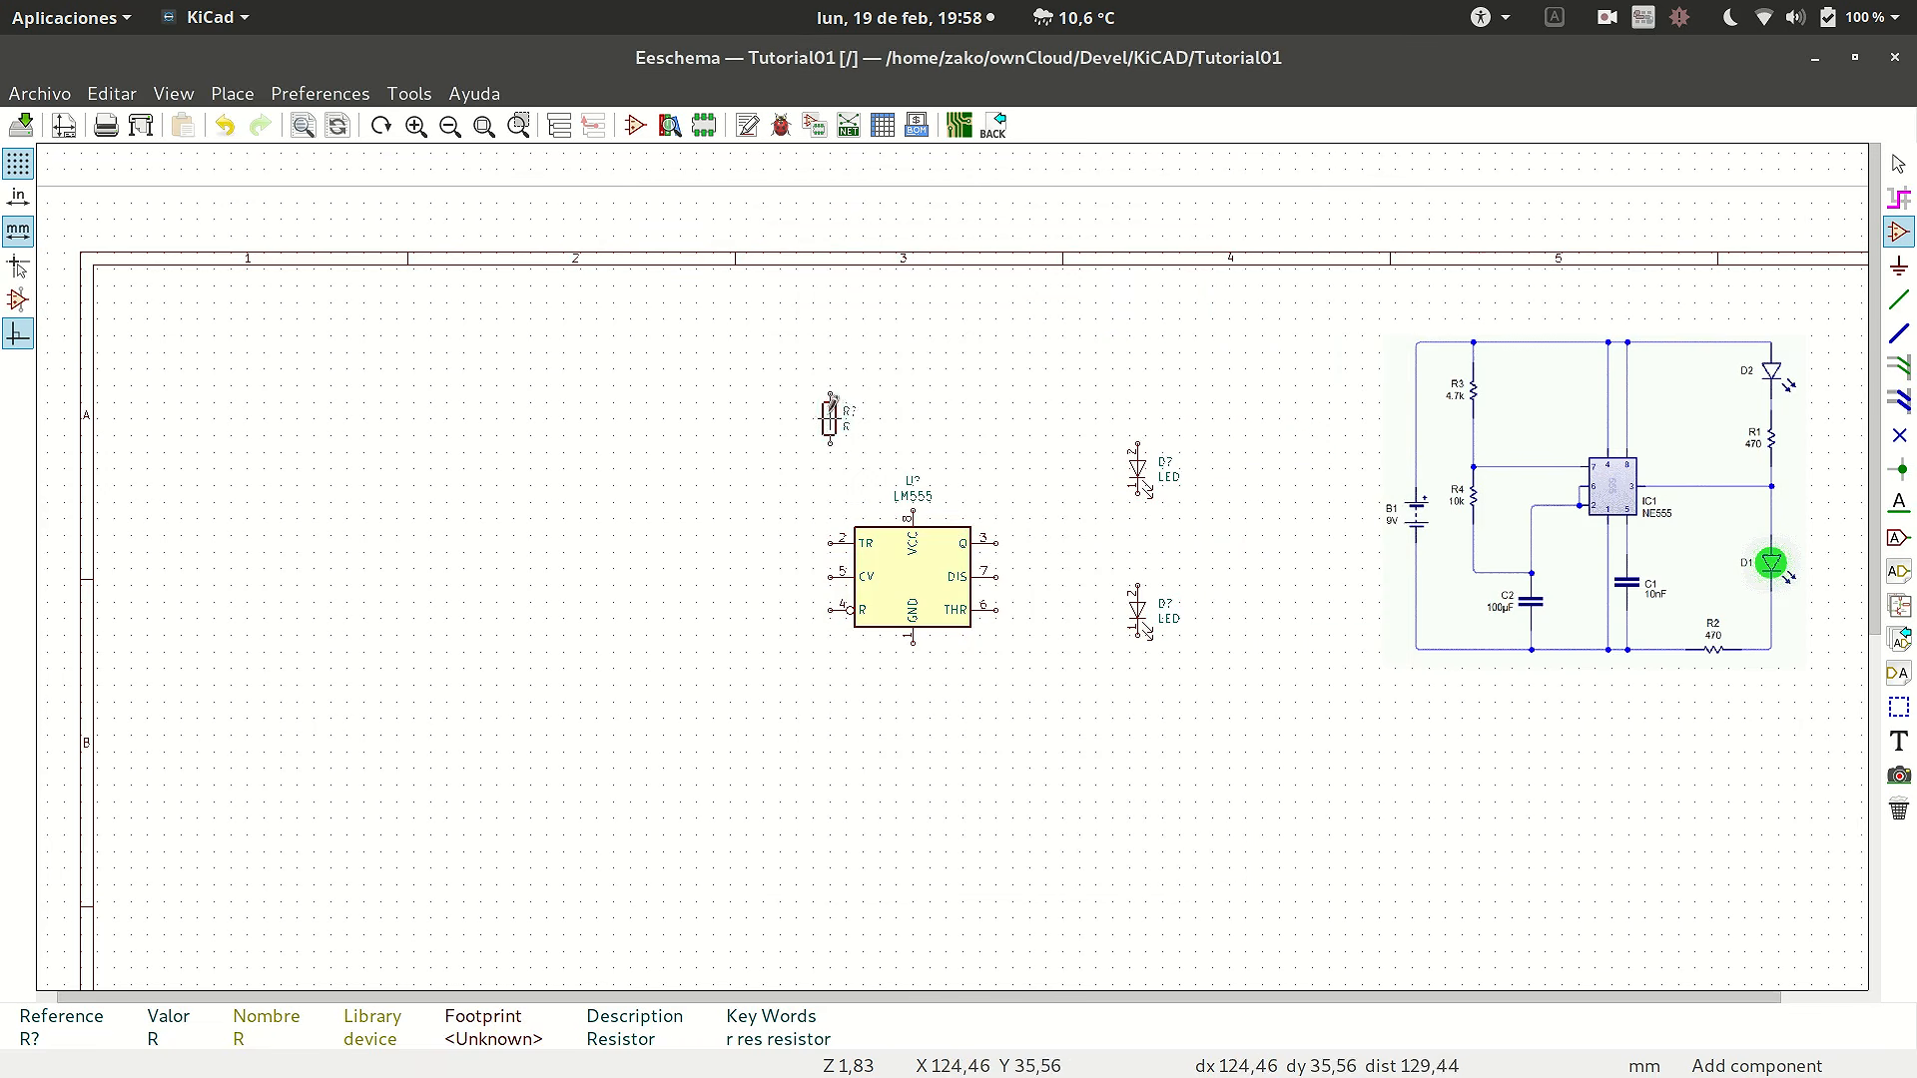
click(715, 425)
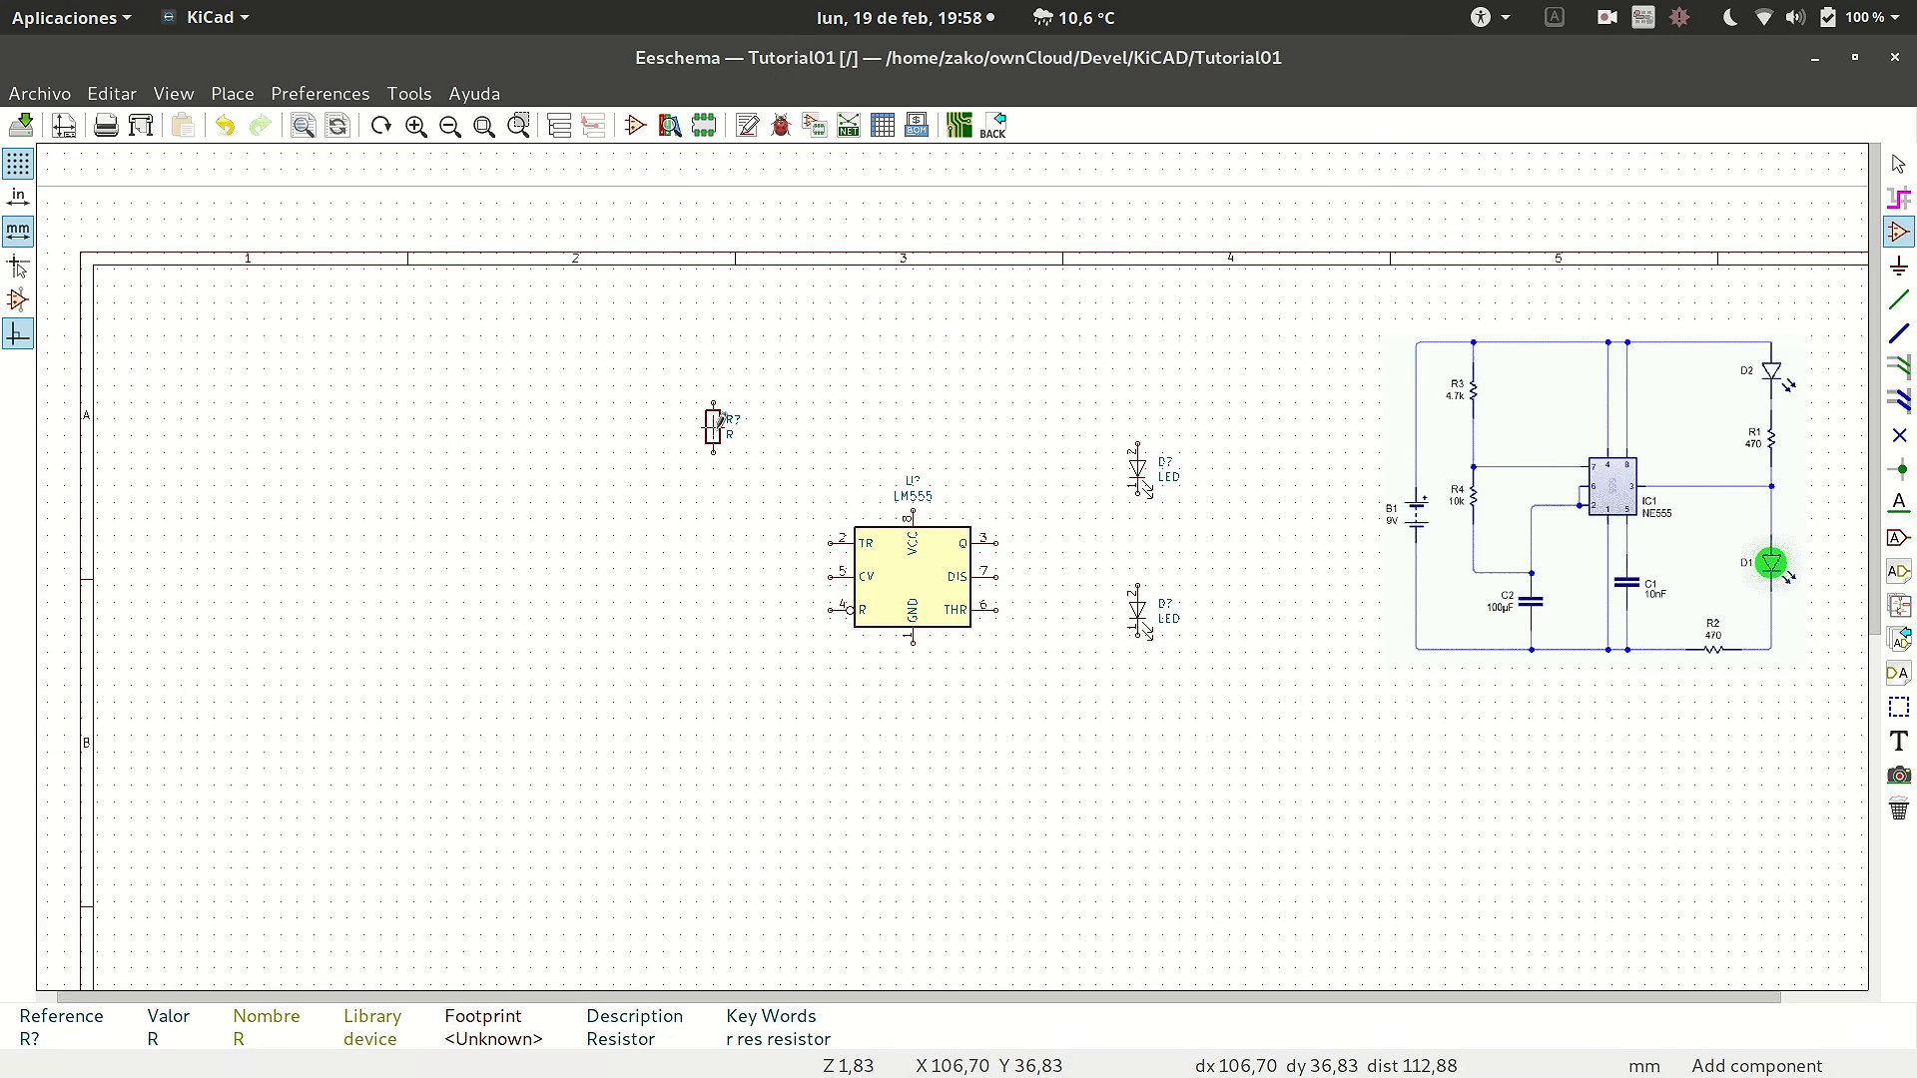
- Copy the resistor three times: directly below the first one, between the LEDs slightly to their right, and below the lower LED
key(c)
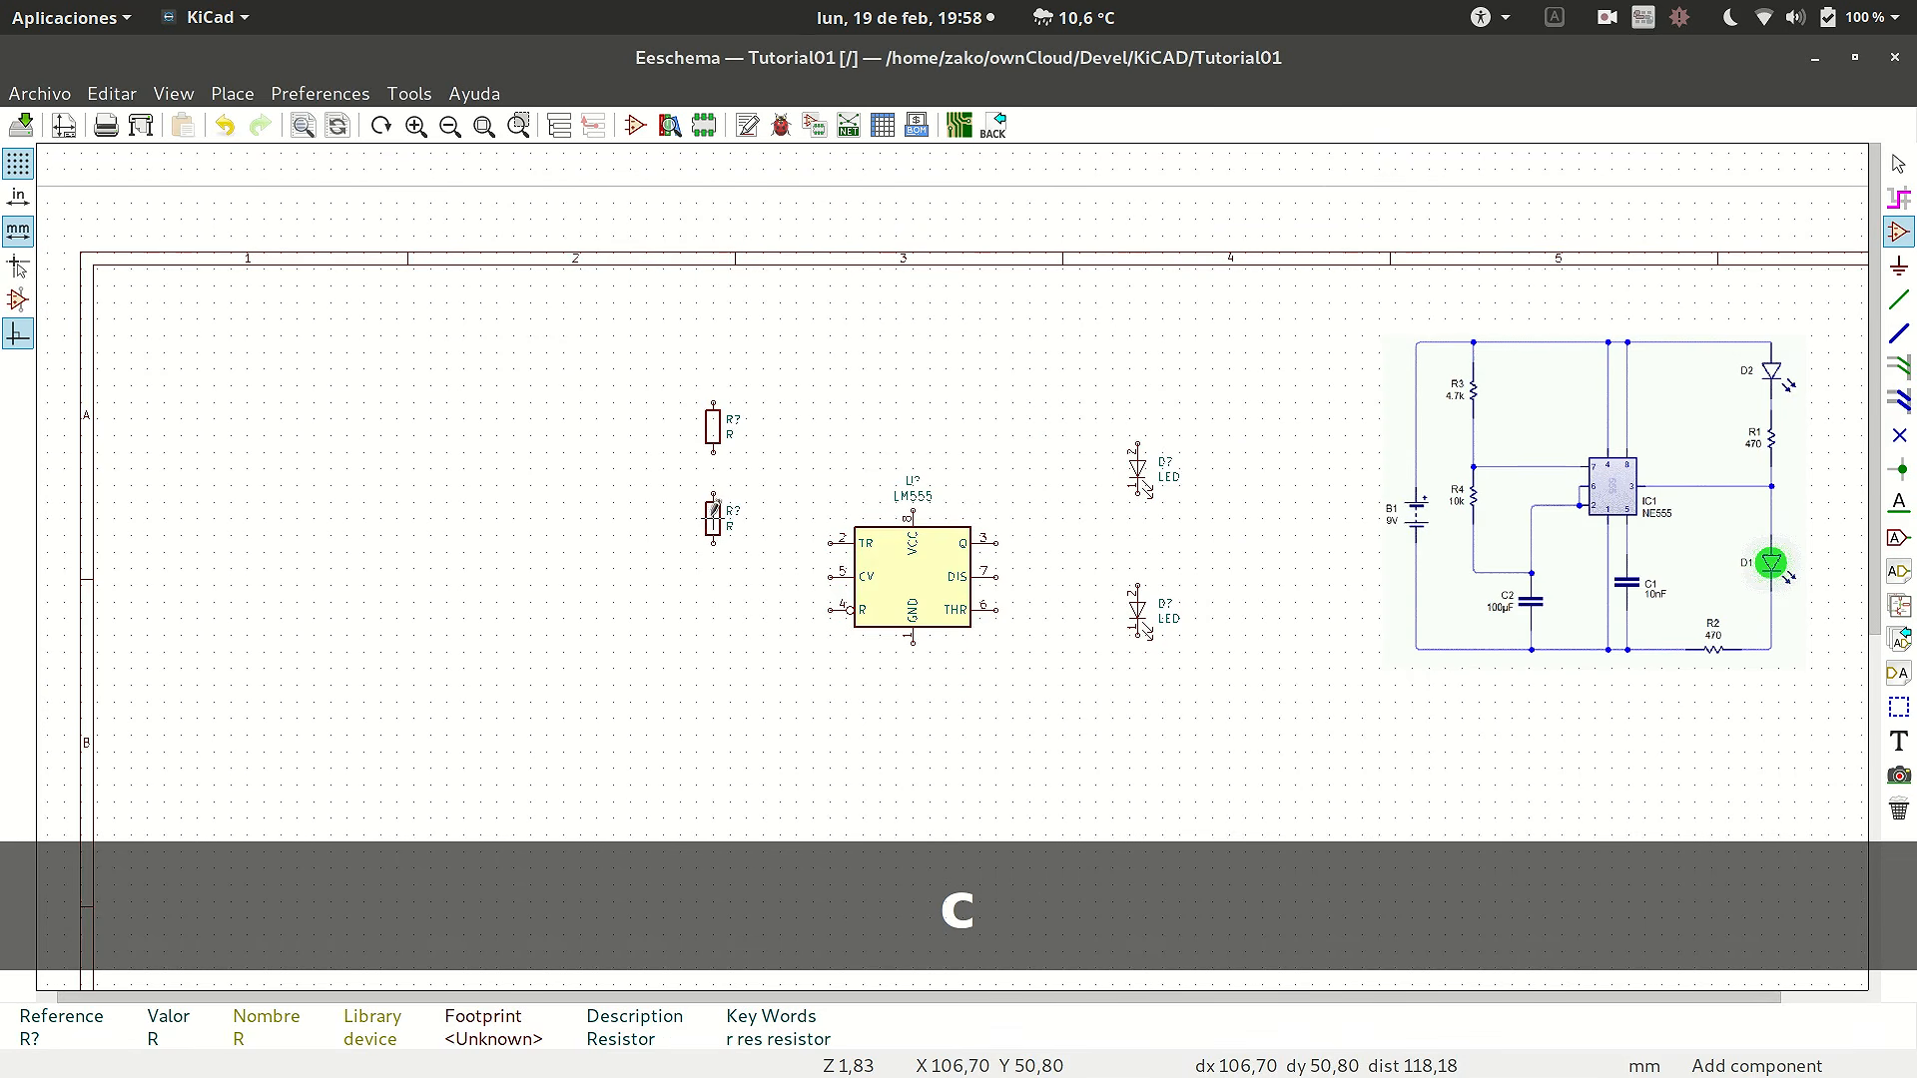
click(713, 515)
key(c)
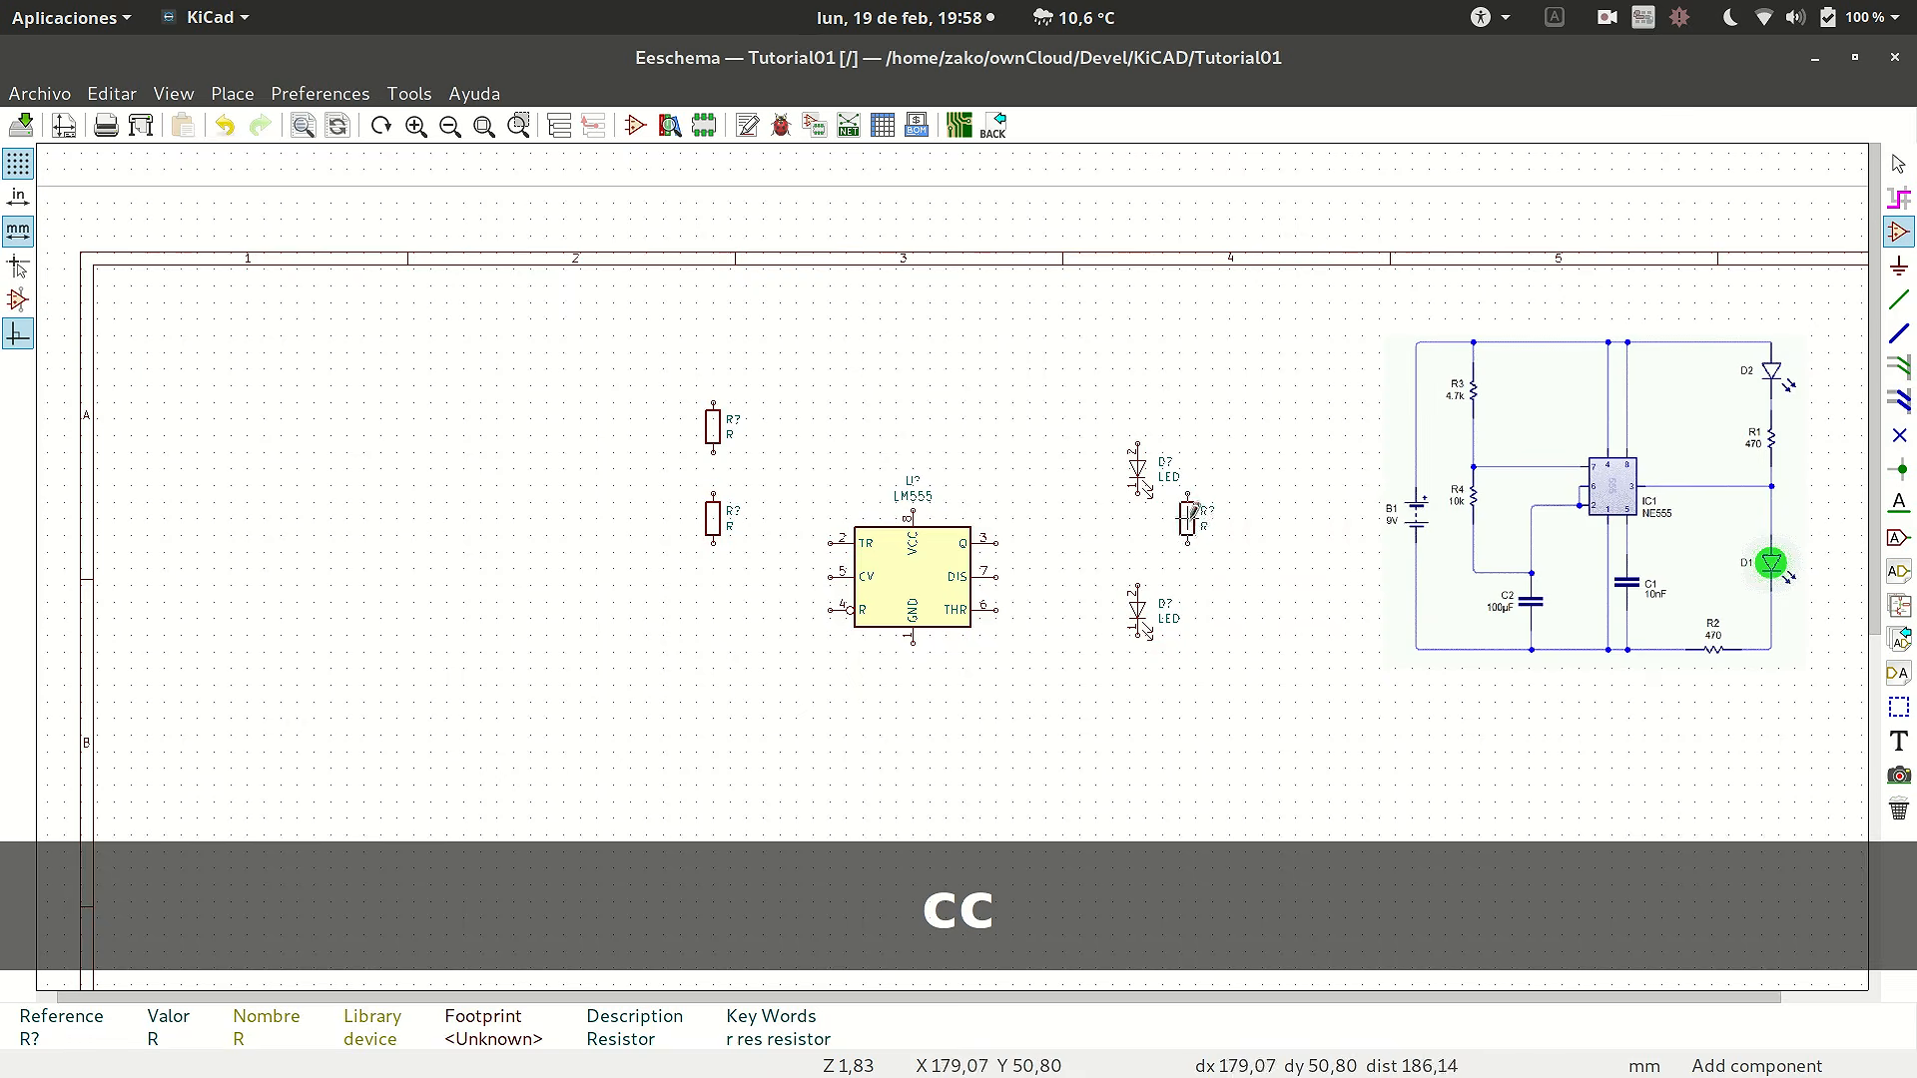
click(1212, 515)
key(c)
click(1204, 700)
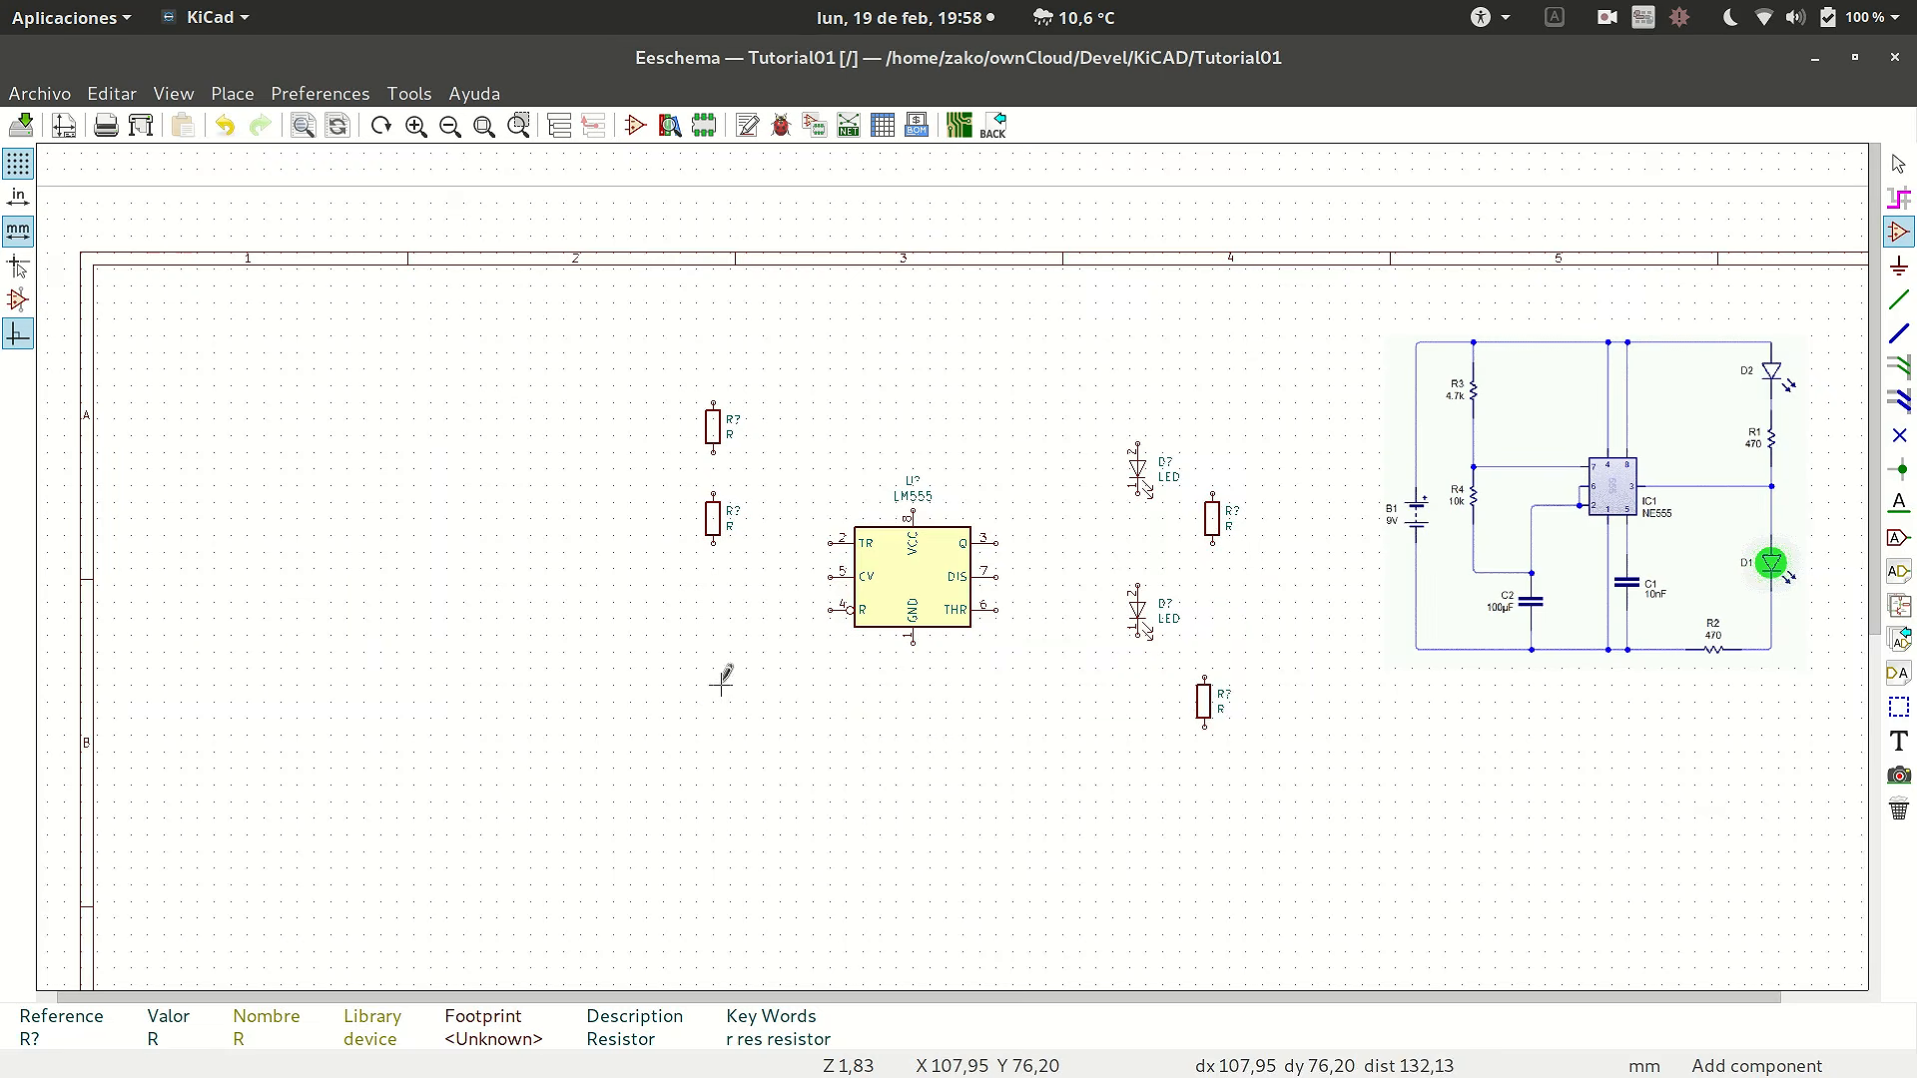
- Place the unpolarized capacitor C below and left of the timer at about X 110, Y 80 mm, and put a copy to its right
key(a)
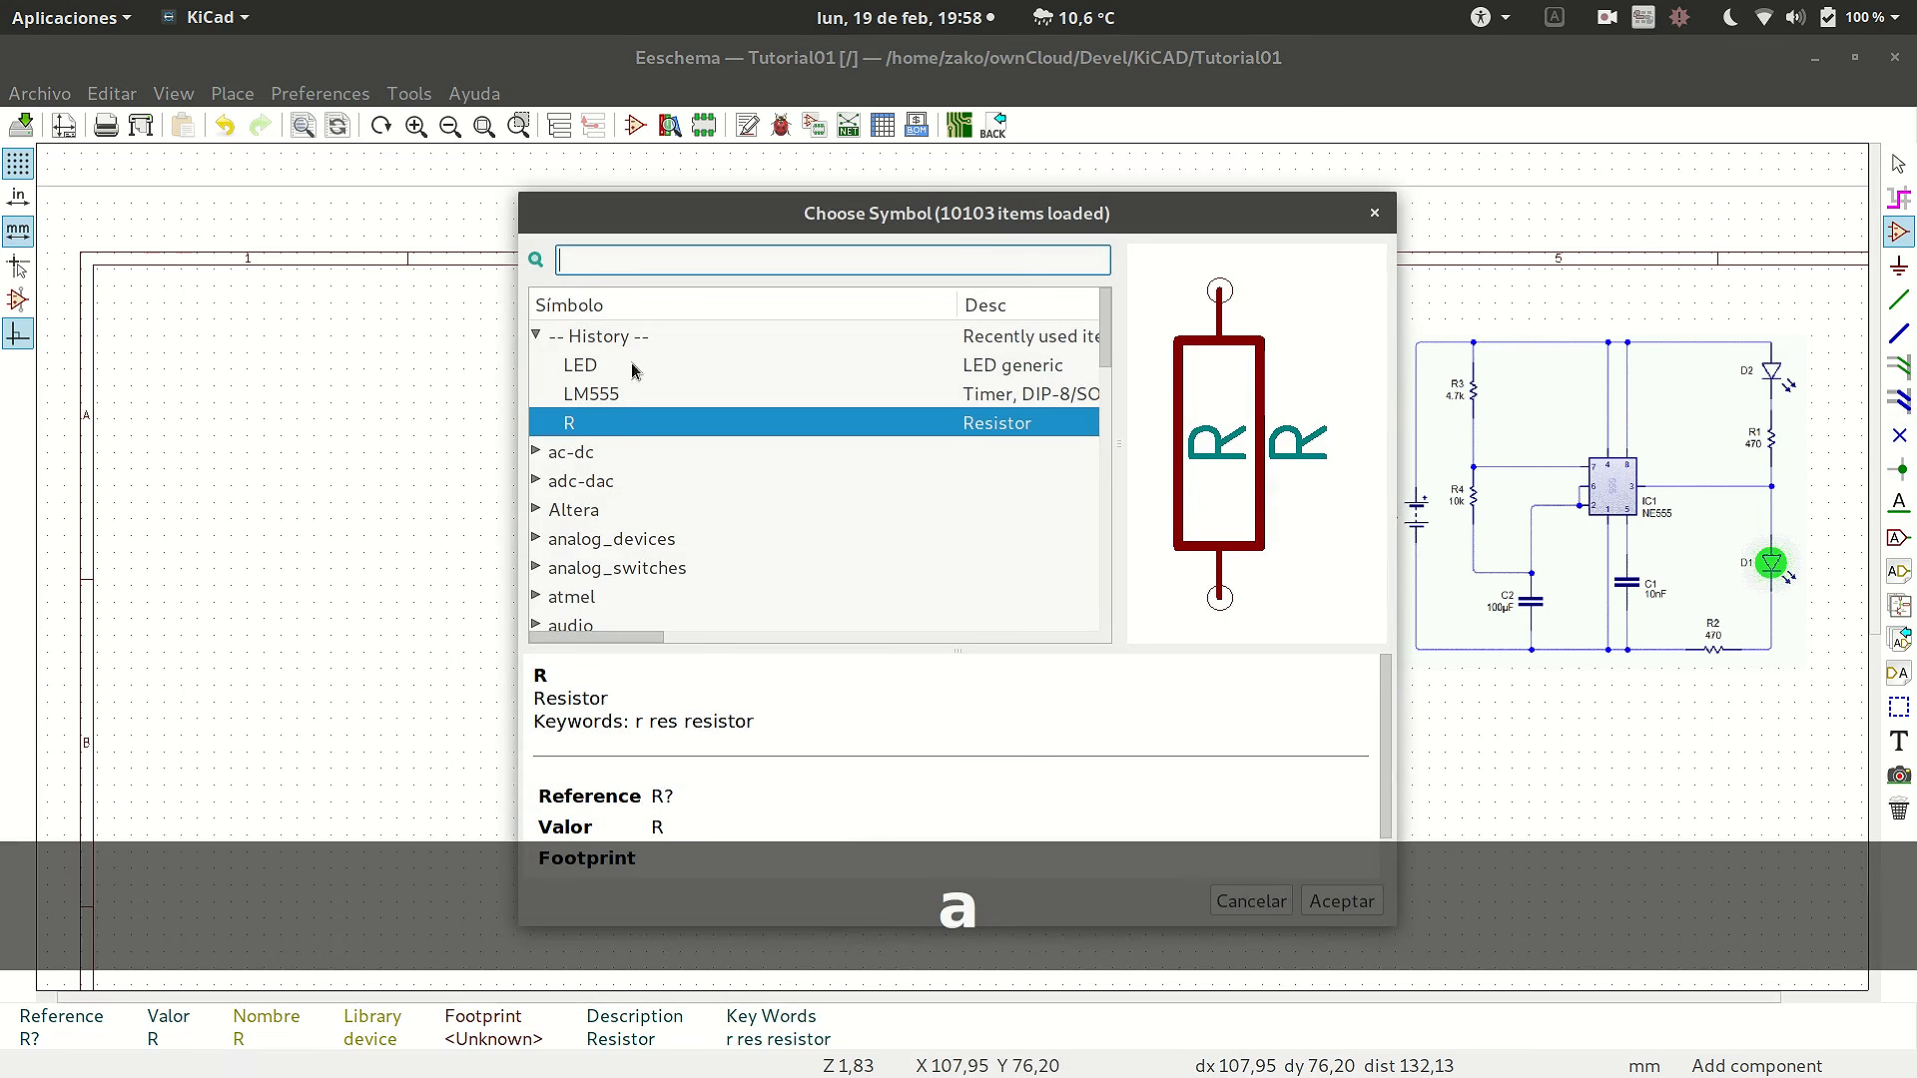
text(c)
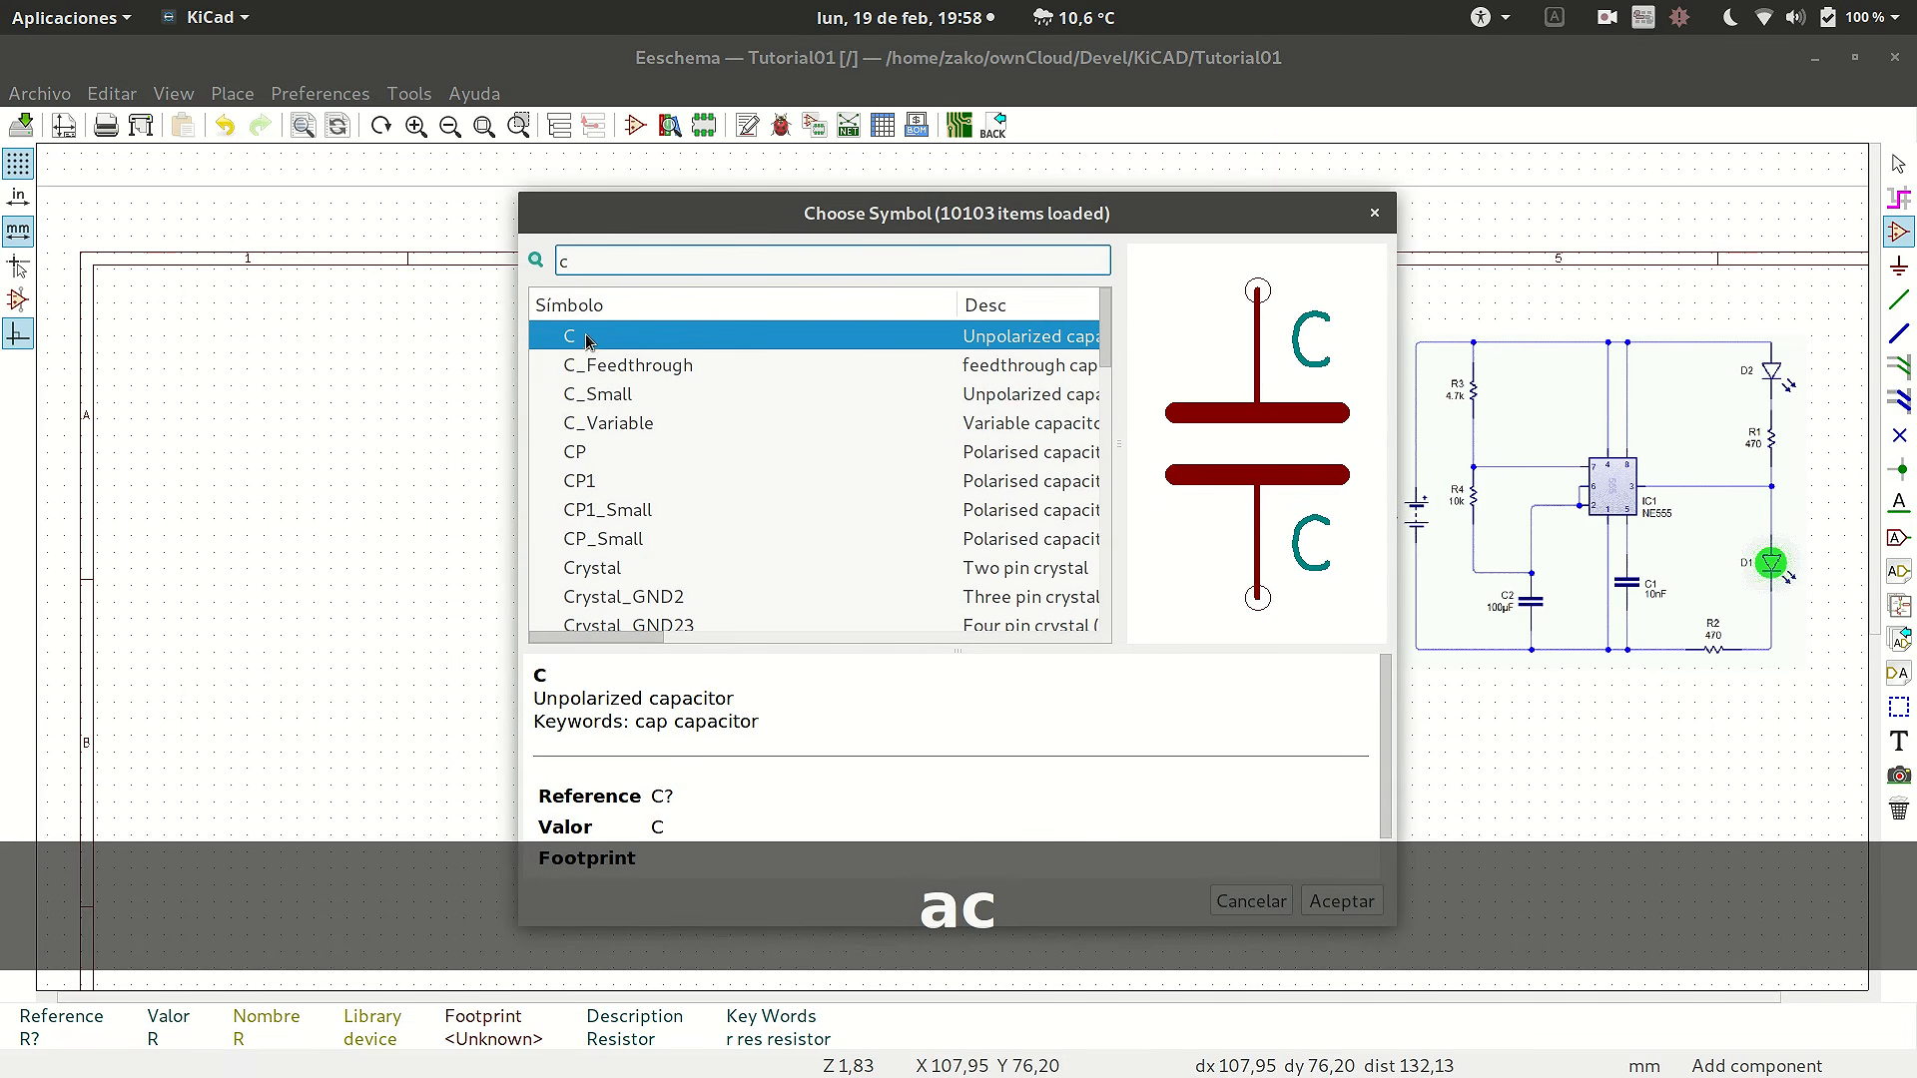
click(582, 458)
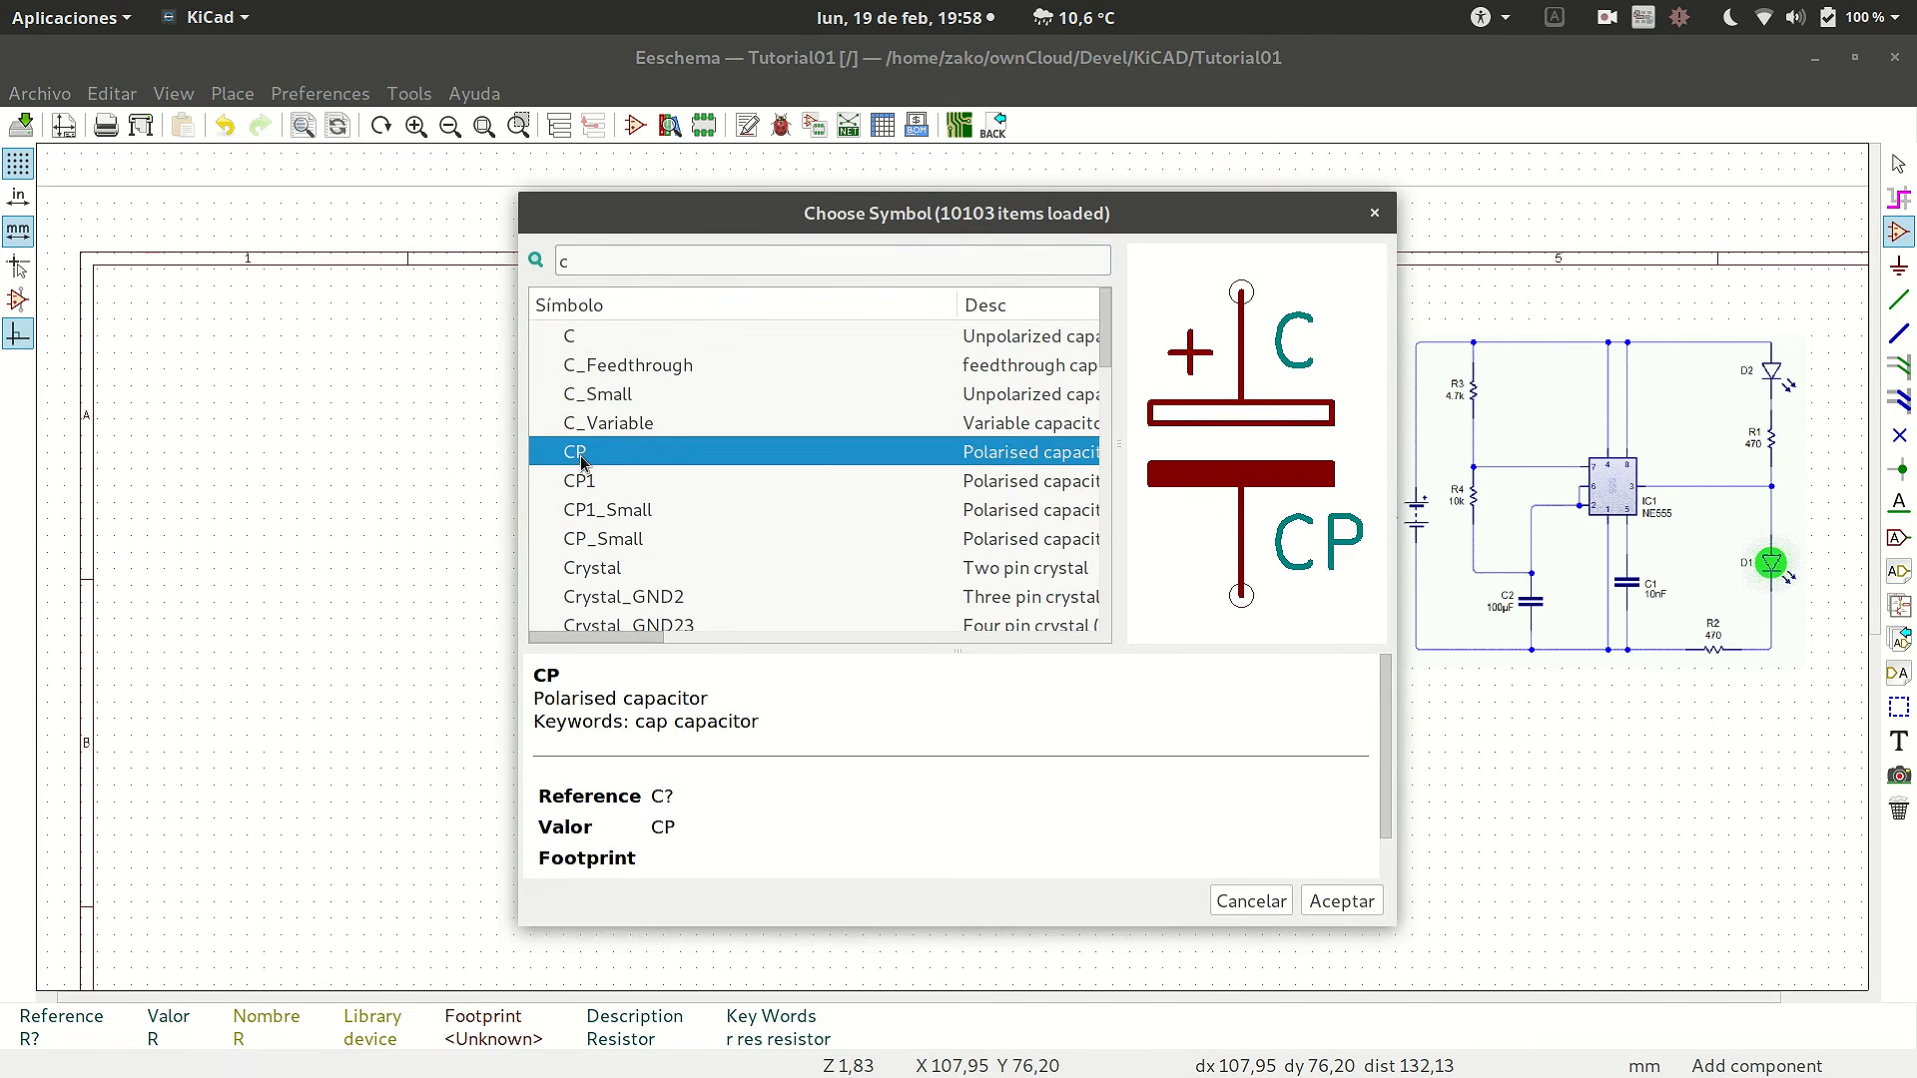
click(588, 339)
double_click(597, 342)
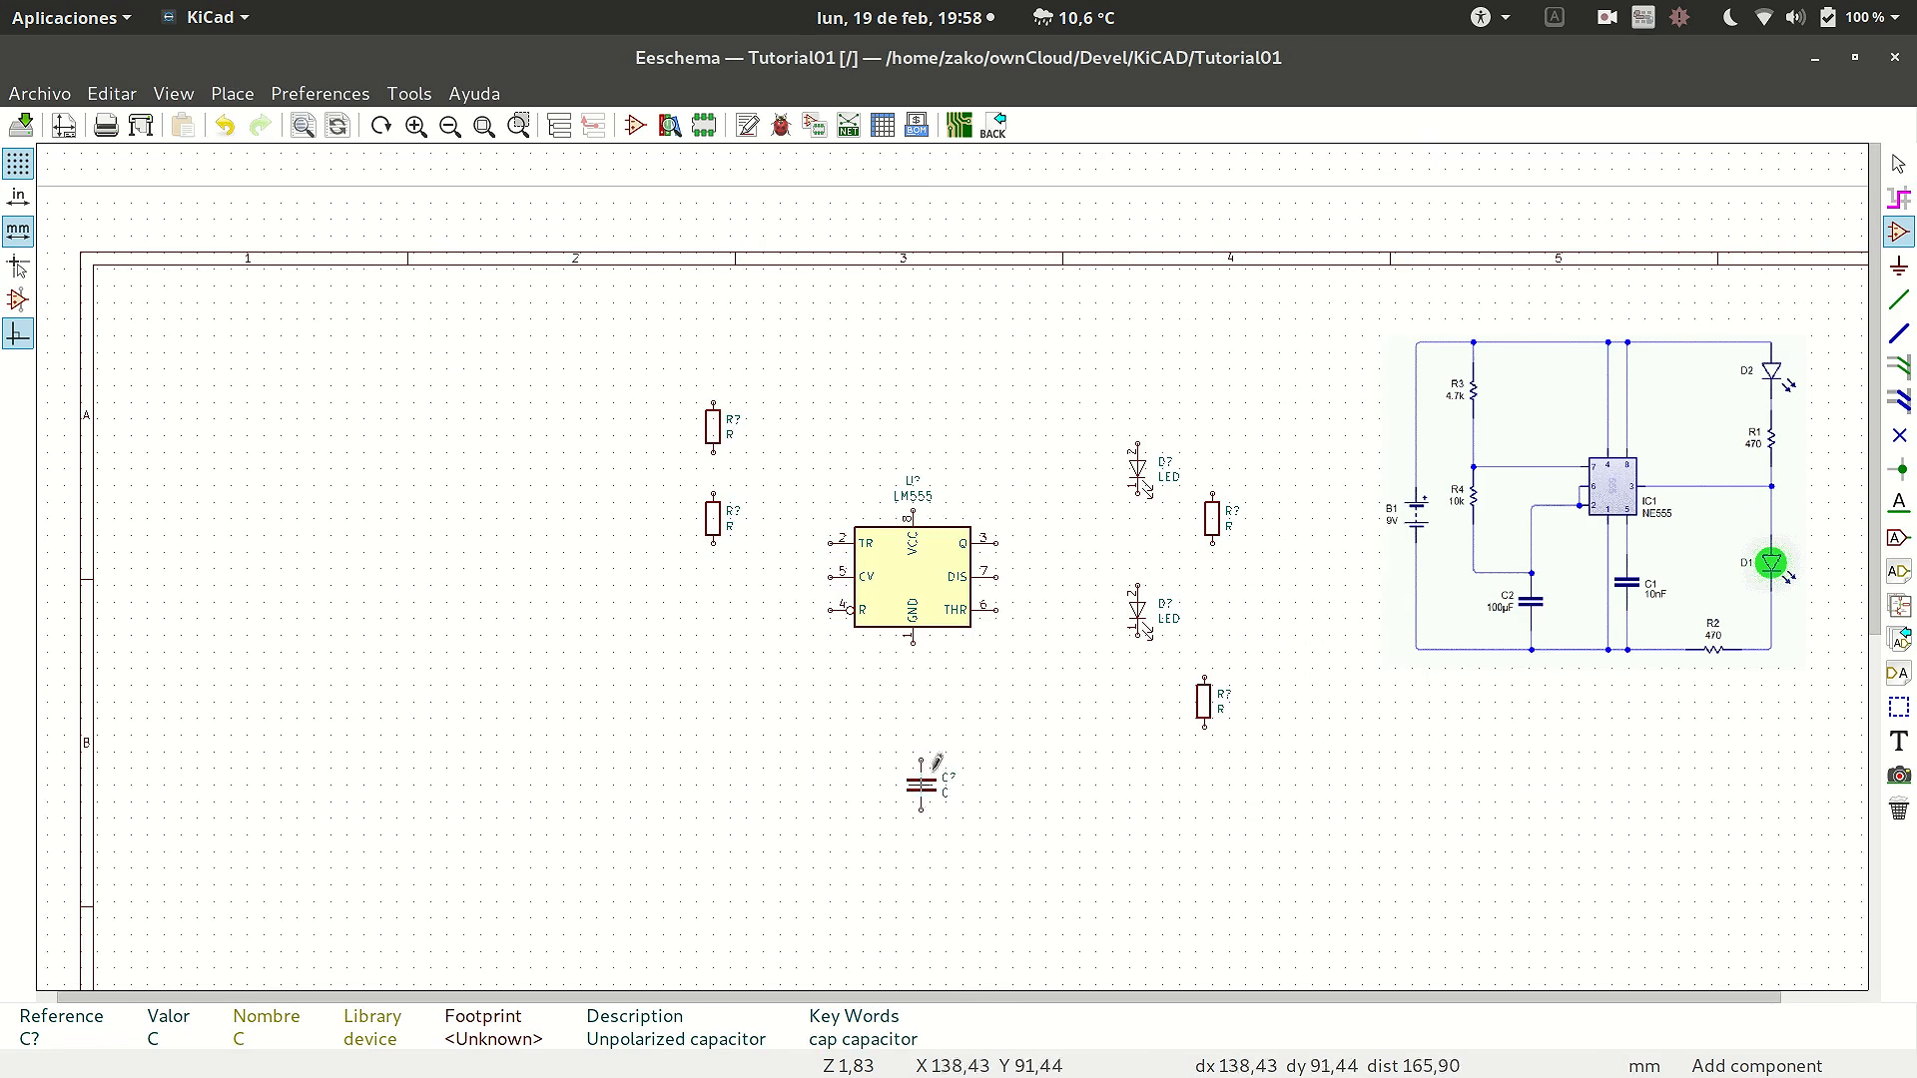
click(729, 715)
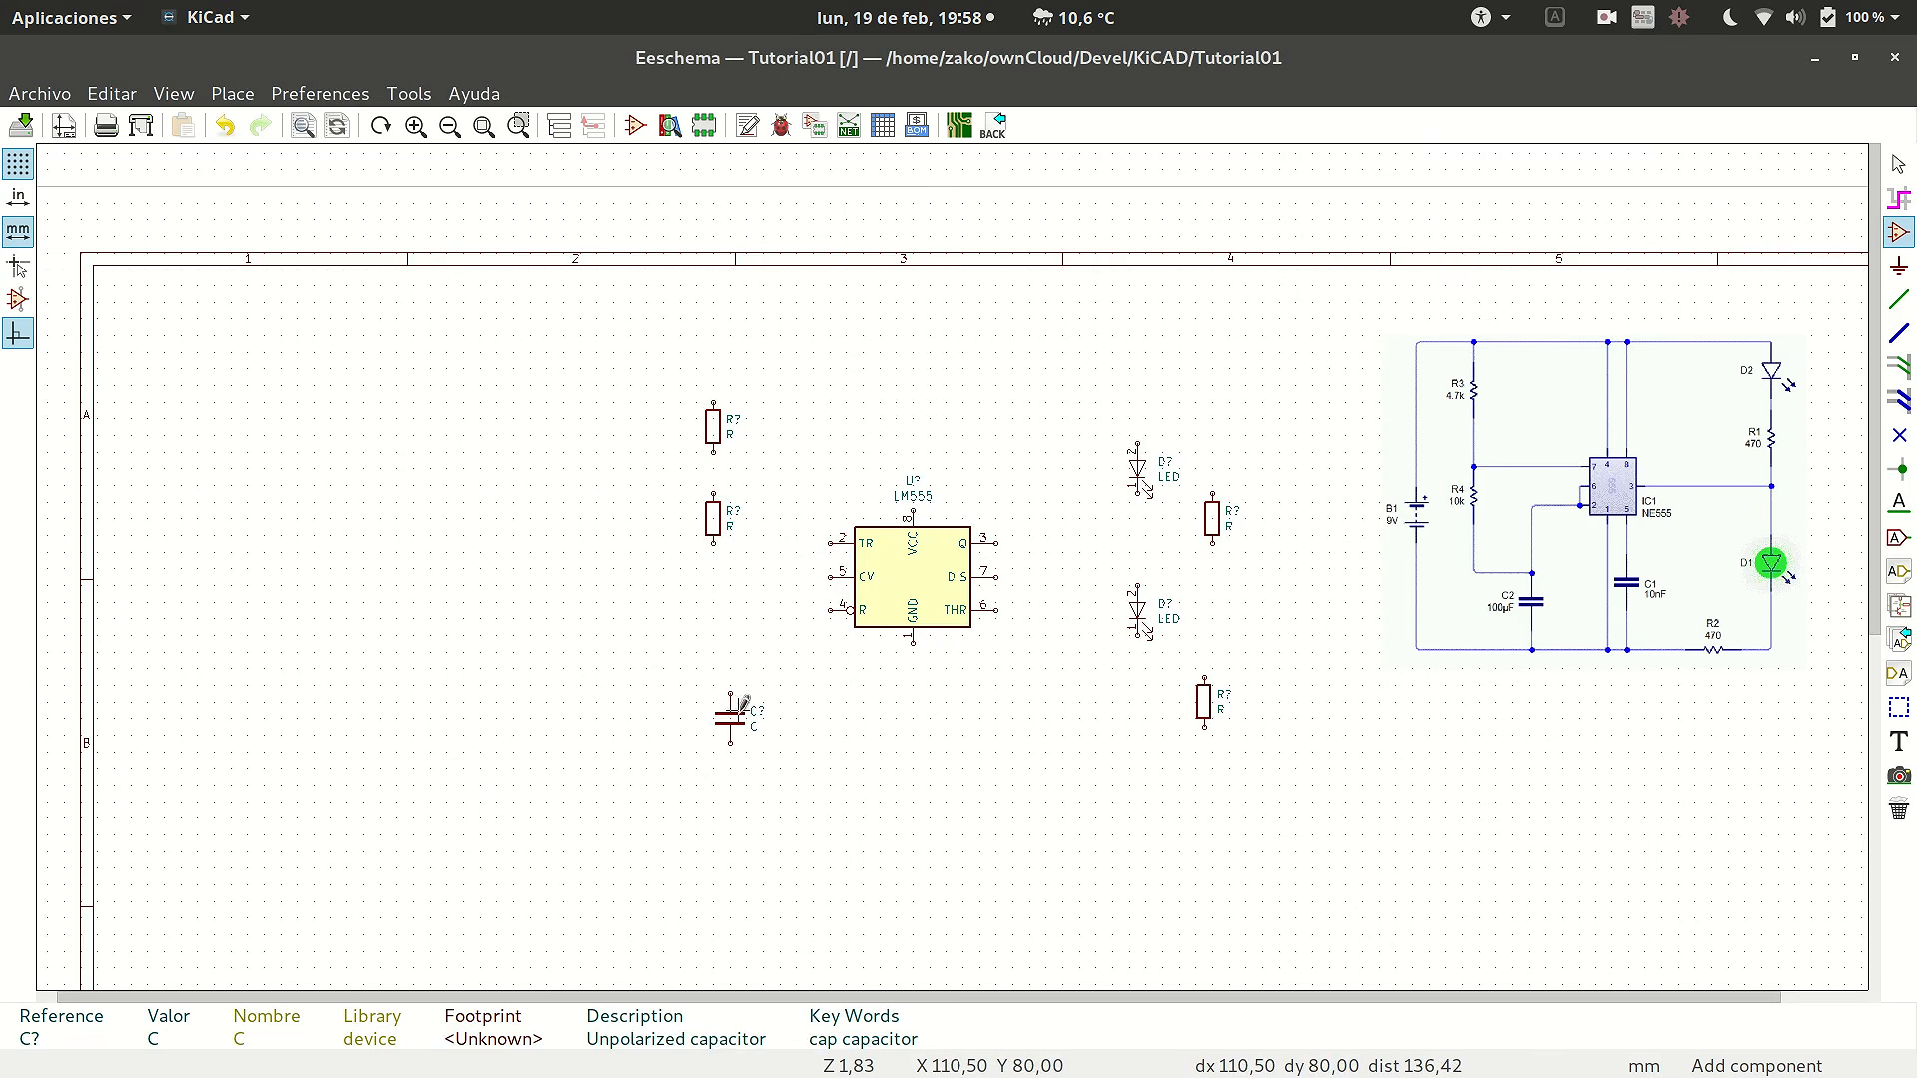
key(c)
click(863, 714)
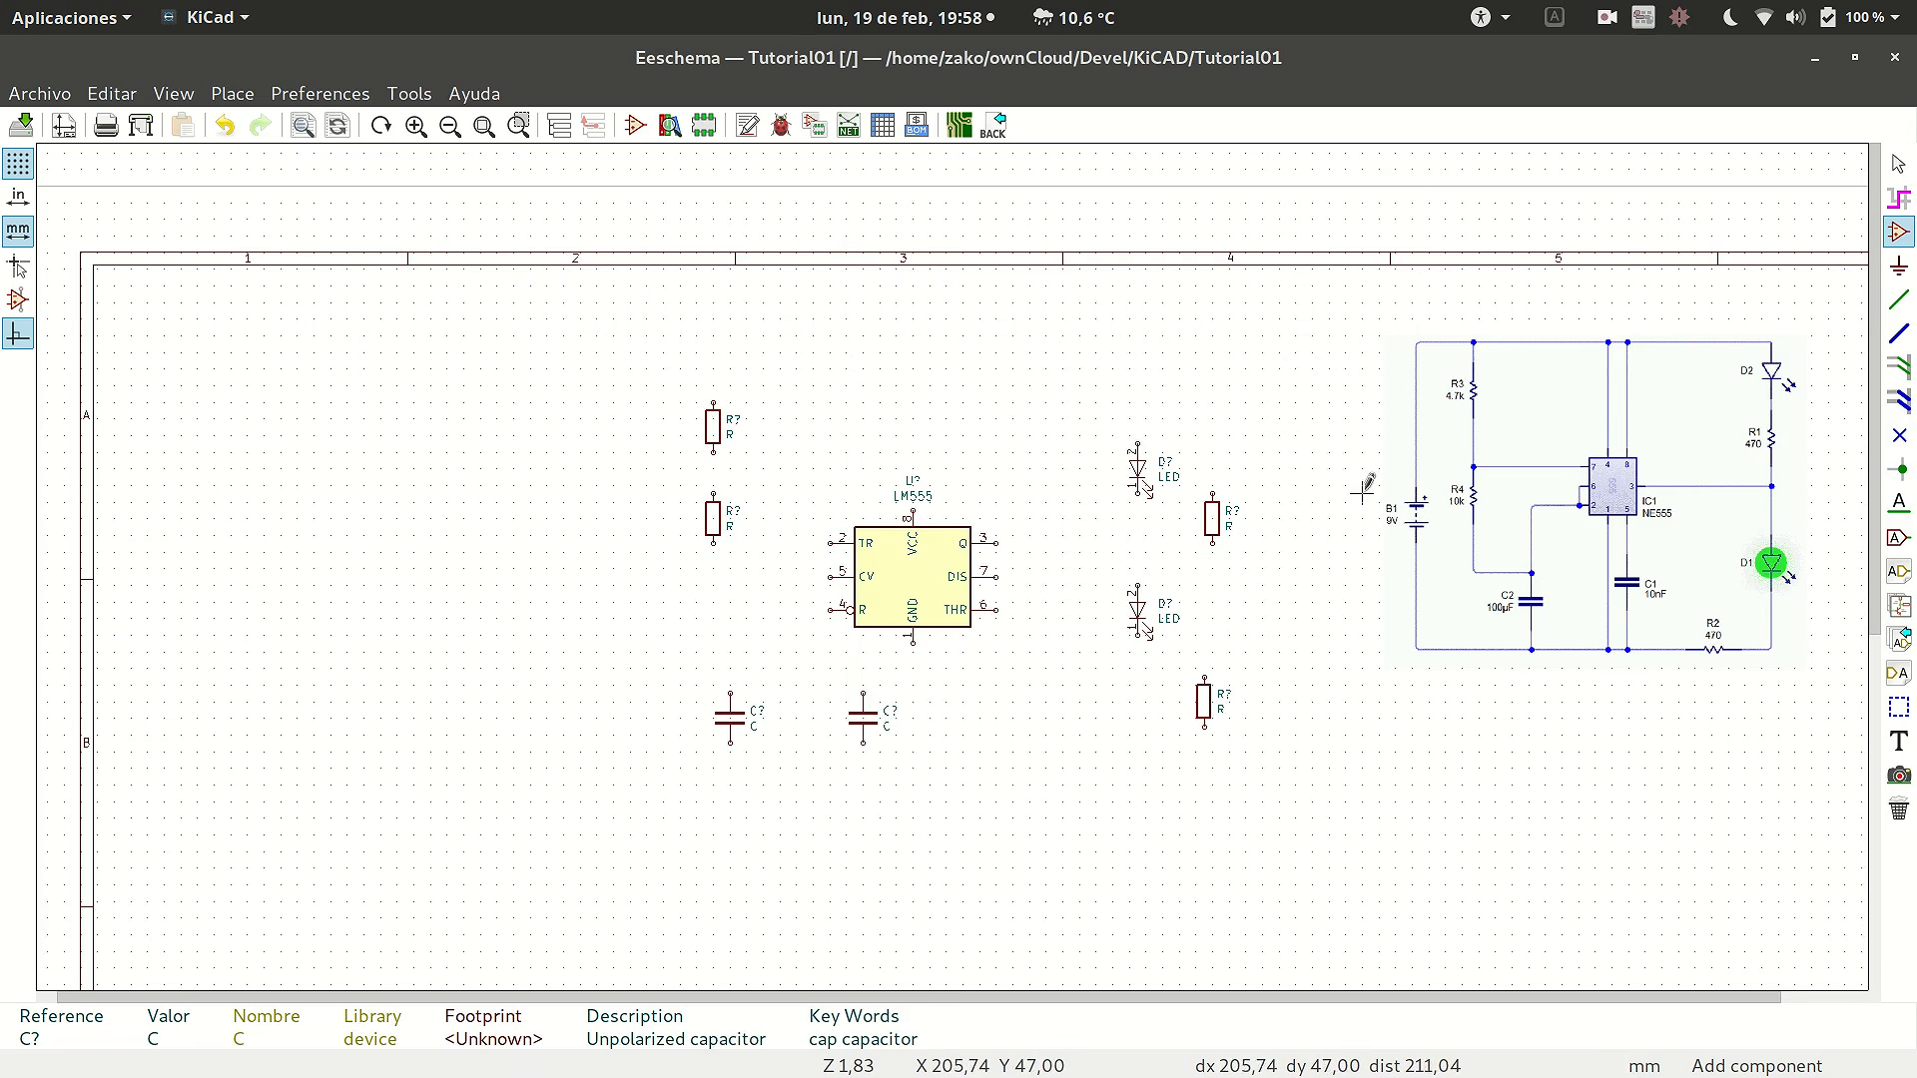
- Search the symbols for con, browse the connector variants, and place Conn_01x02 left of the resistors at about X 85, Y 63 mm
key(a)
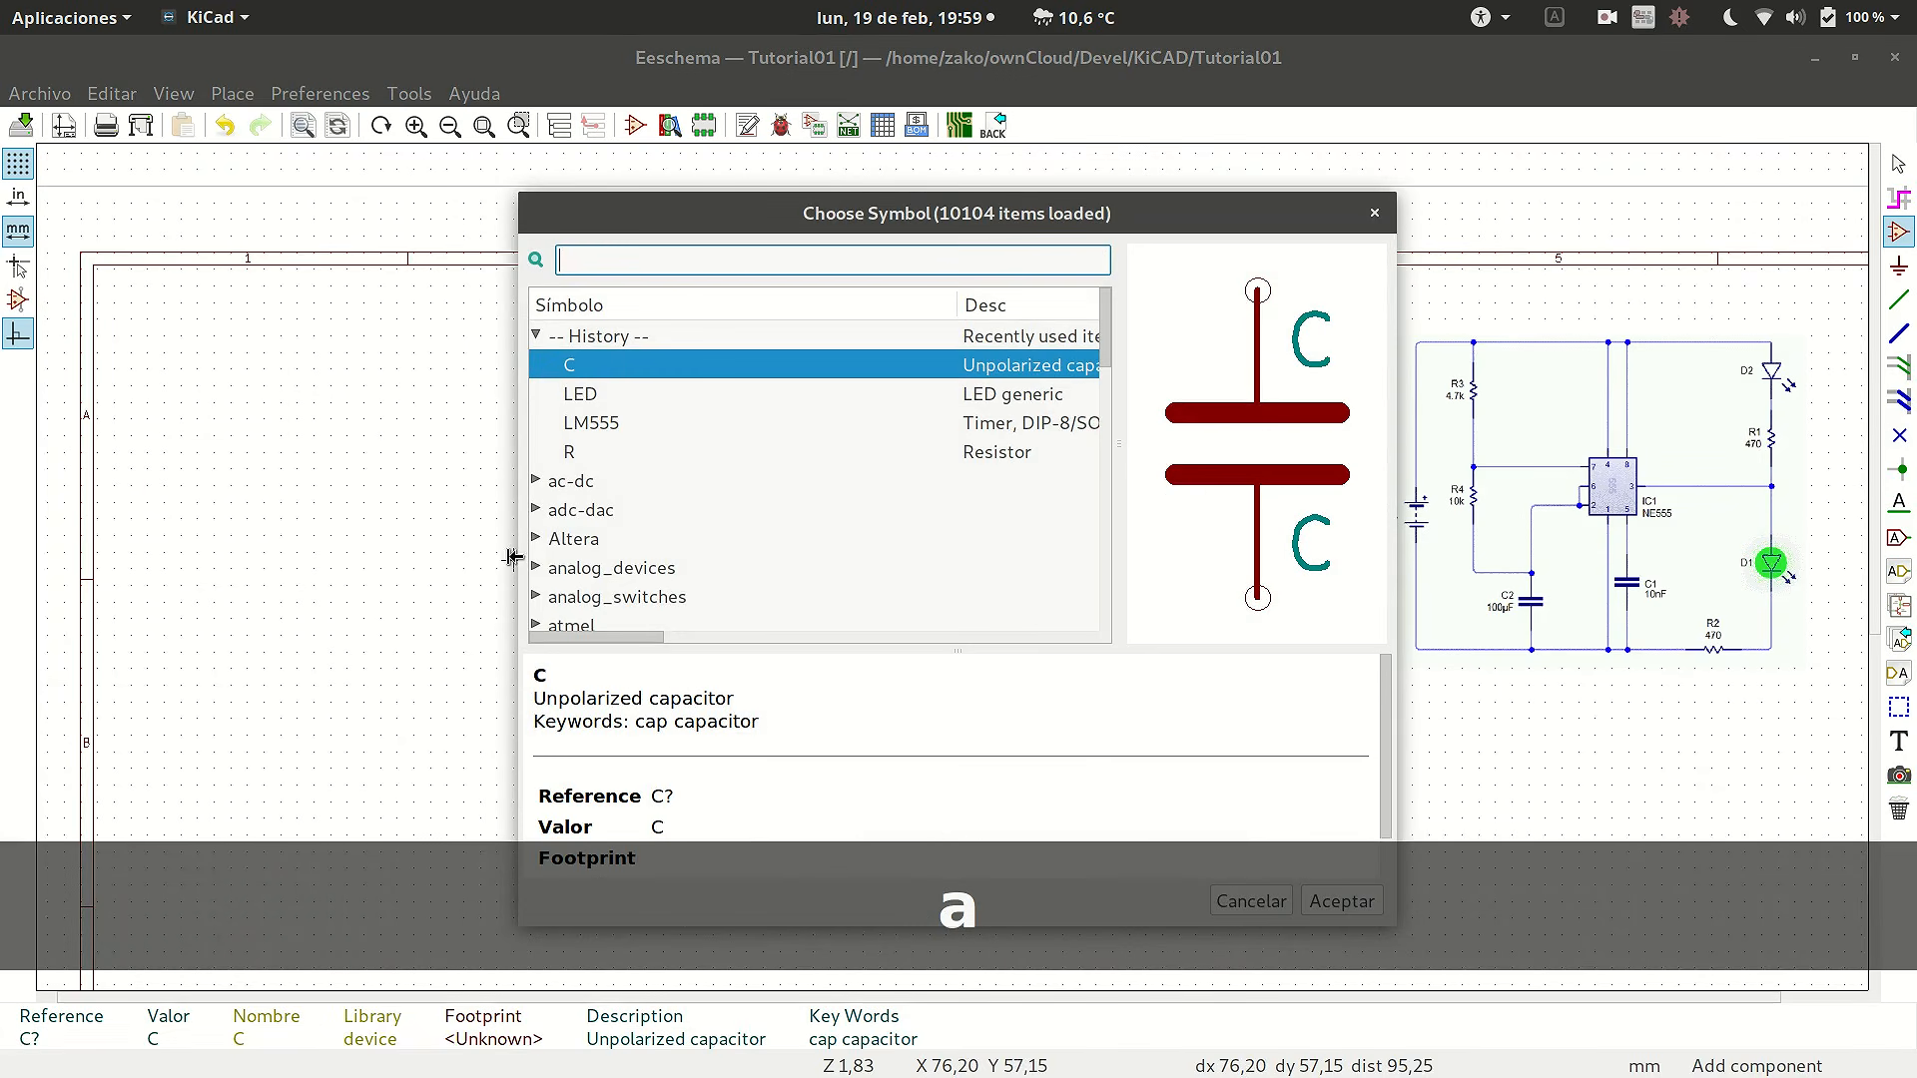
text(c)
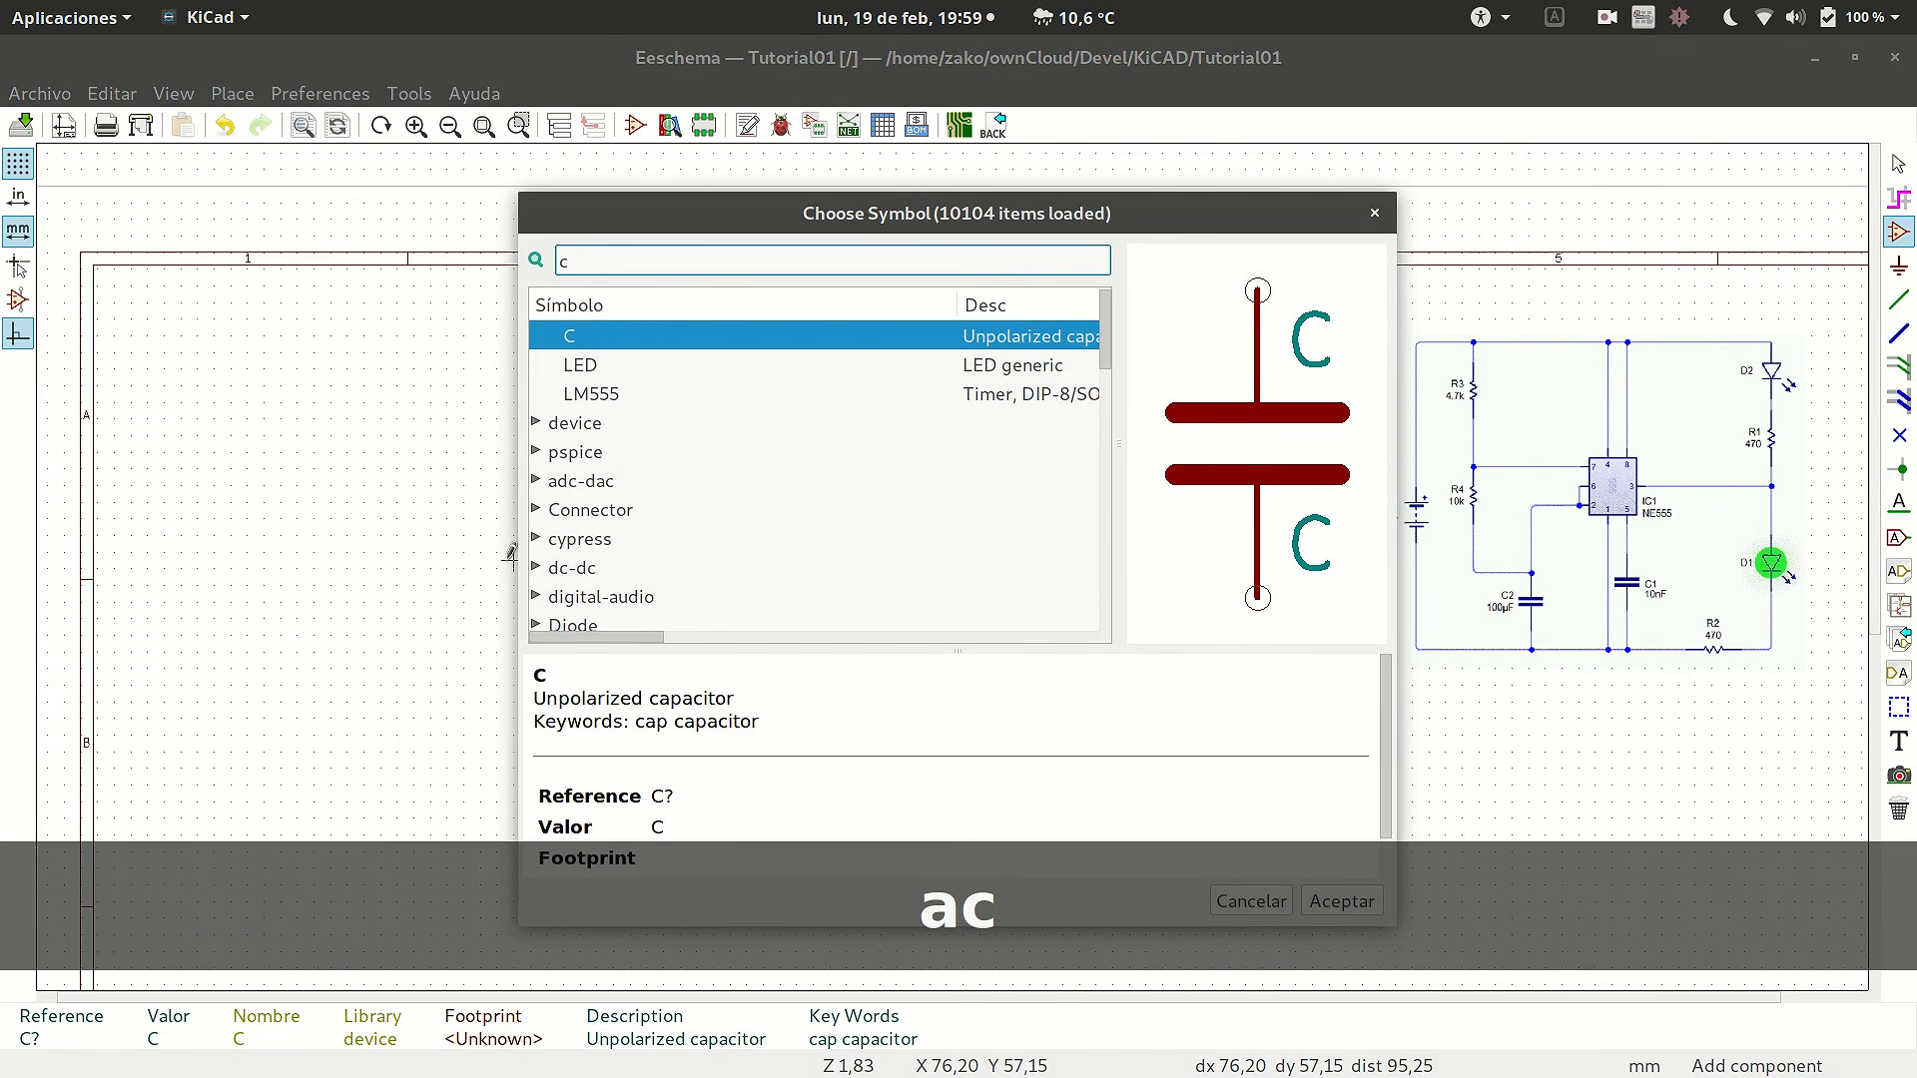
text(on)
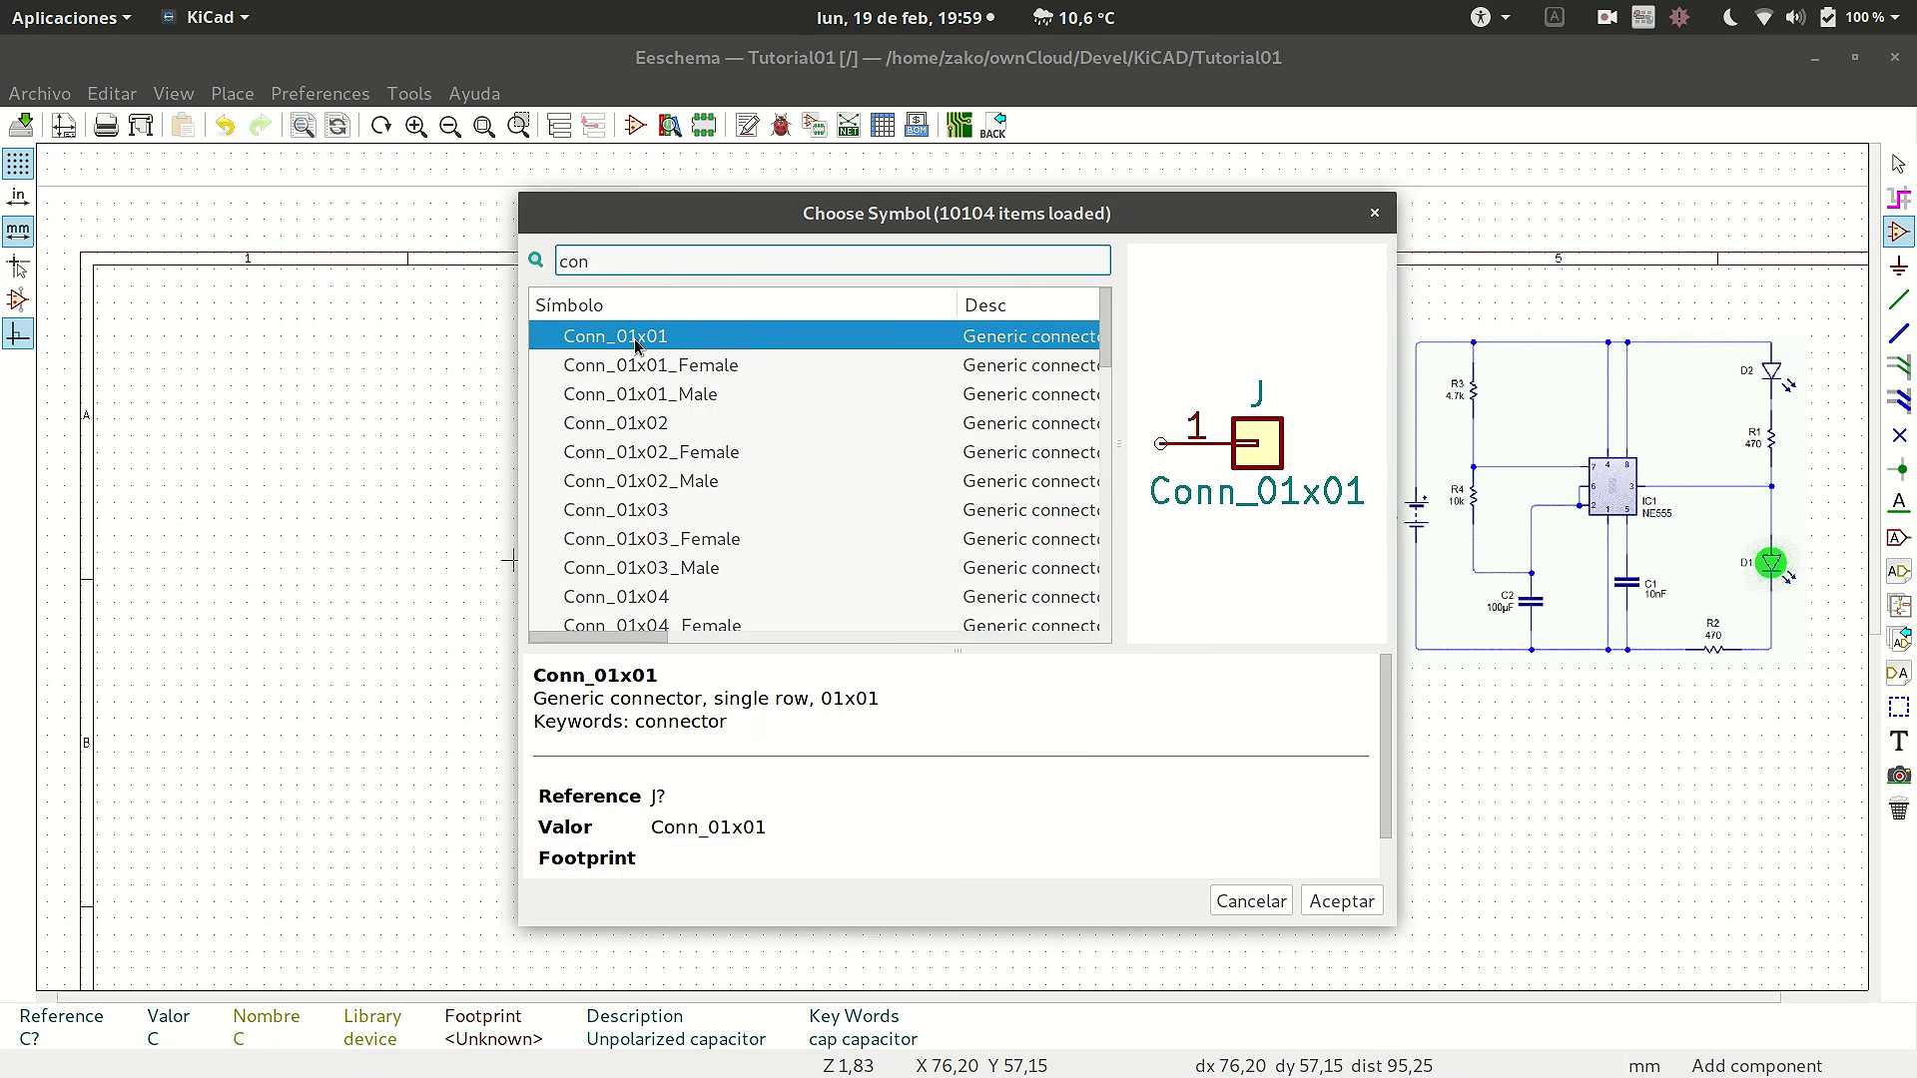
click(655, 429)
scroll(655, 430, down, 10)
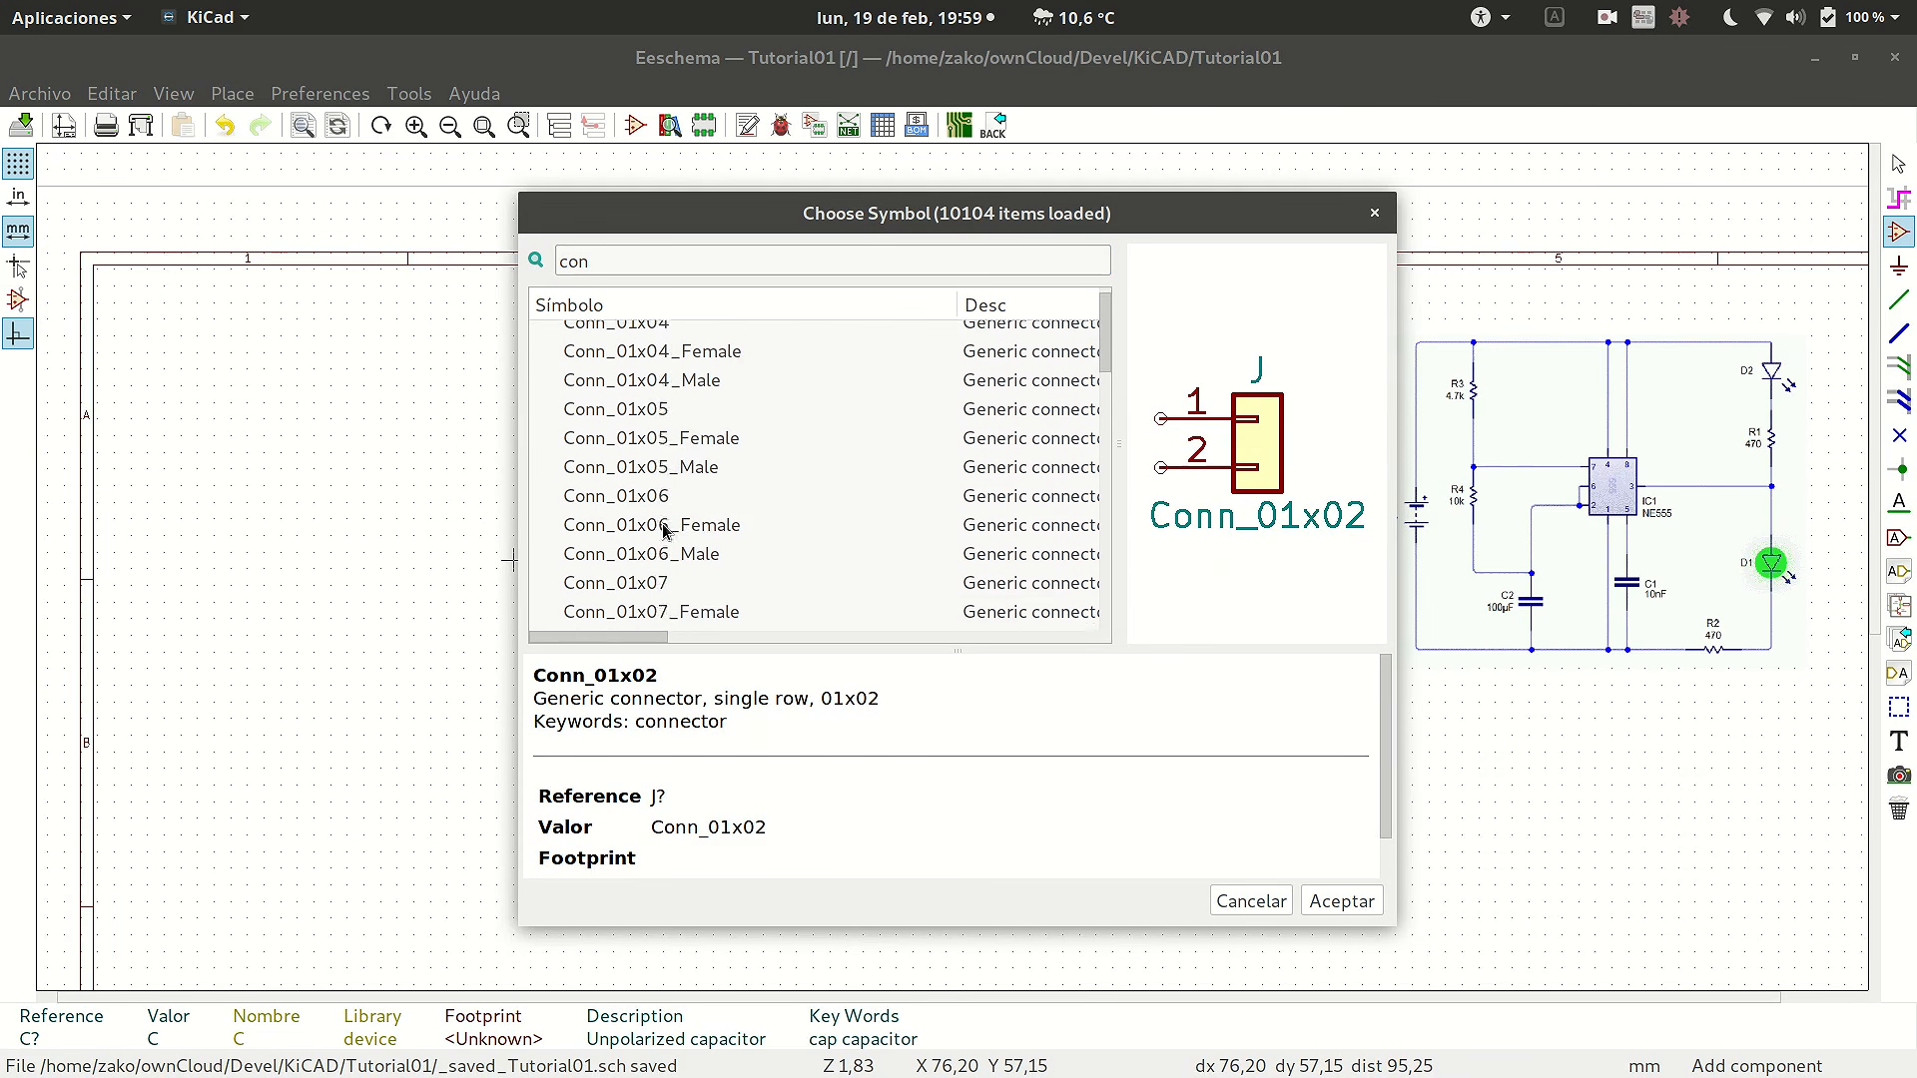
scroll(650, 511, down, 16)
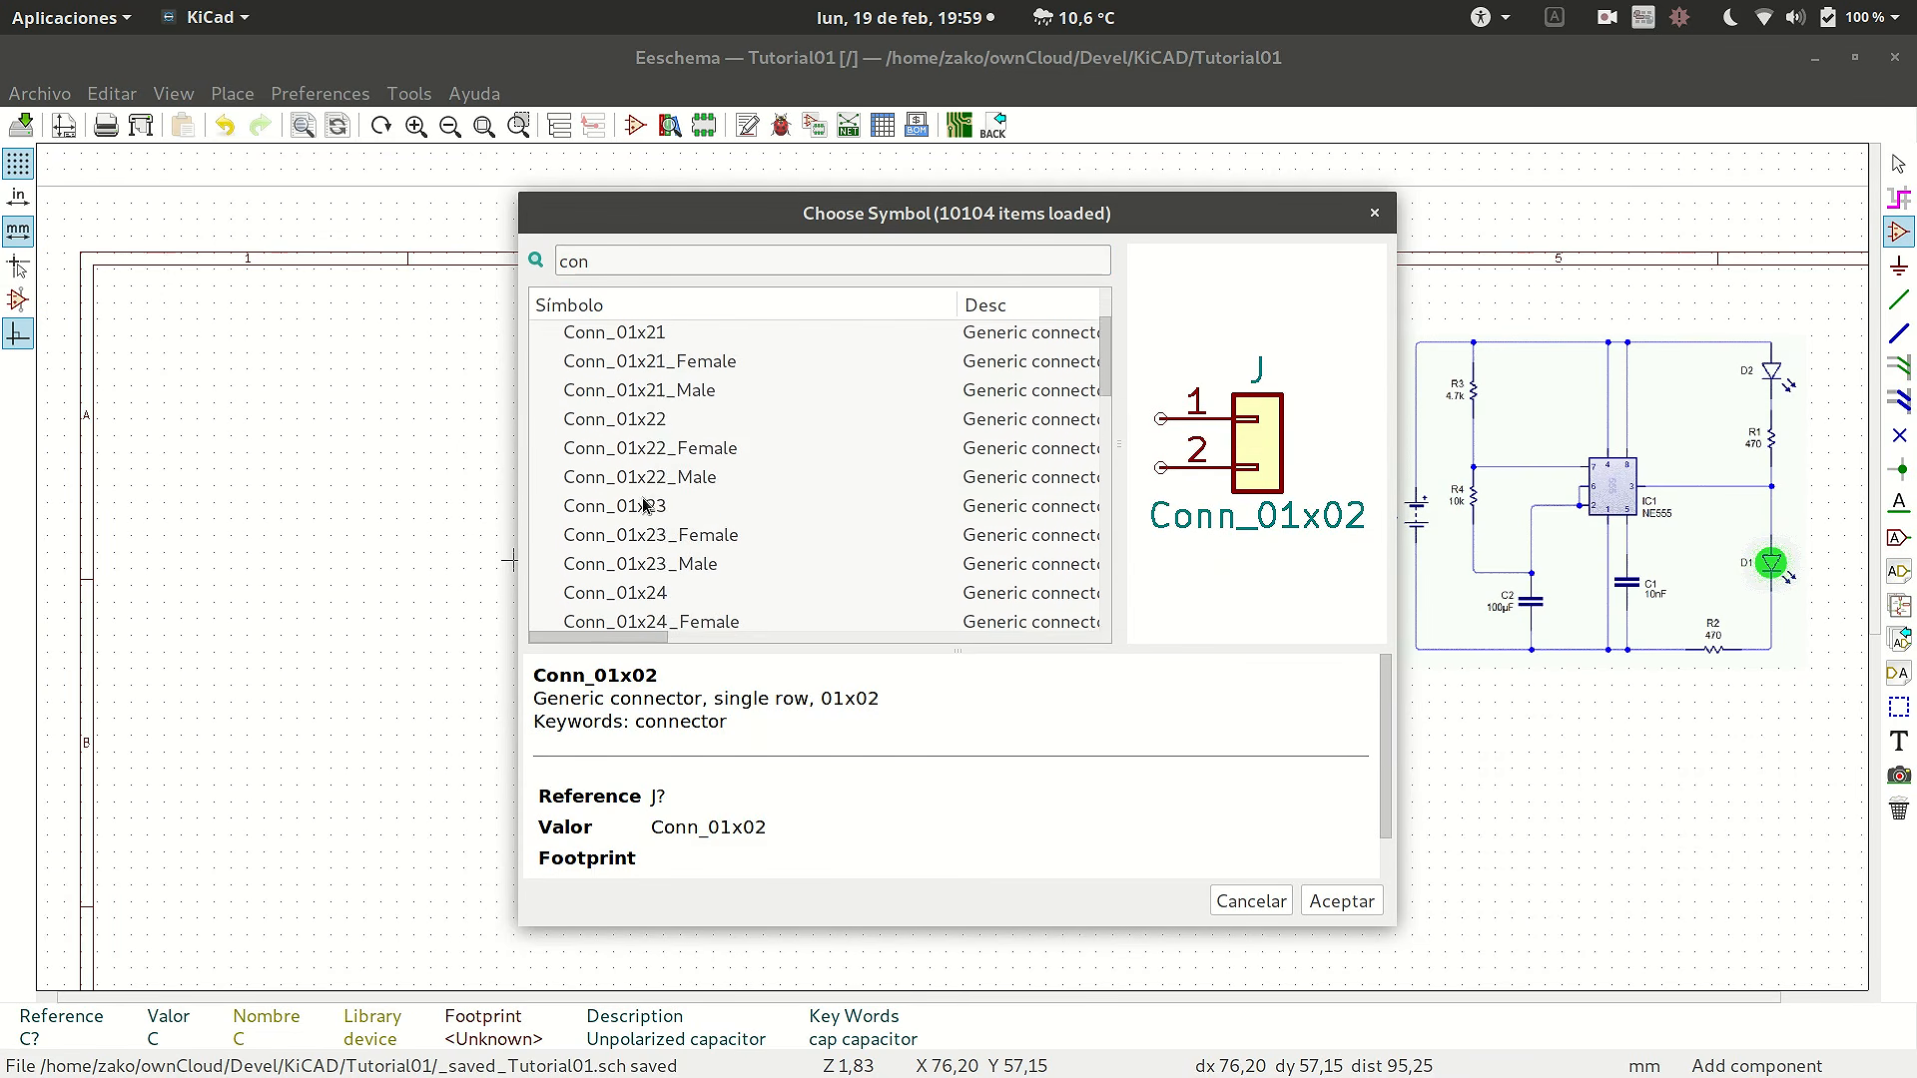
scroll(644, 504, down, 7)
drag(1106, 371, 1113, 324)
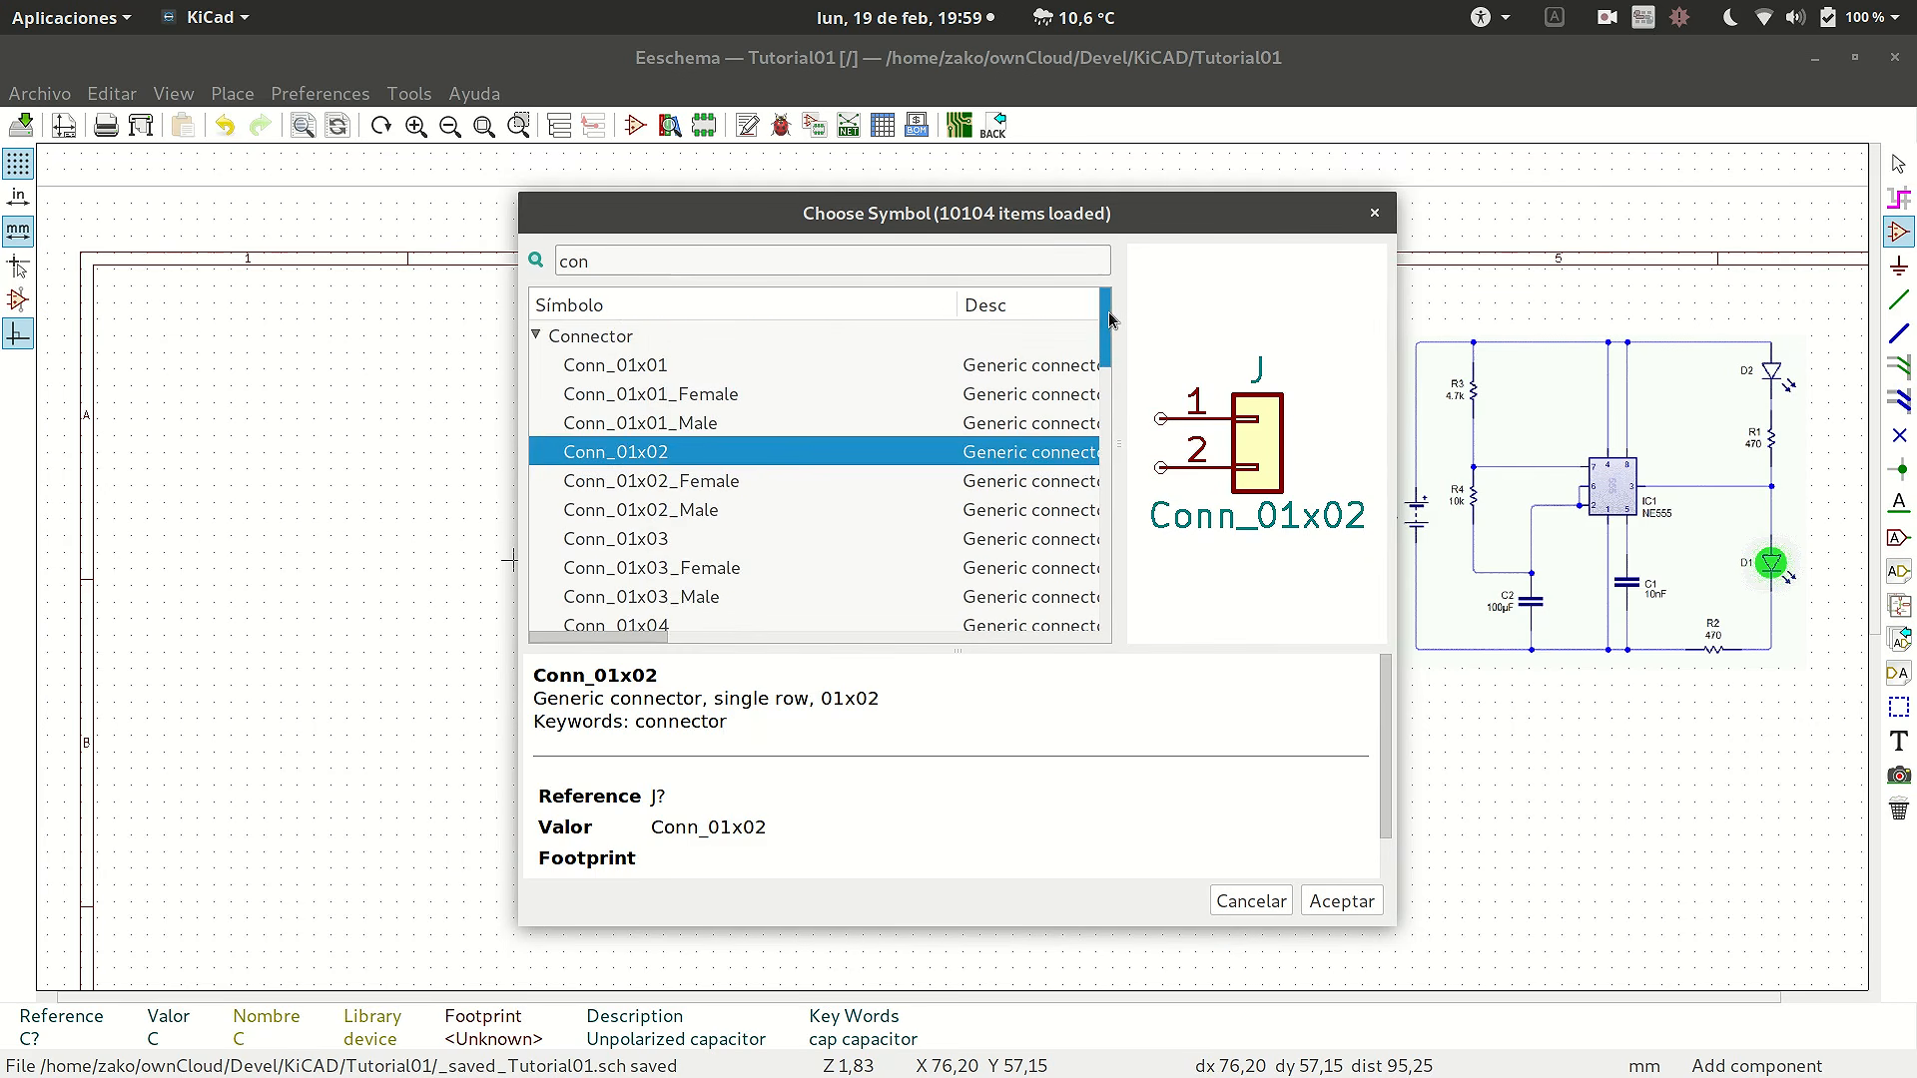
double_click(664, 454)
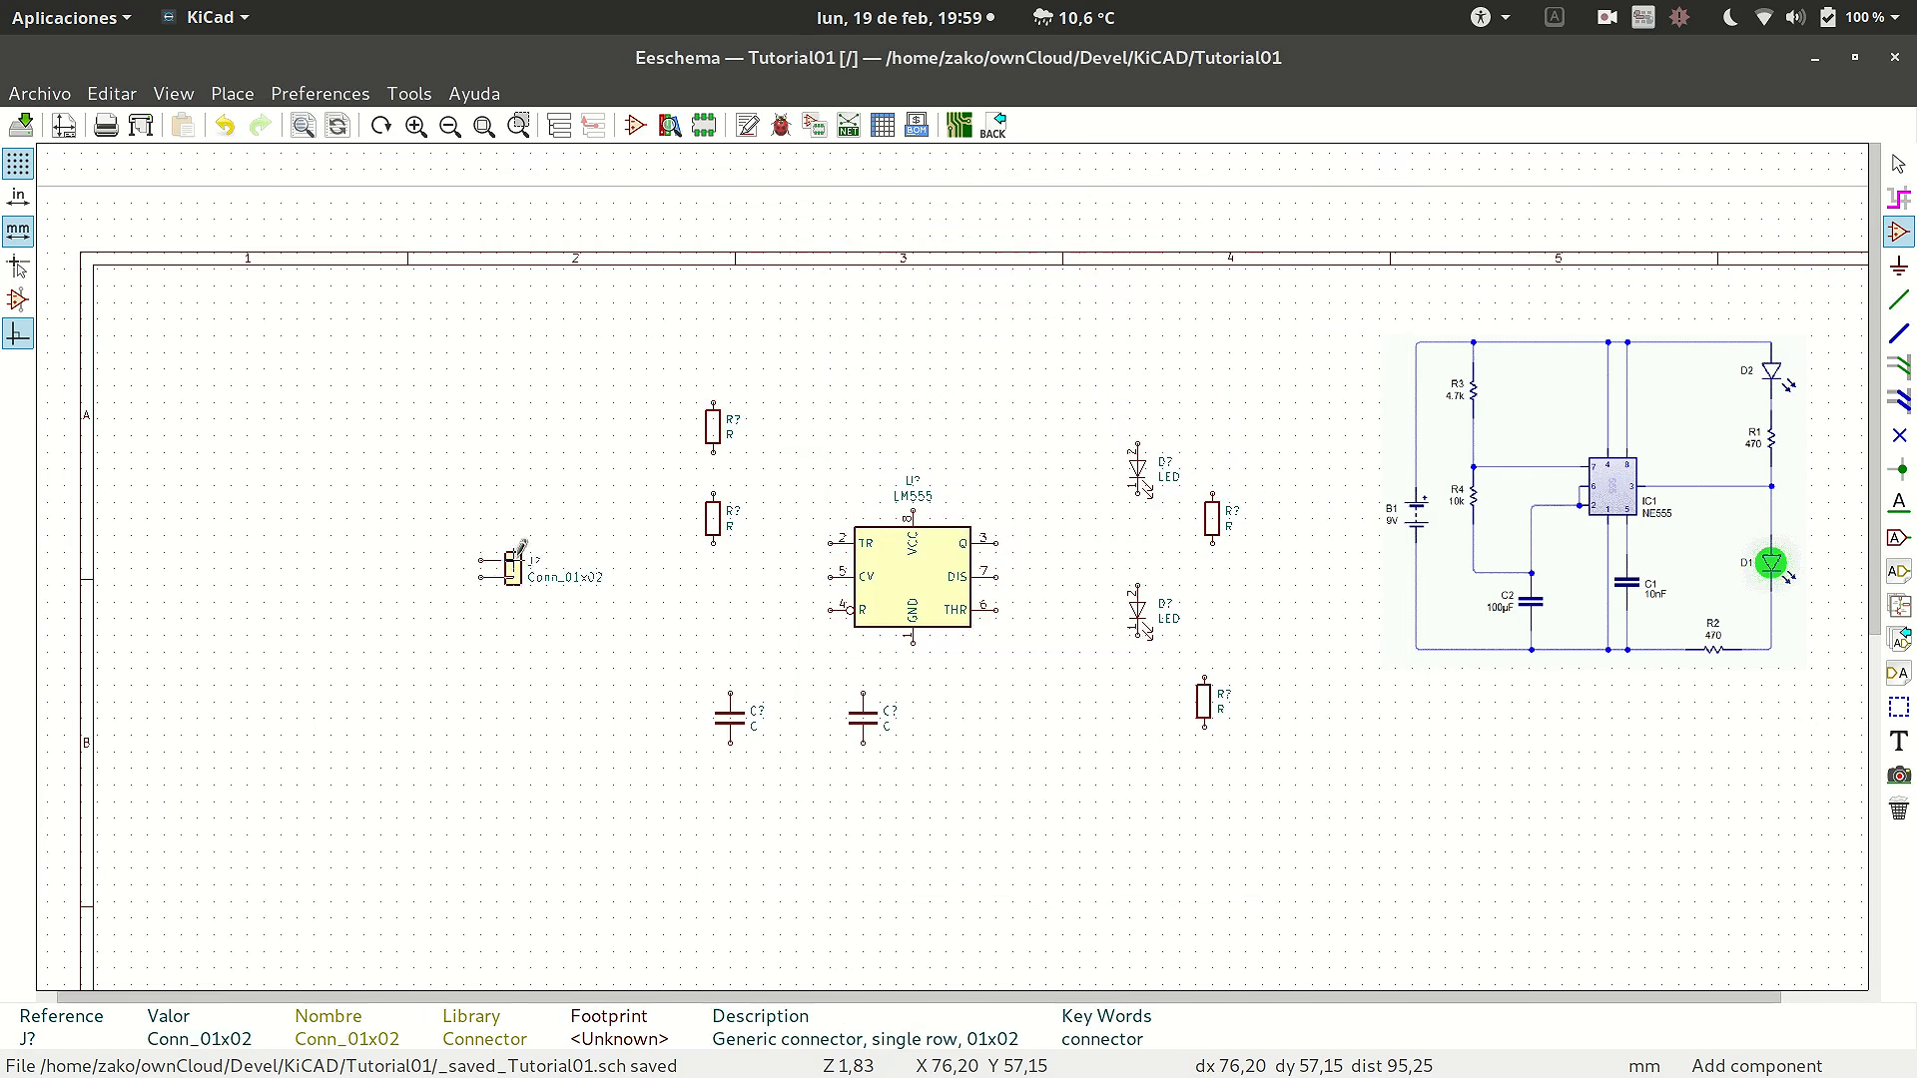
click(561, 599)
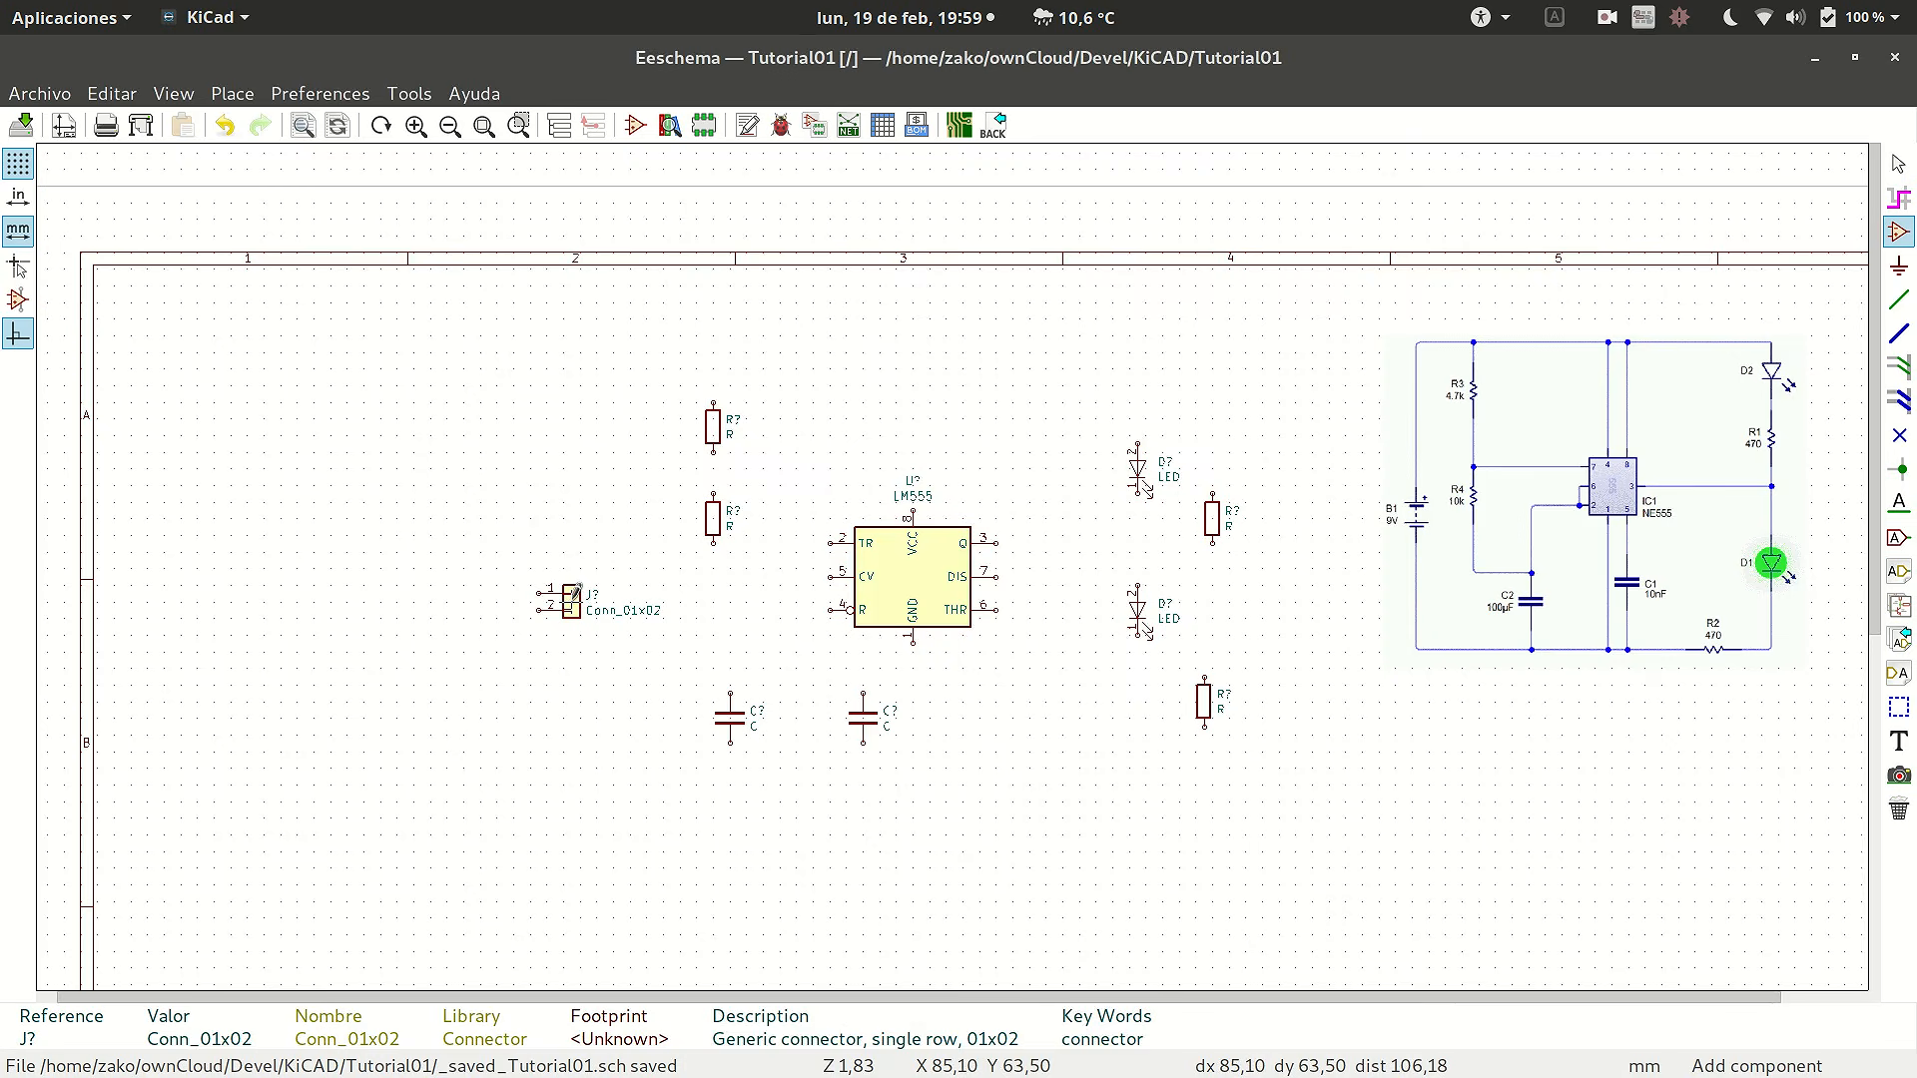
- Mirror the two-pin connector so its pins face the timer with pin 1 on top
key(x)
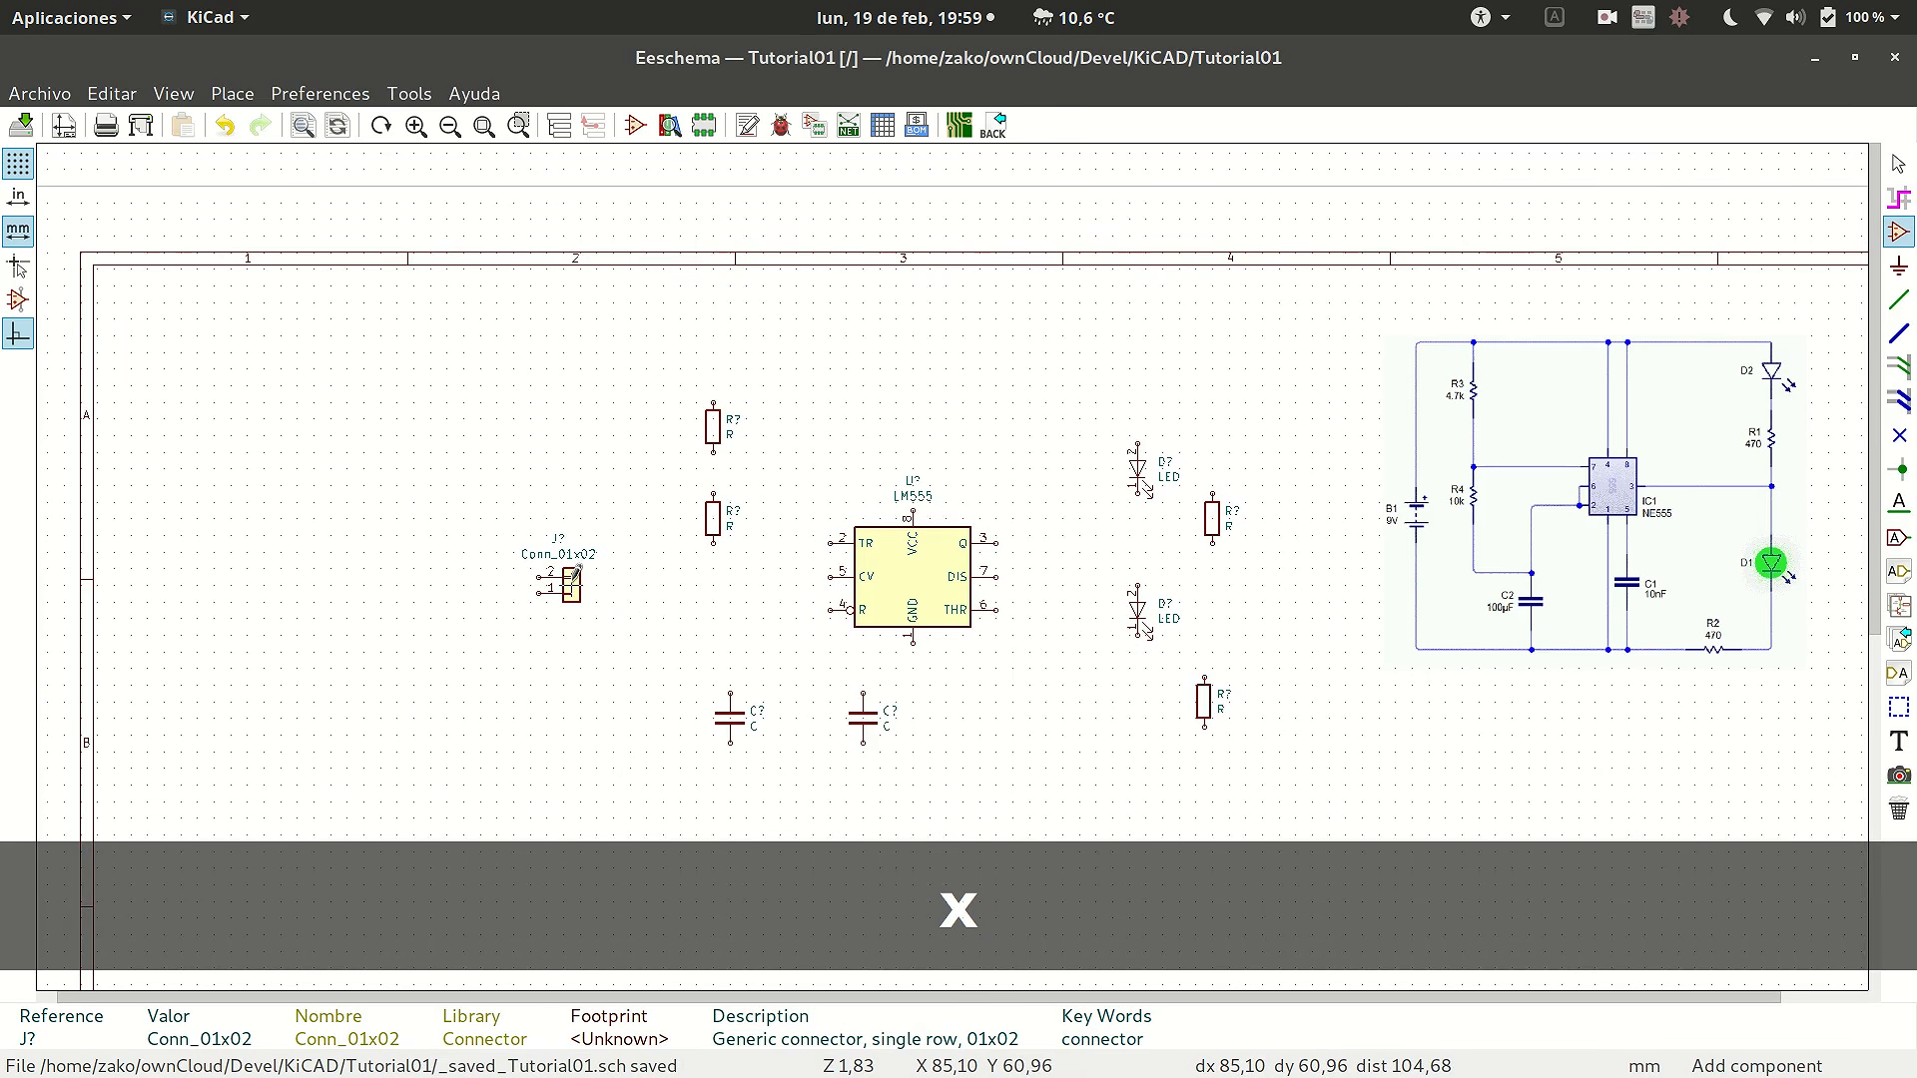
key(y)
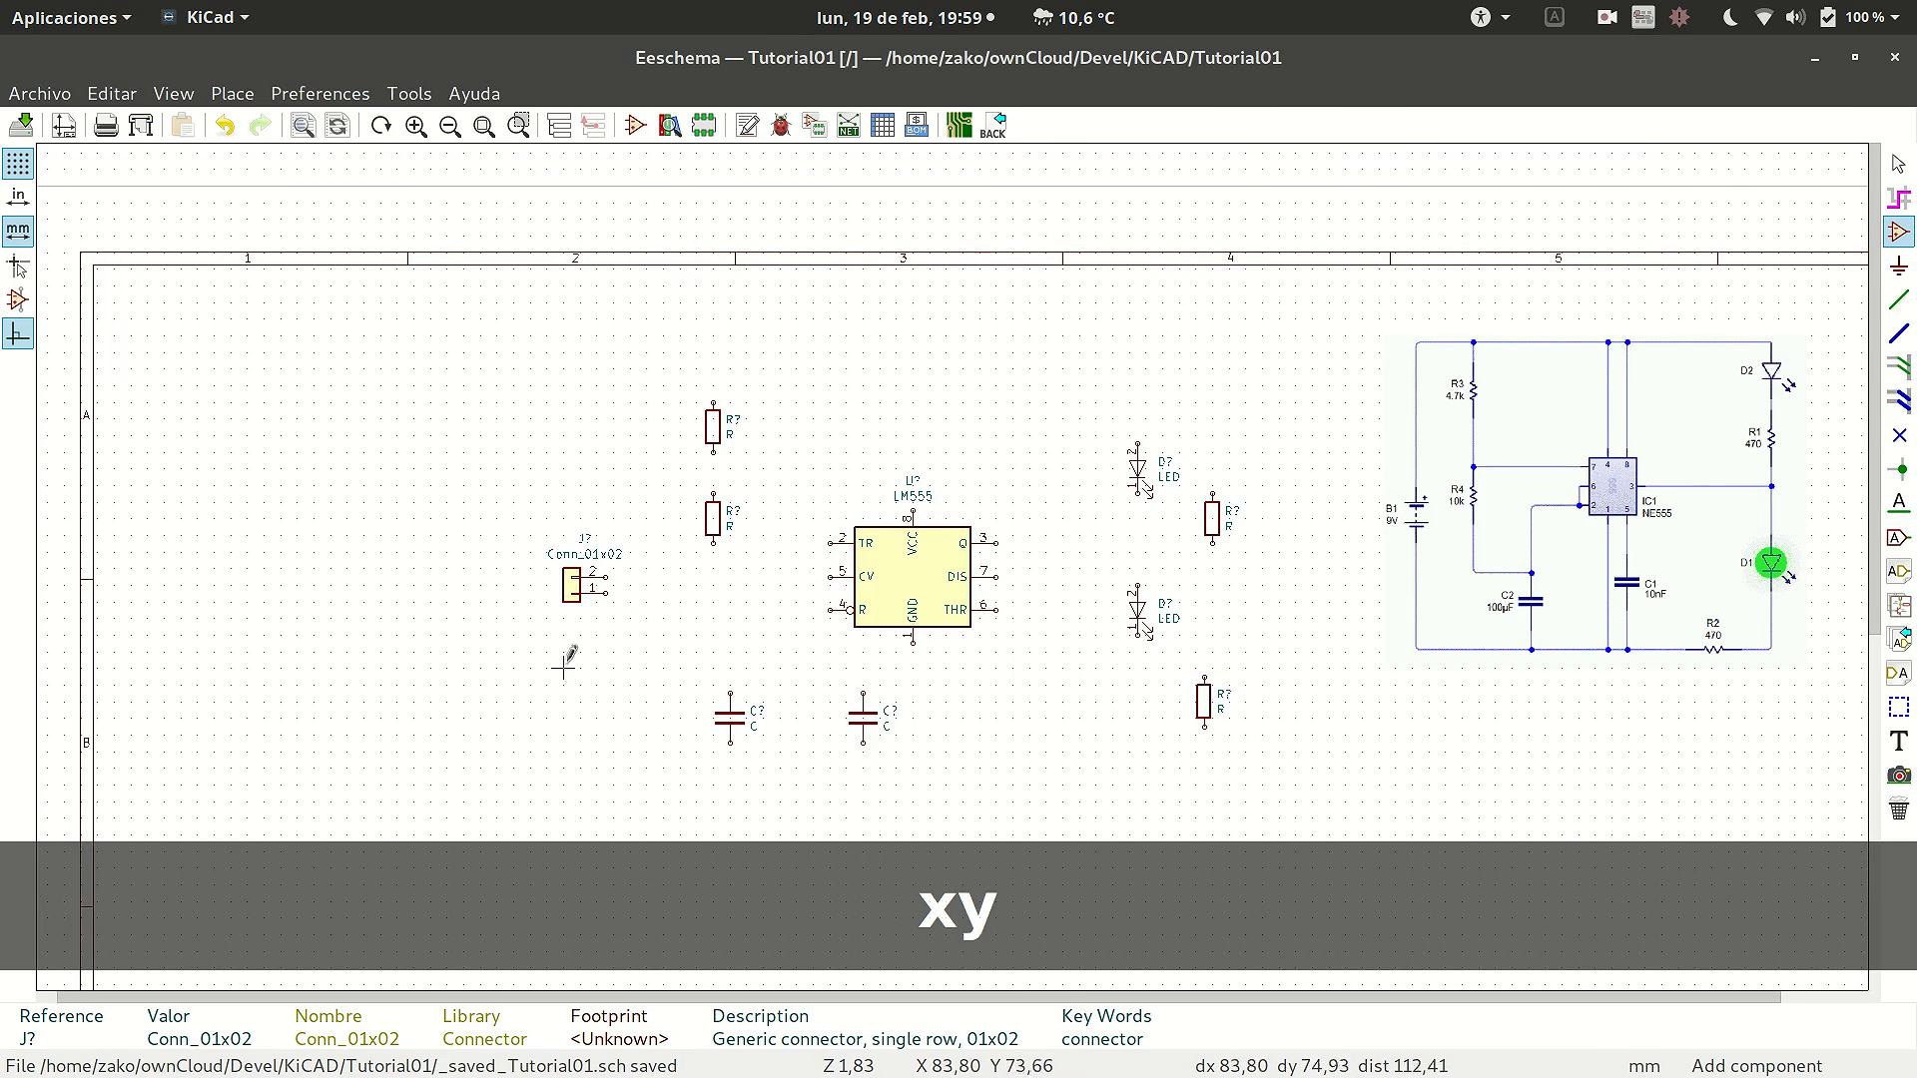
key(x)
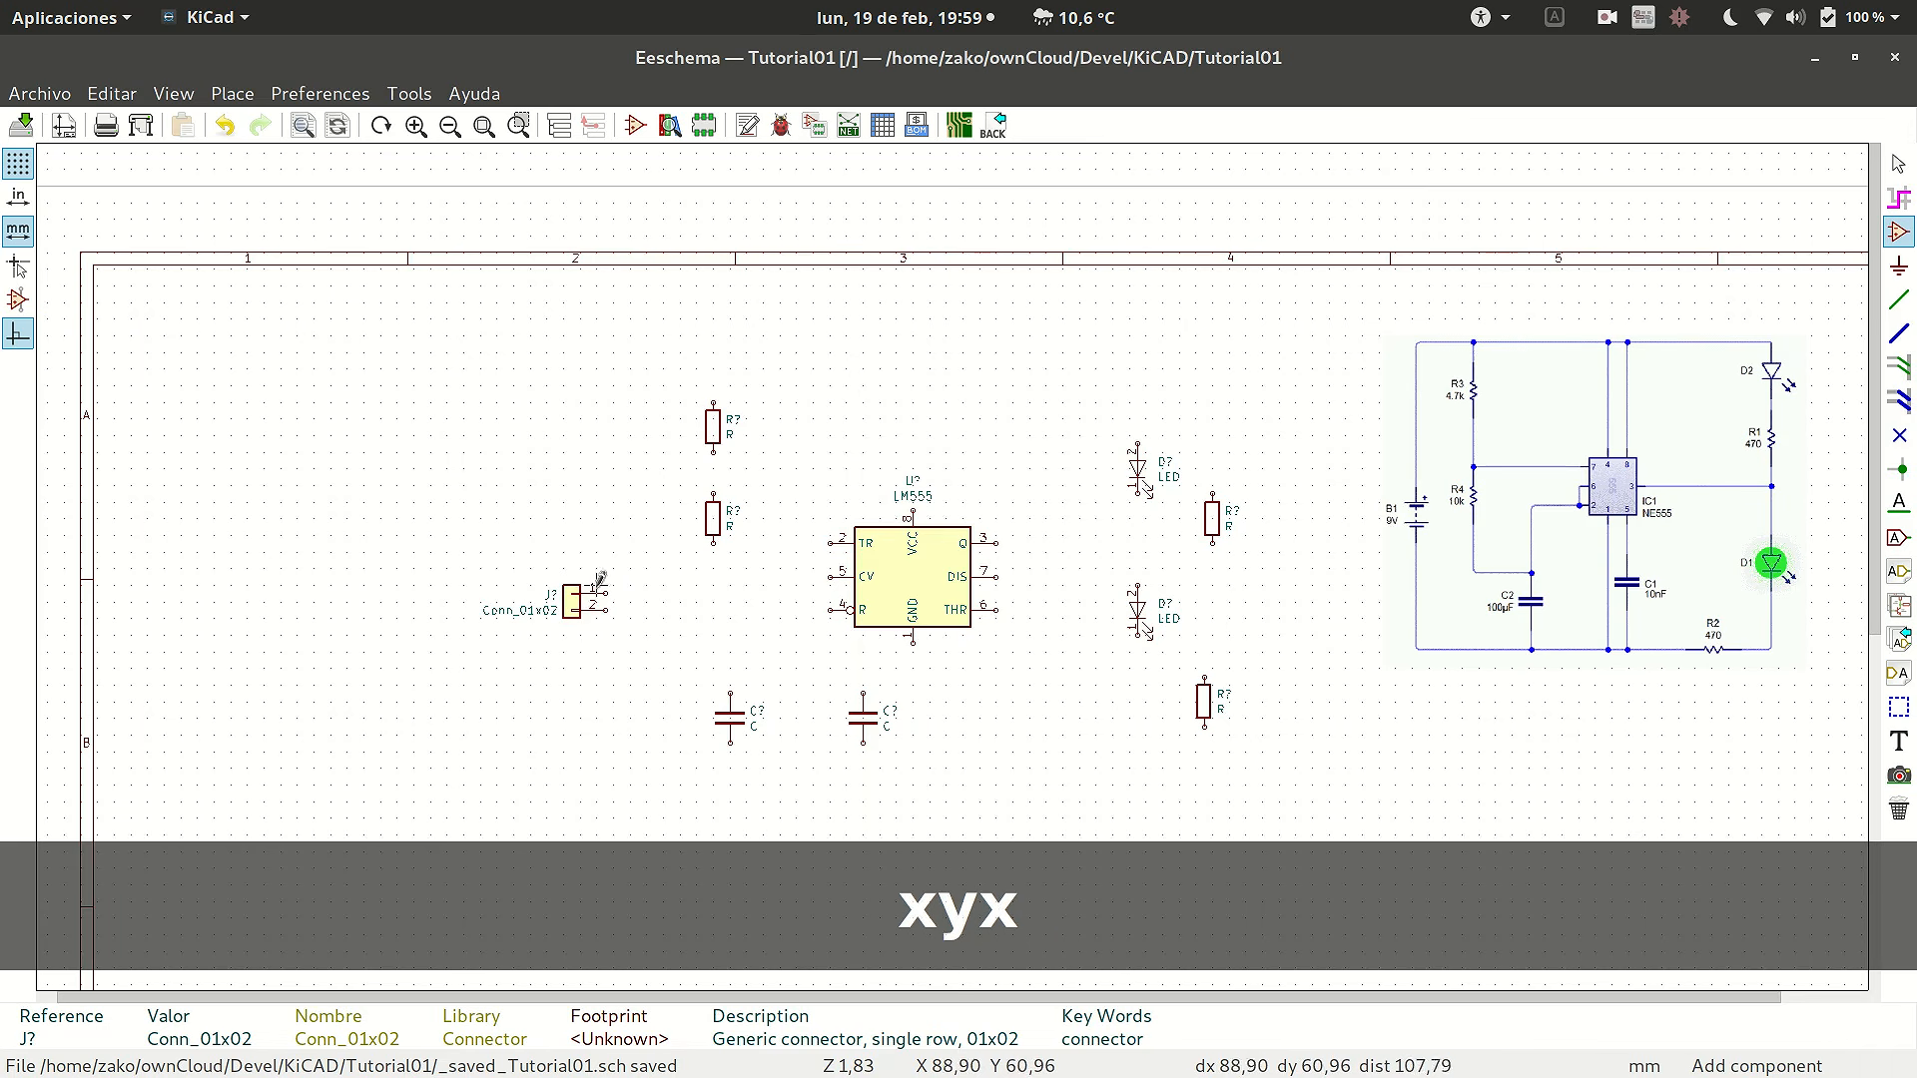
- Move the upper LED closer to the timer, at about X 165 mm, and place the resistor between the LEDs directly beneath it
click(565, 591)
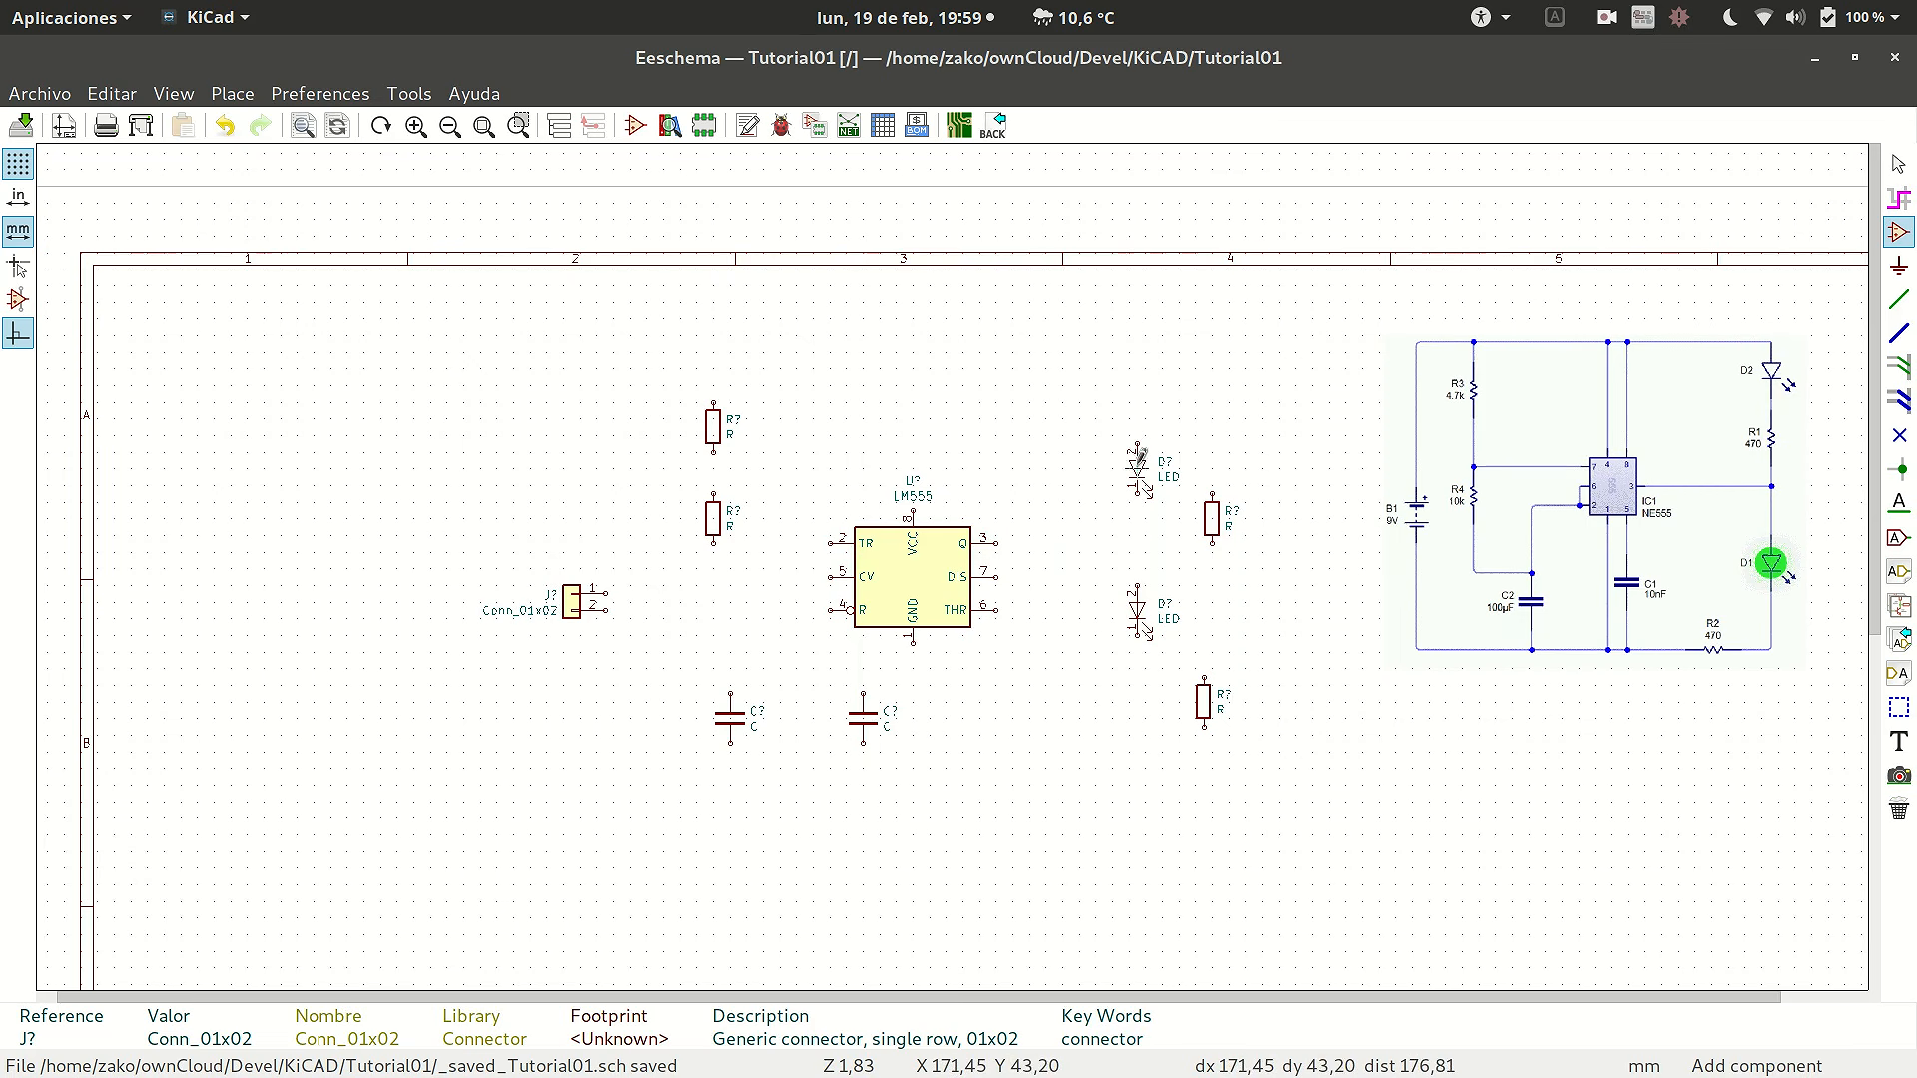
key(m)
click(1096, 445)
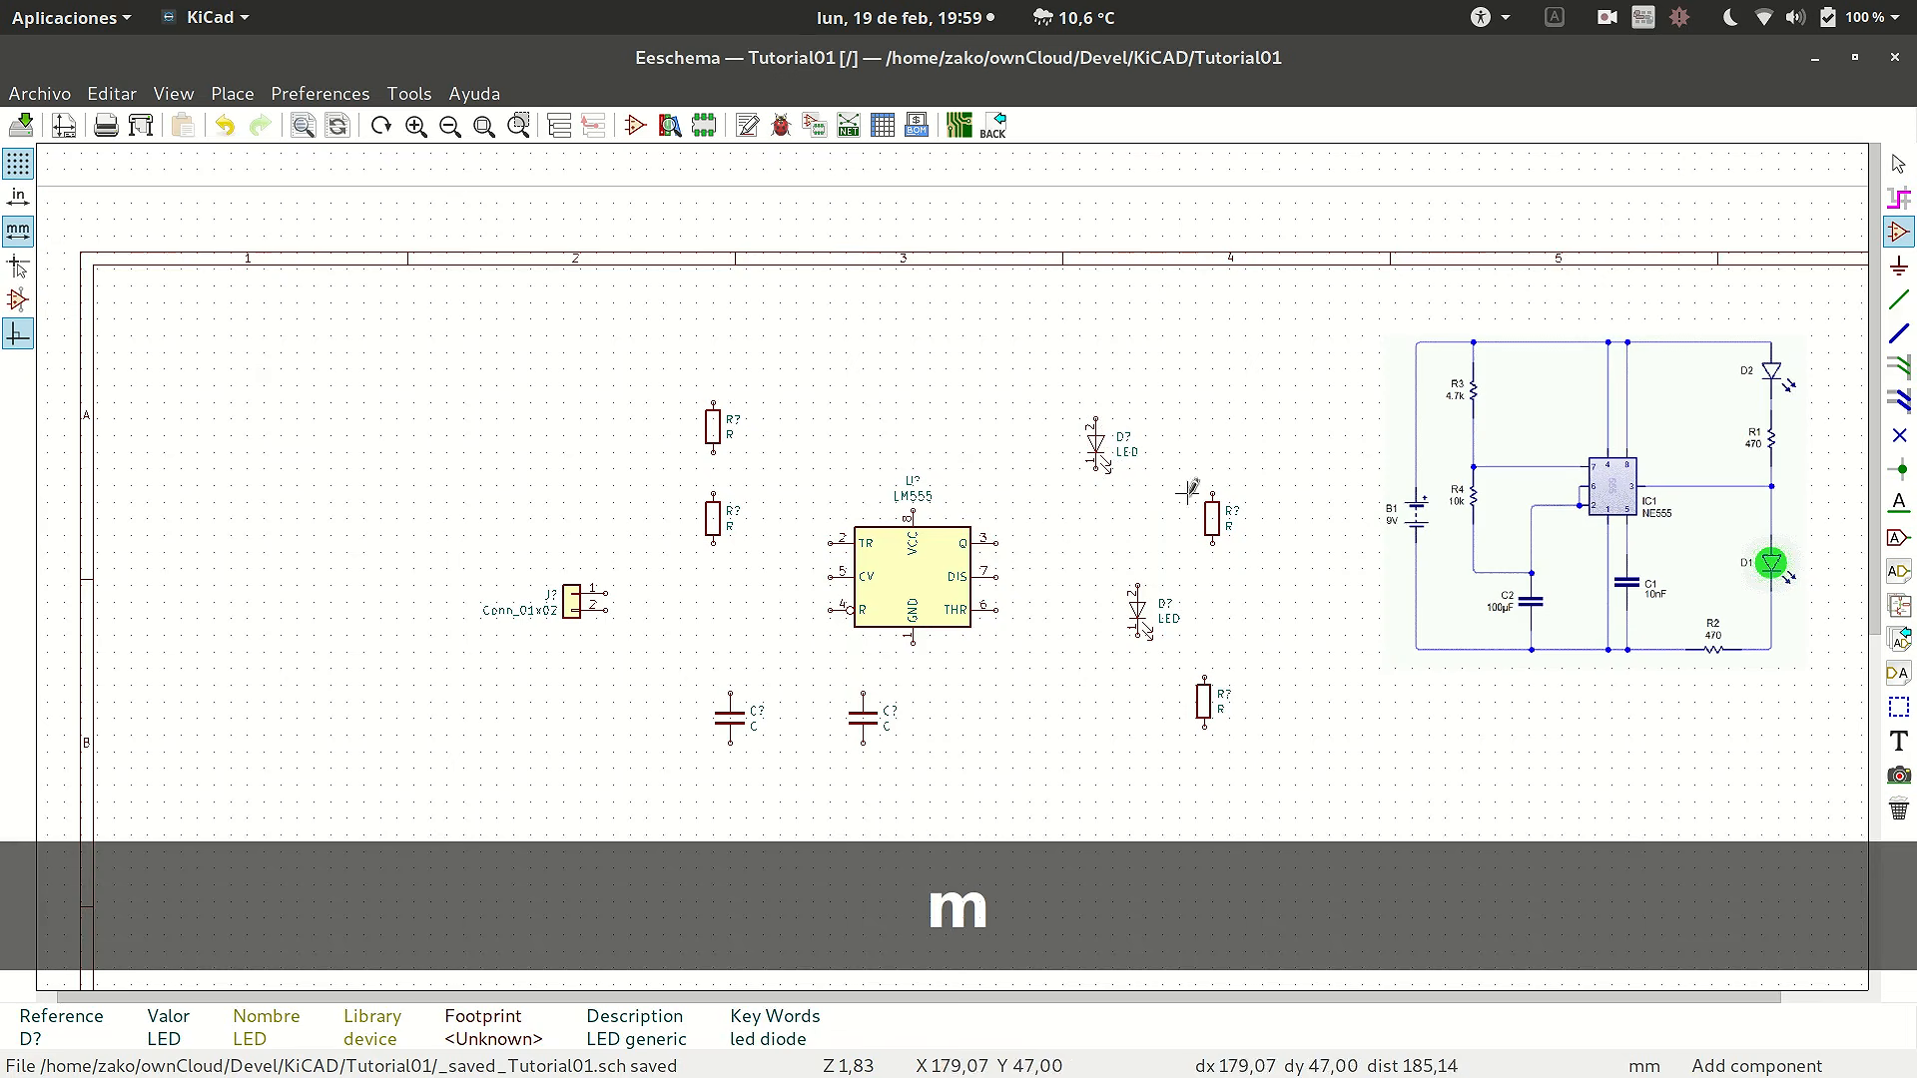
key(m)
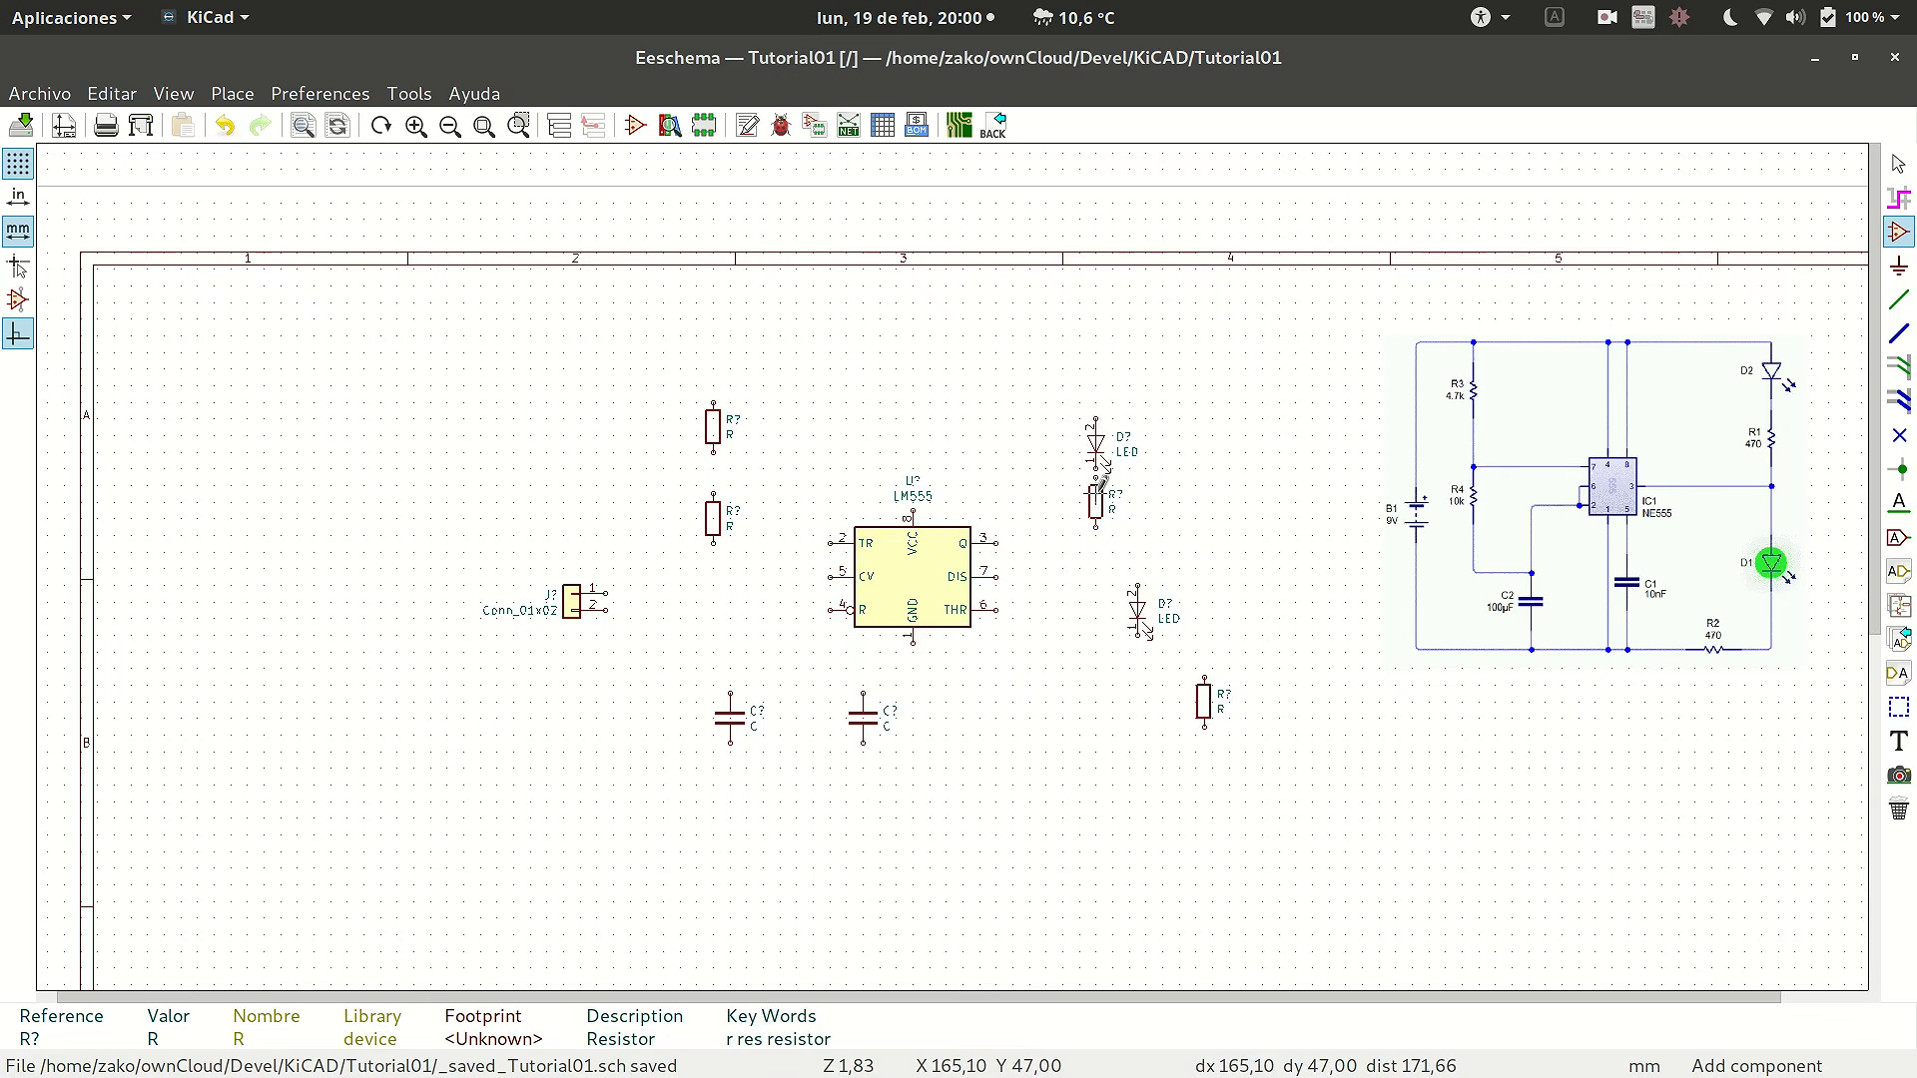
click(1097, 487)
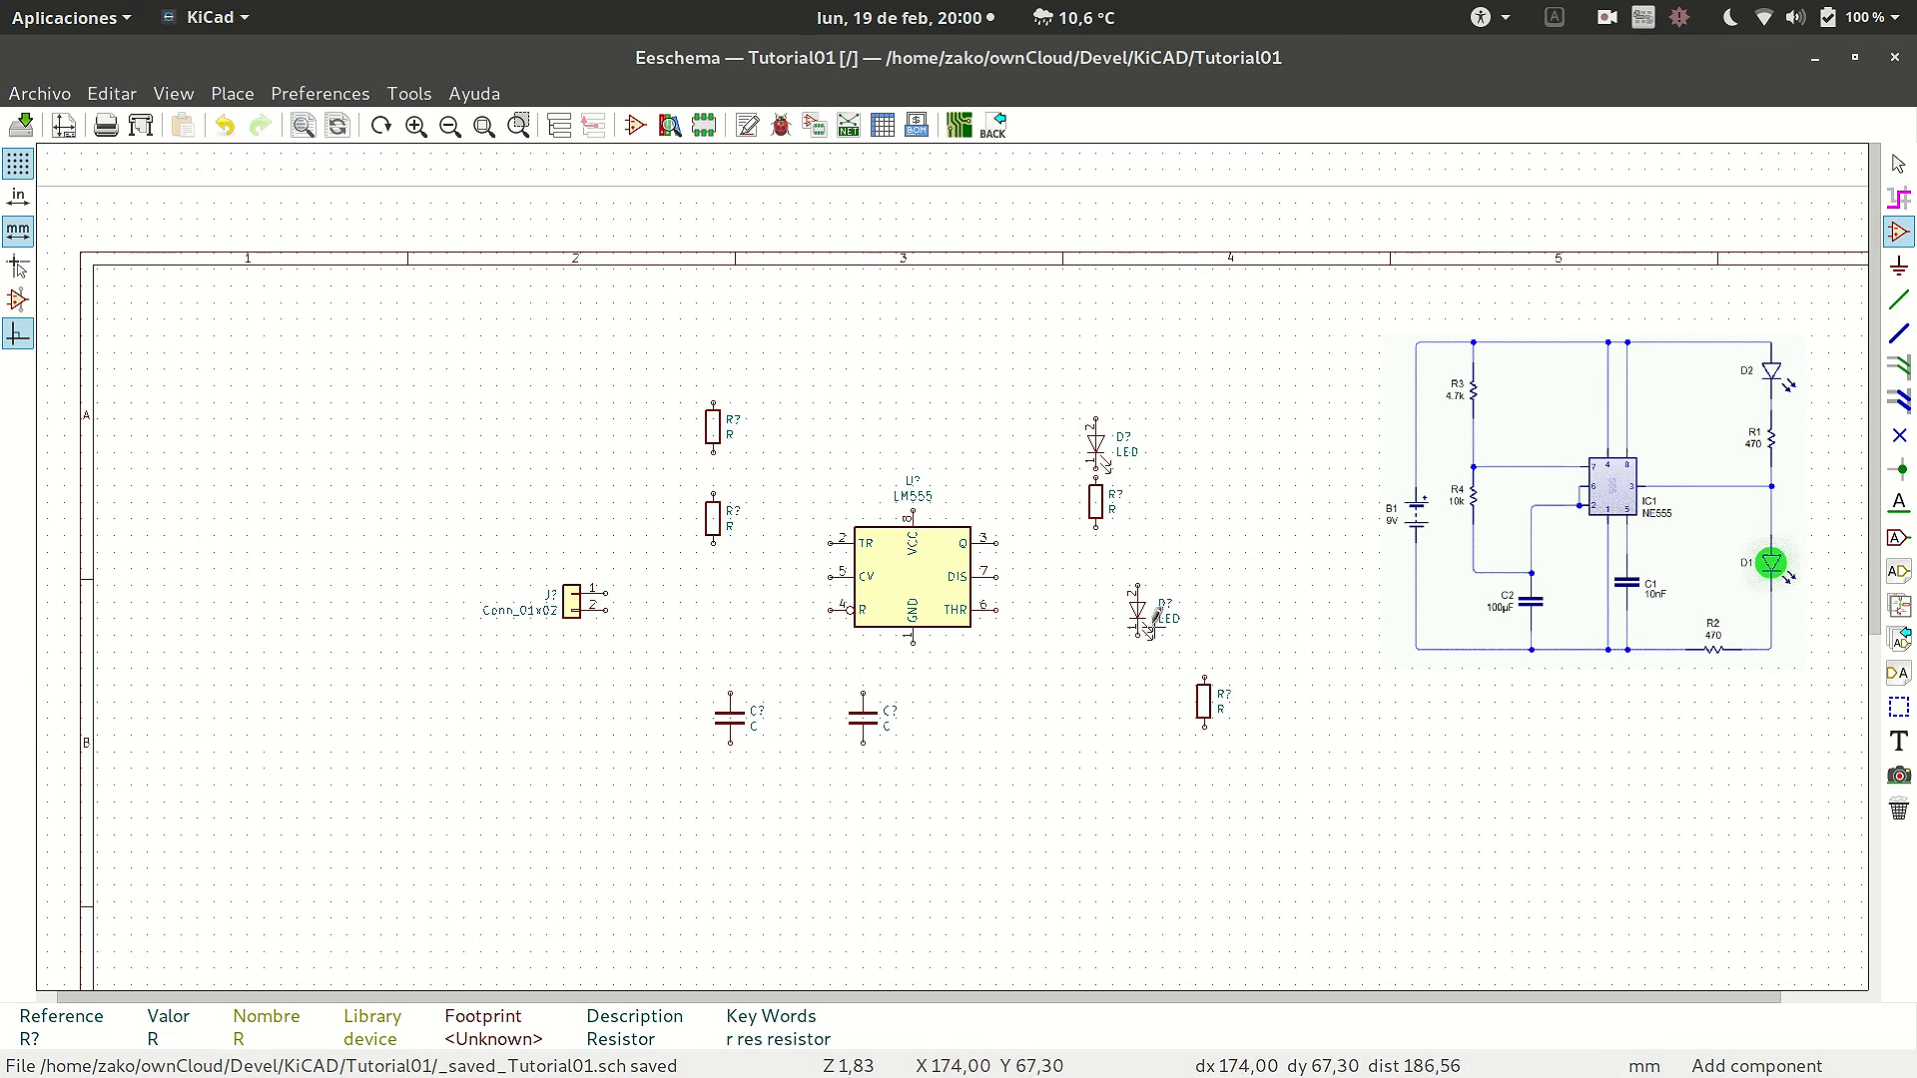
- Move the lower LED into line under the upper LED and resistor, and place the lowest resistor directly beneath it
key(m)
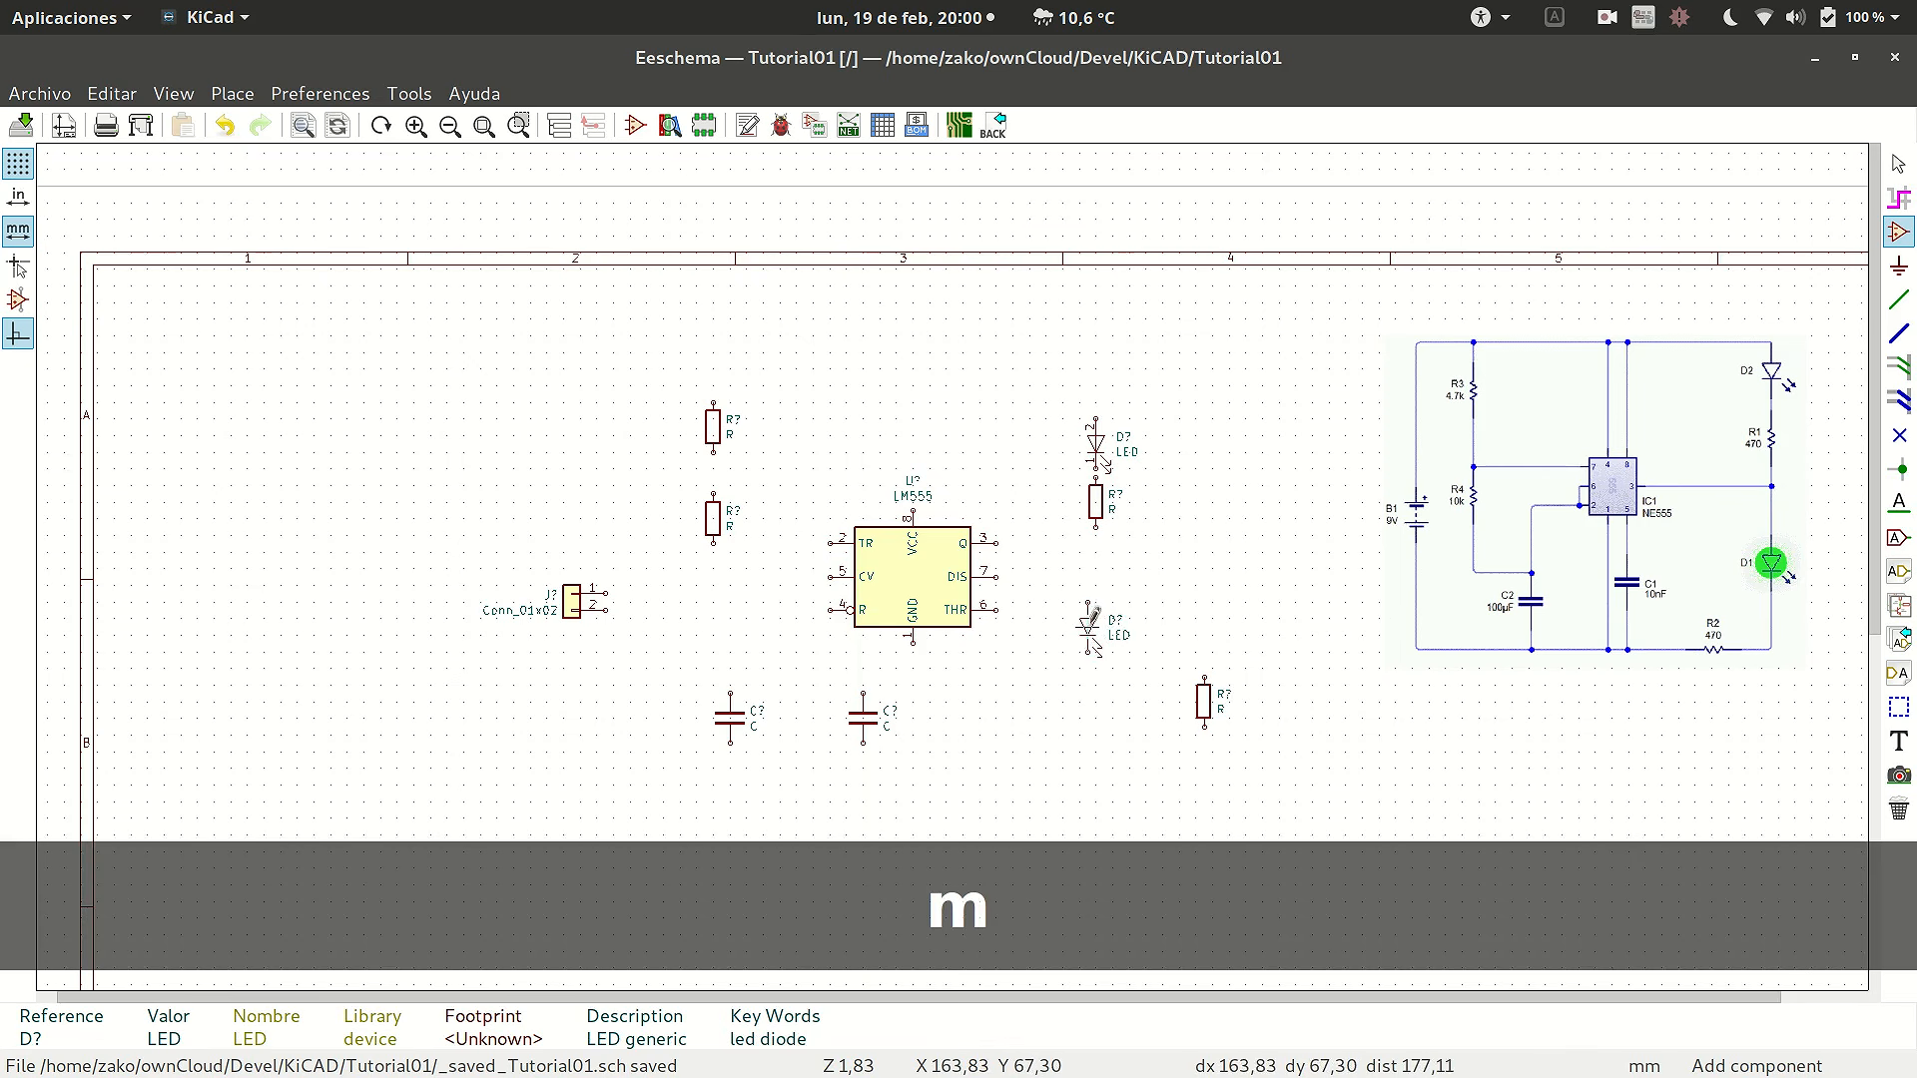
click(1100, 596)
key(m)
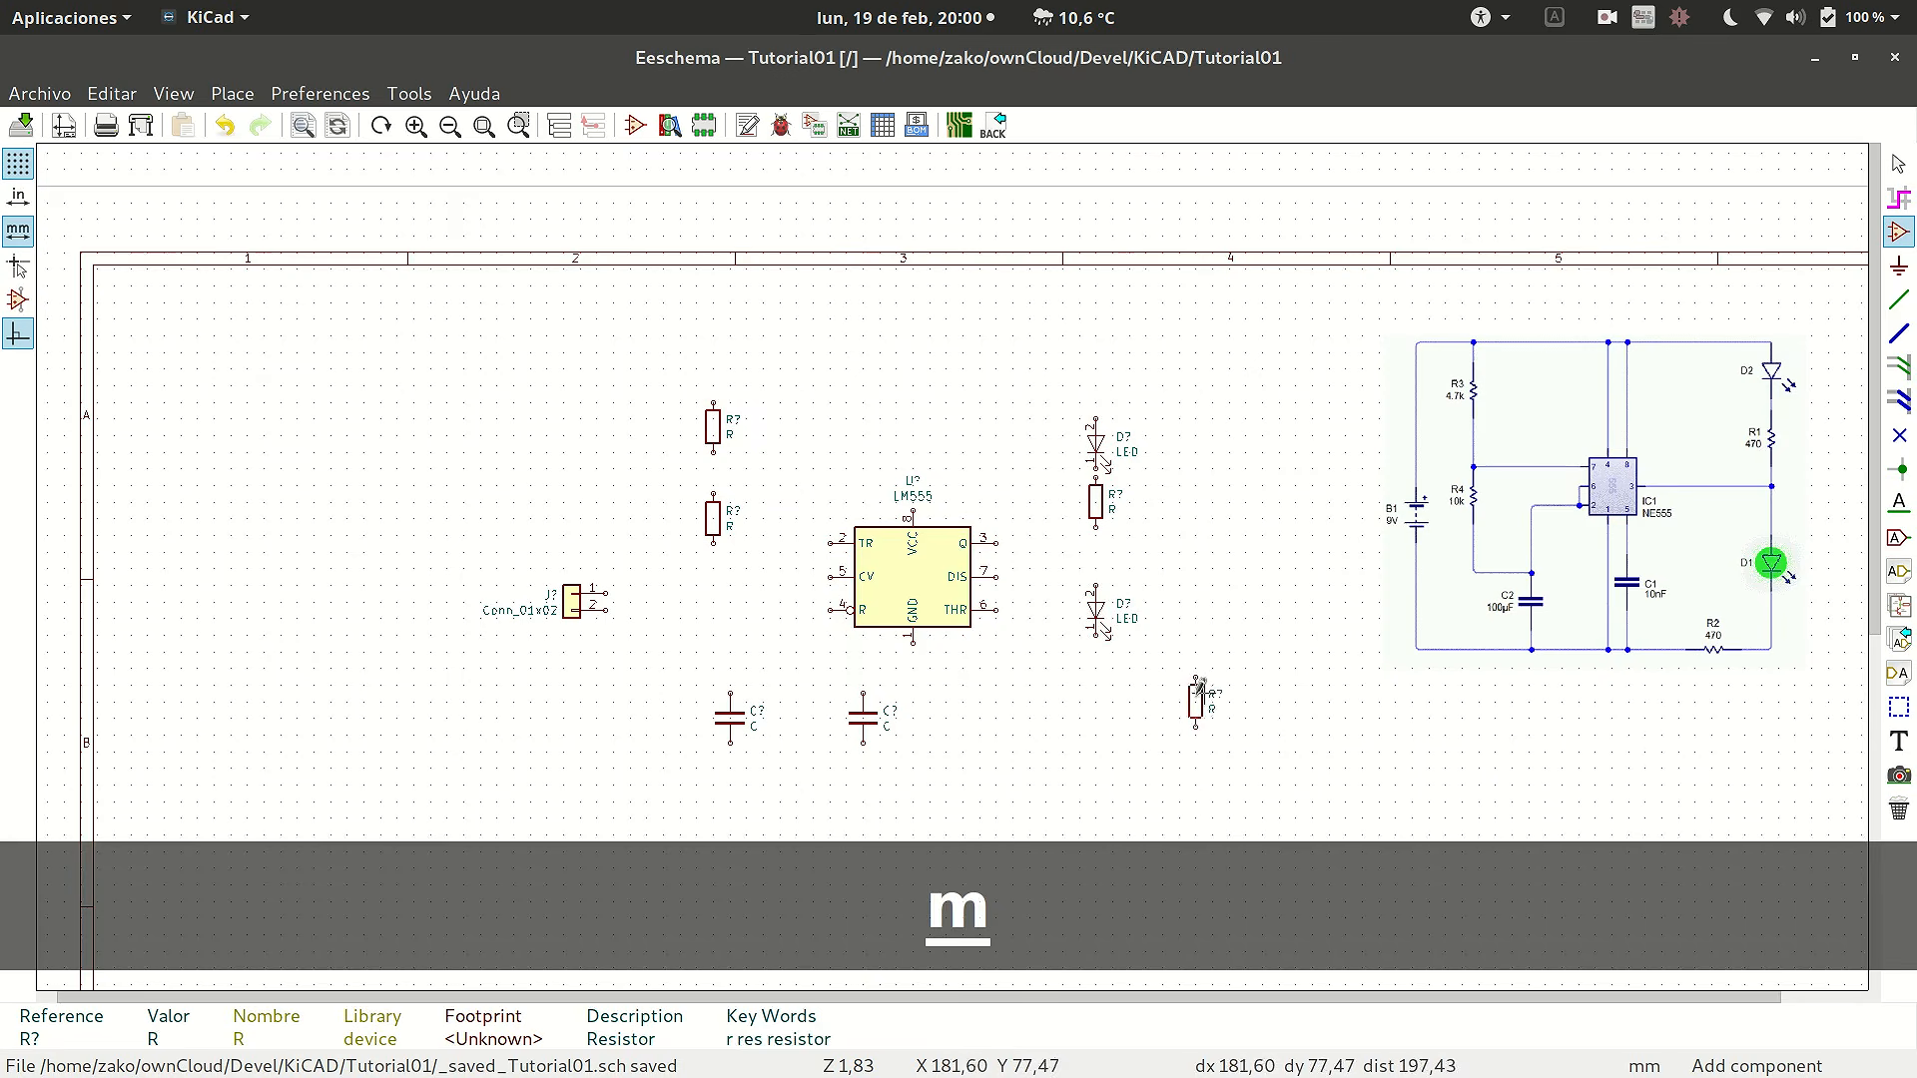
click(1112, 654)
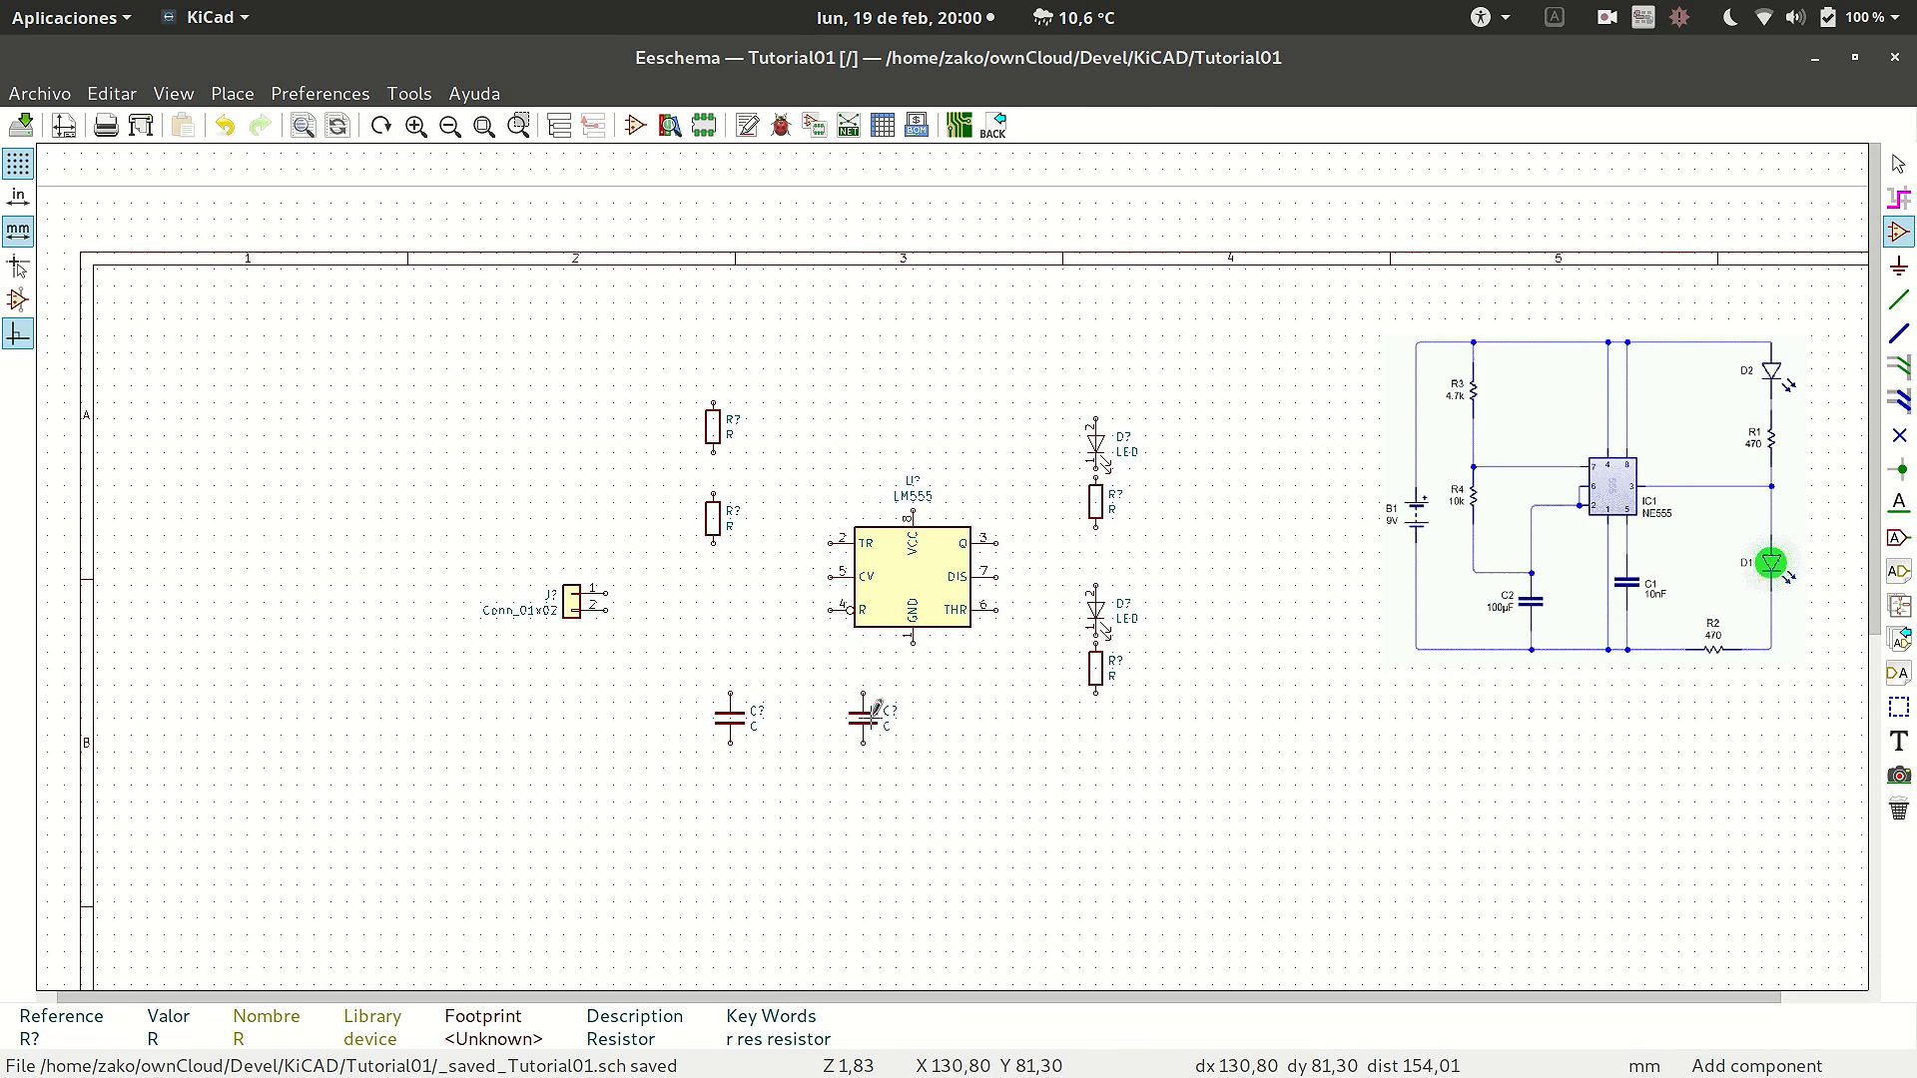
- Rotate both capacitors to horizontal and stack them left of the timer, one level with pin 5 (CV), the other with pin 2 (TR)
key(m)
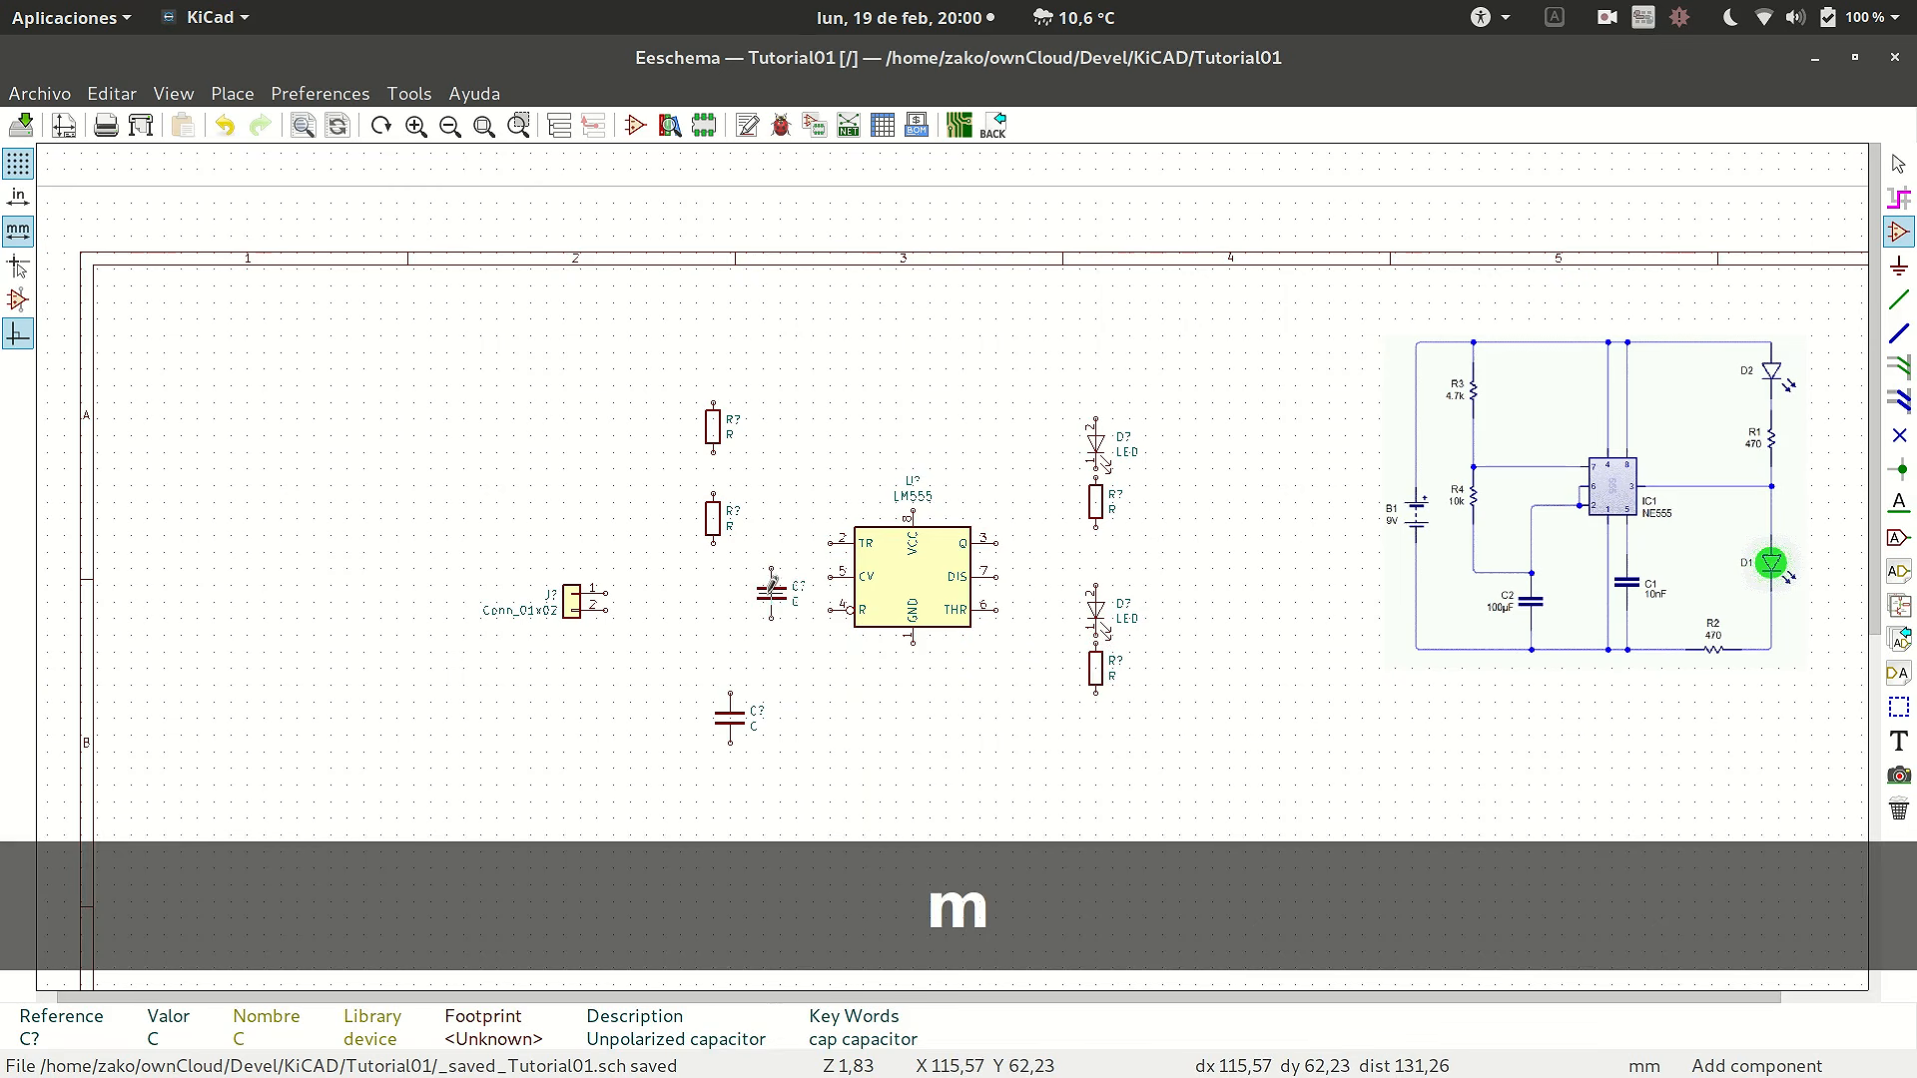
key(r)
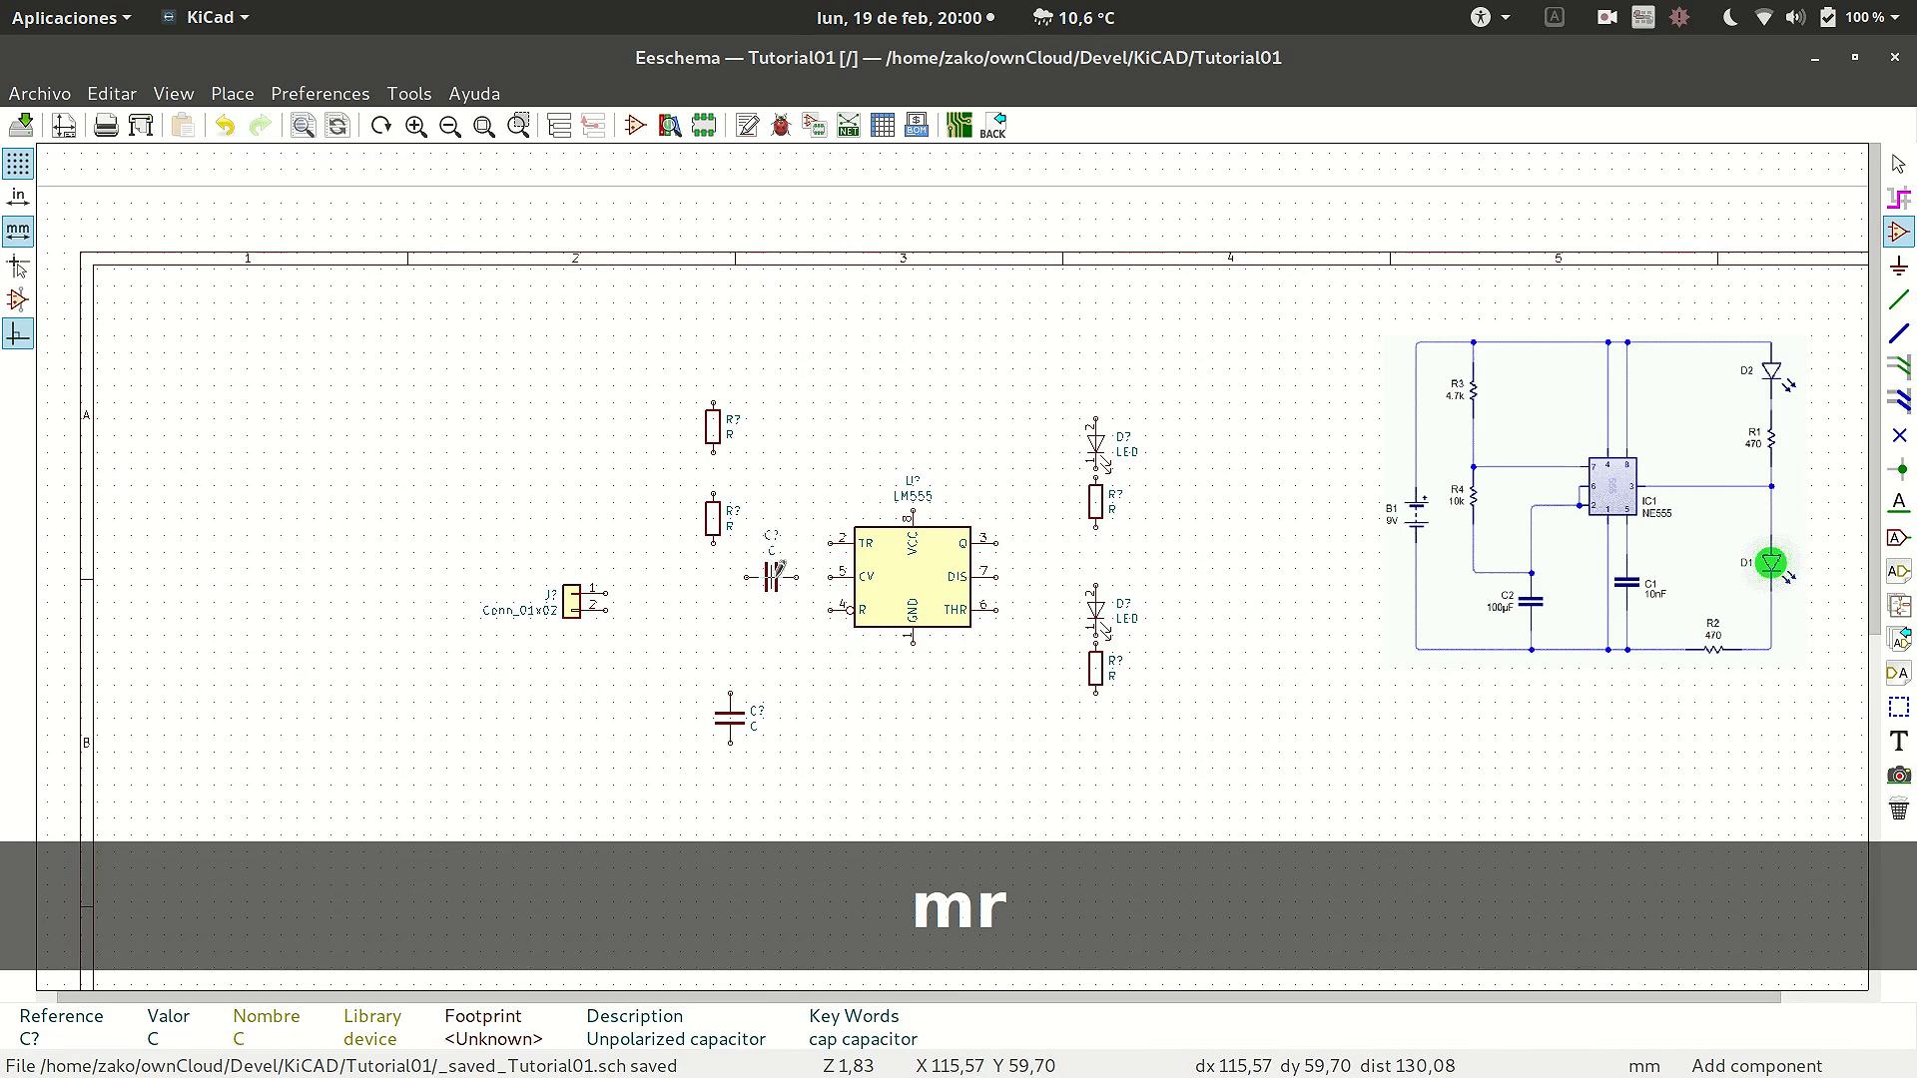
click(788, 574)
key(m)
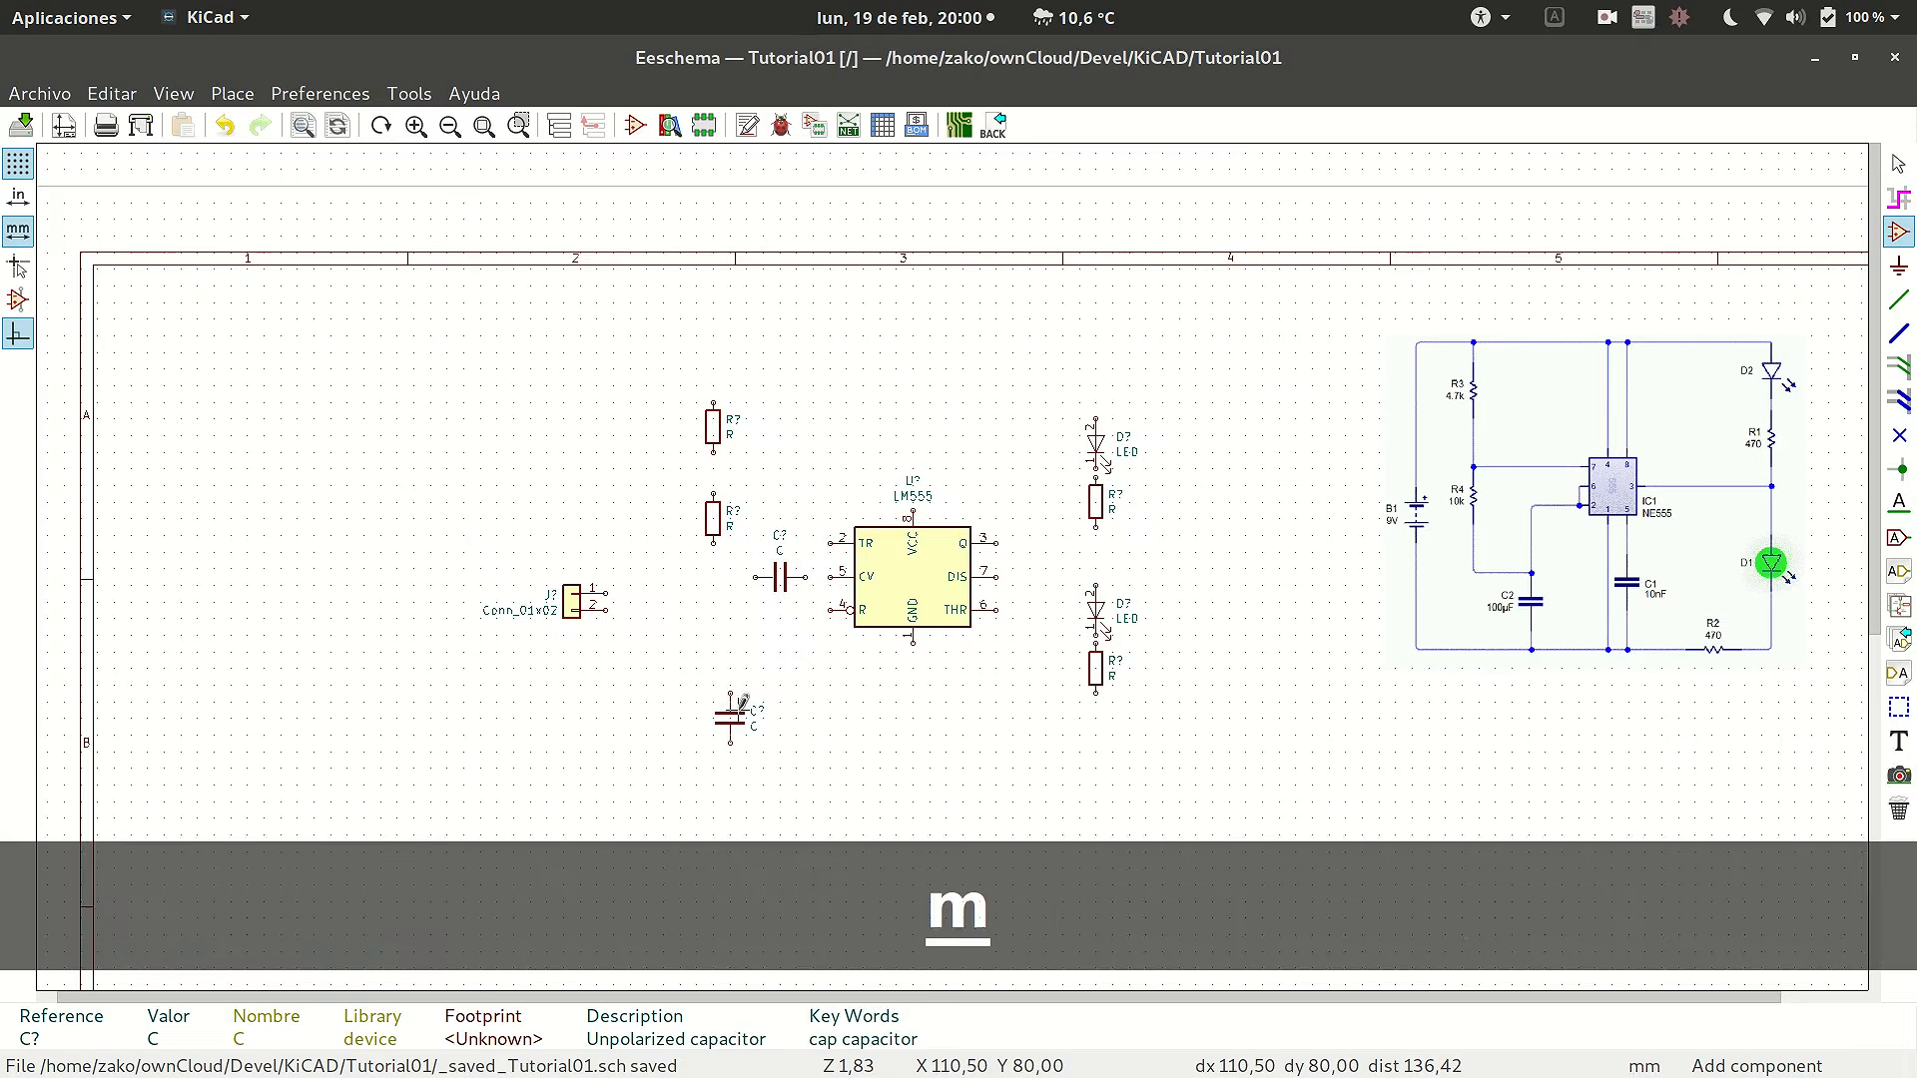
key(r)
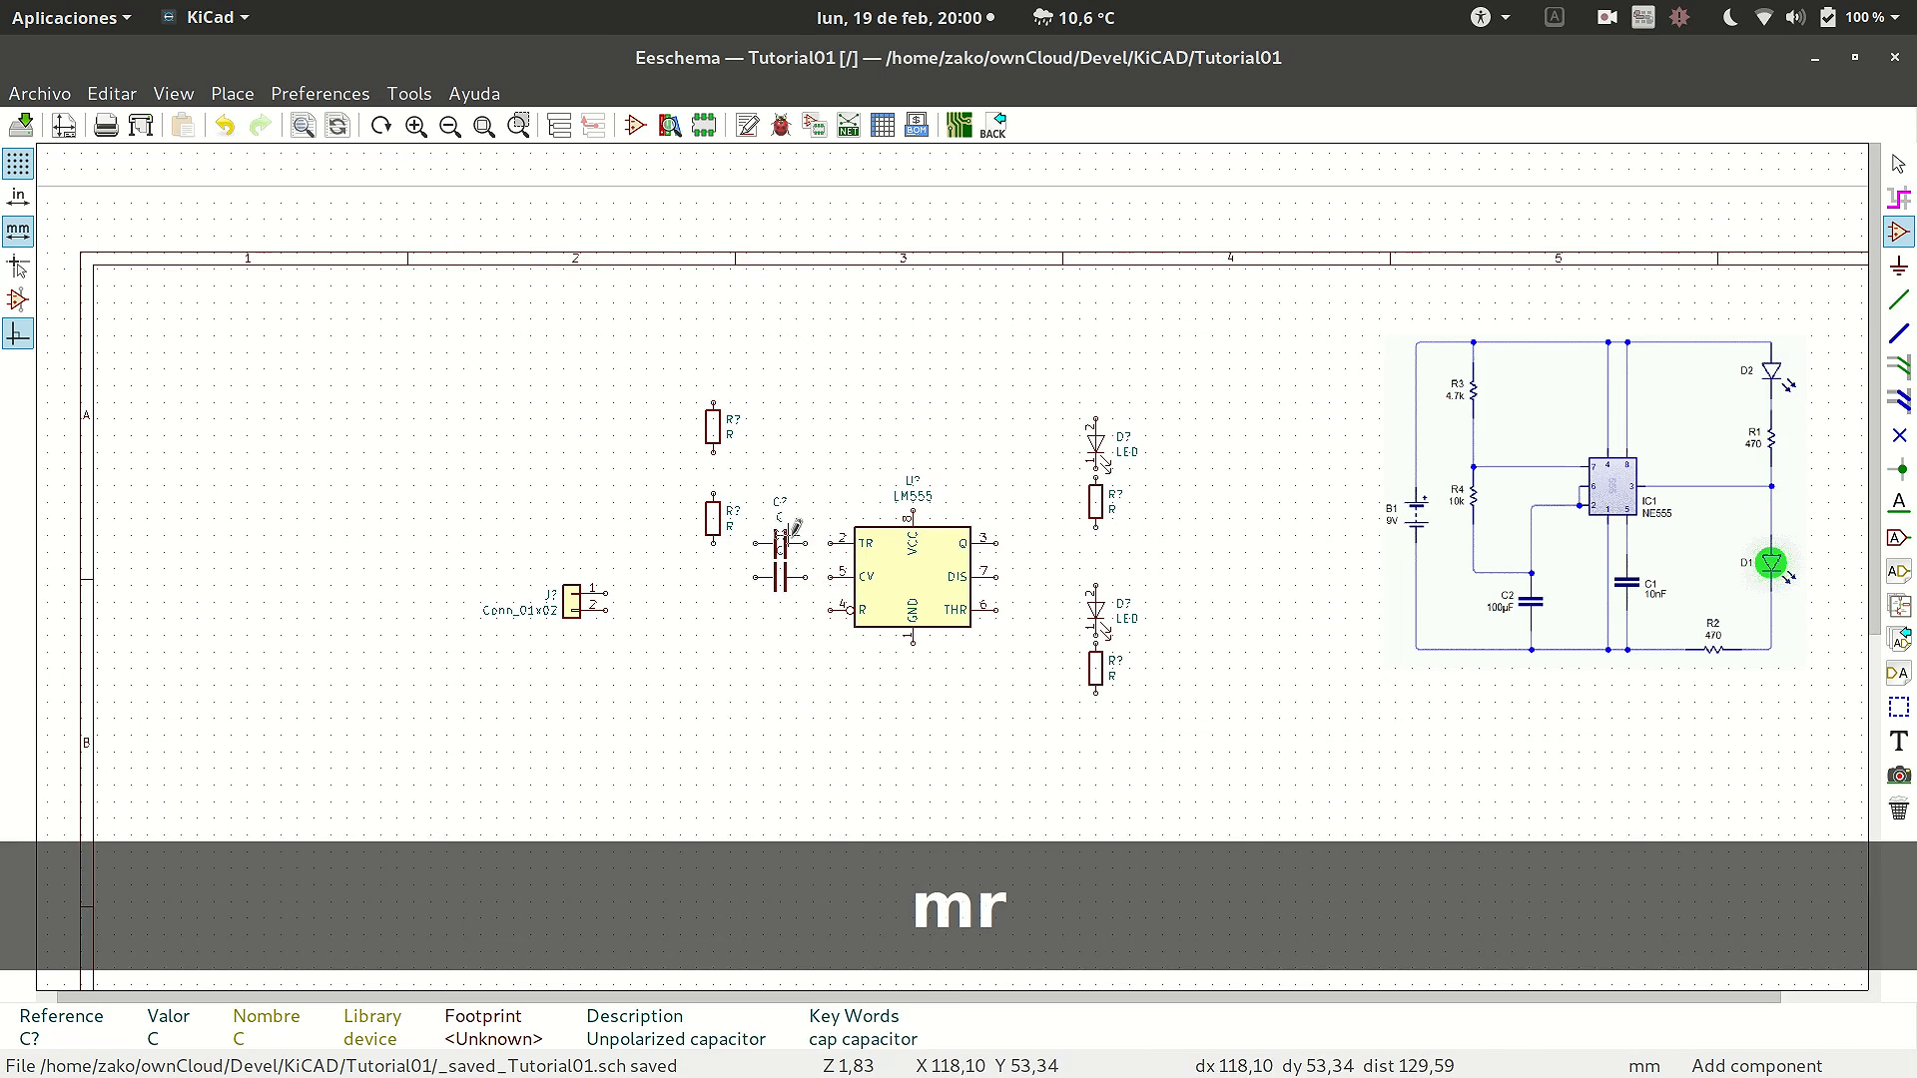
scroll(796, 526, up, 5)
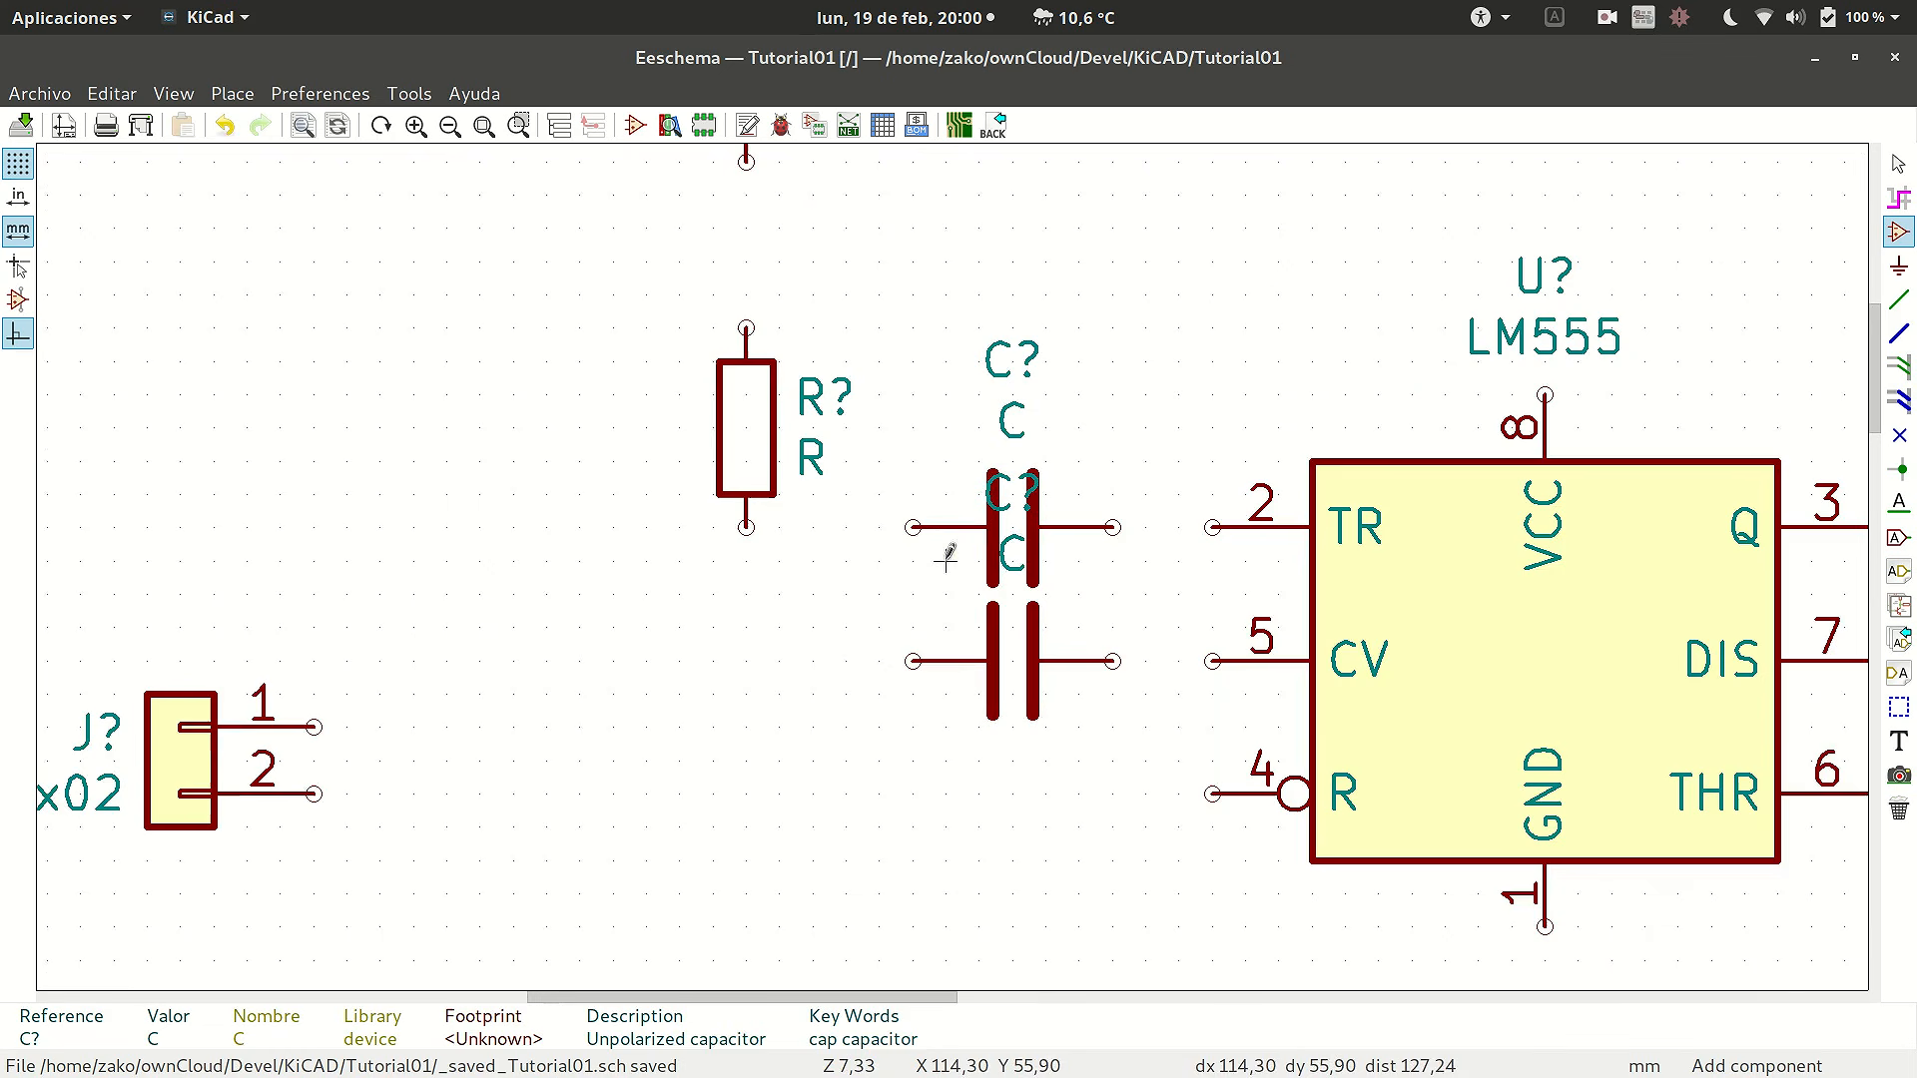
click(1013, 493)
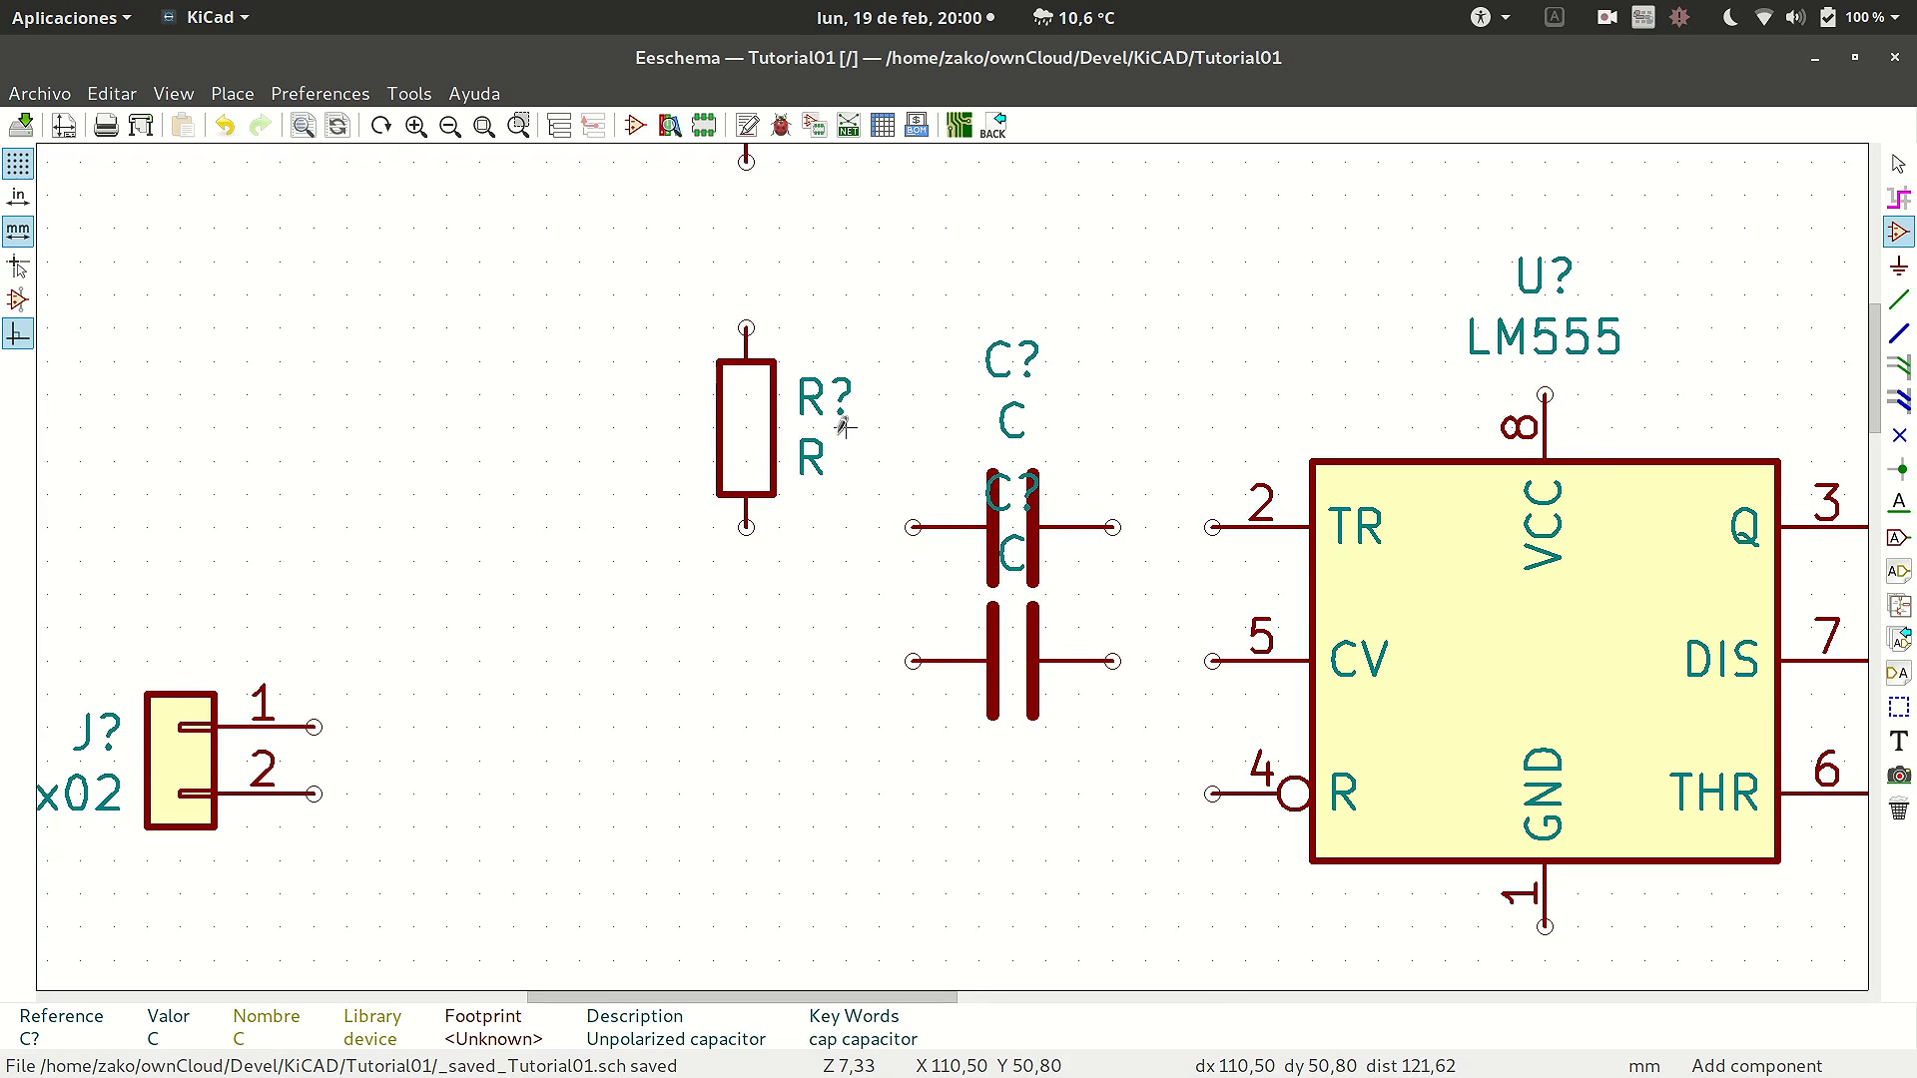
scroll(846, 427, down, 3)
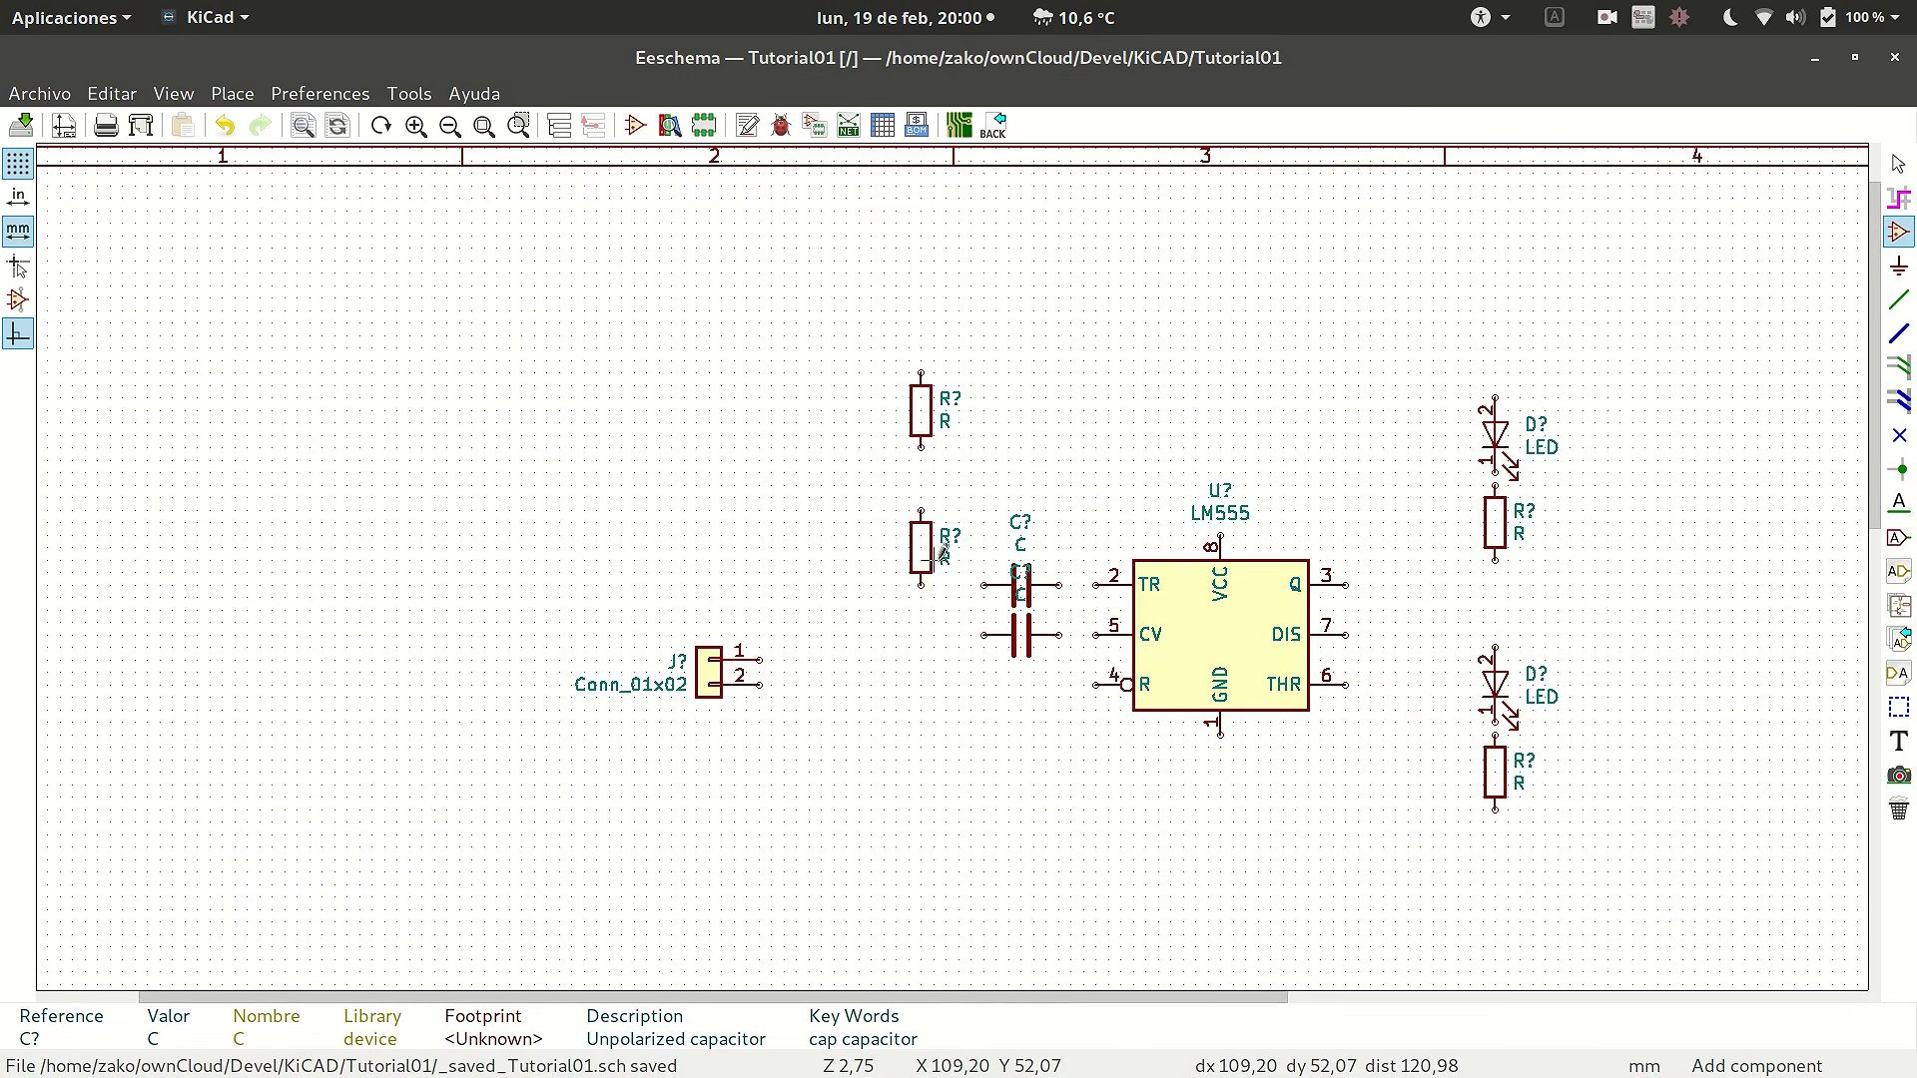
scroll(1158, 545, up, 3)
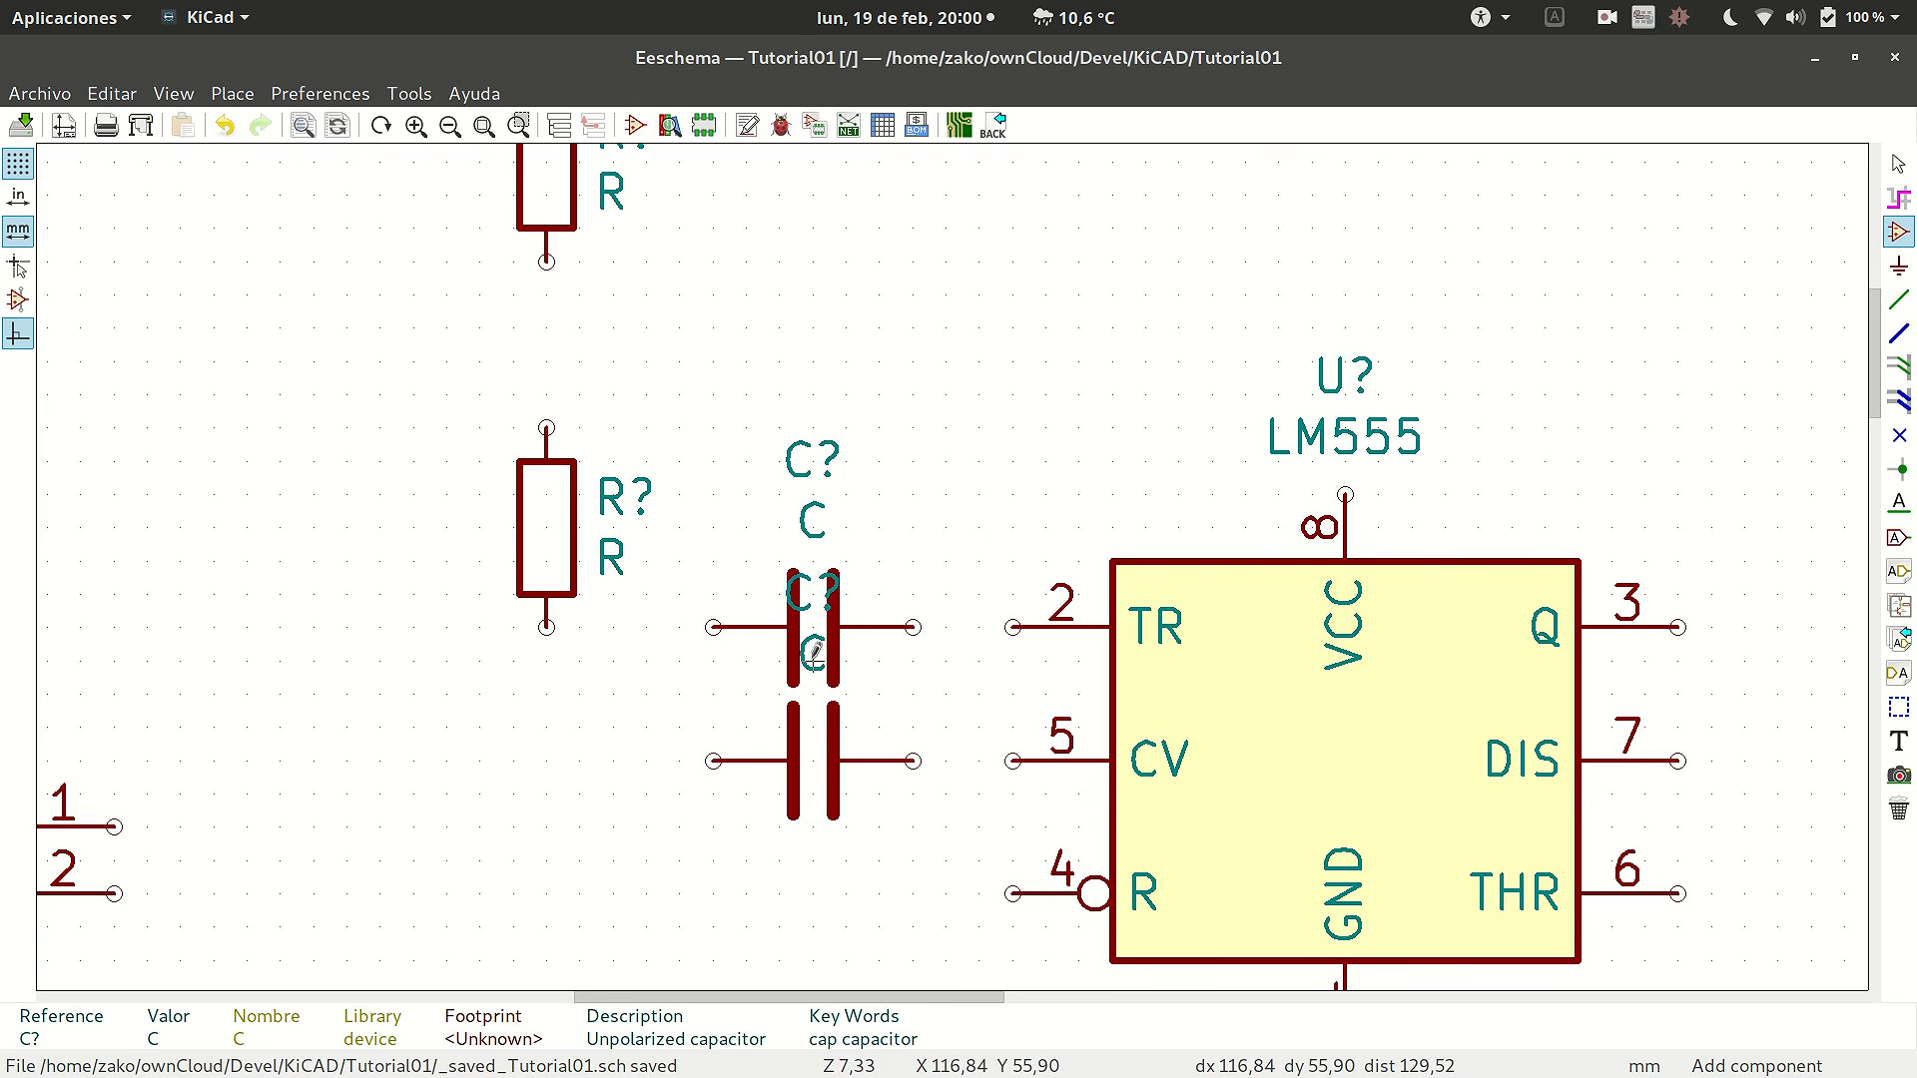
- Move the lower capacitor's value and reference texts below its symbol, with the value above the reference
key(m)
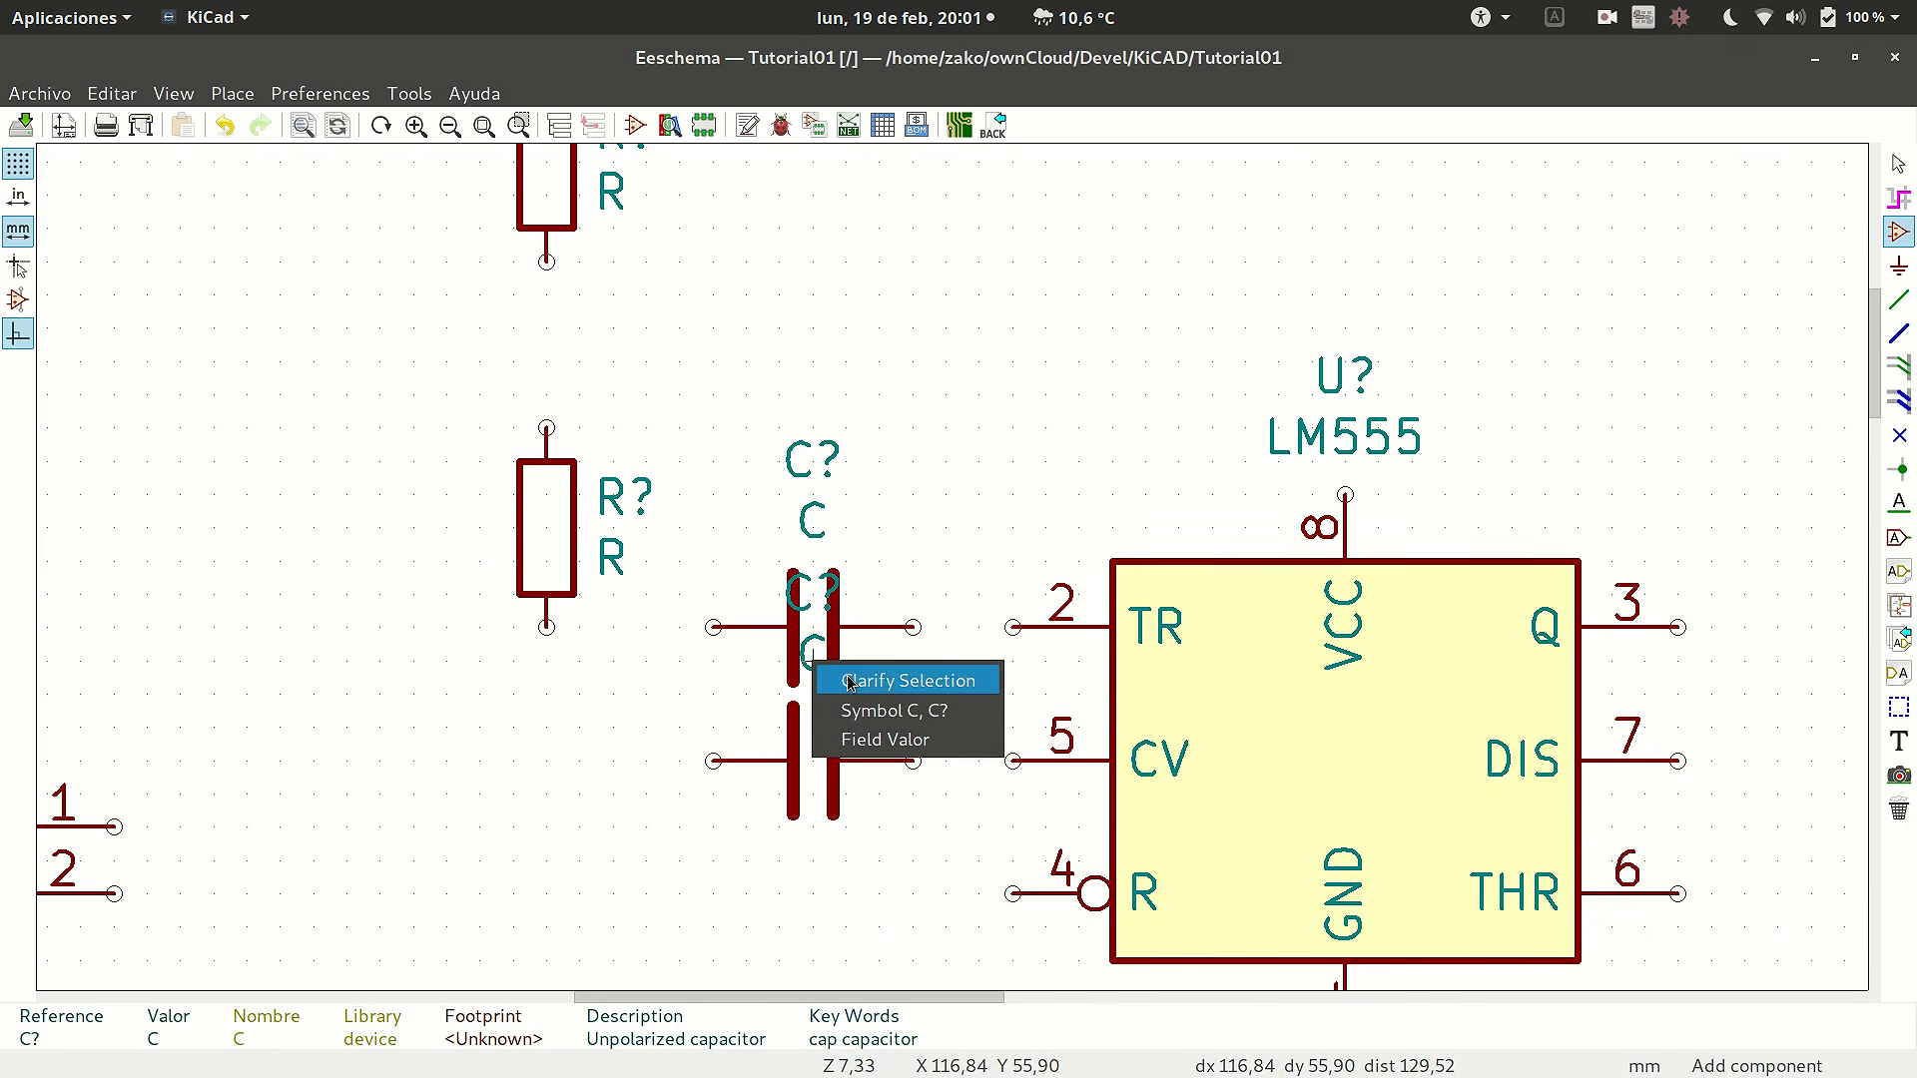
click(903, 739)
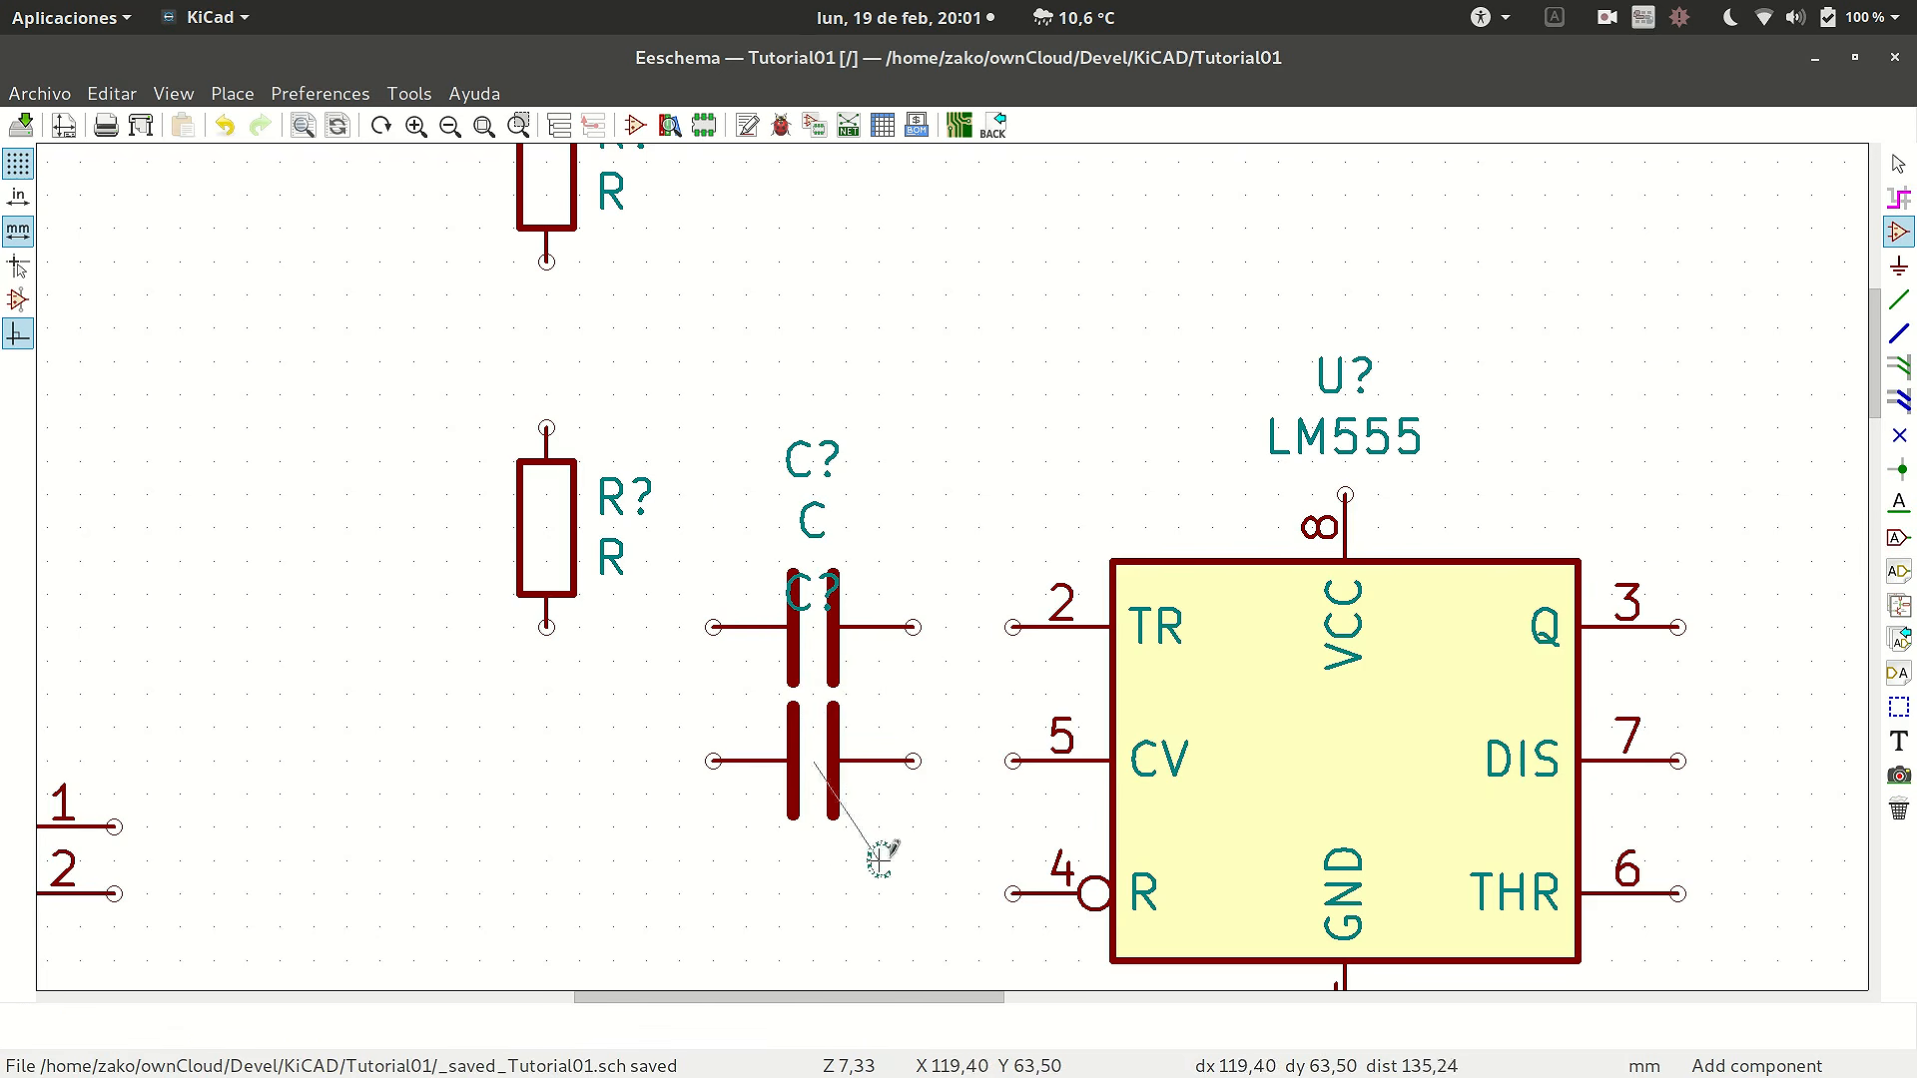
click(814, 858)
key(m)
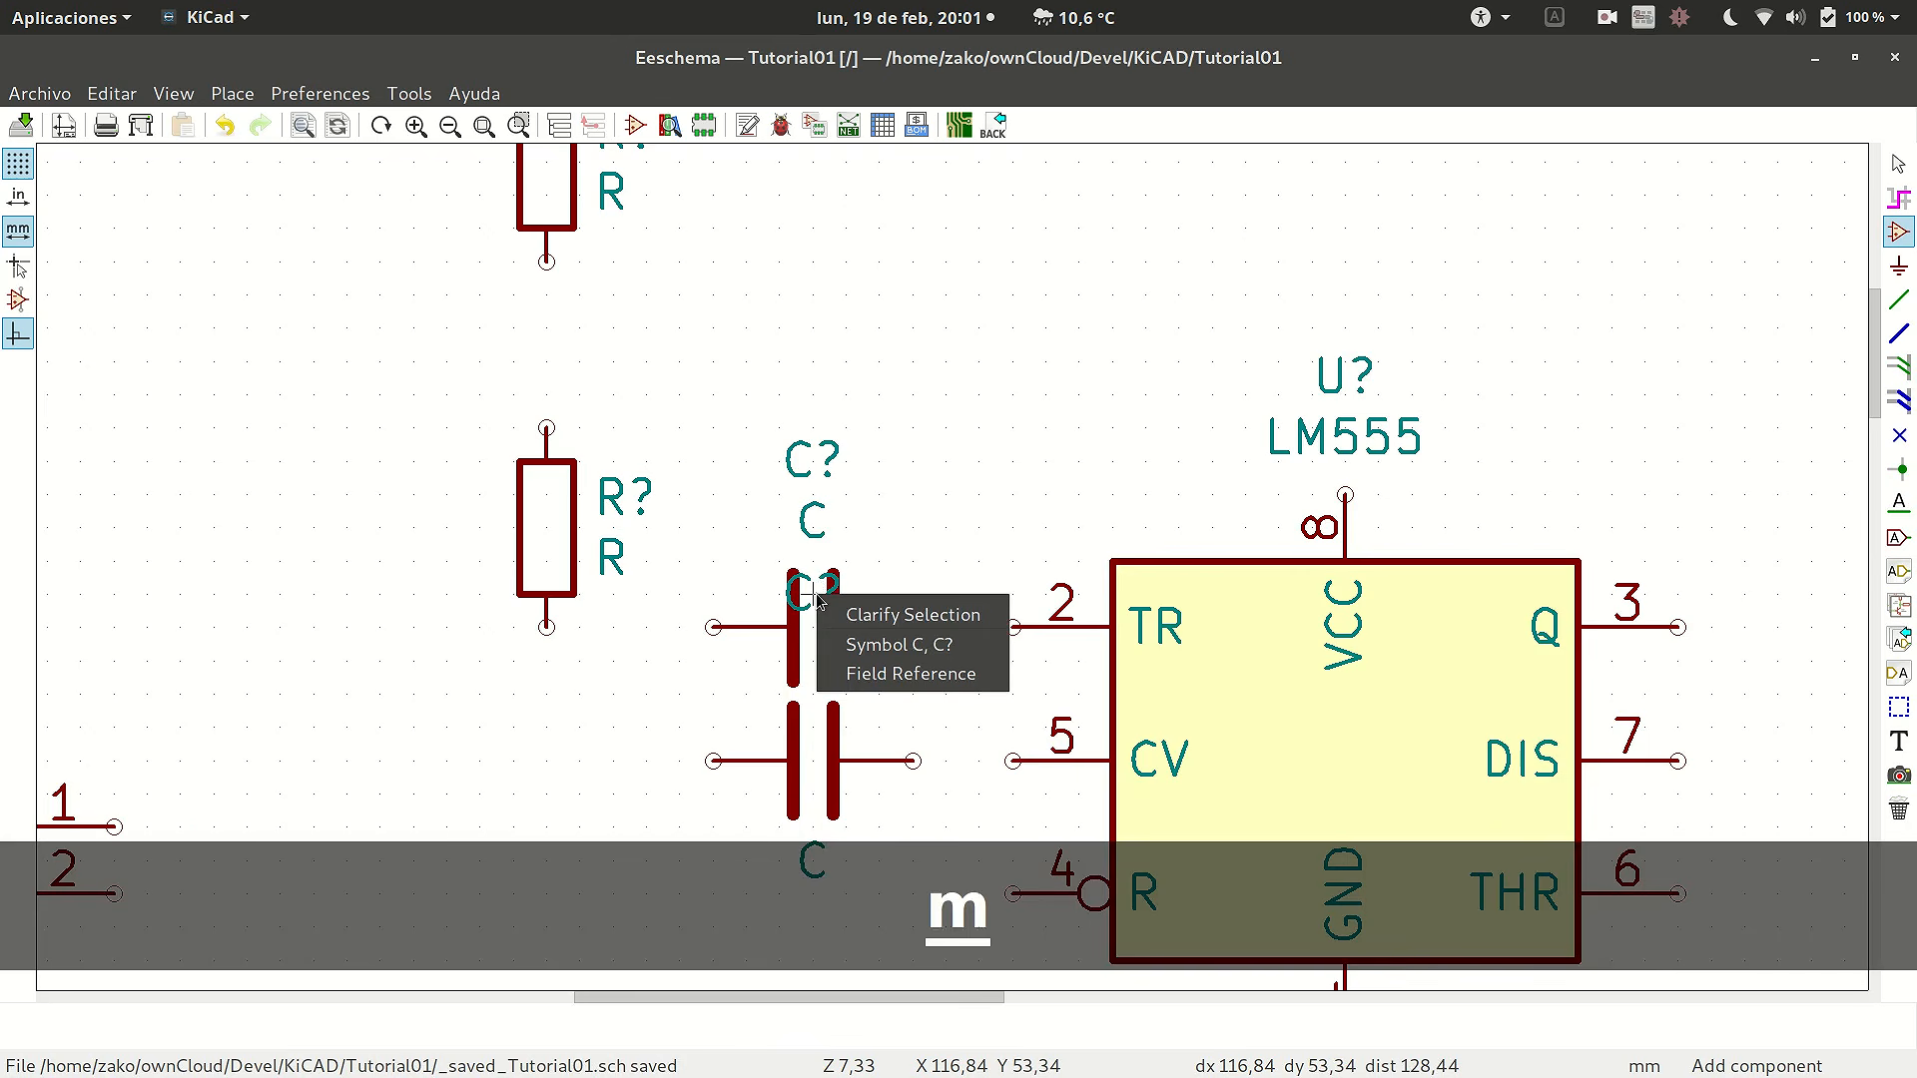
click(900, 674)
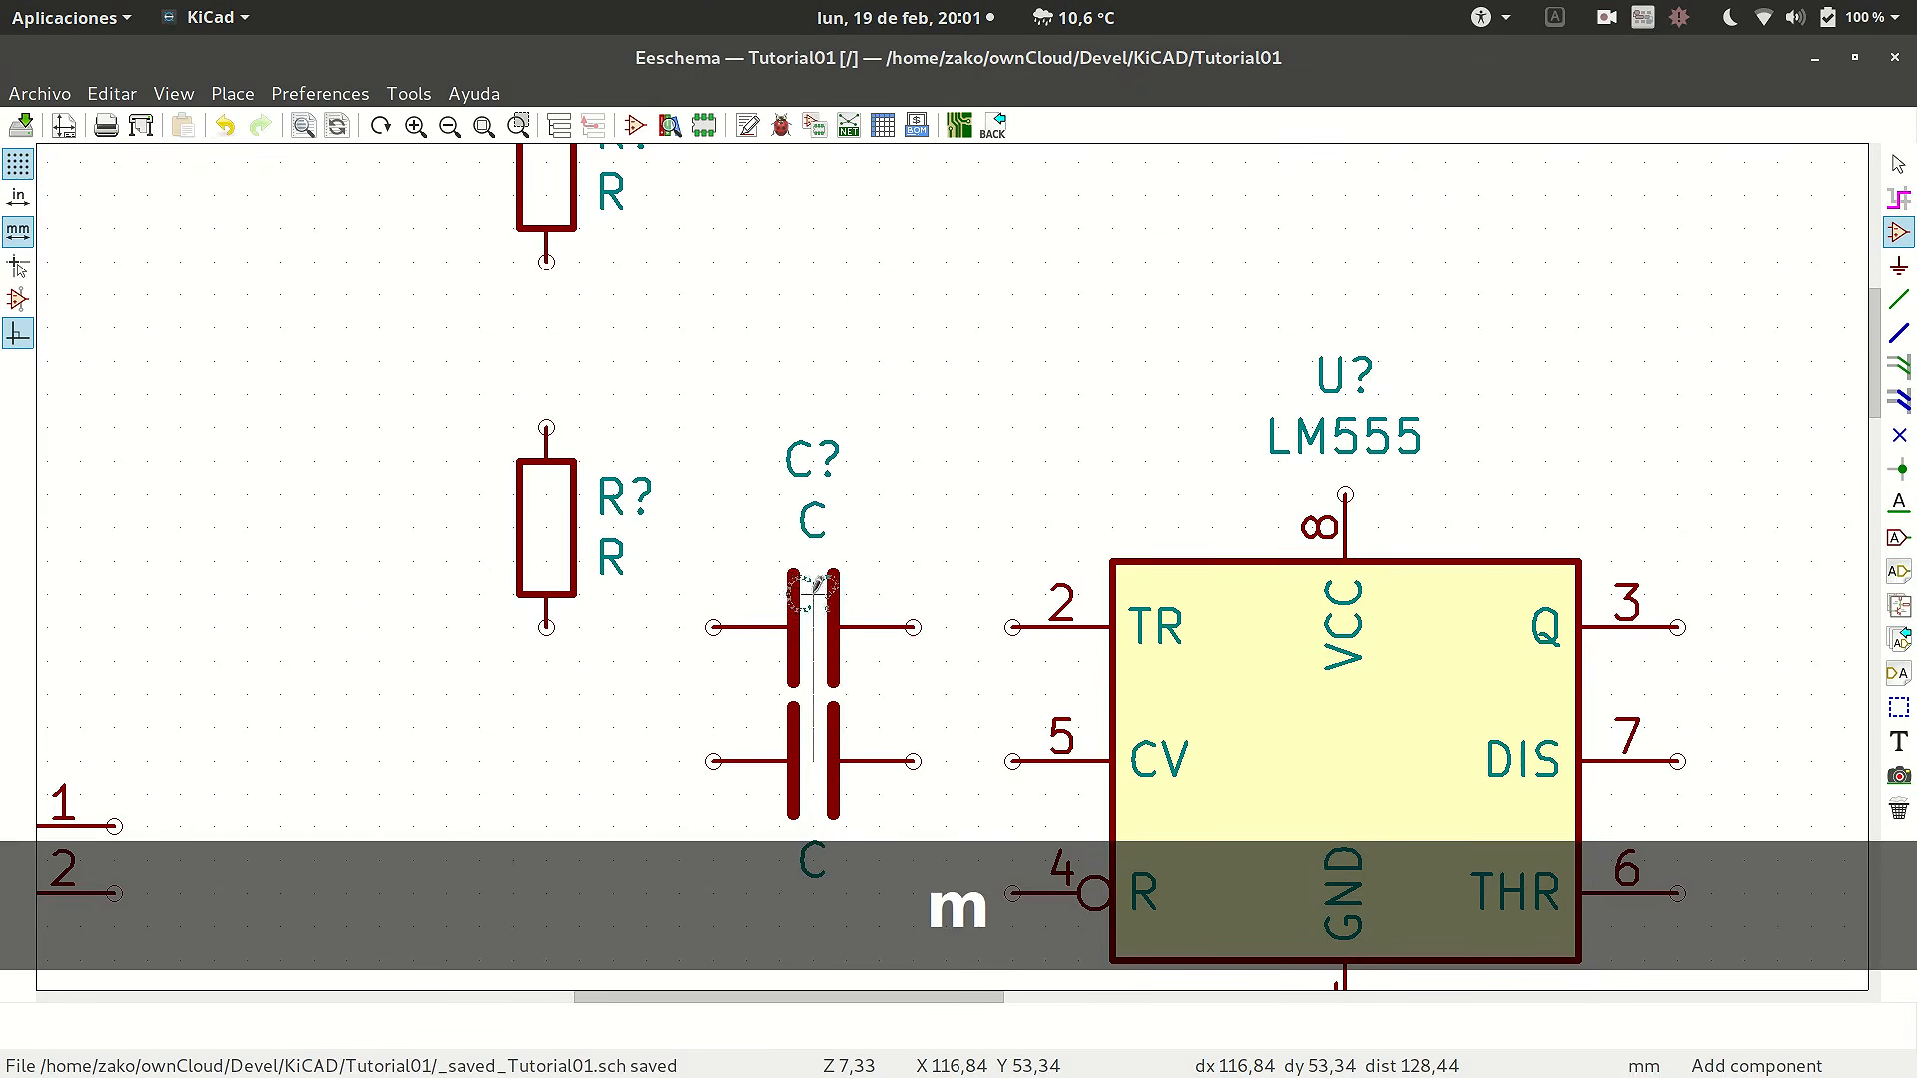
click(812, 927)
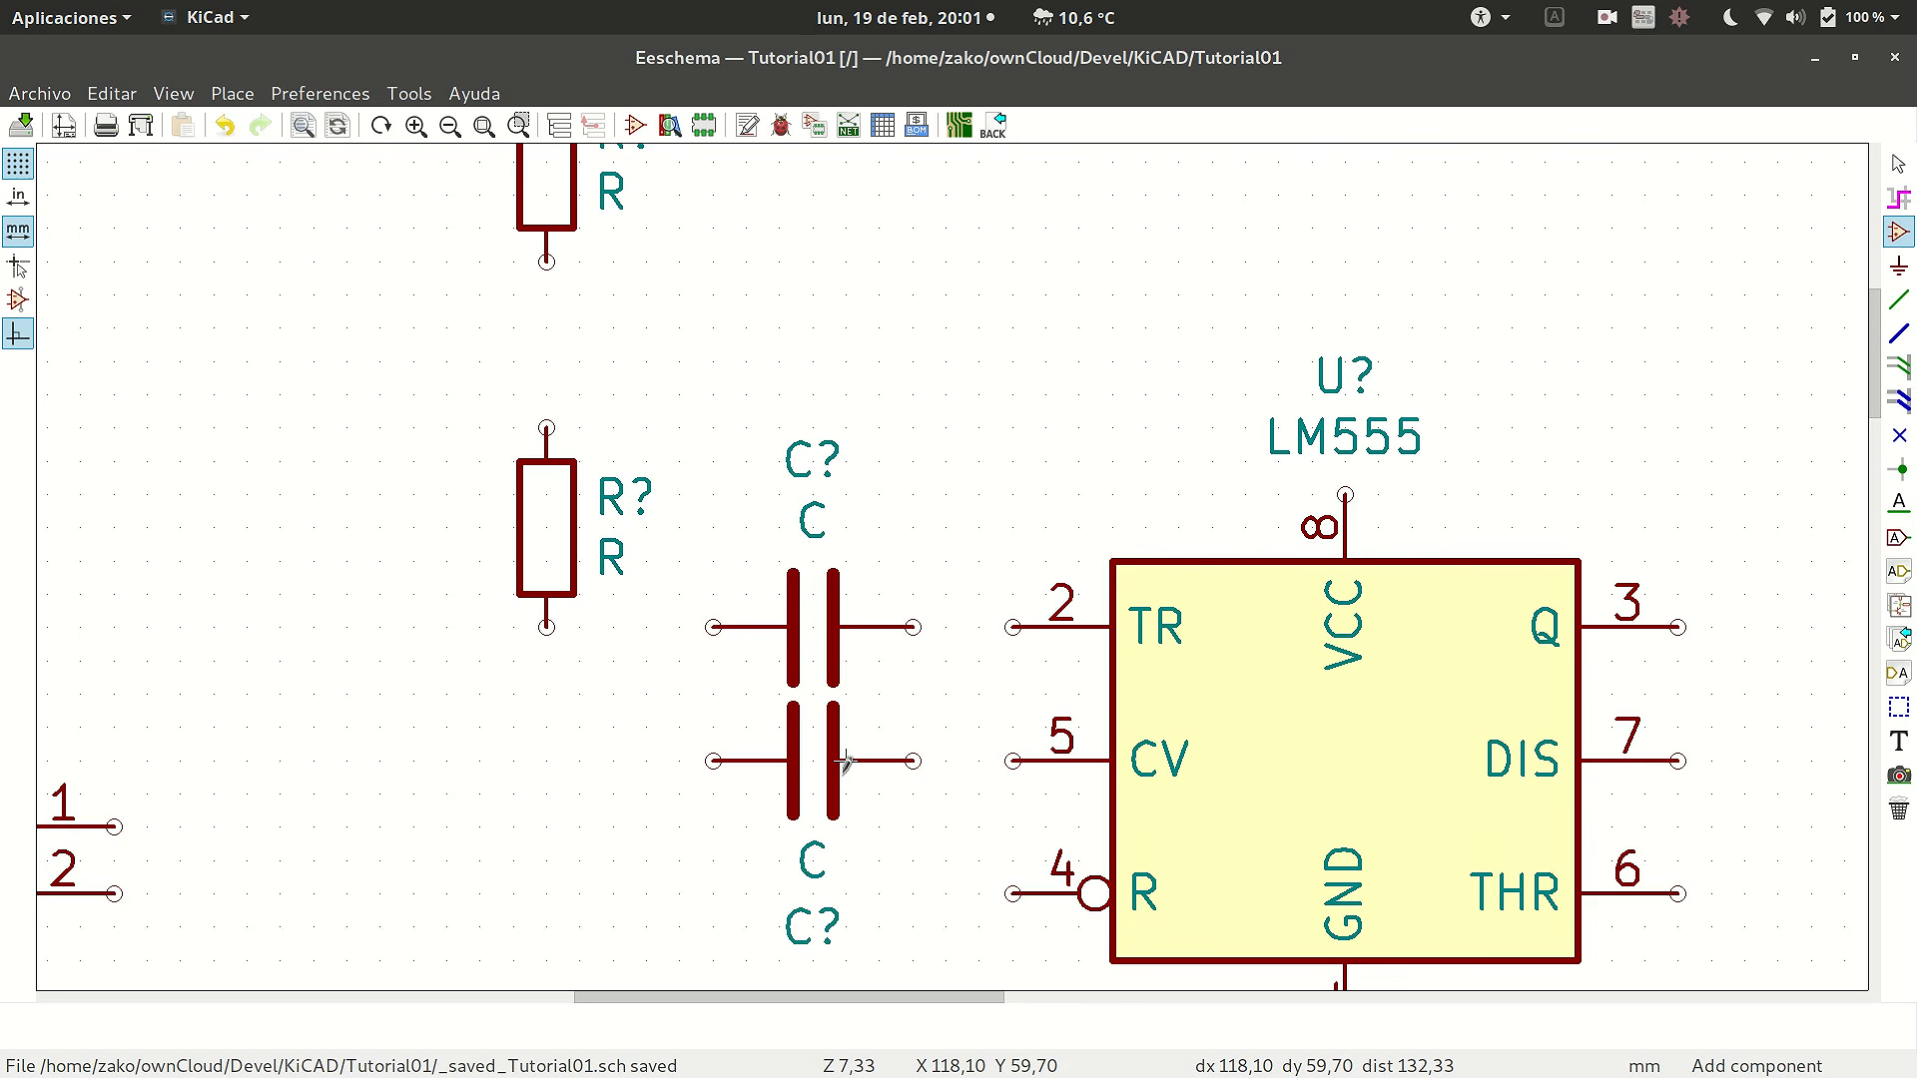
- Move the two resistors left of the timer to its right, one beside each LED branch, and shift the connector closer to the capacitors
scroll(847, 761, down, 5)
scroll(948, 559, up, 2)
scroll(947, 555, down, 3)
scroll(948, 559, up, 3)
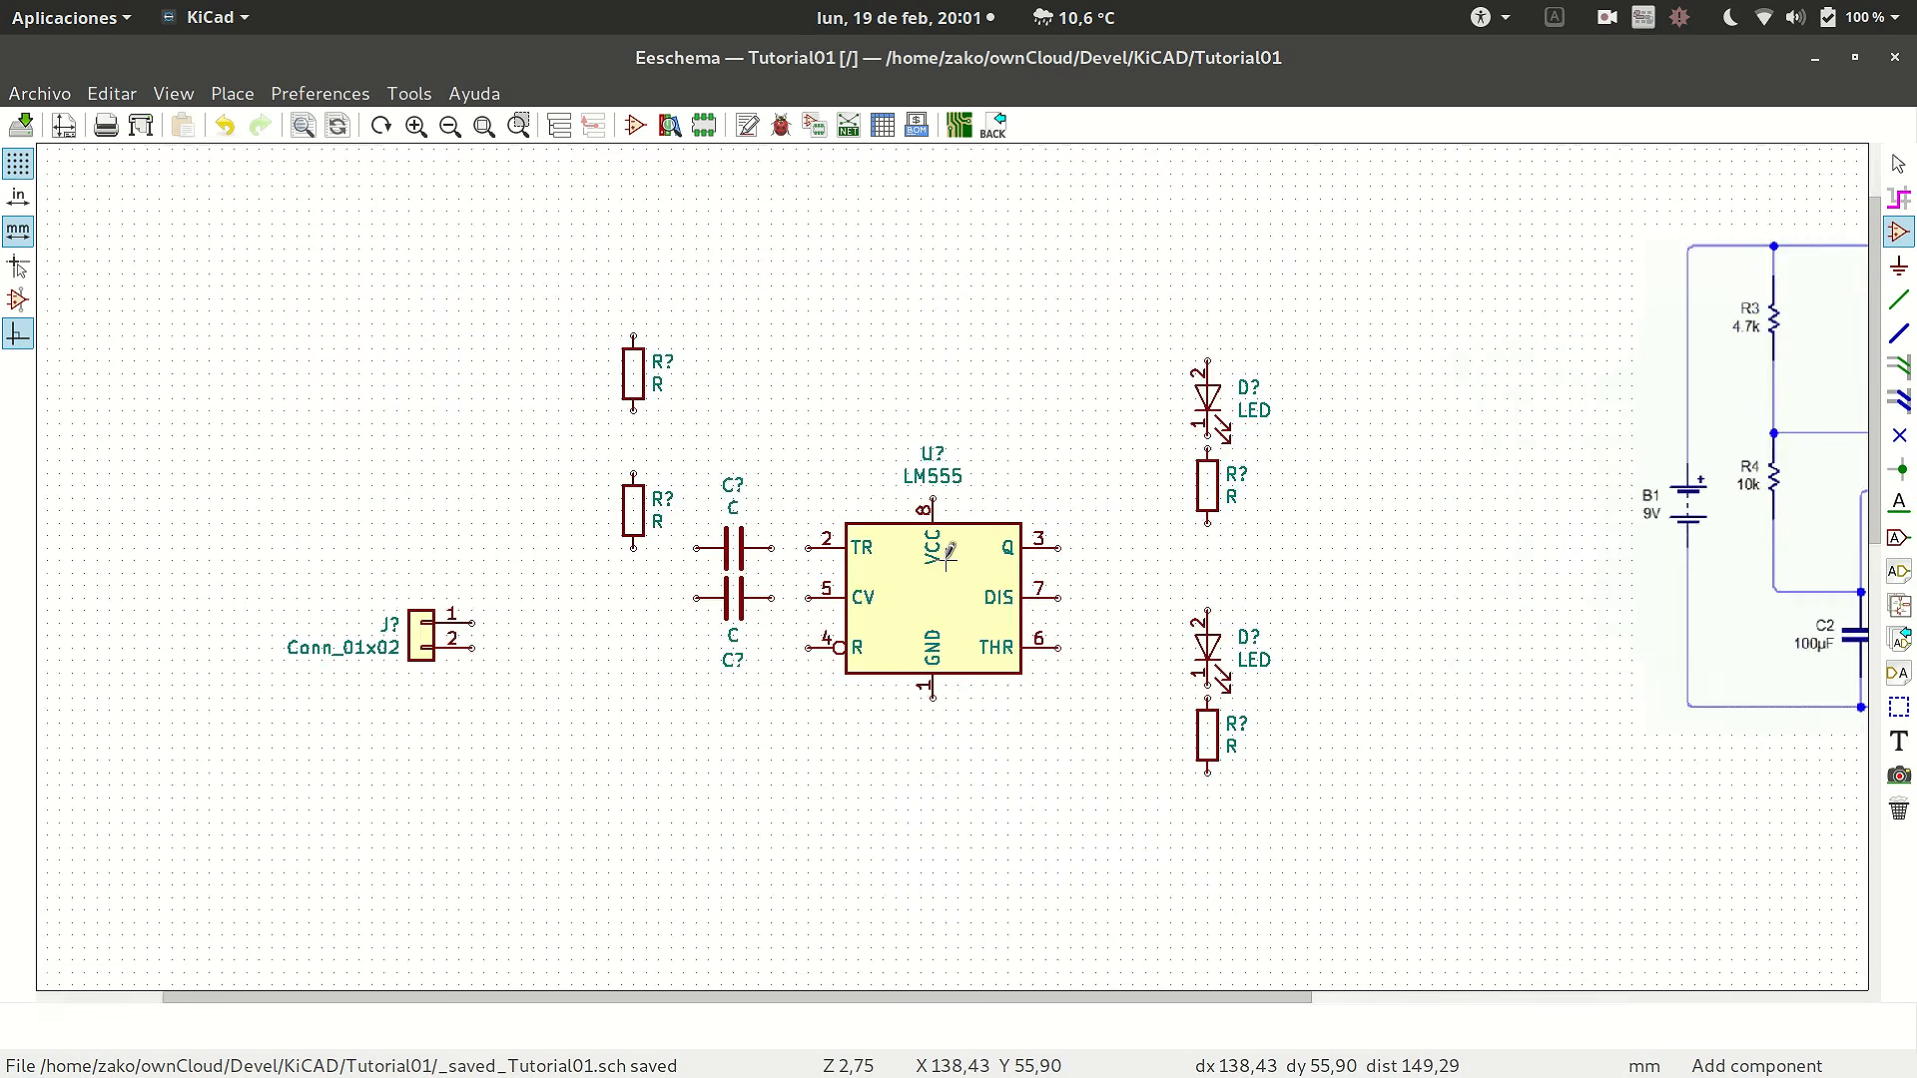
scroll(958, 599, down, 1)
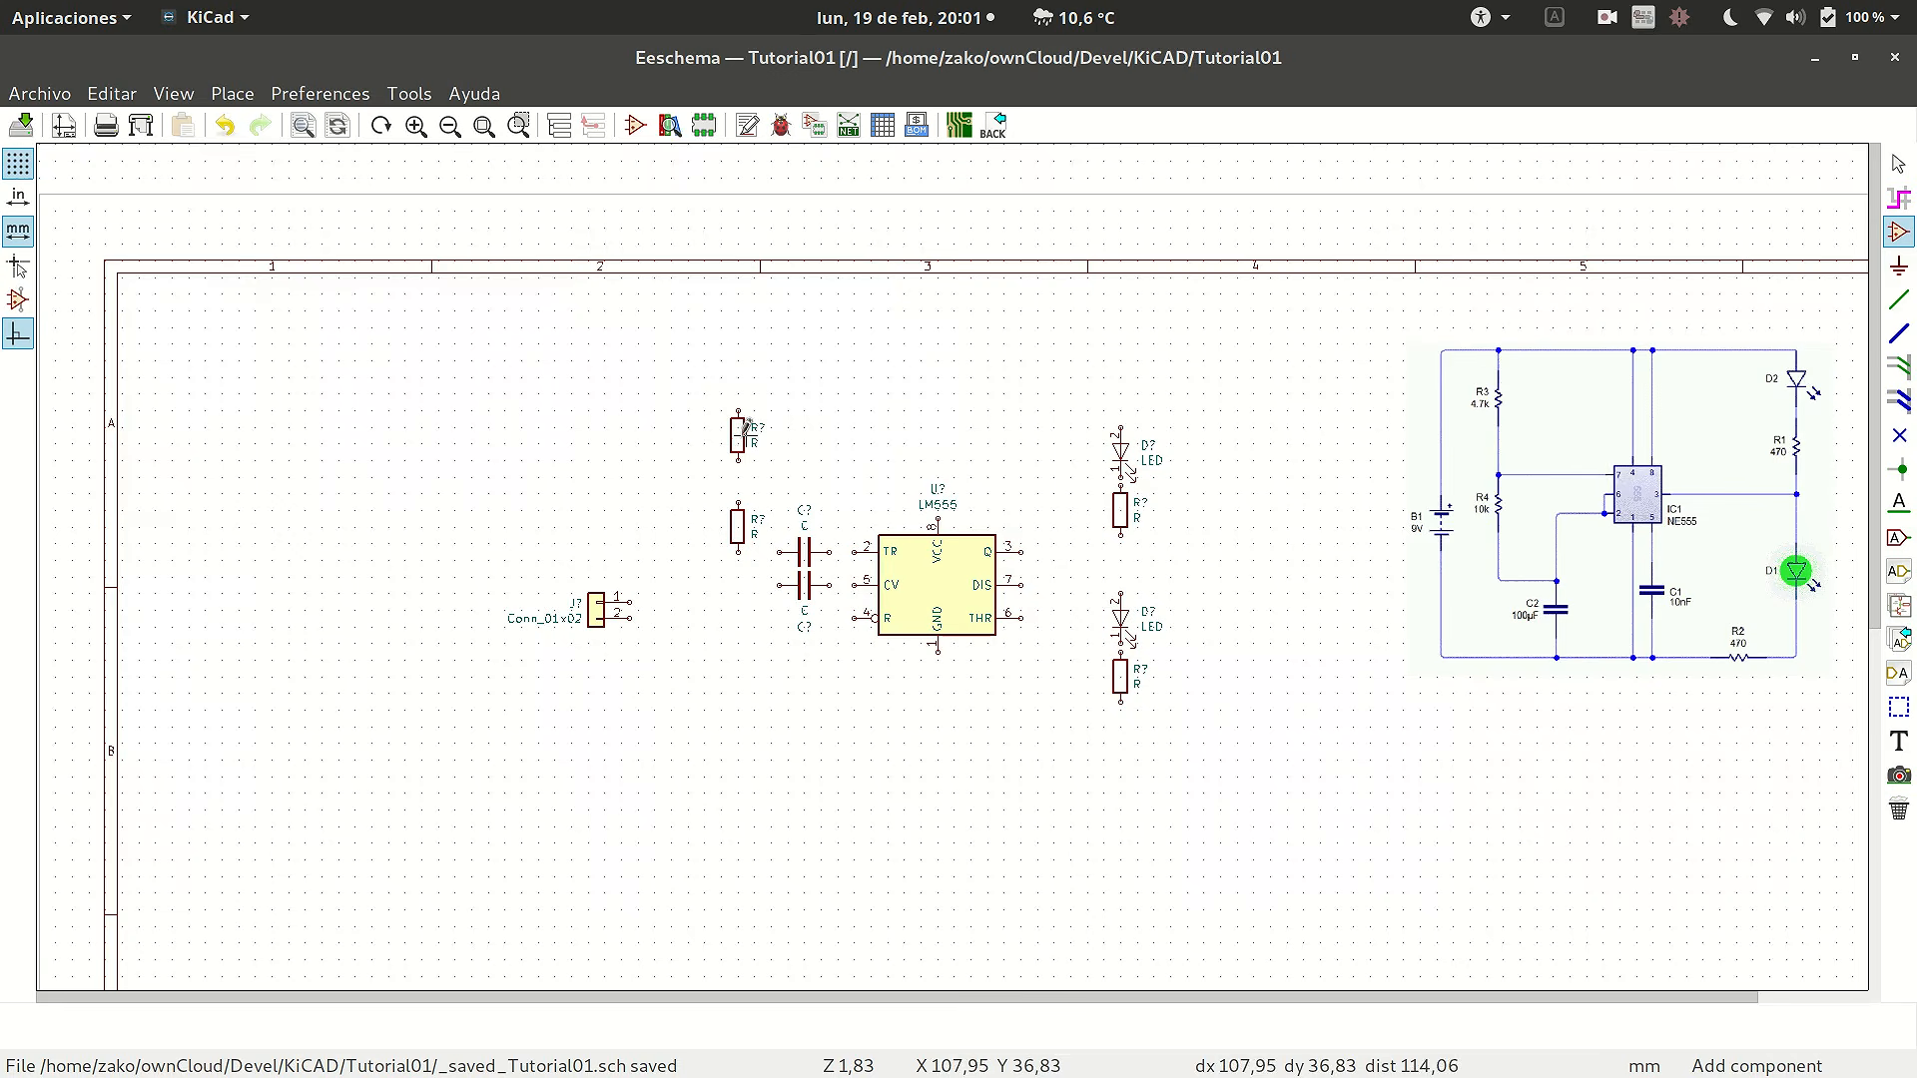
key(m)
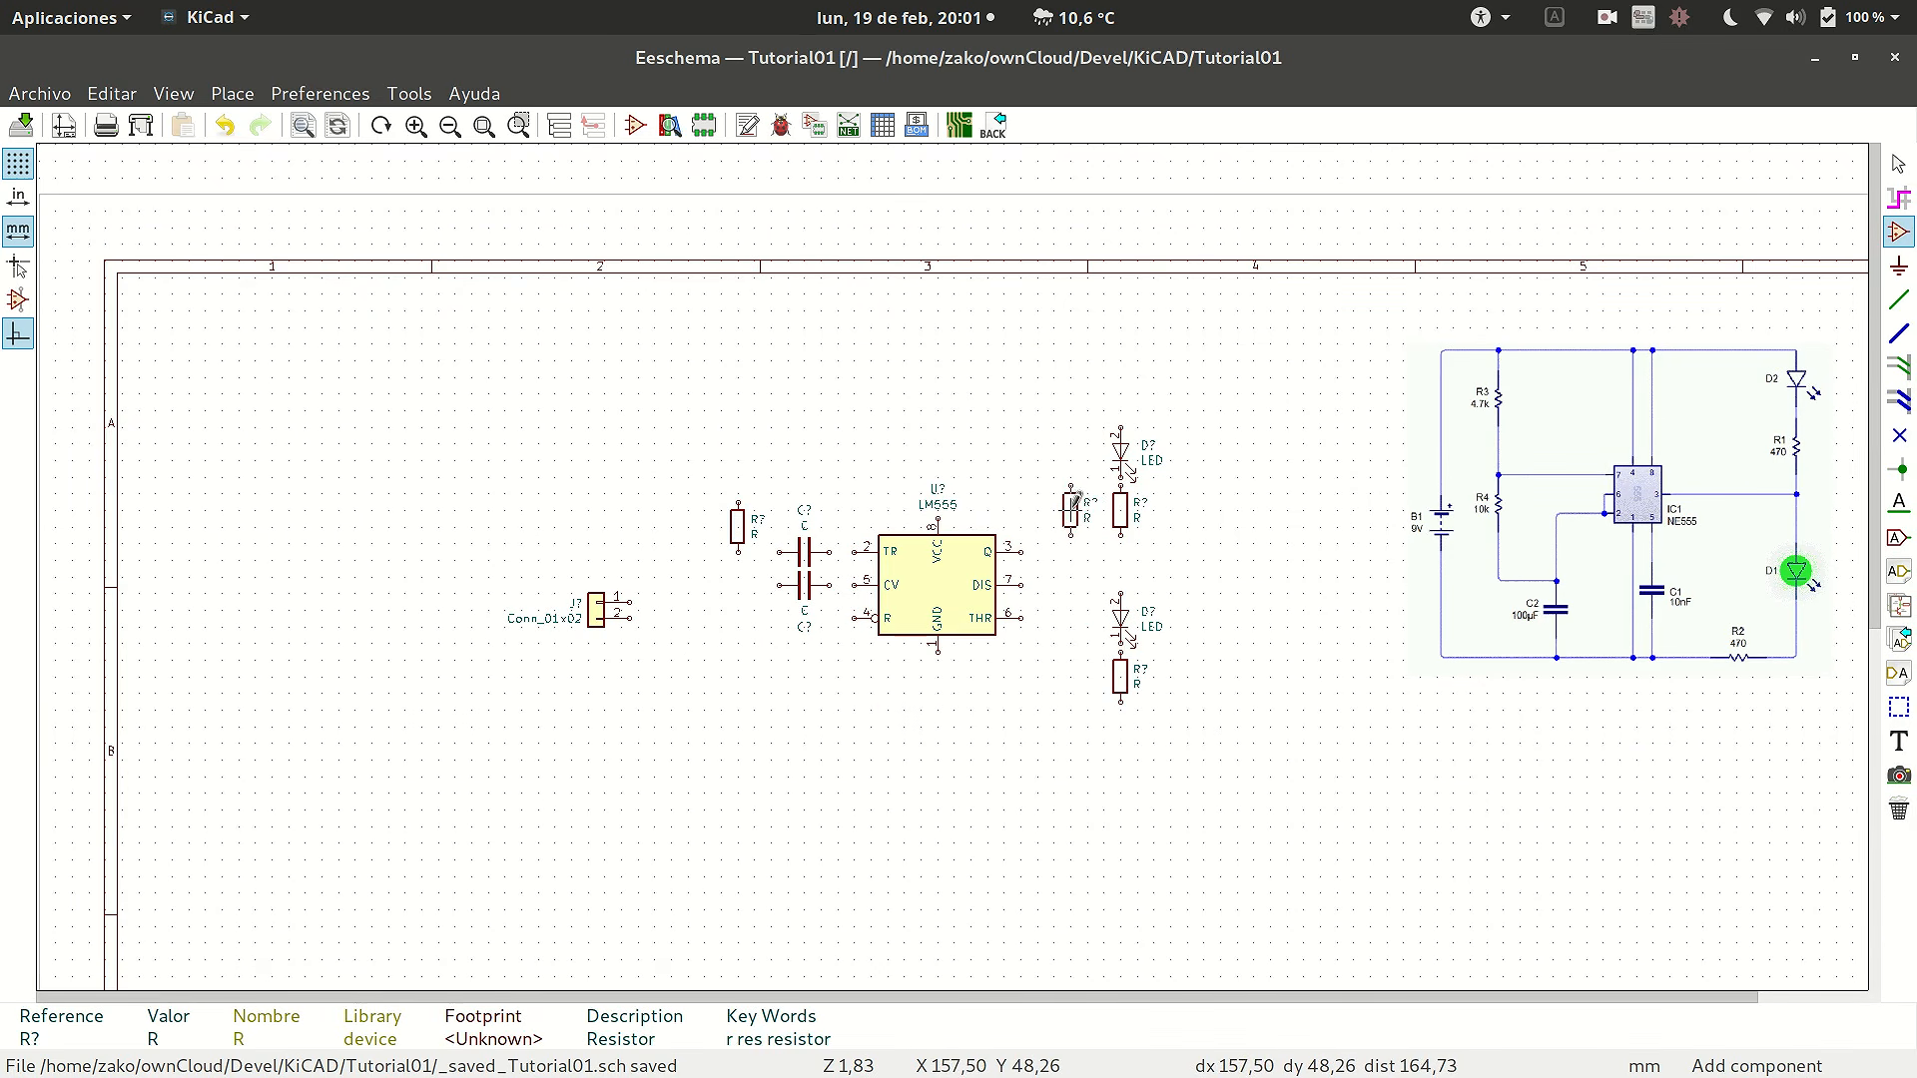
click(1076, 497)
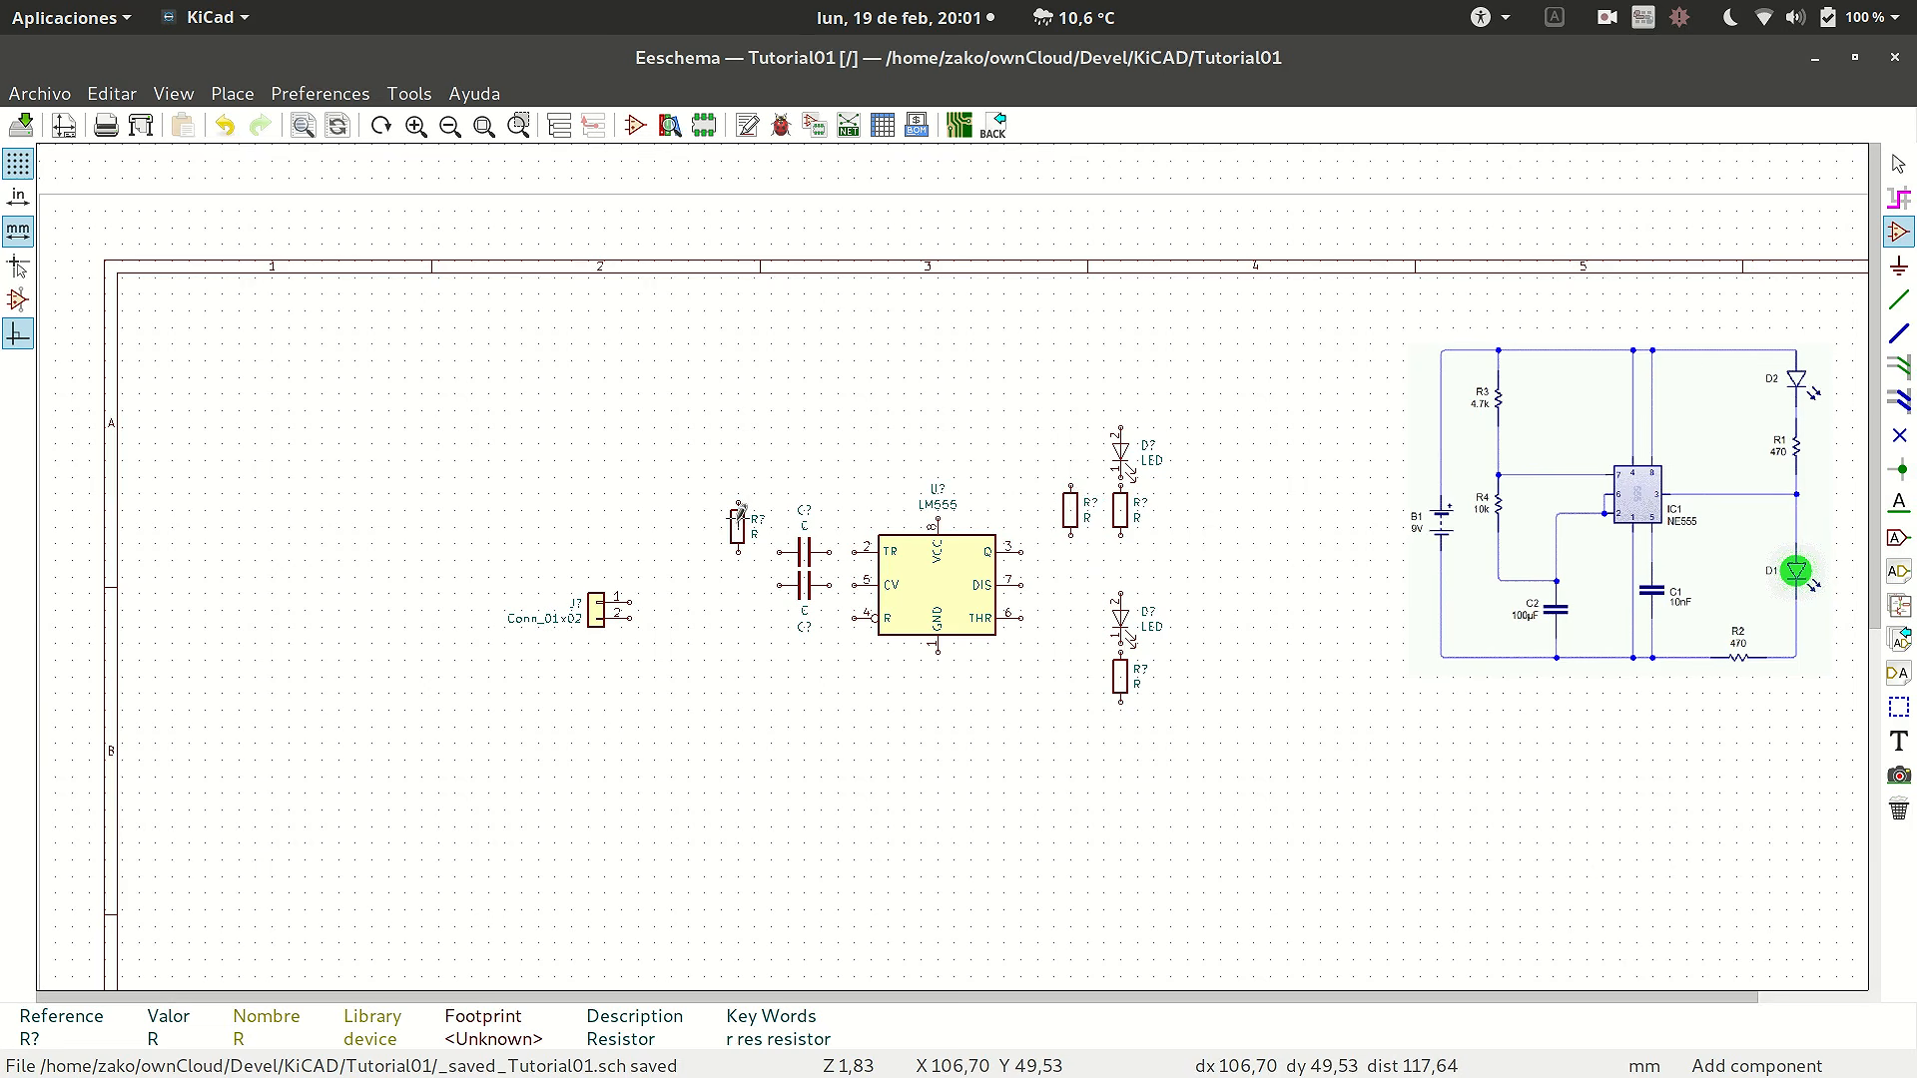
key(m)
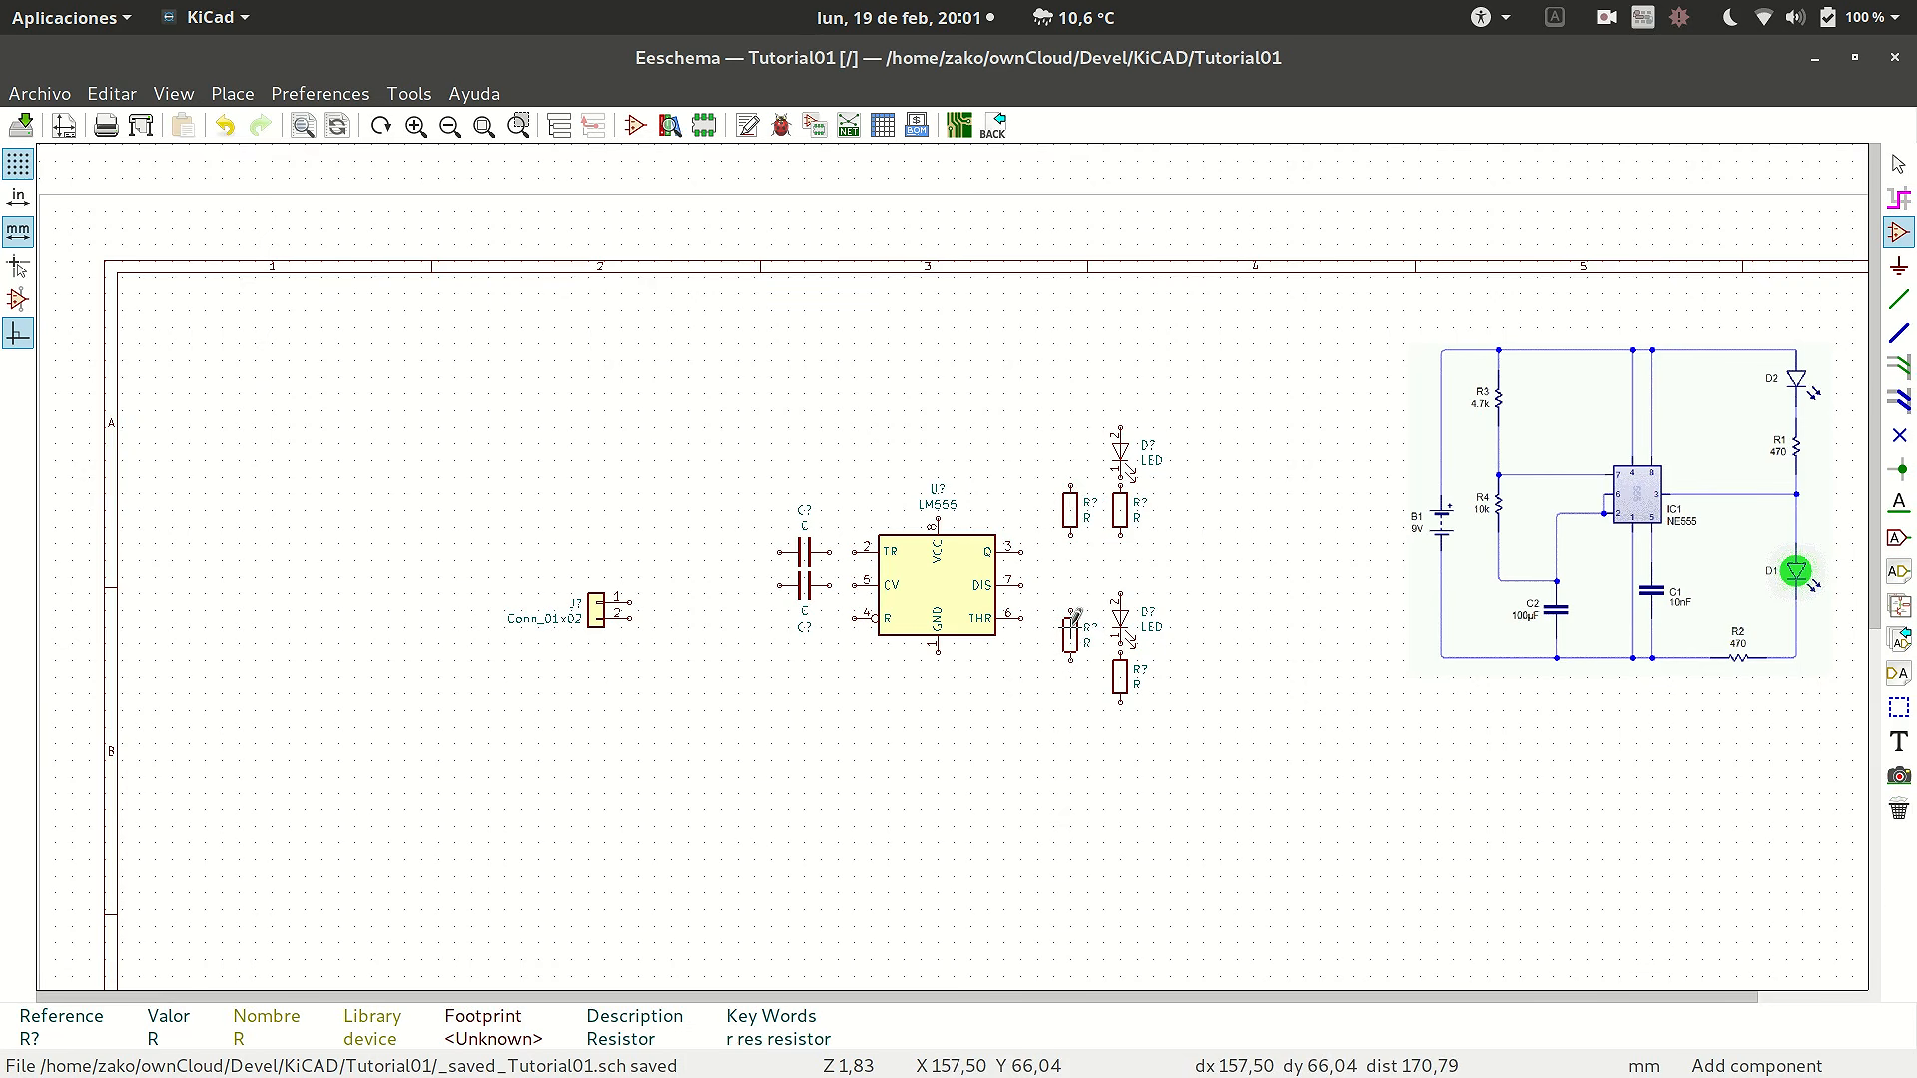
click(1075, 613)
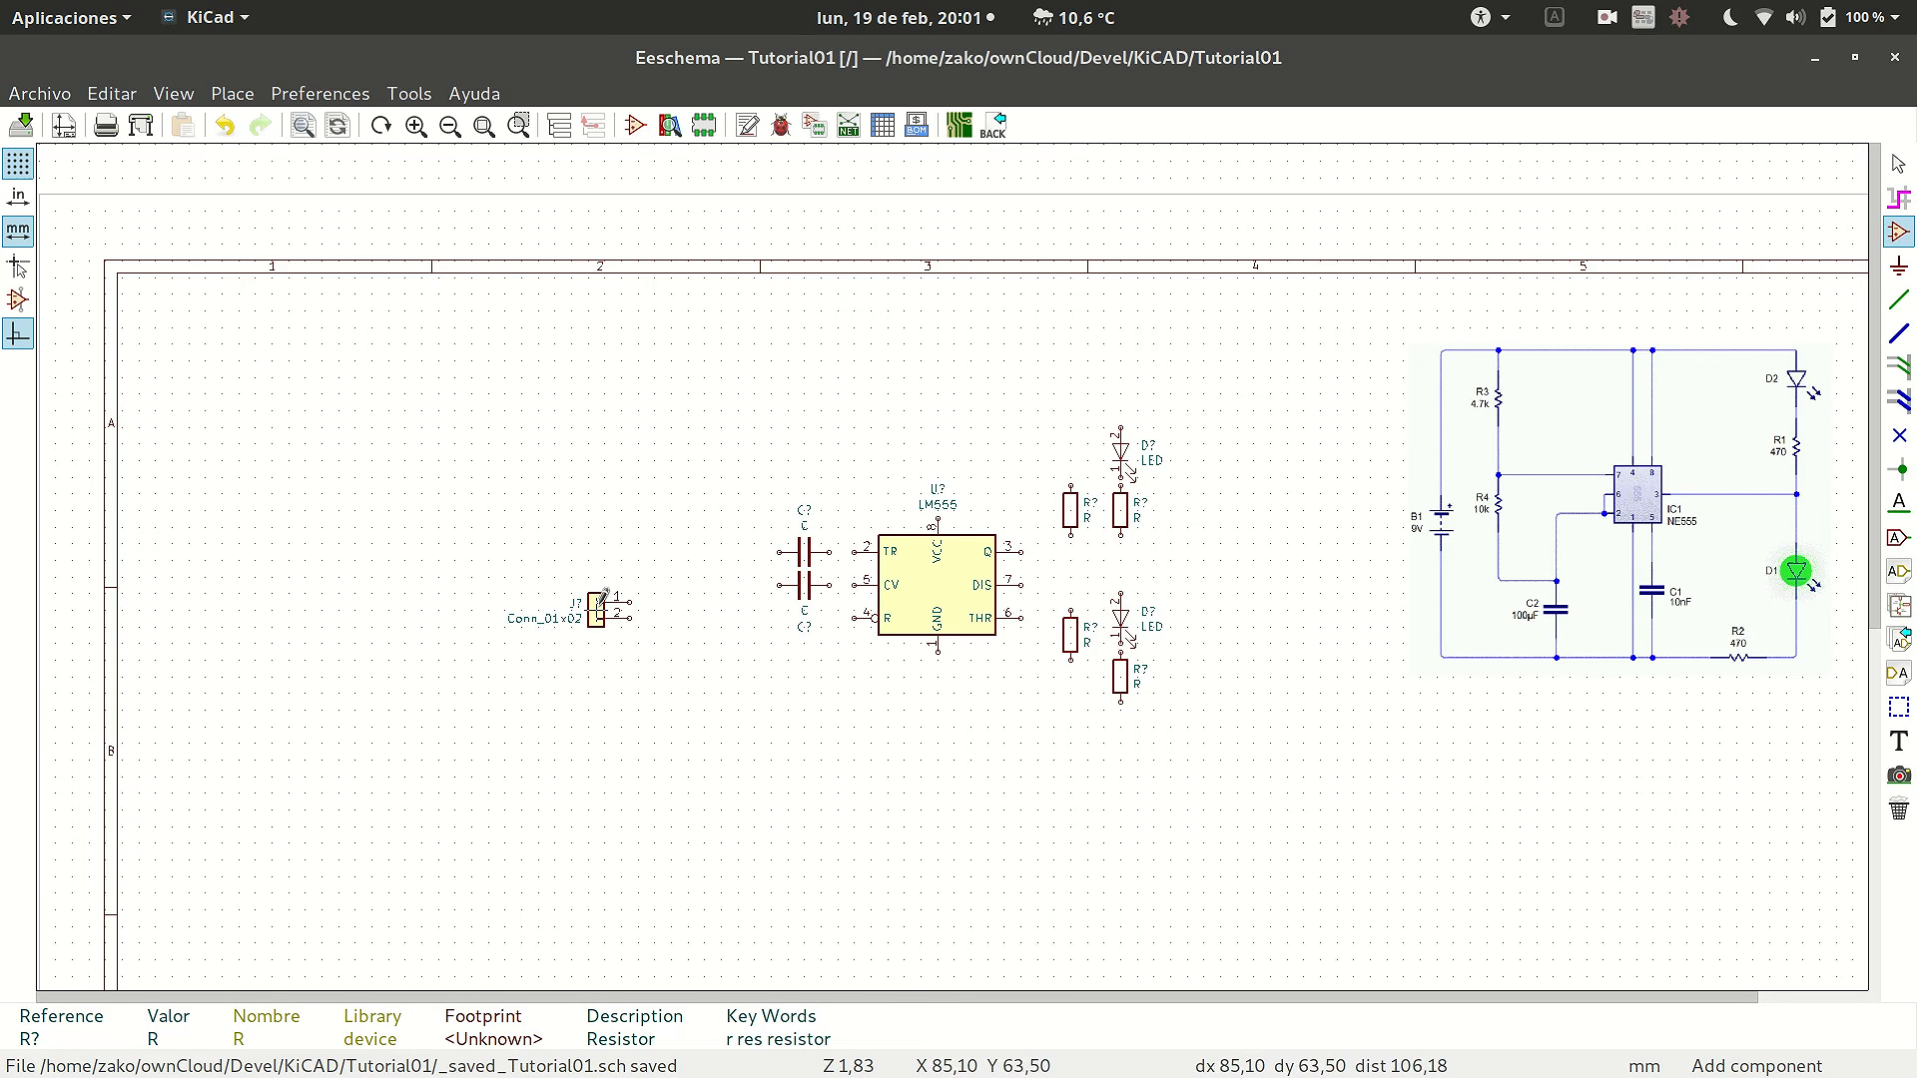
key(m)
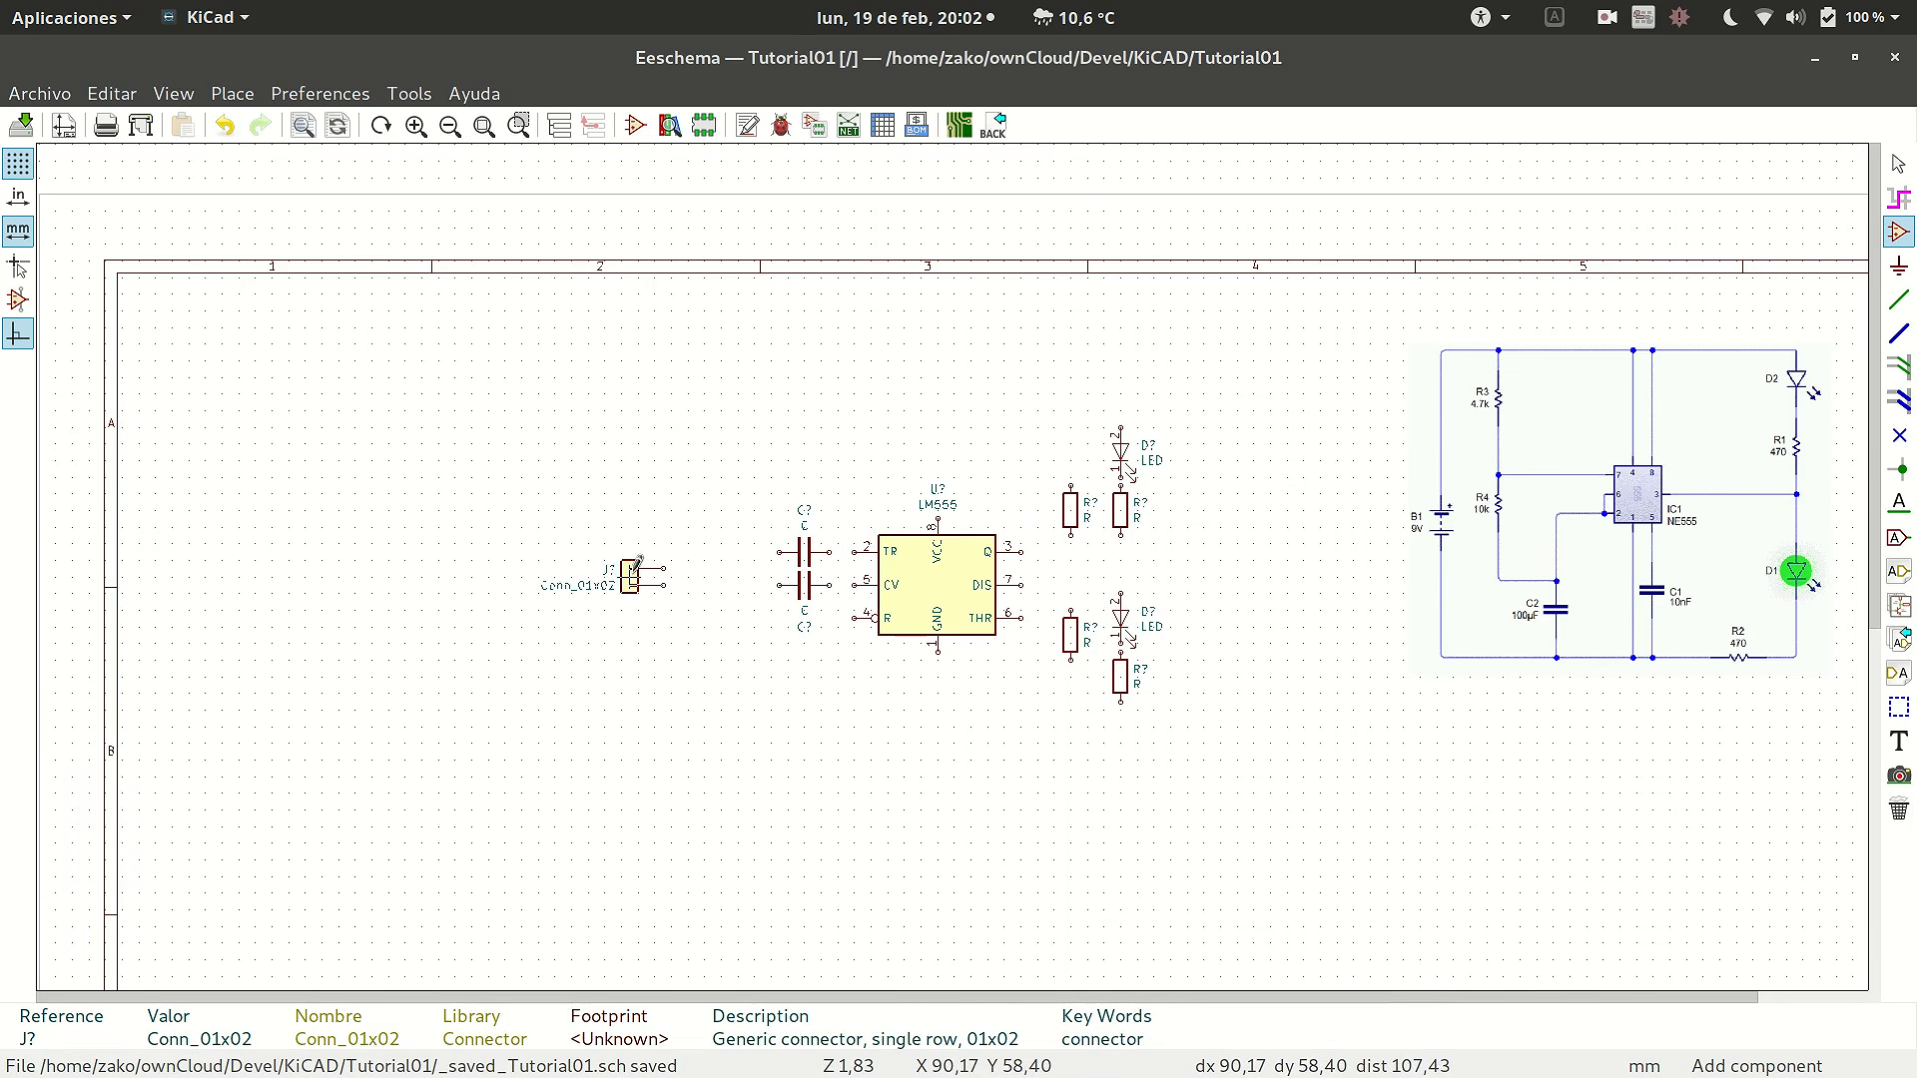
click(631, 564)
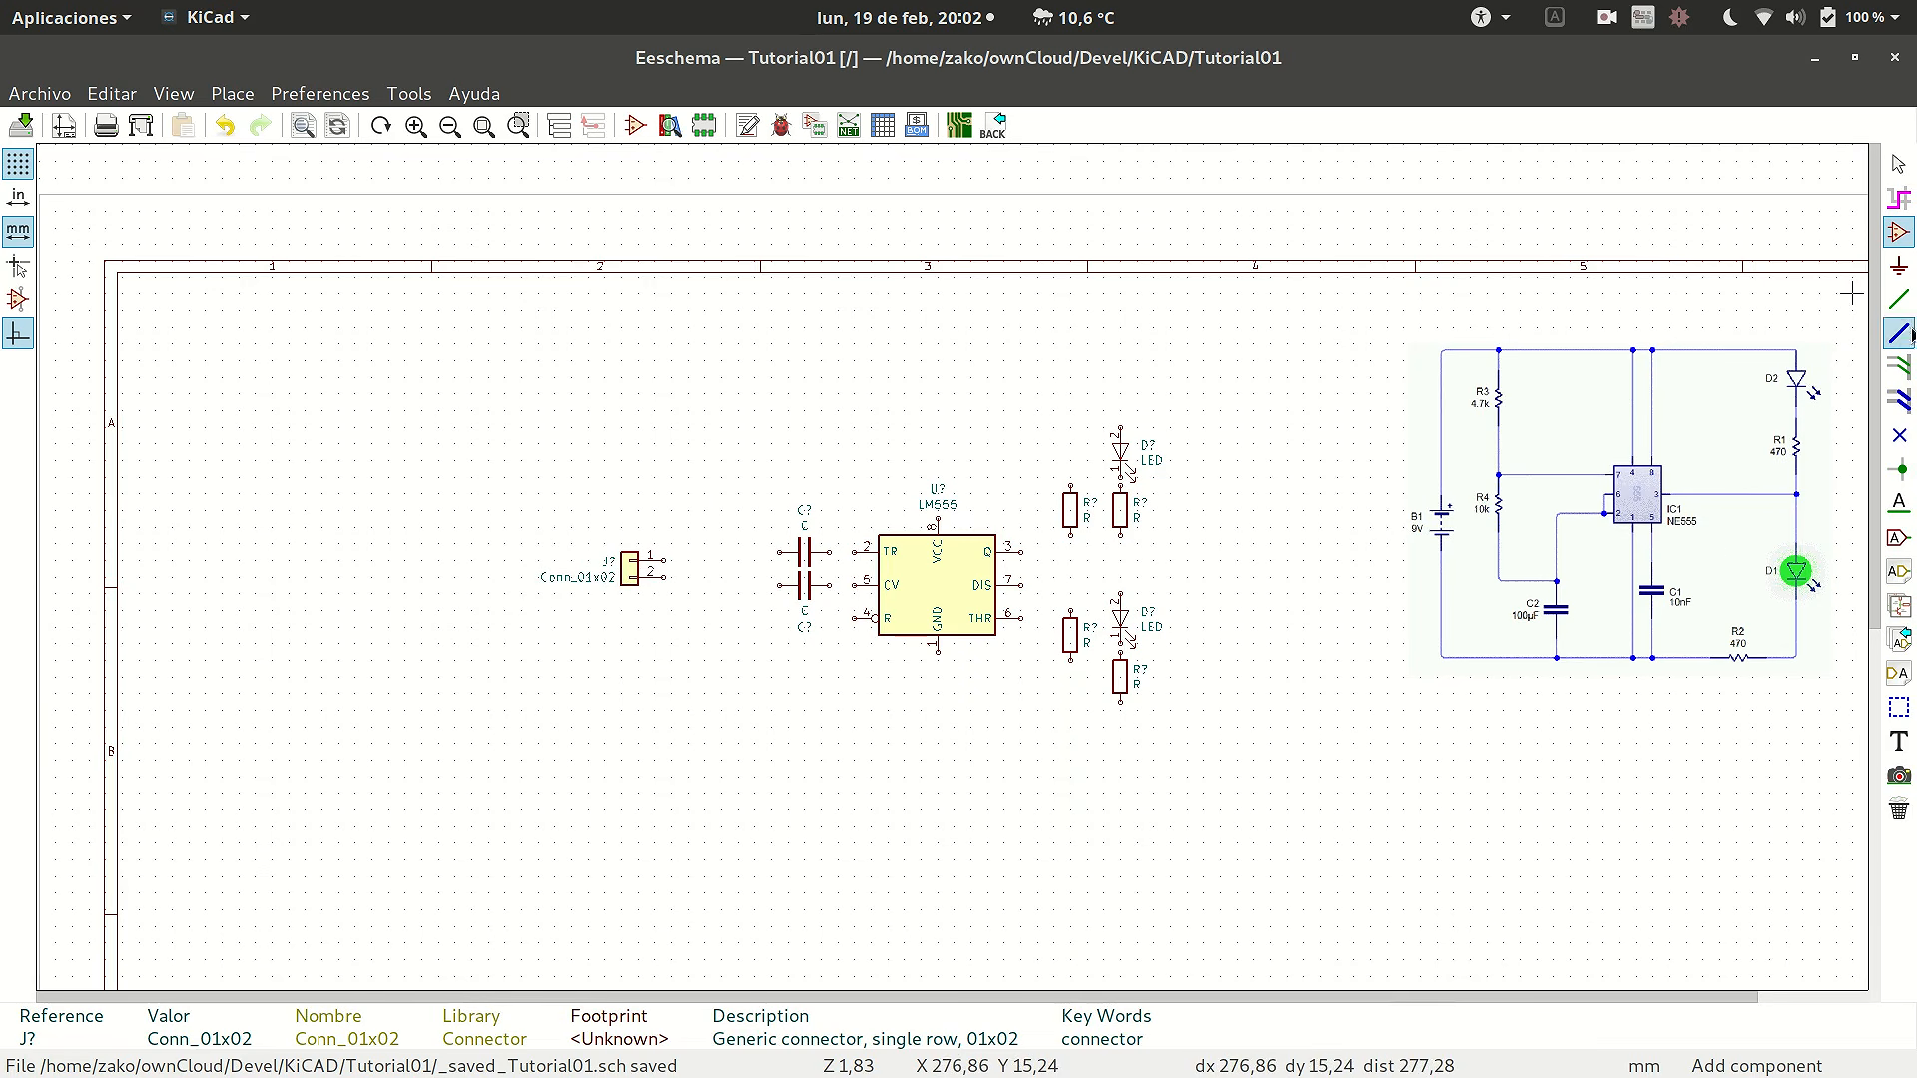
- Wire pin 1 of each LED to the resistor directly below it
click(1900, 301)
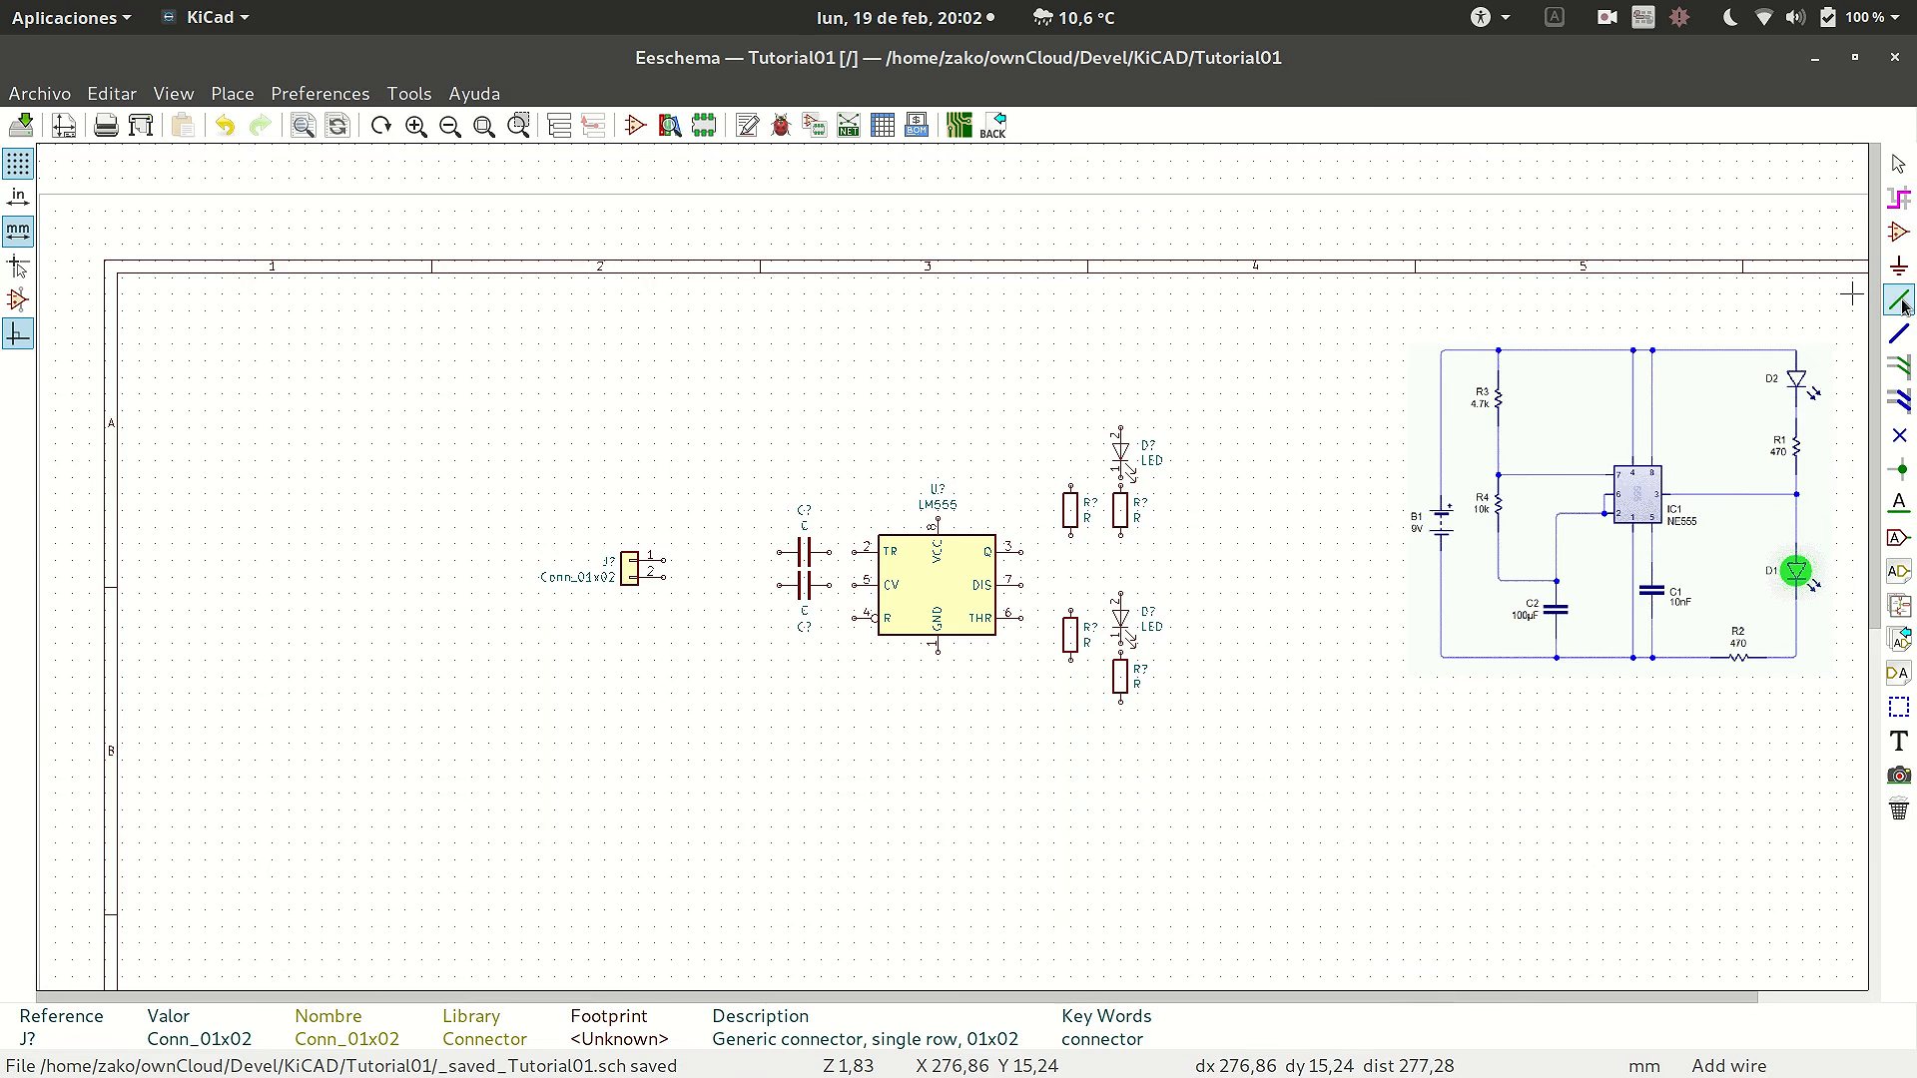
scroll(1138, 492, up, 1)
scroll(947, 557, up, 2)
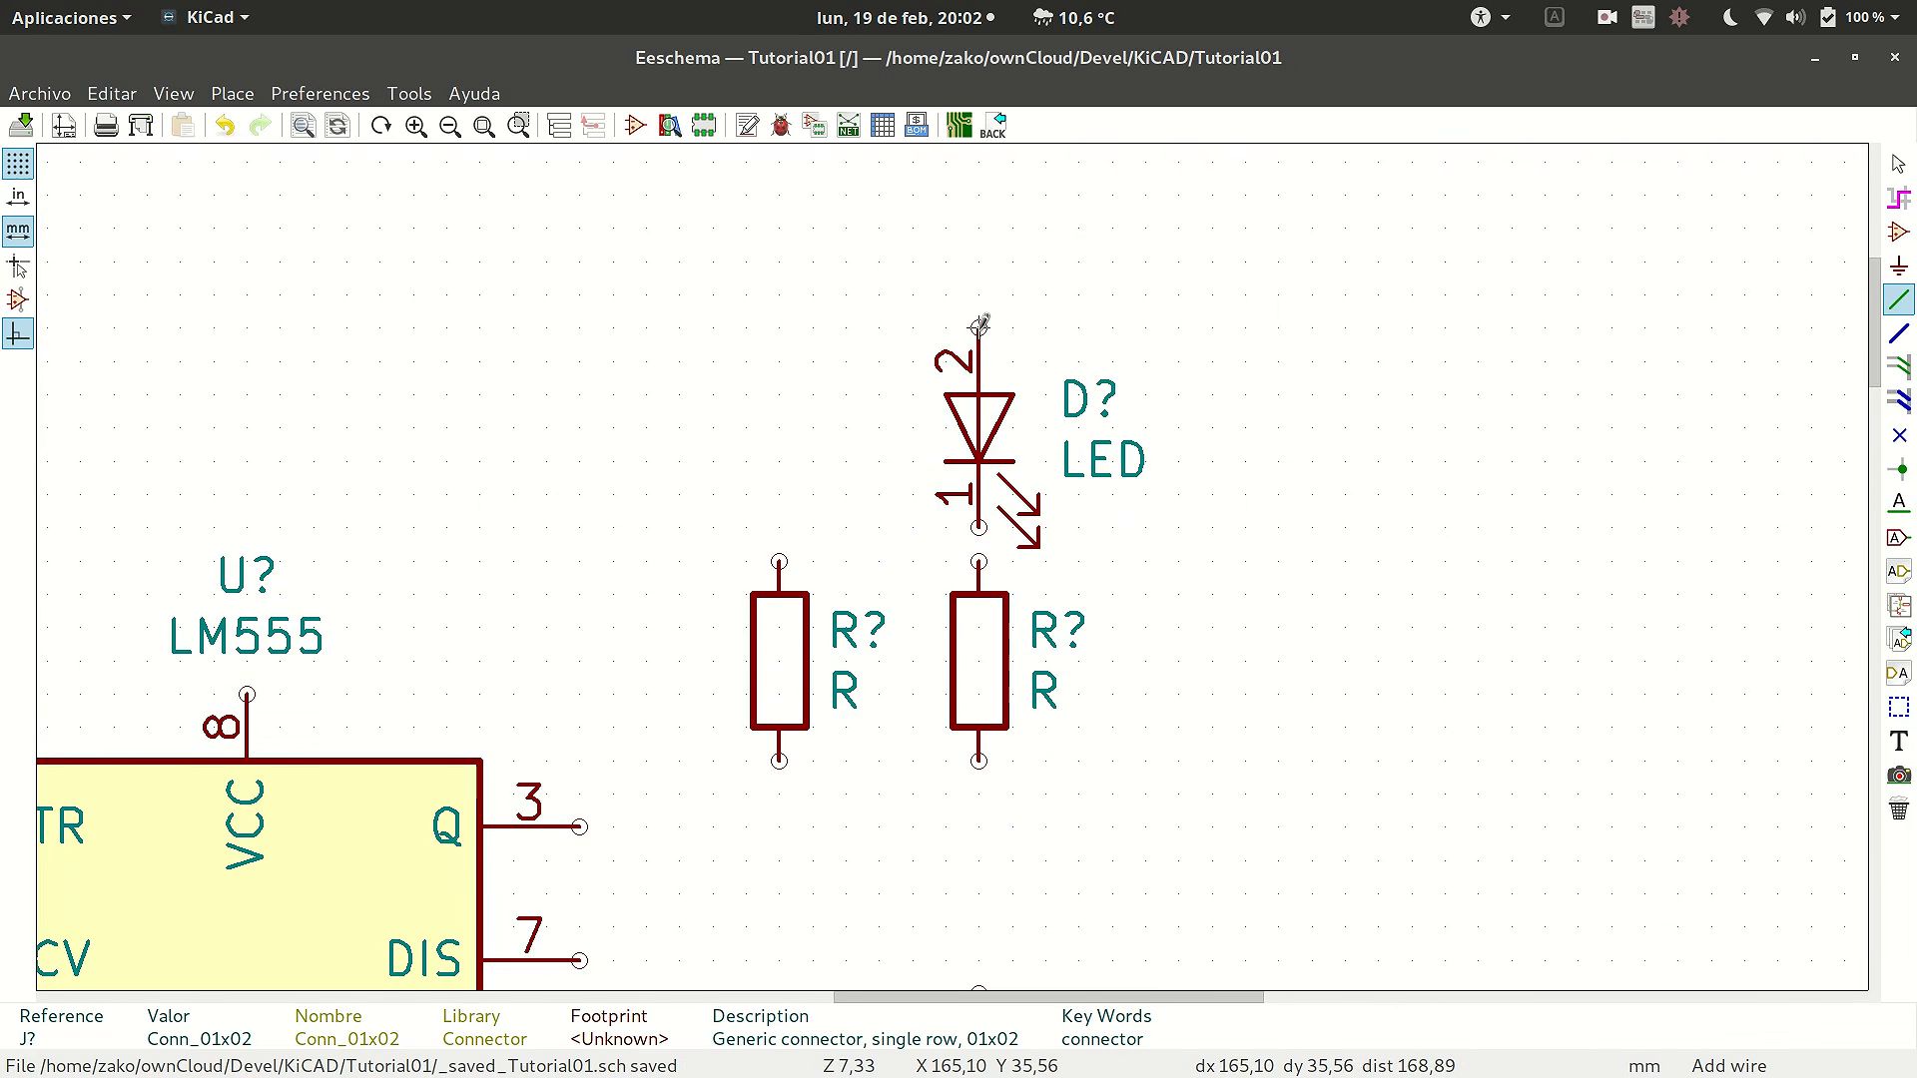
click(978, 527)
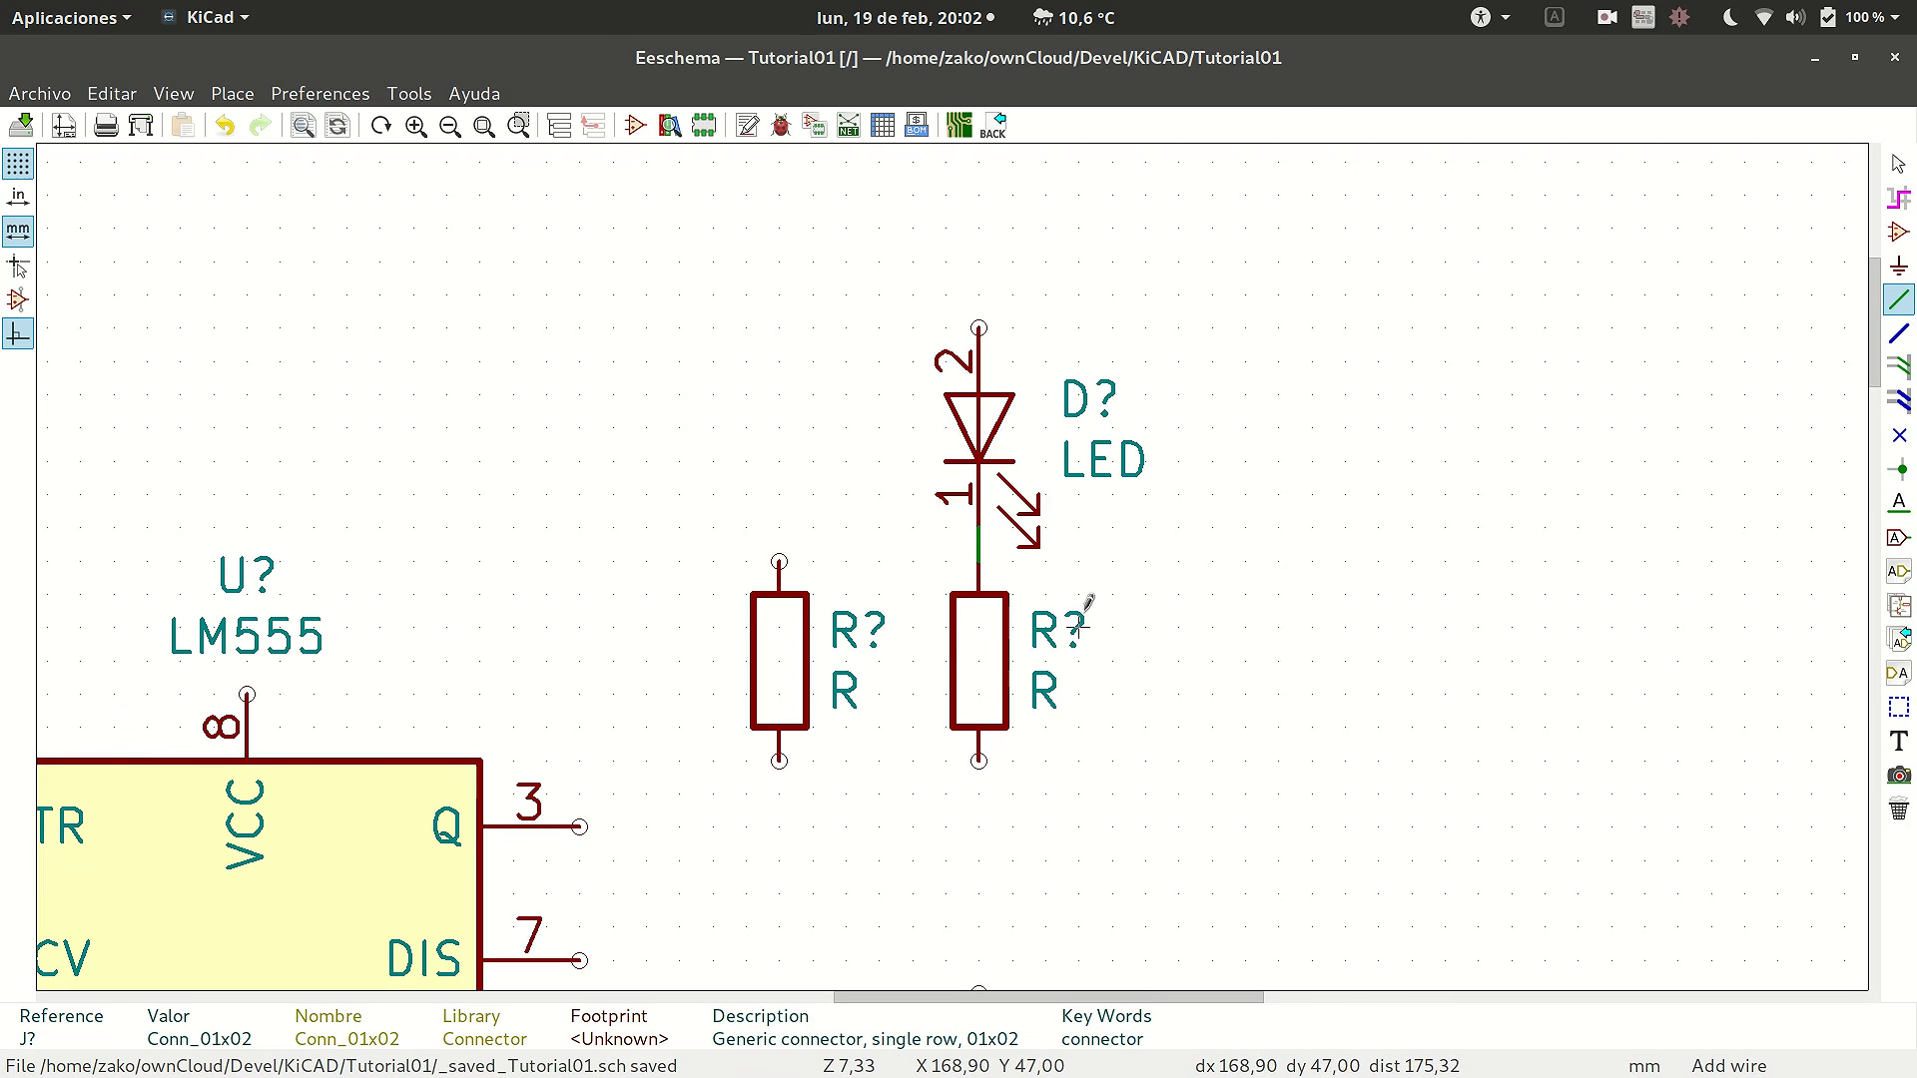
scroll(1079, 626, down, 2)
scroll(949, 564, up, 1)
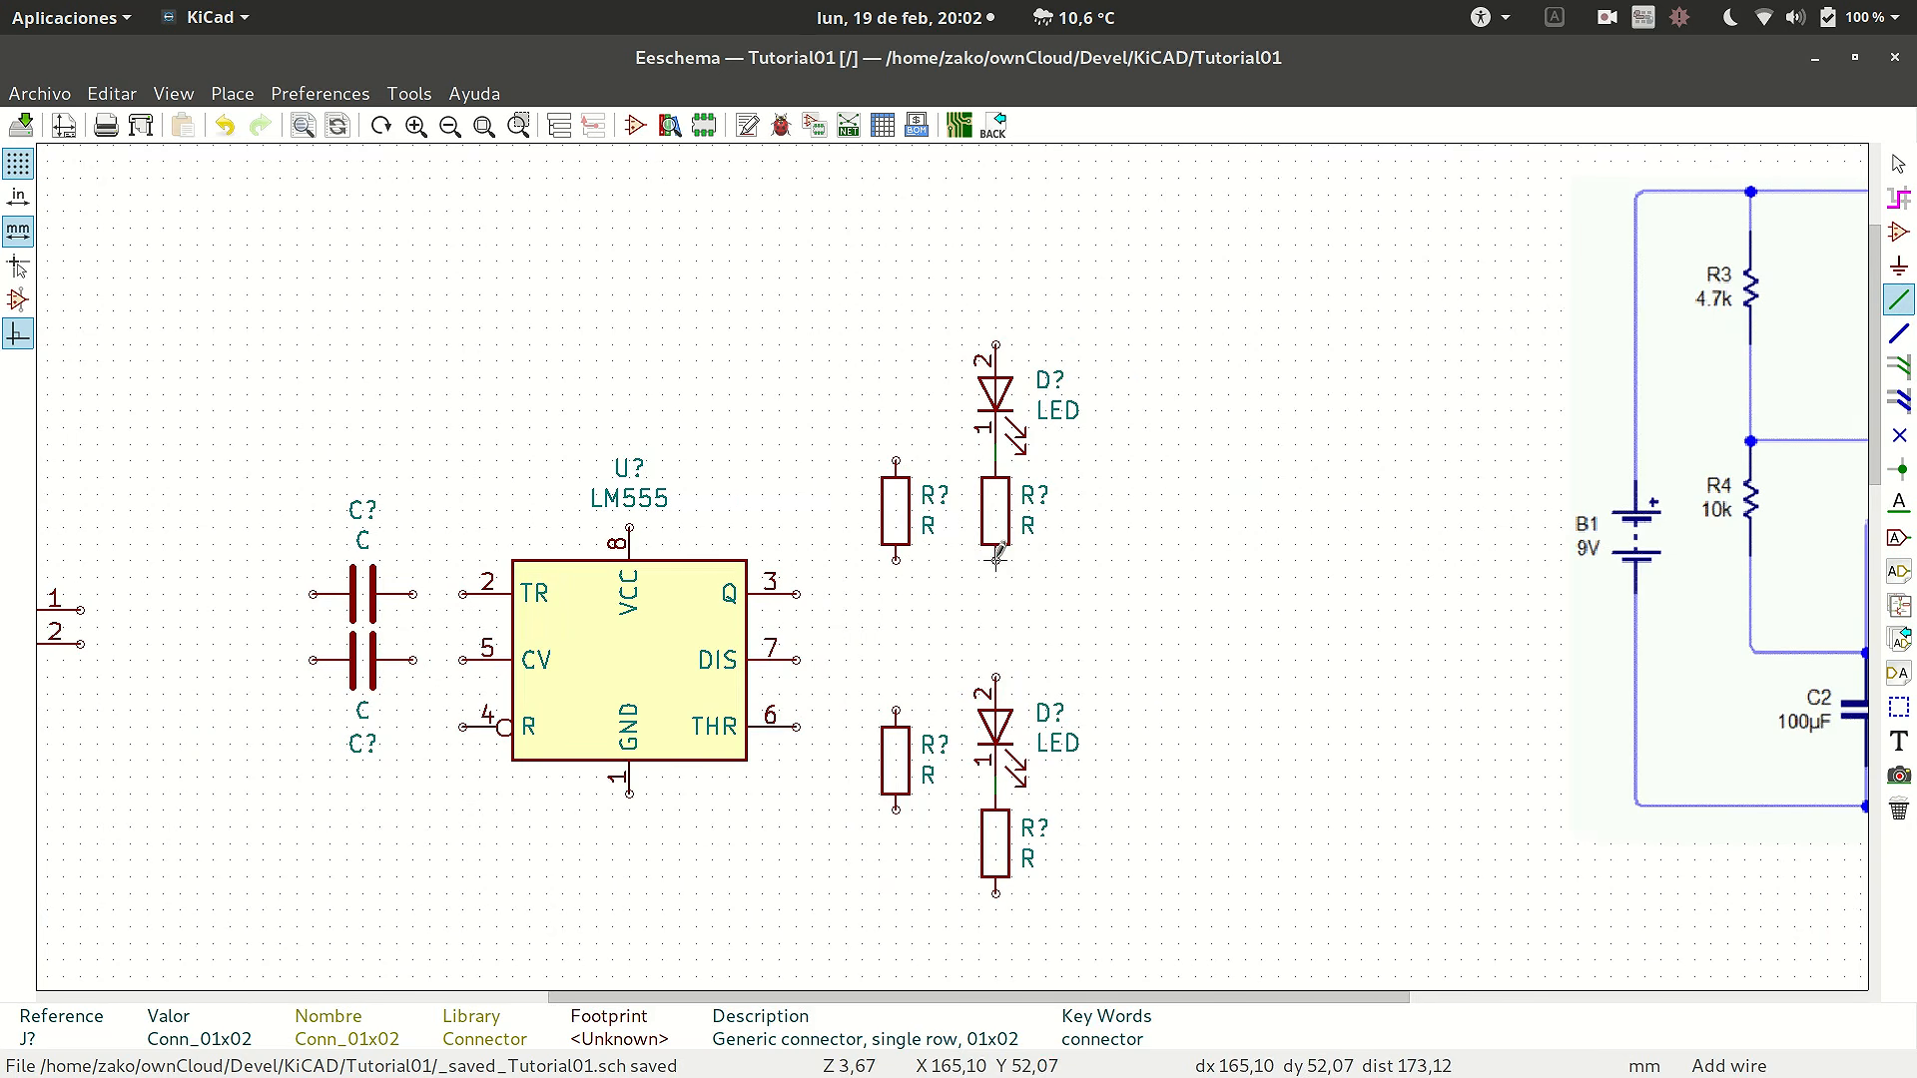
- Wire the timer's output pin 3 (Q) to both the lower end of the upper LED's resistor and pin 2 of the lower LED
scroll(997, 554, down, 4)
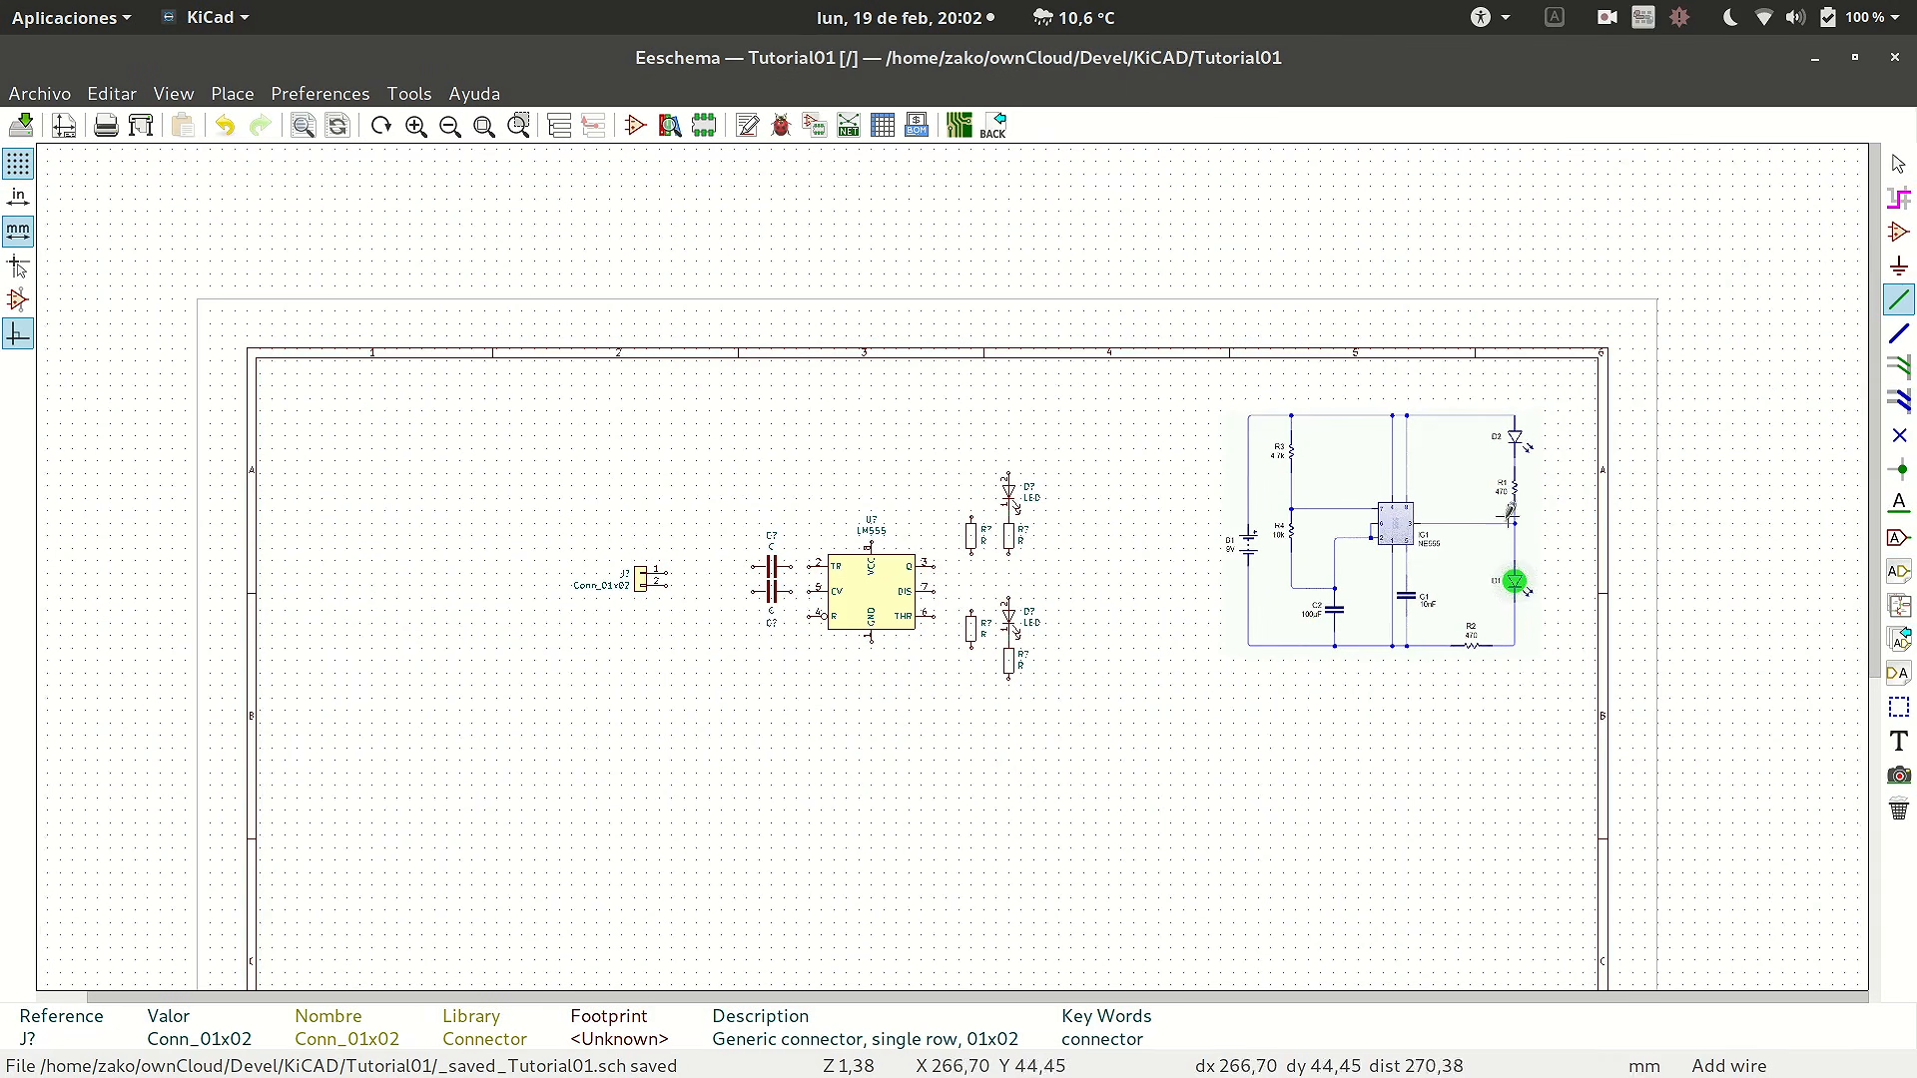
scroll(964, 555, up, 2)
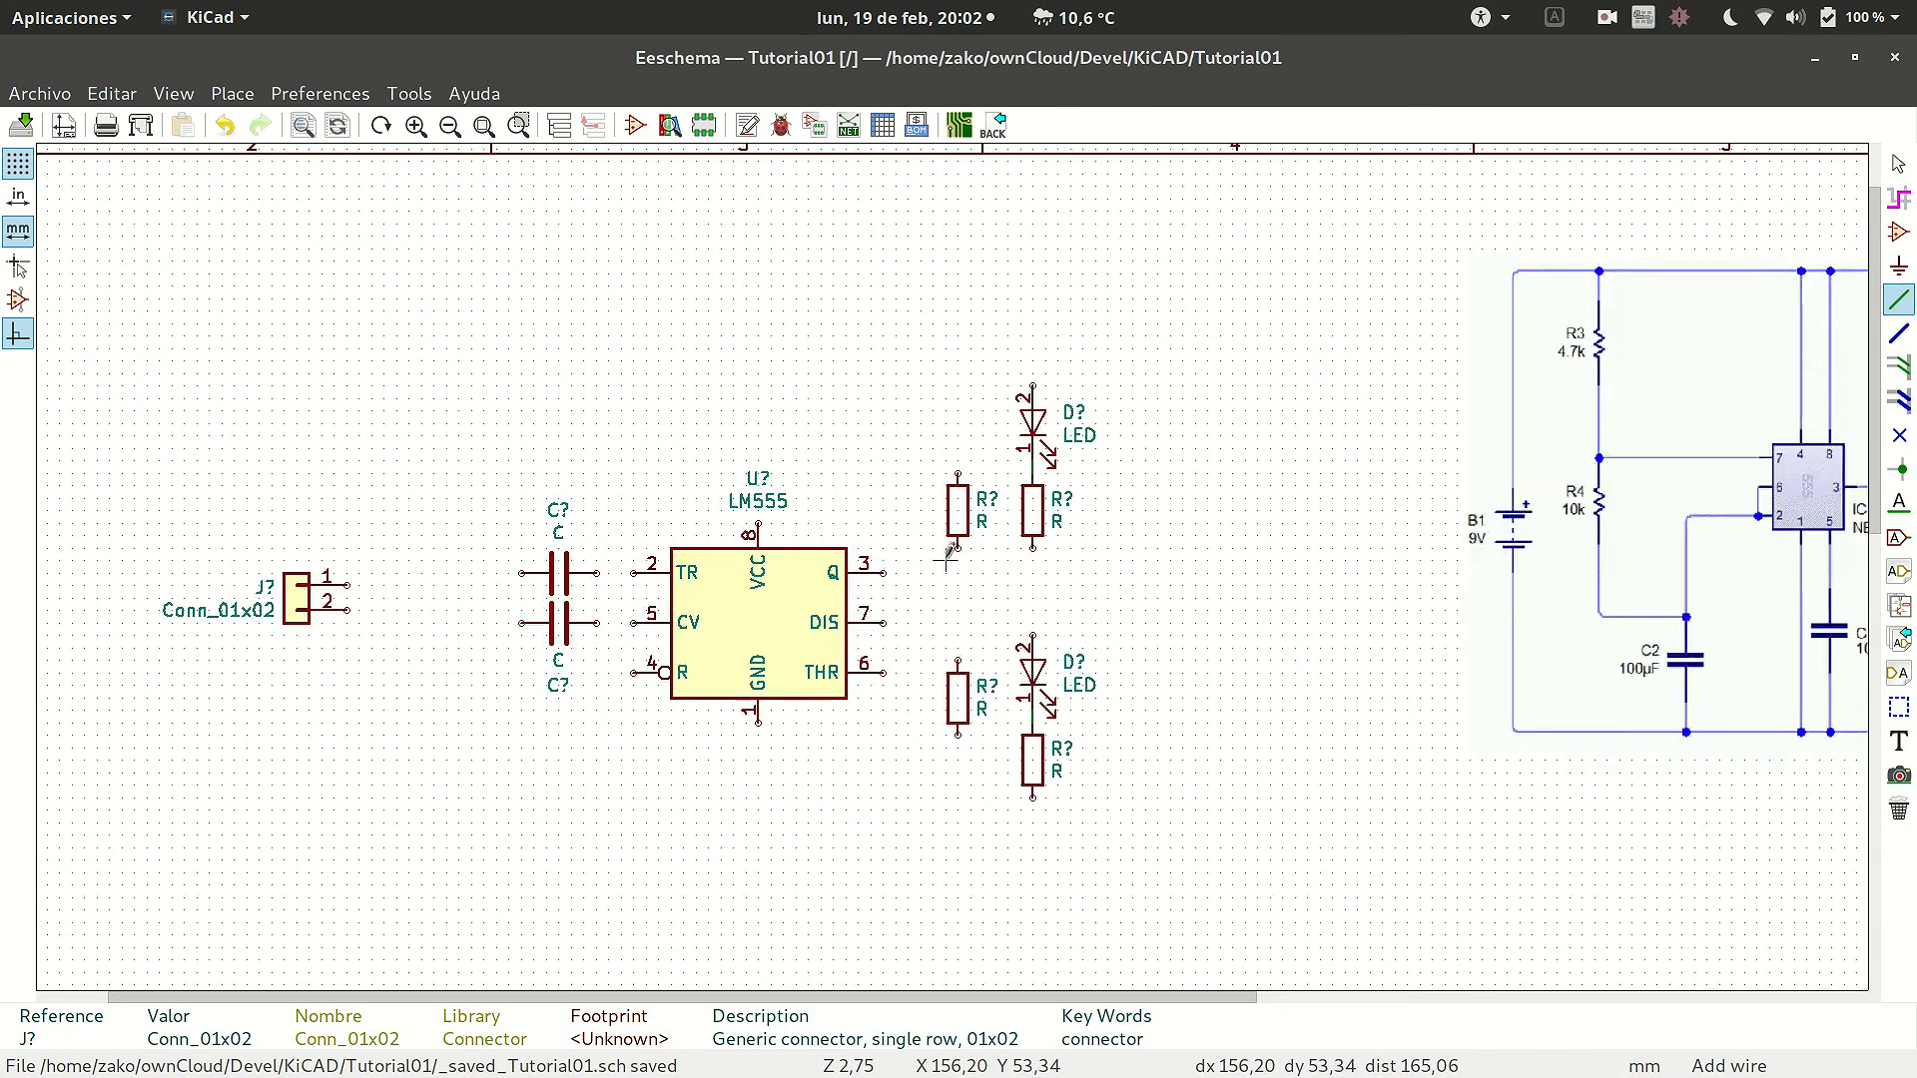
scroll(946, 559, up, 1)
click(1062, 544)
click(865, 576)
click(1063, 660)
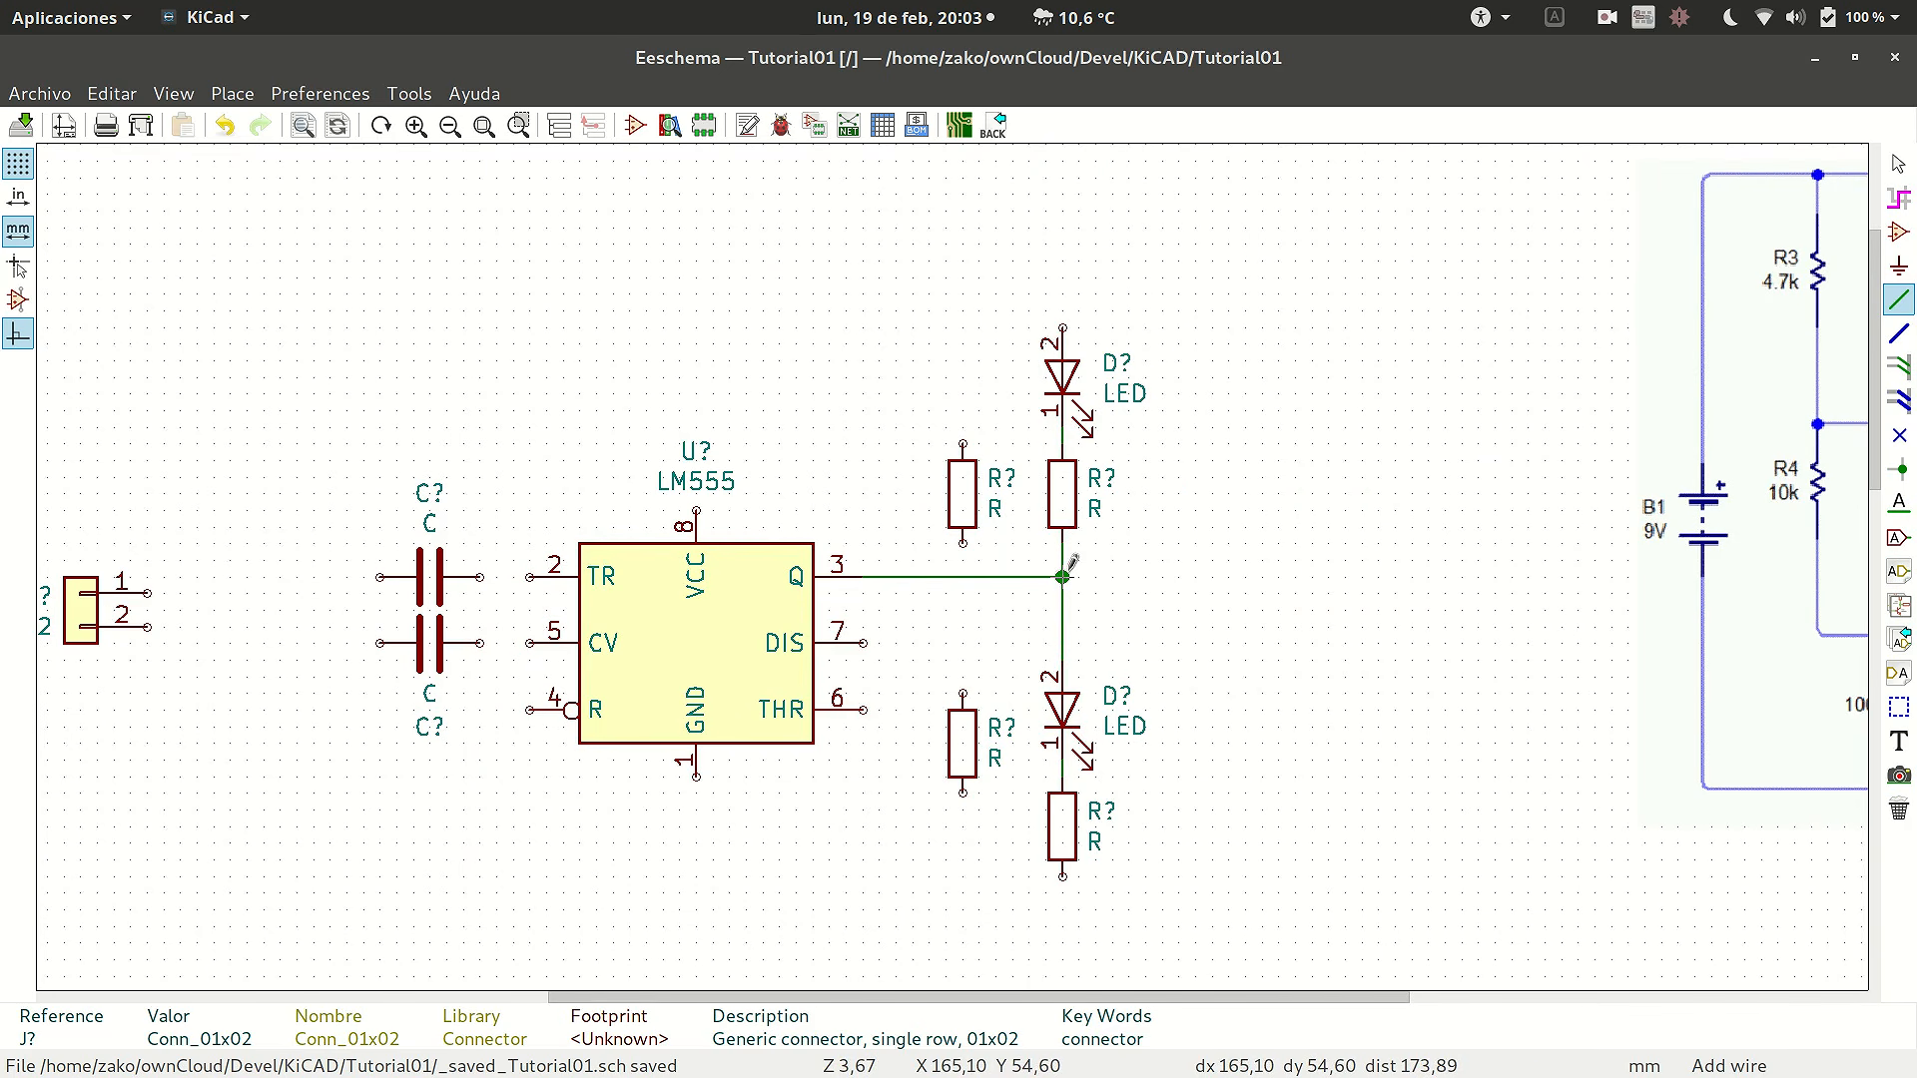
- Compare the timer's output wiring with the reference circuit and examine how the 555's pin 7 is connected there
scroll(1016, 559, down, 1)
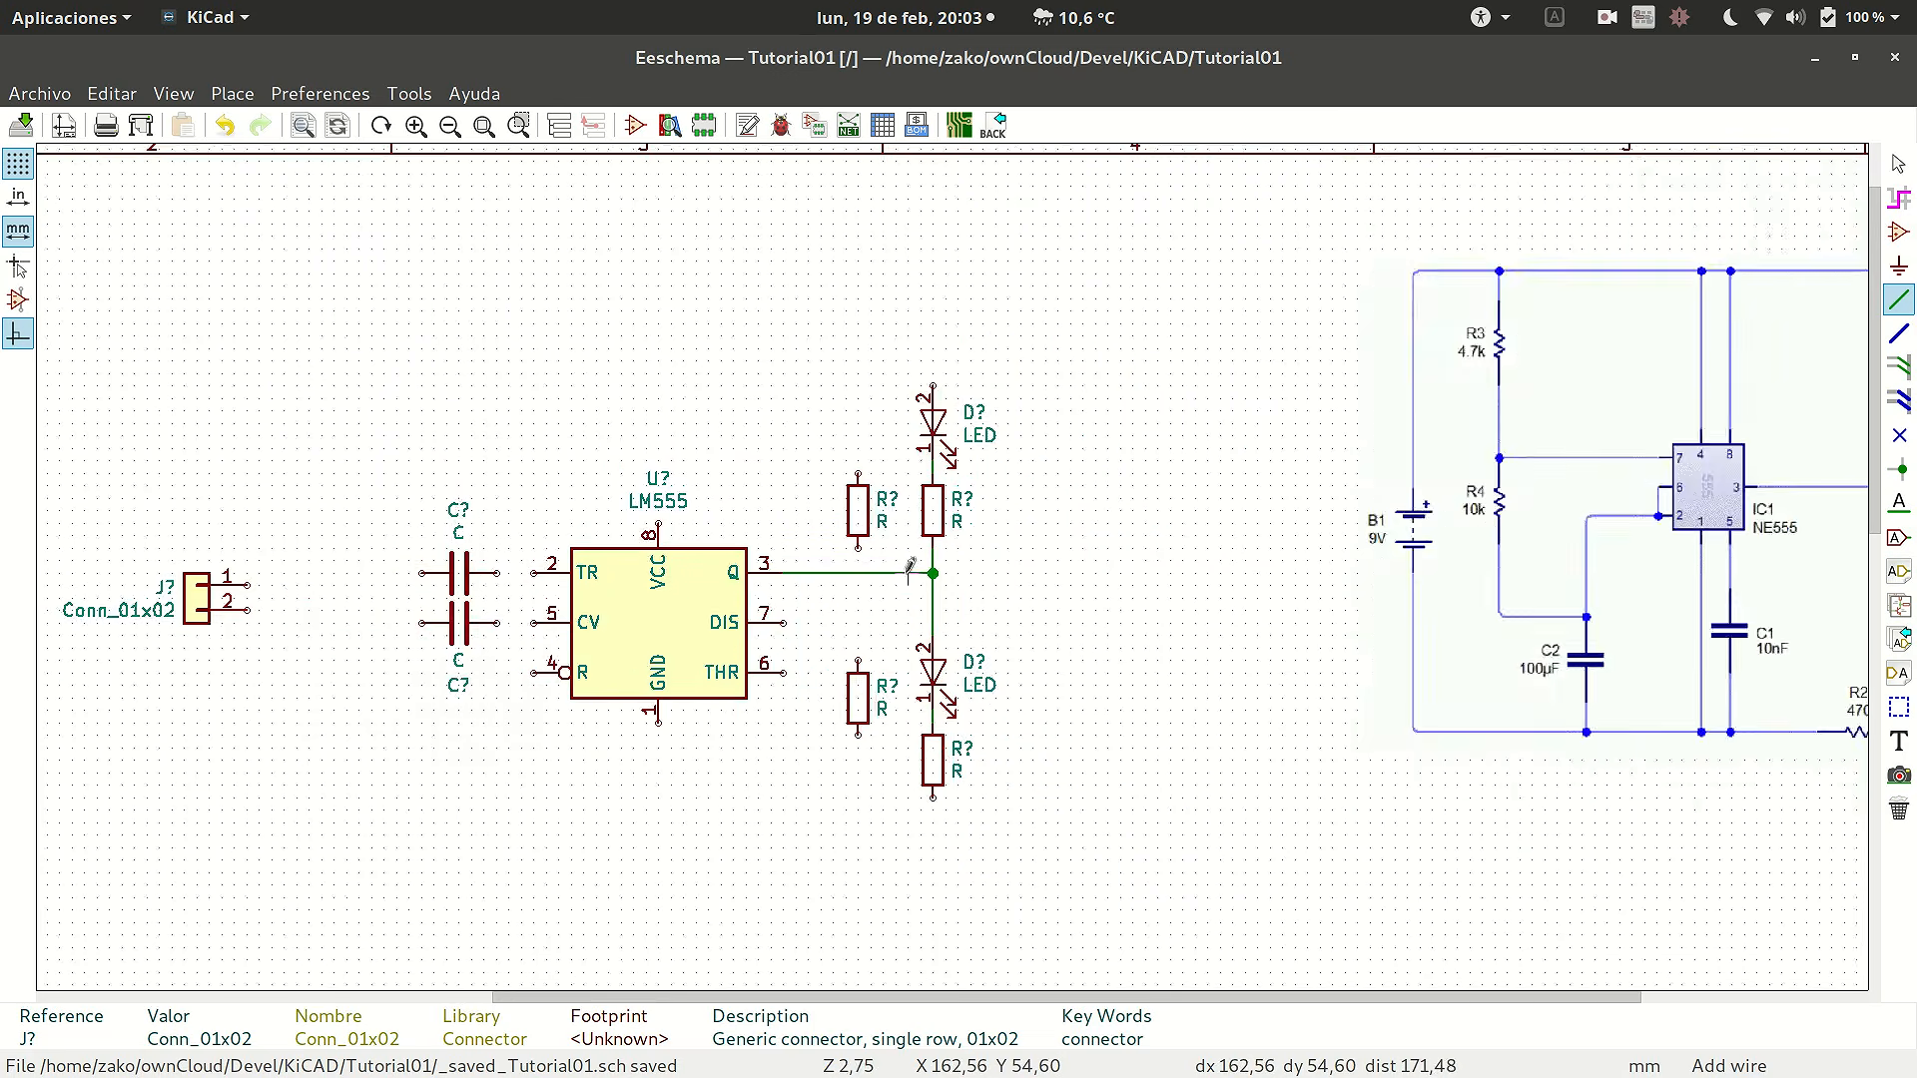
scroll(913, 564, up, 3)
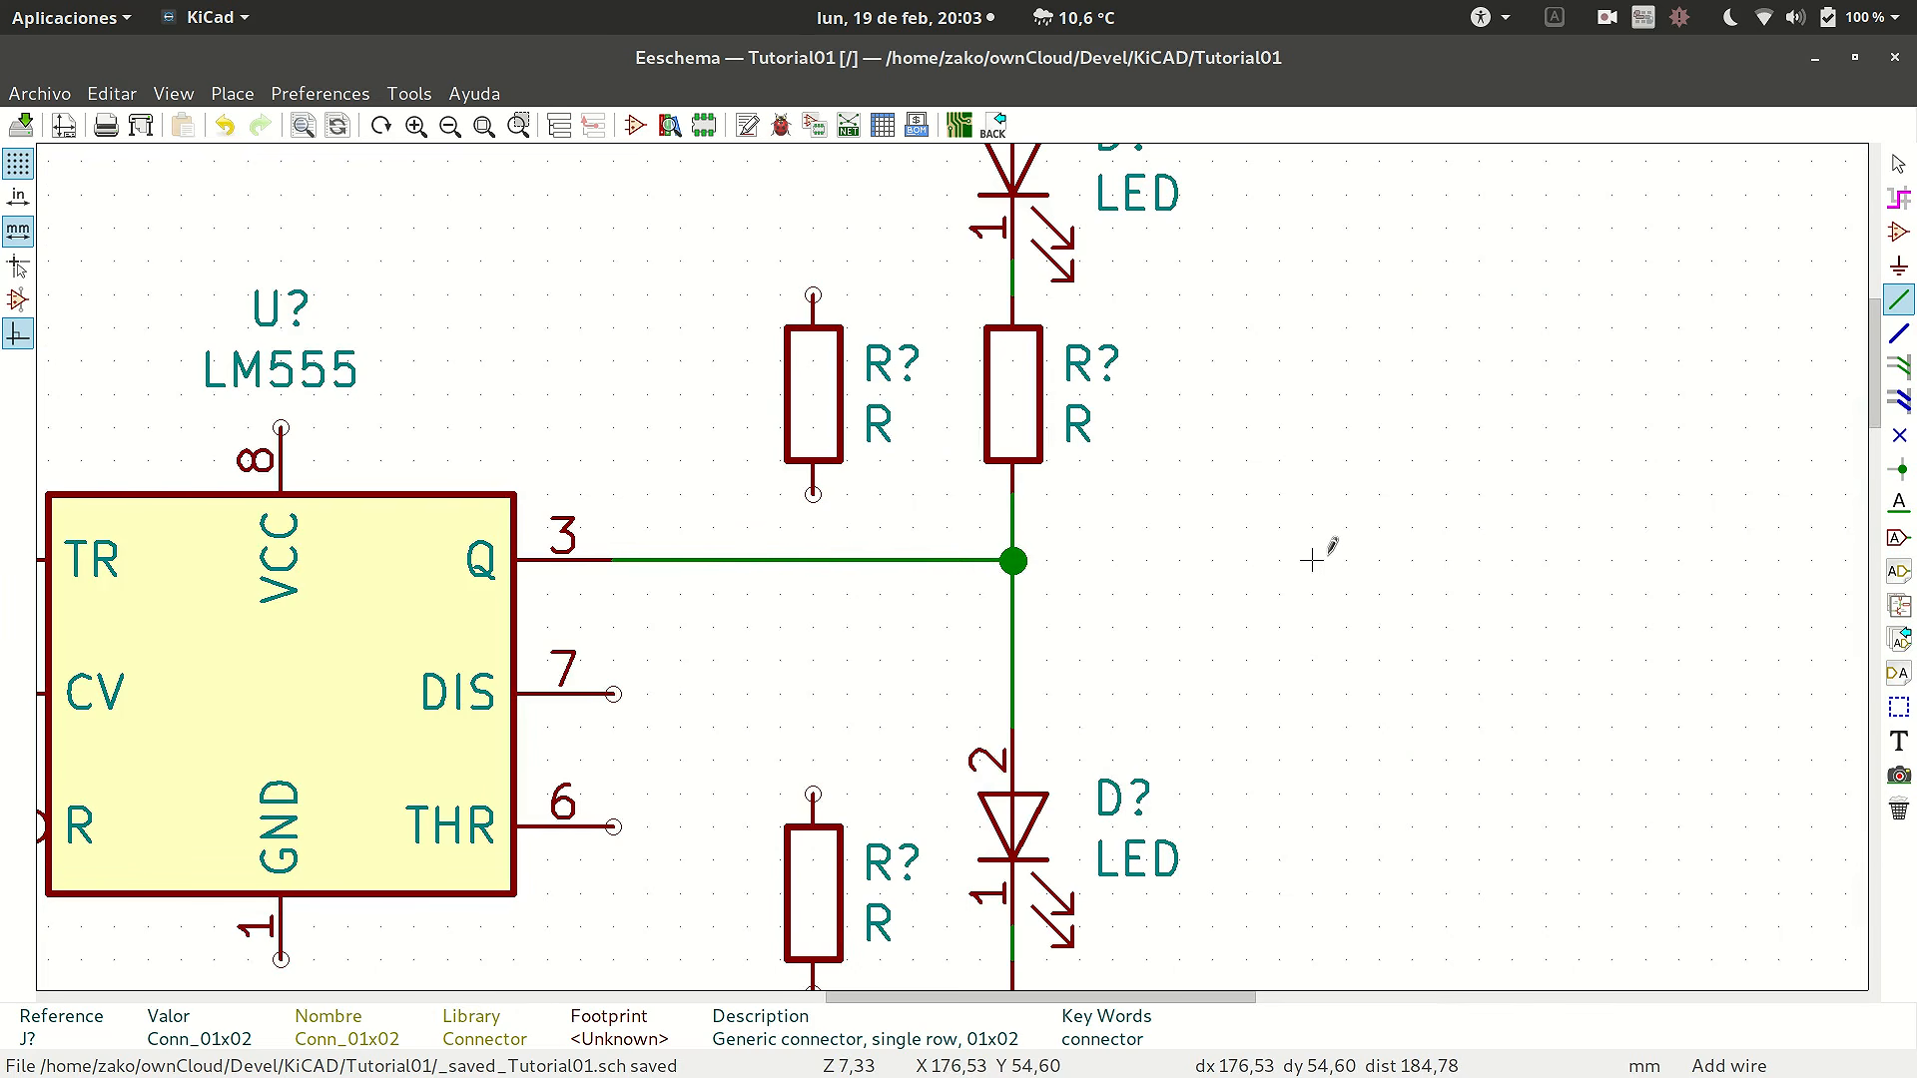
scroll(975, 549, down, 3)
scroll(975, 552, up, 1)
scroll(975, 551, up, 2)
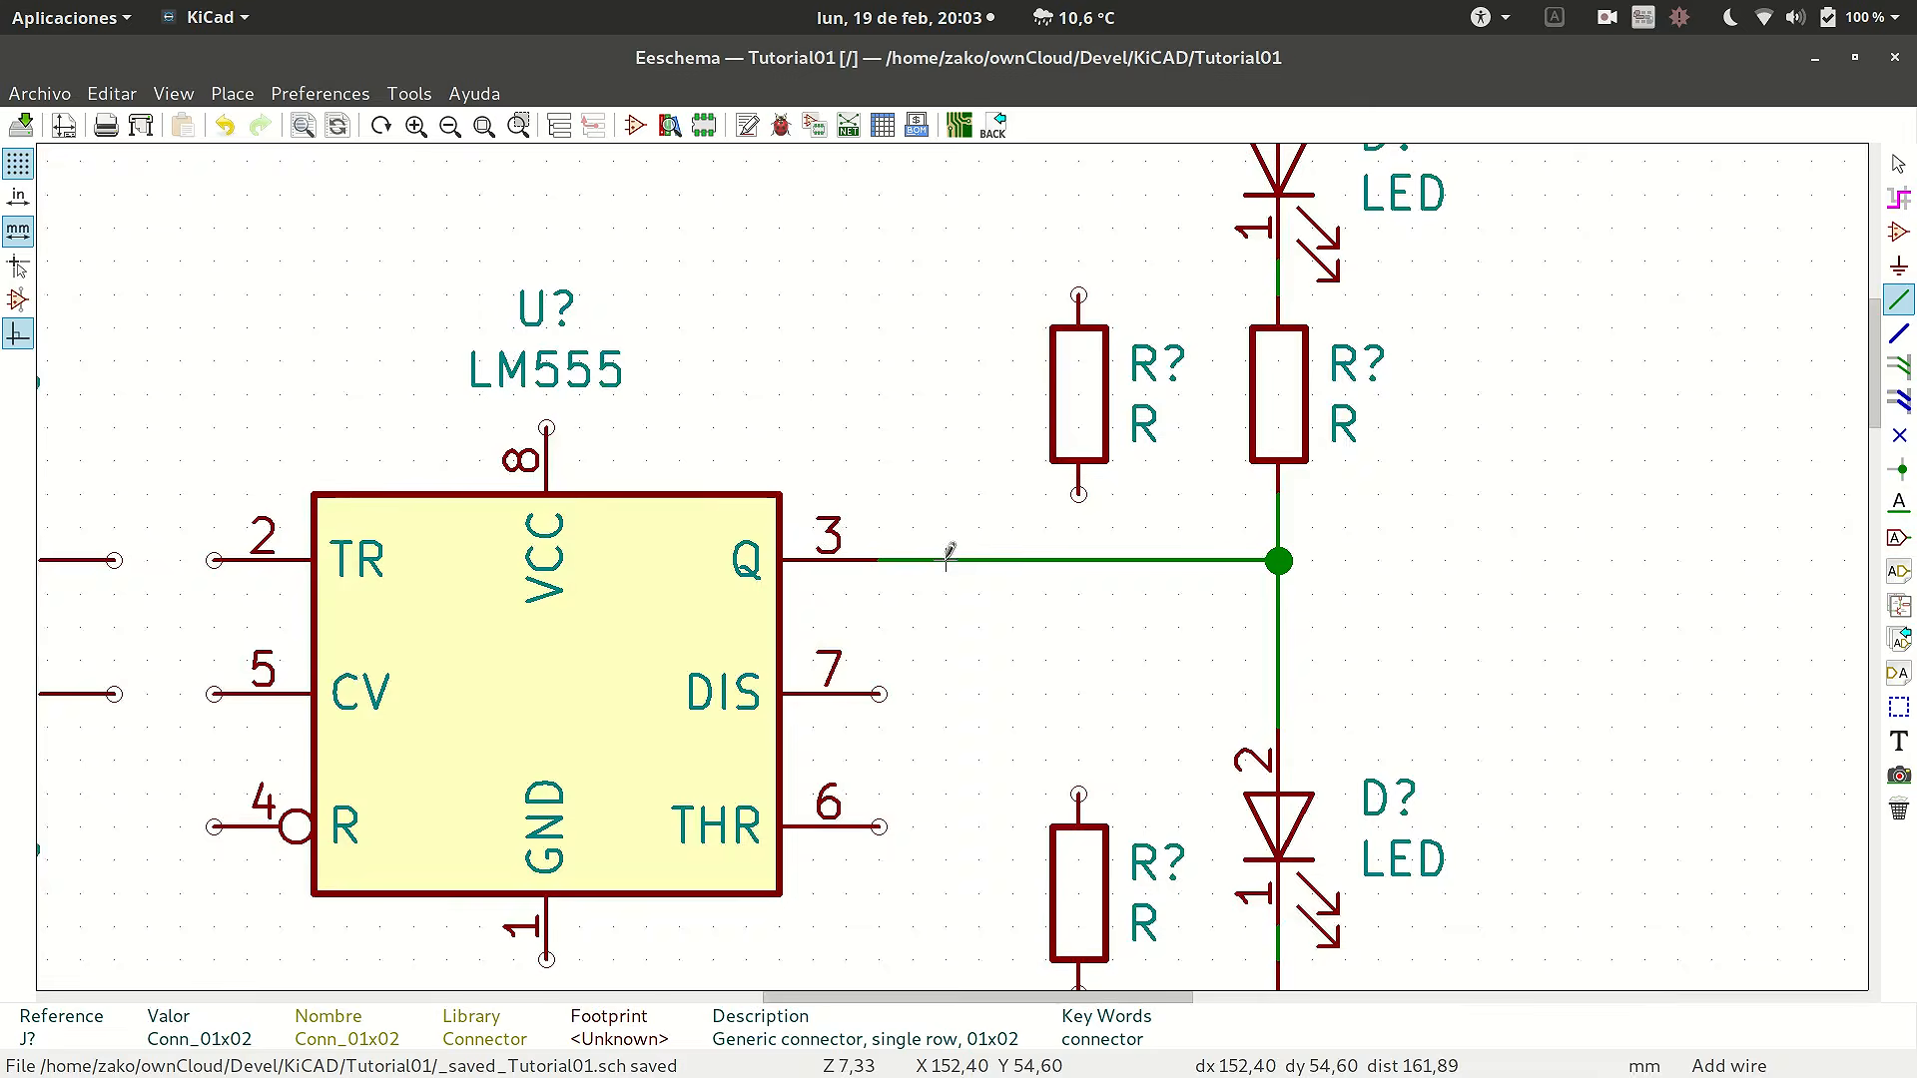
scroll(976, 559, down, 3)
scroll(1618, 560, down, 1)
scroll(948, 559, up, 1)
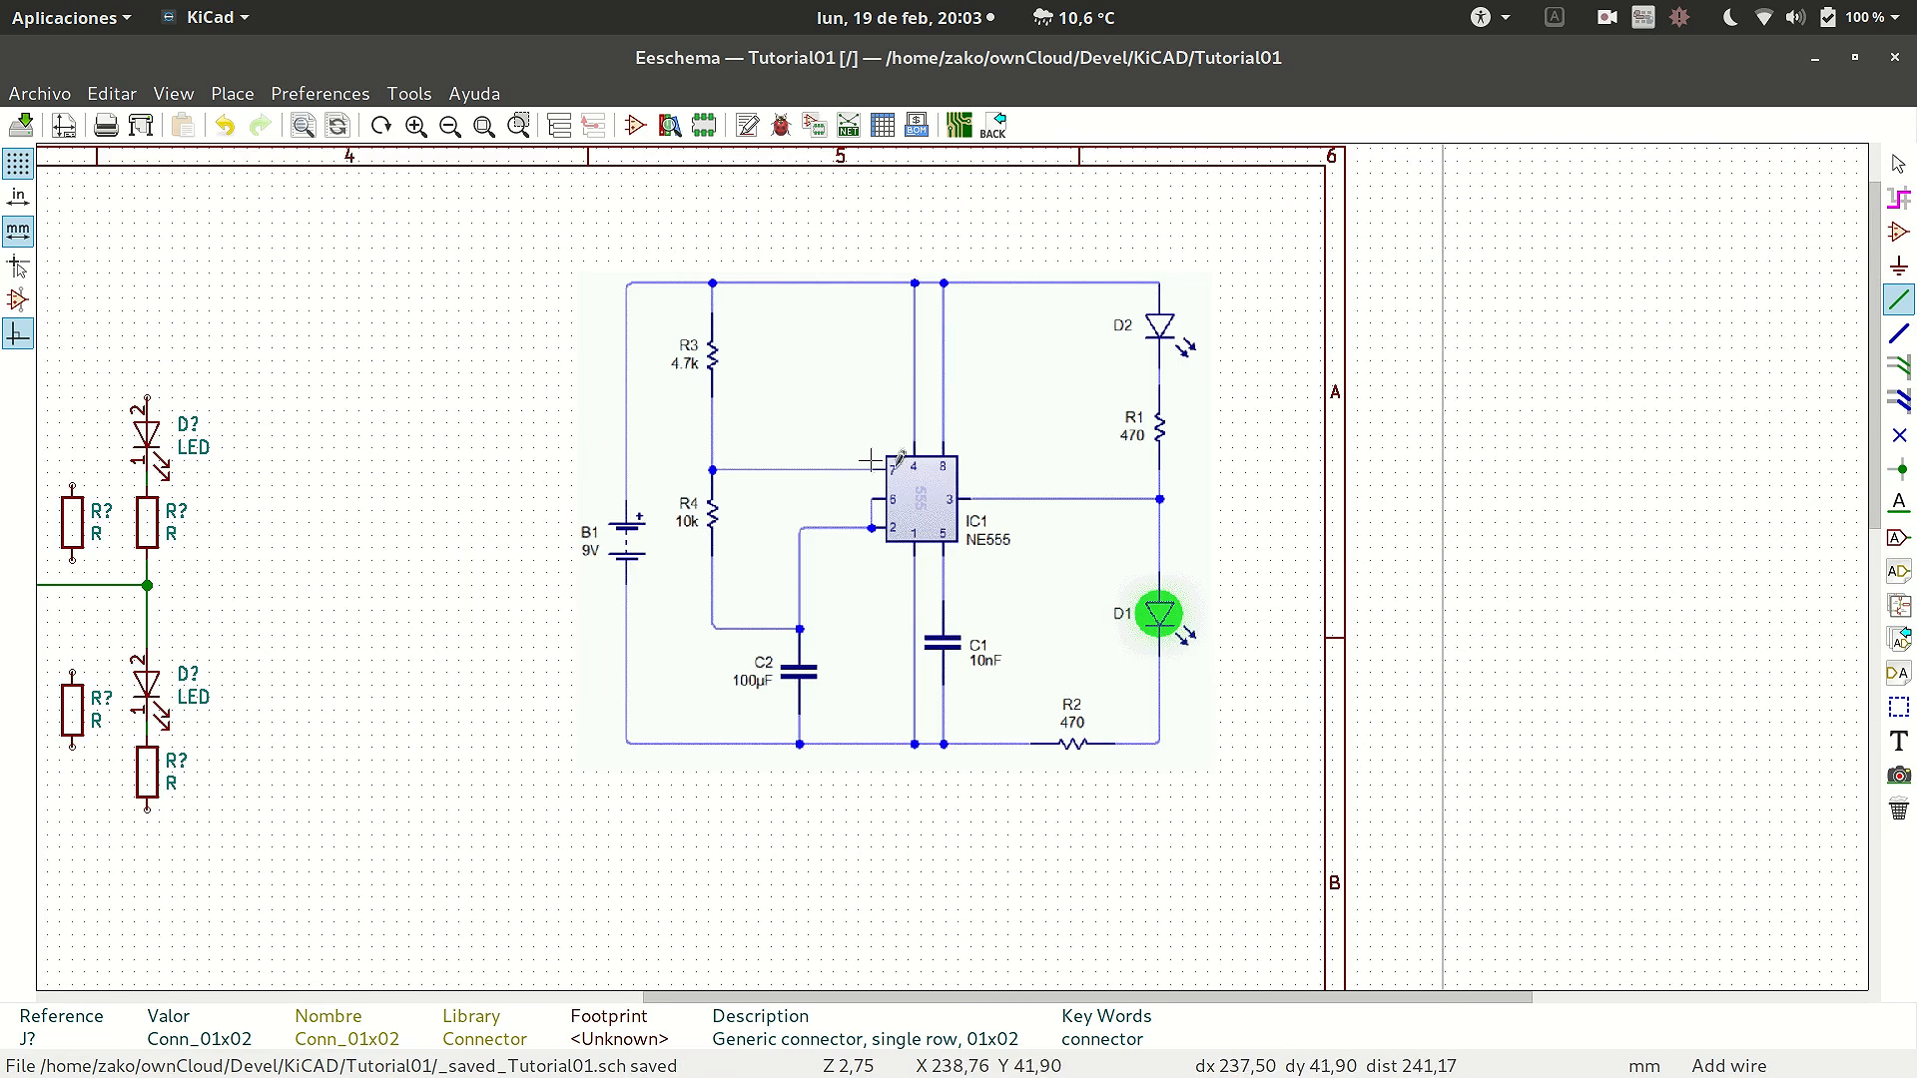
- Wire the timer's pin 7 (DIS) to the lower end of the upper inner resistor and the upper end of the lower one
scroll(895, 480, down, 3)
scroll(947, 557, up, 4)
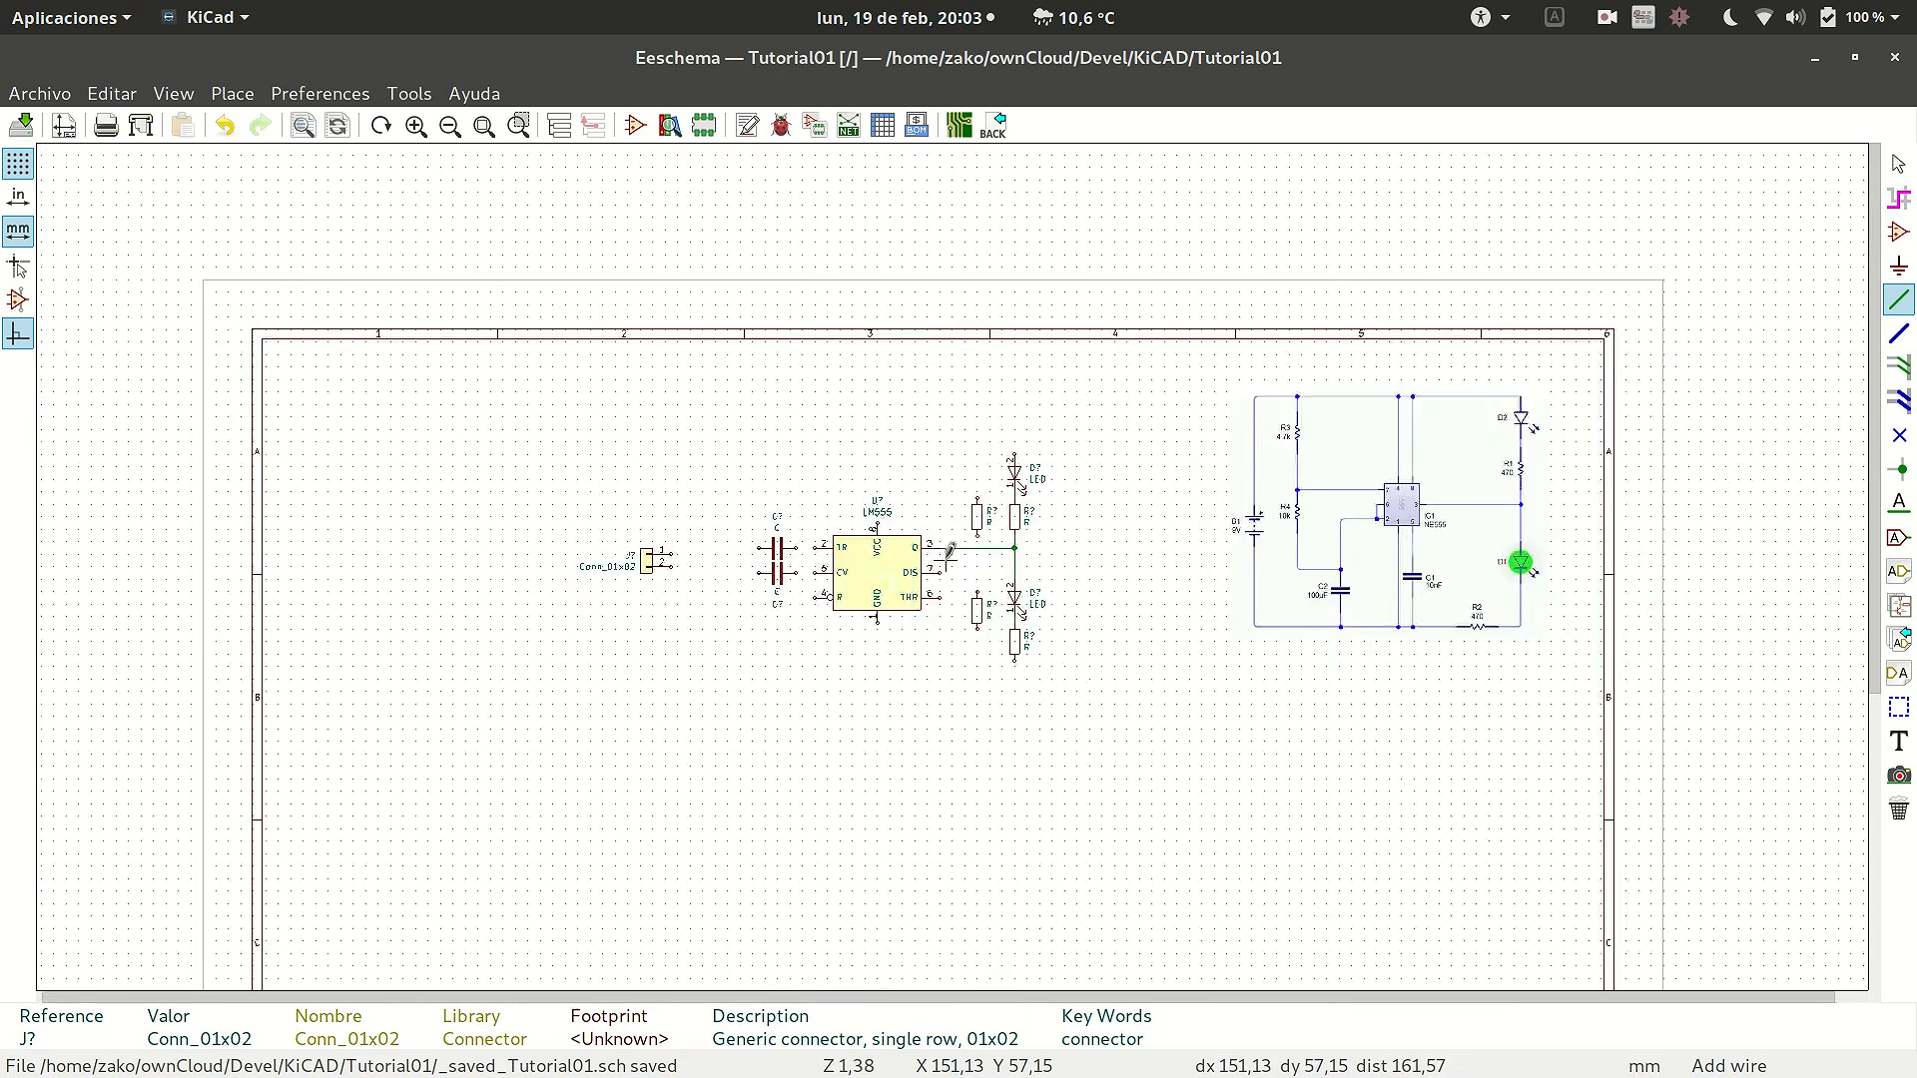
click(1029, 494)
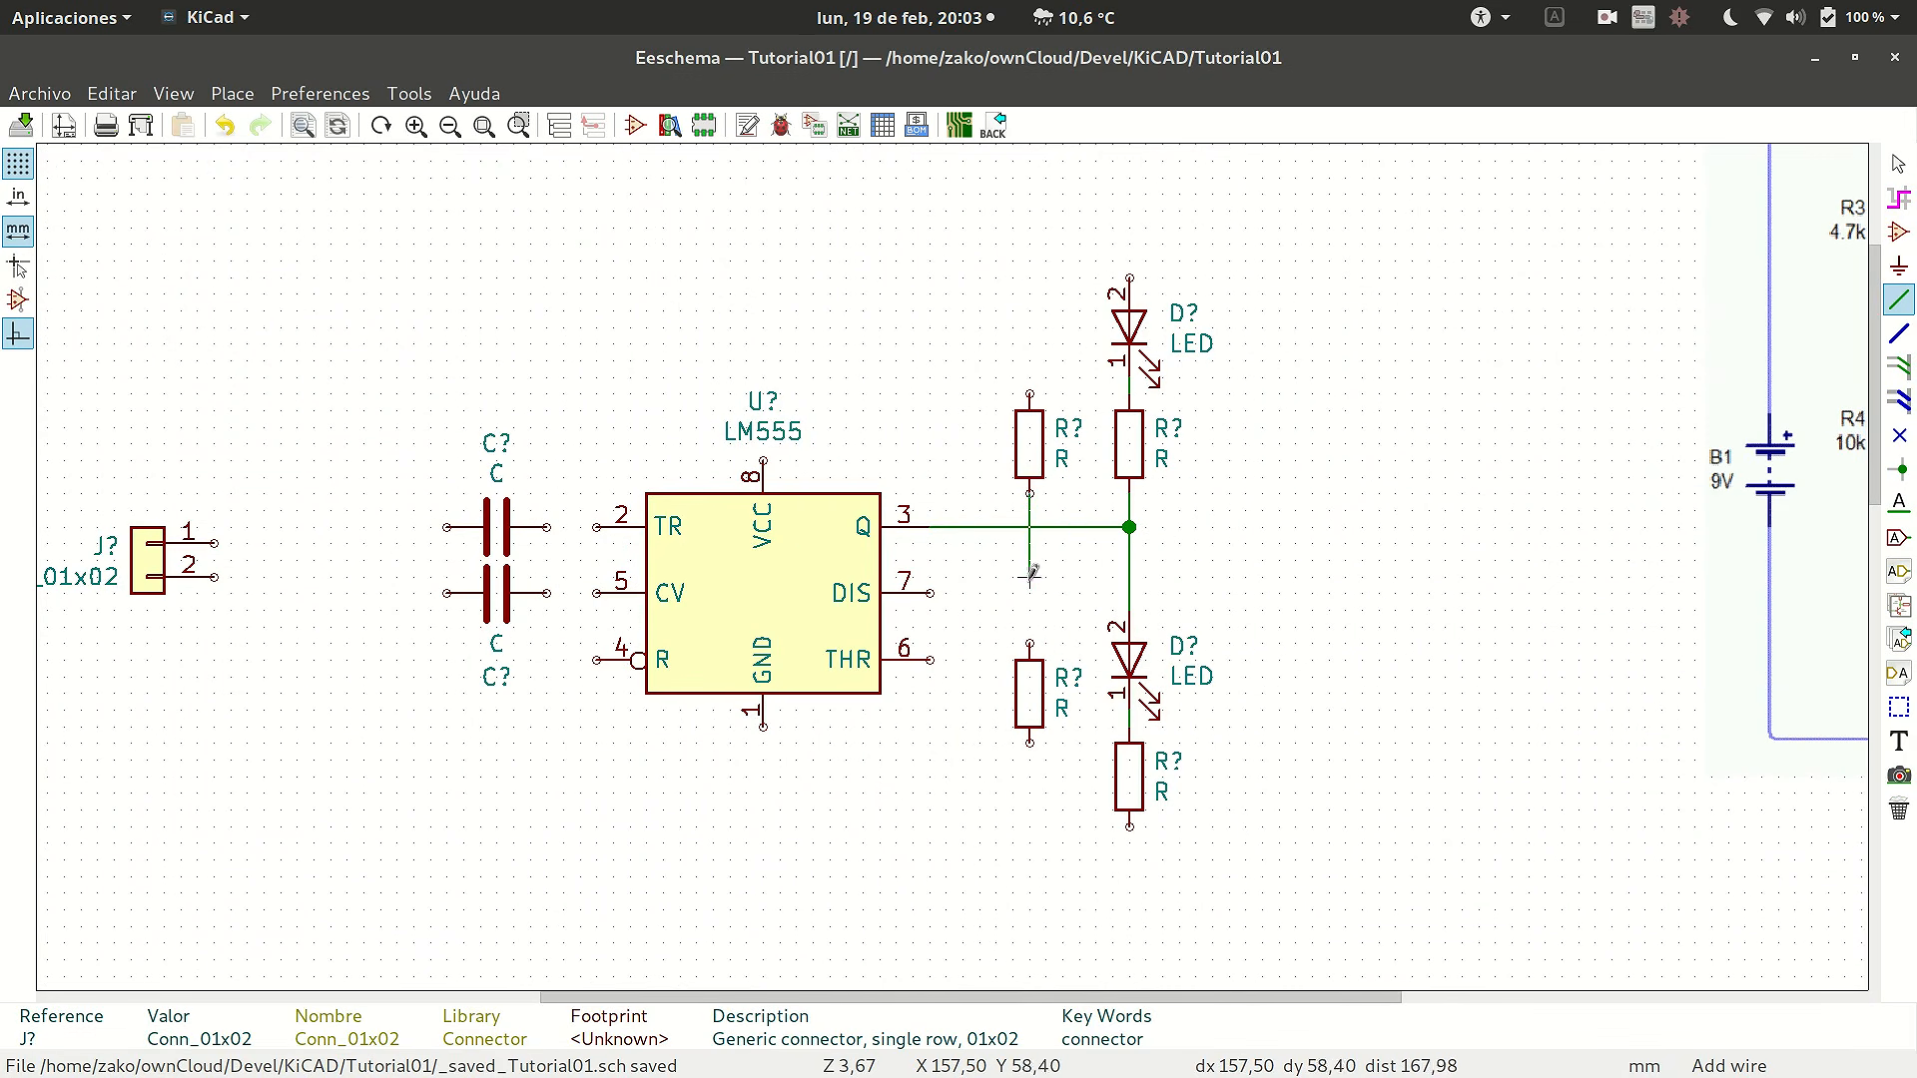
click(929, 594)
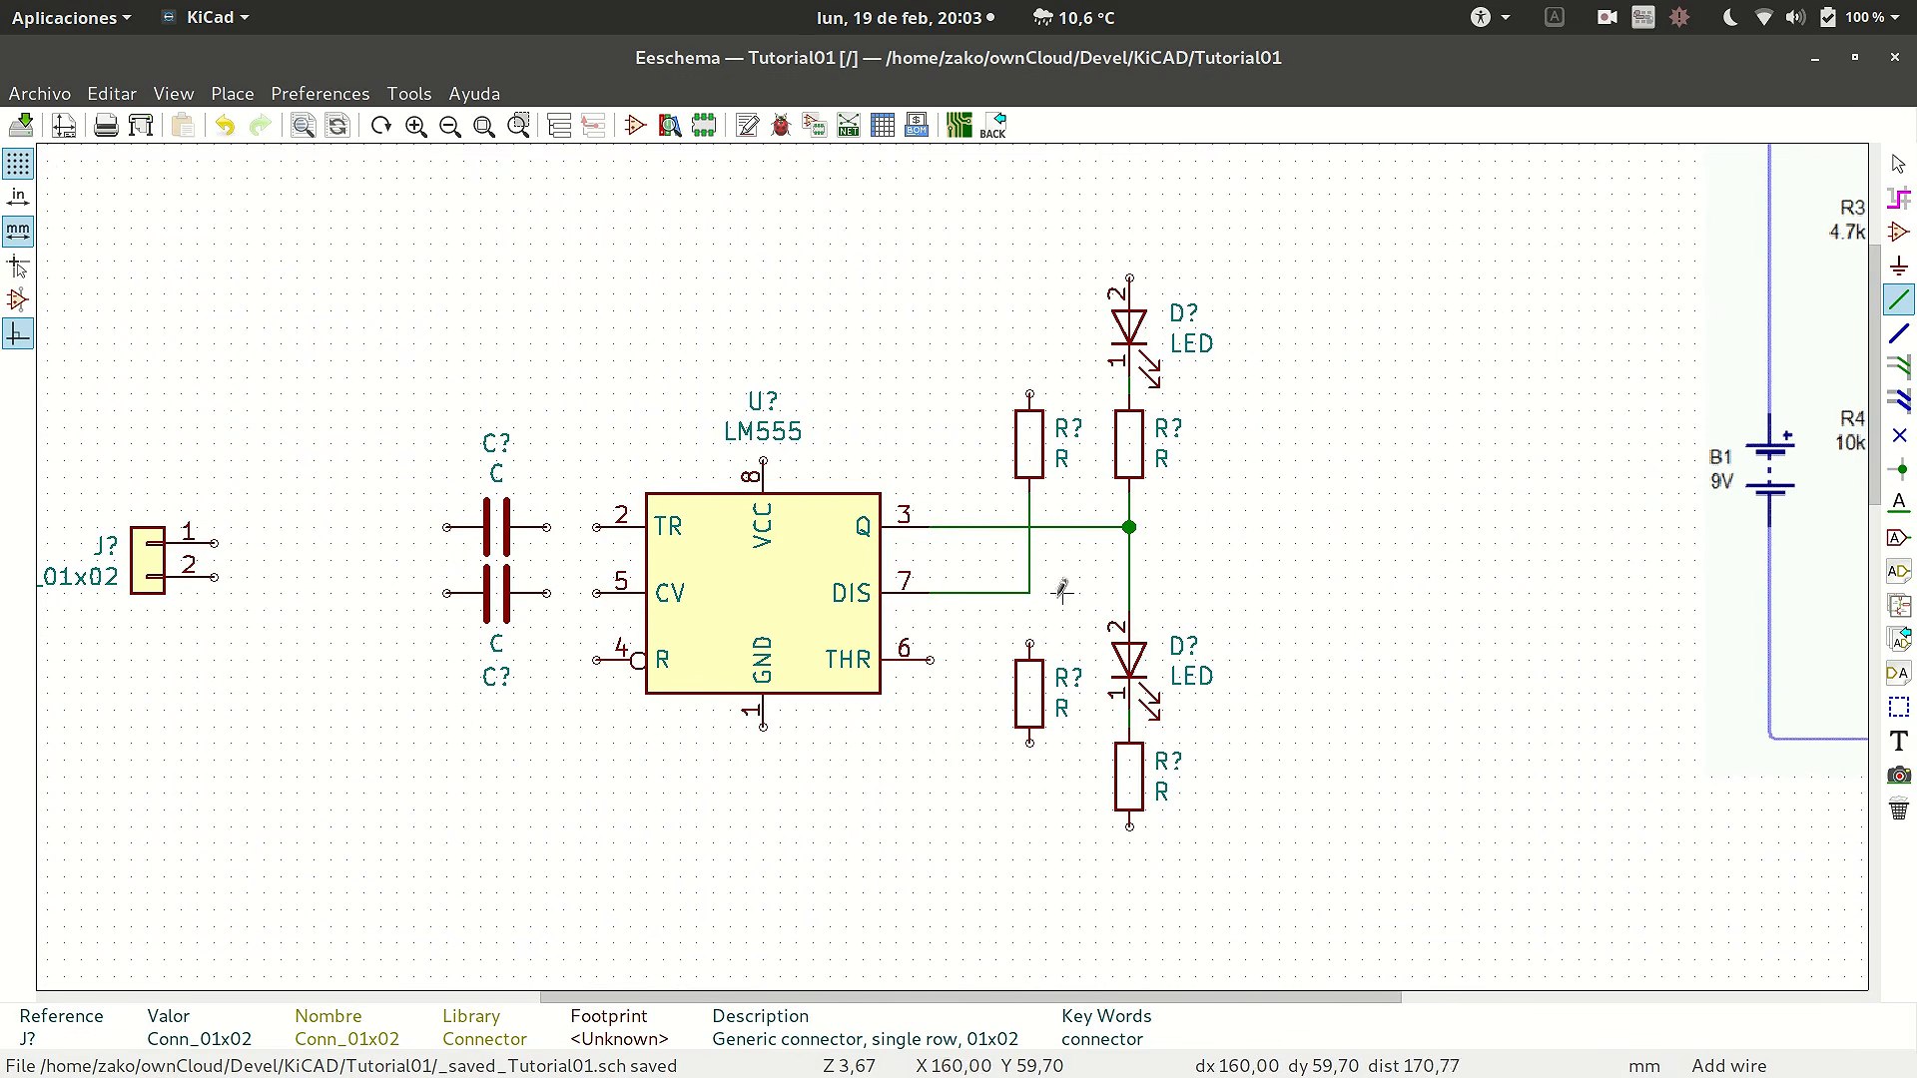
click(1029, 644)
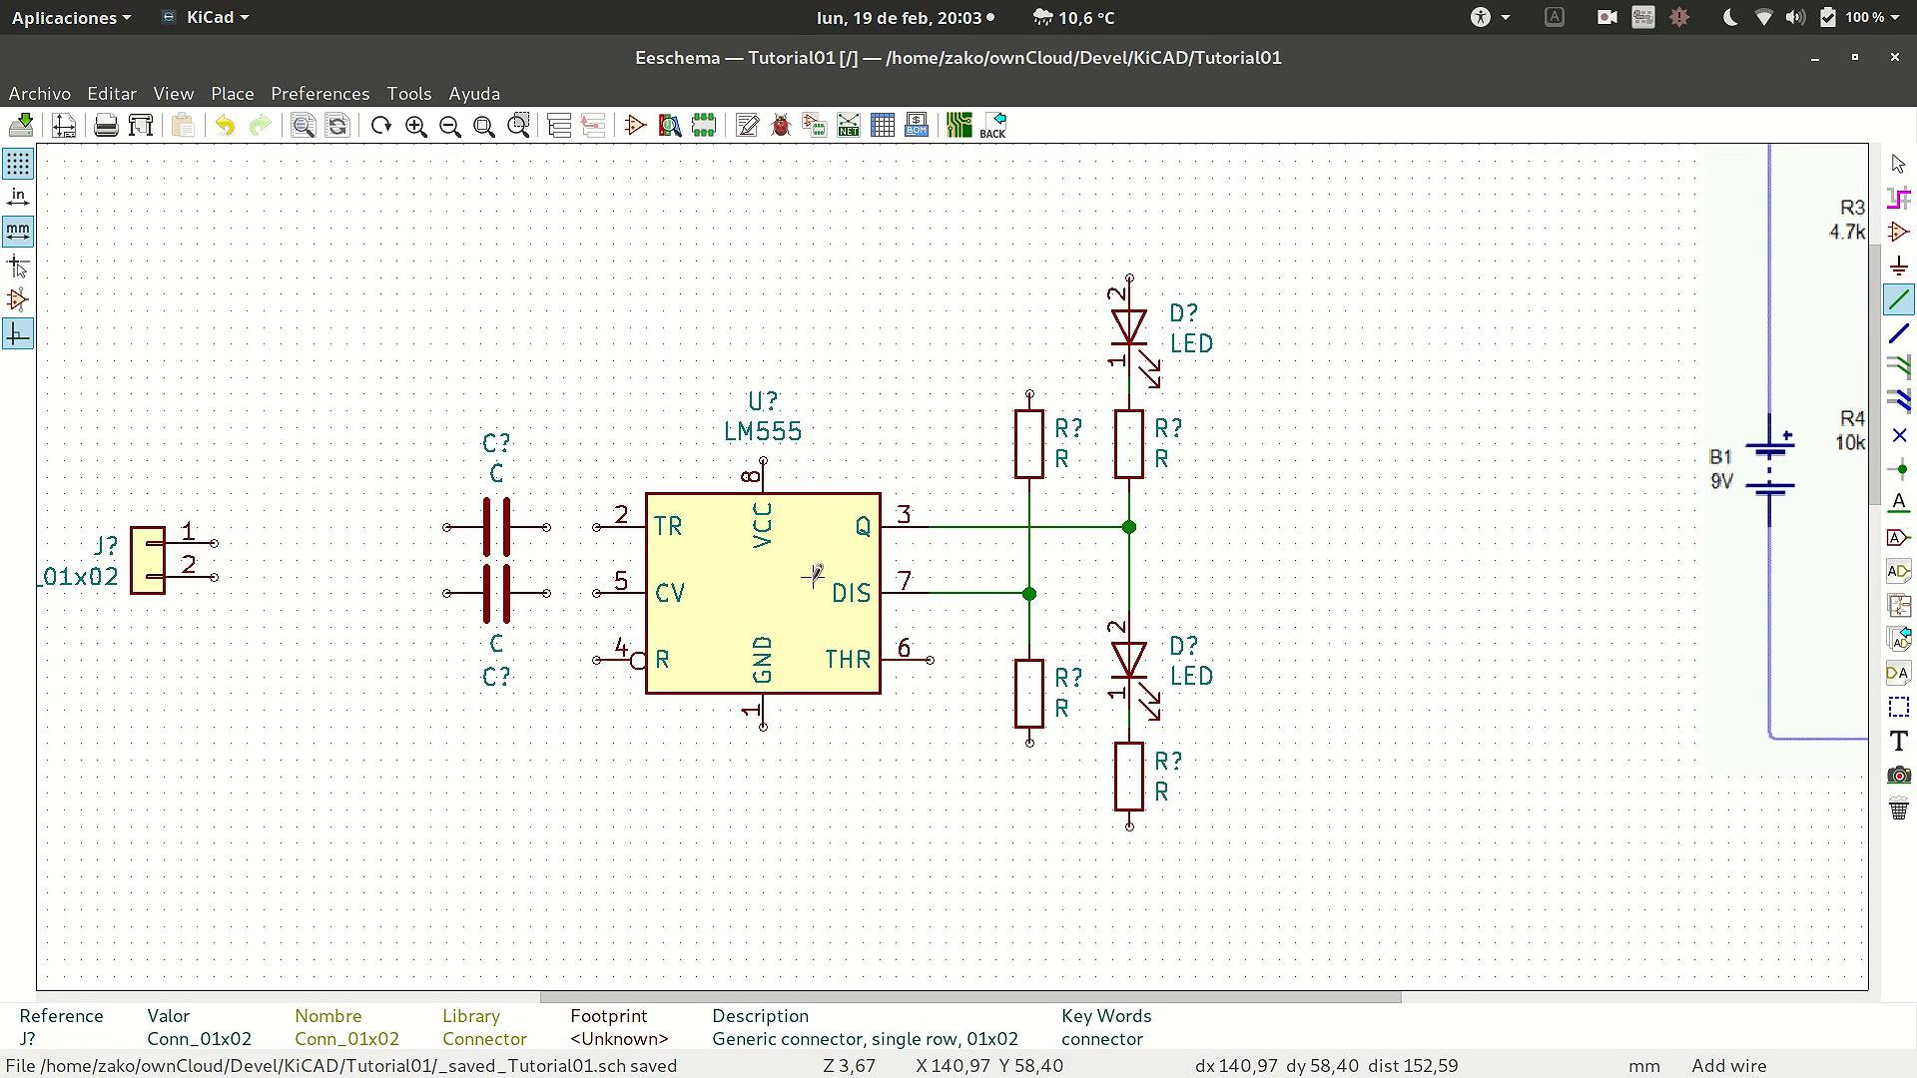
- Wire the timer's pin 2 (TR) to the upper capacitor and pin 5 (CV) to the lower capacitor
scroll(951, 551, down, 3)
scroll(950, 551, up, 3)
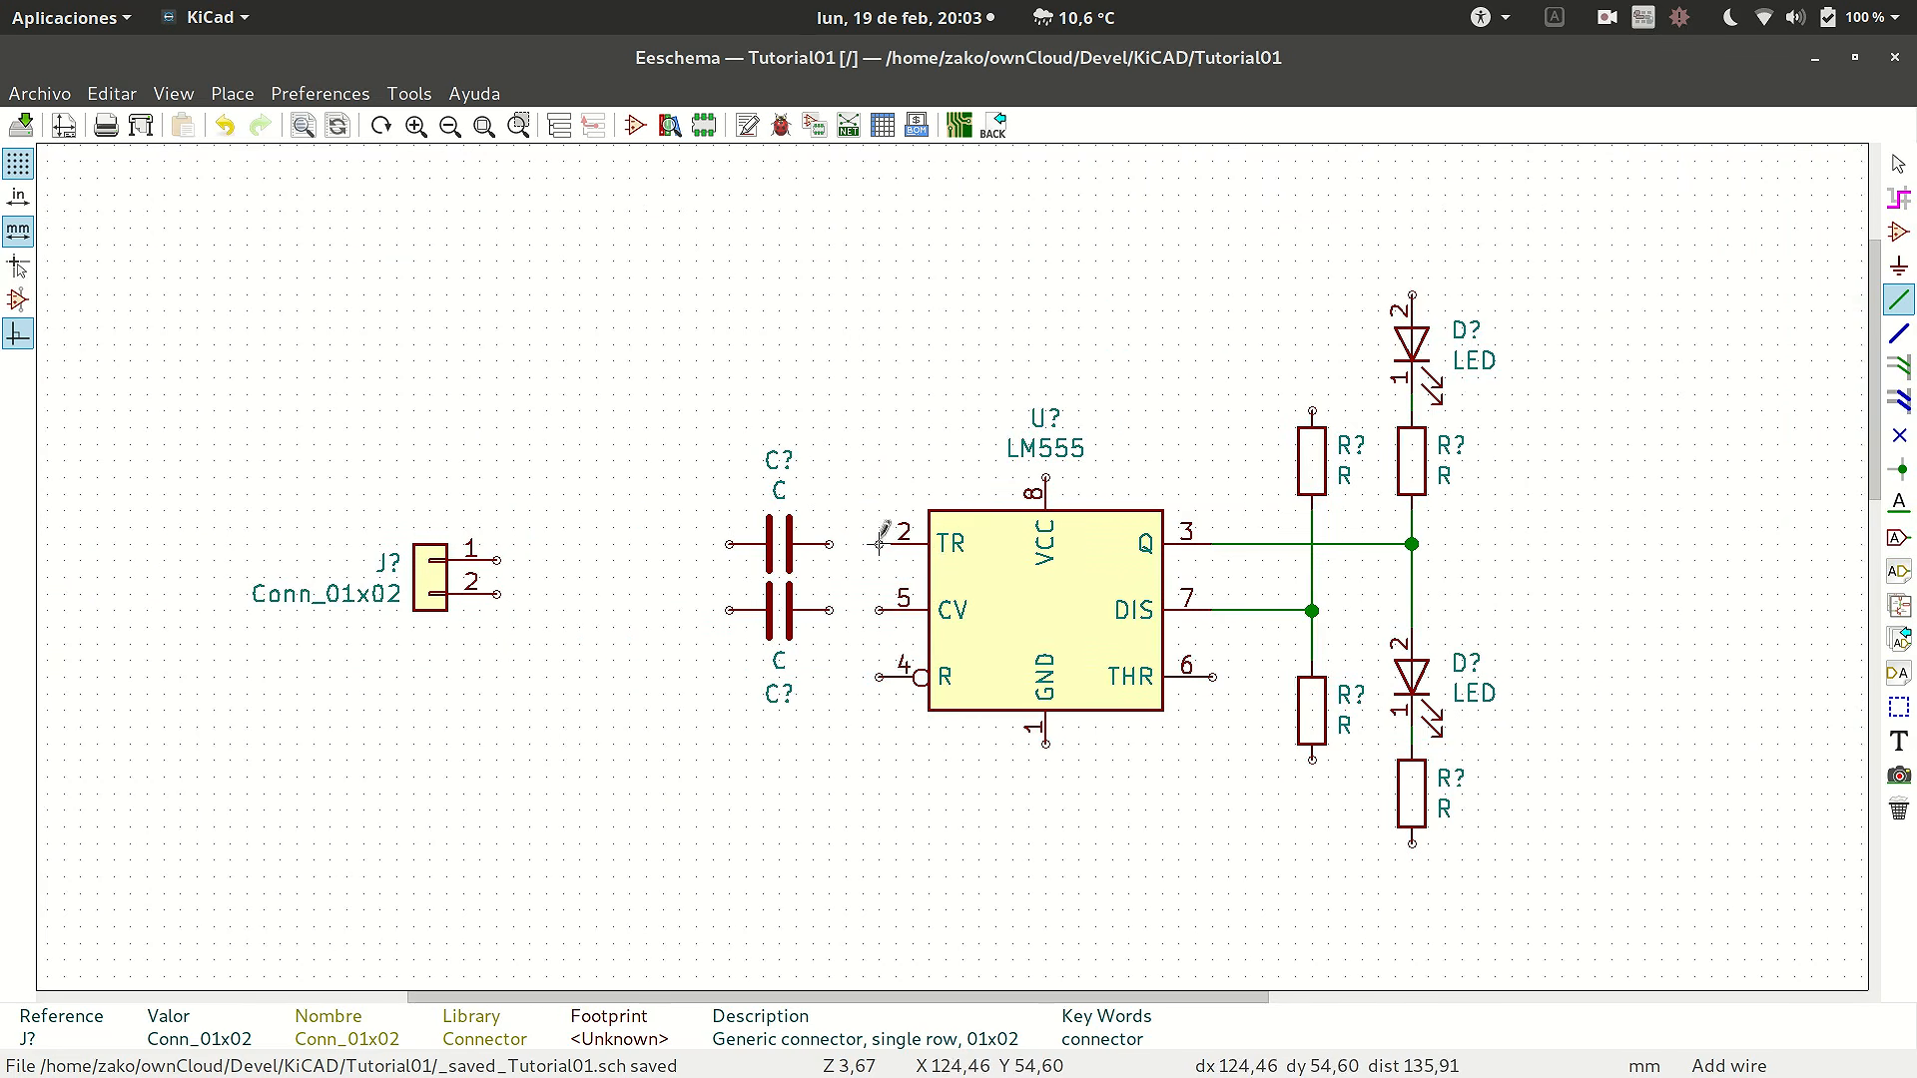
click(879, 543)
click(830, 543)
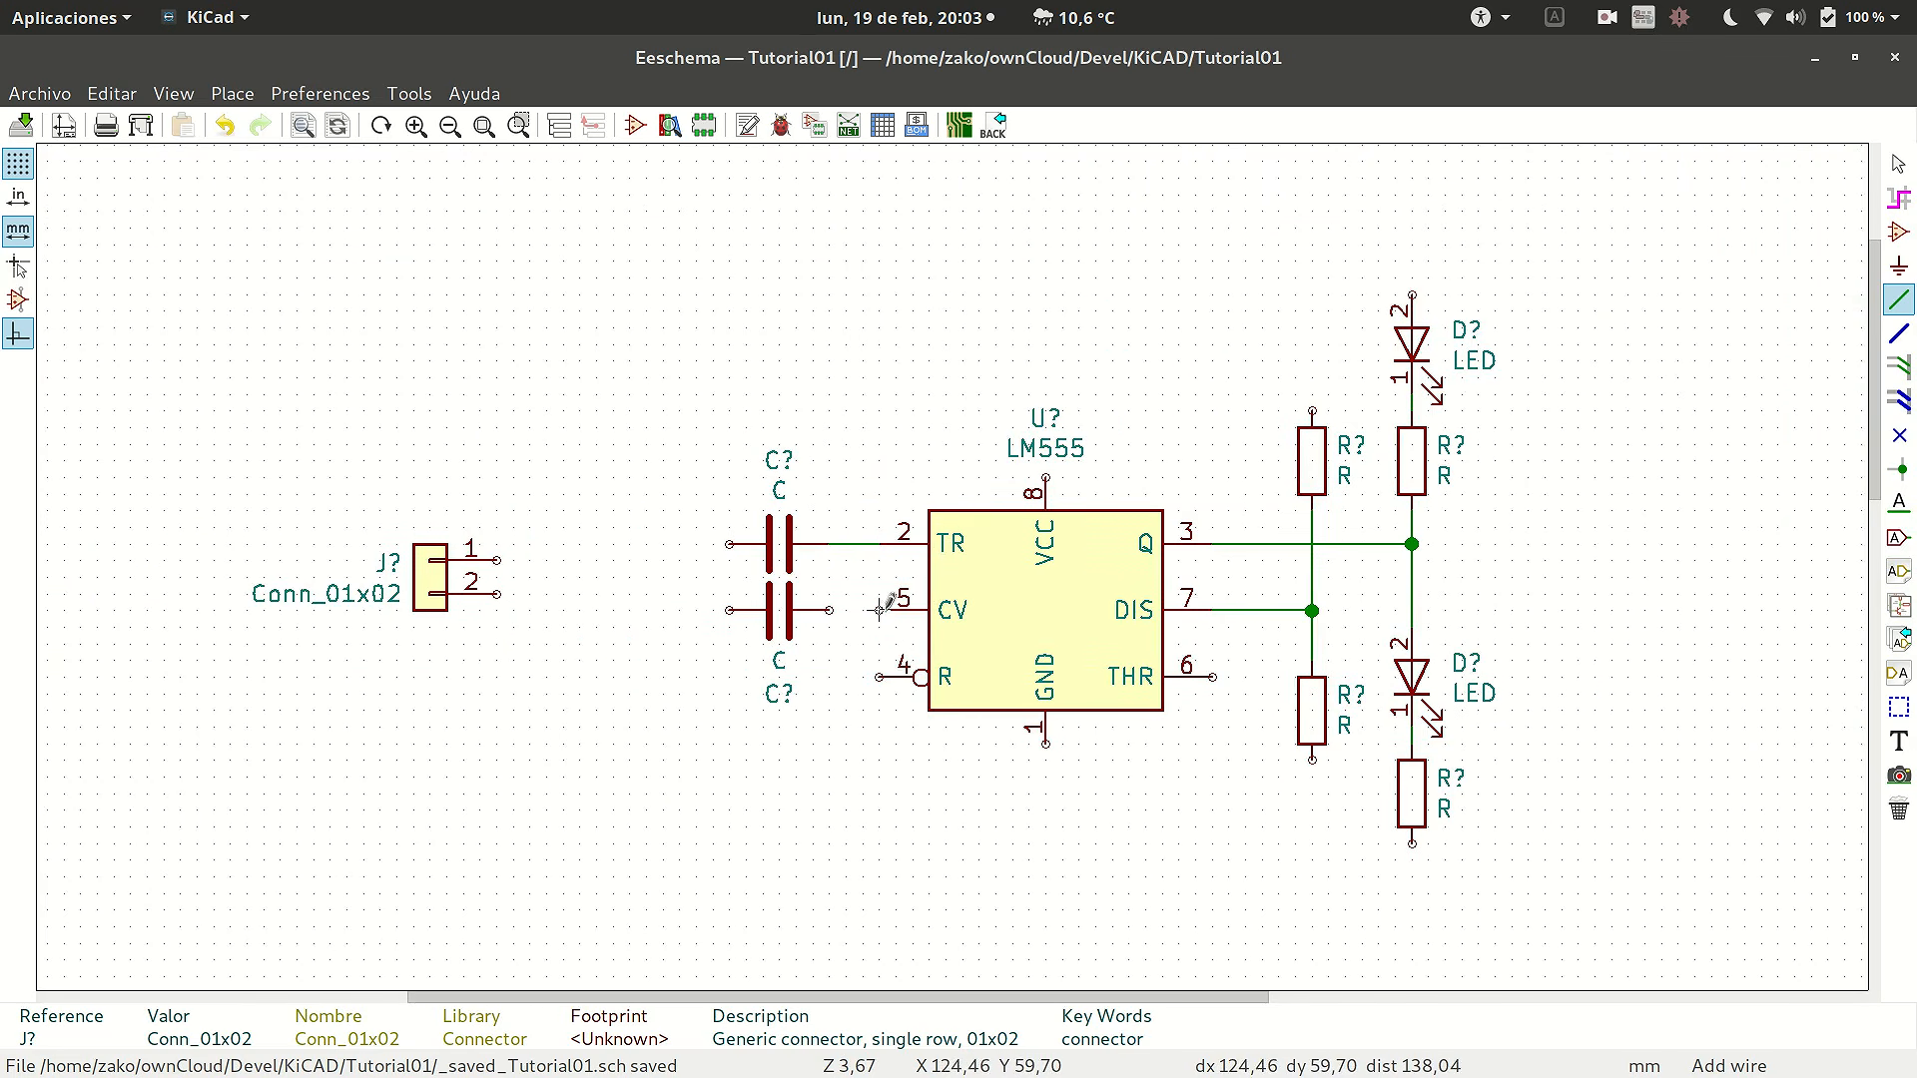
scroll(996, 559, down, 4)
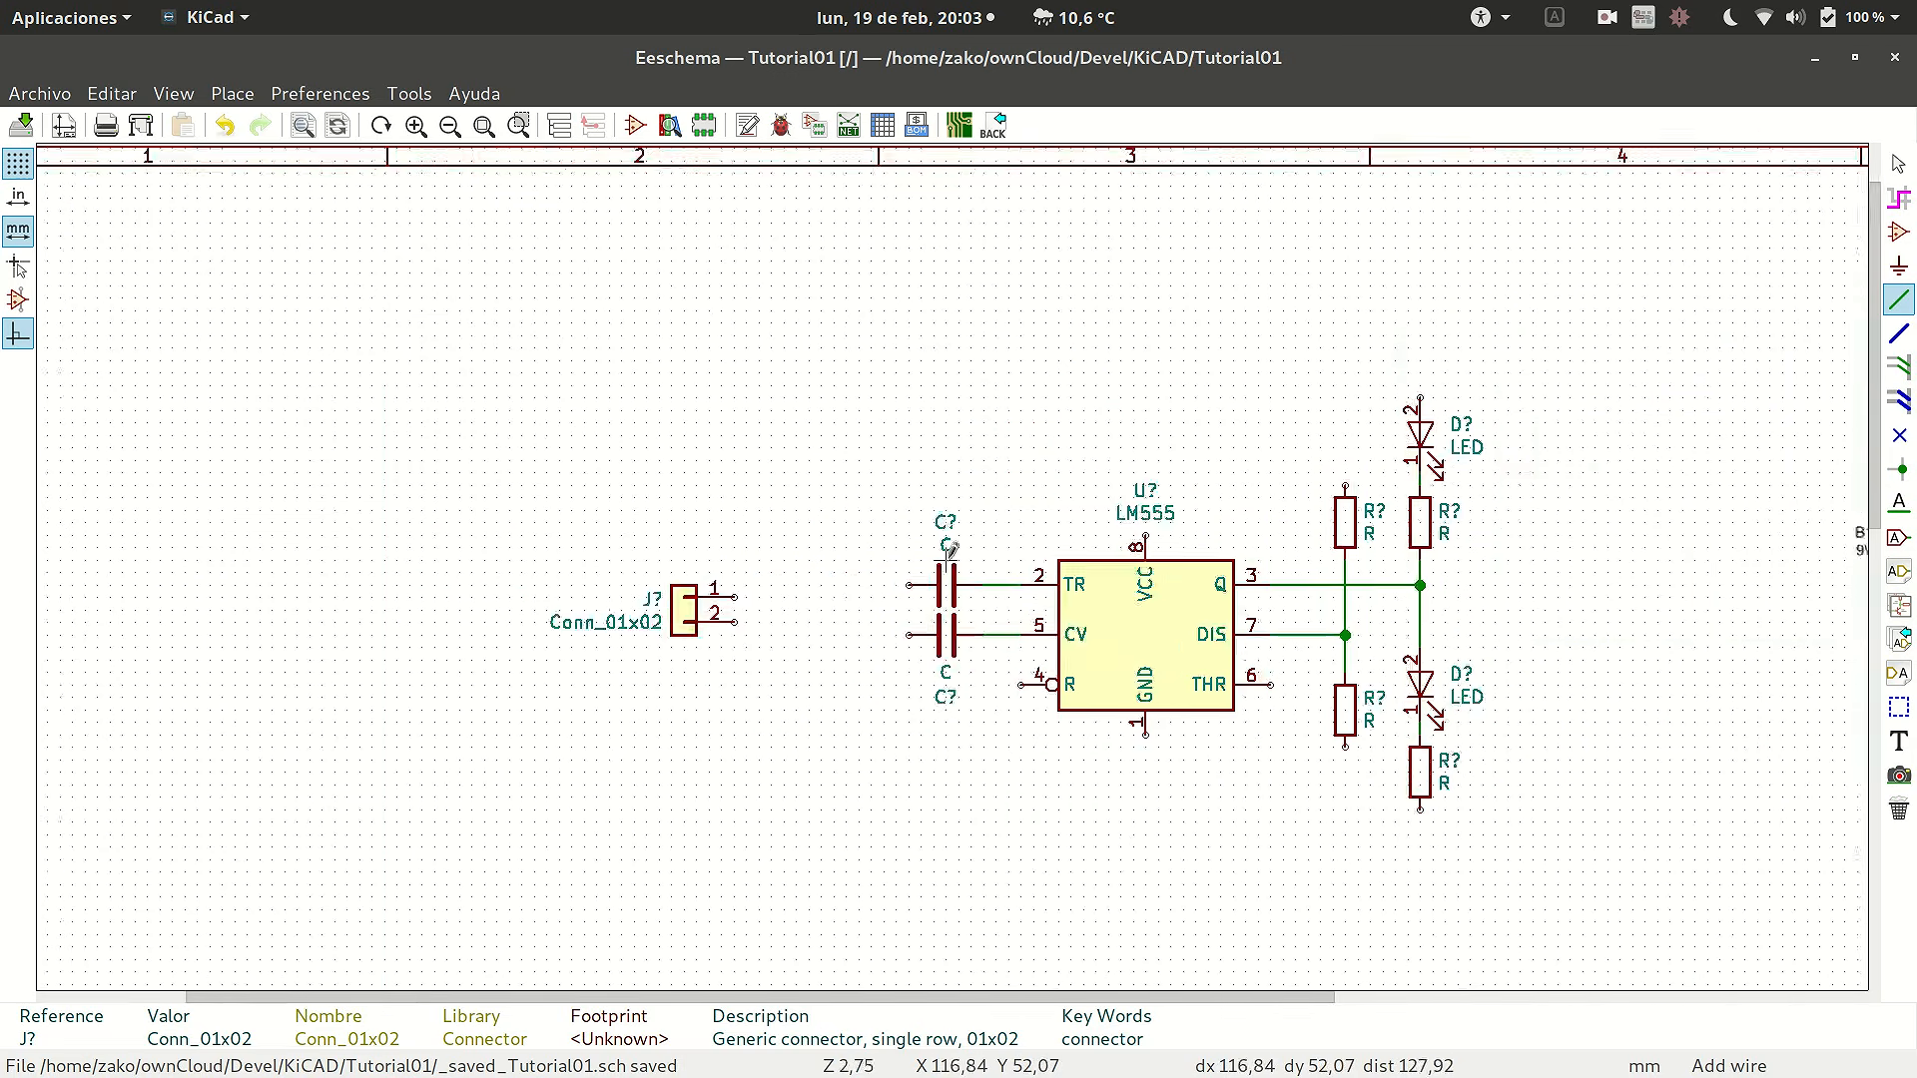
- Wire the timer's pin 6 (THR) around over the chip to the wire between pin 2 (TR) and the upper capacitor
scroll(1007, 546, up, 2)
scroll(1006, 546, down, 2)
scroll(952, 551, up, 1)
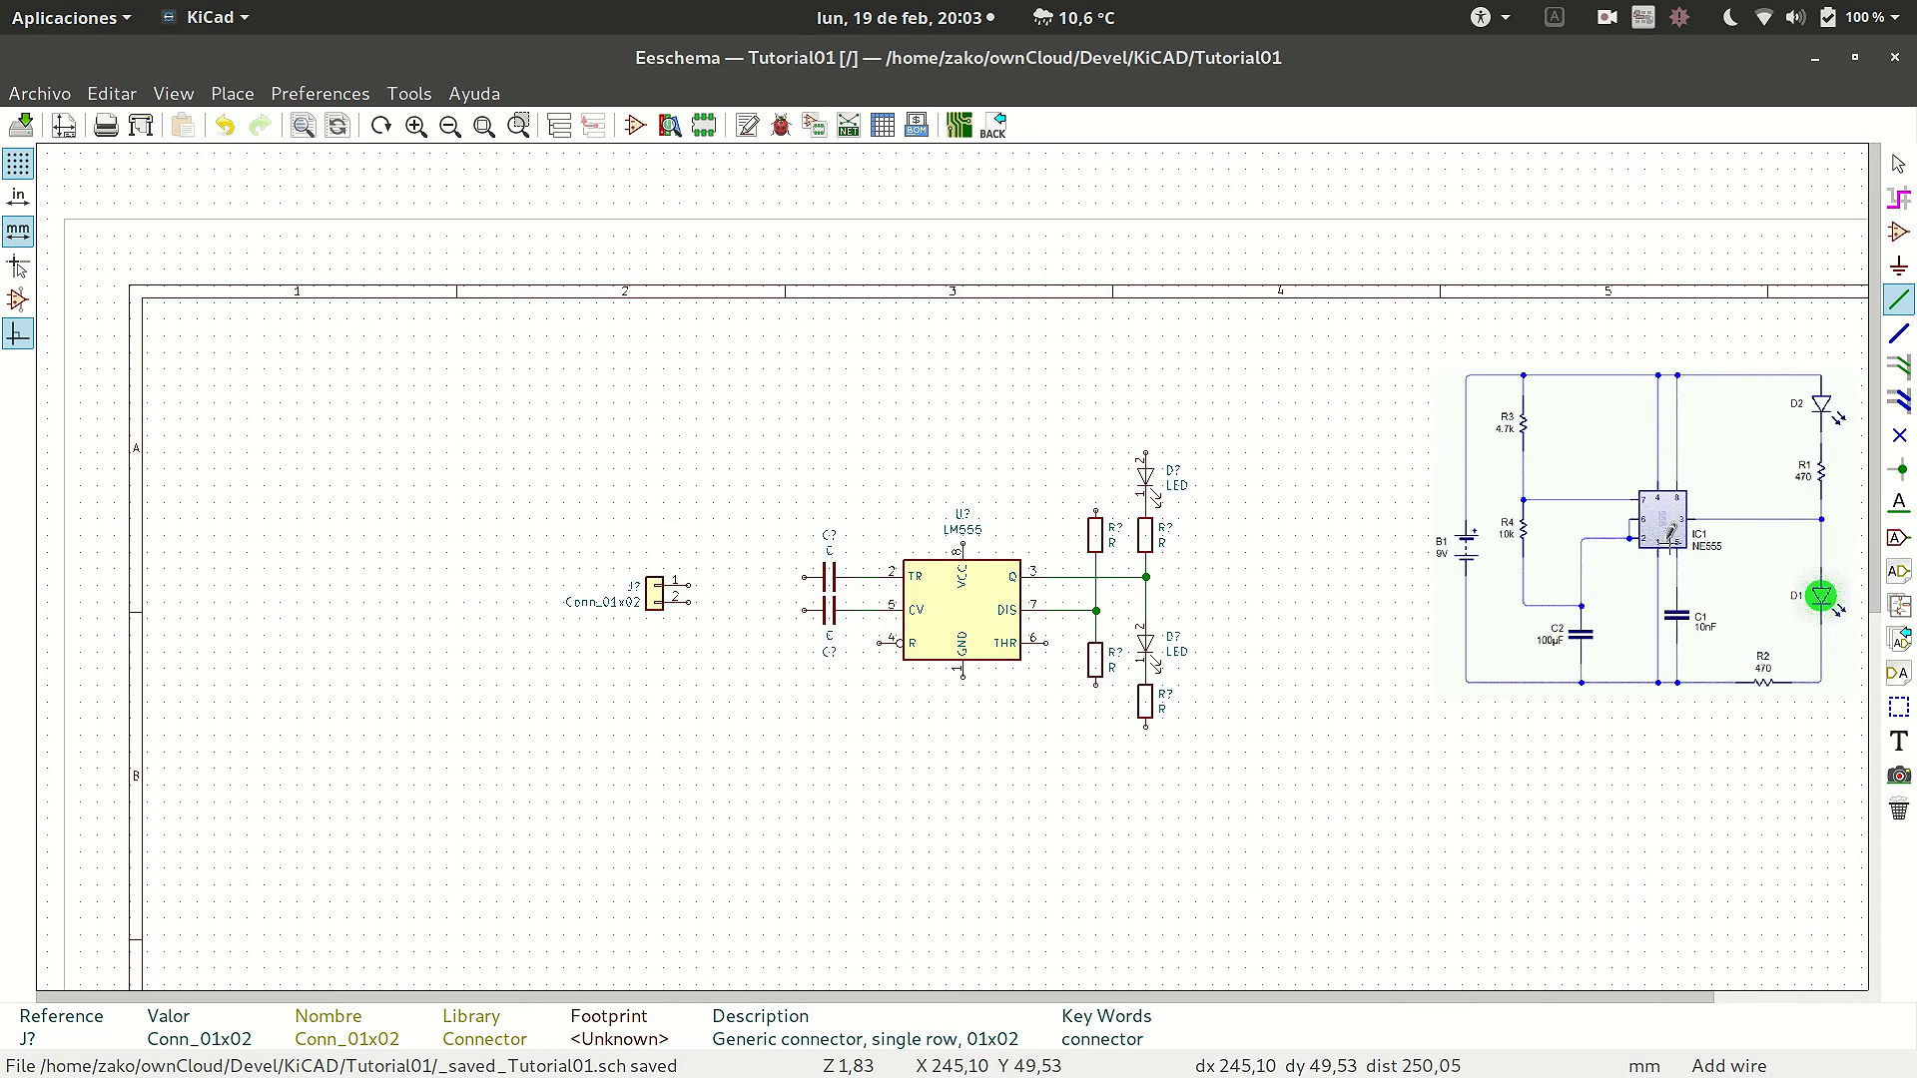
click(1064, 642)
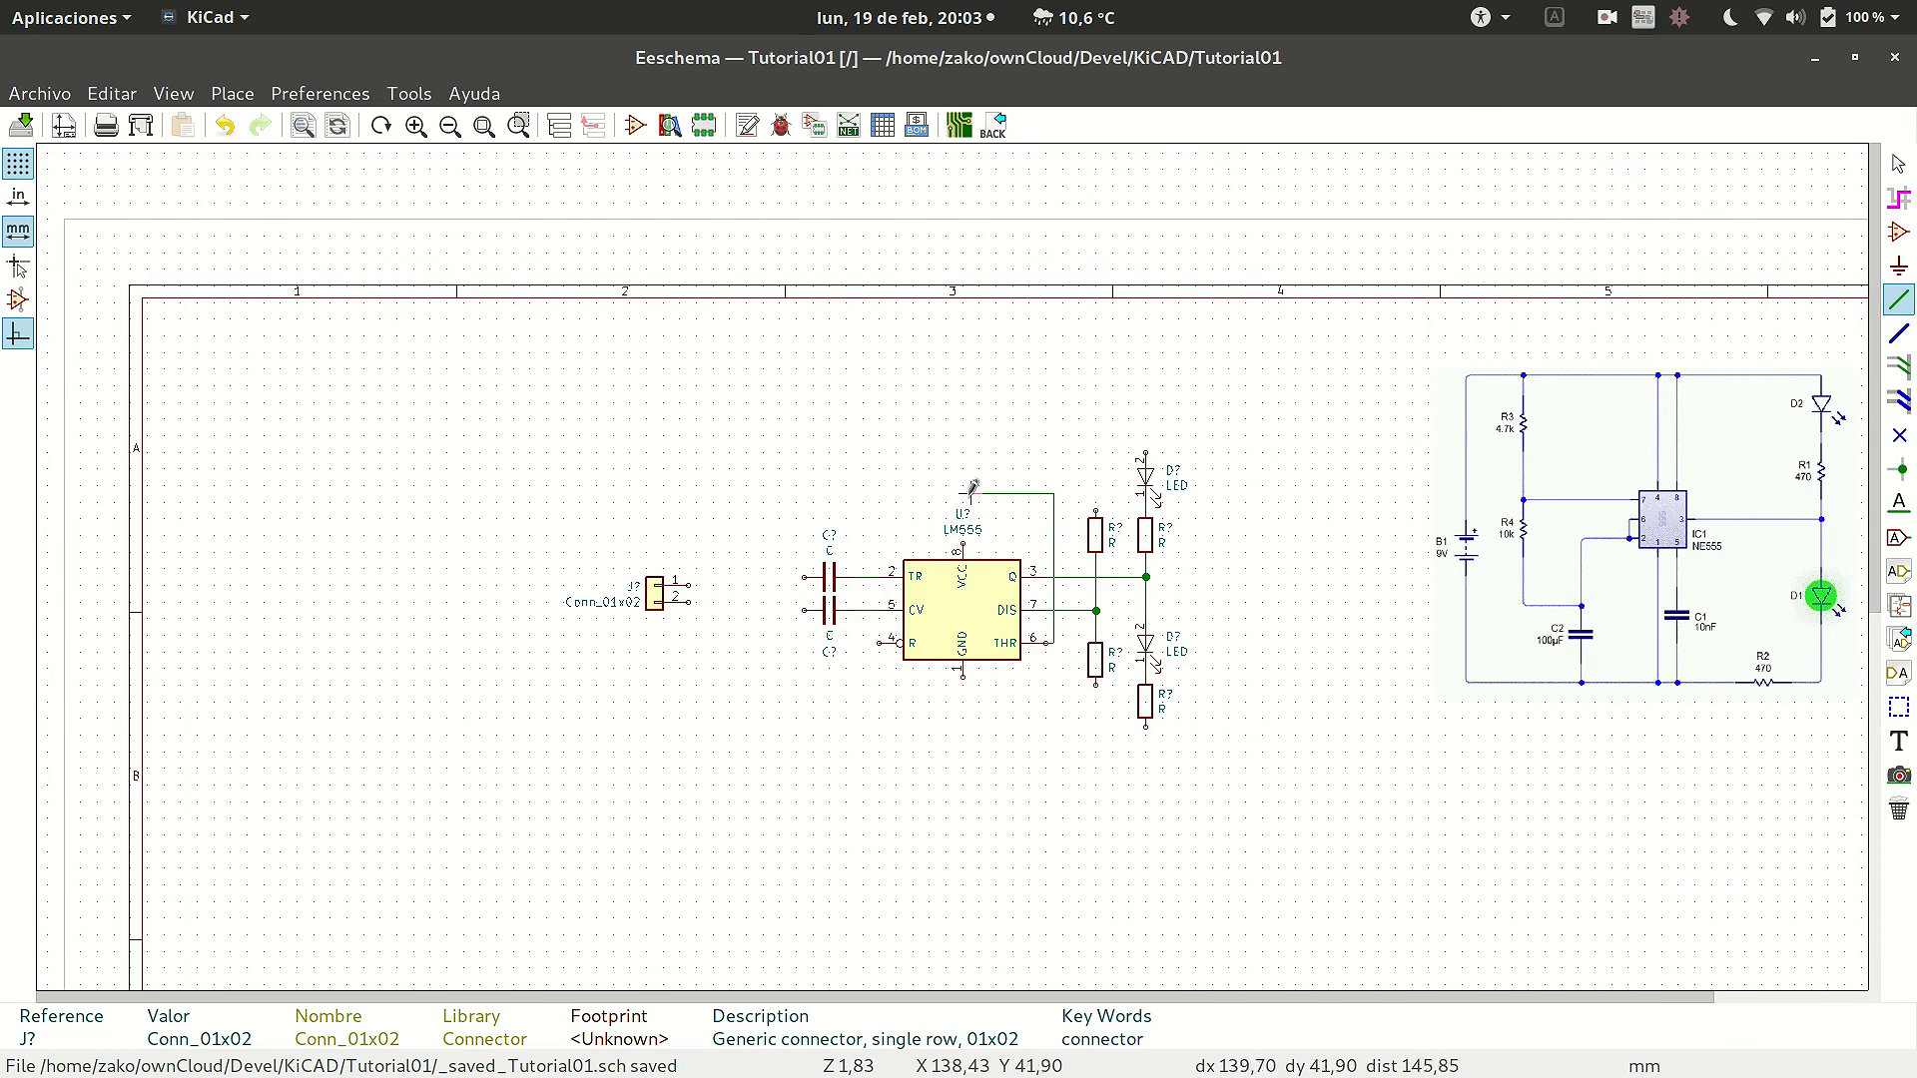
scroll(859, 577, up, 5)
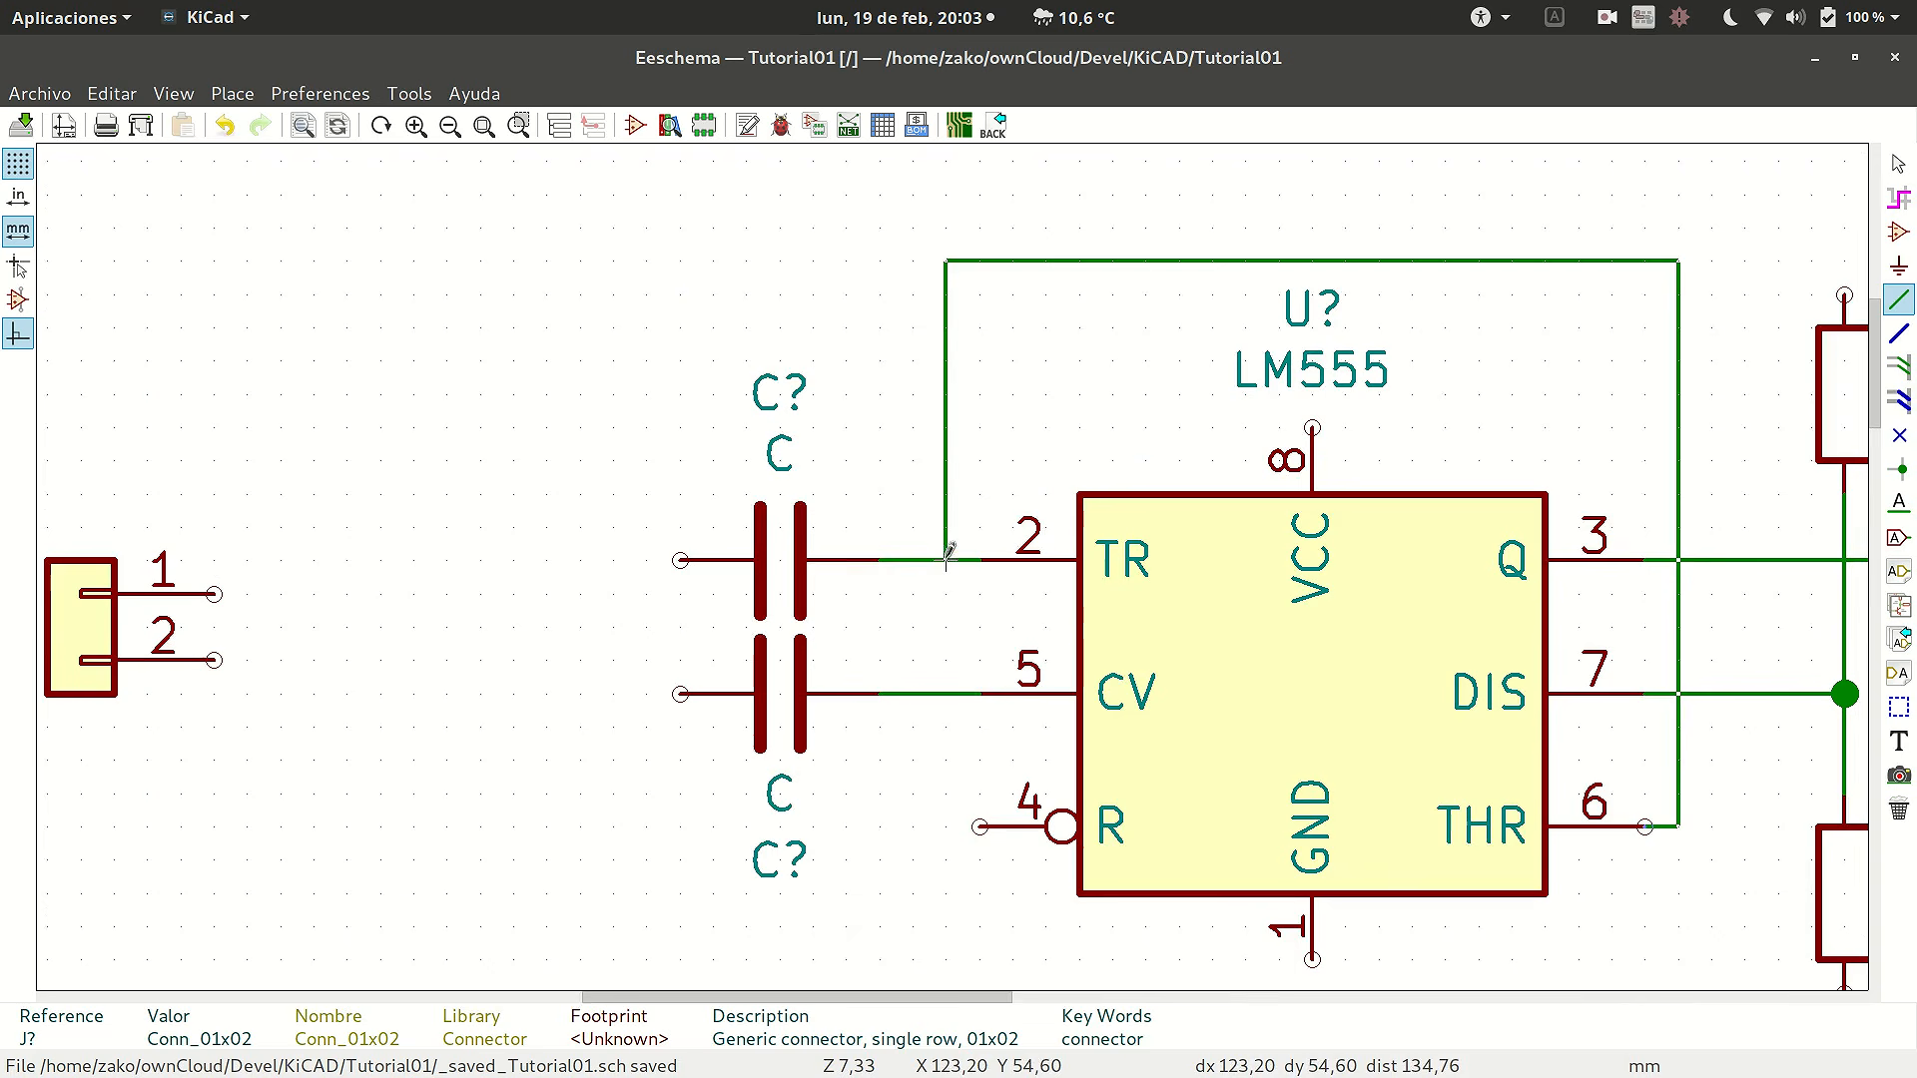
click(946, 559)
- Wire the lower end of the resistor below pin 7's junction underneath the timer and up to the pin 2 (TR) junction
scroll(853, 558, down, 5)
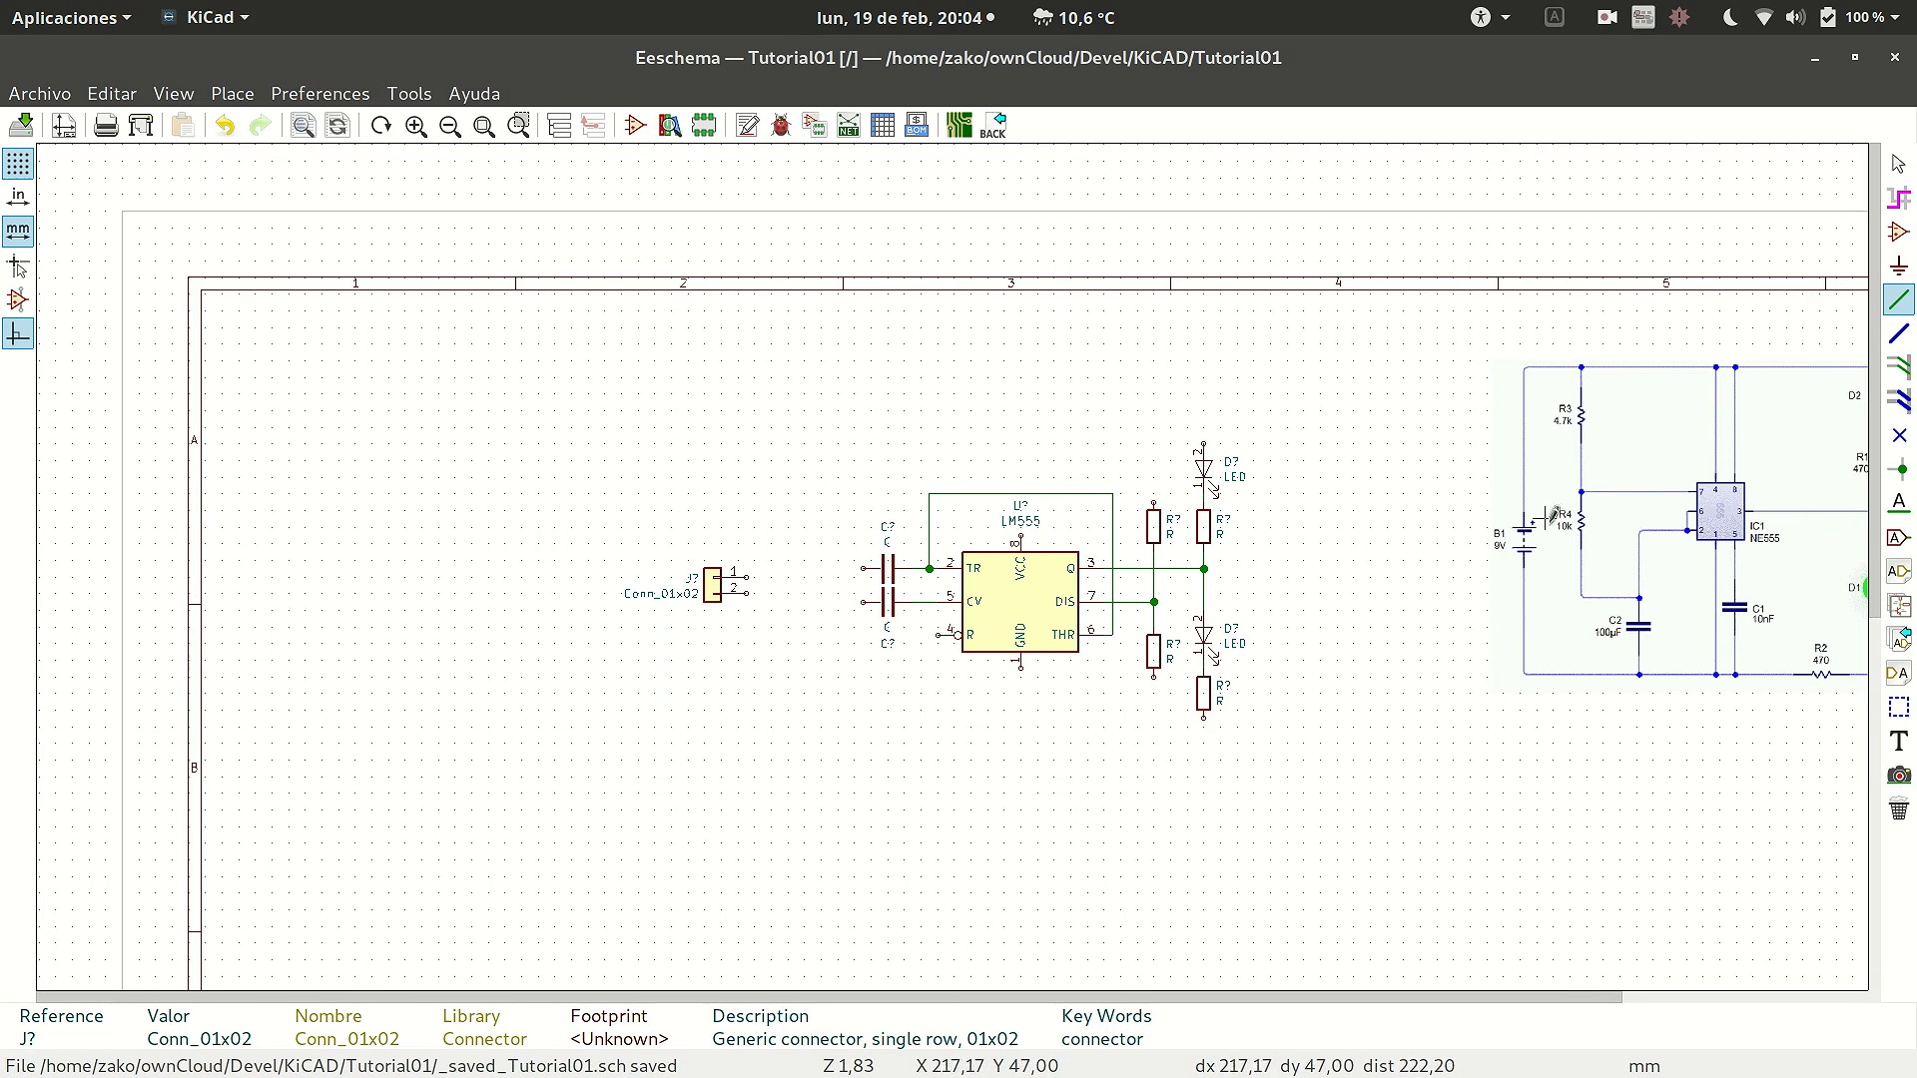
click(1154, 687)
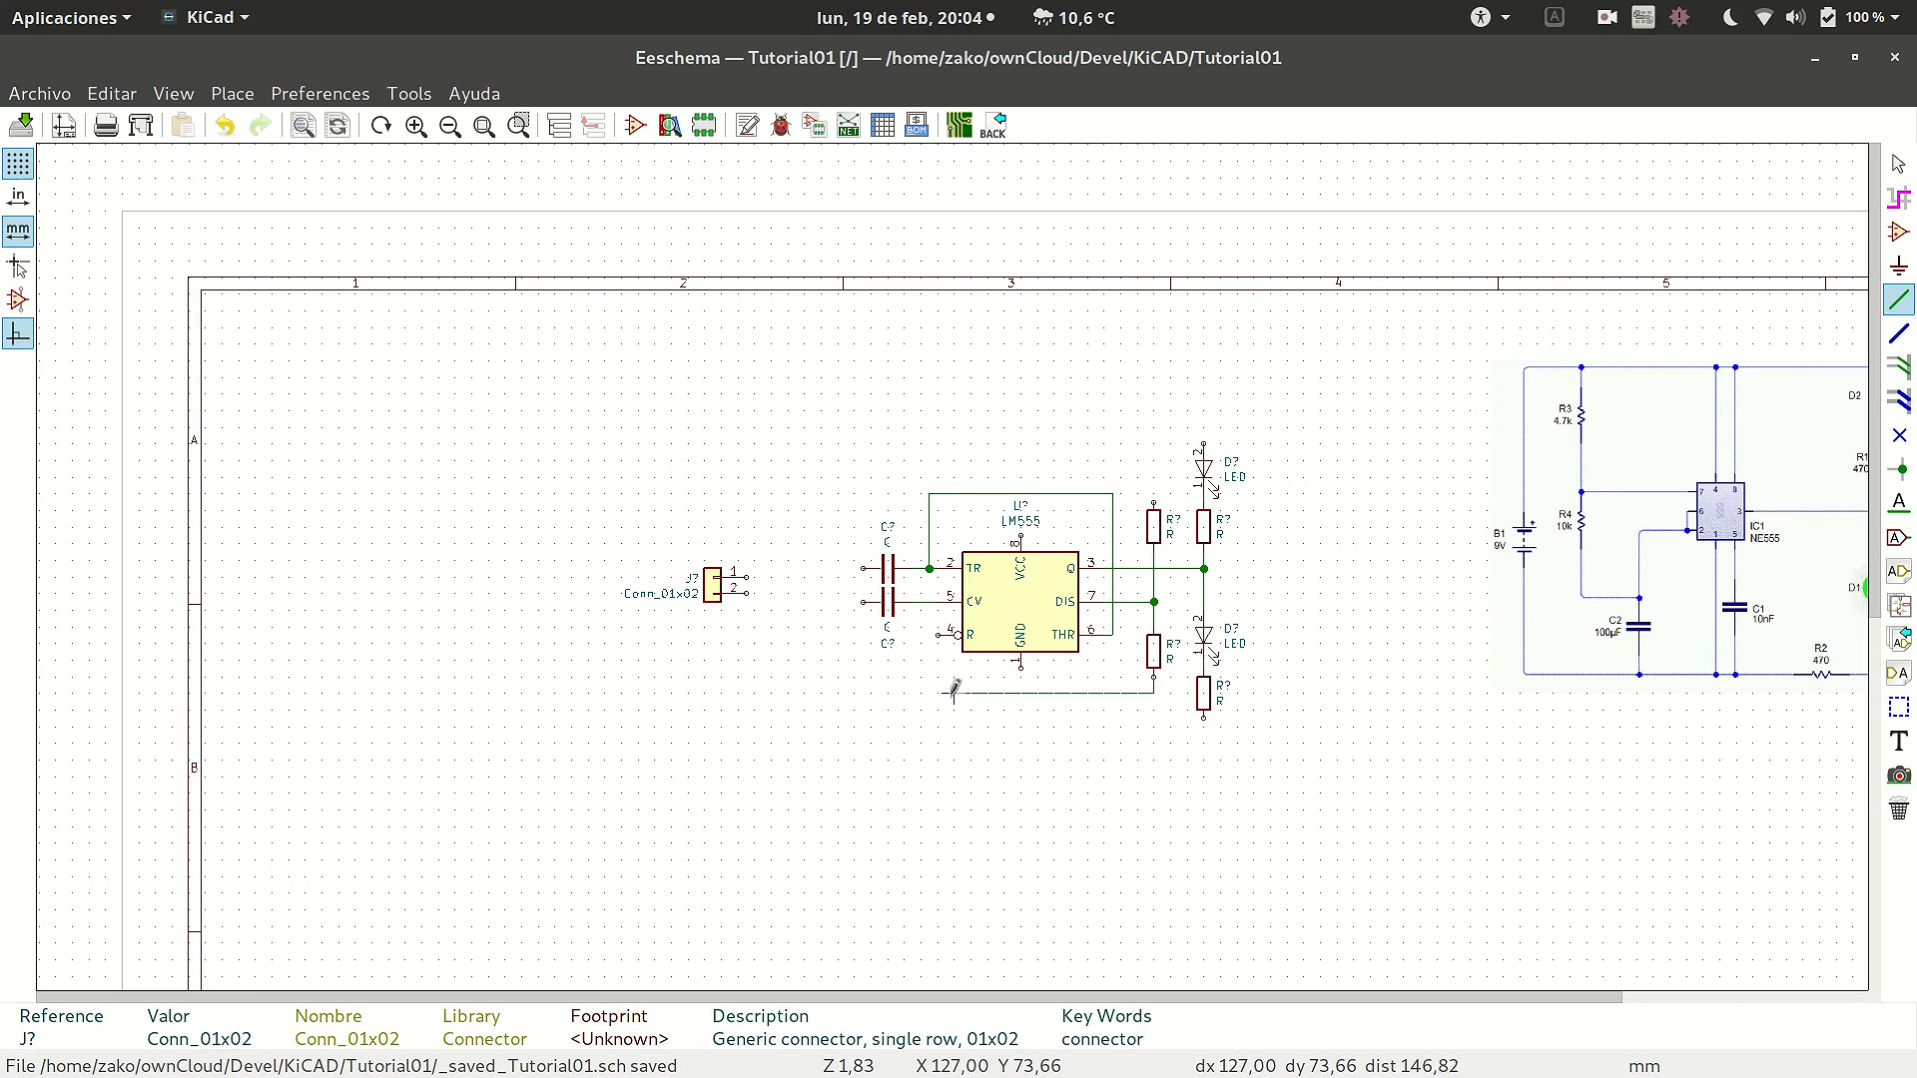
click(928, 692)
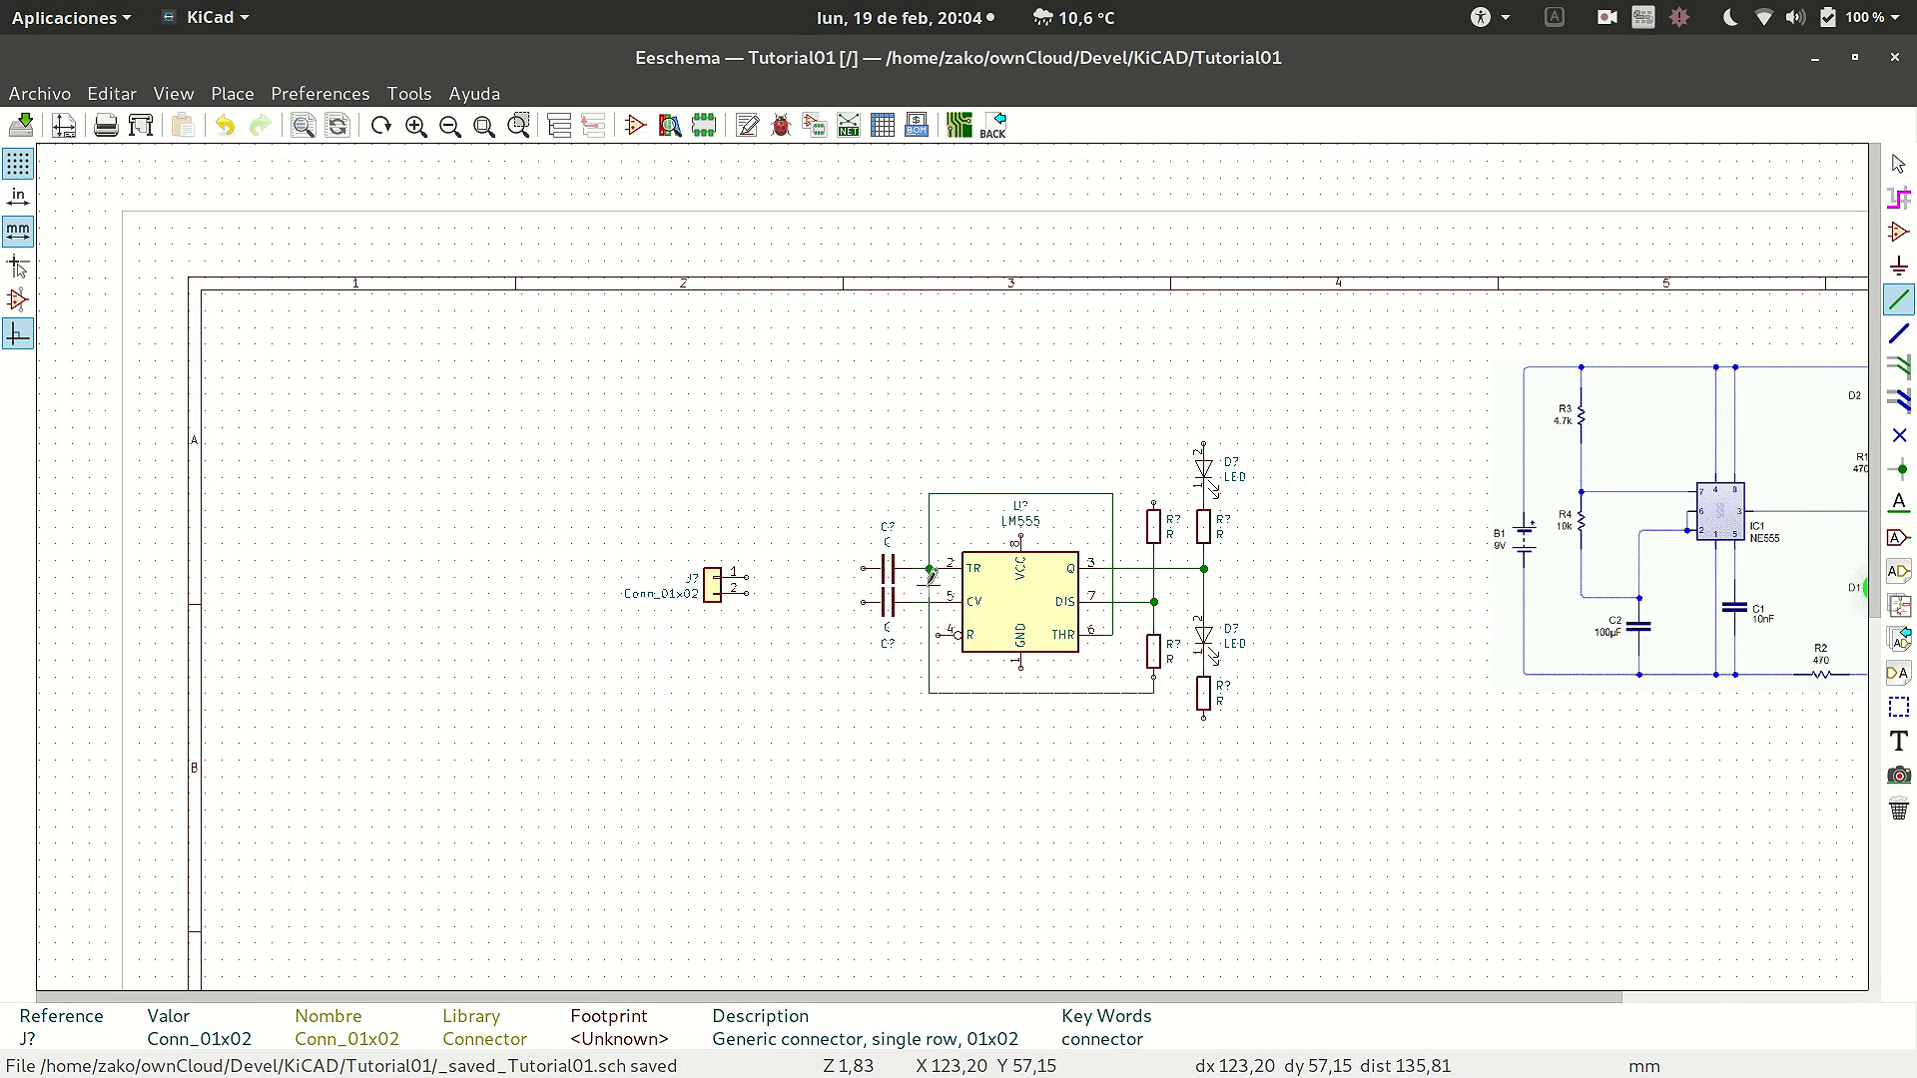
scroll(945, 555, up, 5)
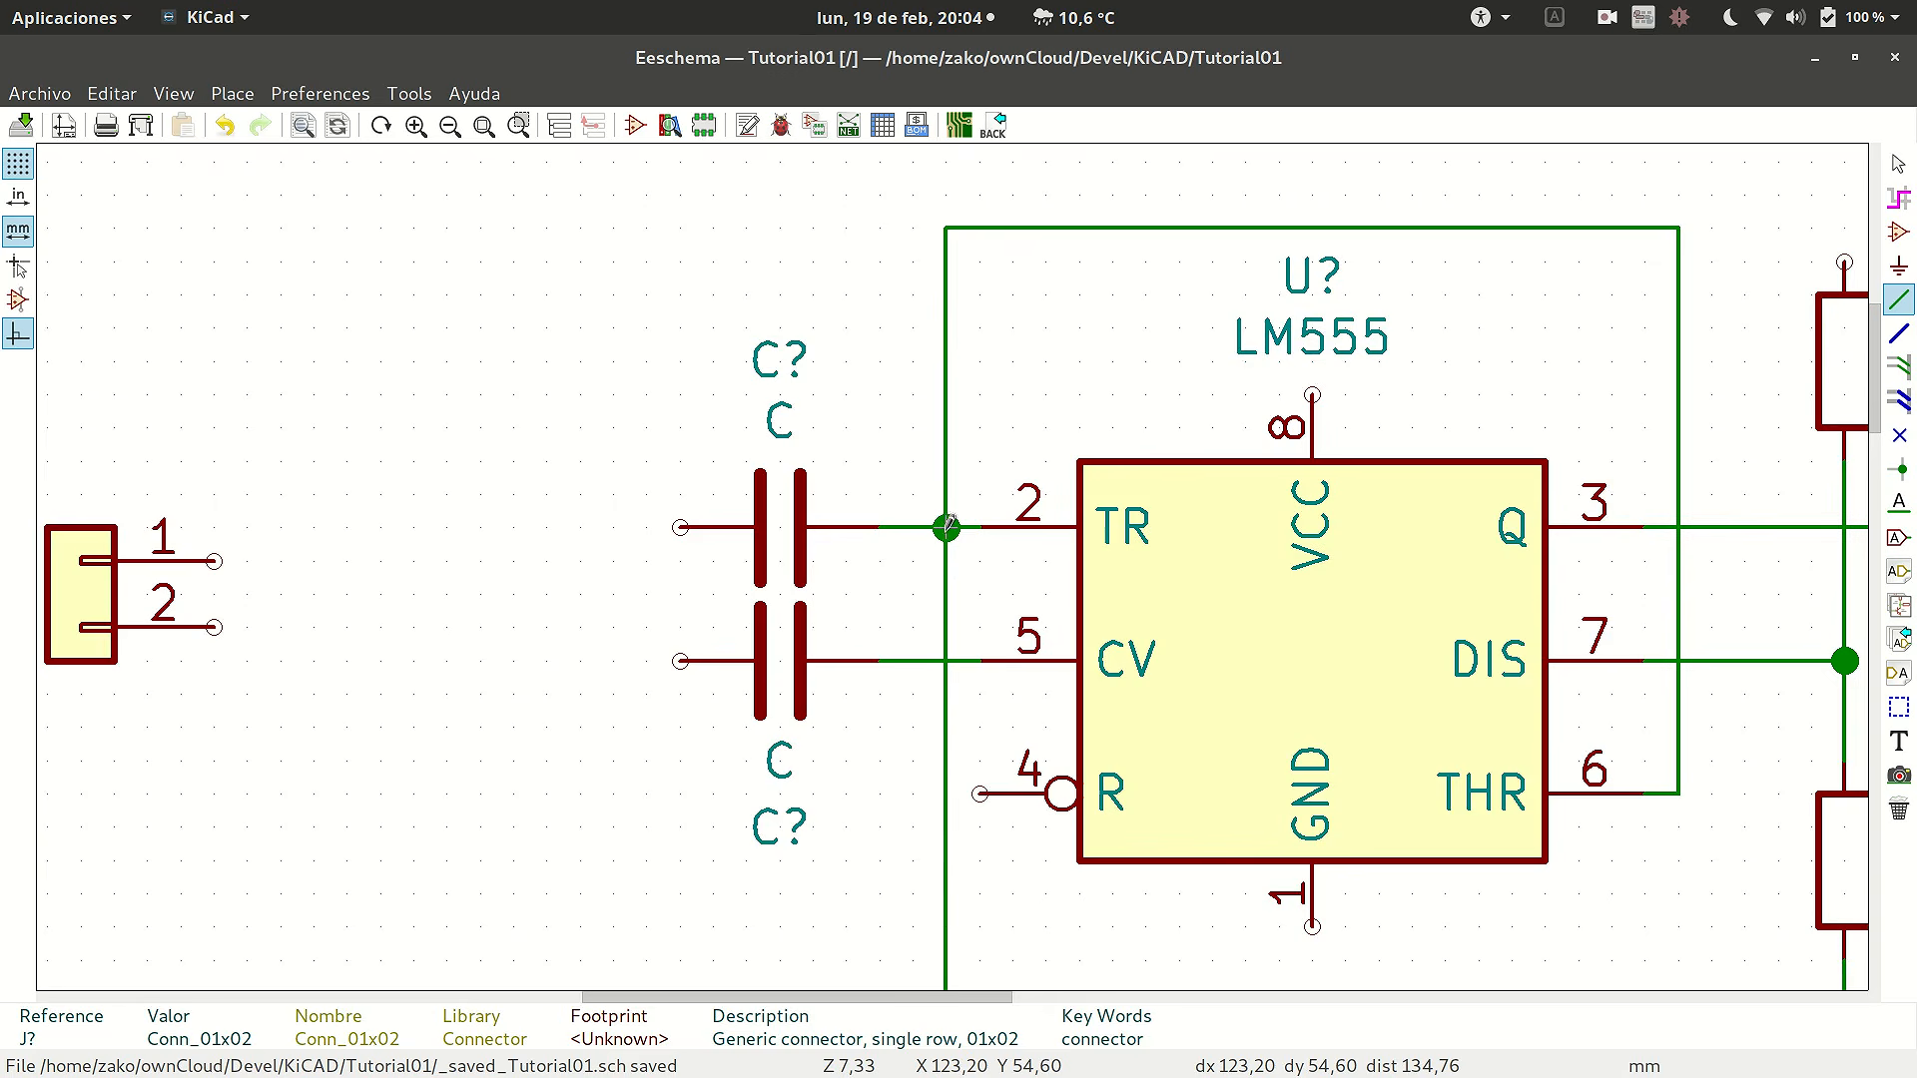
scroll(946, 529, down, 5)
scroll(946, 555, up, 2)
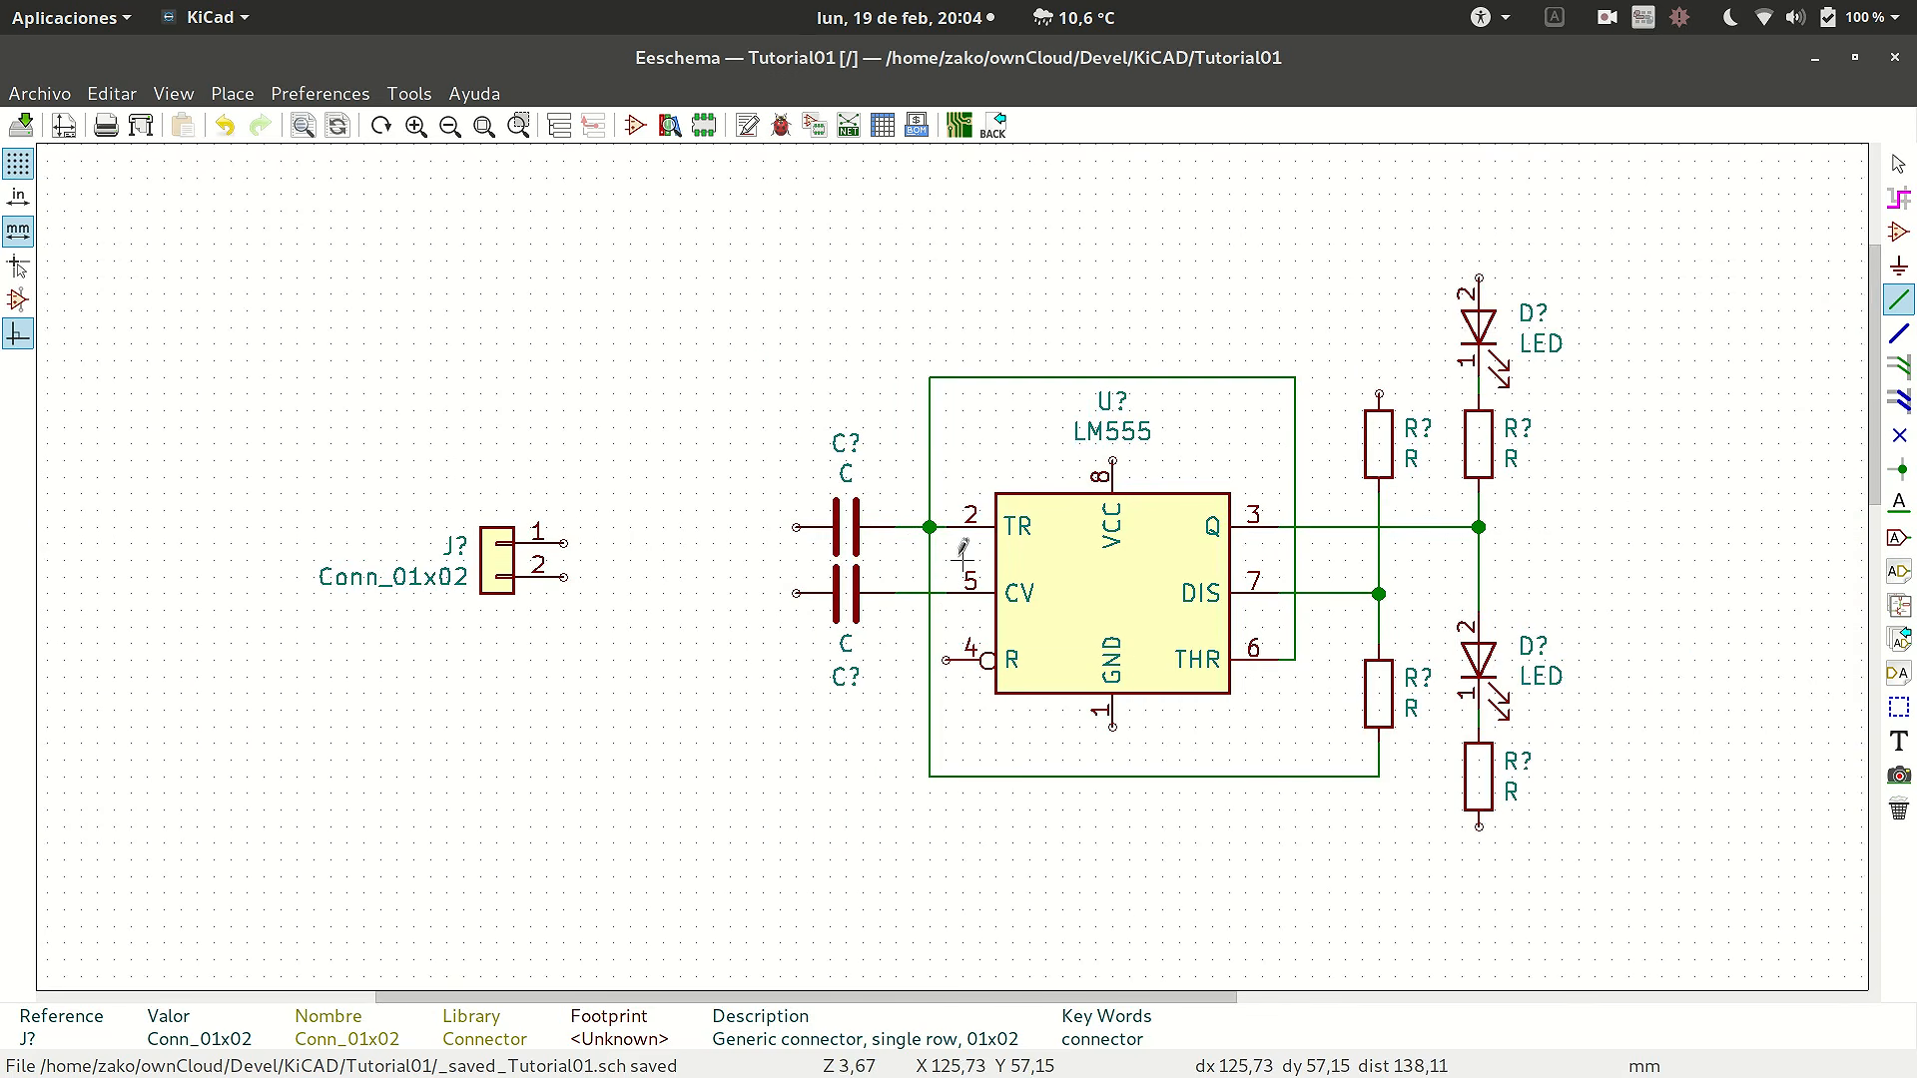
- Start adding a power symbol and choose +9V from the power library
scroll(954, 551, down, 4)
scroll(946, 559, up, 1)
scroll(946, 559, down, 1)
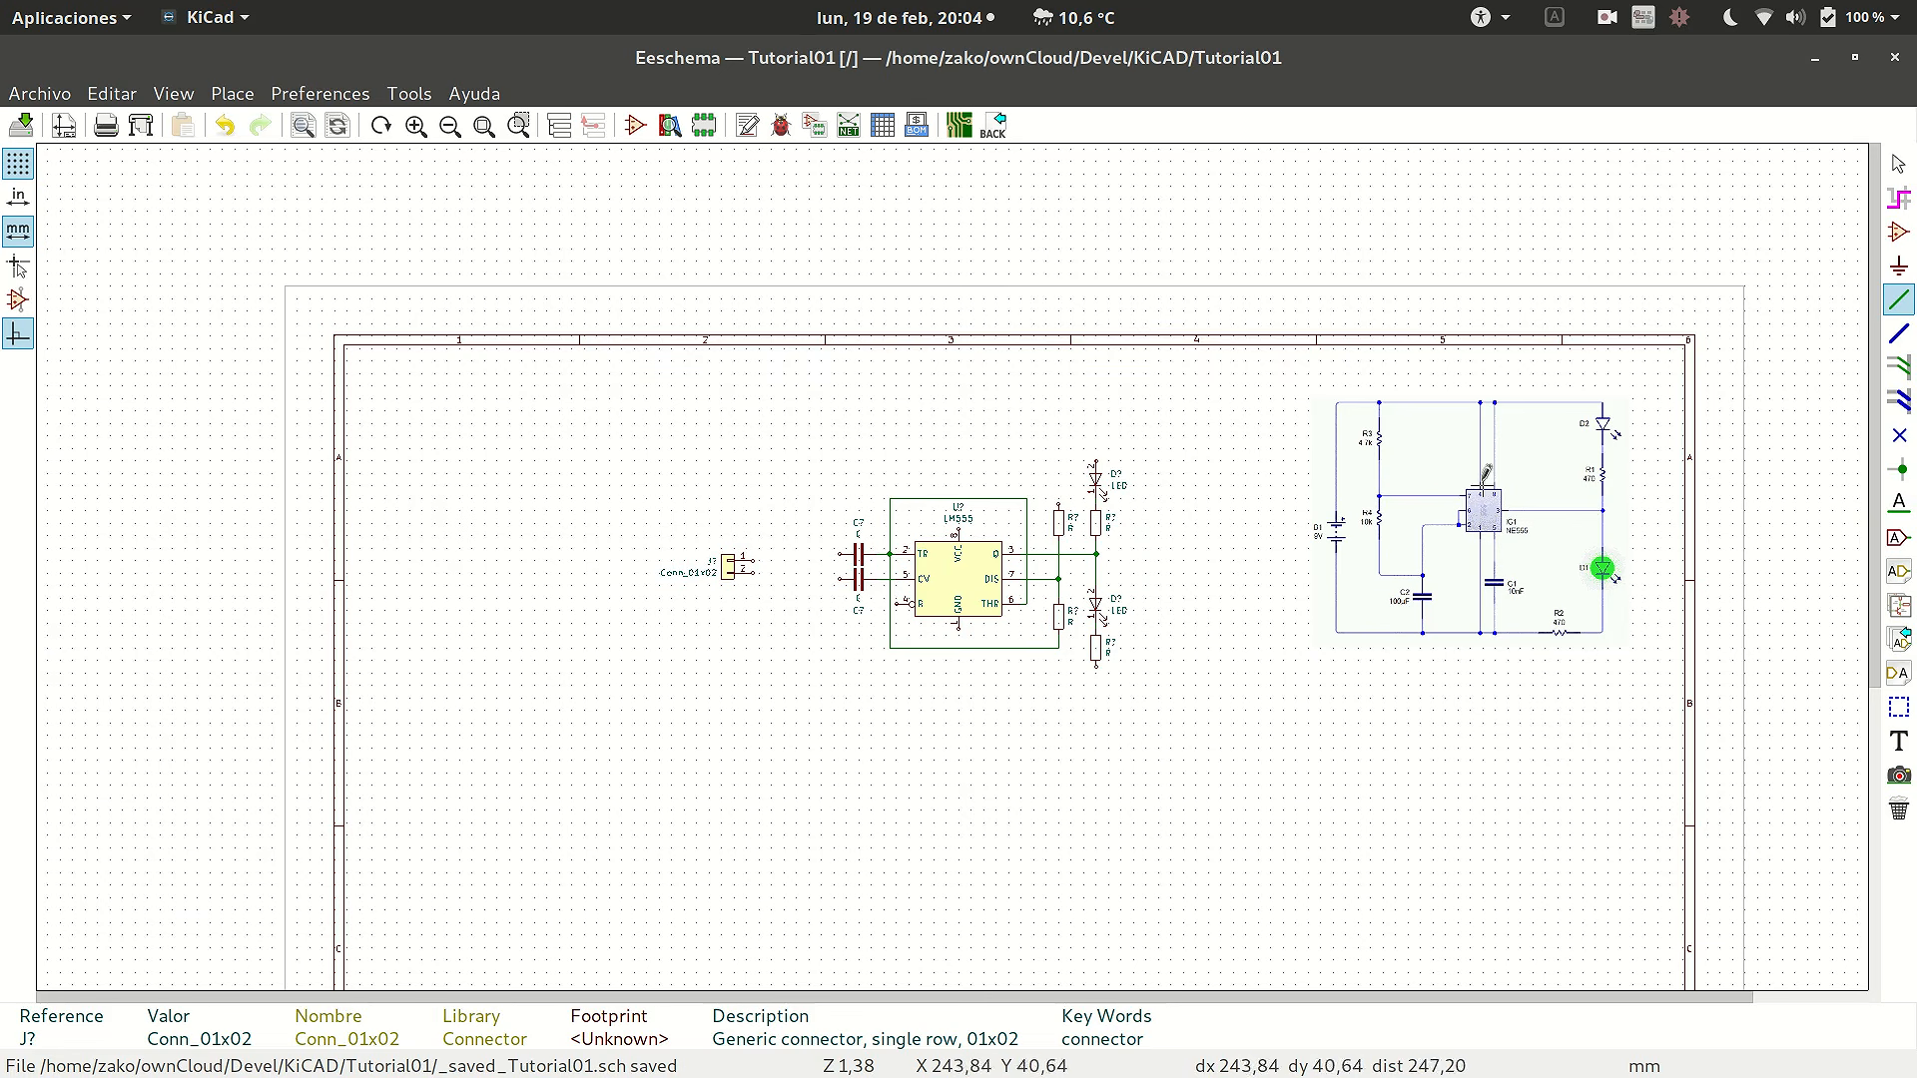
click(1897, 264)
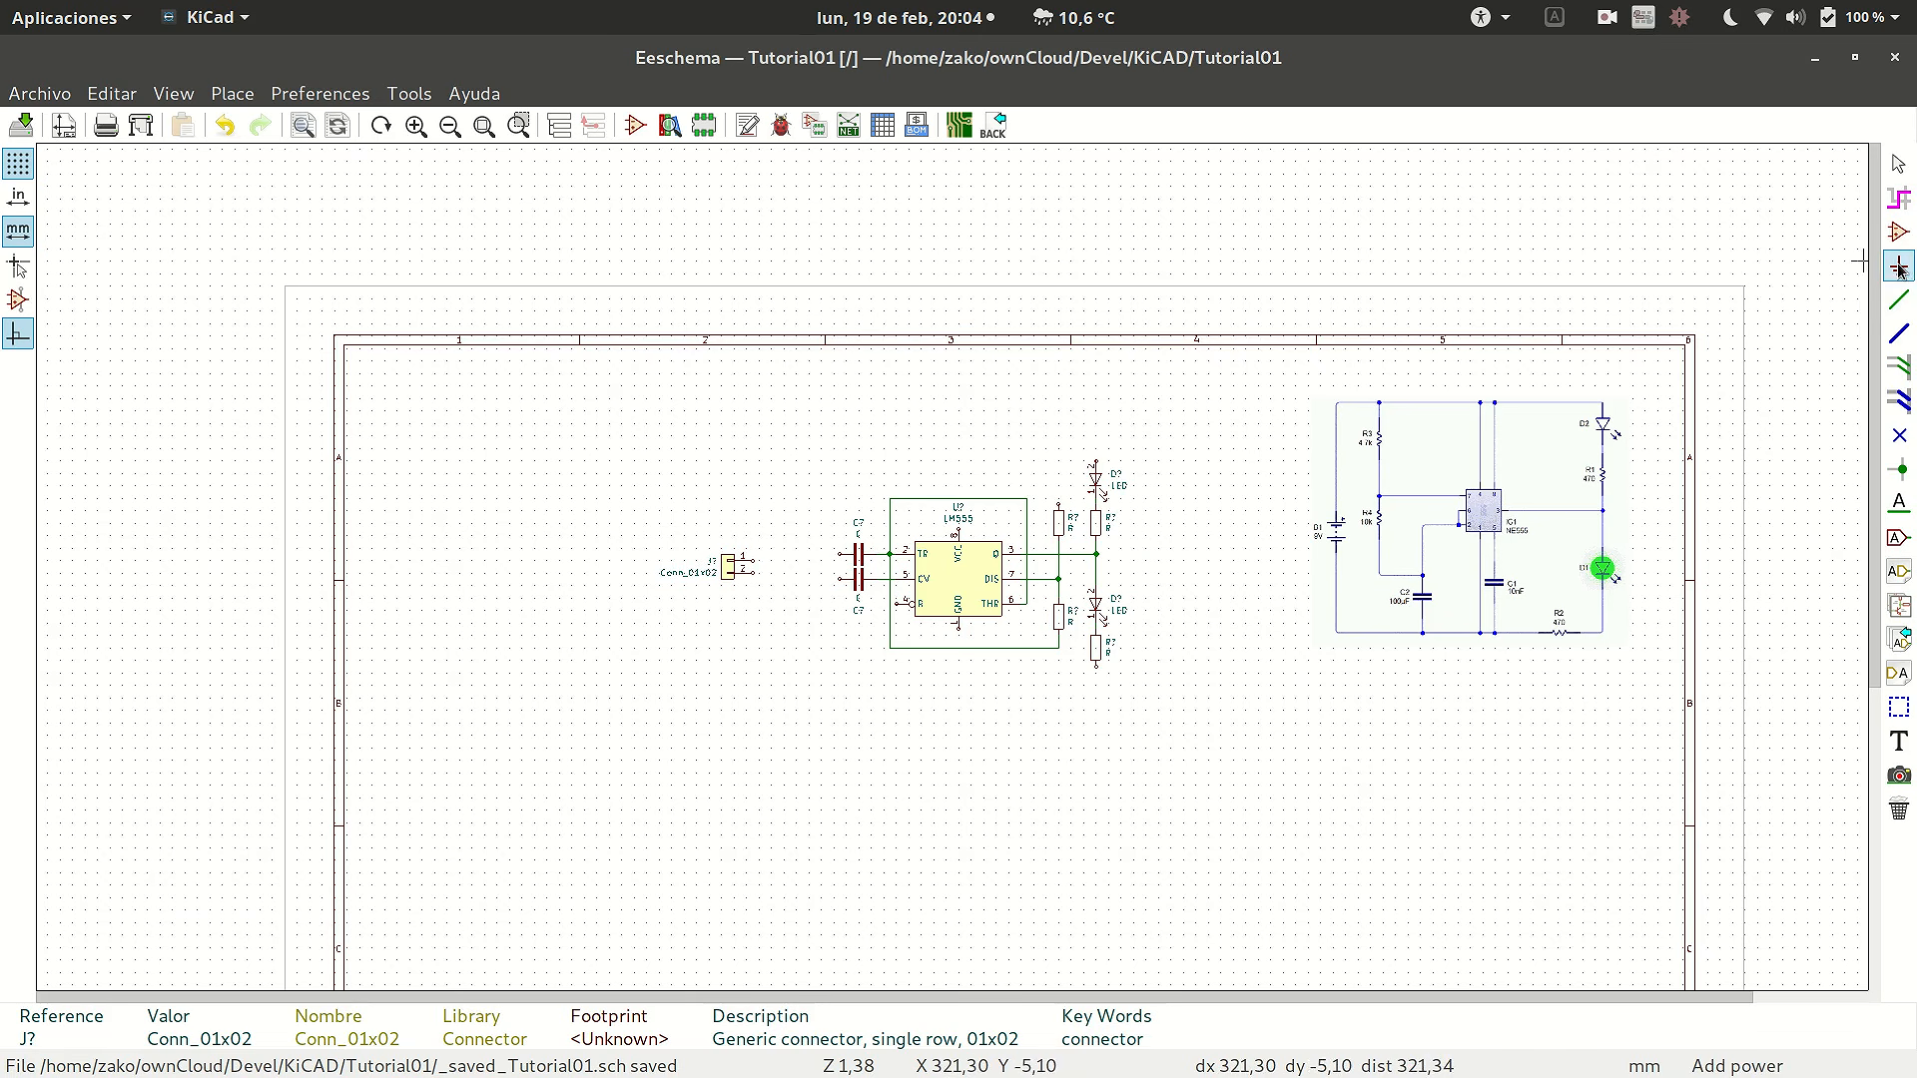
click(778, 440)
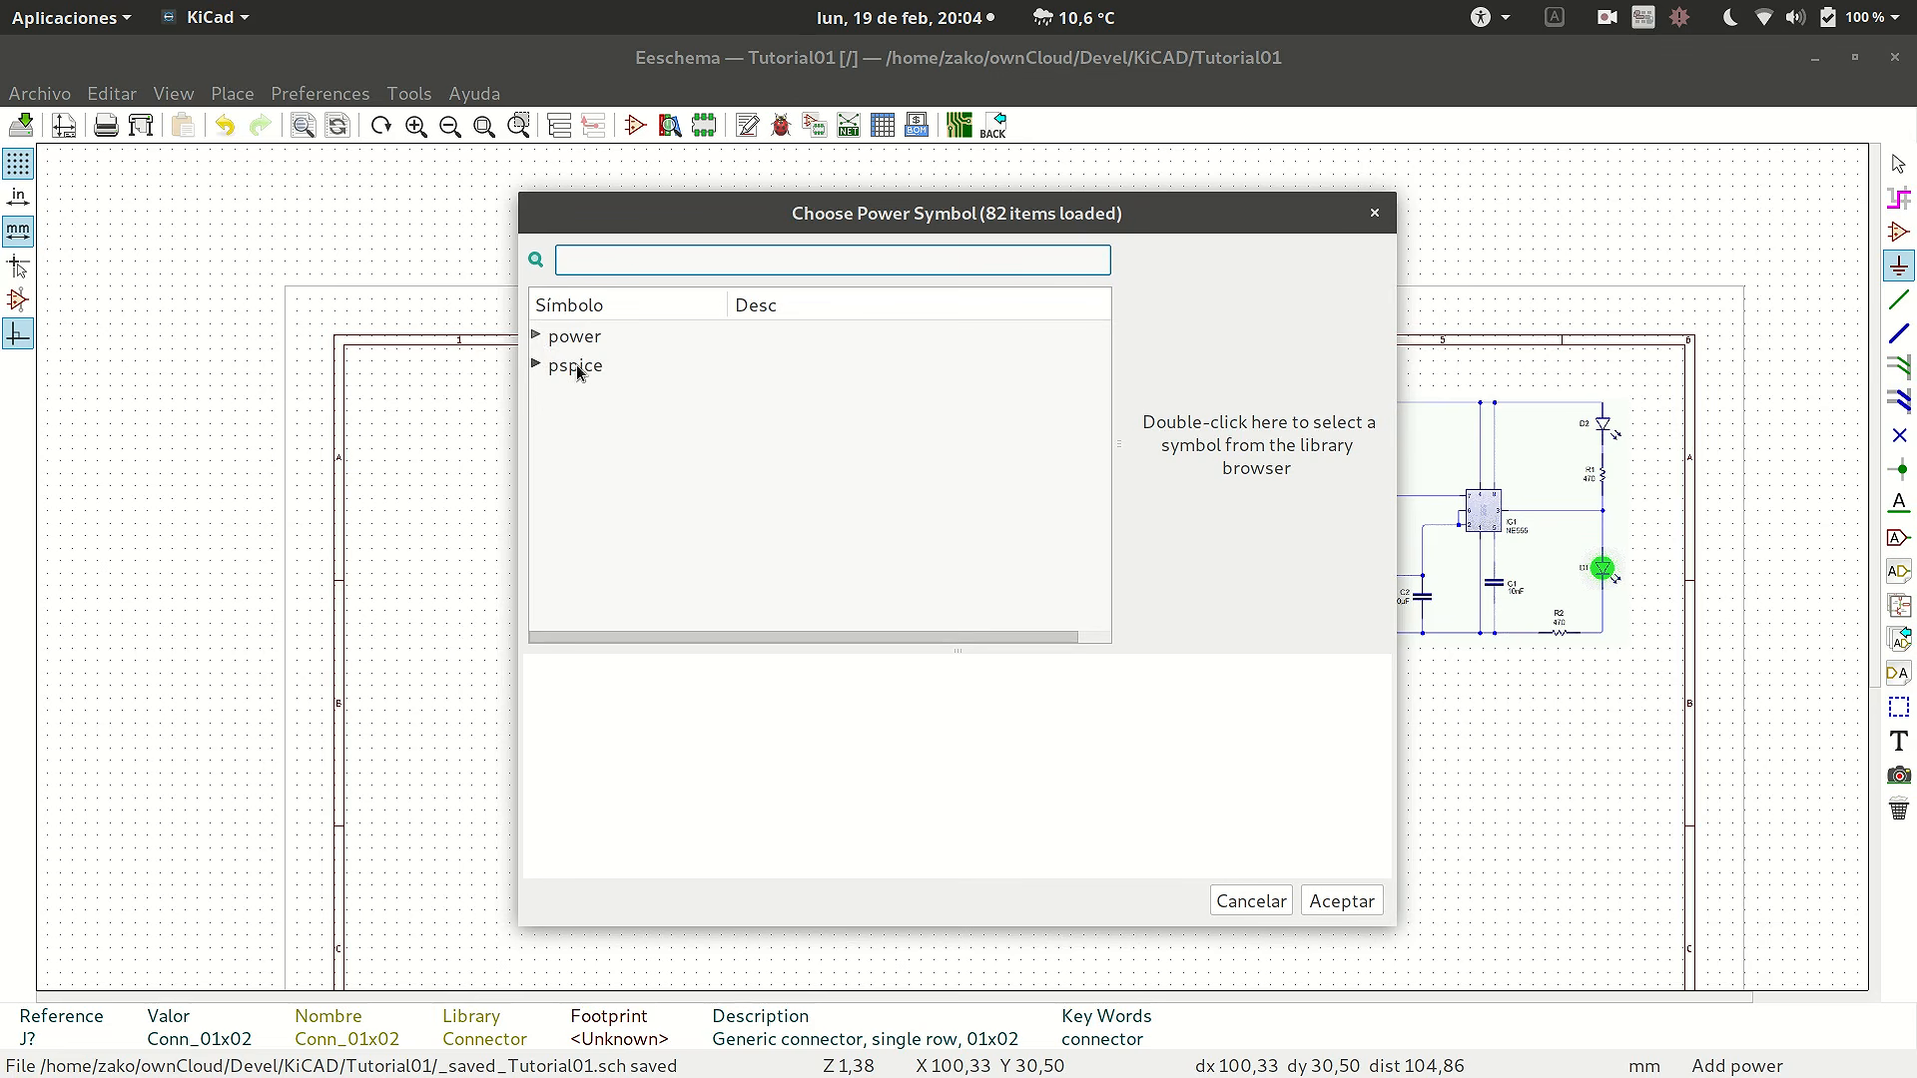
click(537, 337)
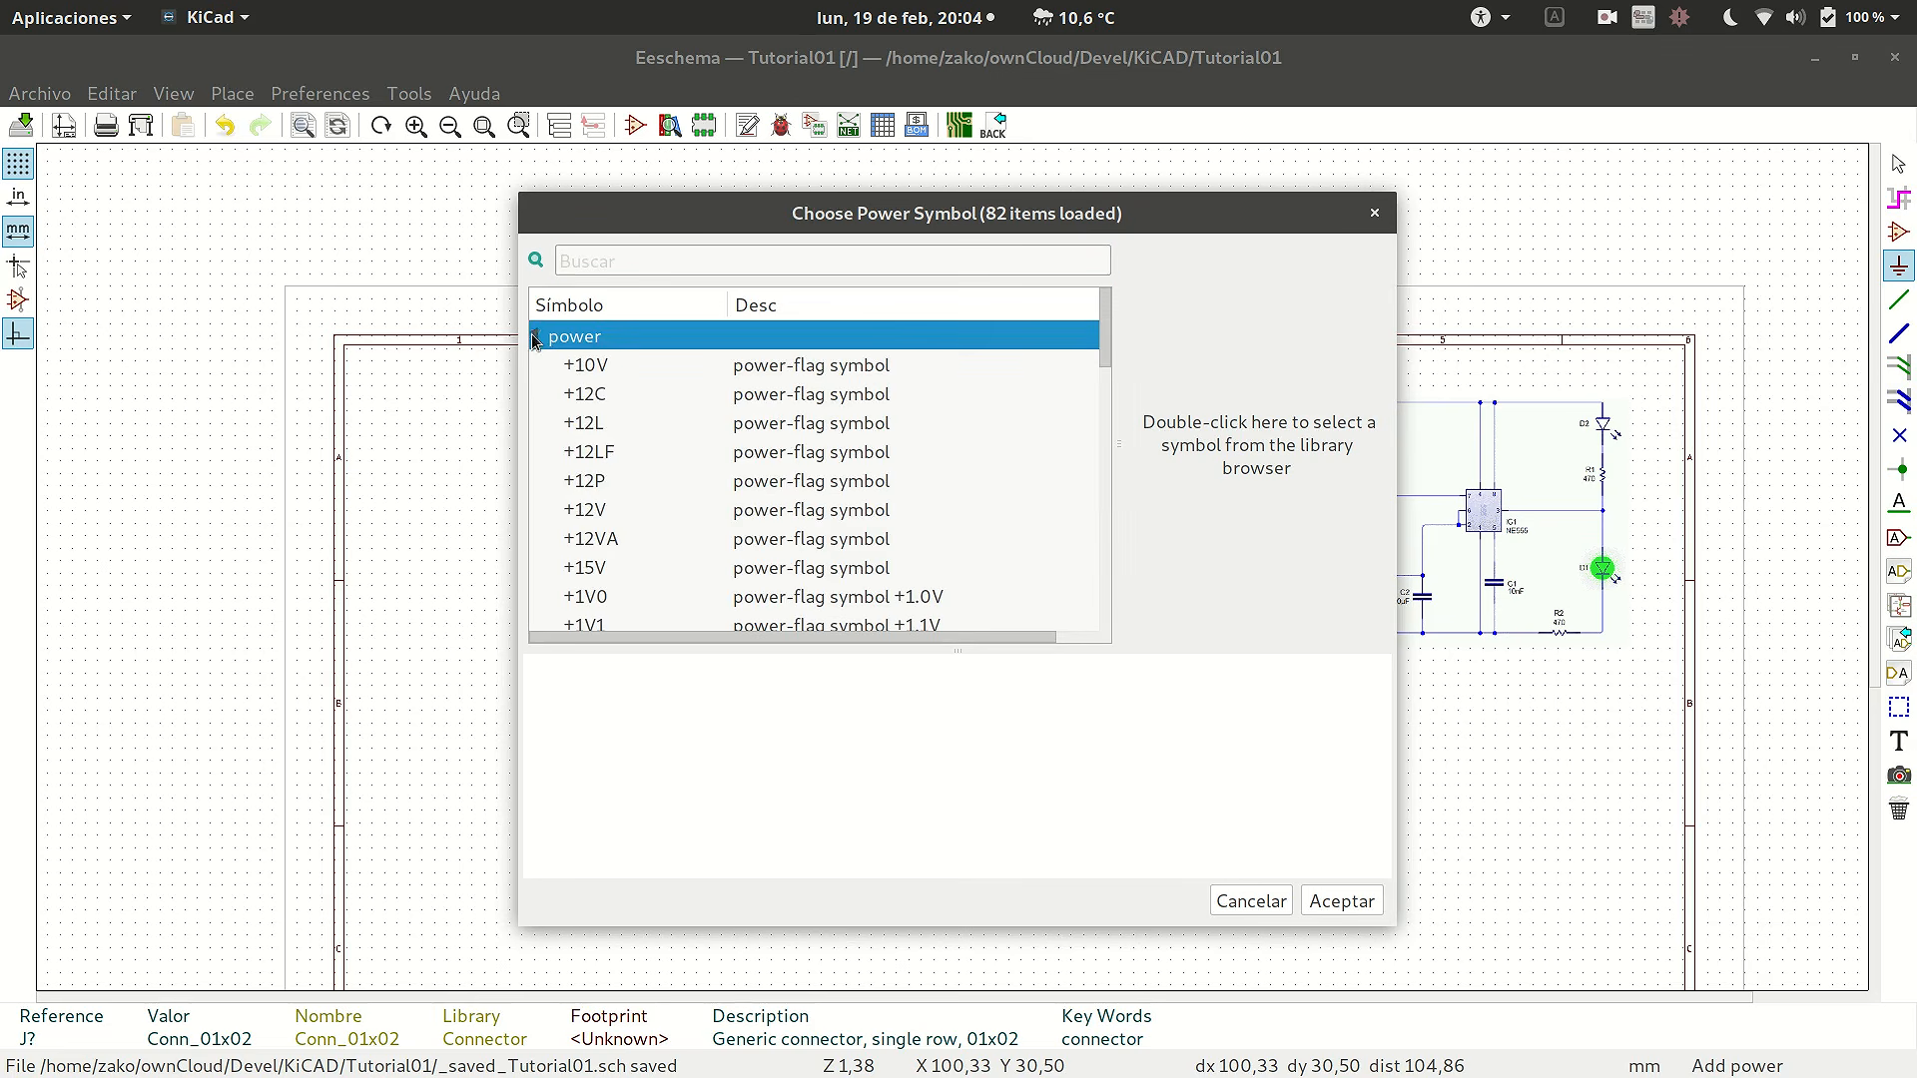
scroll(599, 371, down, 7)
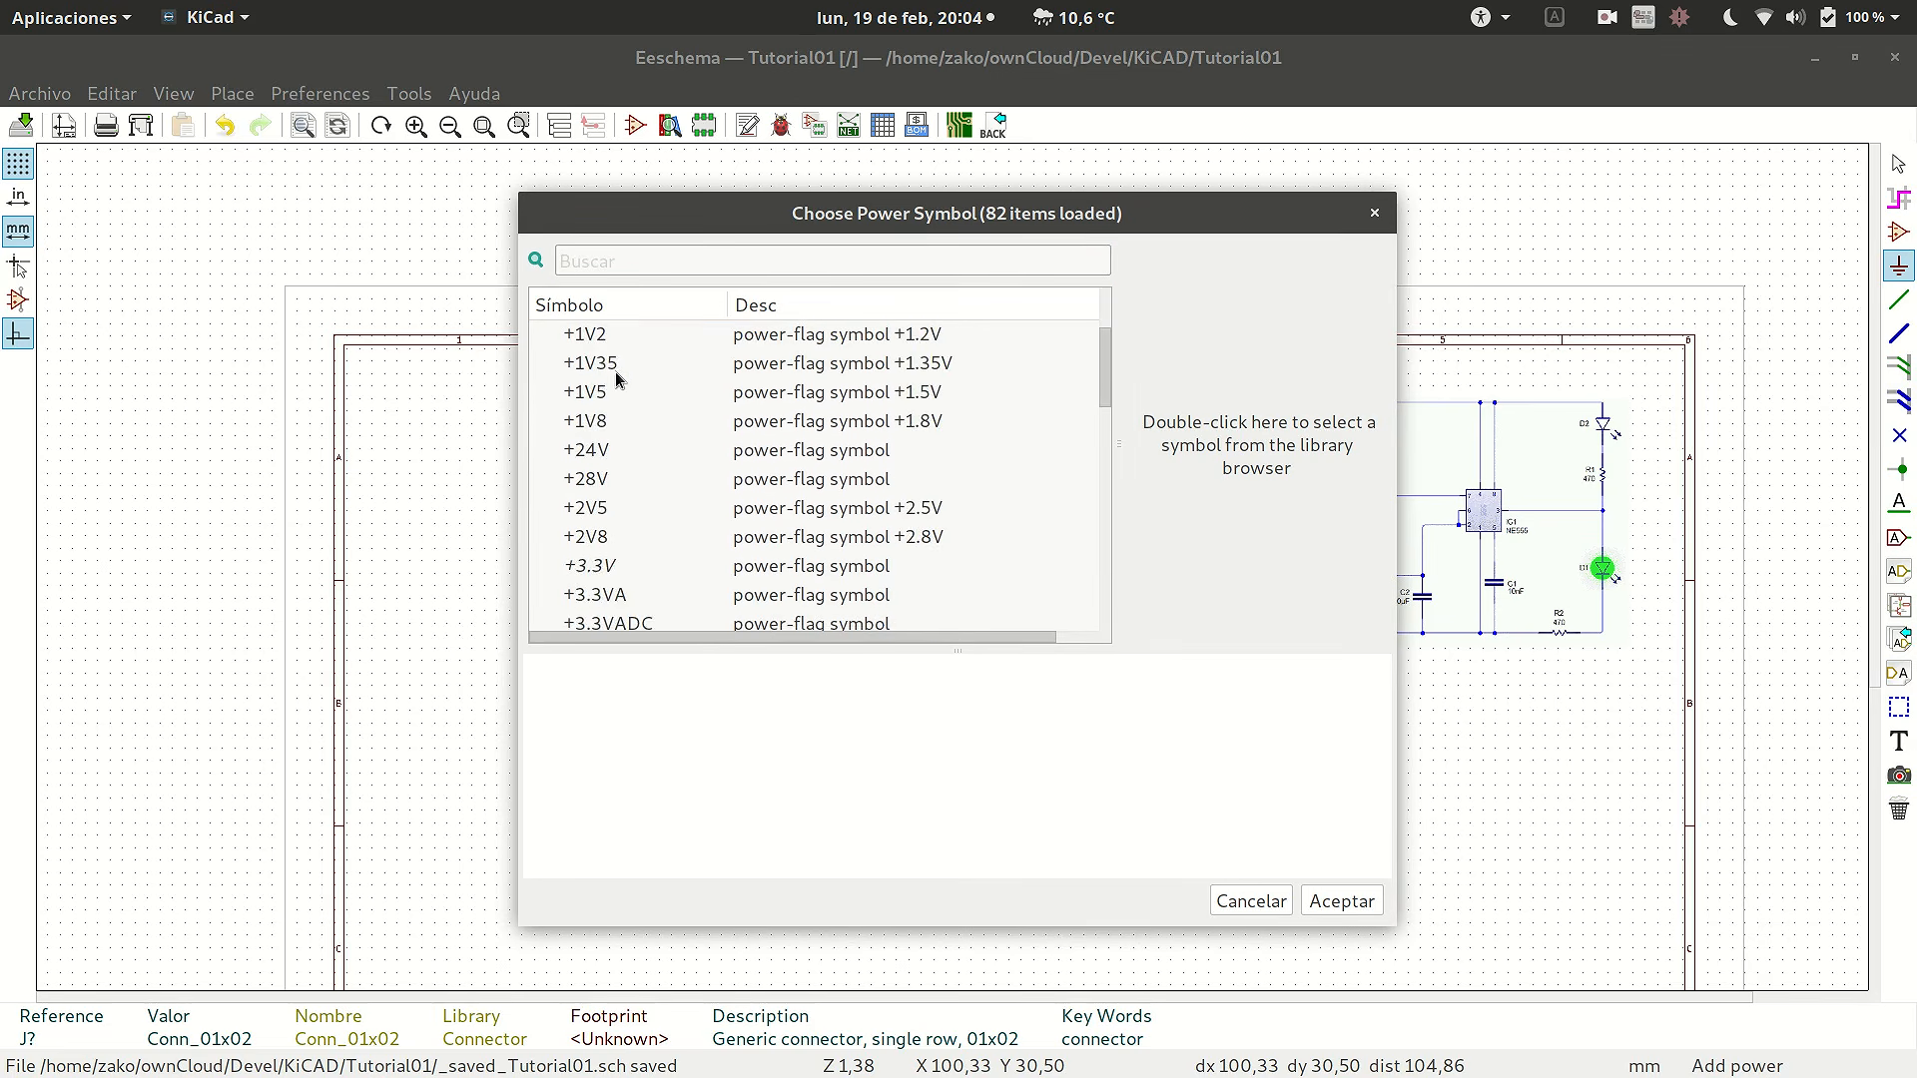
scroll(619, 381, down, 6)
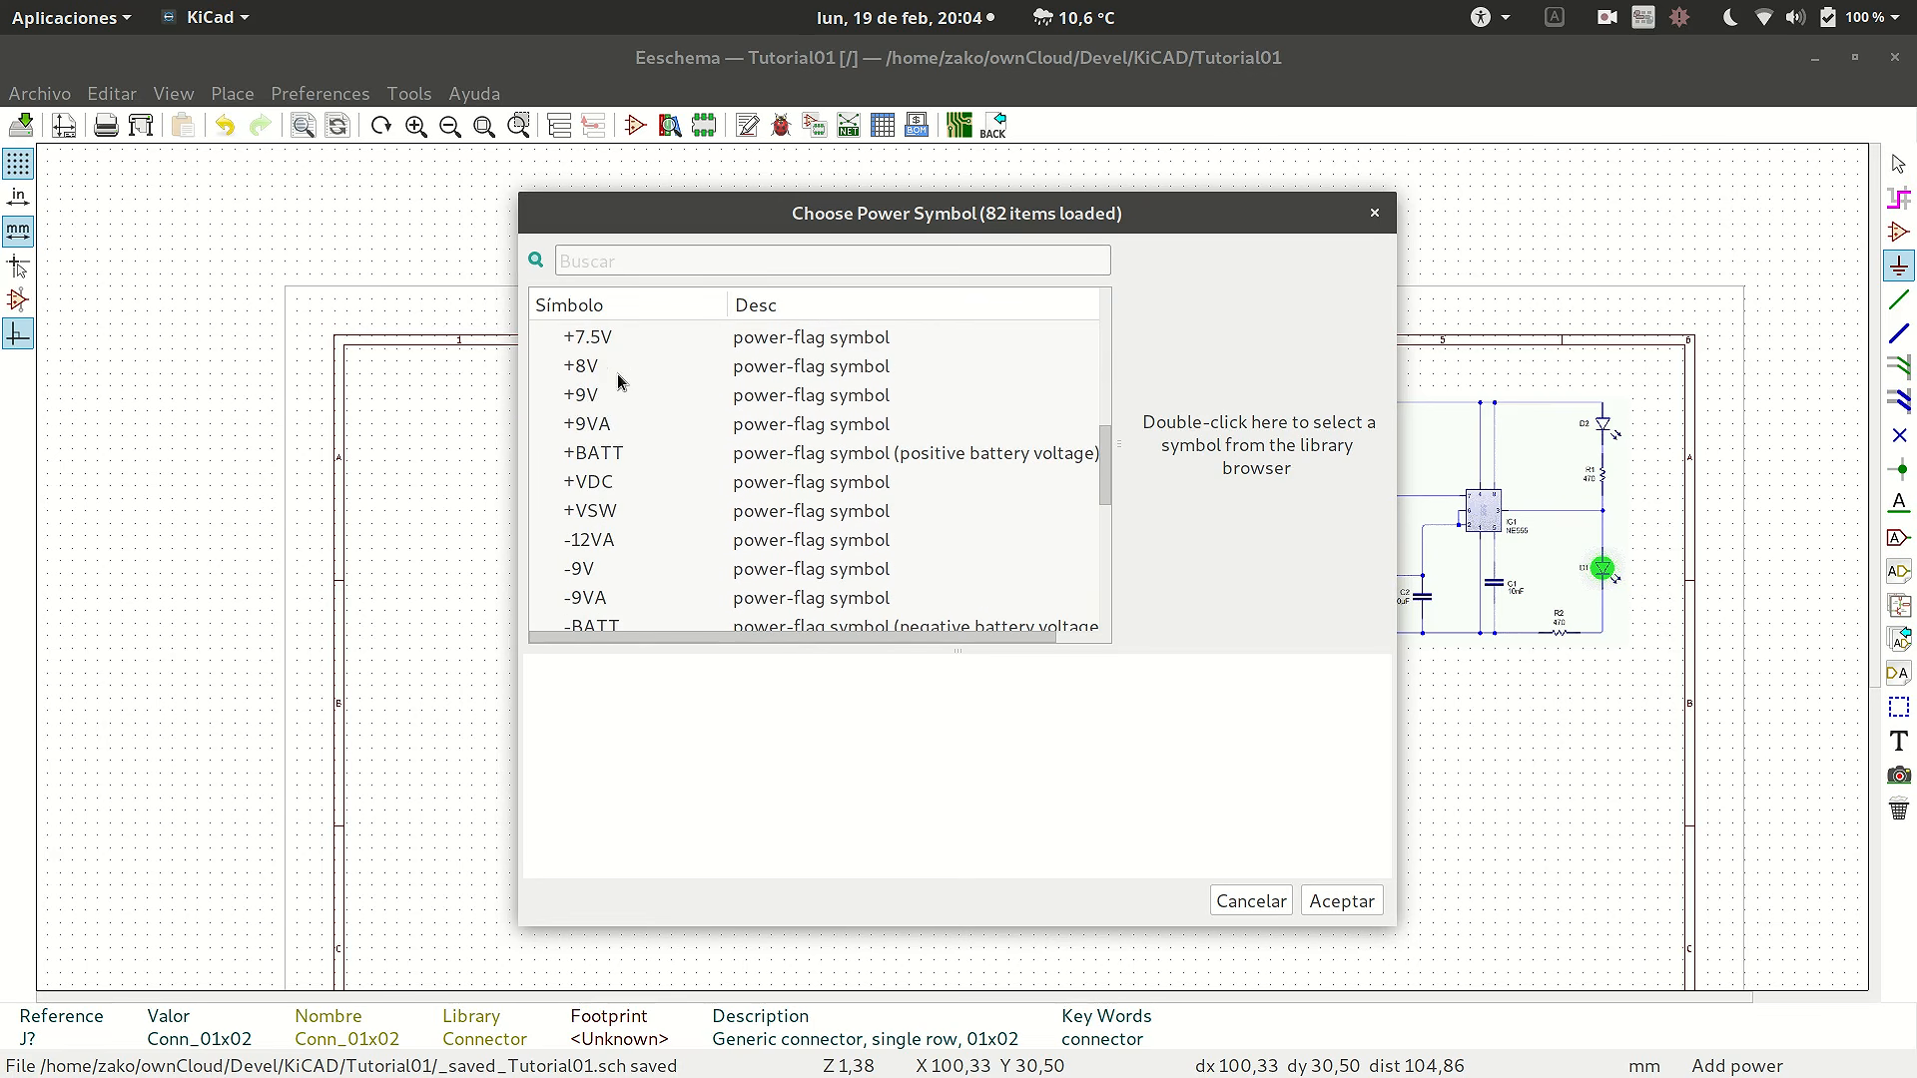
click(585, 400)
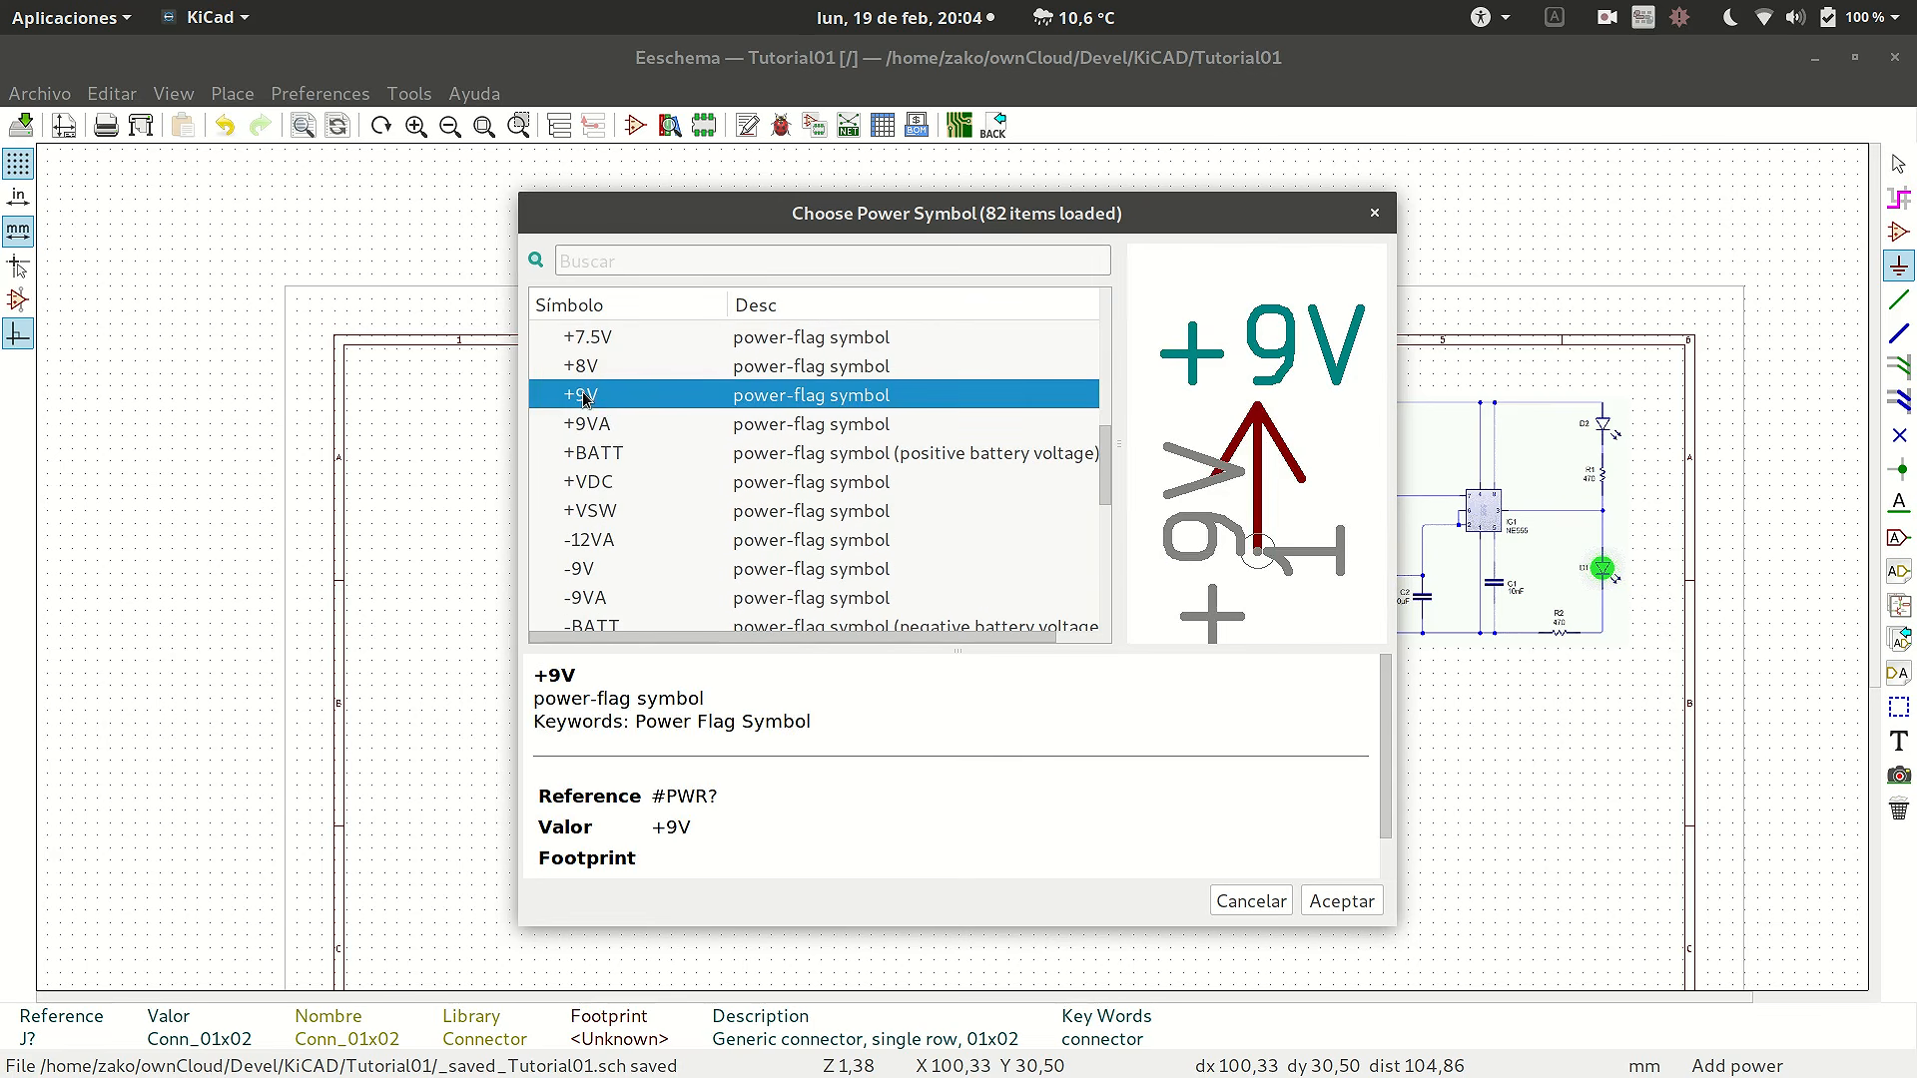
click(1323, 903)
- Place the +9V symbol just above the connector's pin 1 end and wire it to pin 1
scroll(782, 561, up, 1)
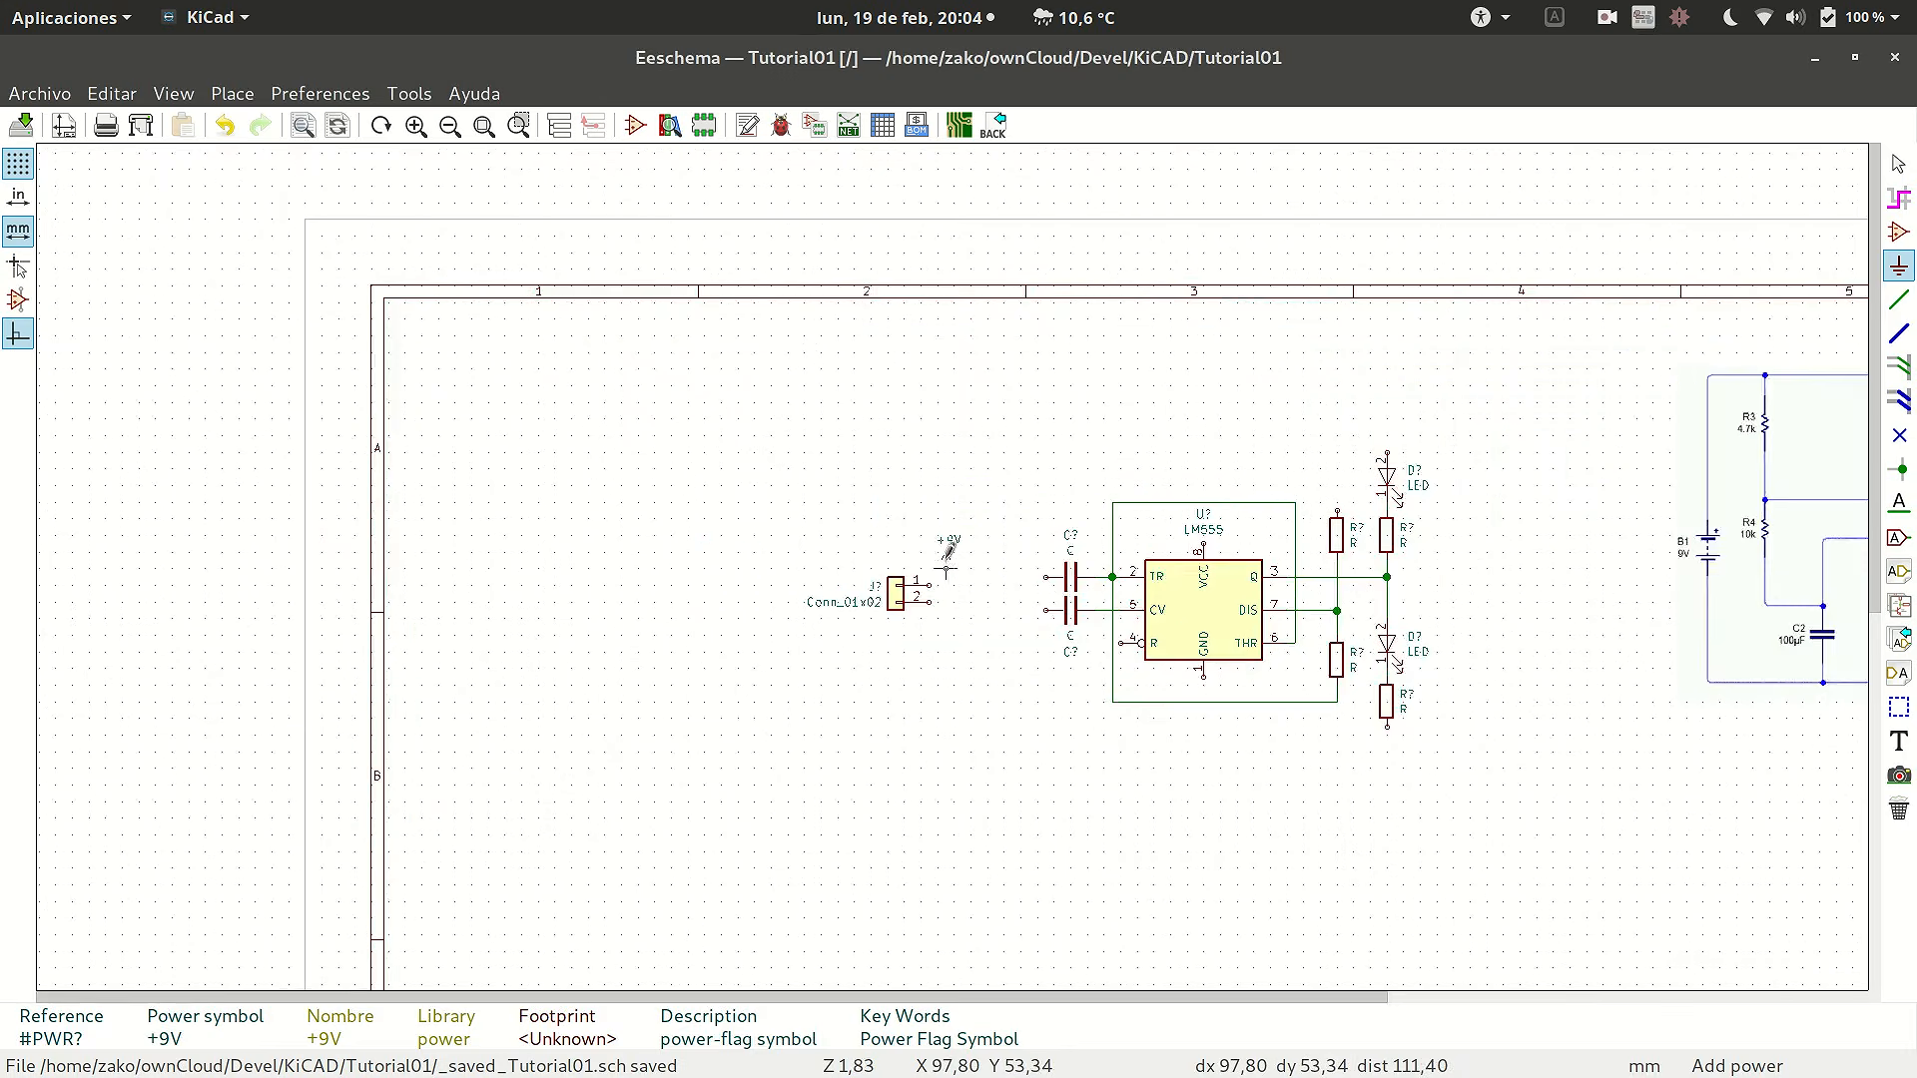
scroll(949, 551, up, 4)
click(945, 585)
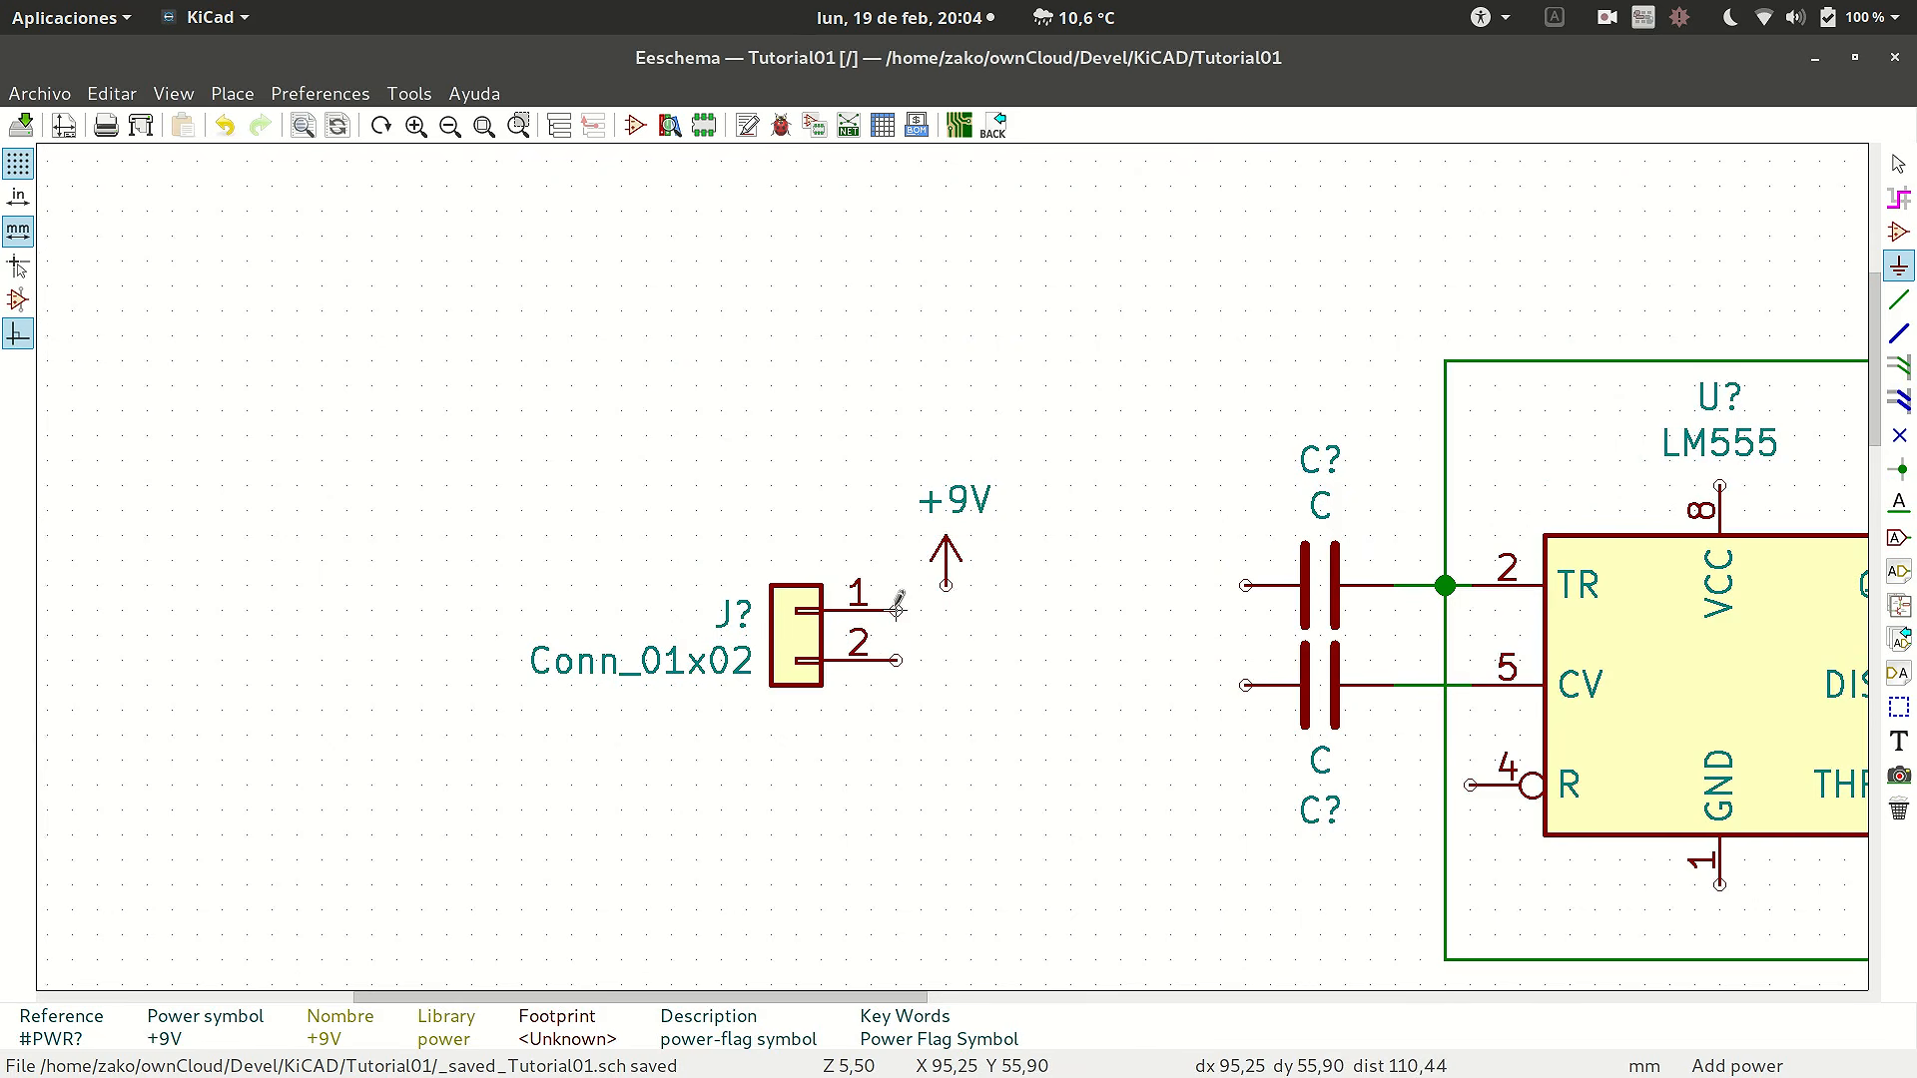
key(w)
click(946, 585)
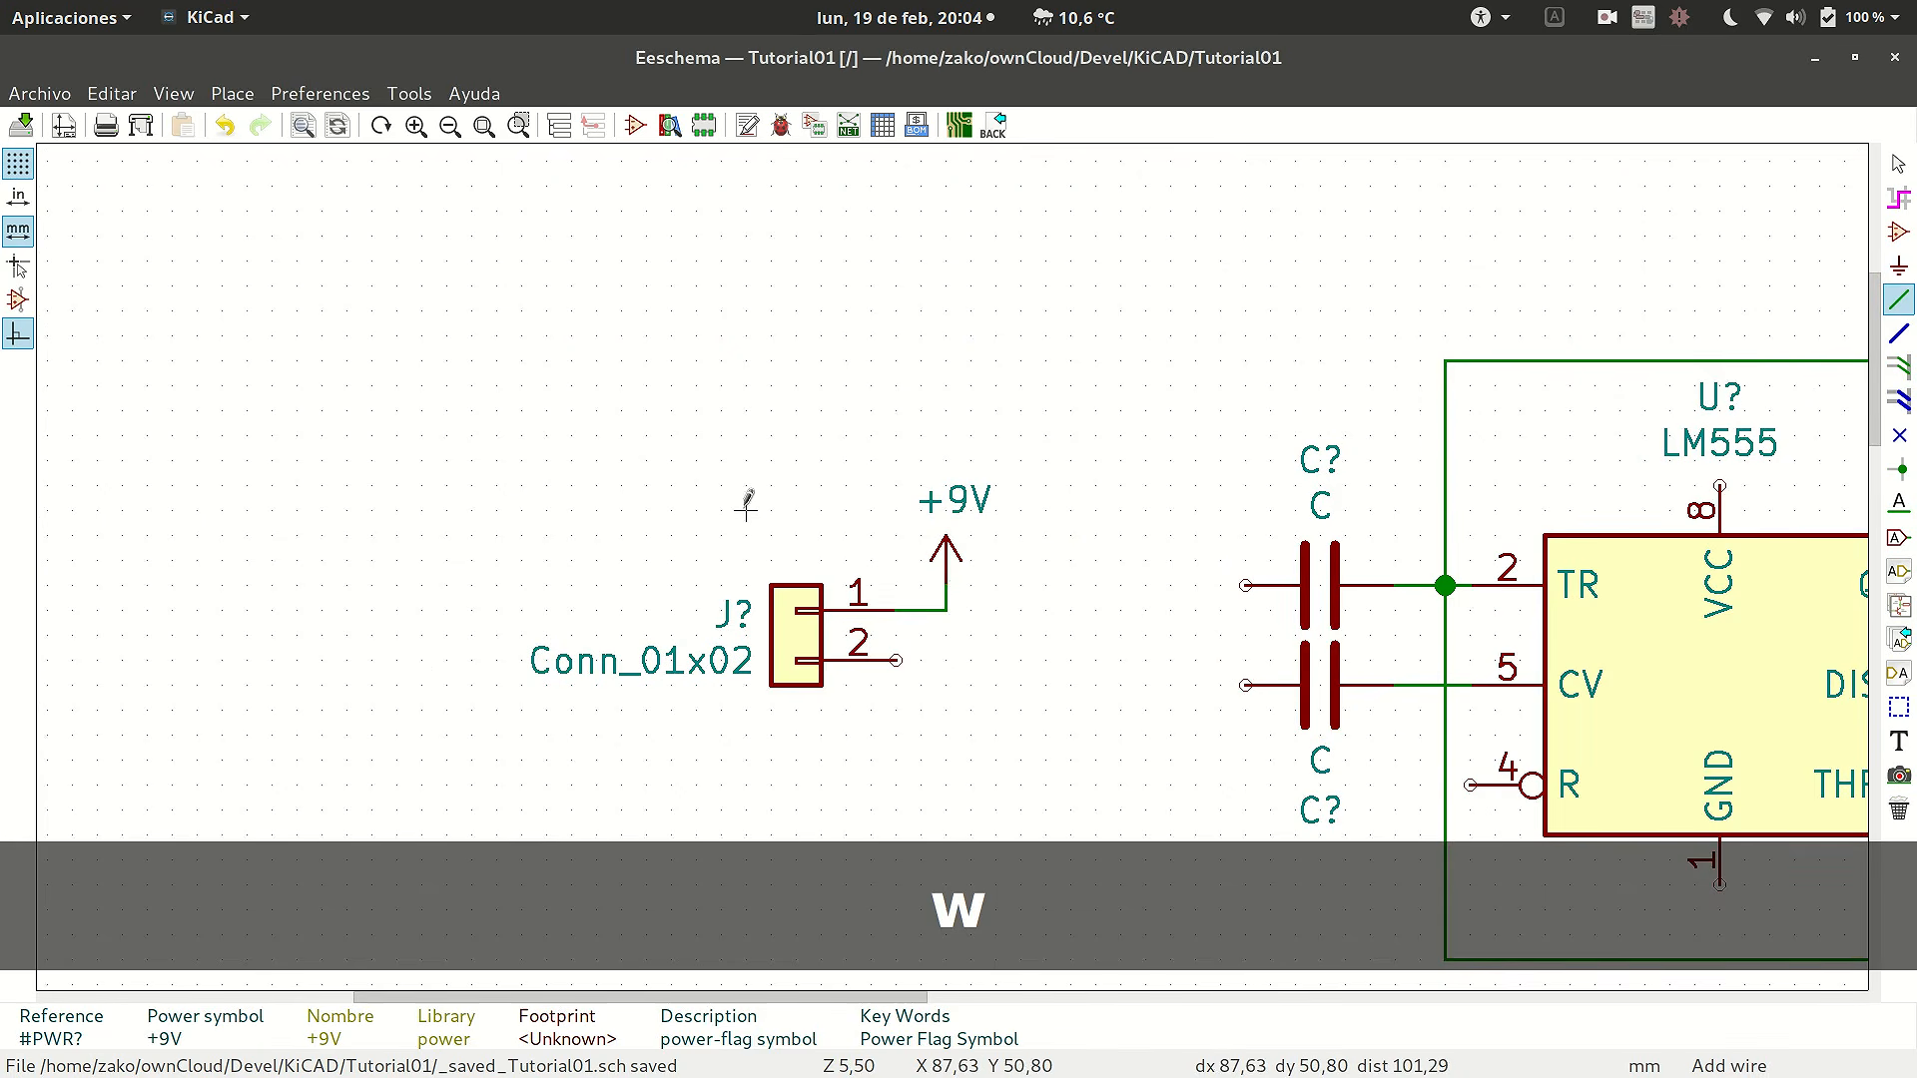
- Copy the +9V symbol twice, placing one copy above the timer's VCC pin and another above the wire from the upper capacitor
scroll(744, 504, down, 5)
scroll(953, 568, up, 4)
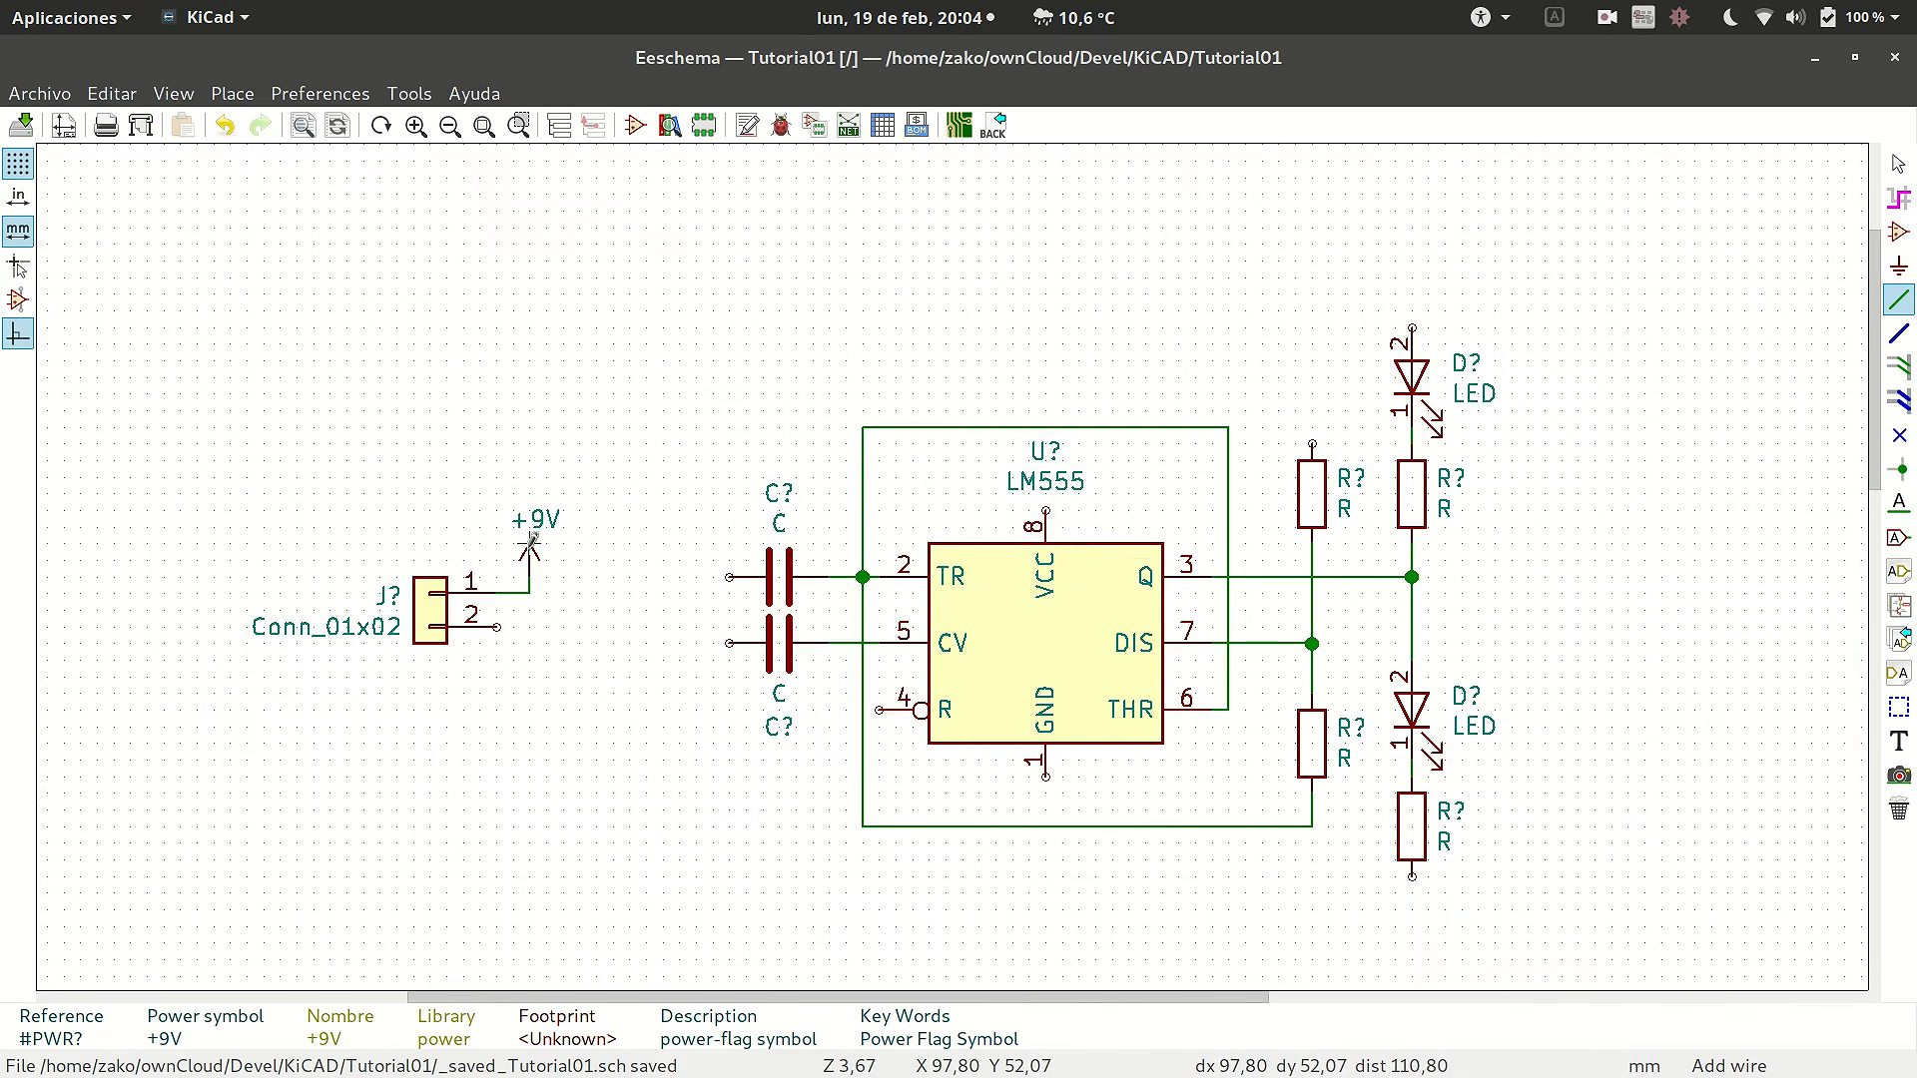
scroll(530, 540, down, 2)
scroll(947, 557, down, 3)
scroll(946, 557, up, 4)
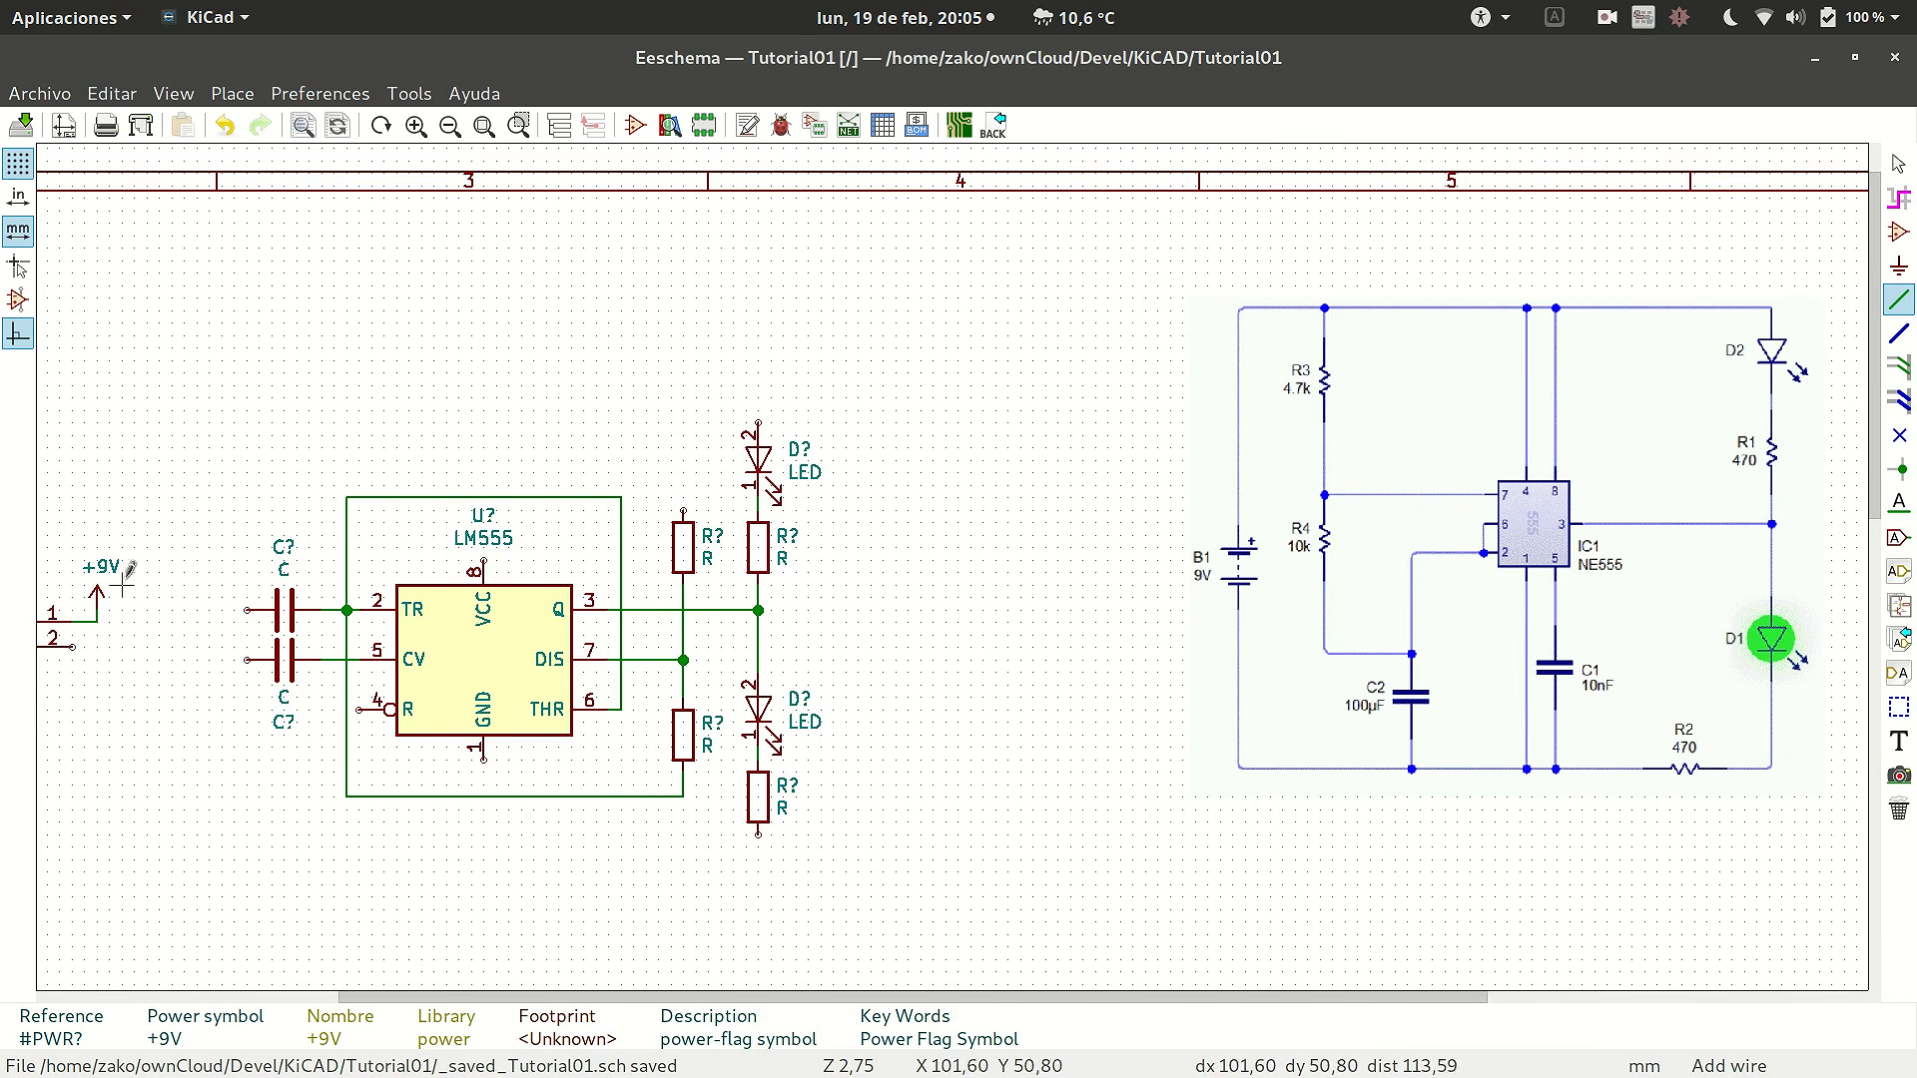
key(c)
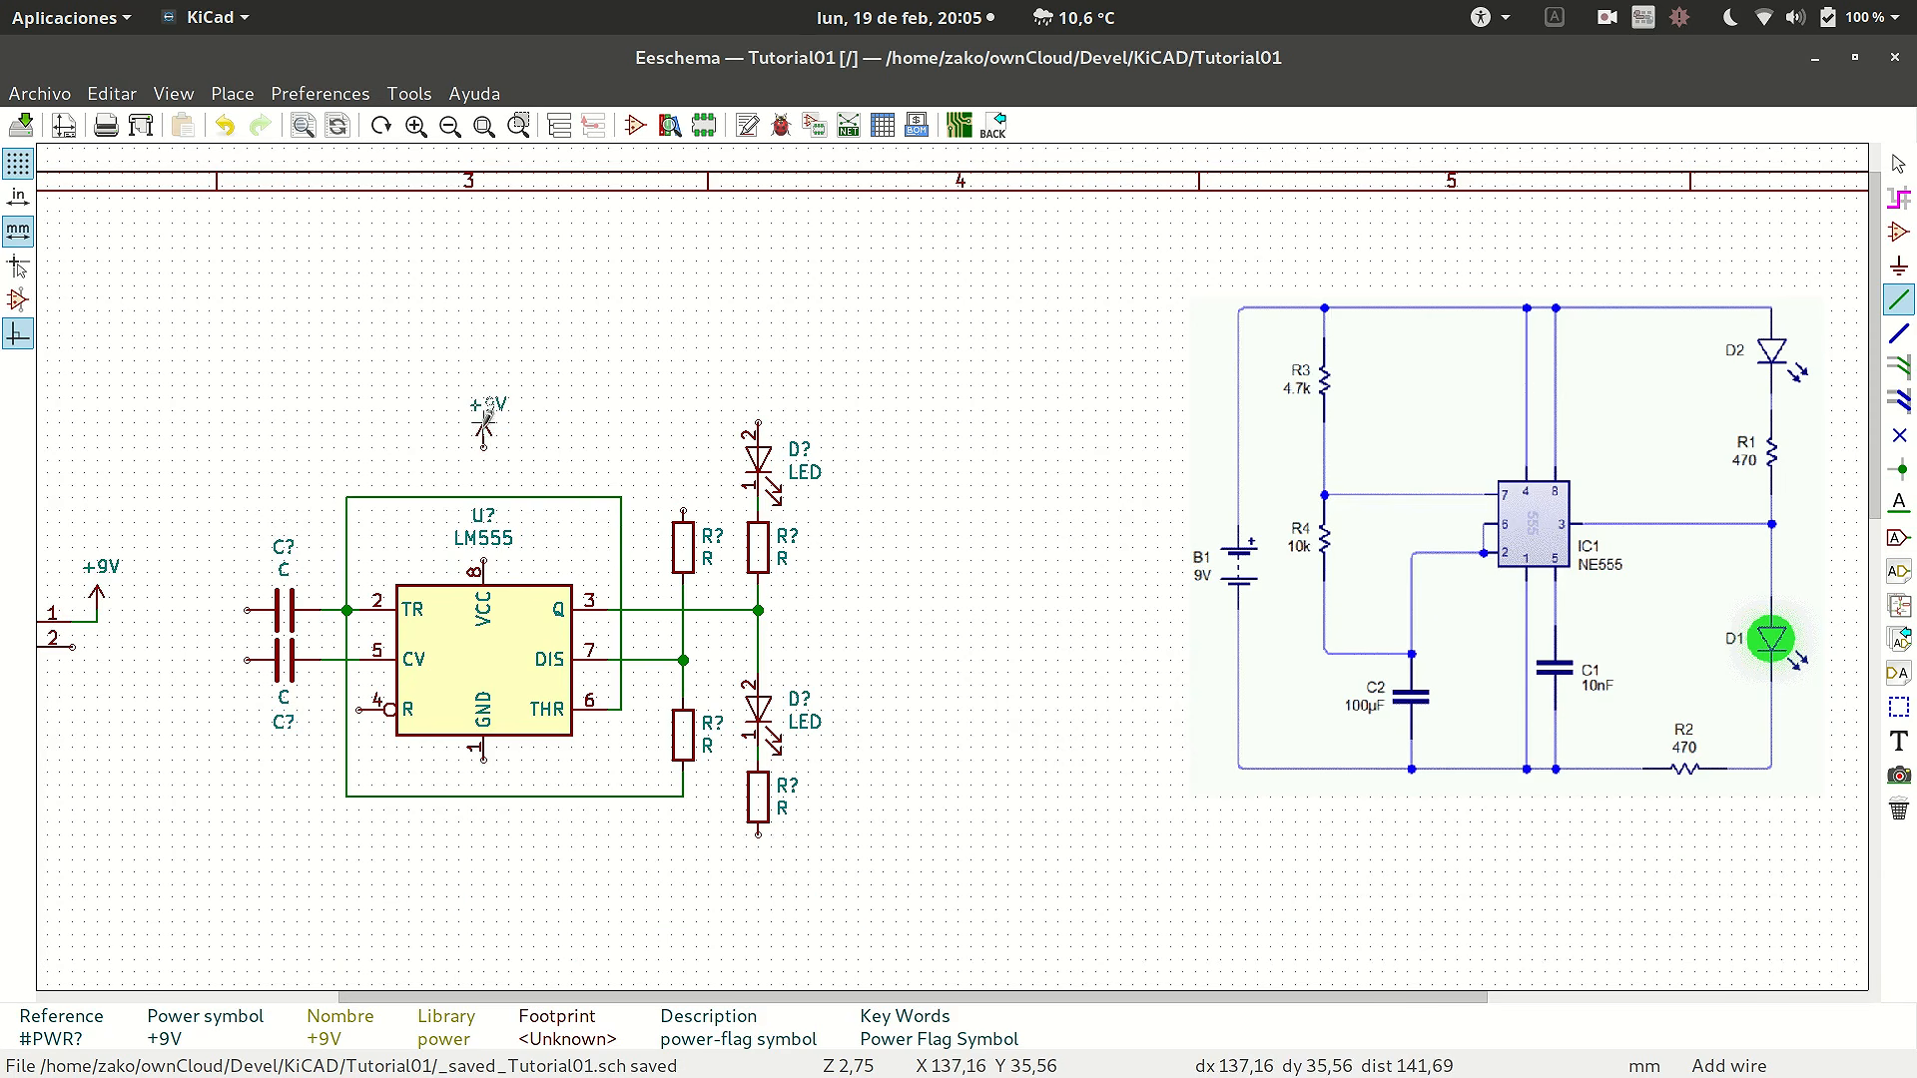
click(485, 419)
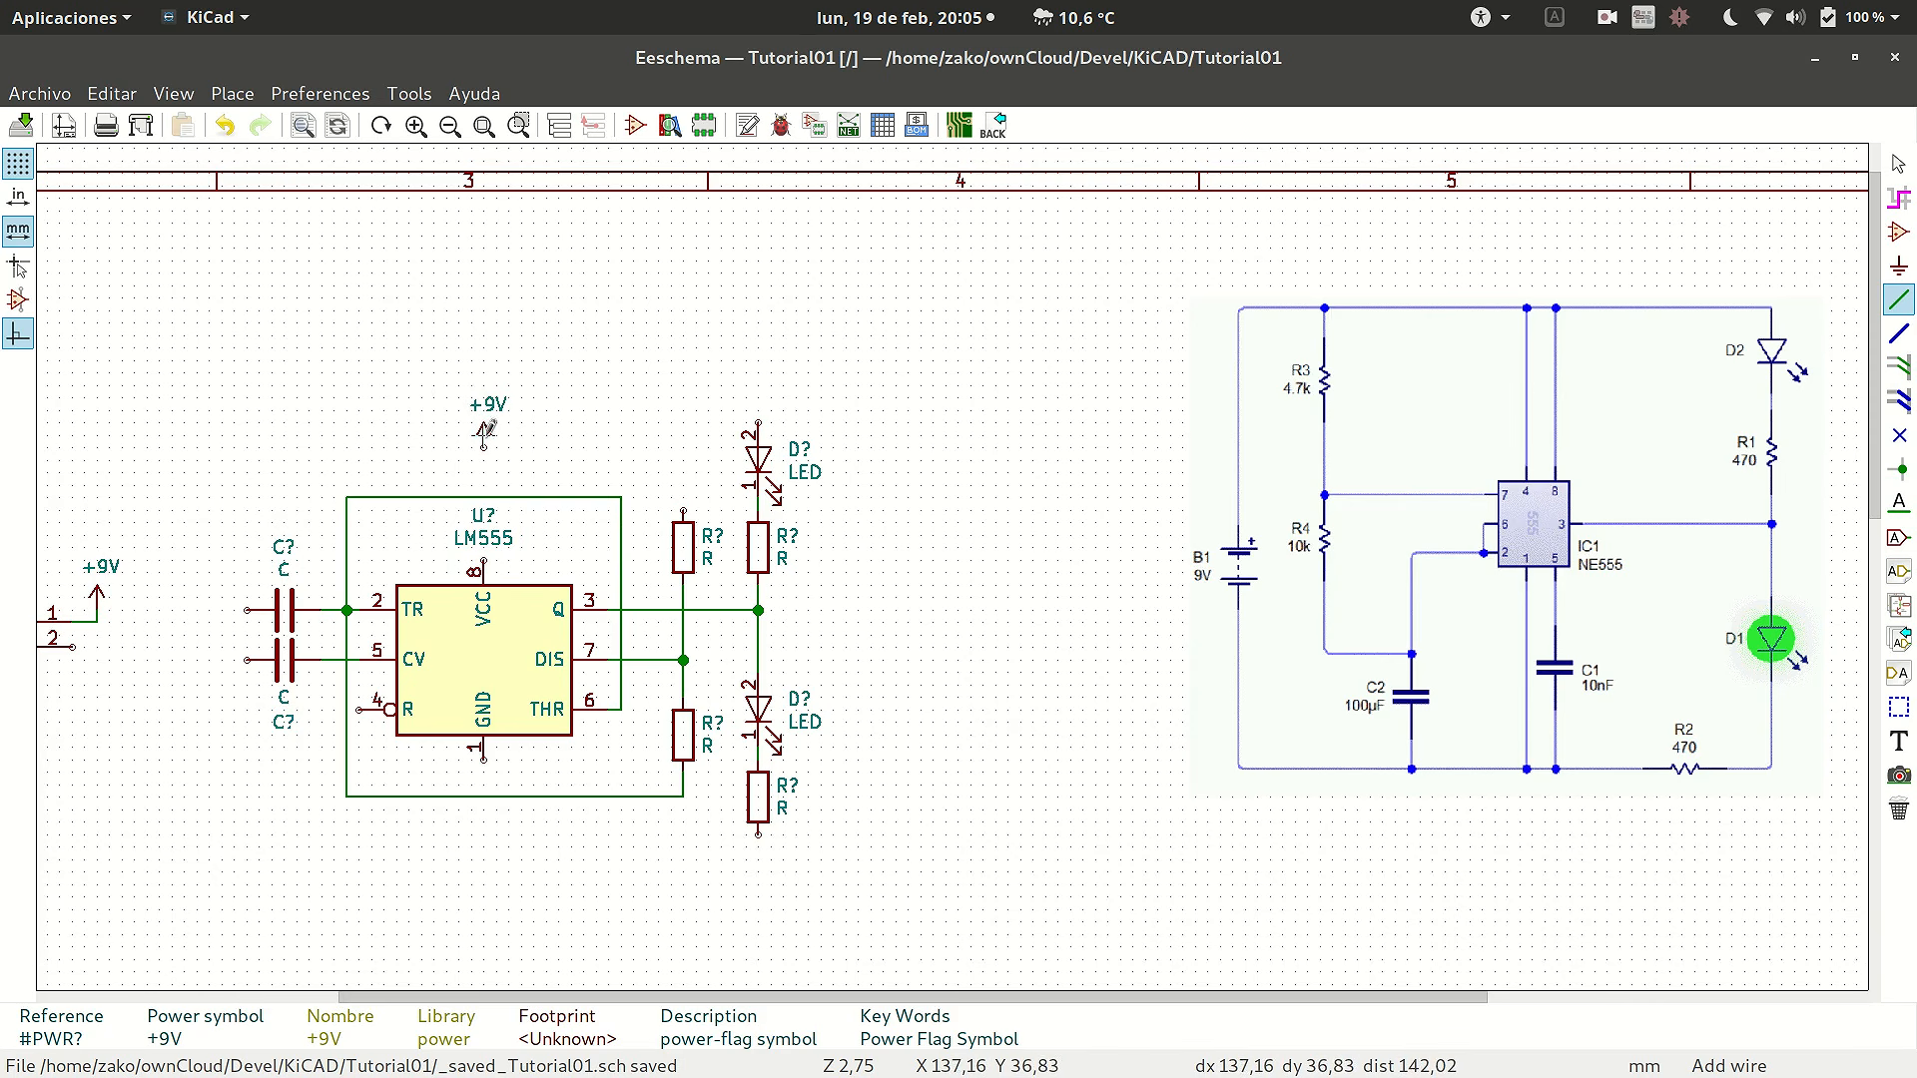
key(c)
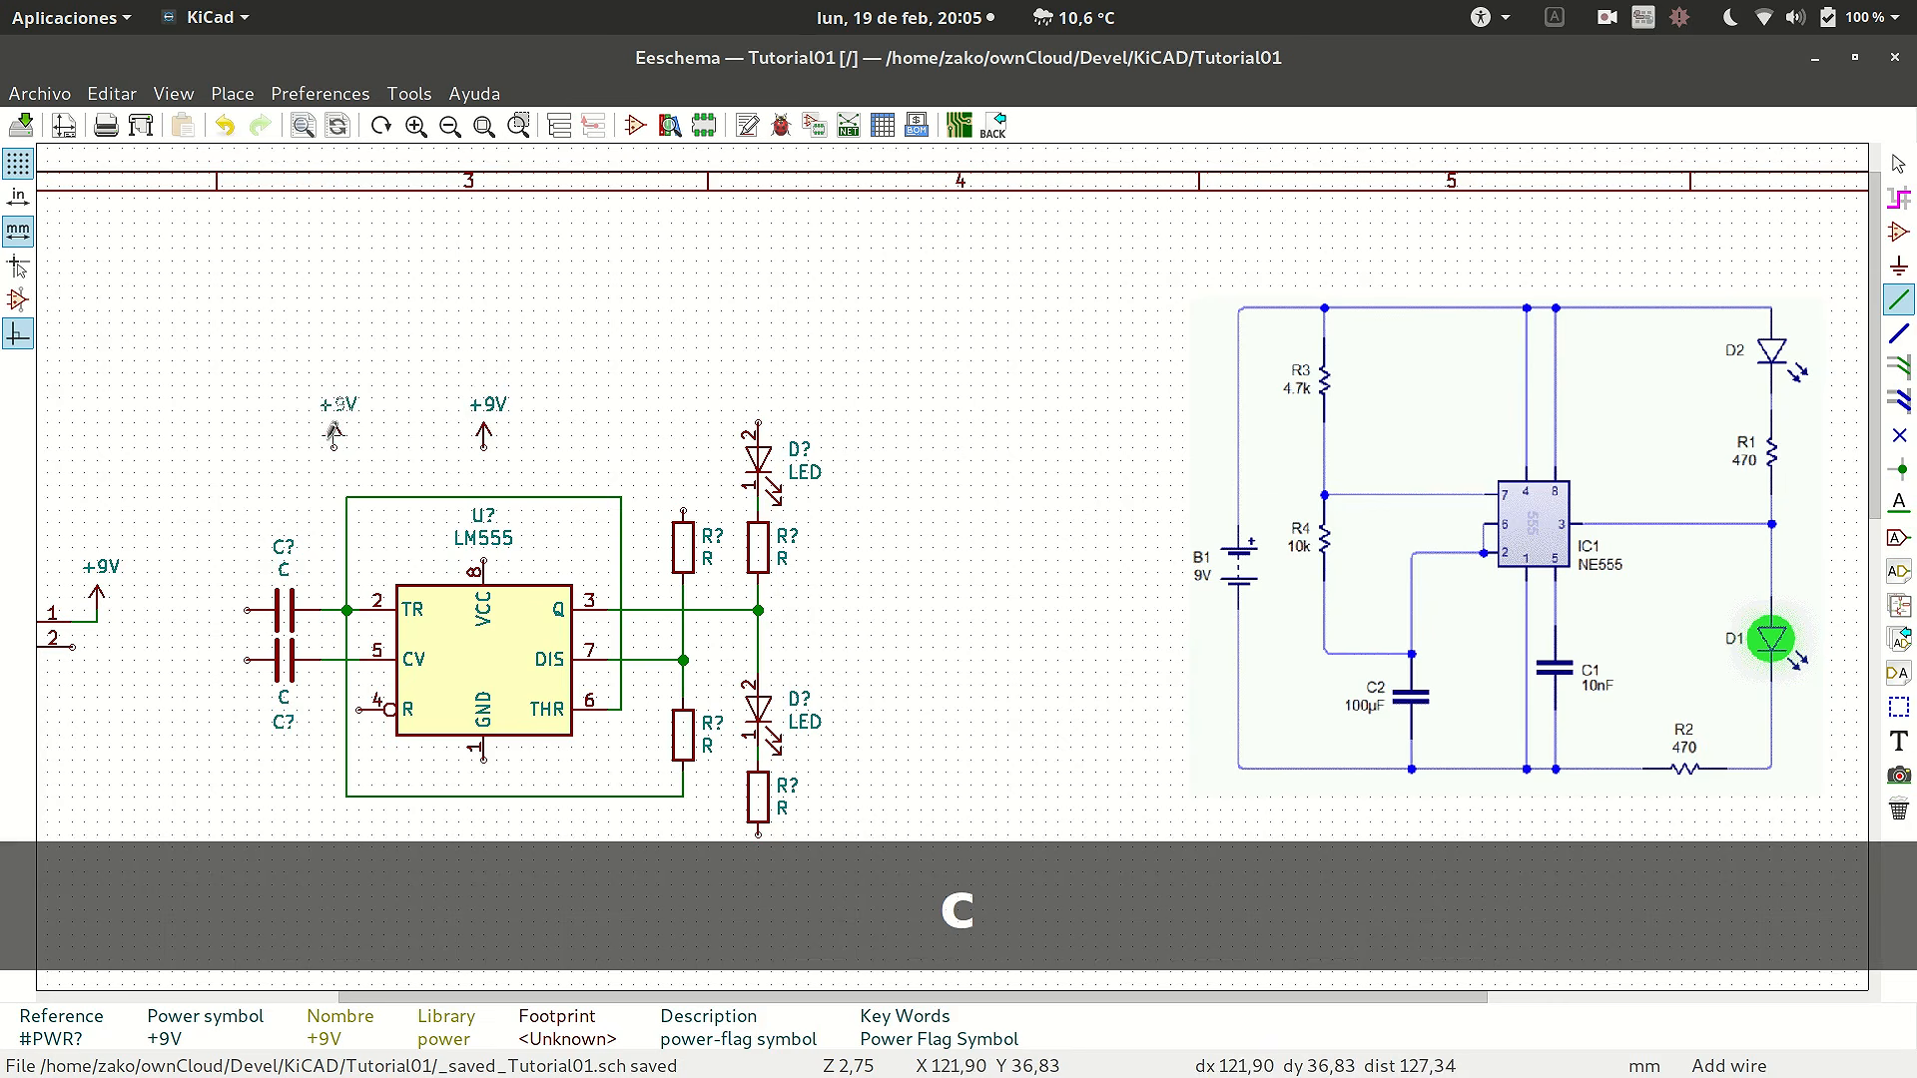
click(334, 435)
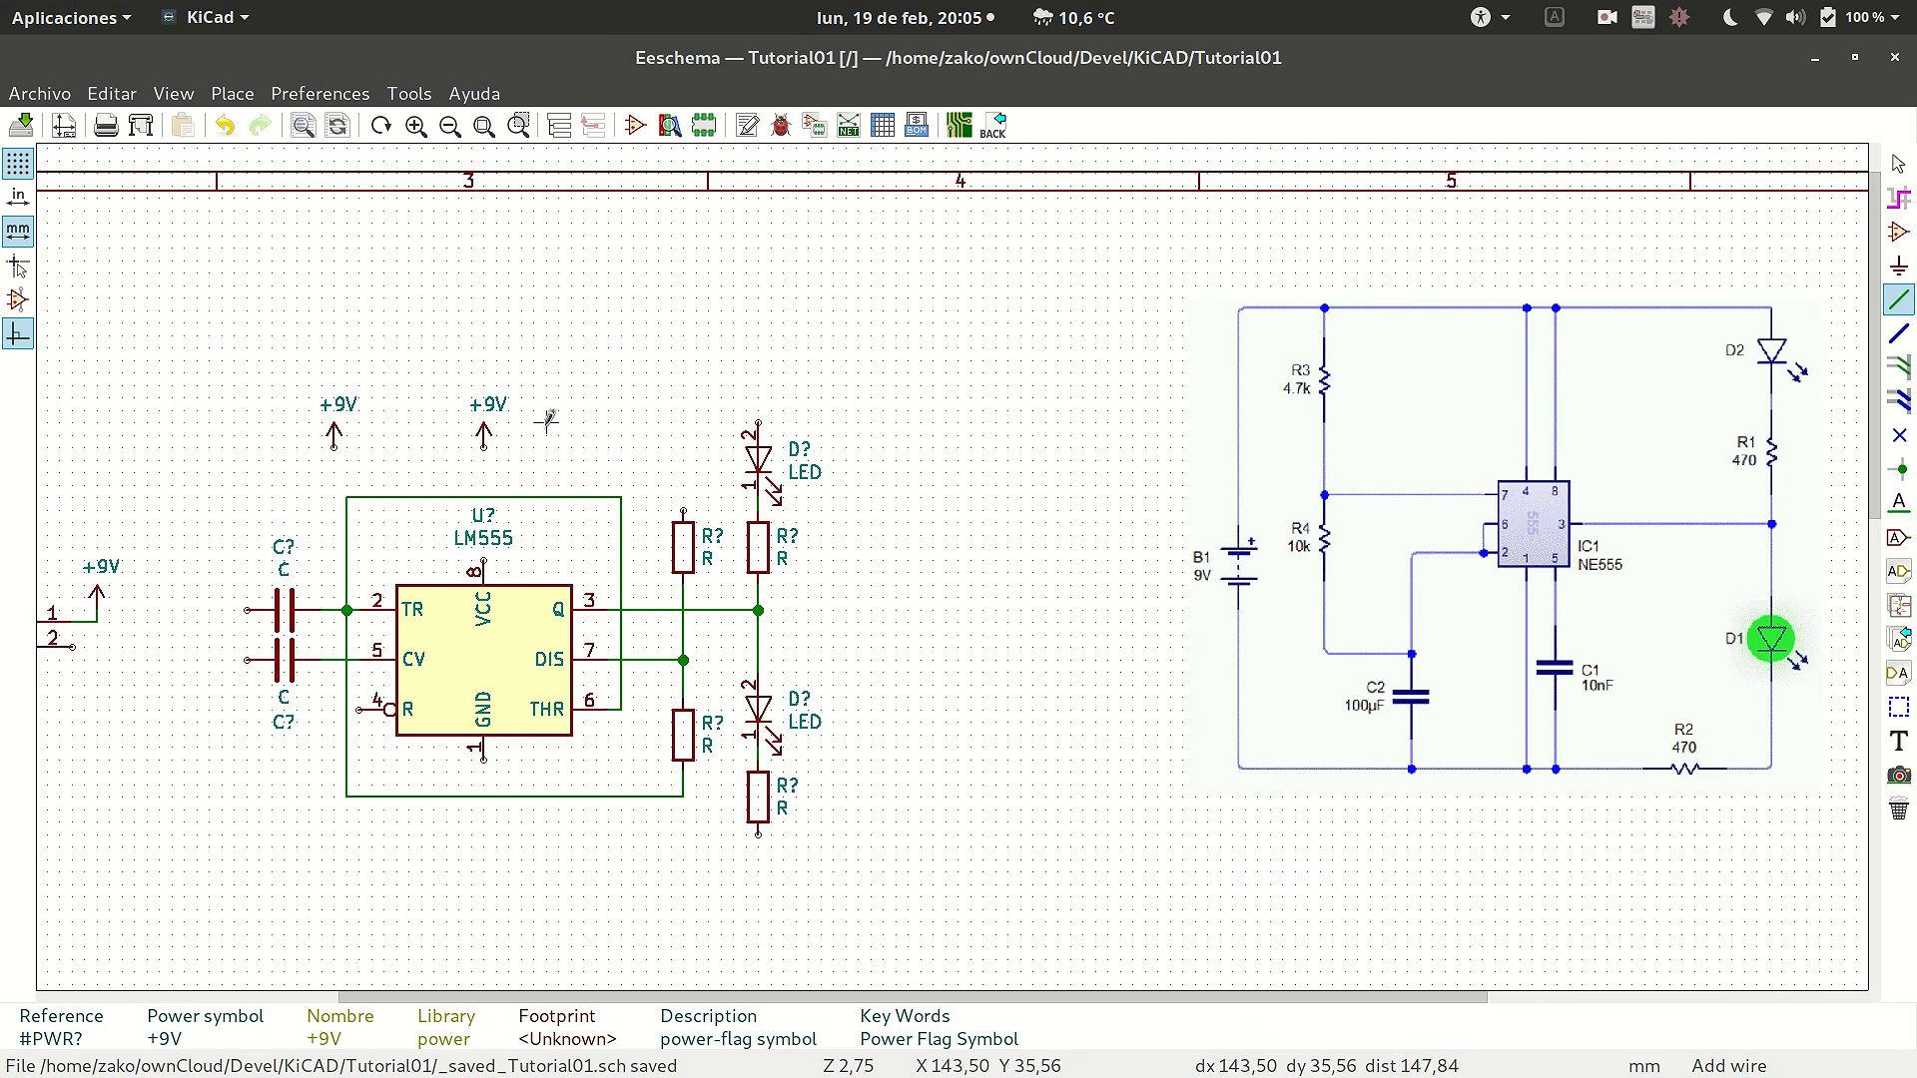
- Copy the +9V symbol twice, placing one copy above the resistor on pin 7's line and another above the upper LED
key(c)
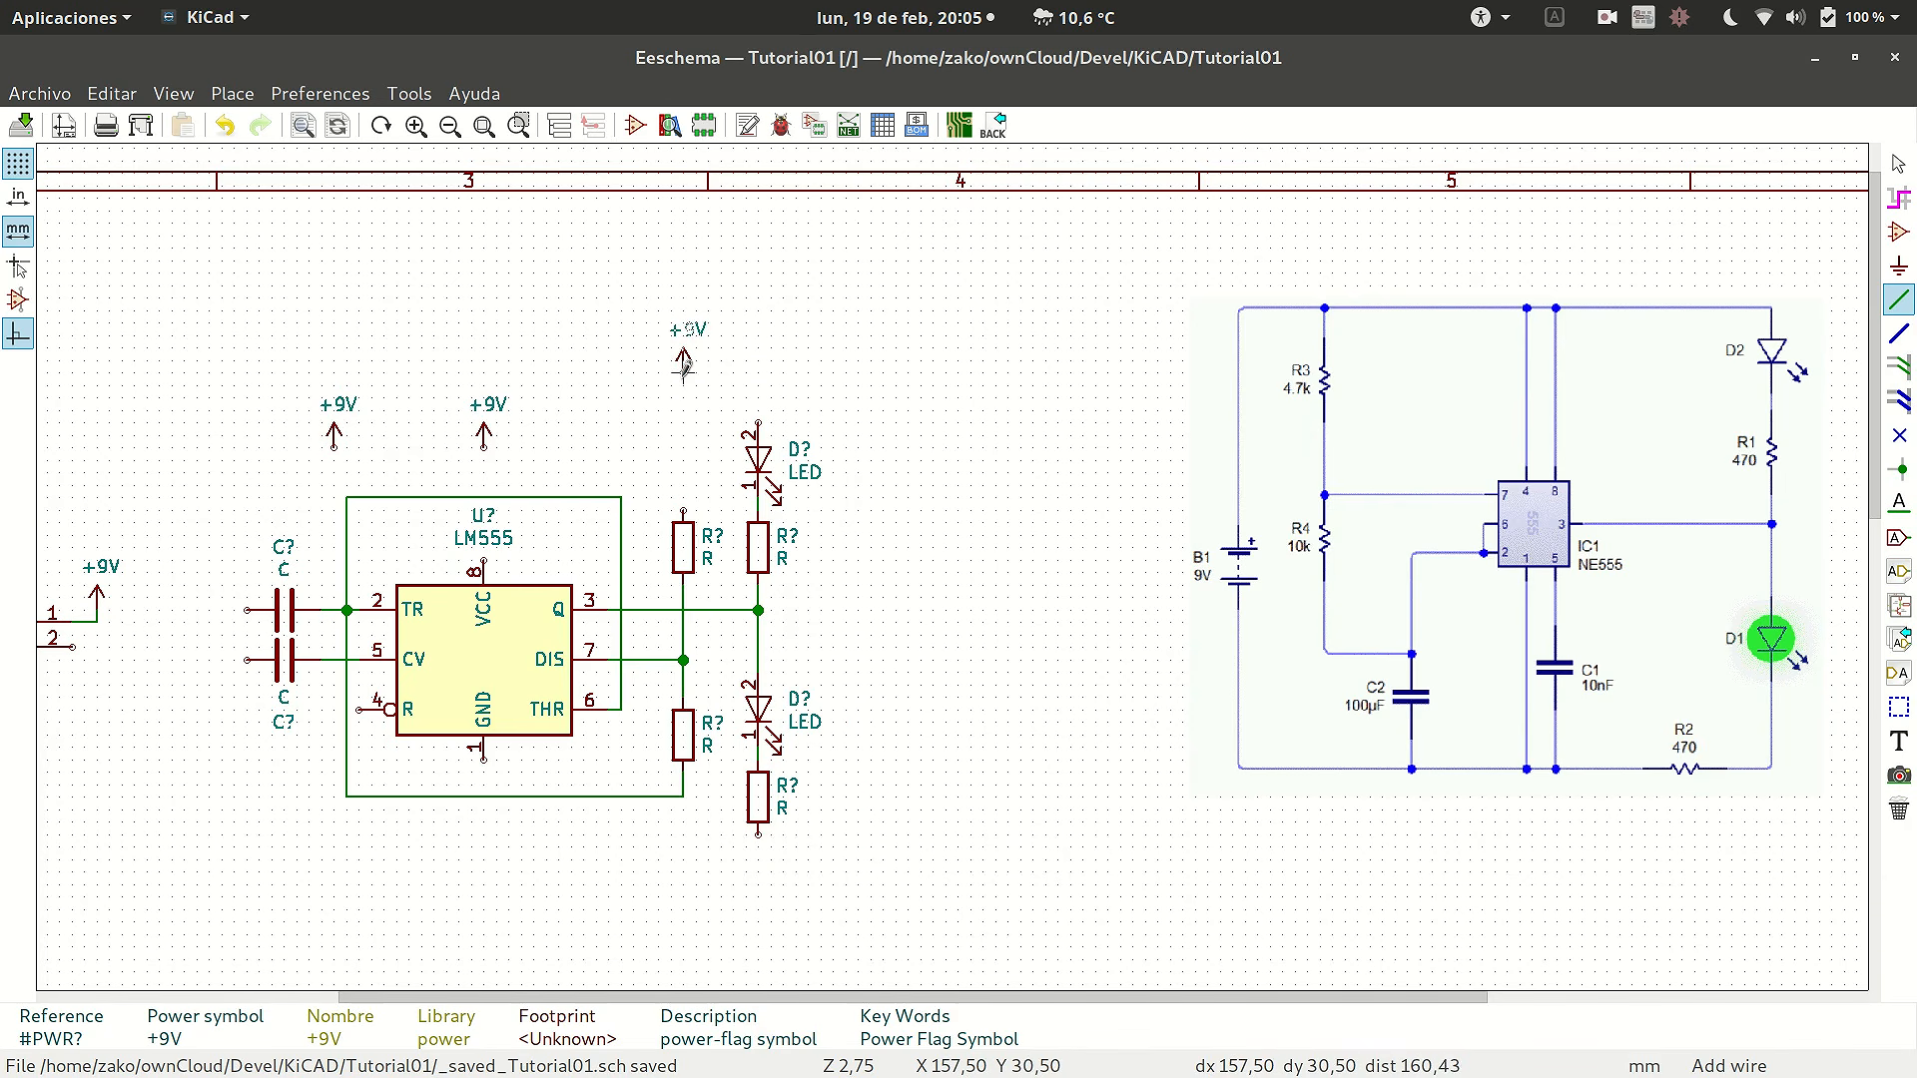
click(684, 361)
key(c)
click(759, 365)
- Examine the reference circuit's supply and ground connections and compare them with the drawn schematic
scroll(948, 411, down, 1)
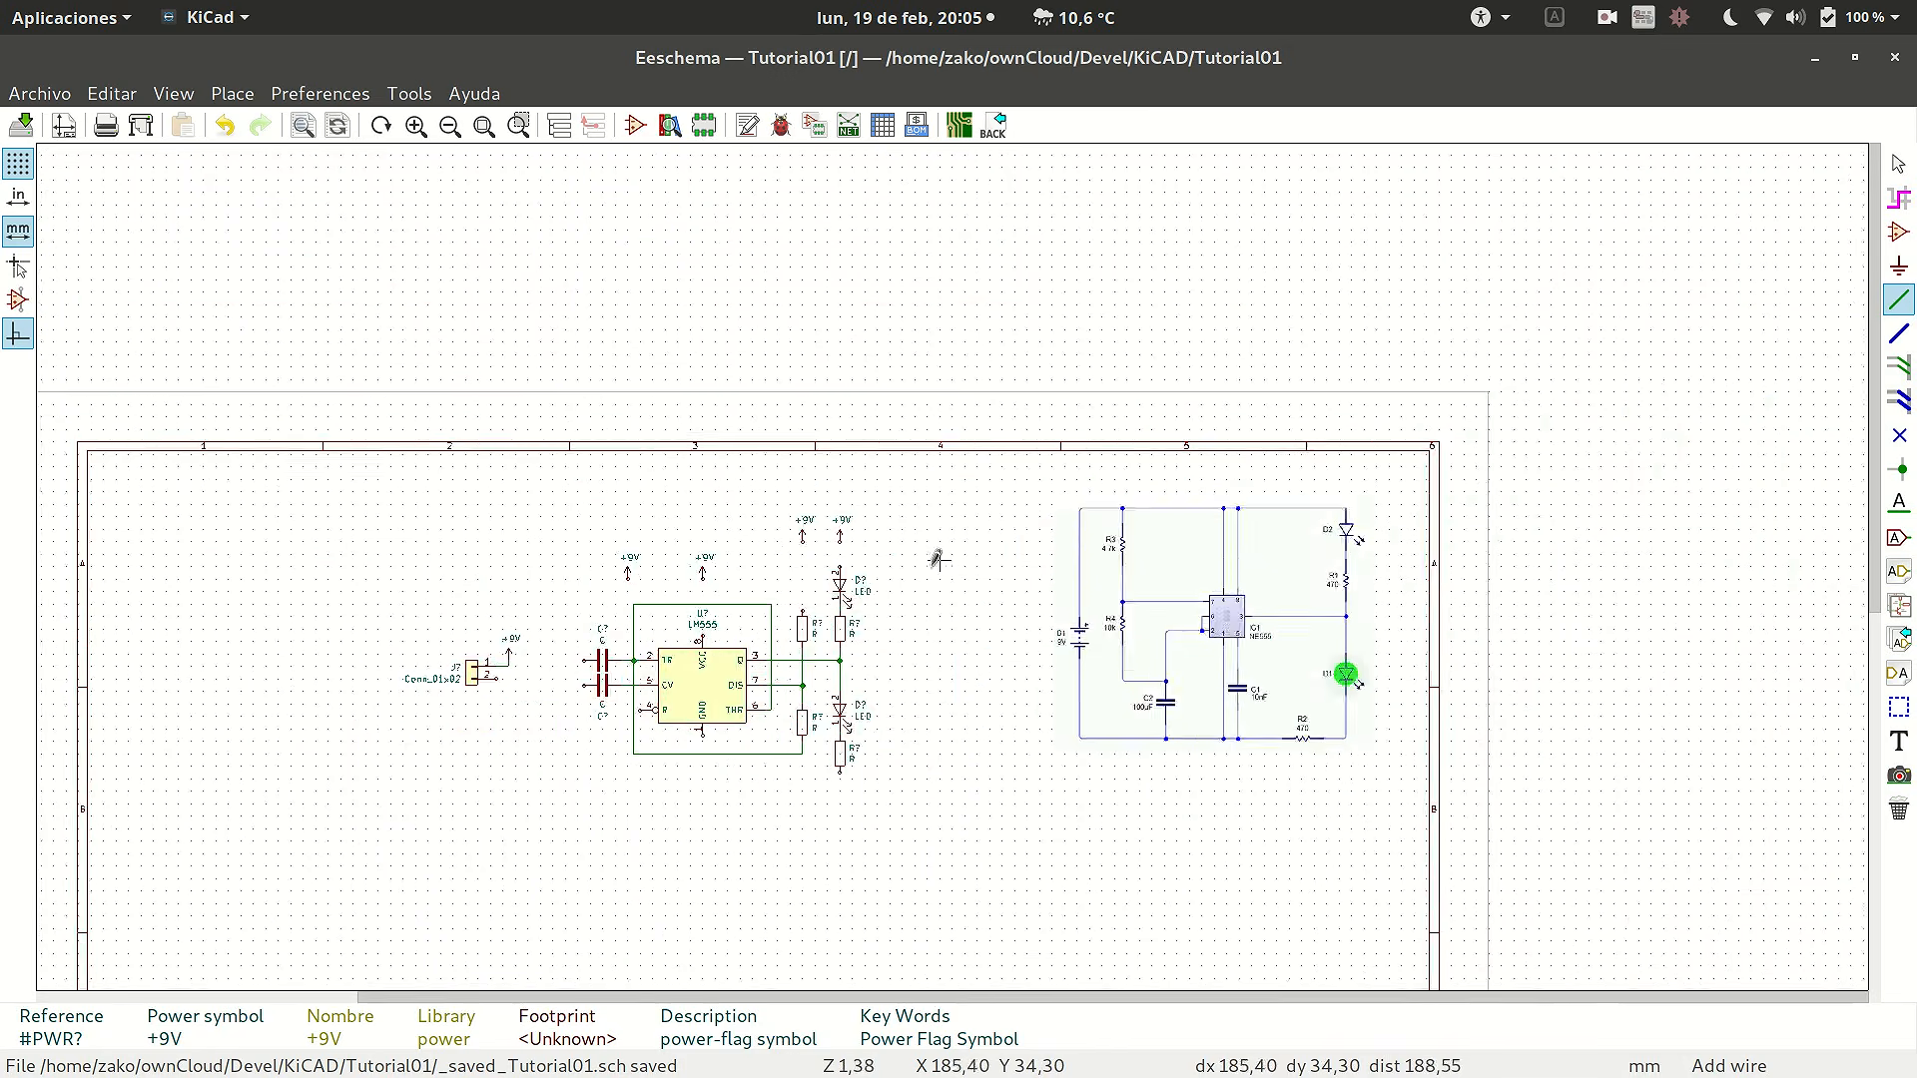
scroll(733, 648, up, 1)
scroll(1015, 550, up, 1)
scroll(837, 563, down, 2)
scroll(999, 551, up, 2)
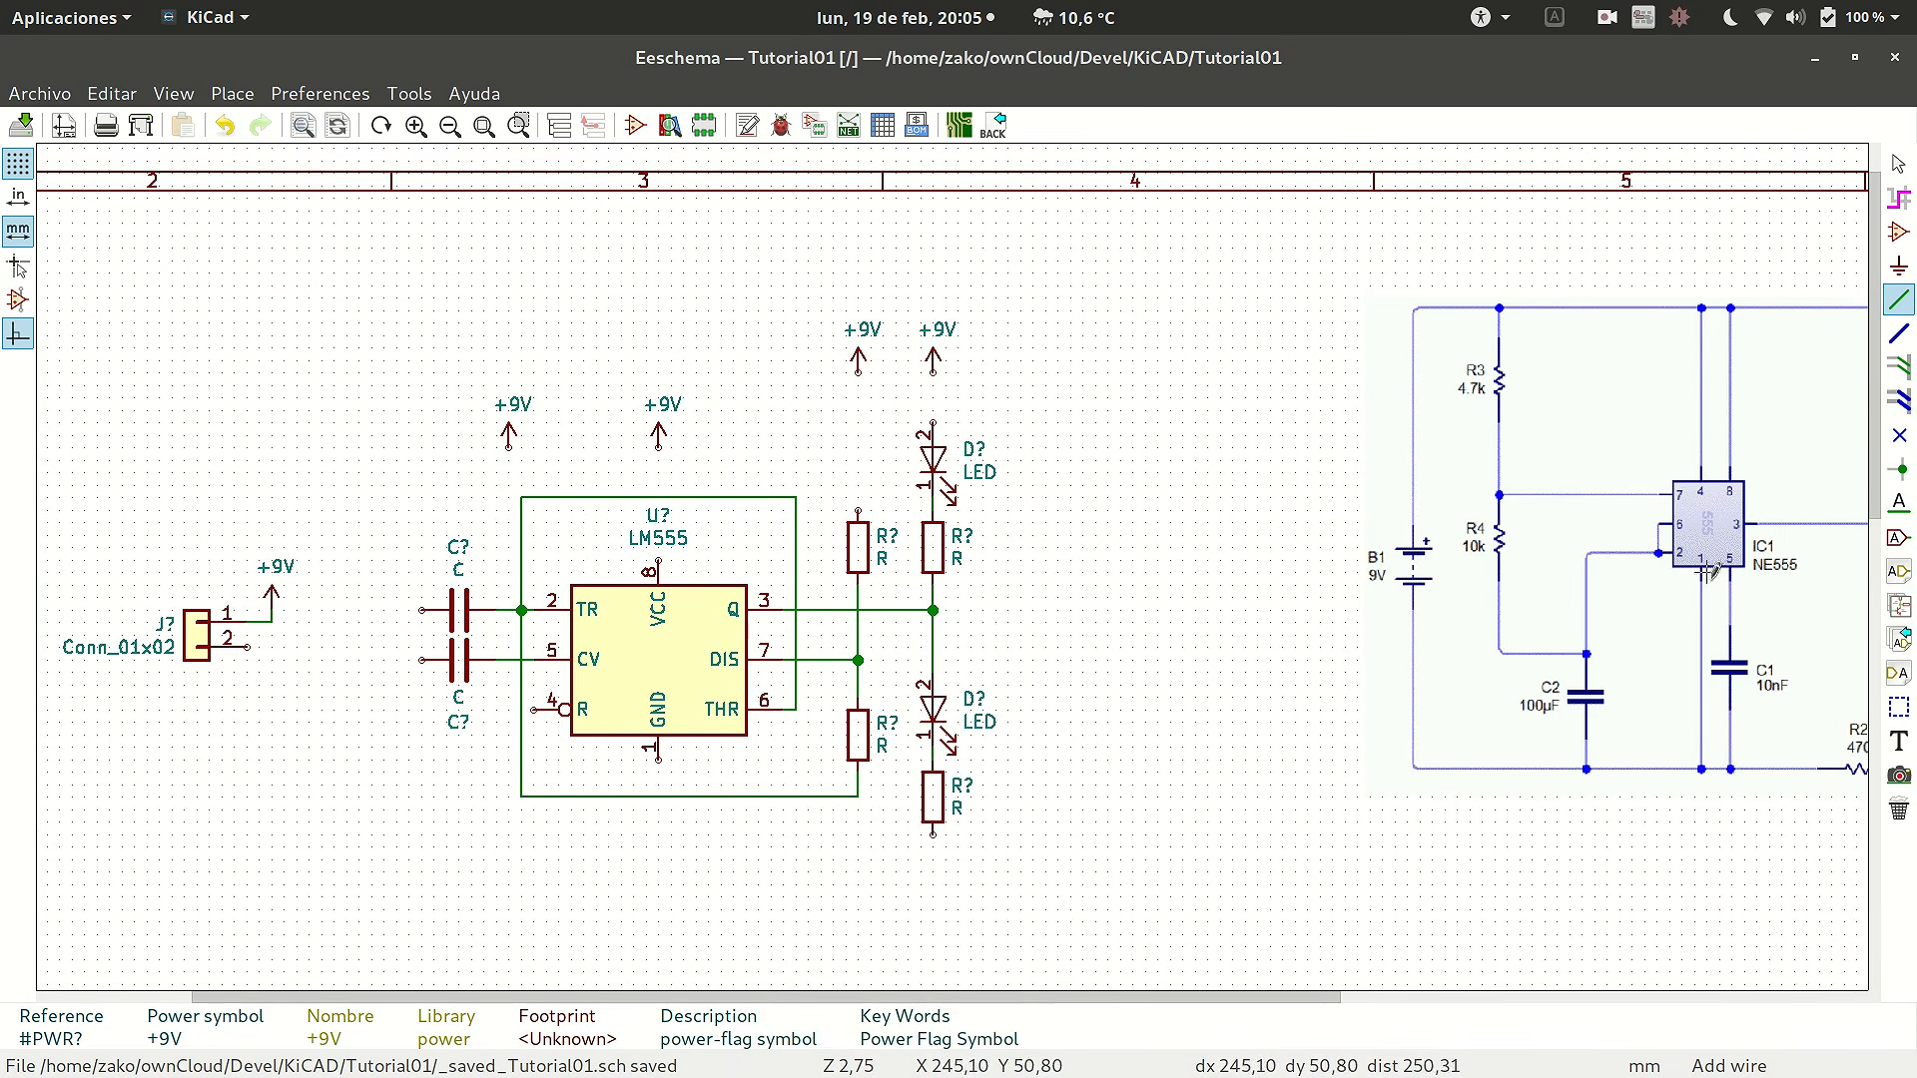
scroll(1734, 751, down, 1)
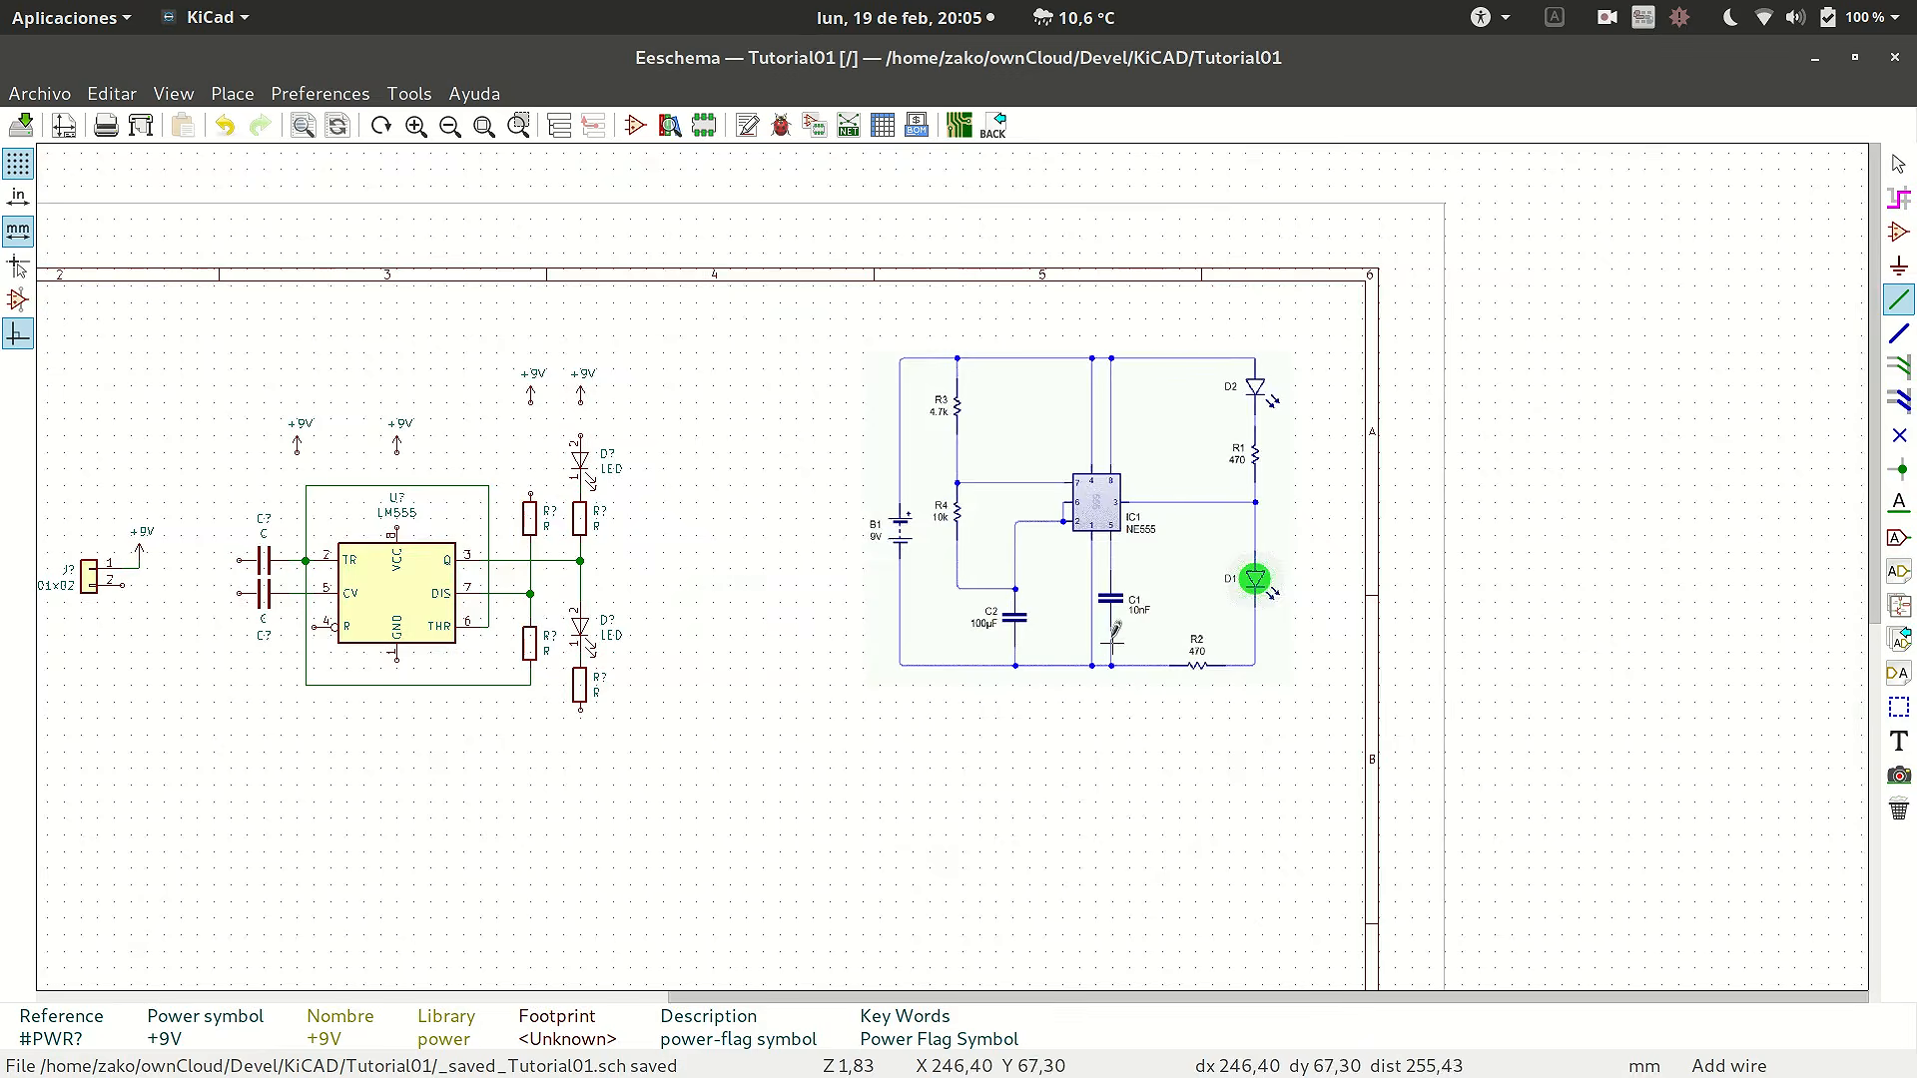
scroll(1113, 629, up, 1)
scroll(889, 589, down, 2)
scroll(541, 529, up, 2)
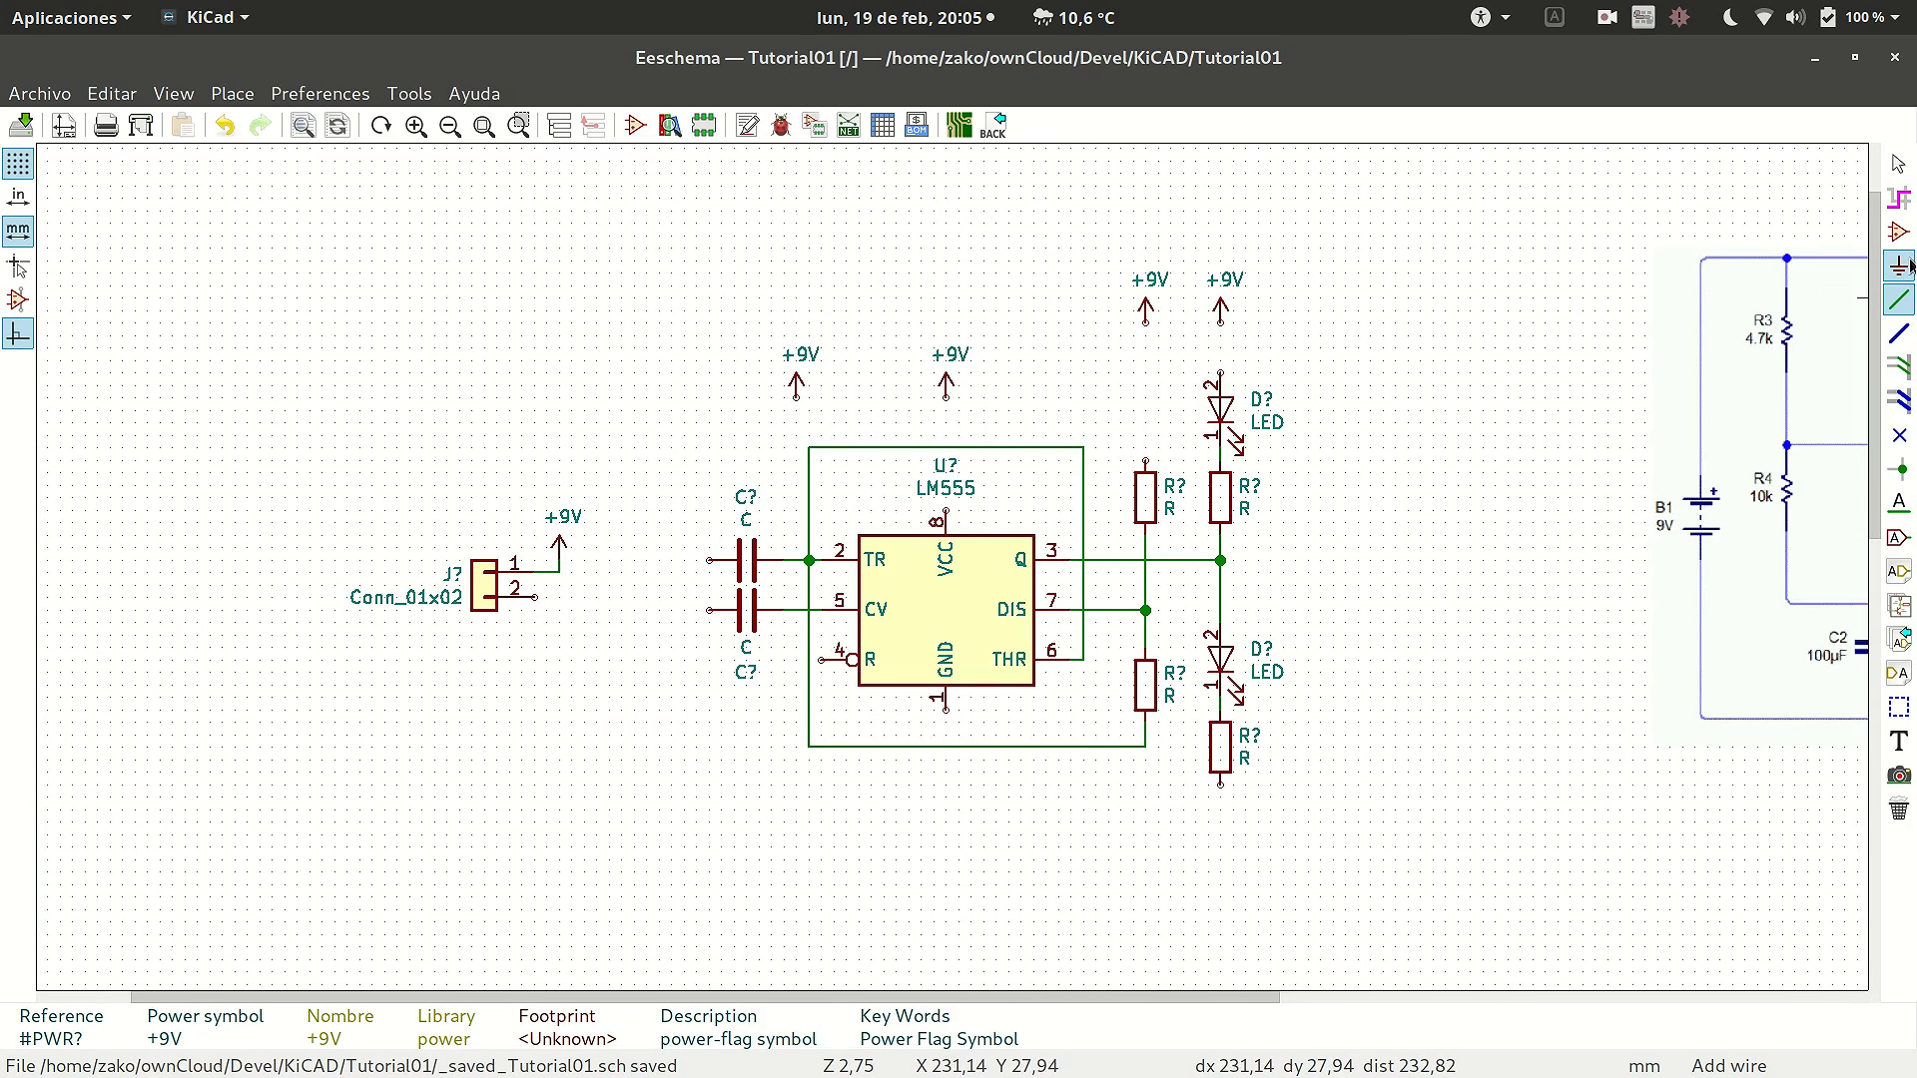
- Search the power symbols for gnd and preview the GNDA, GNDD, GNDPWR, GNDREF, GNDS and Earth variants
key(p)
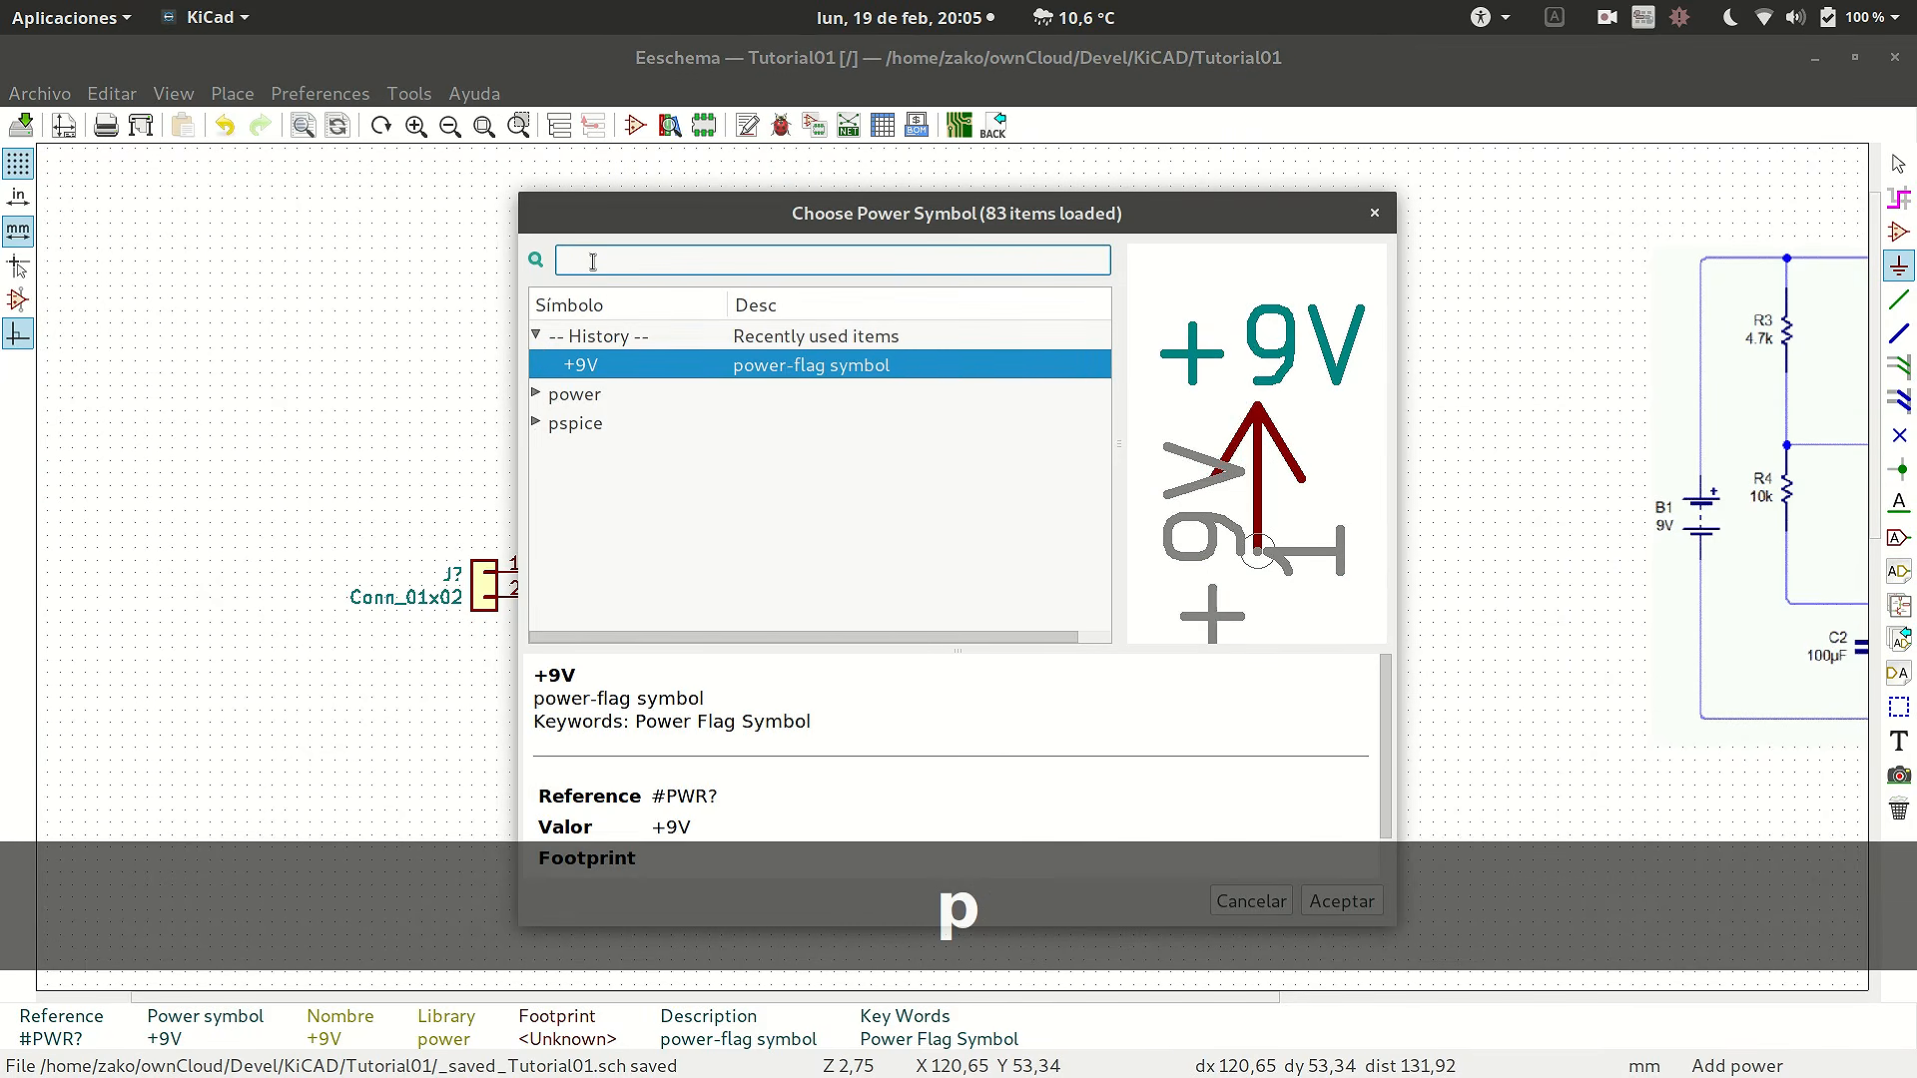
text(gnd)
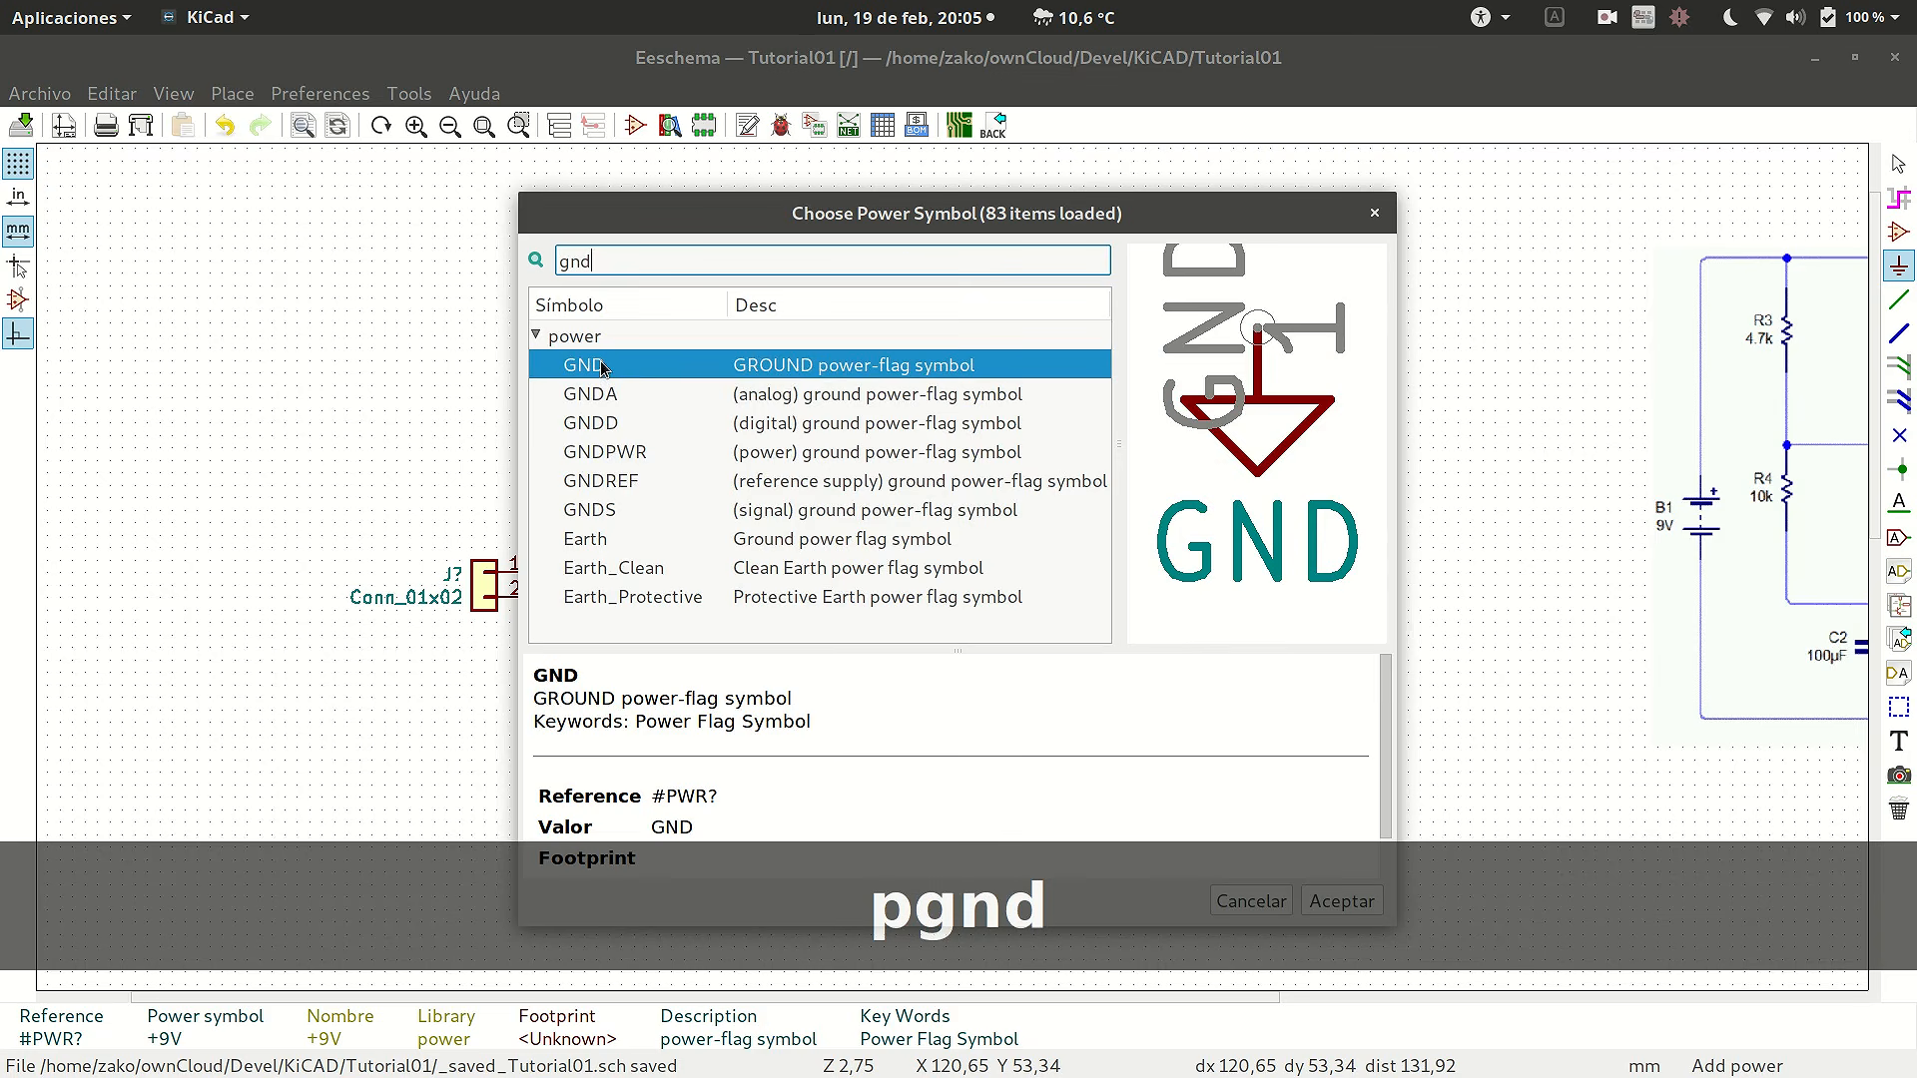
click(610, 397)
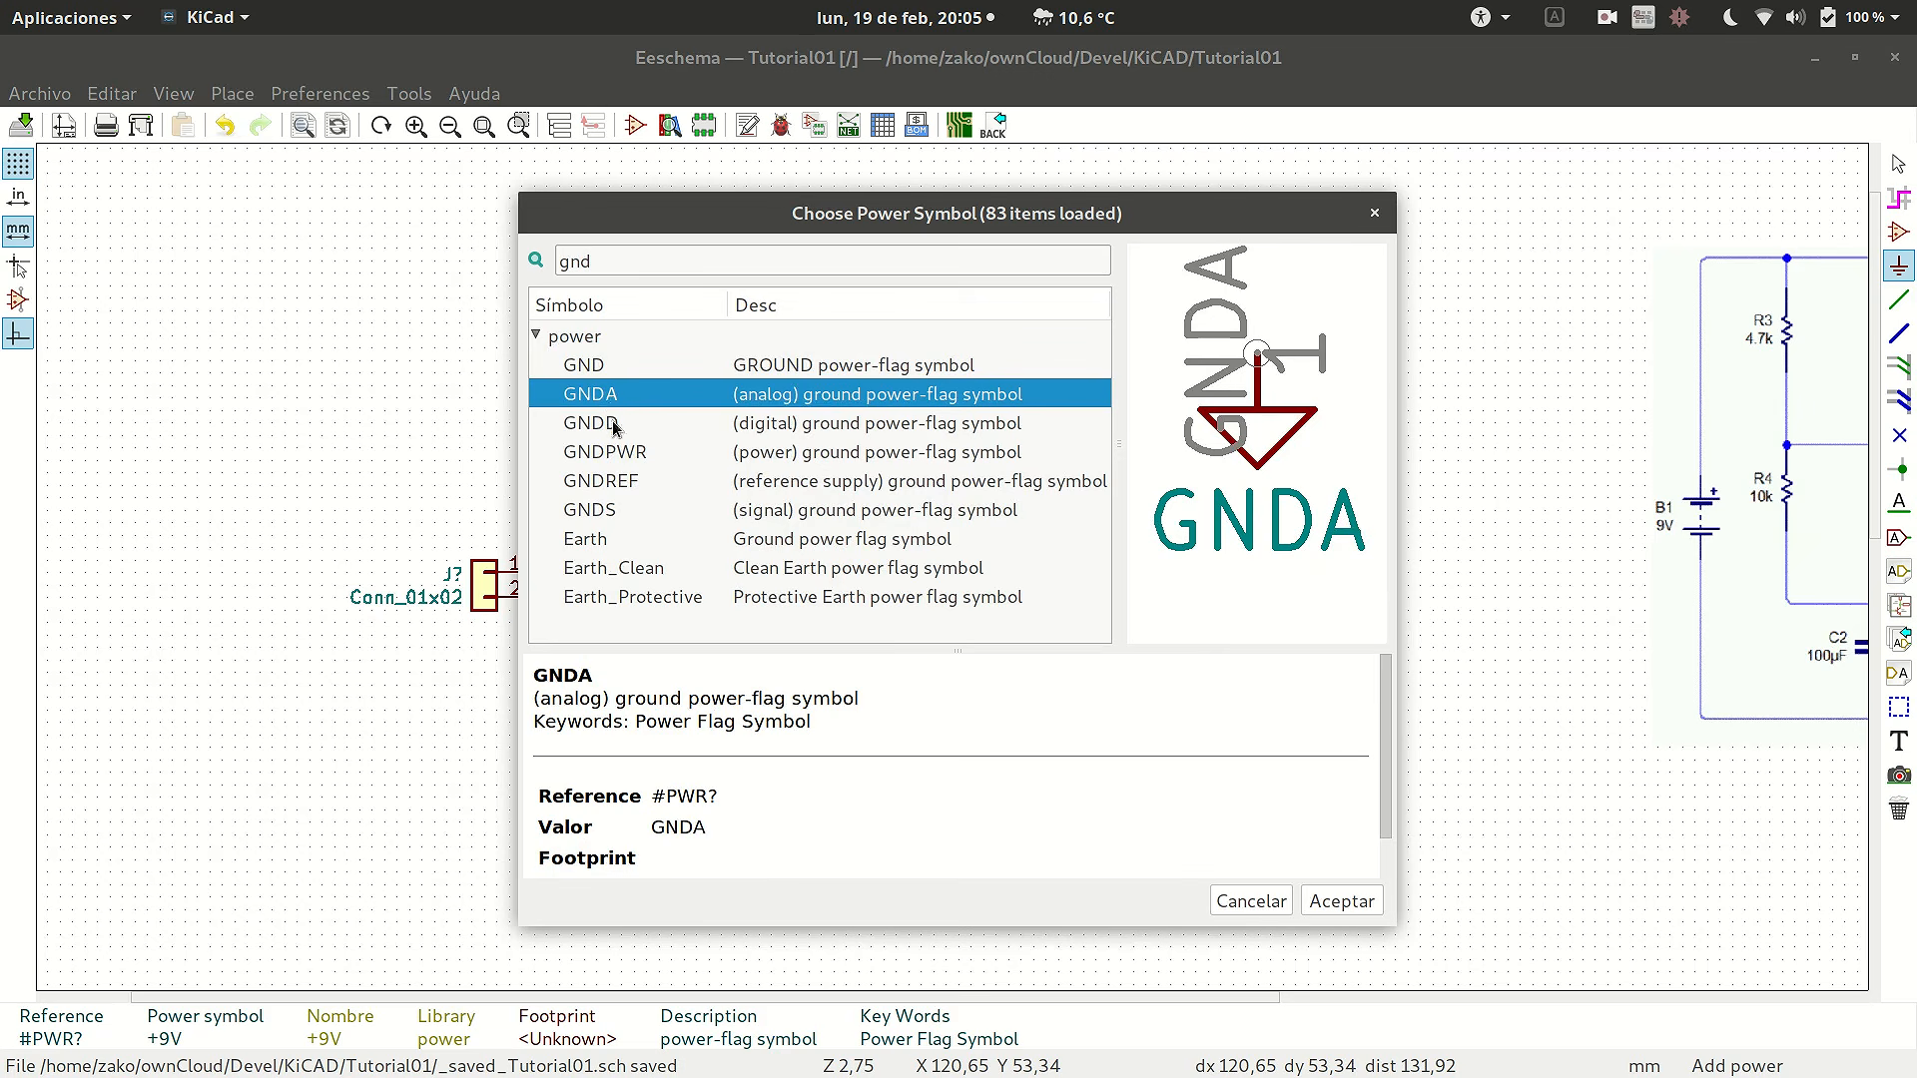
click(612, 423)
click(613, 455)
click(611, 484)
click(610, 513)
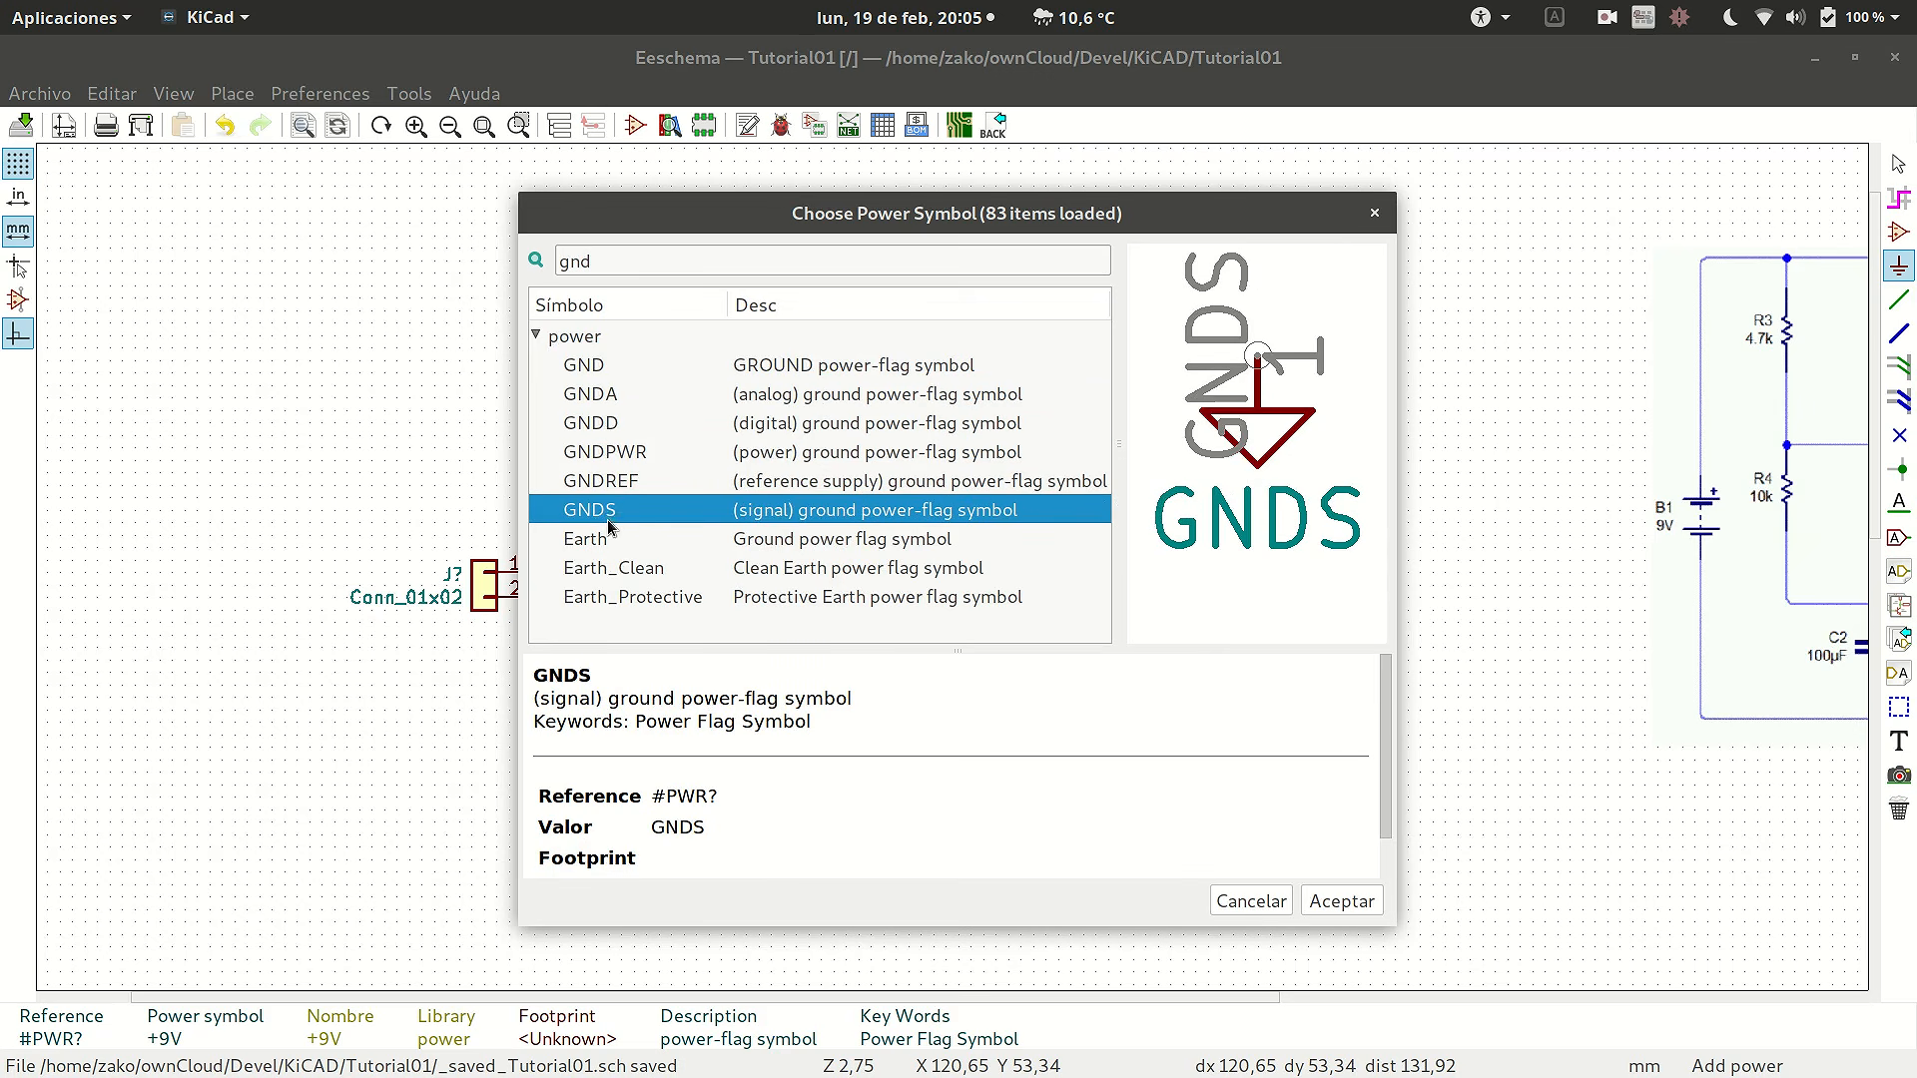
click(615, 449)
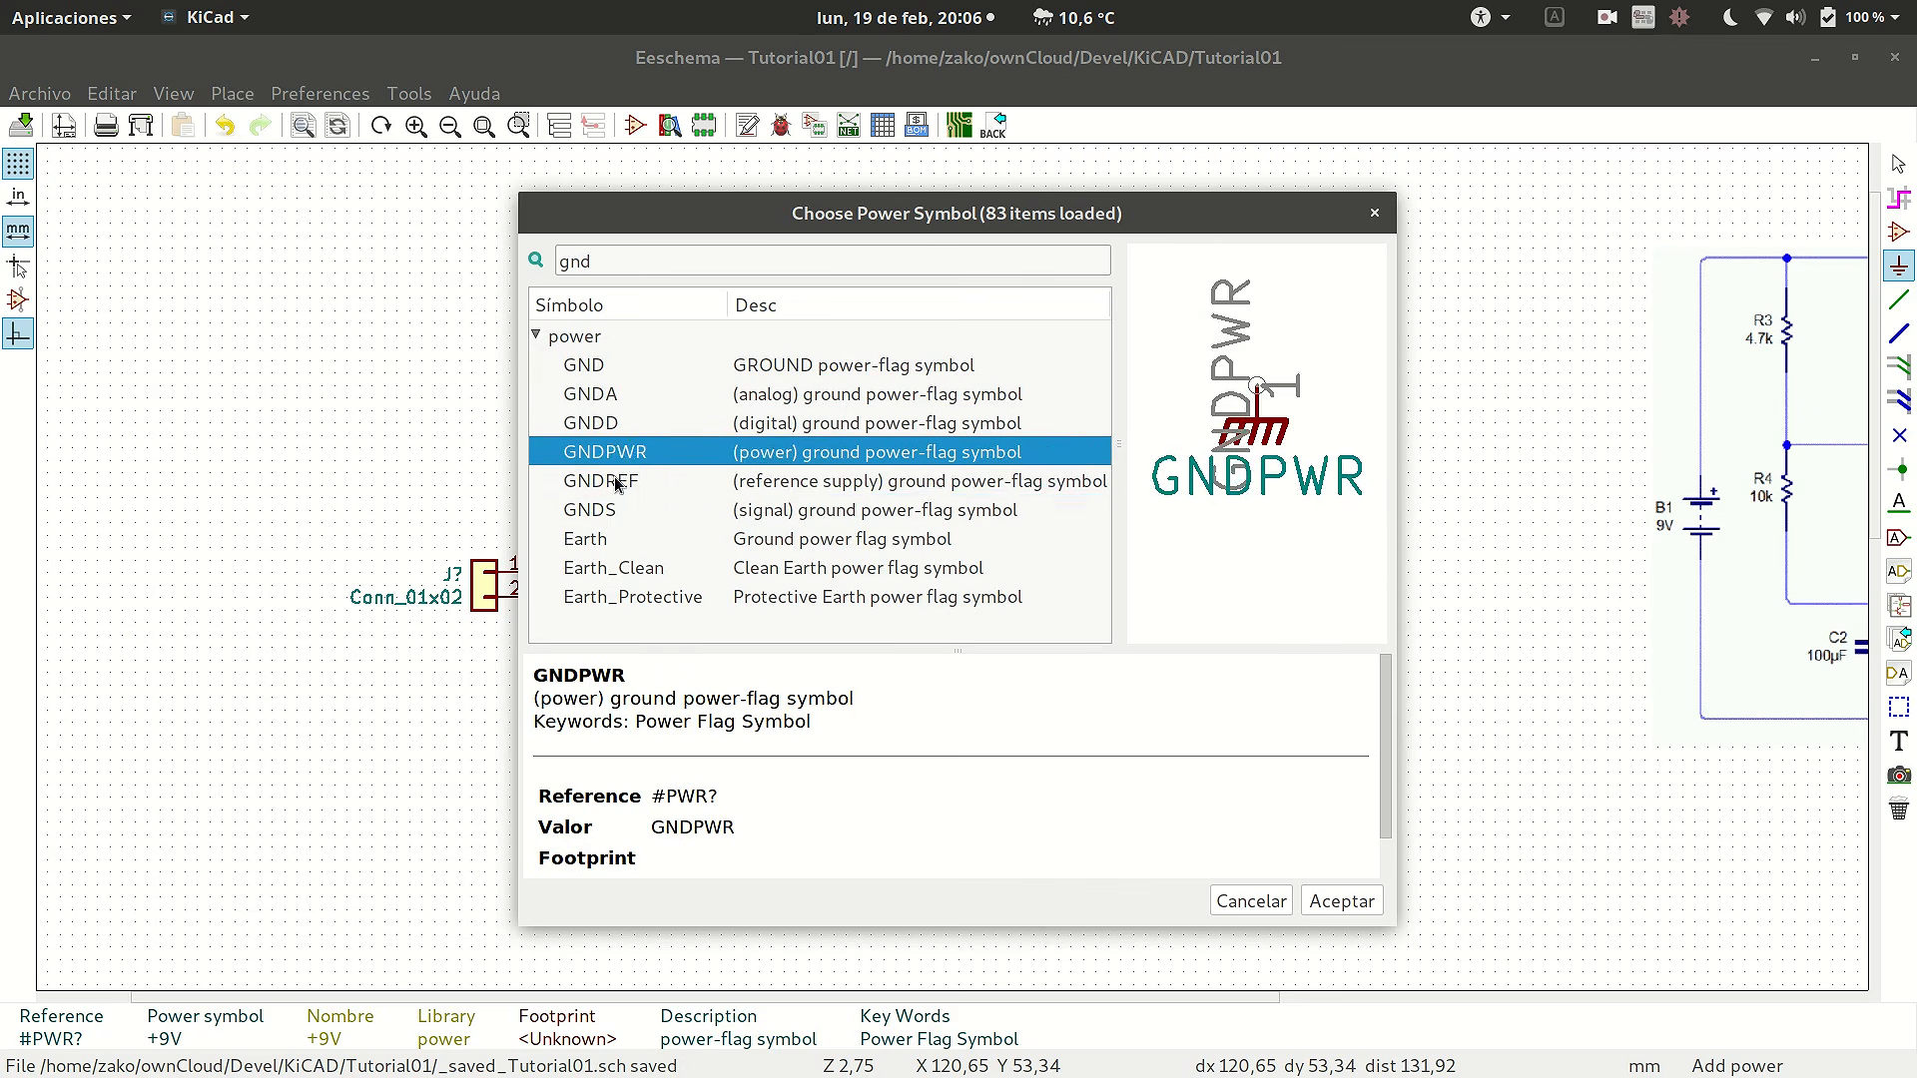
click(616, 484)
click(635, 544)
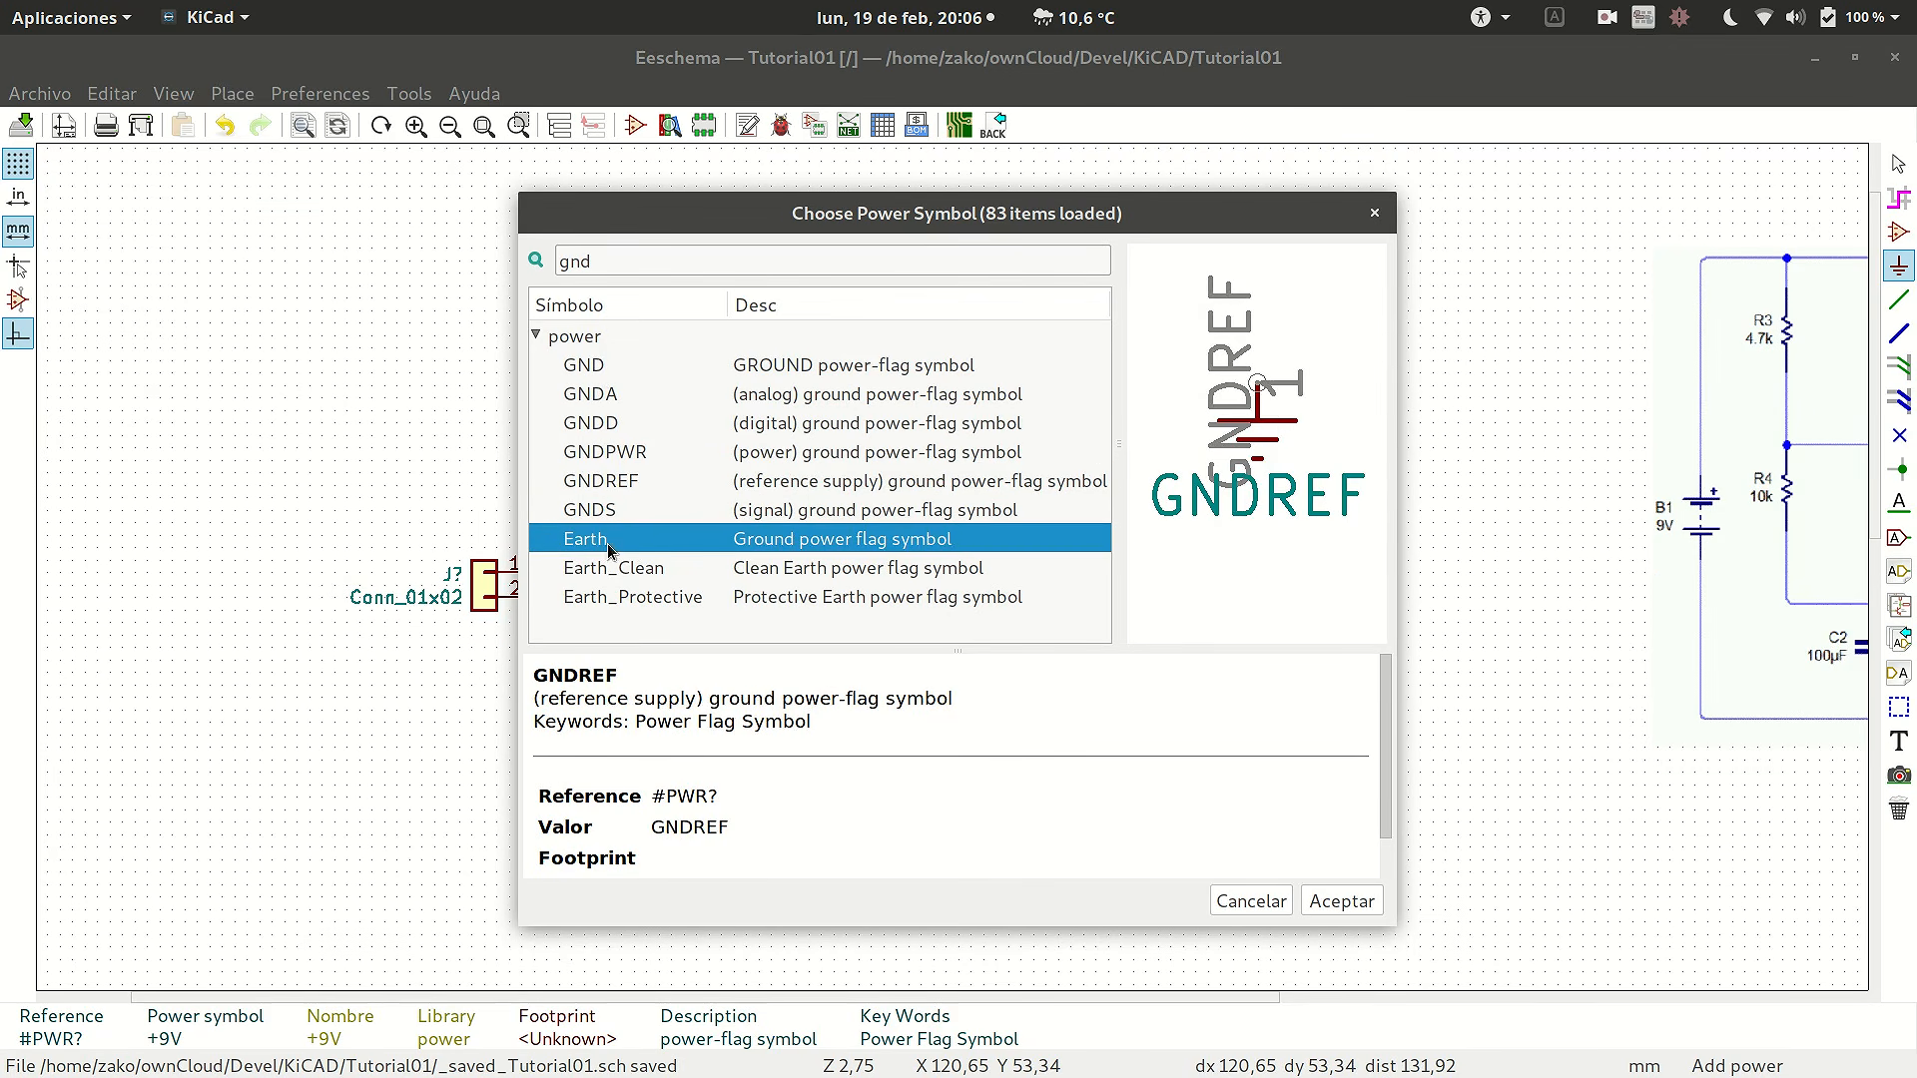
- Choose the GND power symbol, place it just below the connector's pin 2 end and wire it to pin 2
click(598, 365)
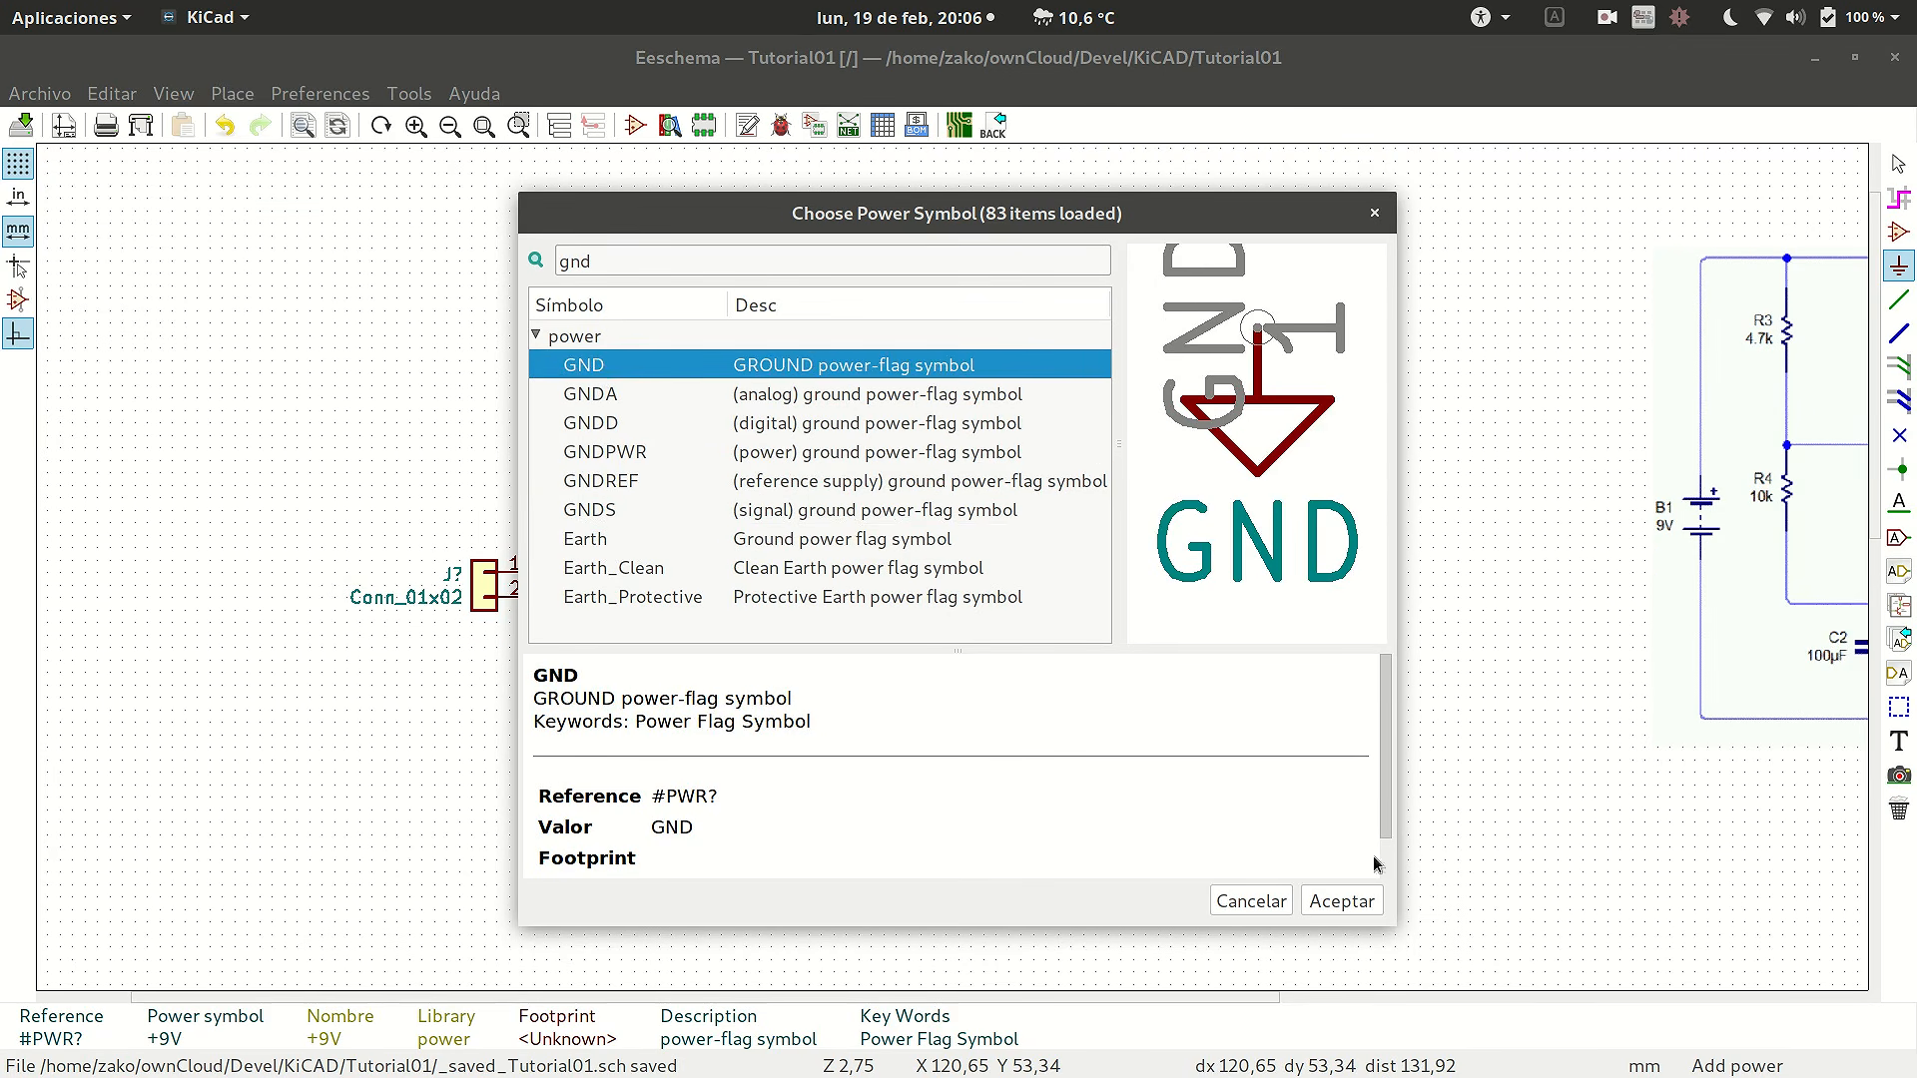
click(1342, 902)
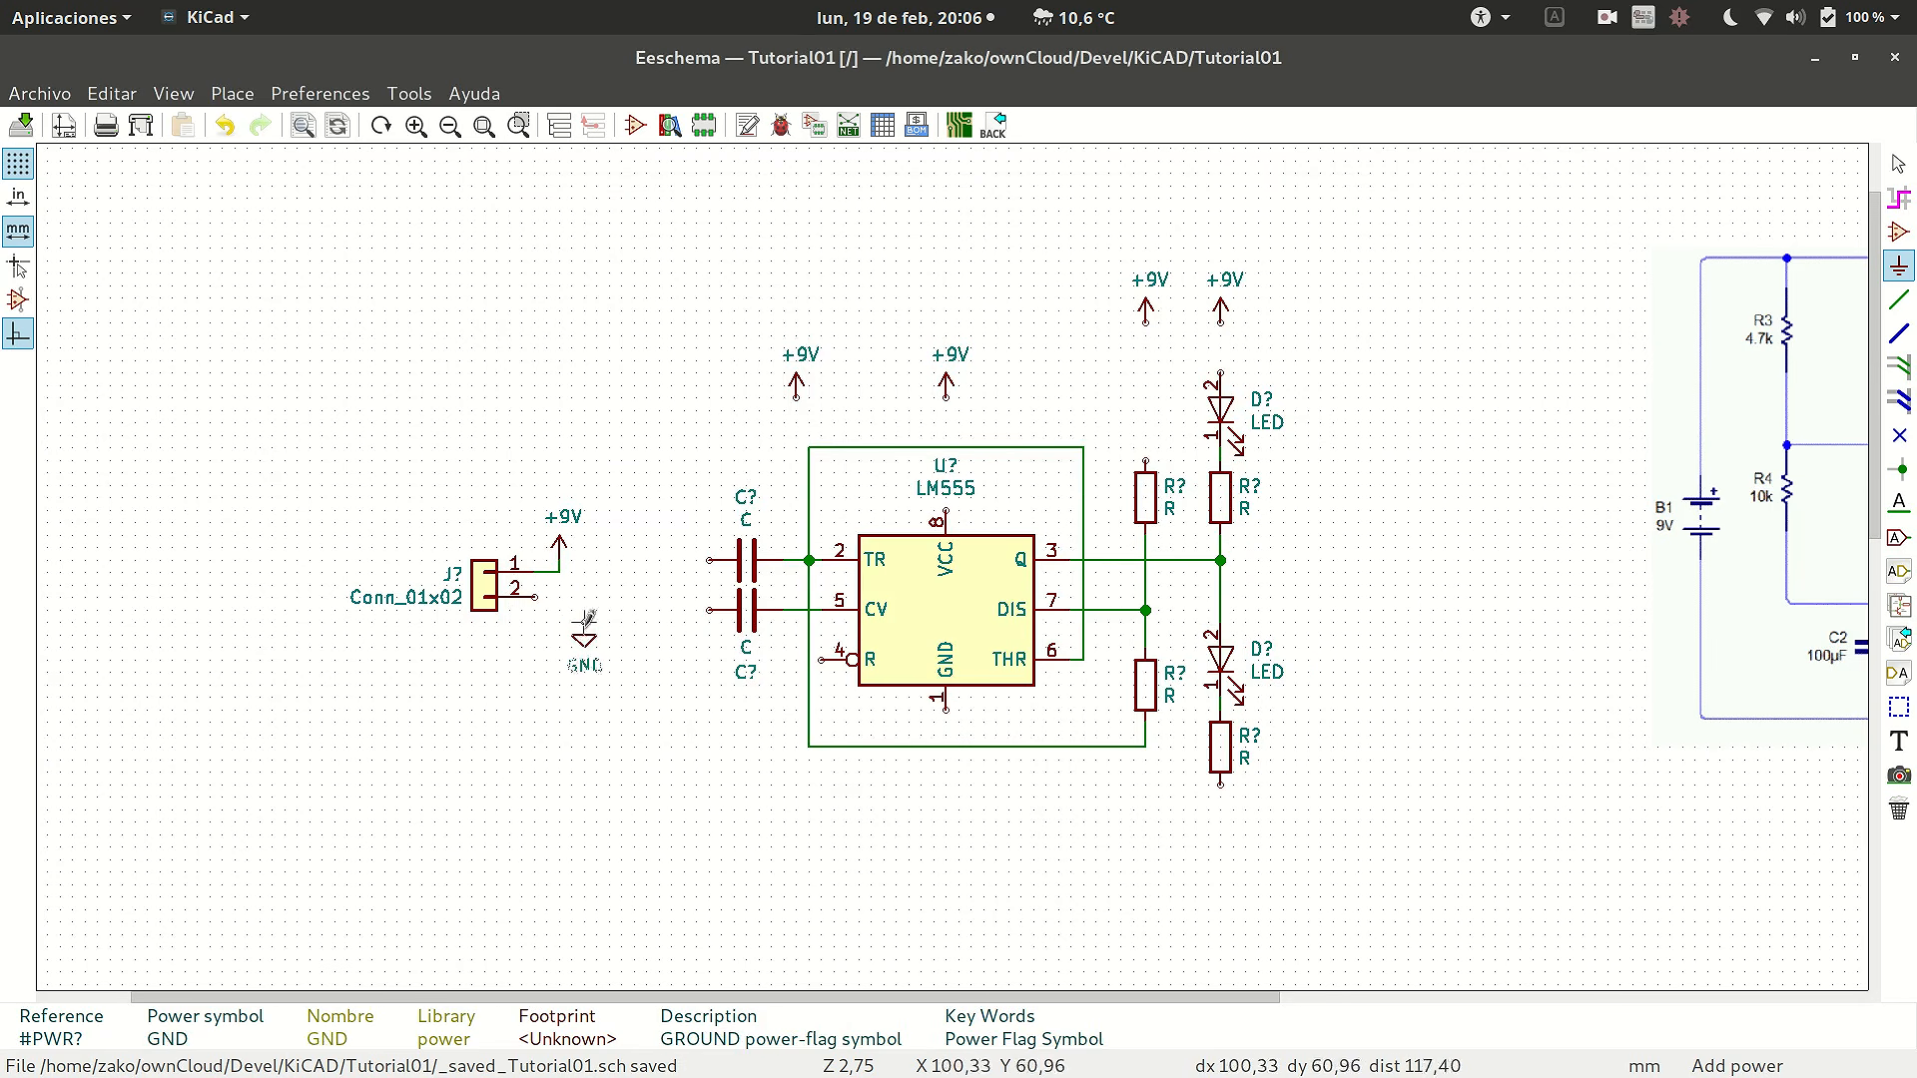
click(564, 602)
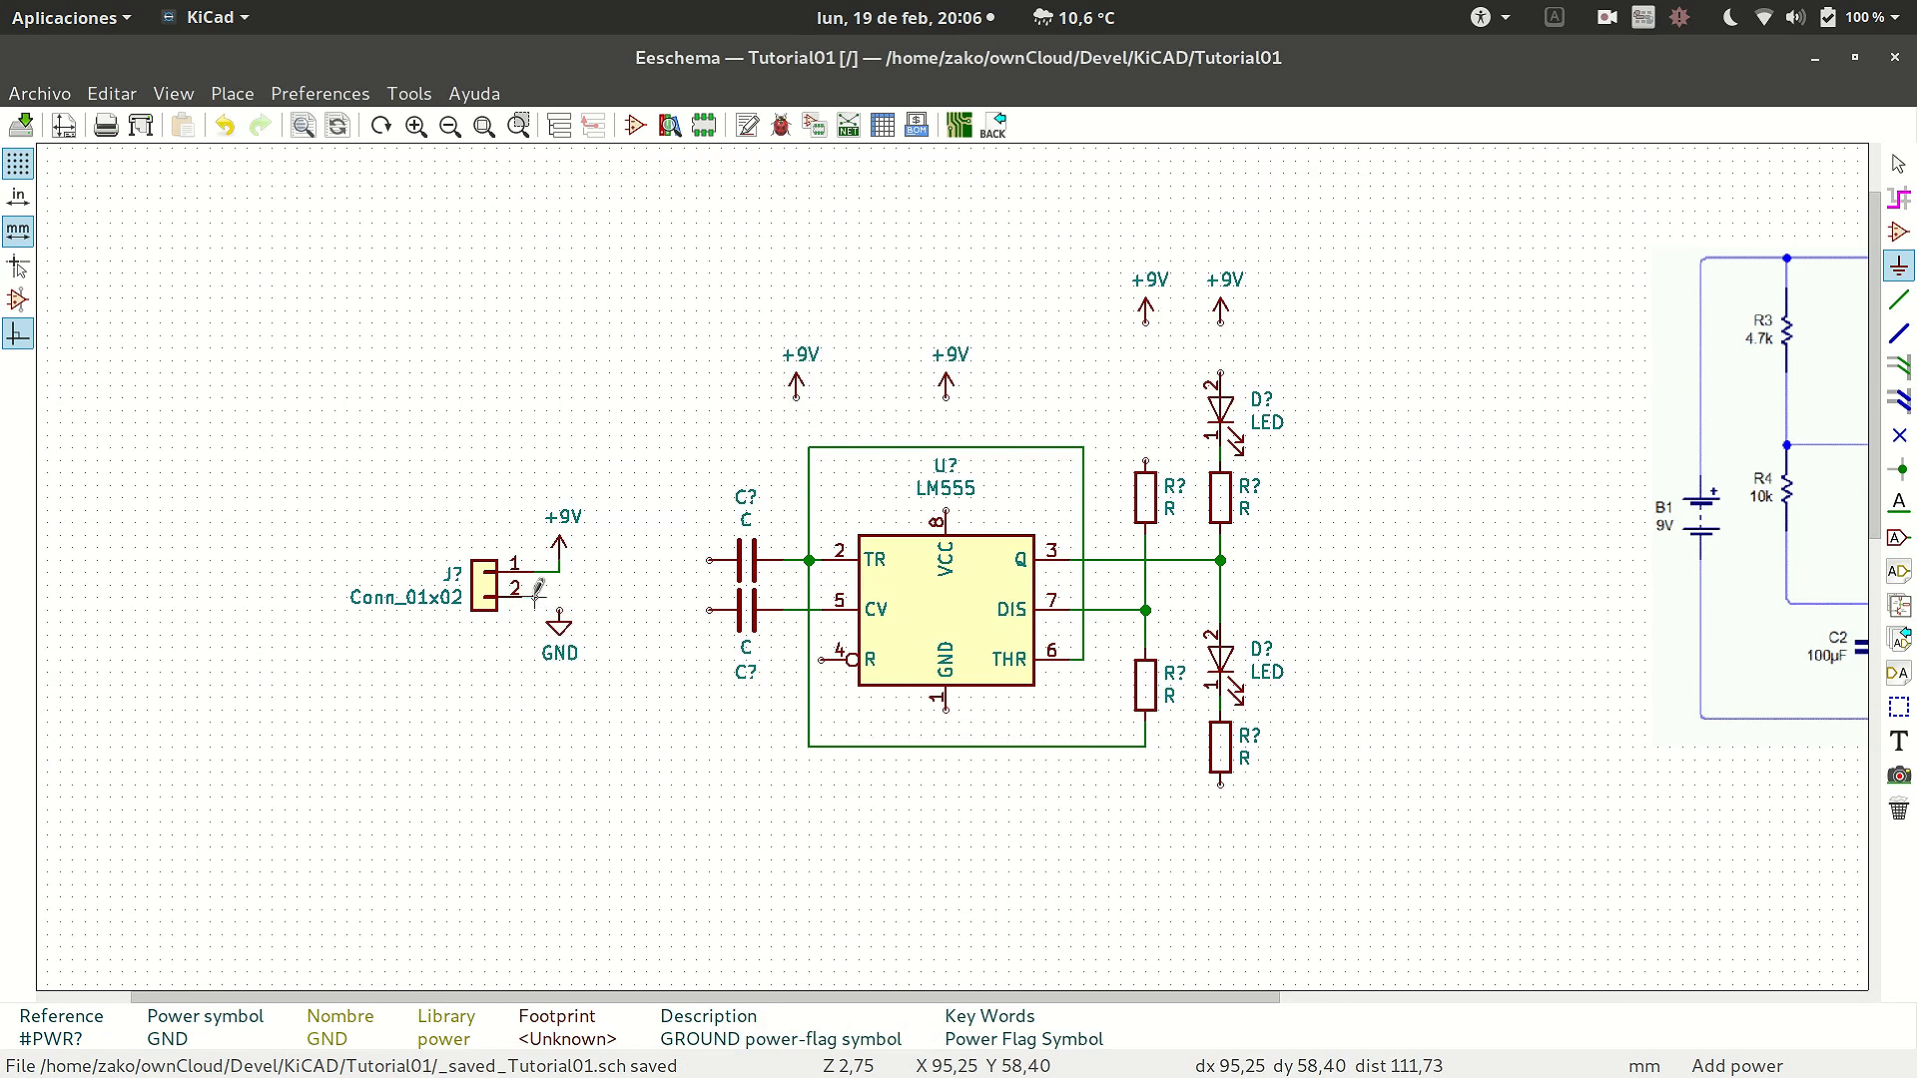
key(w)
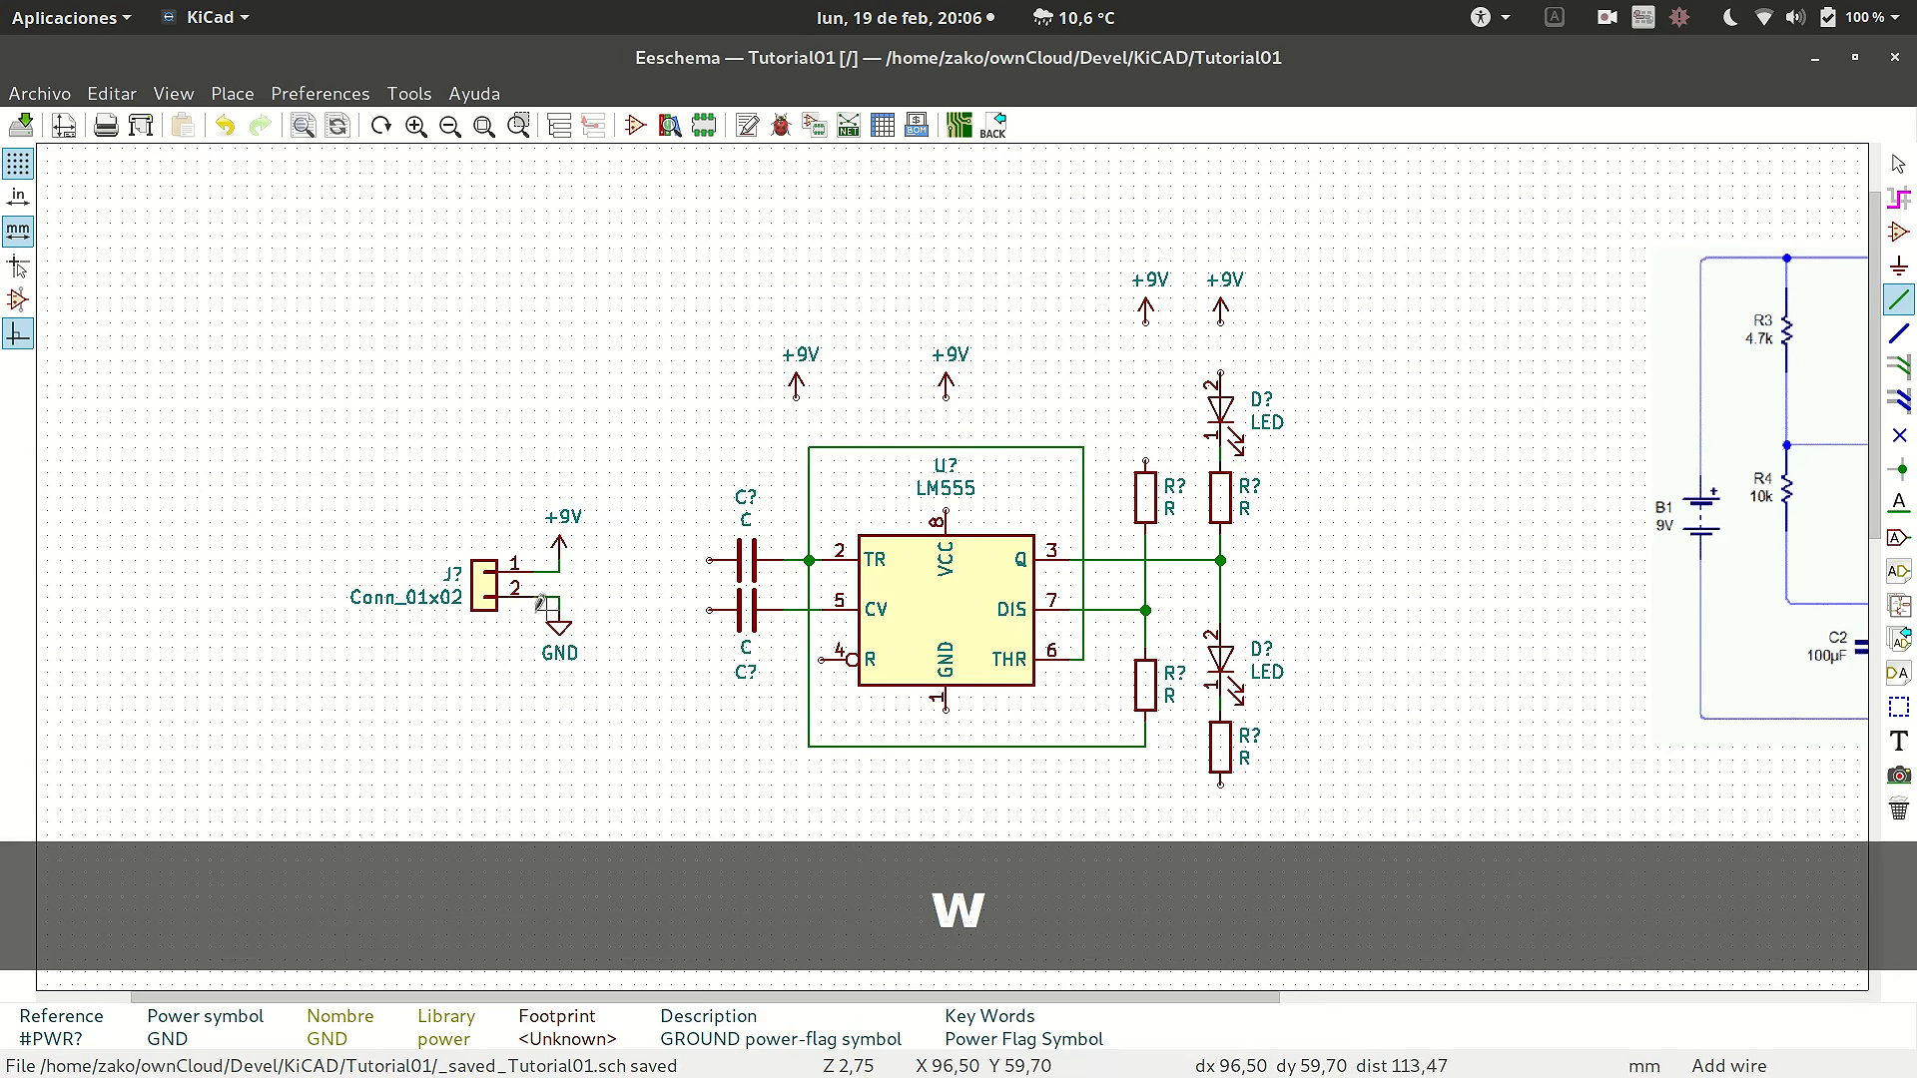
- Copy the GND symbol three times: below the timer's GND pin, below the lower LED's resistor, and below the capacitors' free ends
scroll(522, 589, down, 2)
scroll(502, 523, up, 2)
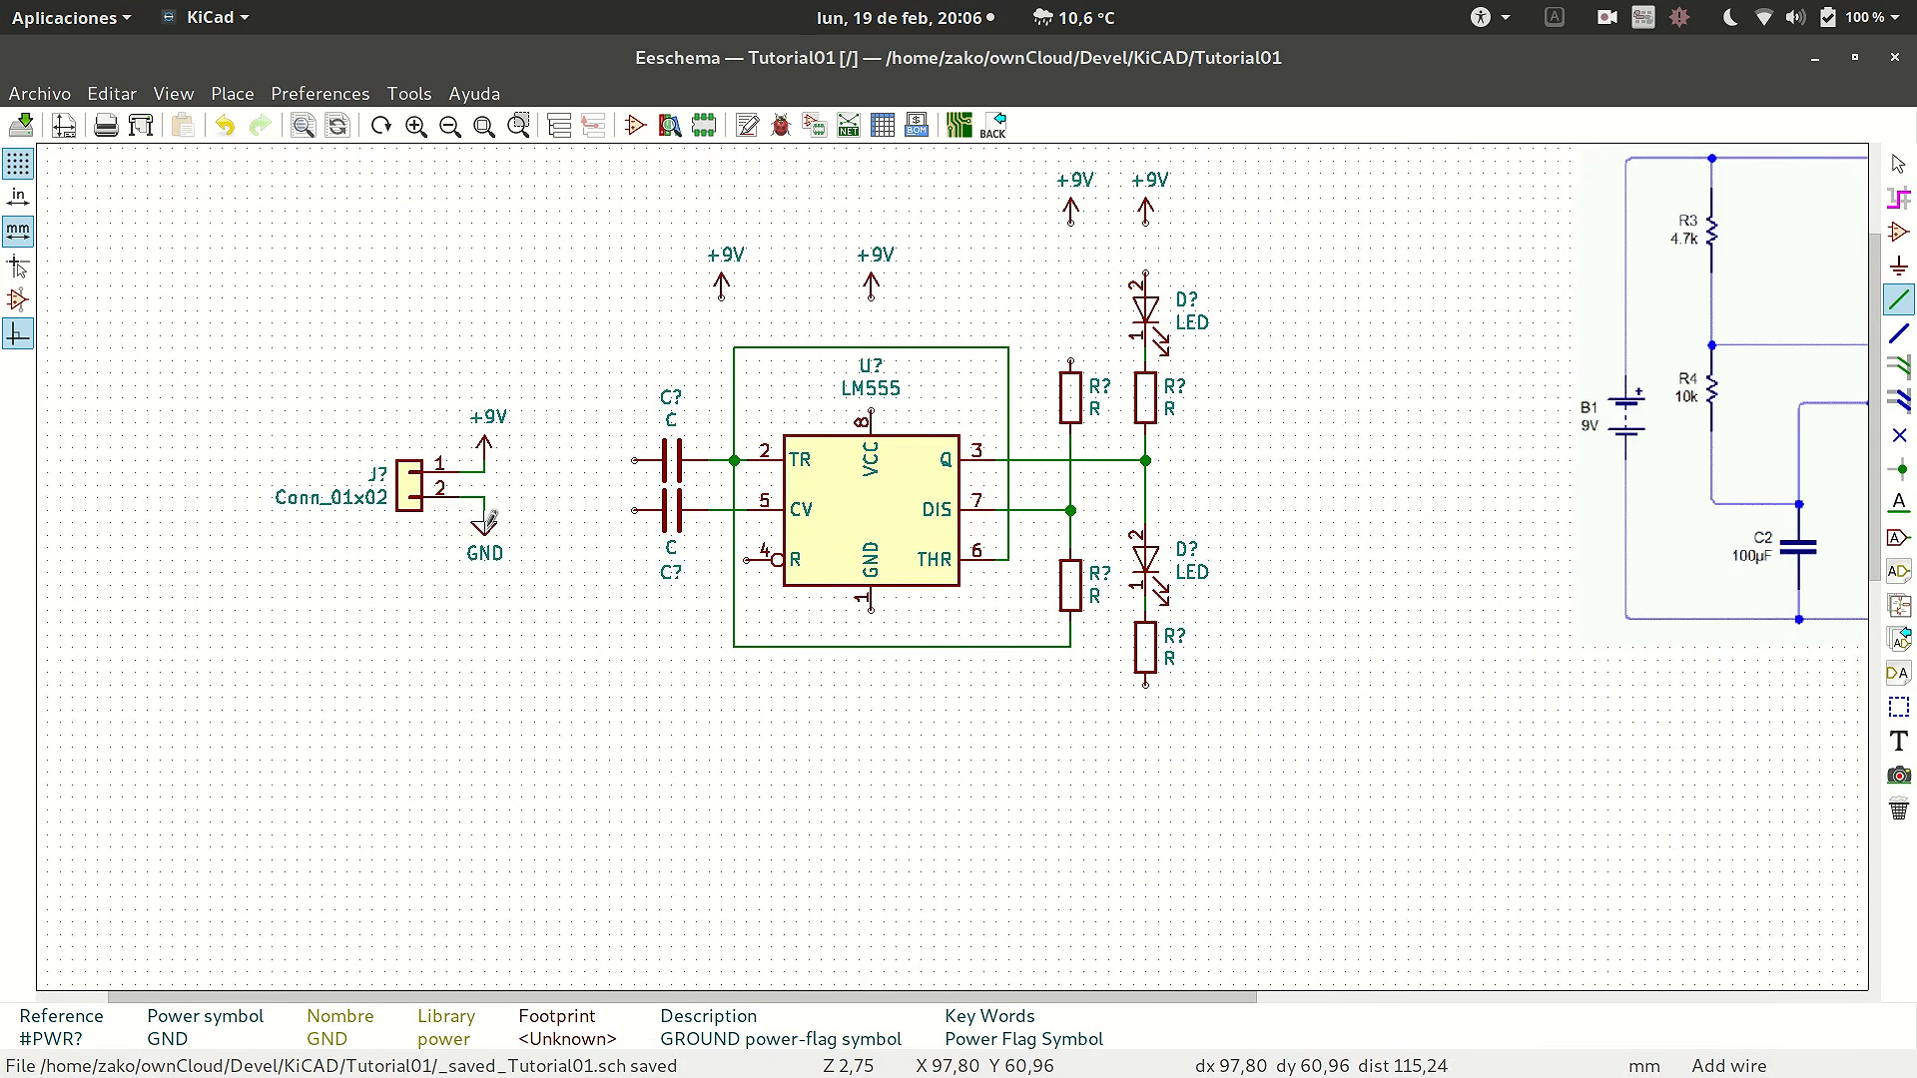
key(c)
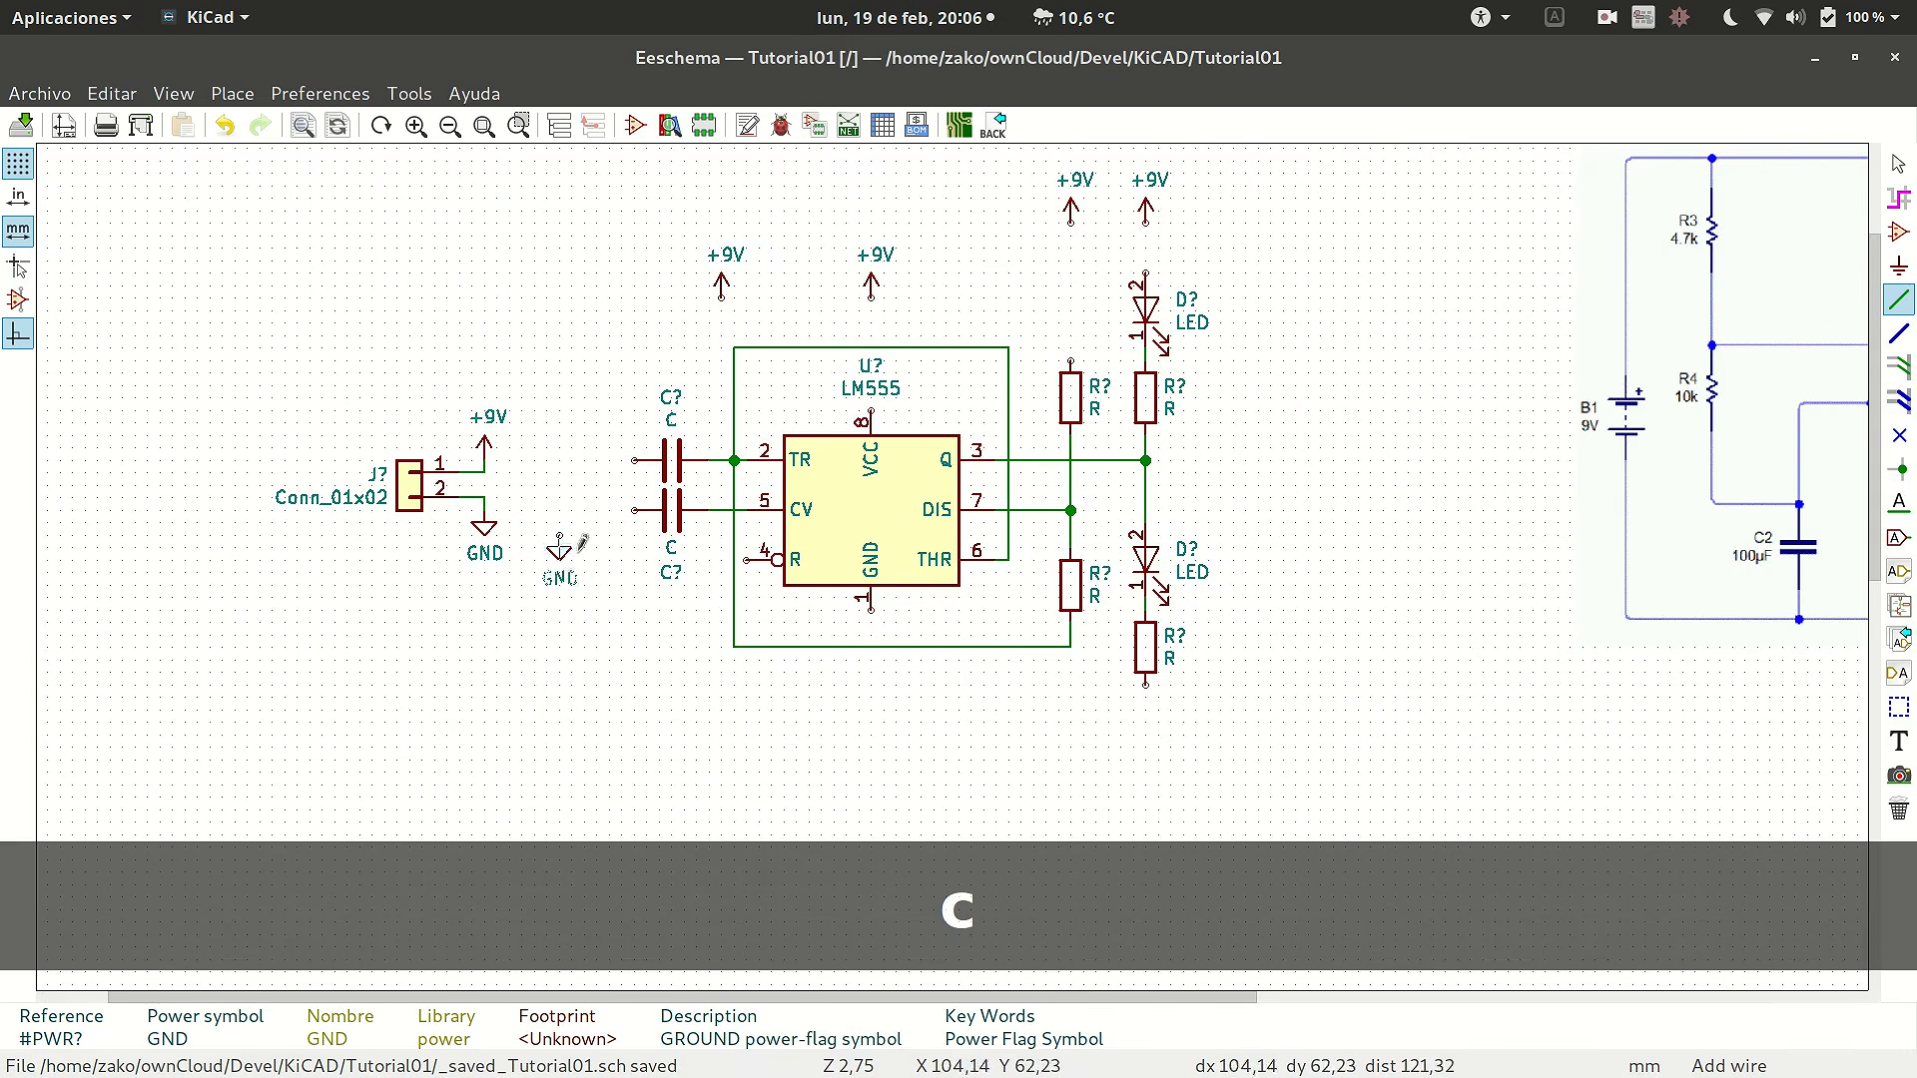
click(872, 697)
key(c)
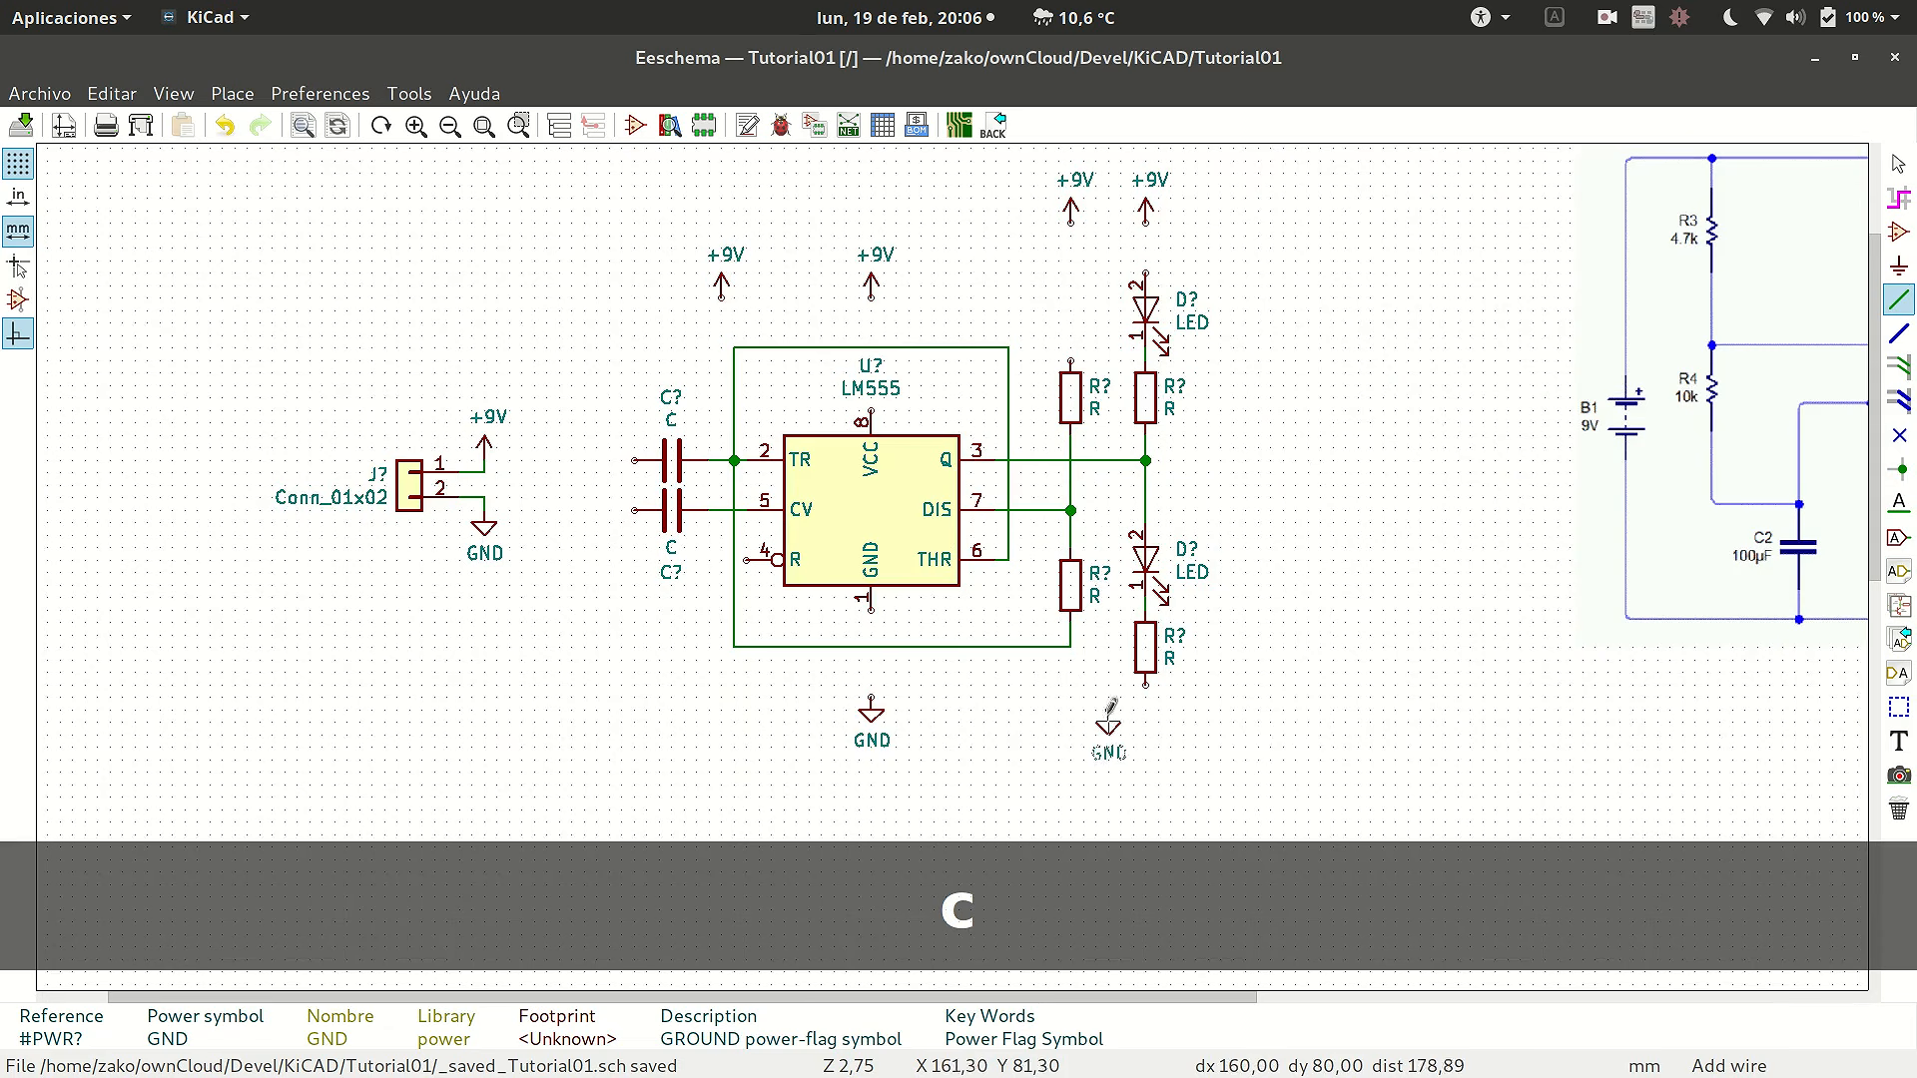
click(1149, 699)
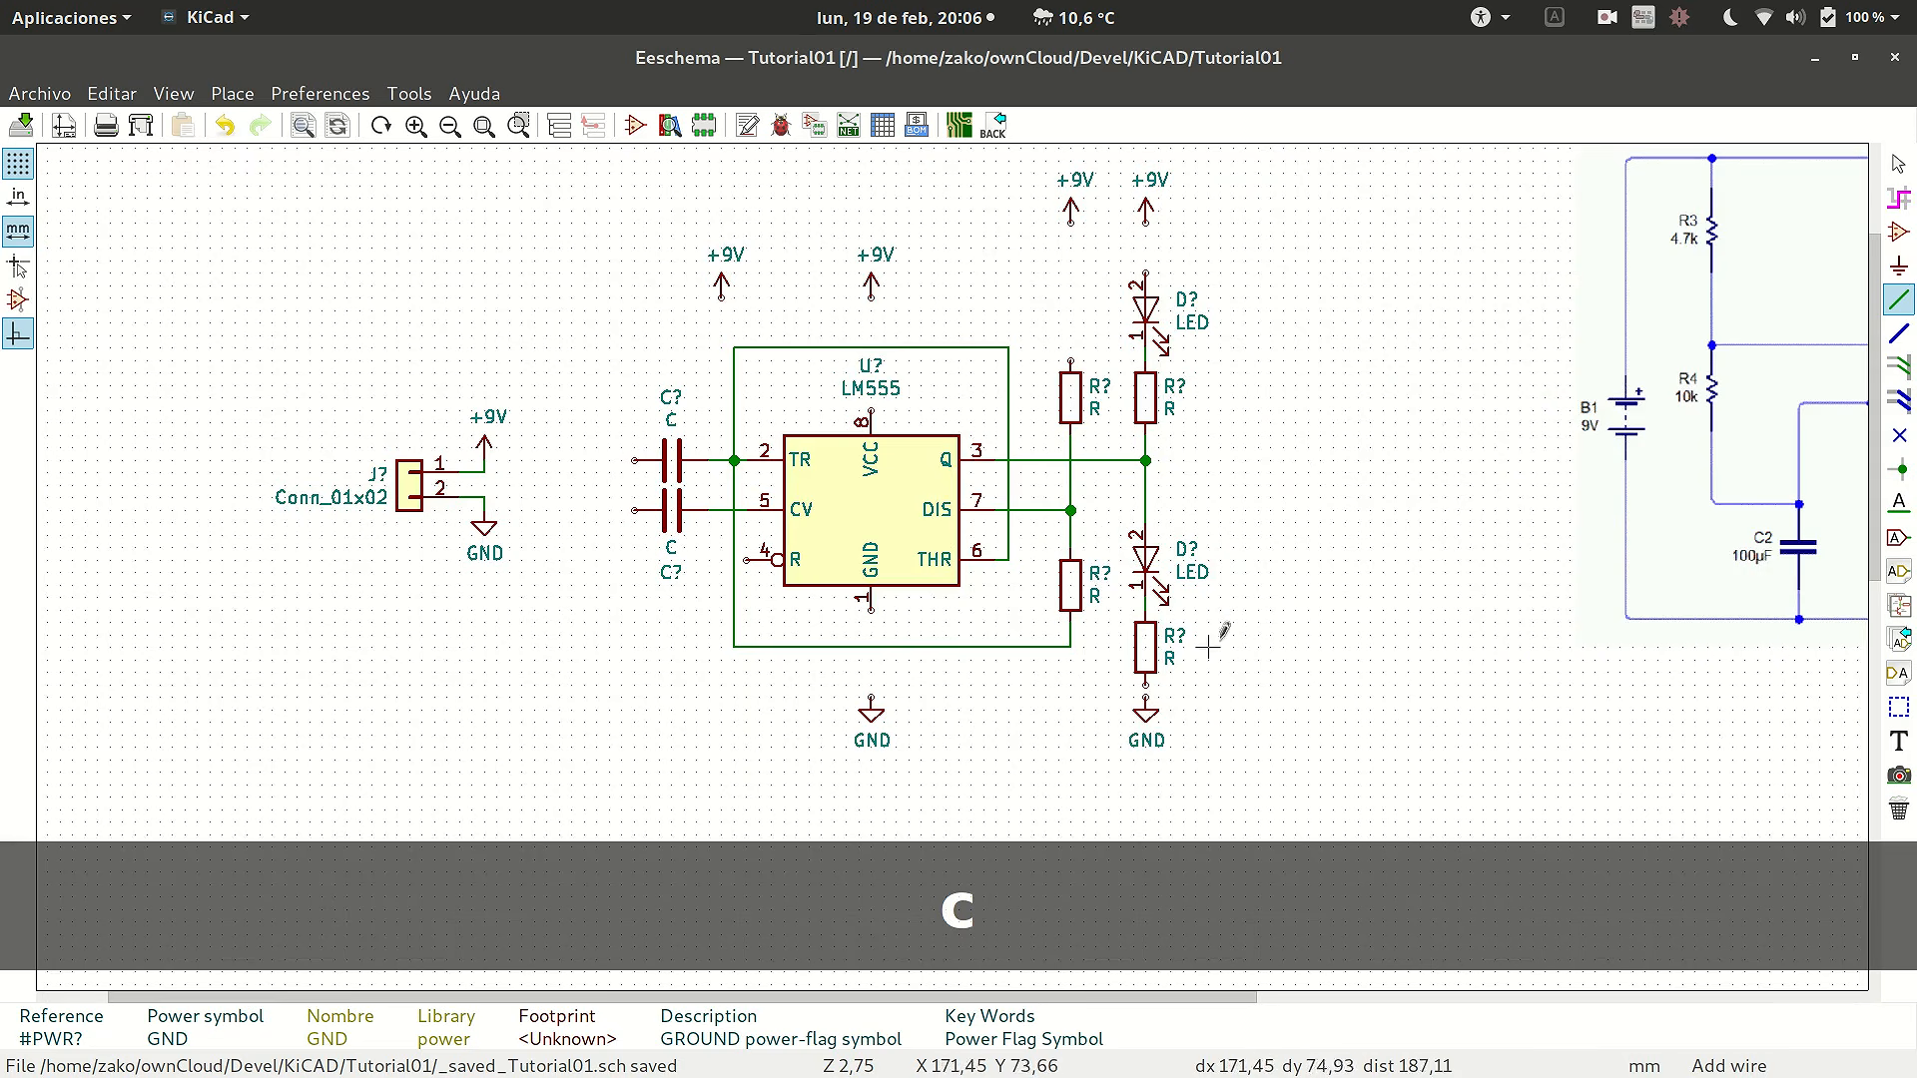
scroll(1128, 601, down, 1)
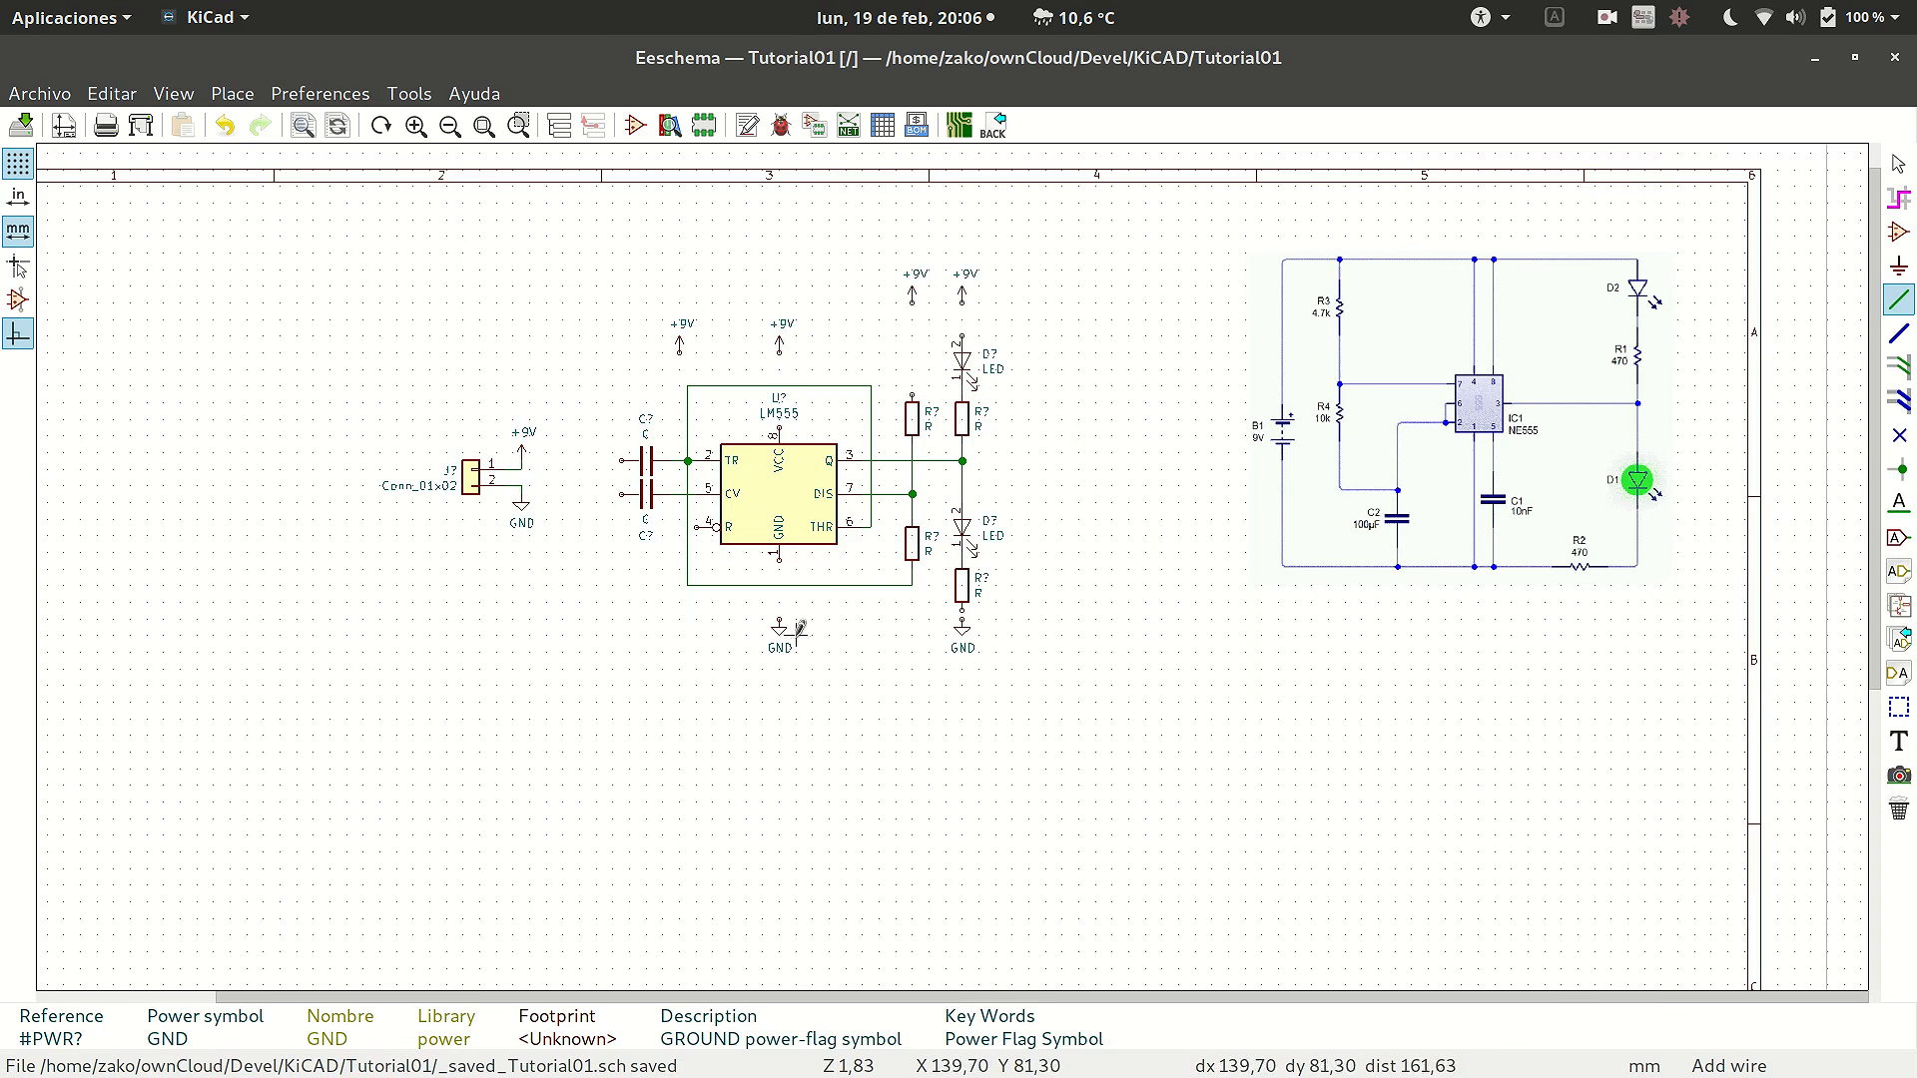
key(c)
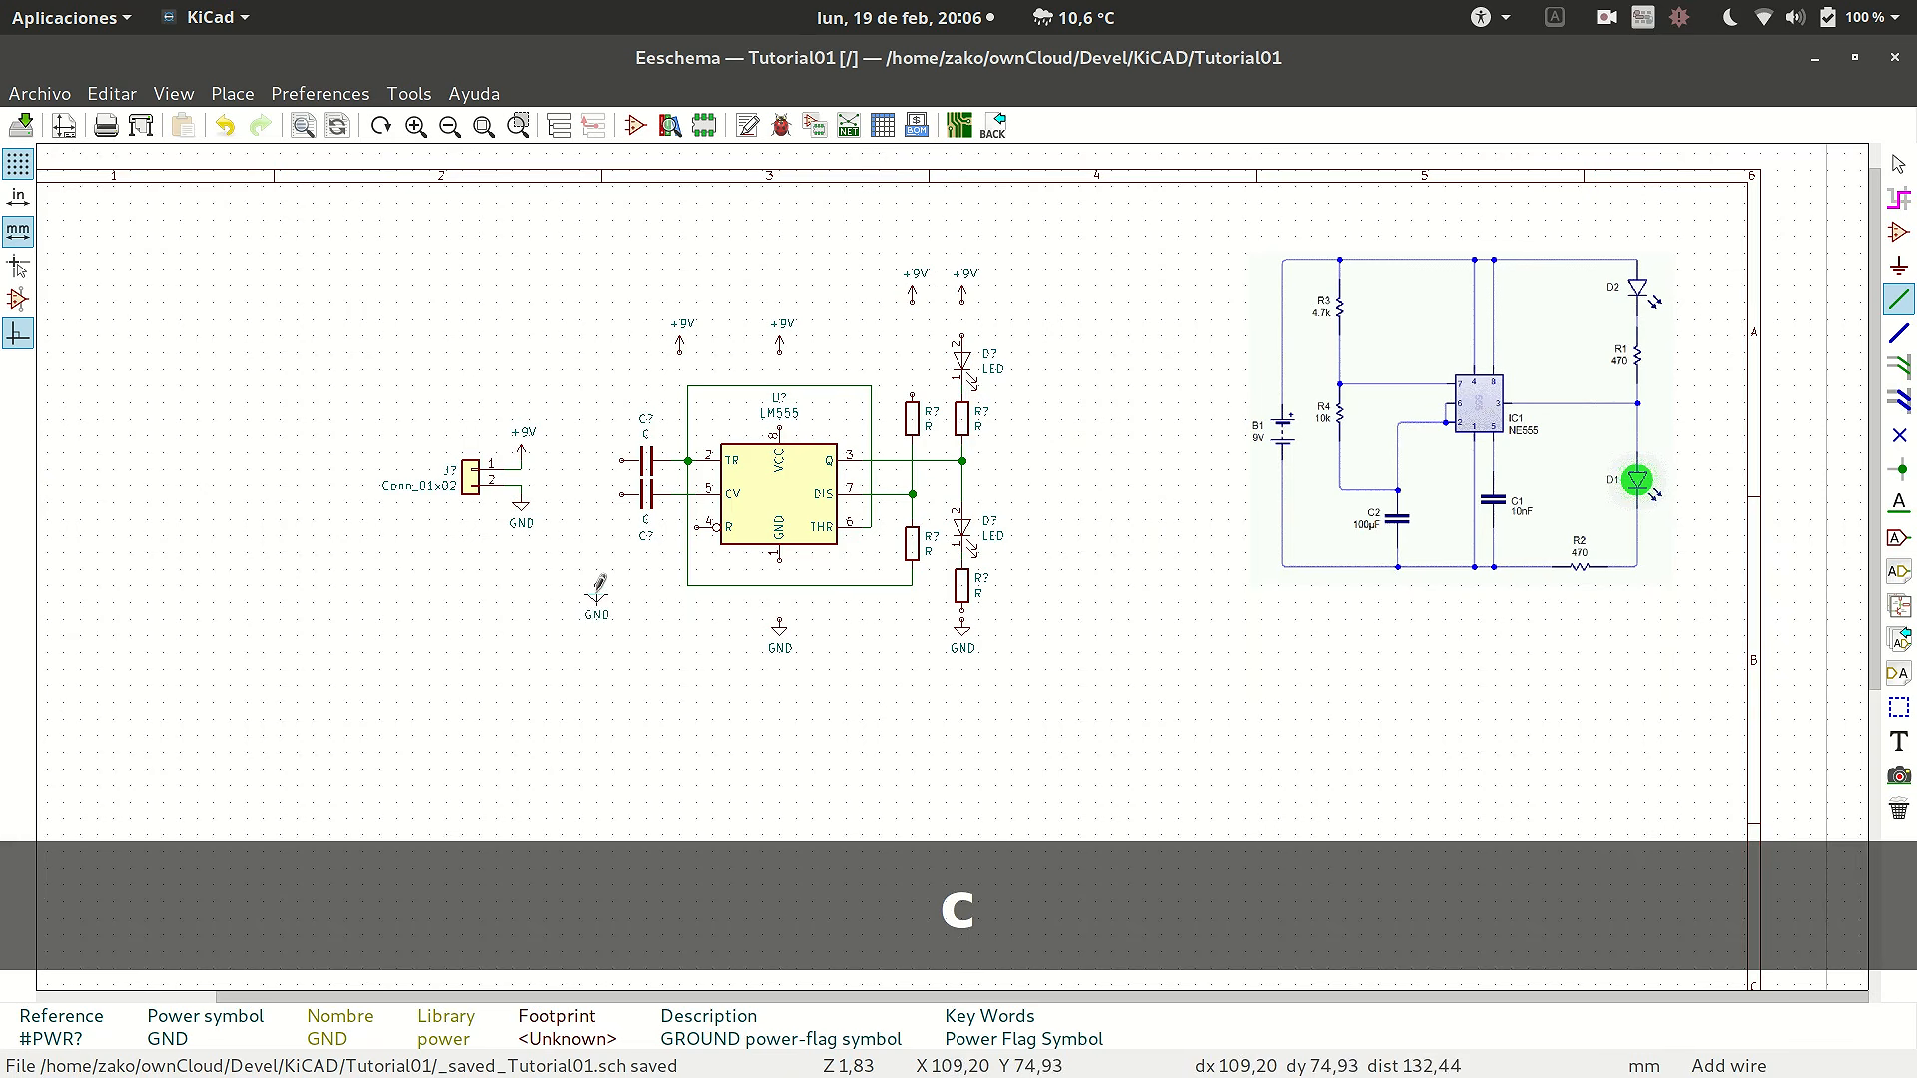
click(594, 610)
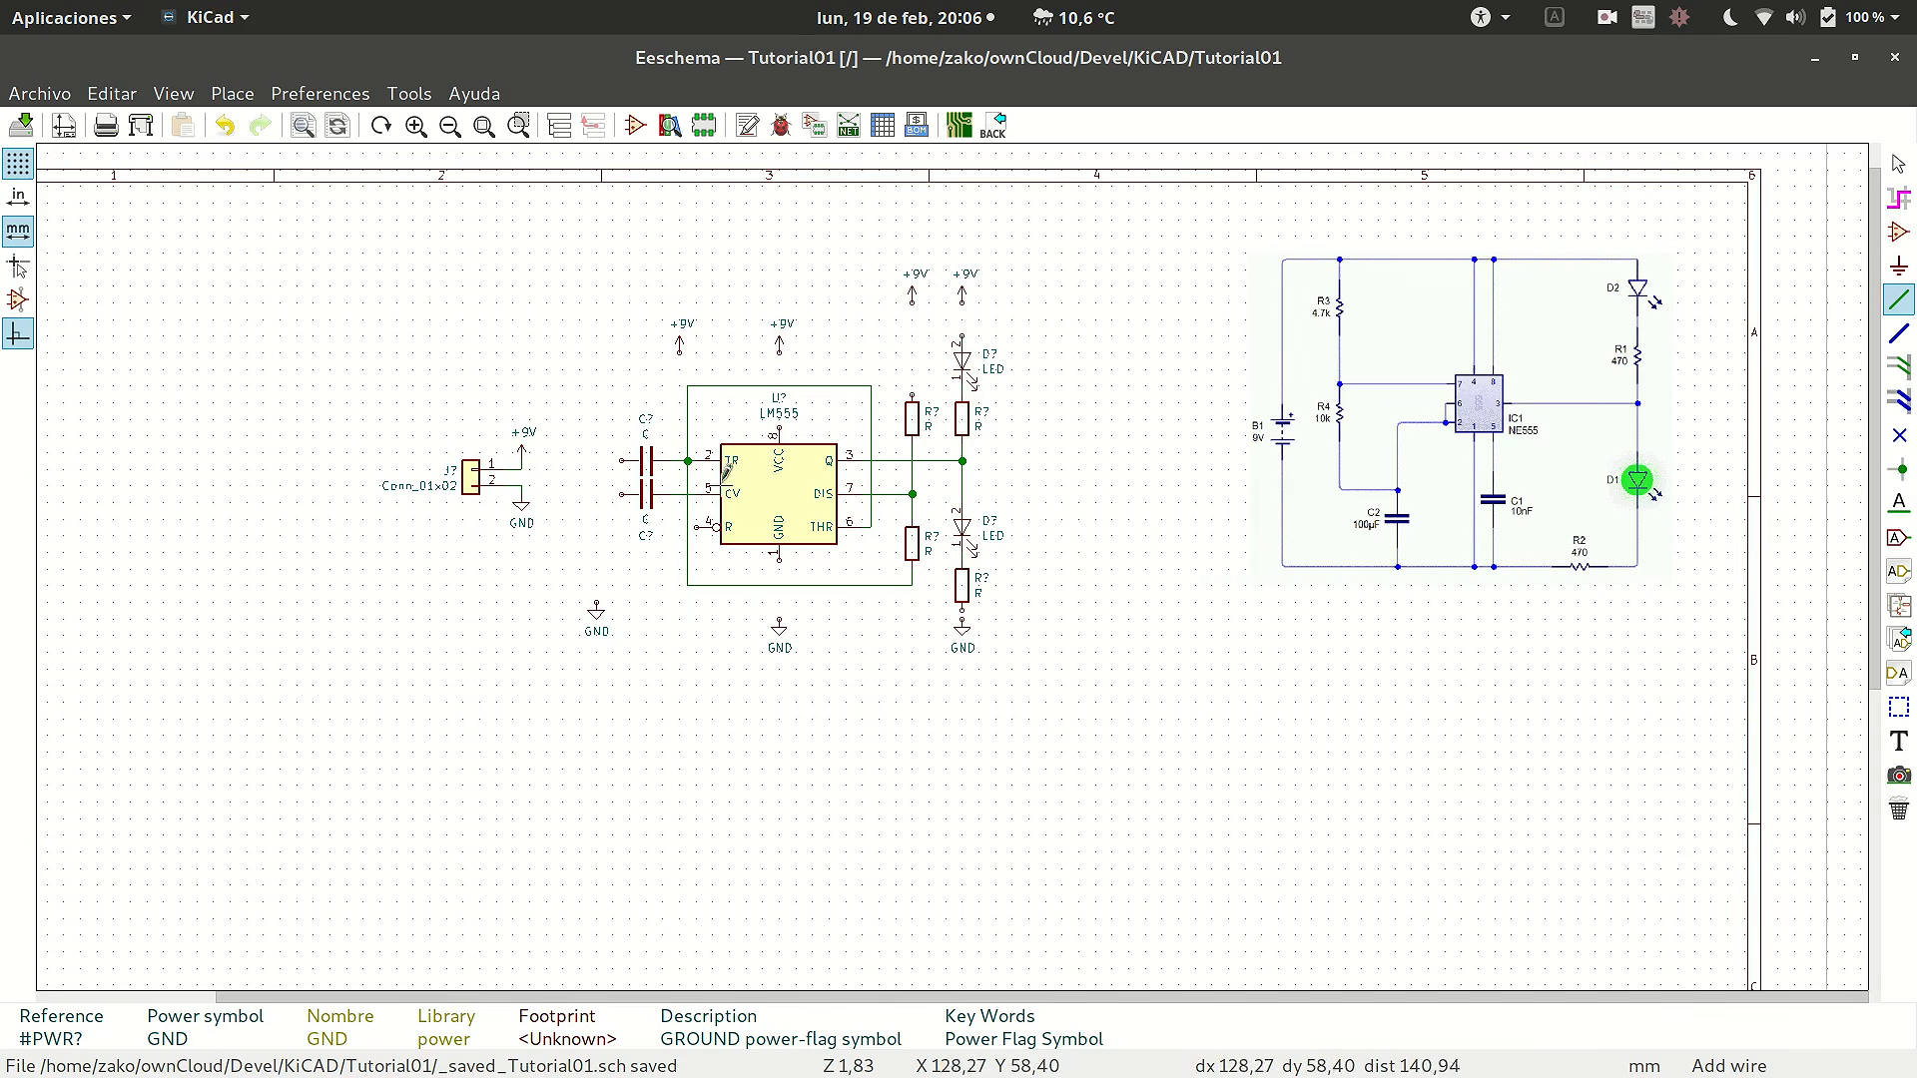
- Wire the +9V symbols to the timer's VCC pin, the resistor above pin 7's junction and the upper LED
scroll(711, 476, up, 1)
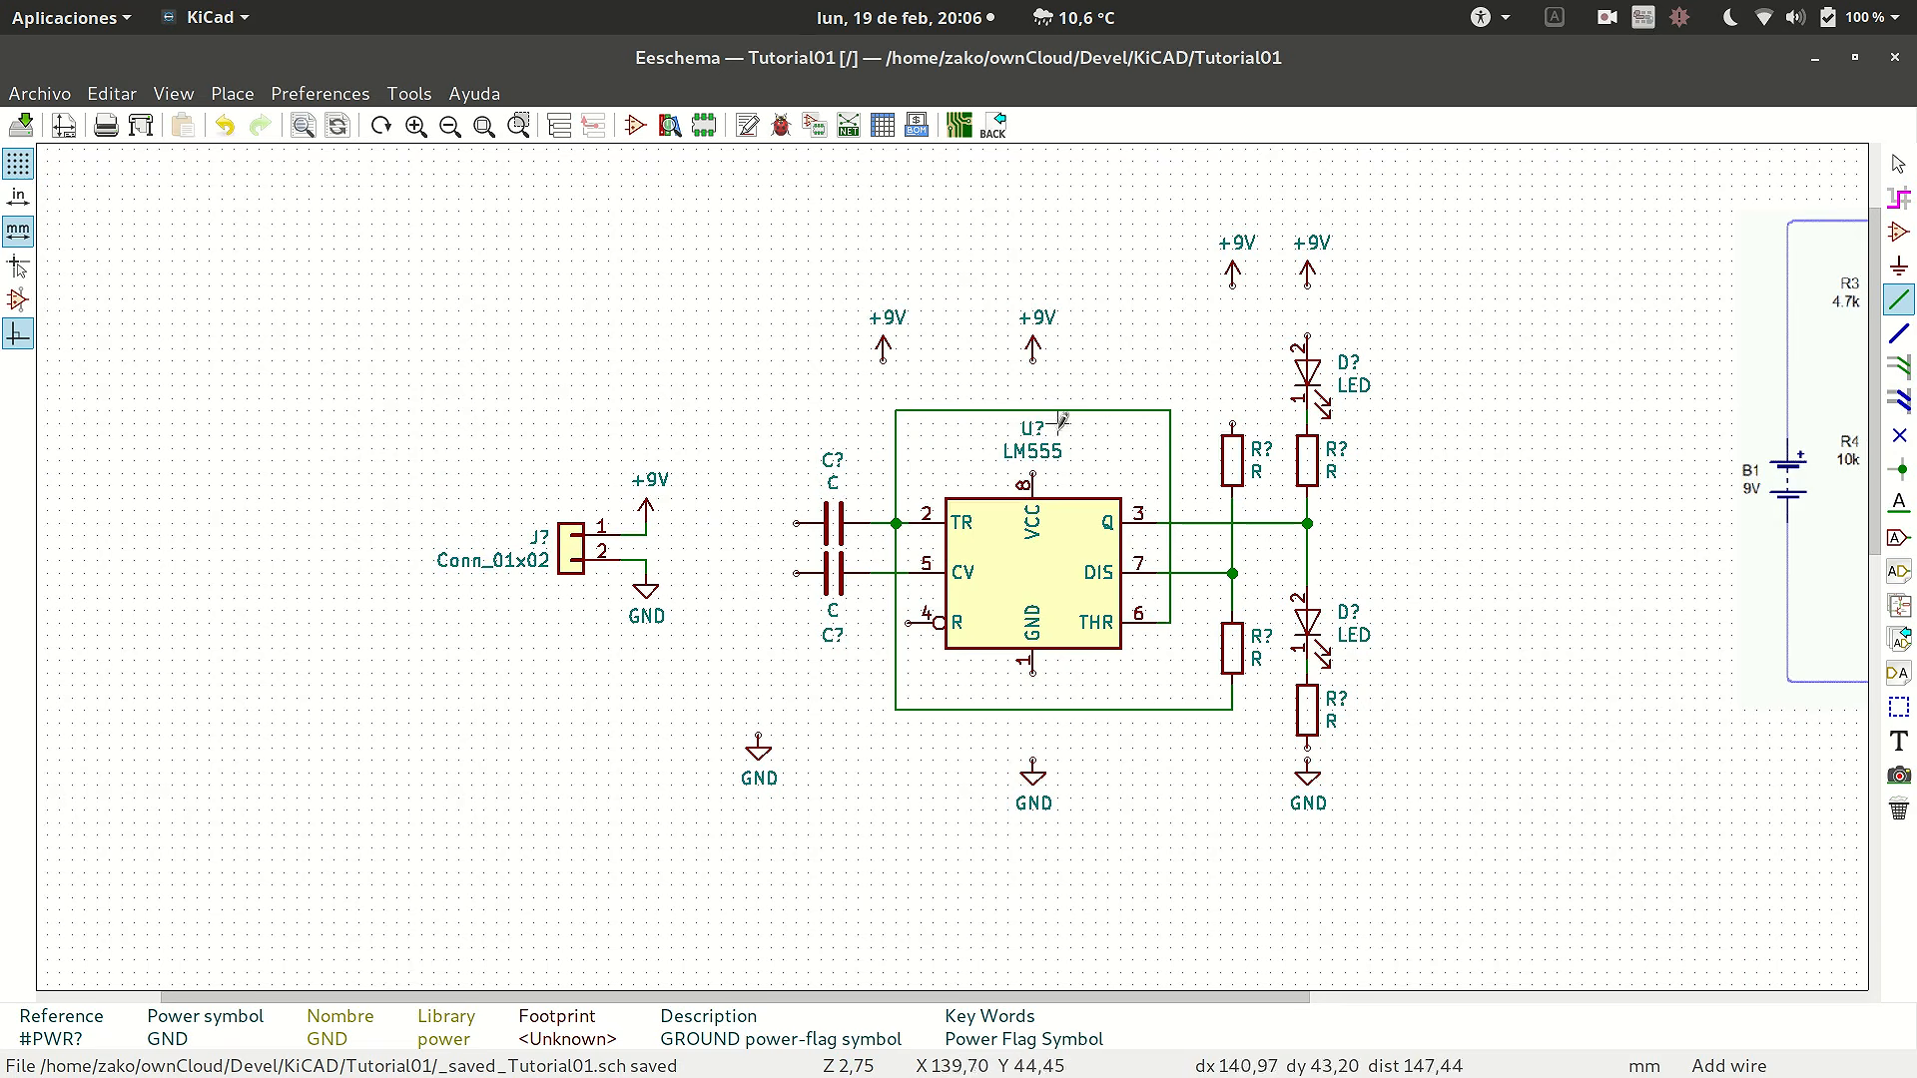
key(w)
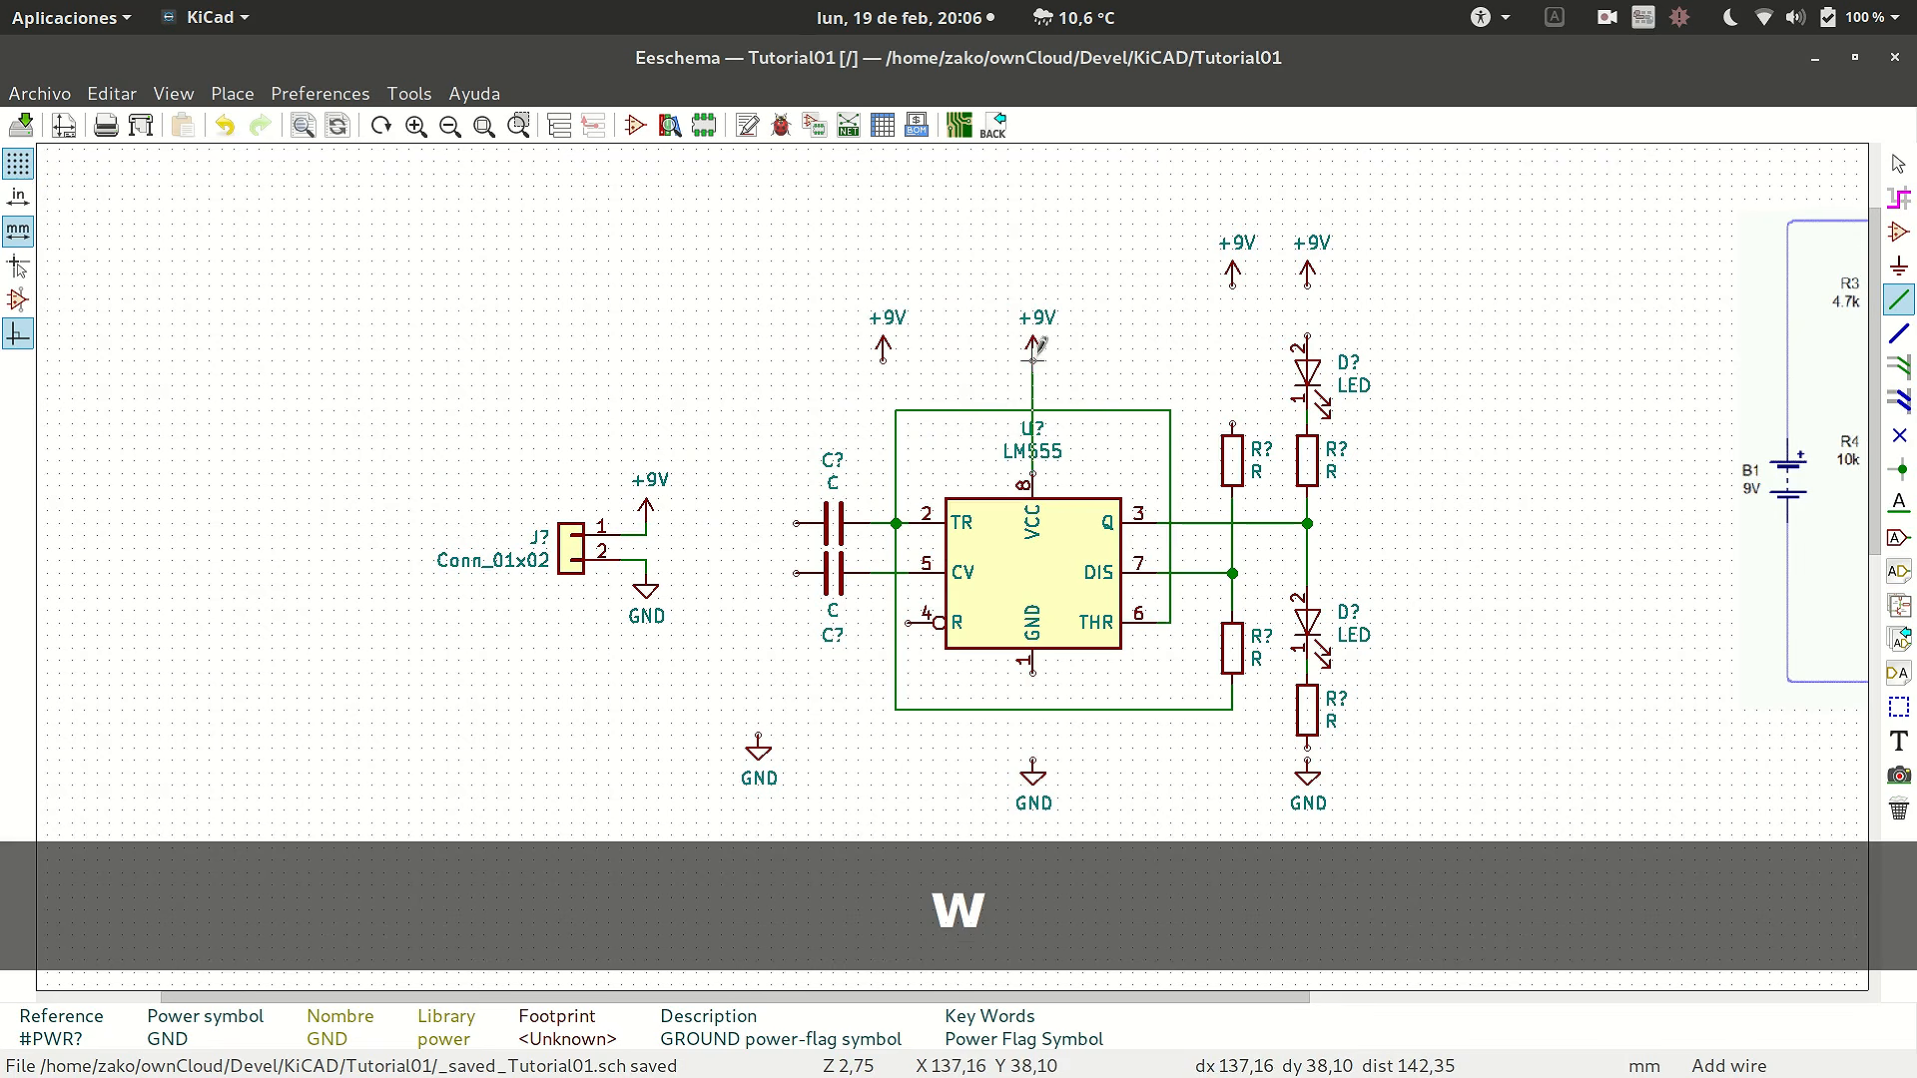
click(1036, 349)
key(w)
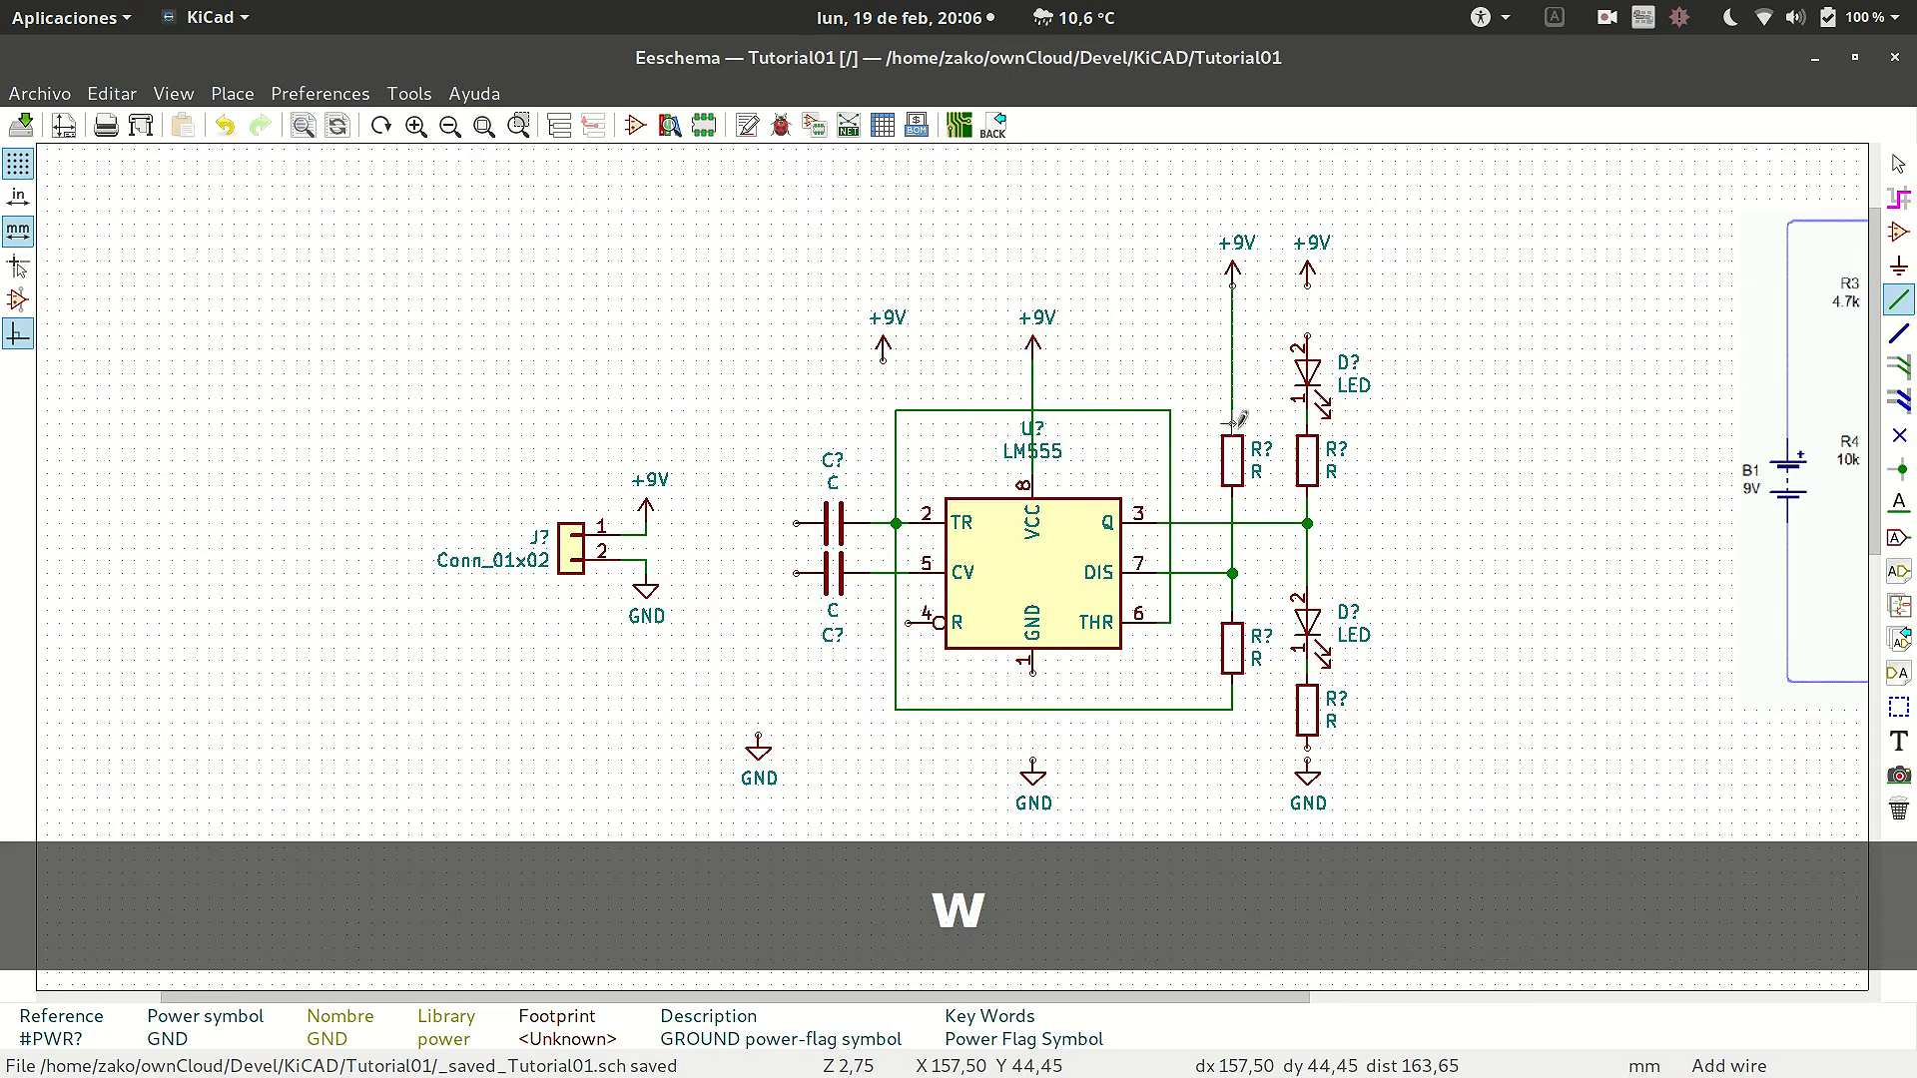
click(1233, 431)
key(w)
click(1308, 336)
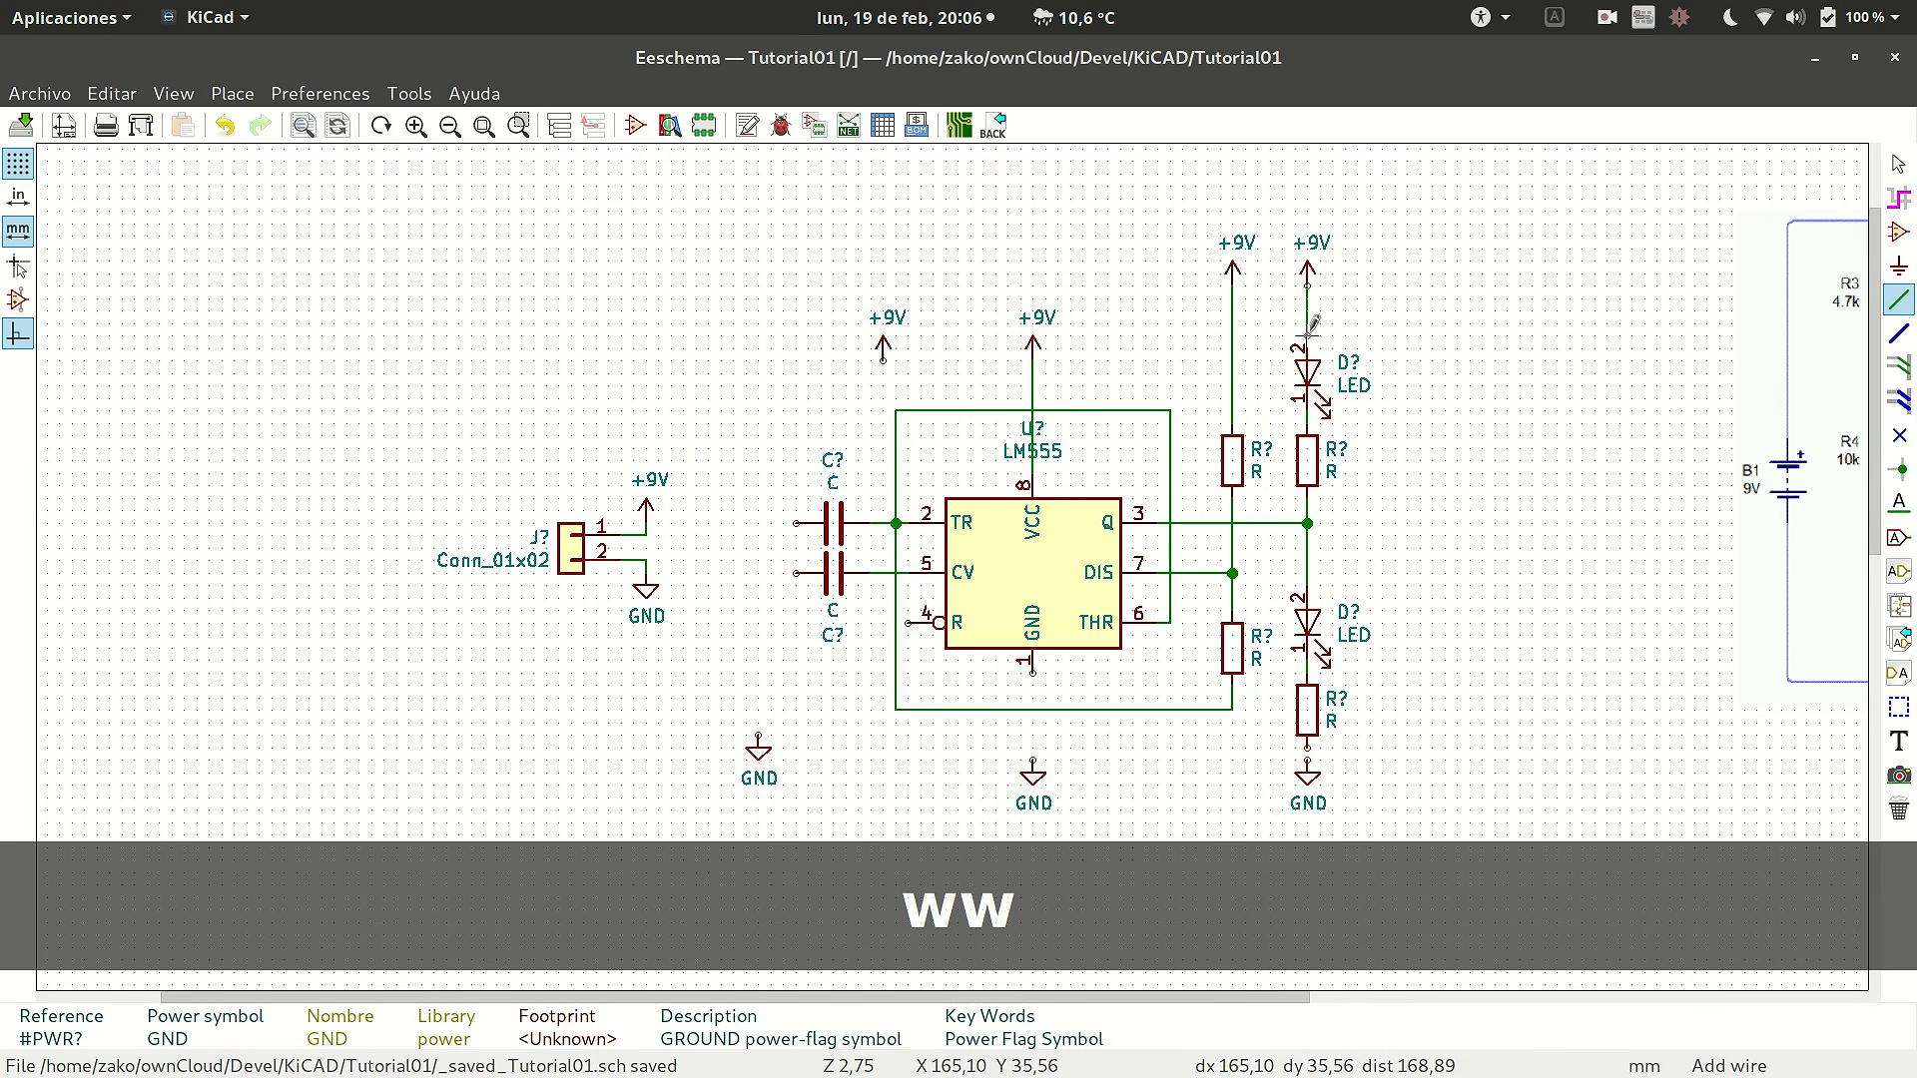
- Wire the lower LED's resistor and the timer's GND pin 1 to the GND symbols beneath them
key(w)
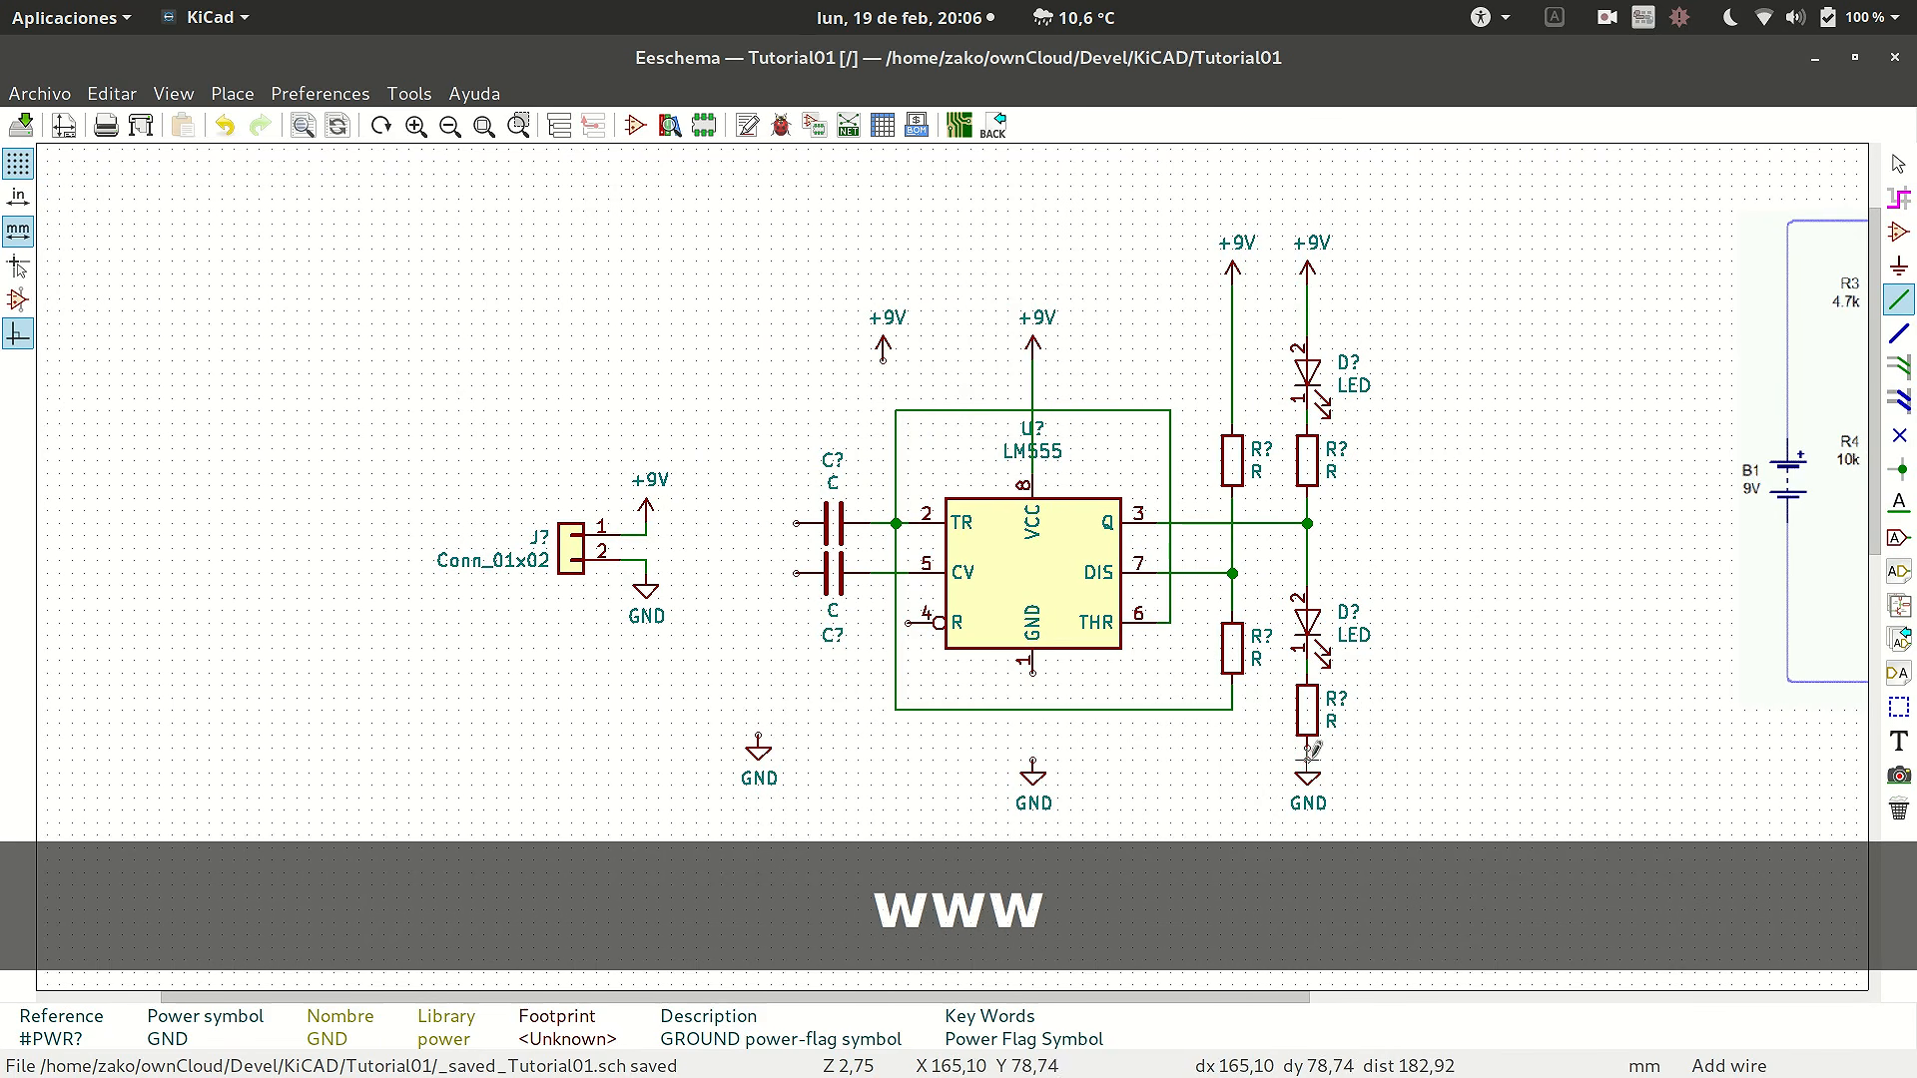
key(w)
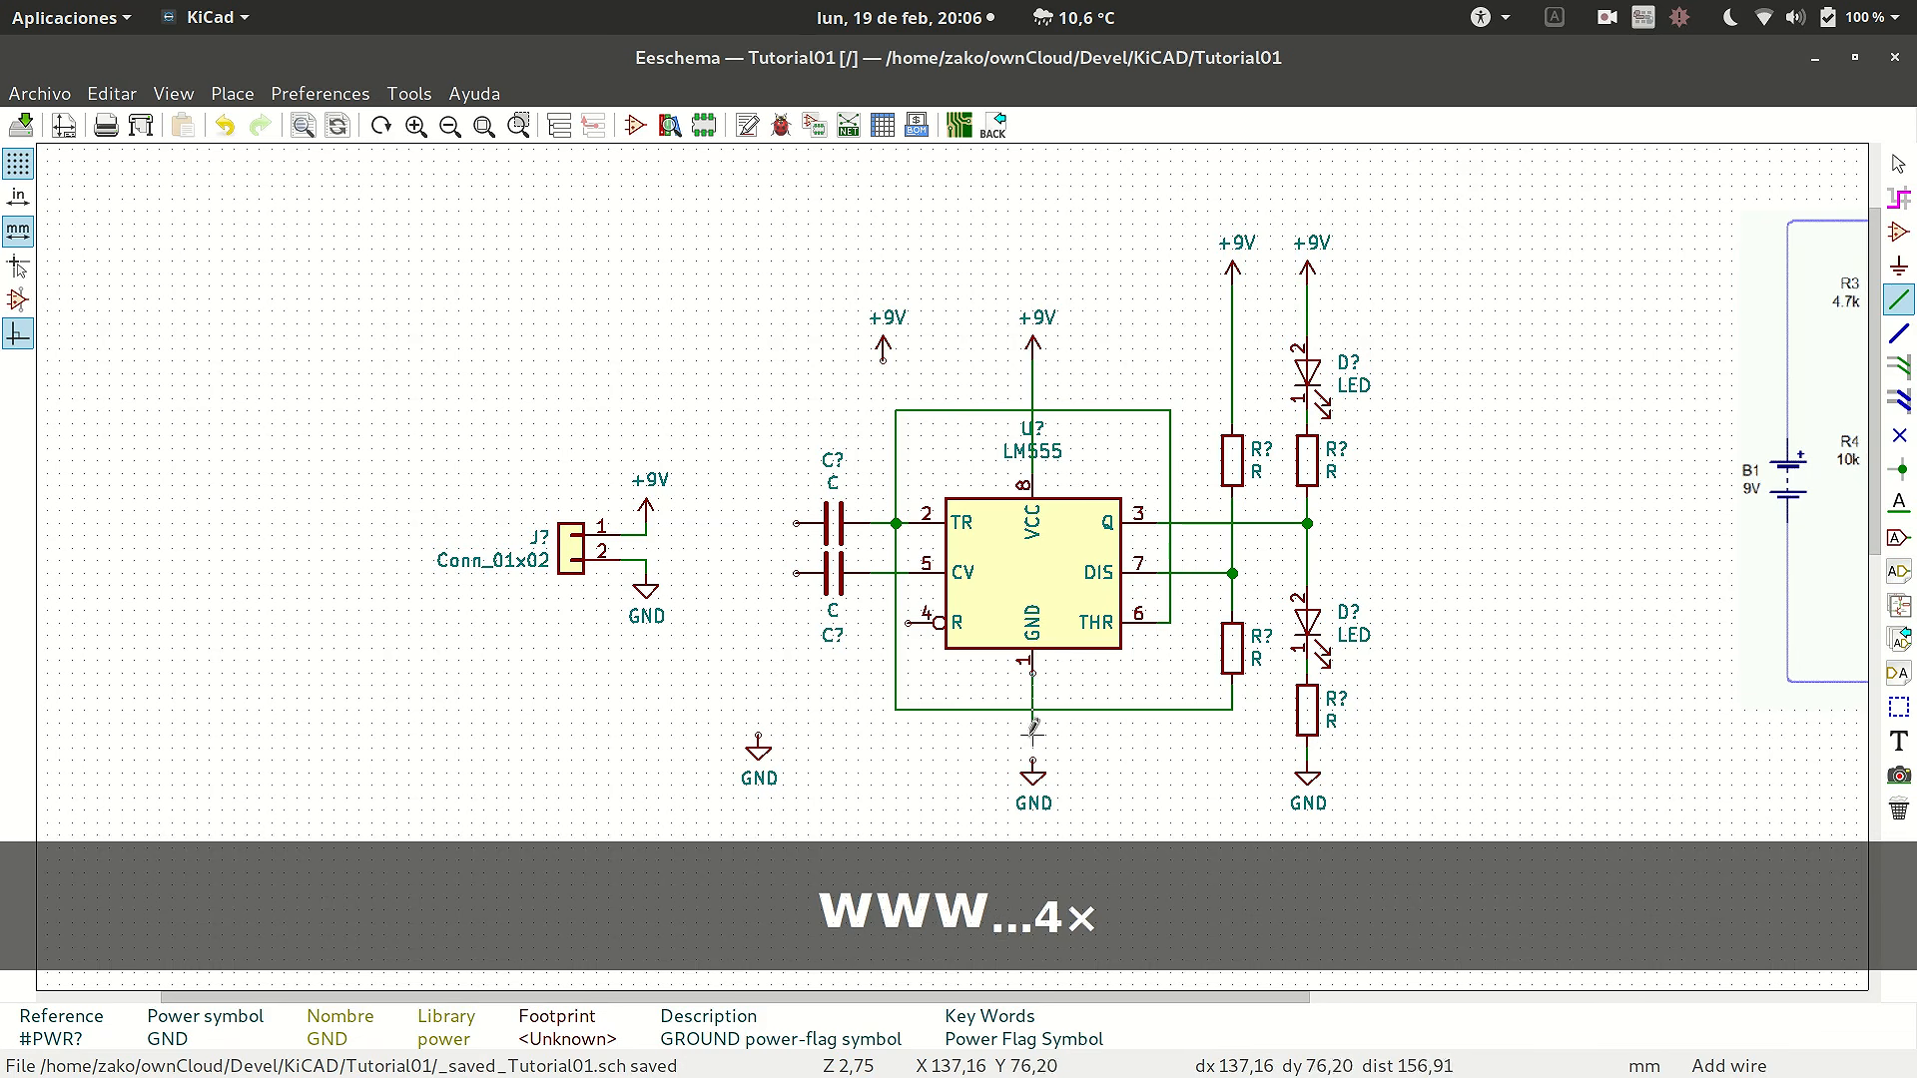
click(1033, 769)
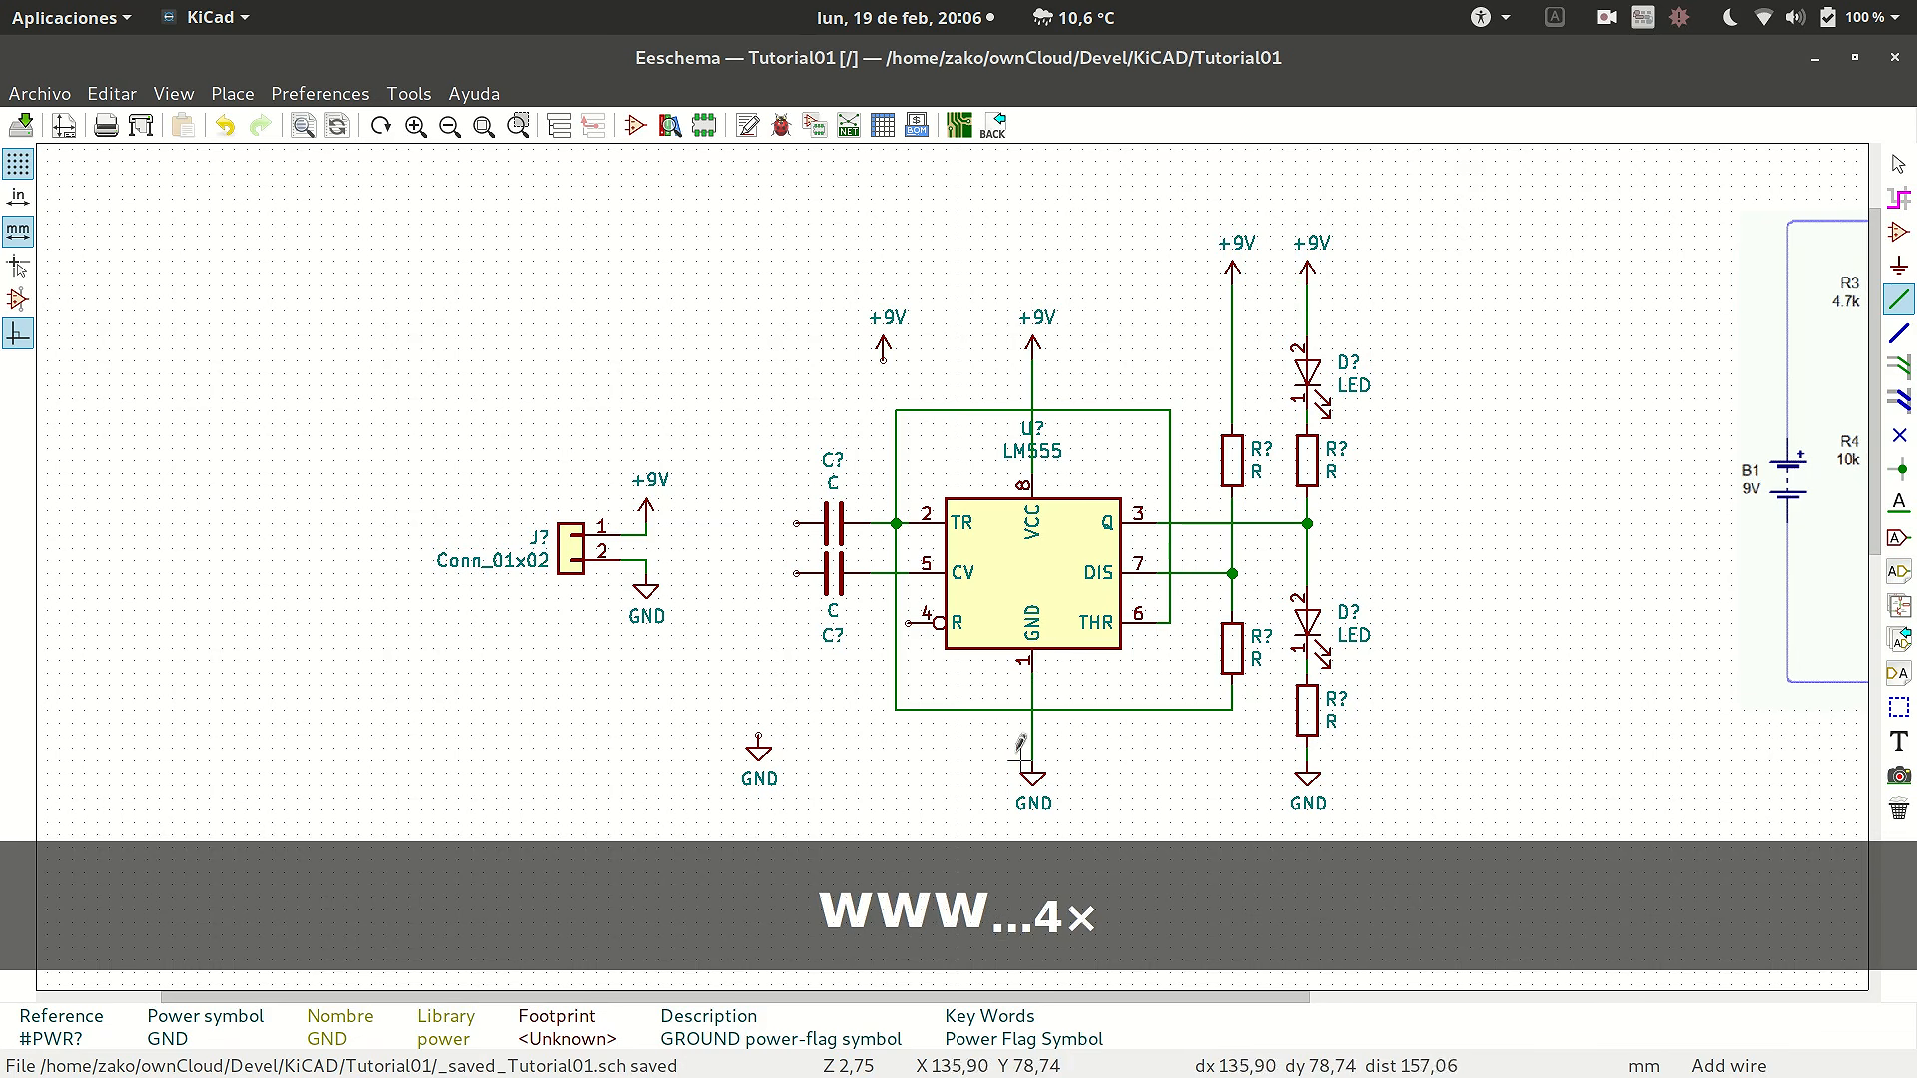
- Wire the timer's pin 4 (R) up to the remaining +9V symbol and both capacitors' free ends to the GND symbol below them
click(909, 621)
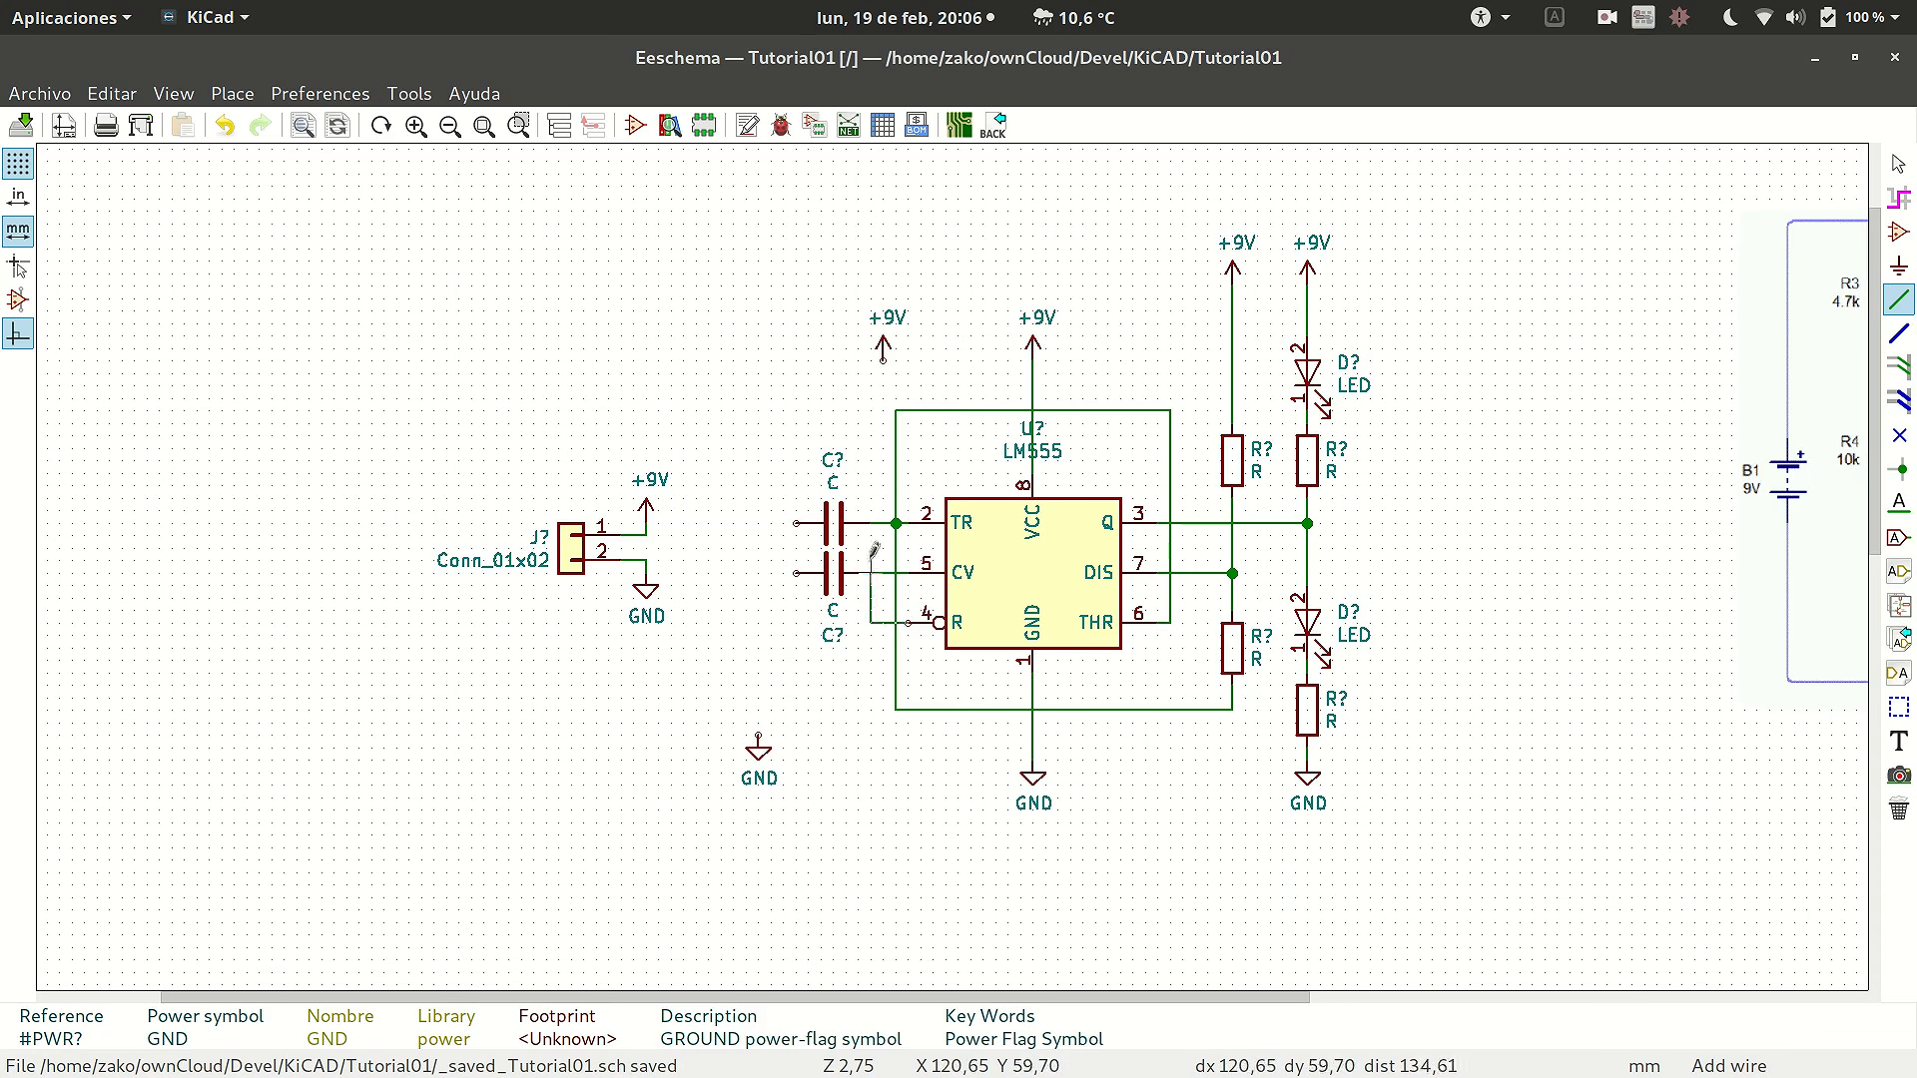
click(882, 345)
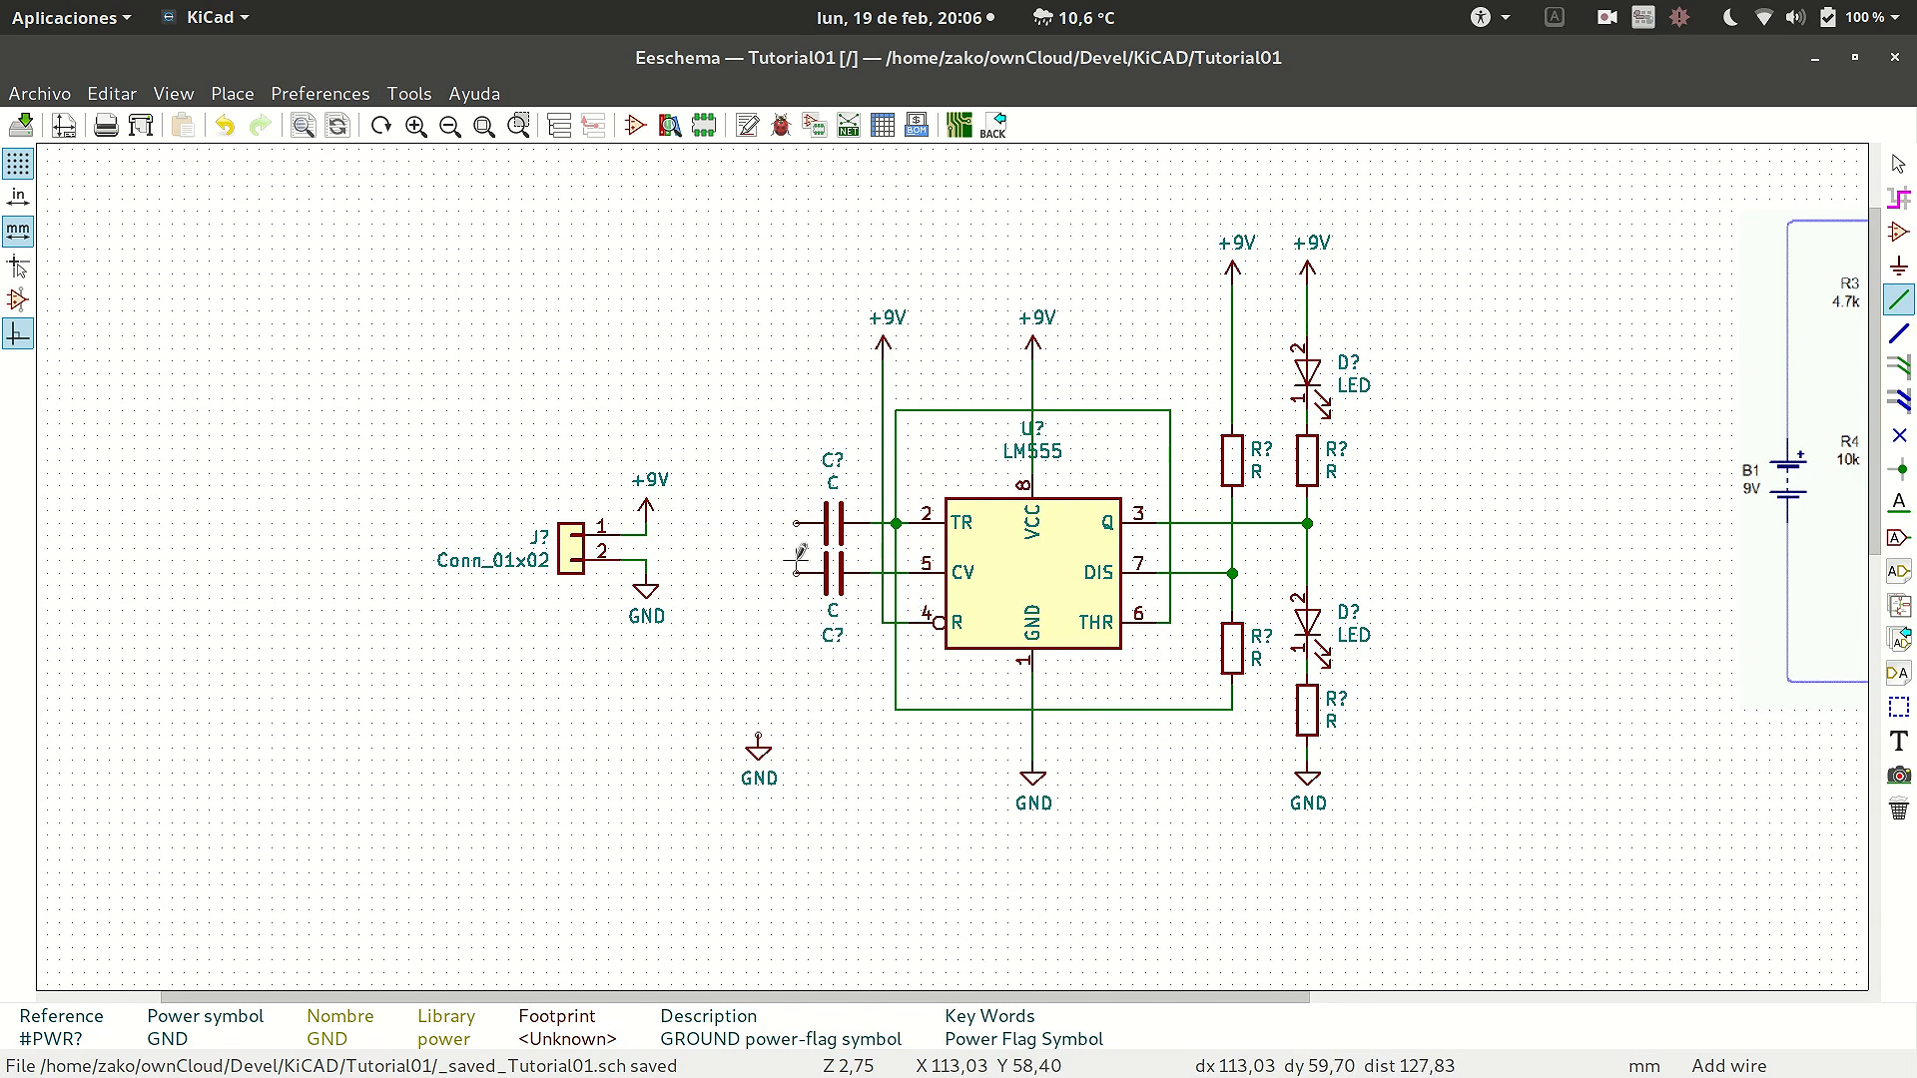
key(w)
click(758, 739)
click(796, 572)
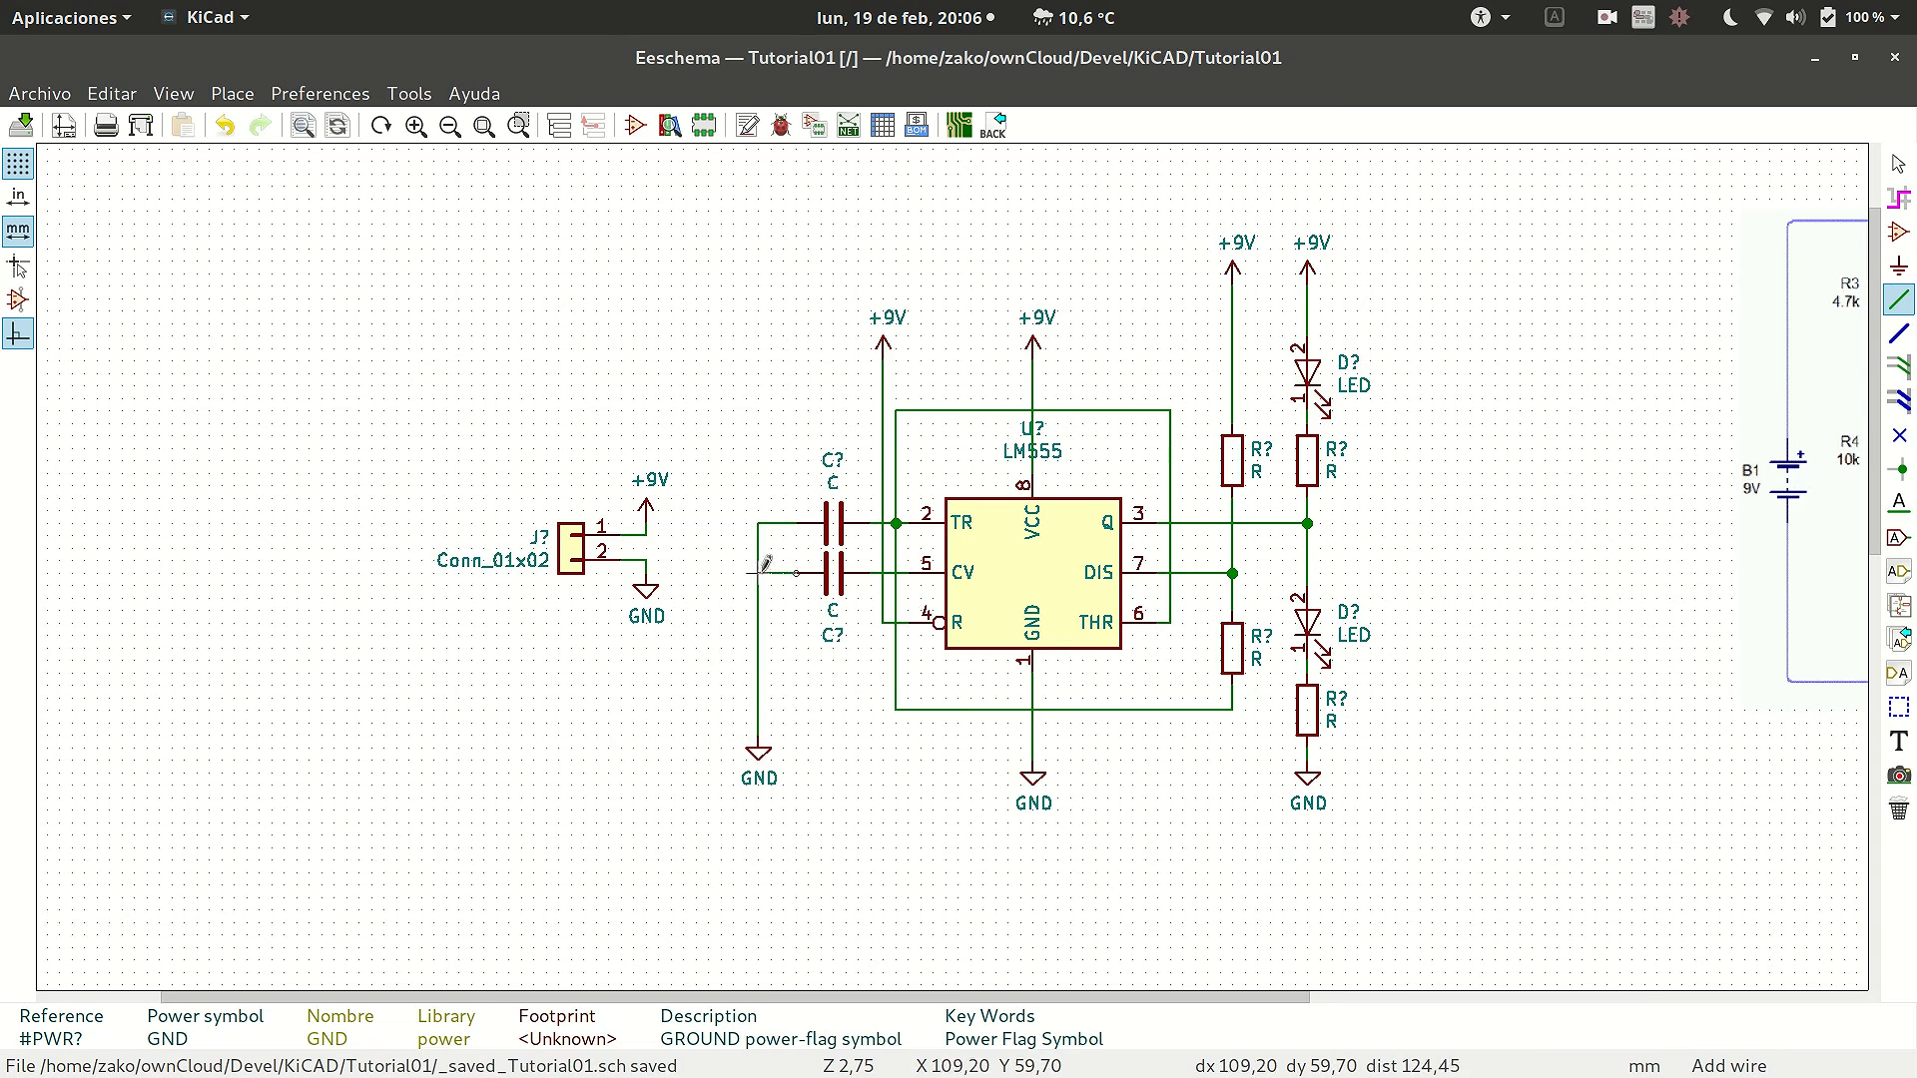
click(757, 572)
scroll(754, 559, down, 2)
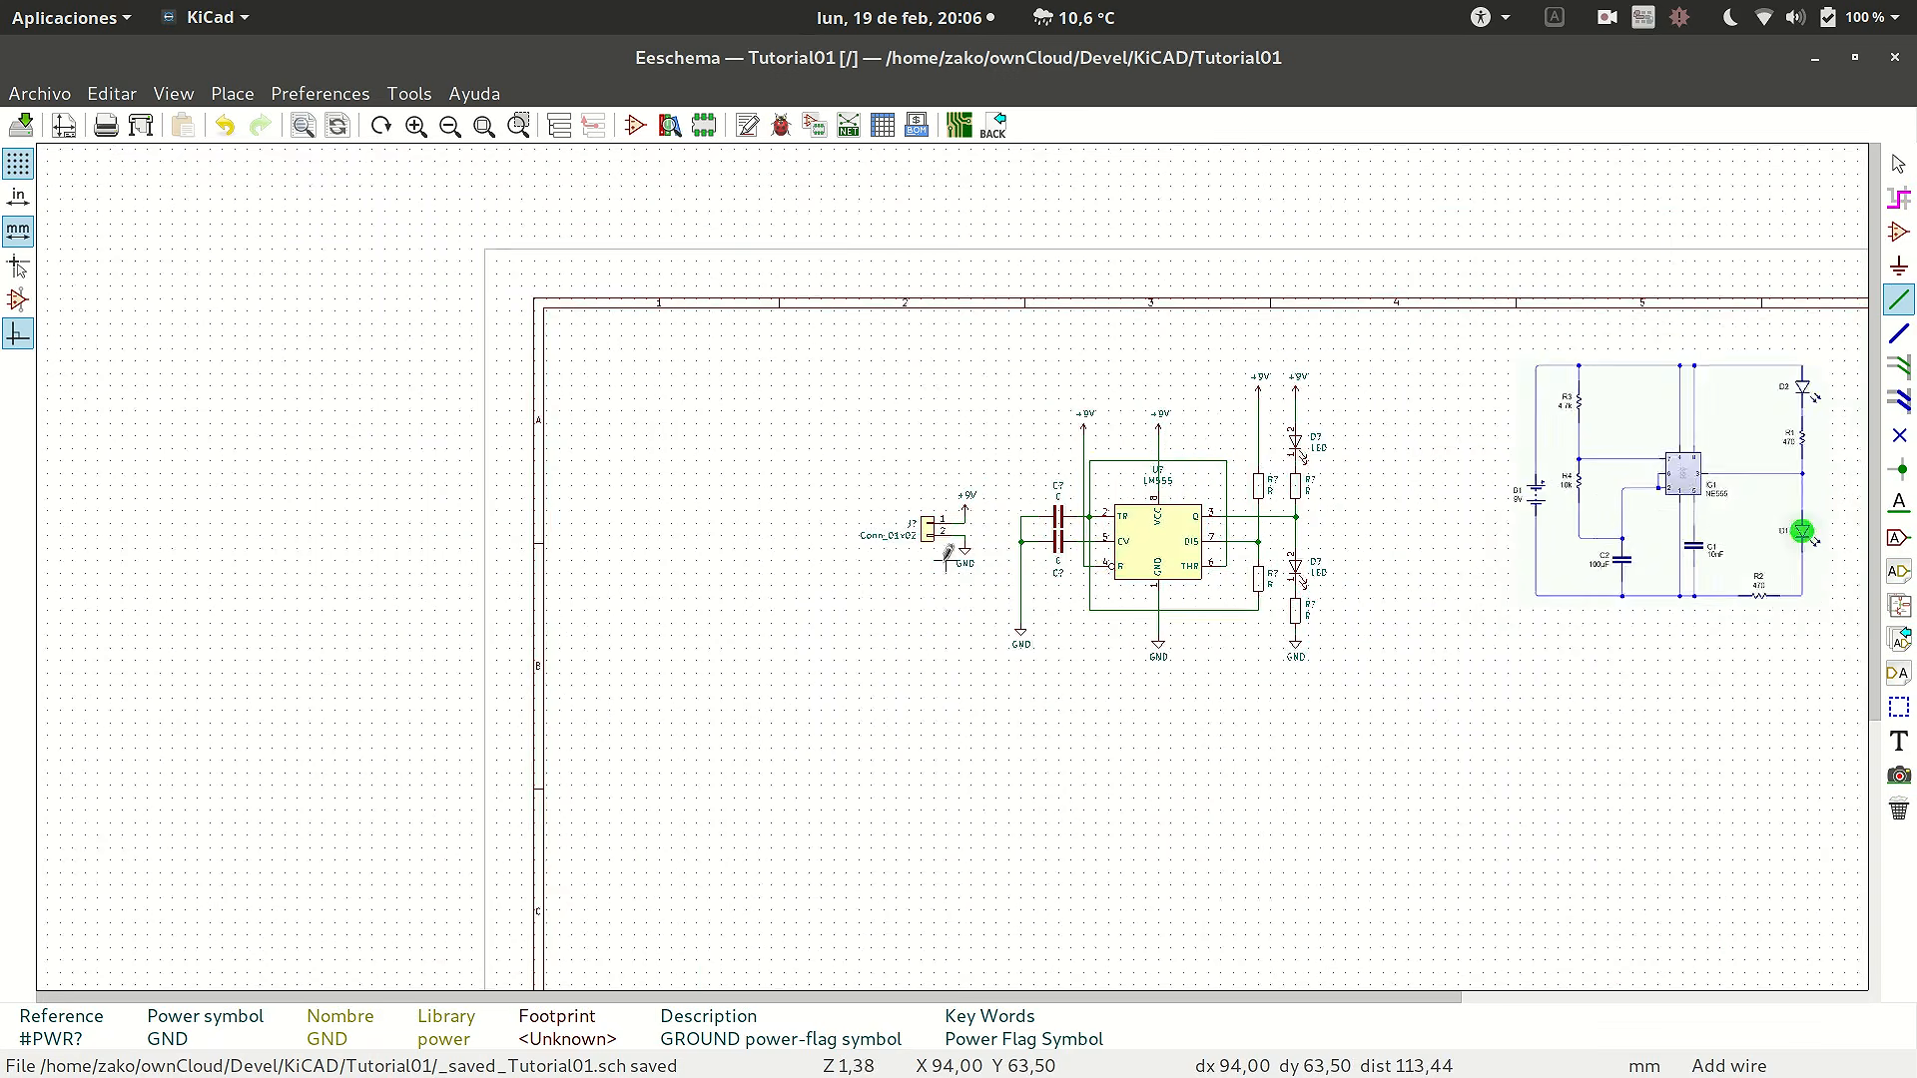
scroll(947, 550, up, 2)
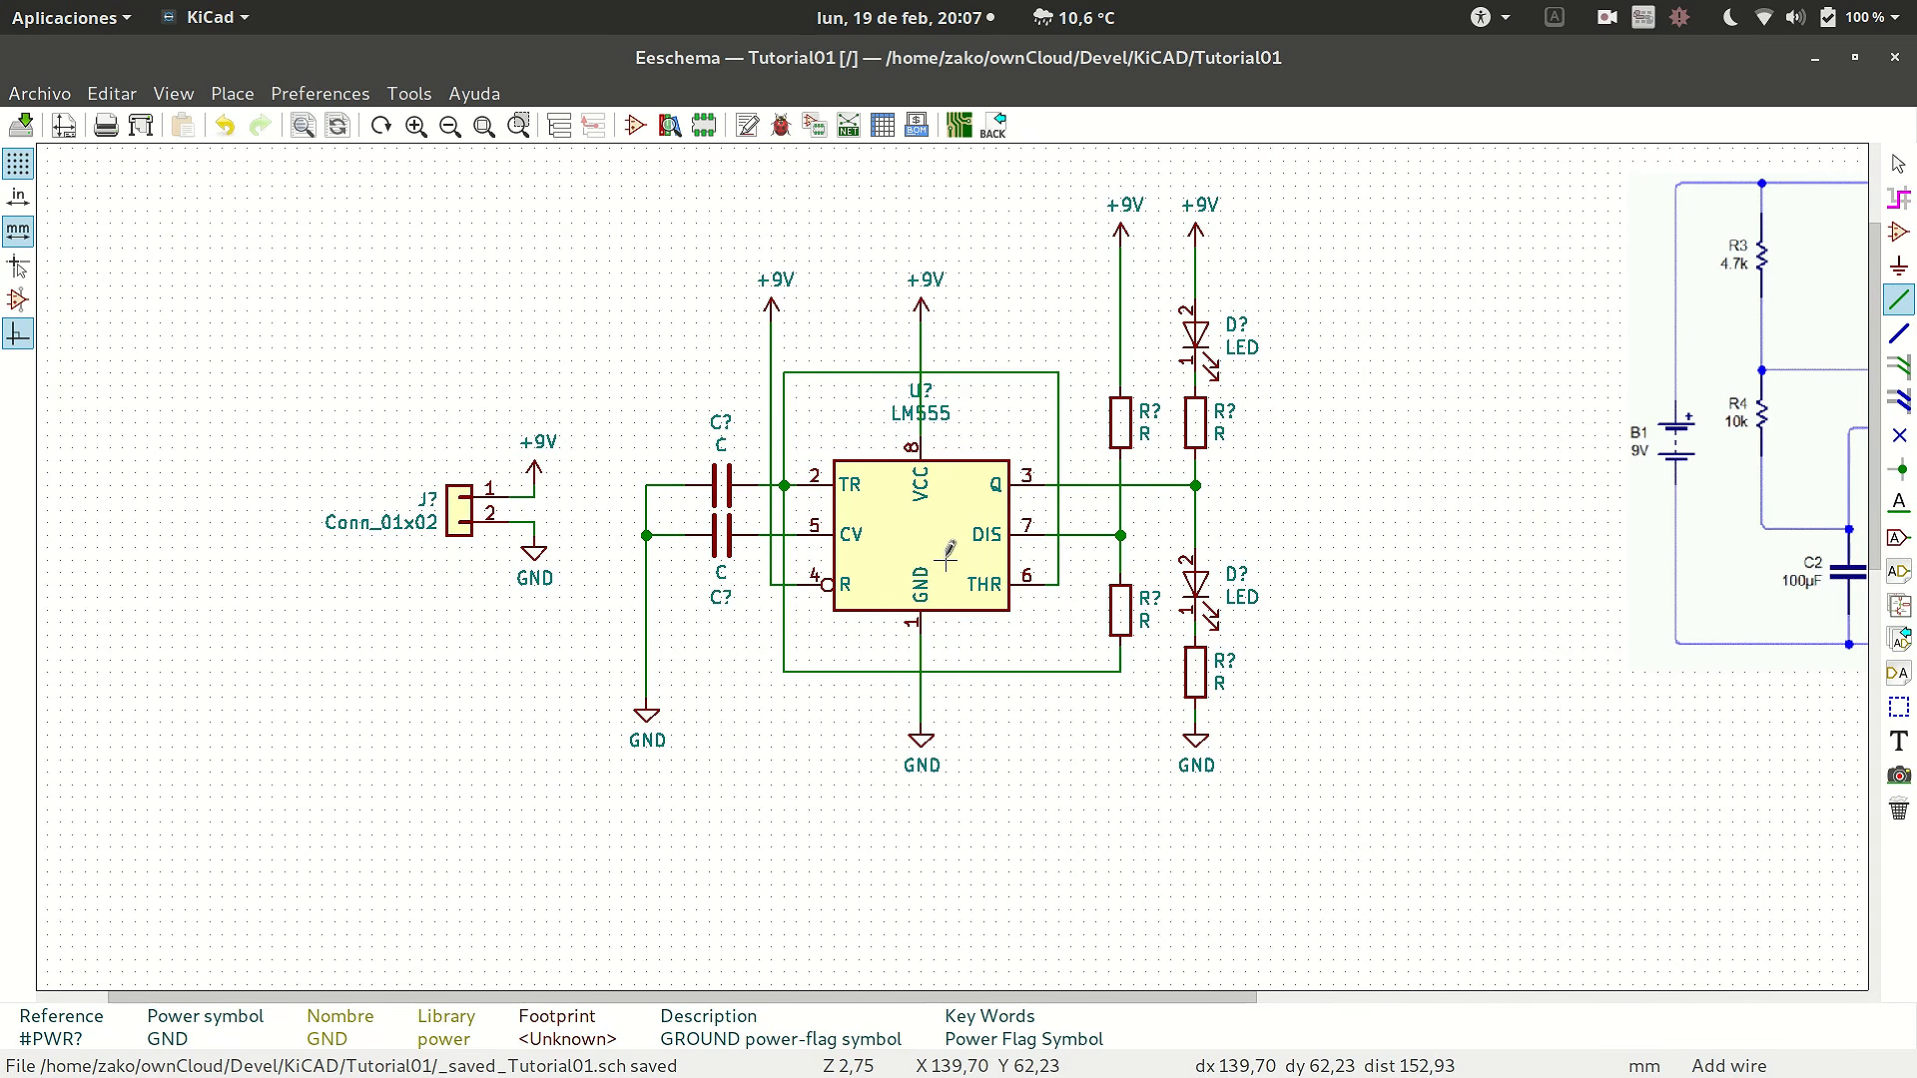
scroll(948, 558, down, 3)
scroll(947, 557, up, 1)
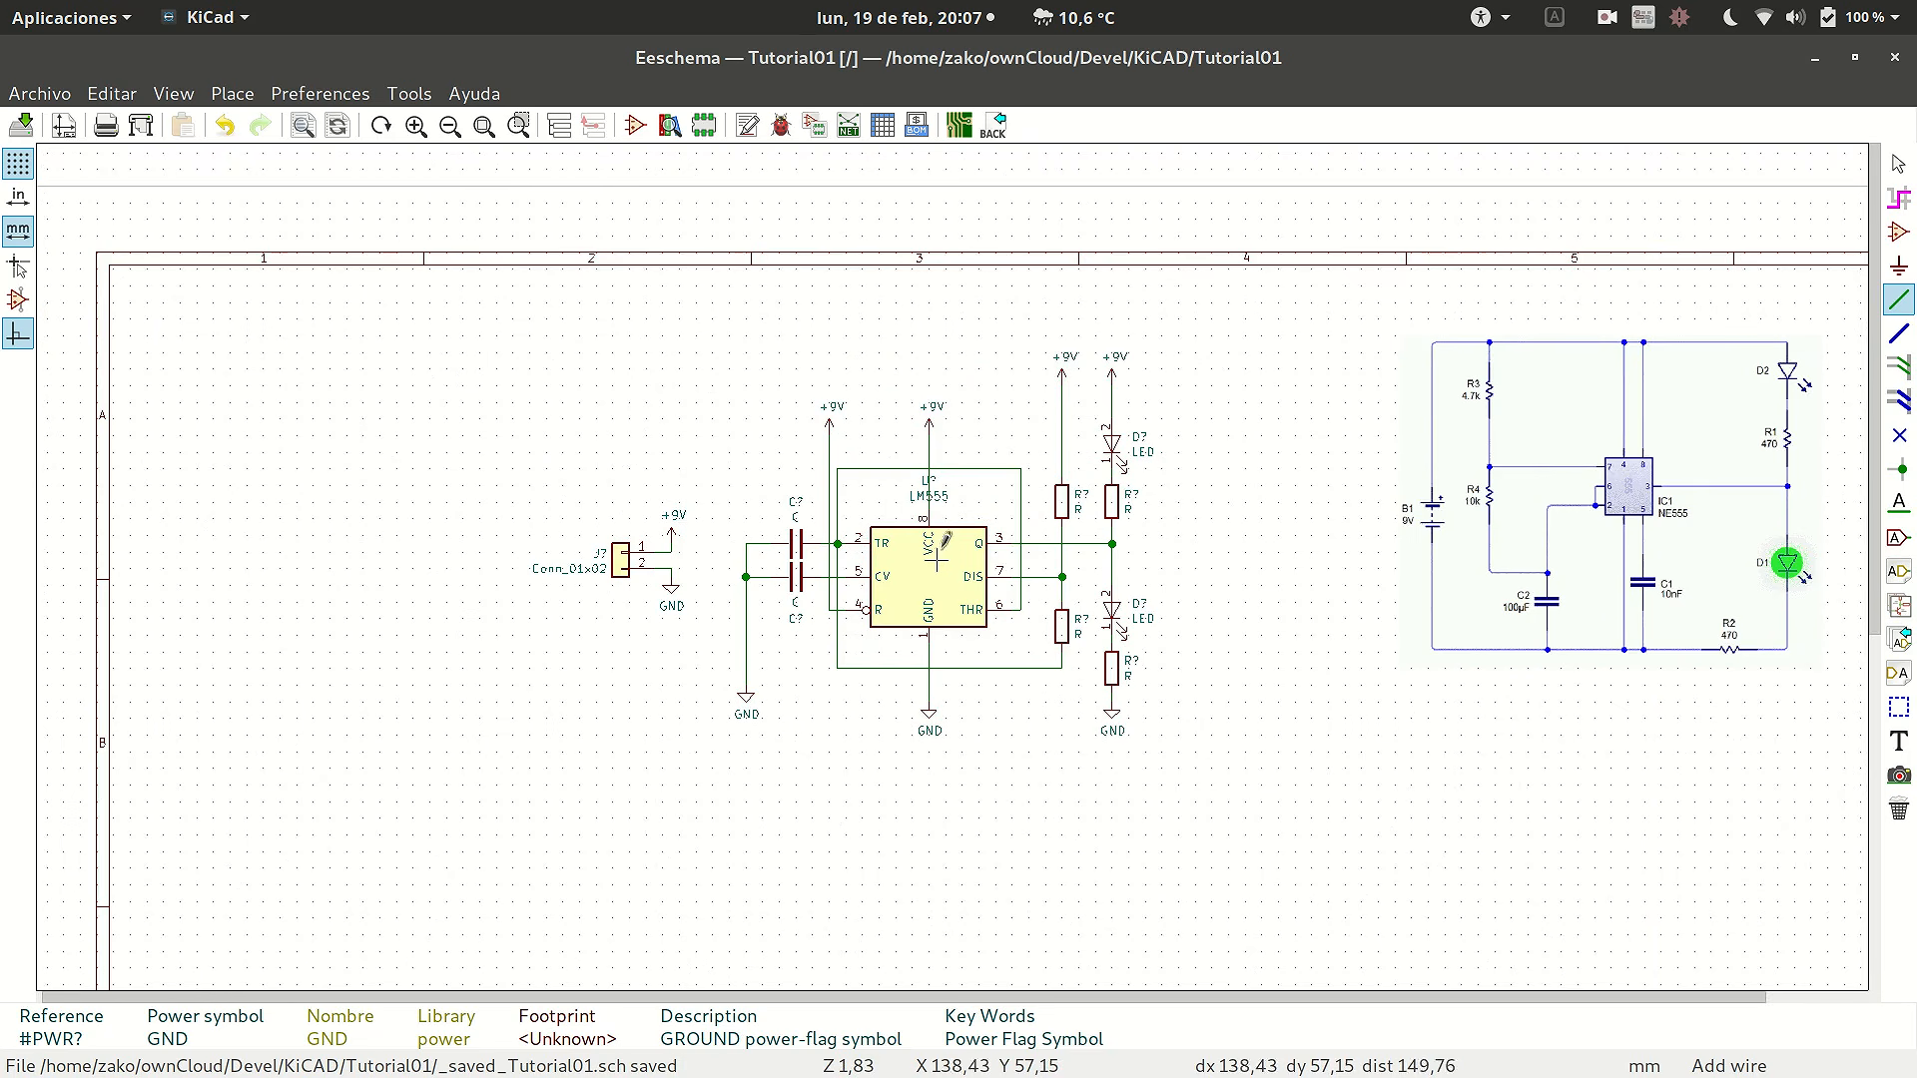
- Place the graphic text "Blinker de LED con 555" above the timer circuit
click(1899, 743)
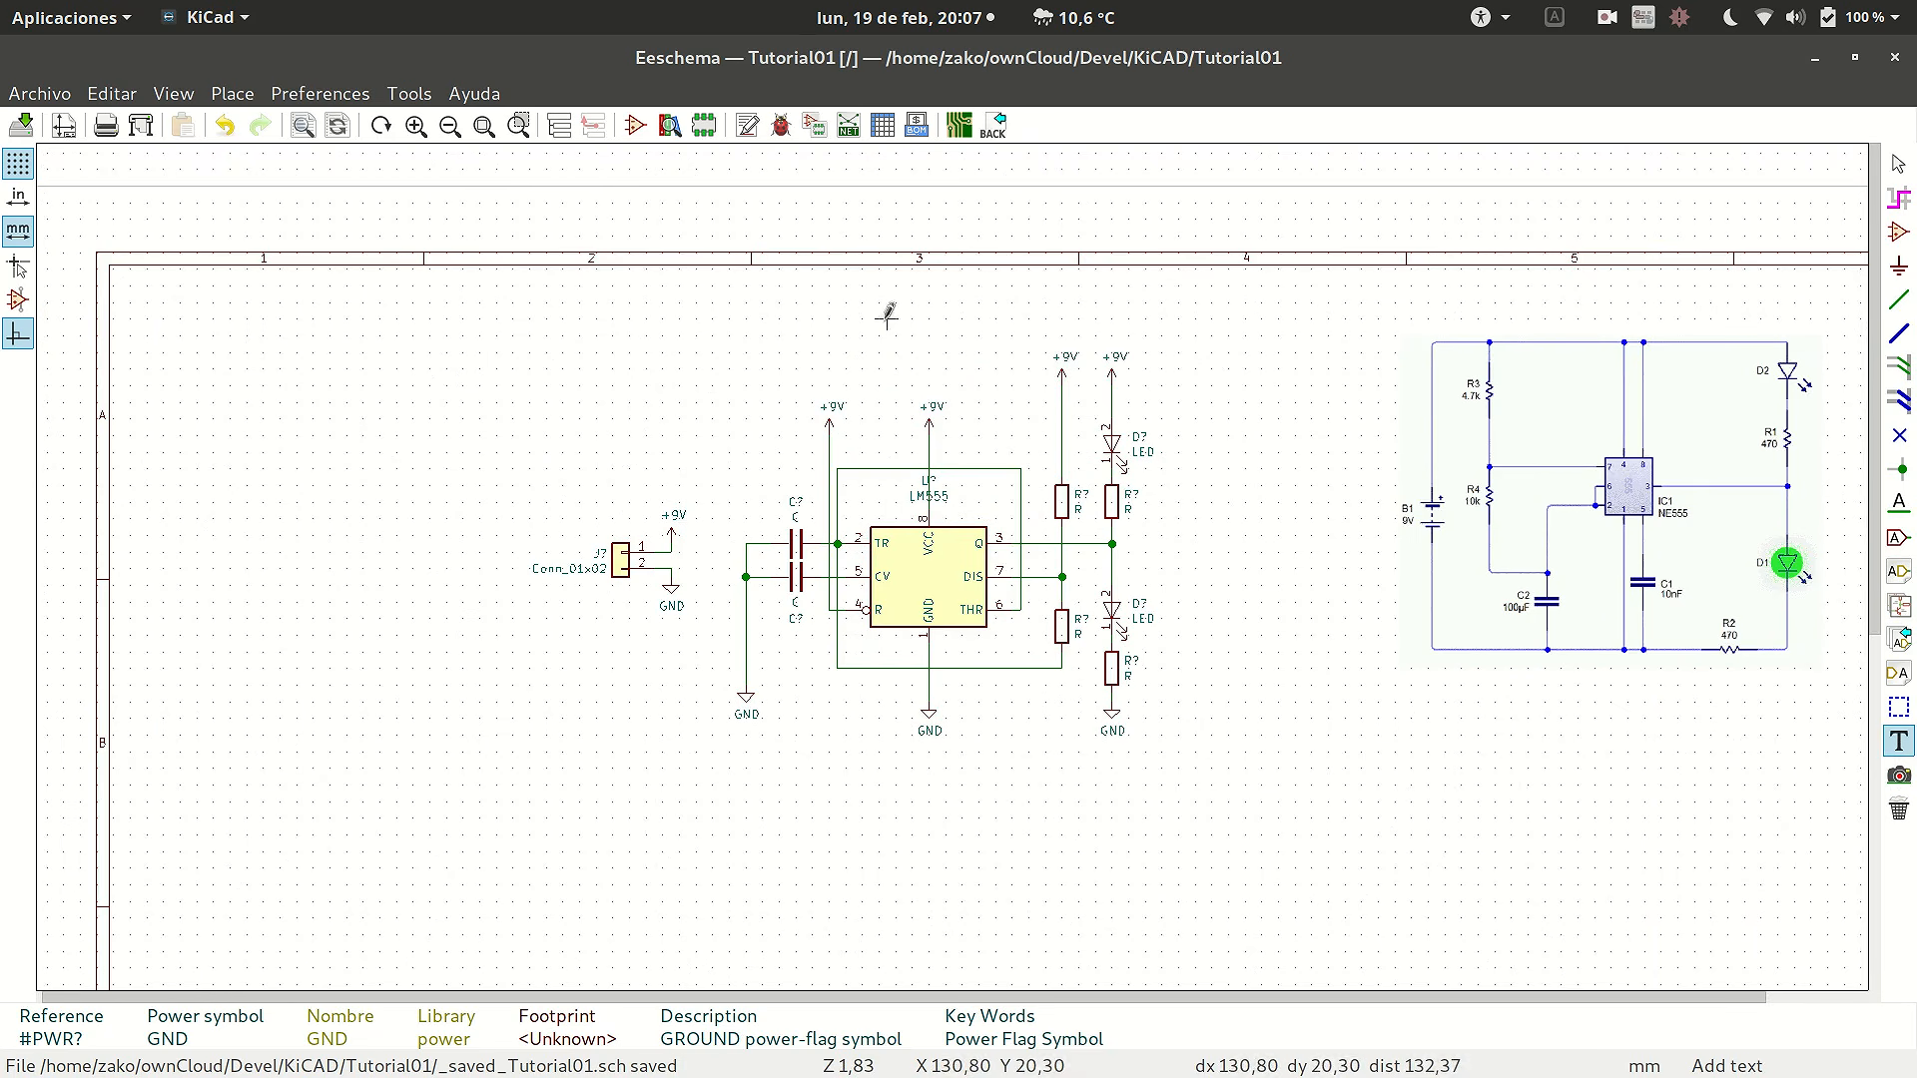
click(887, 318)
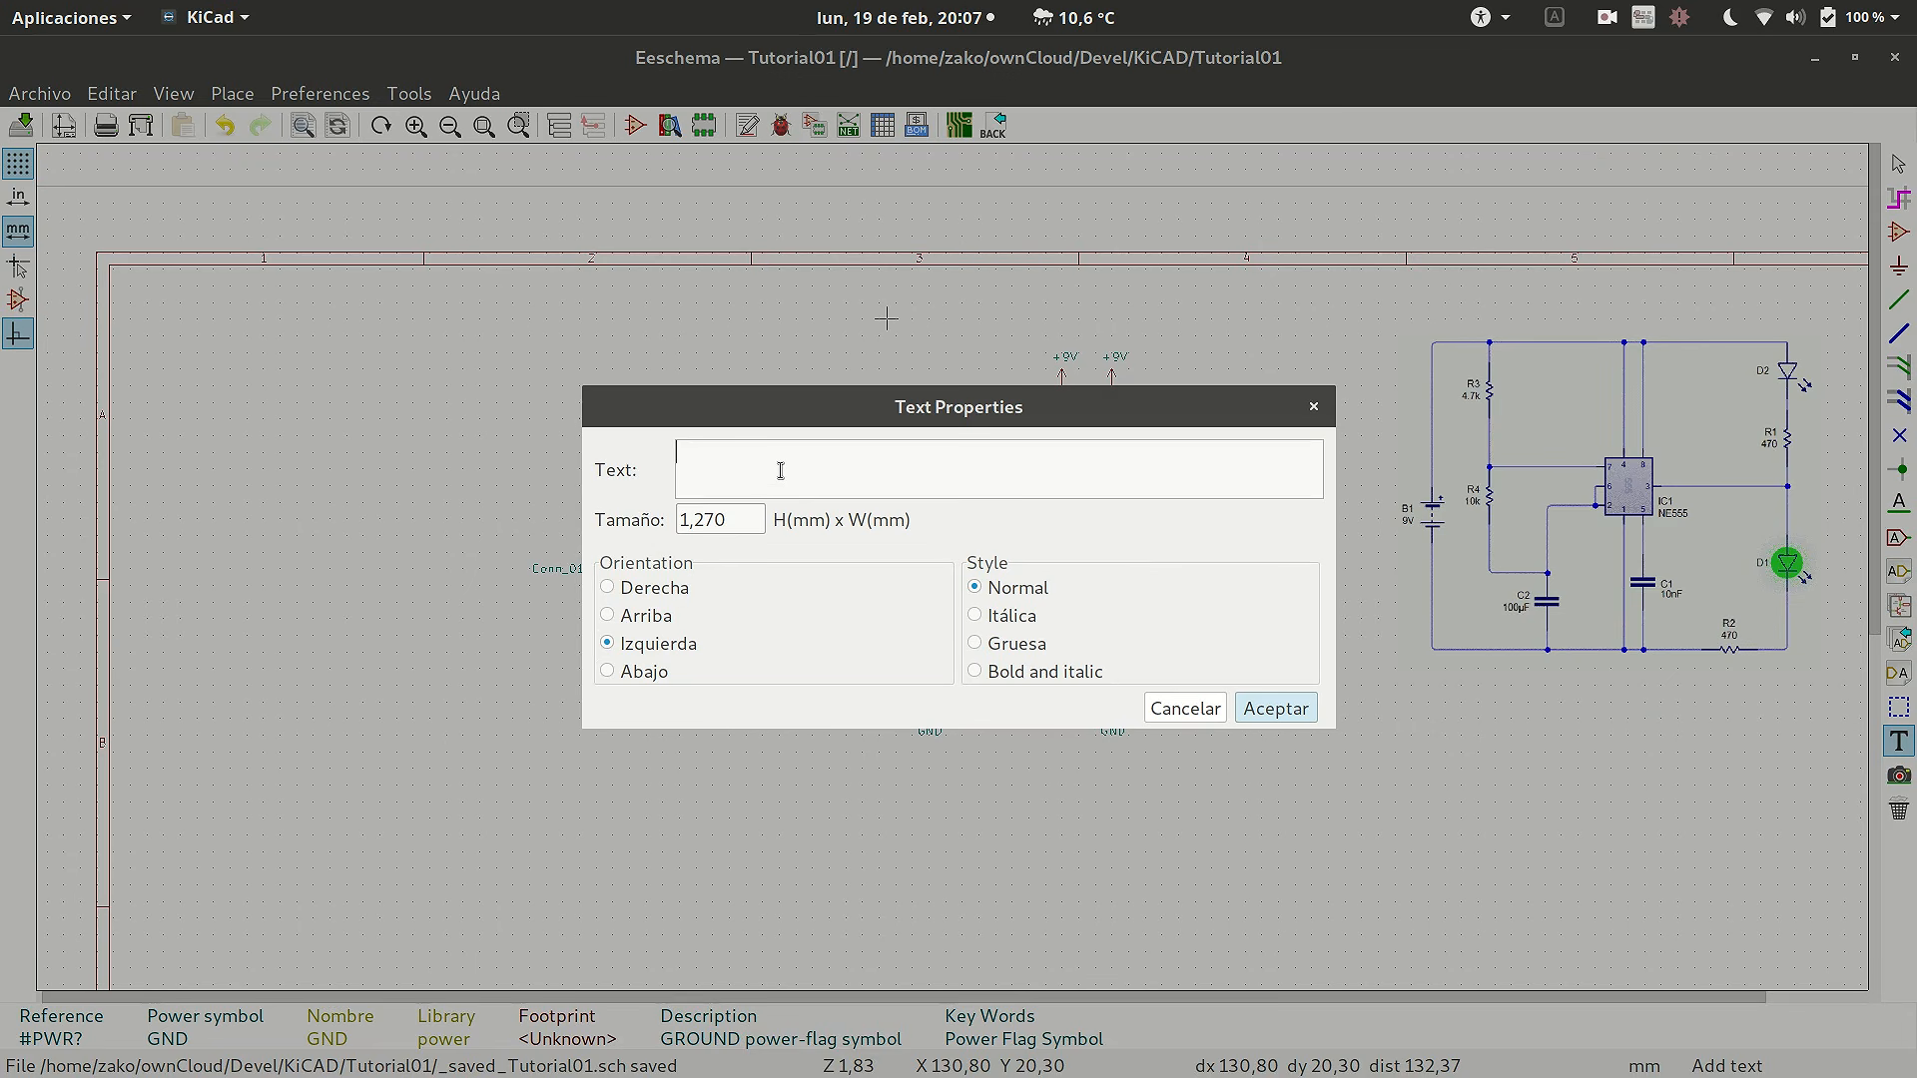
text(Bli)
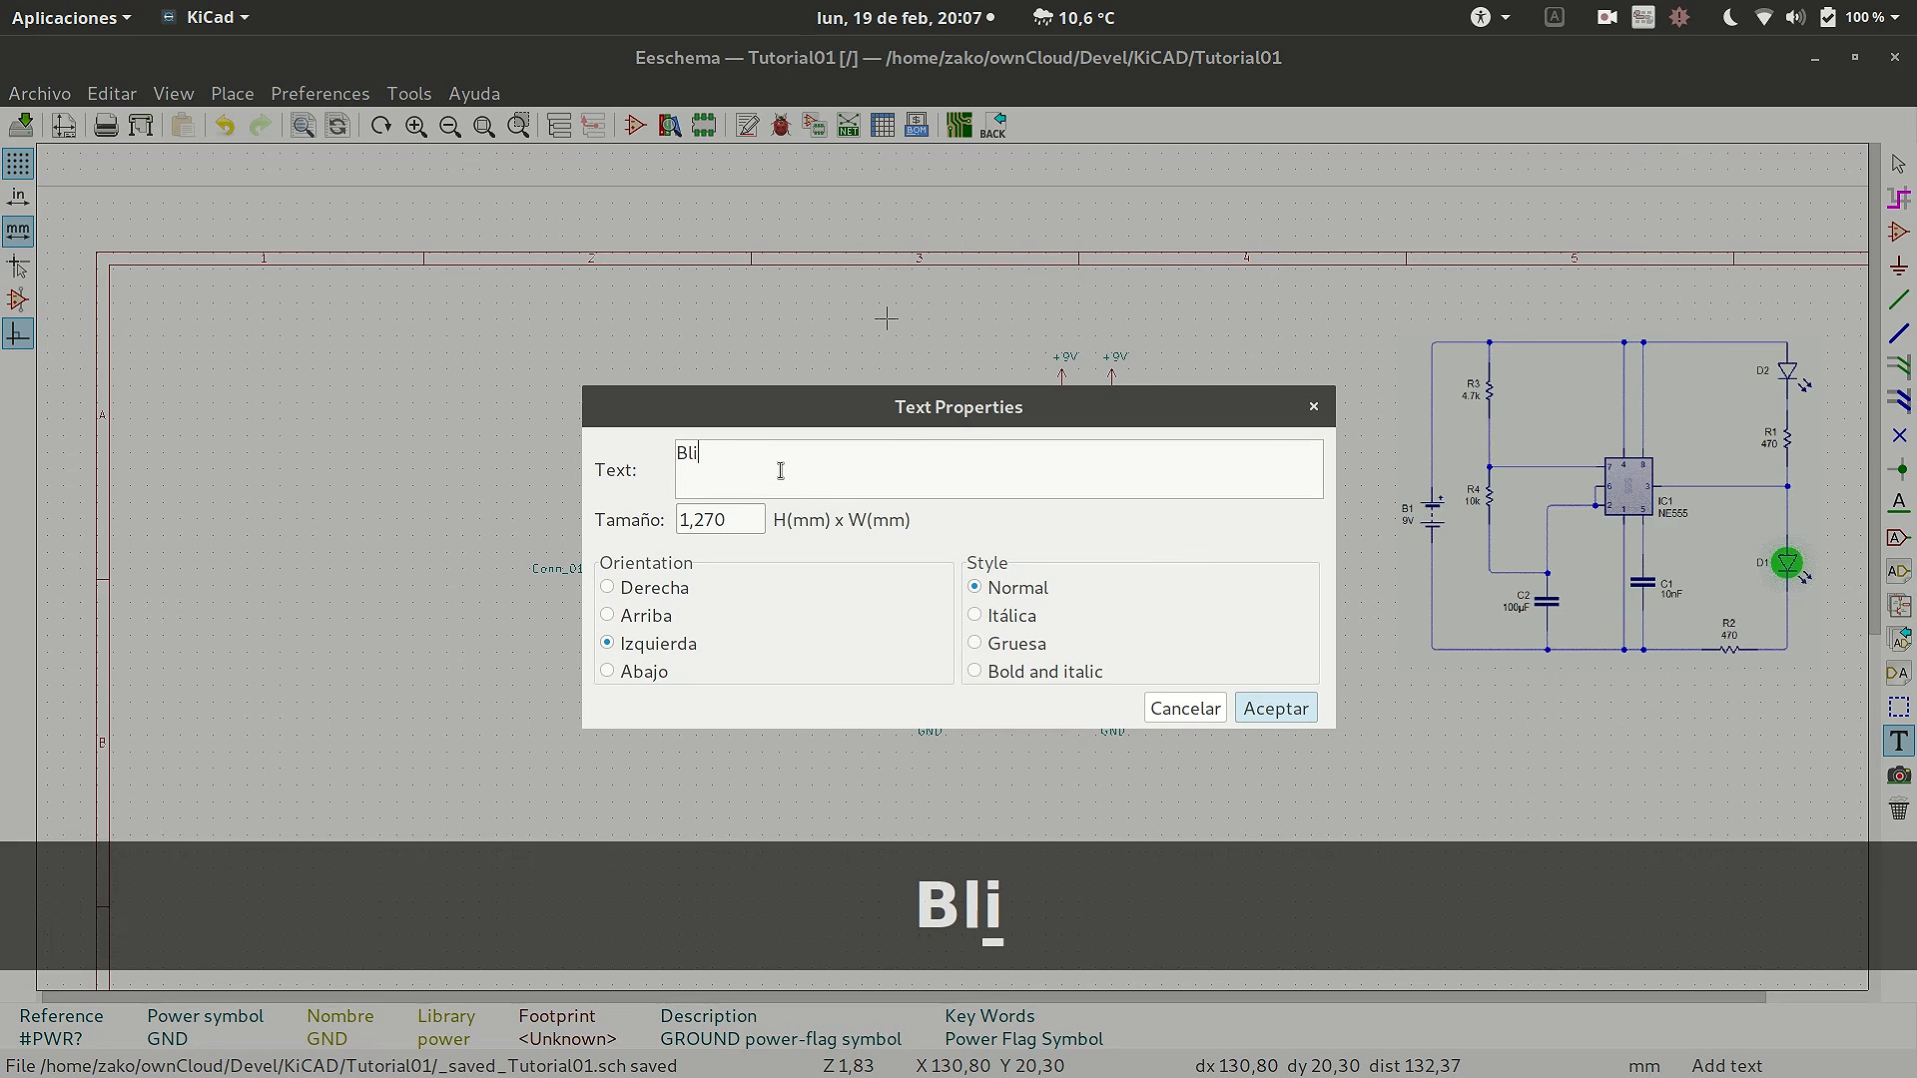
text(nker de )
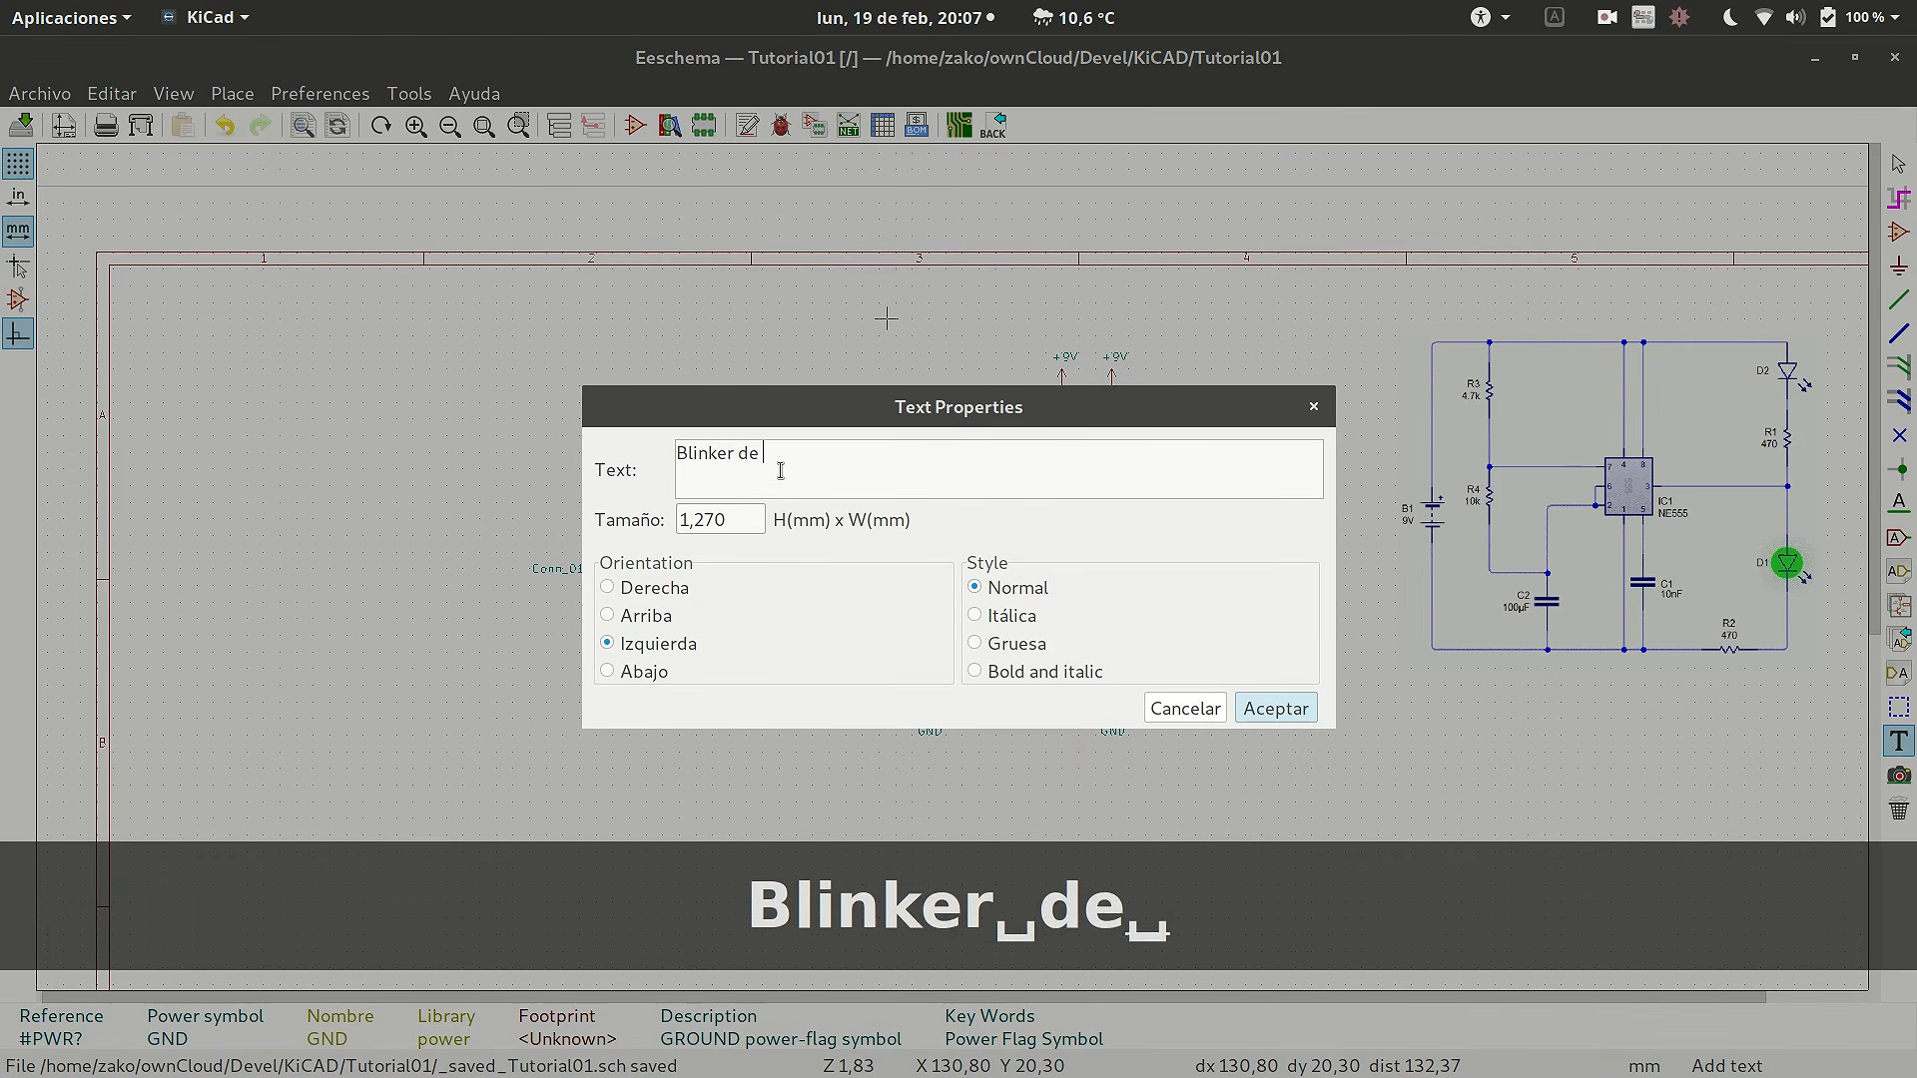
text(LED con 555)
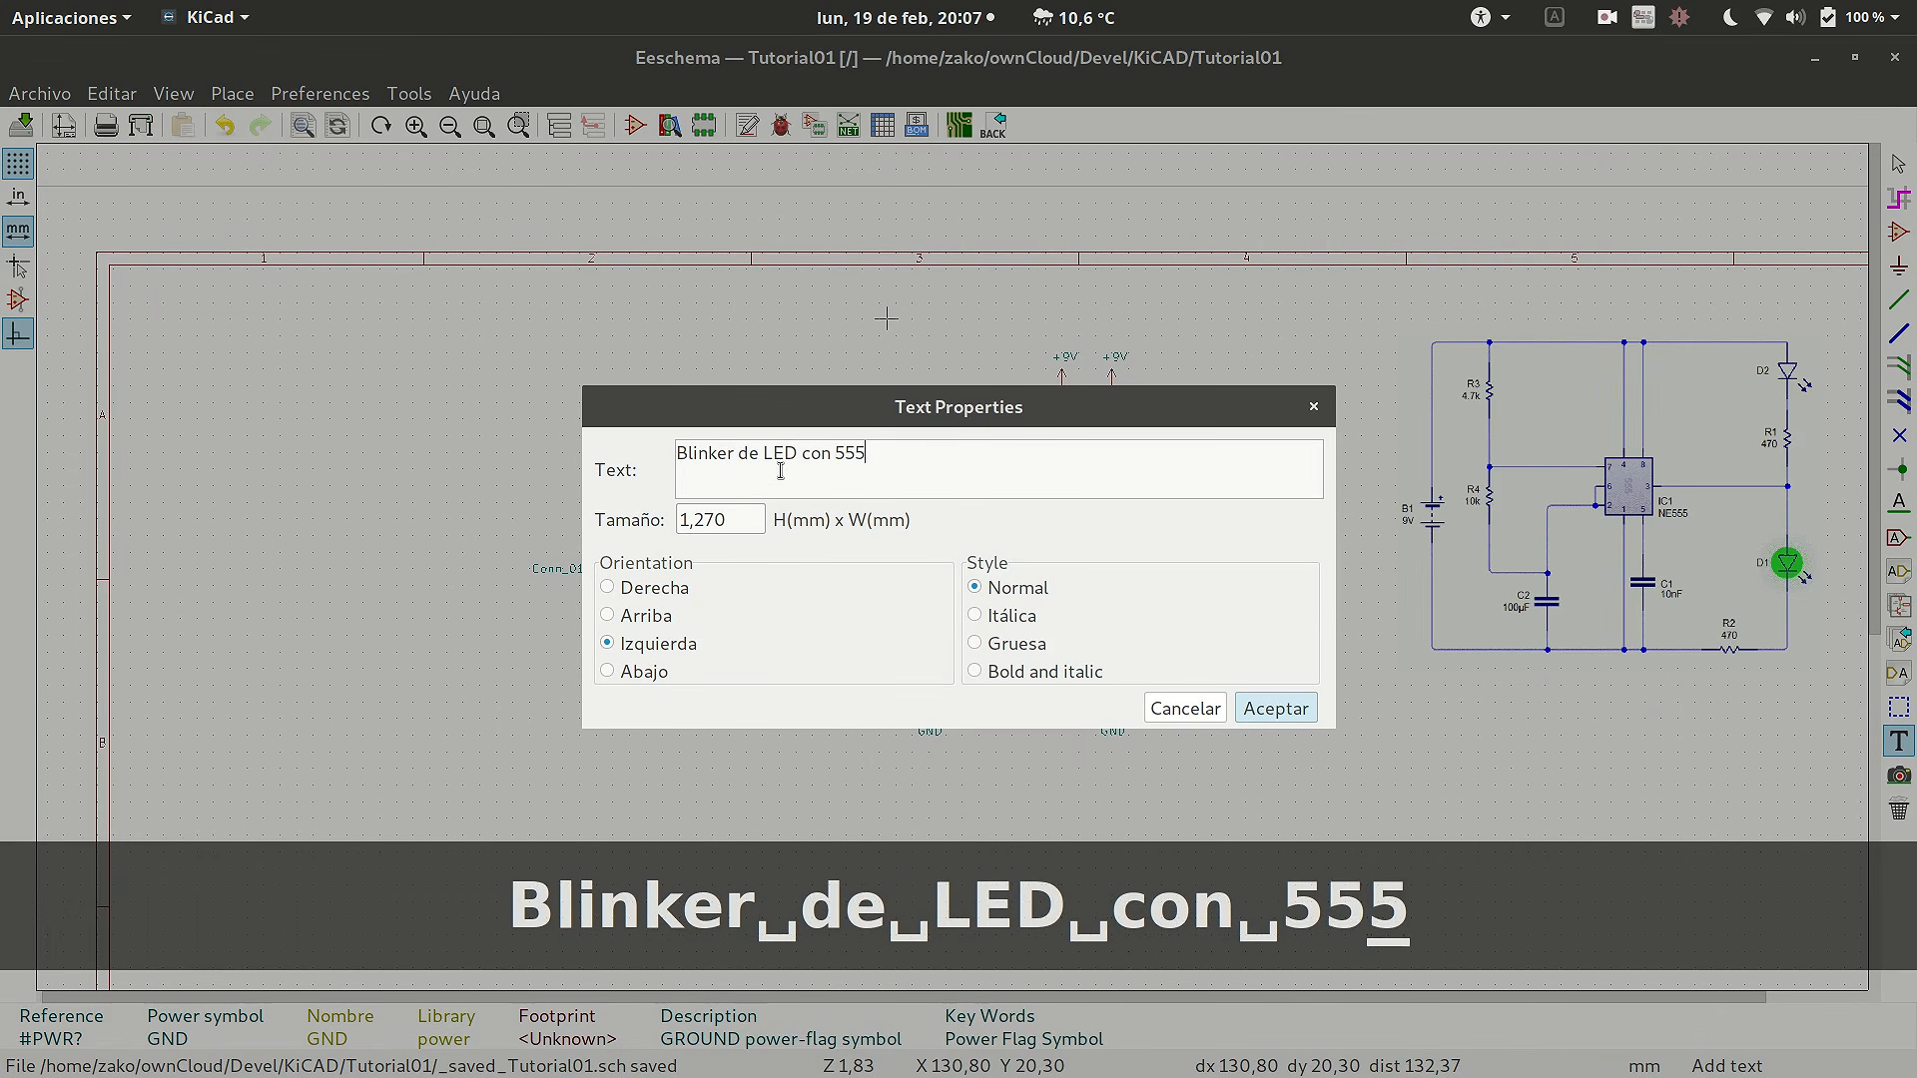
click(1276, 708)
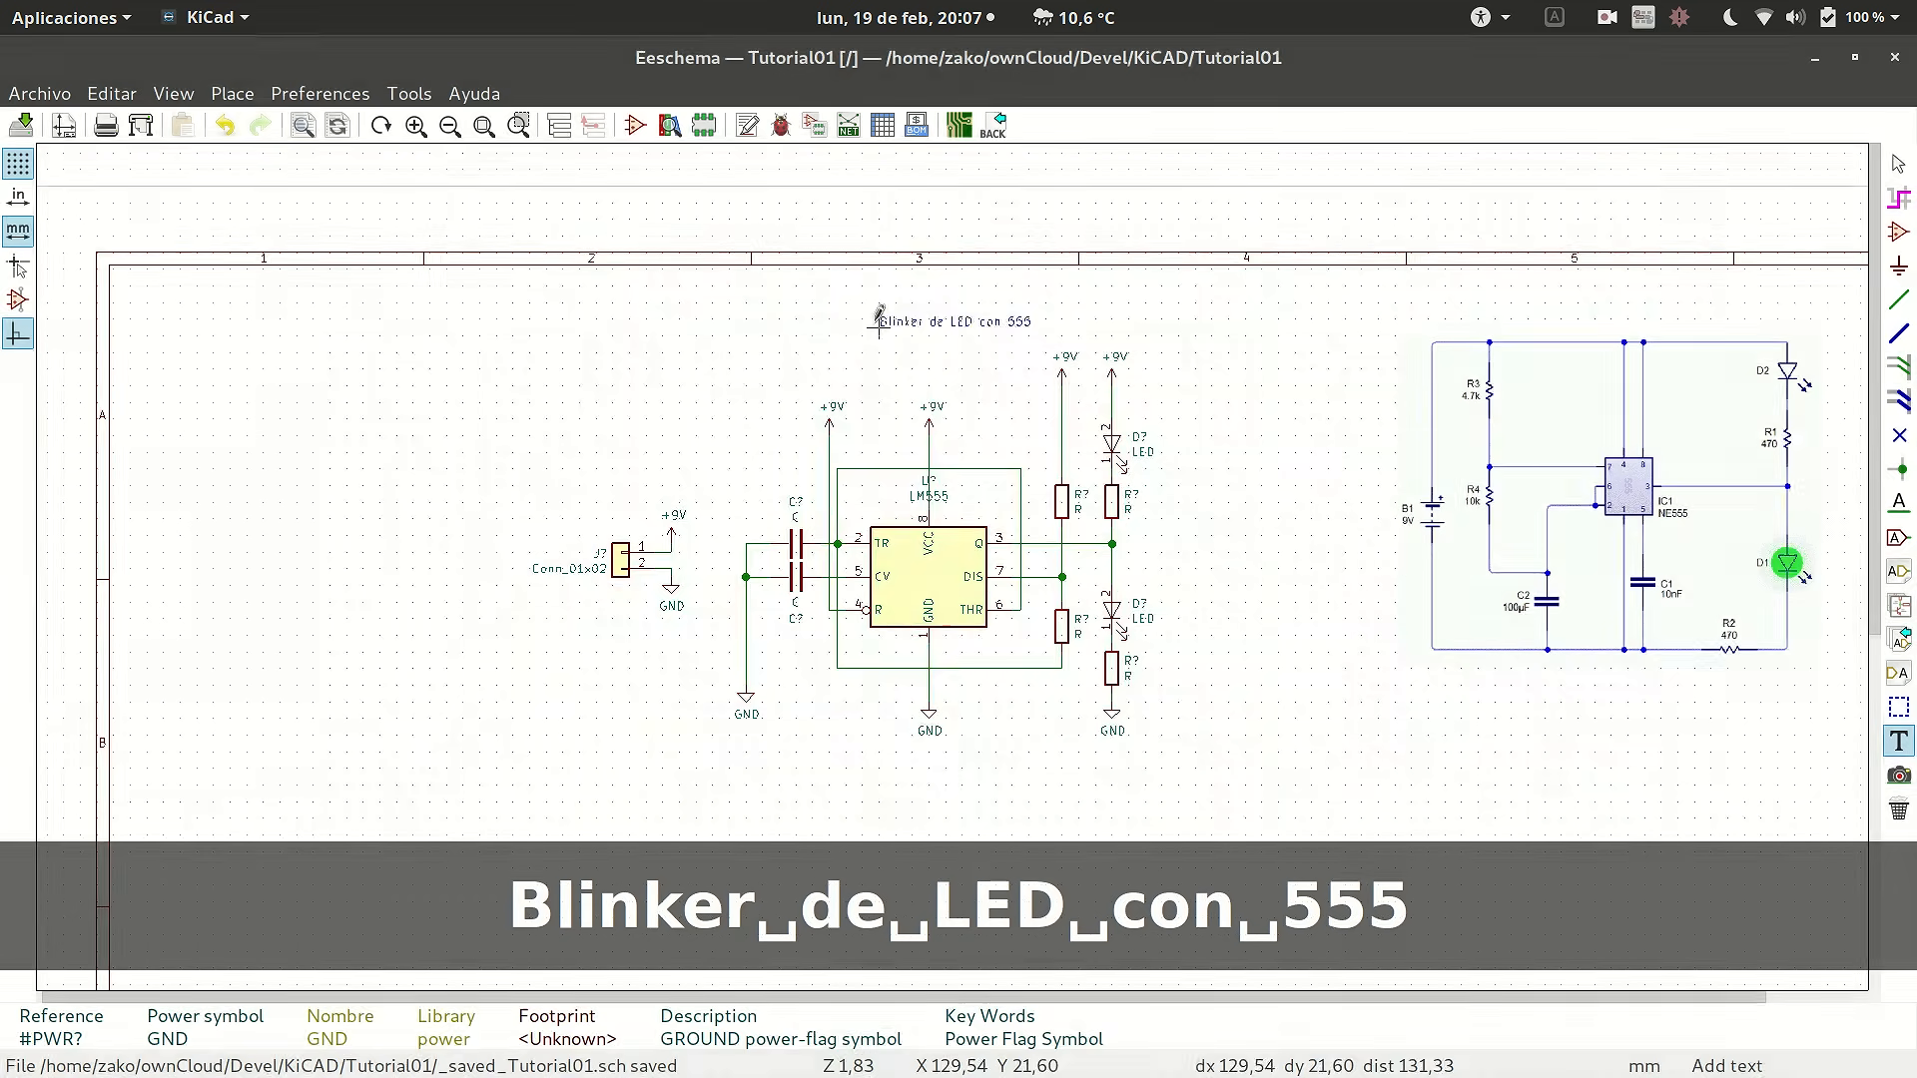
click(871, 344)
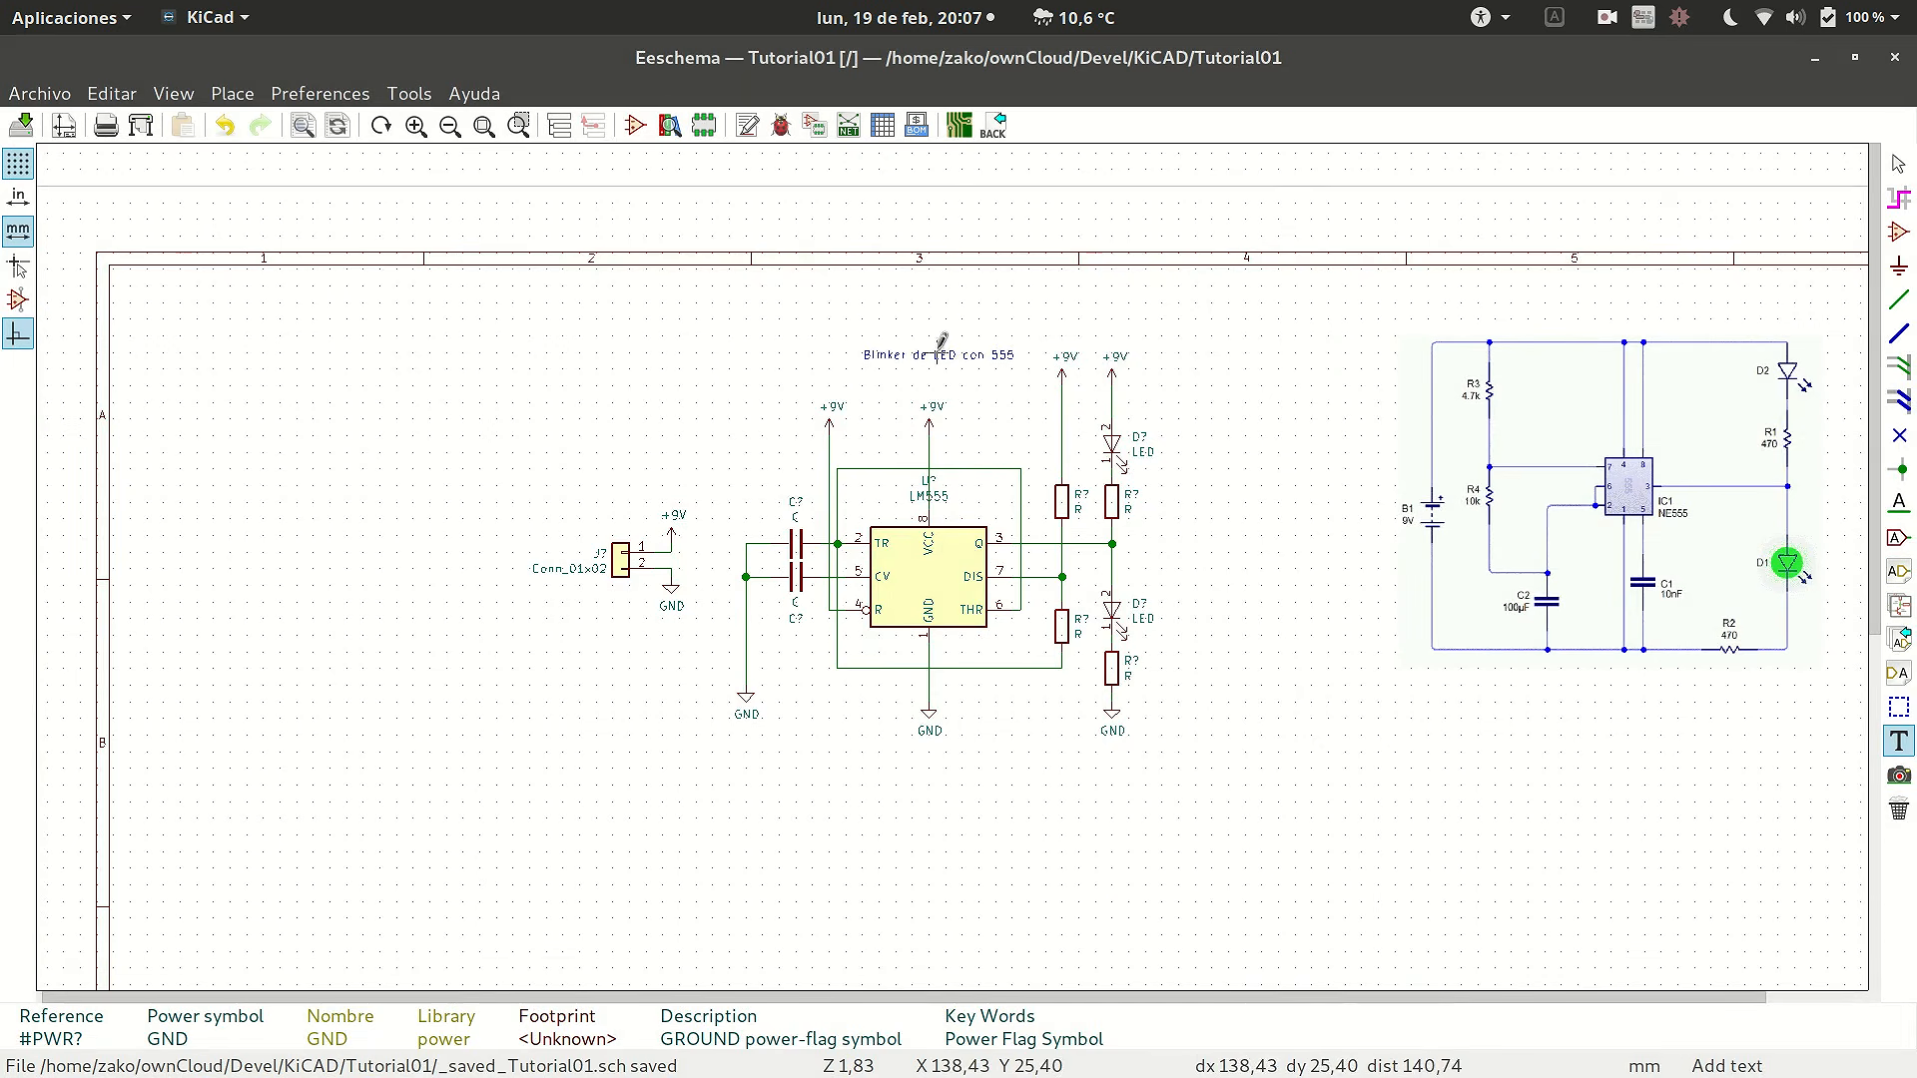
- Set the title text's size to 5 mm and move it so it is centred above the circuit
scroll(929, 351, up, 1)
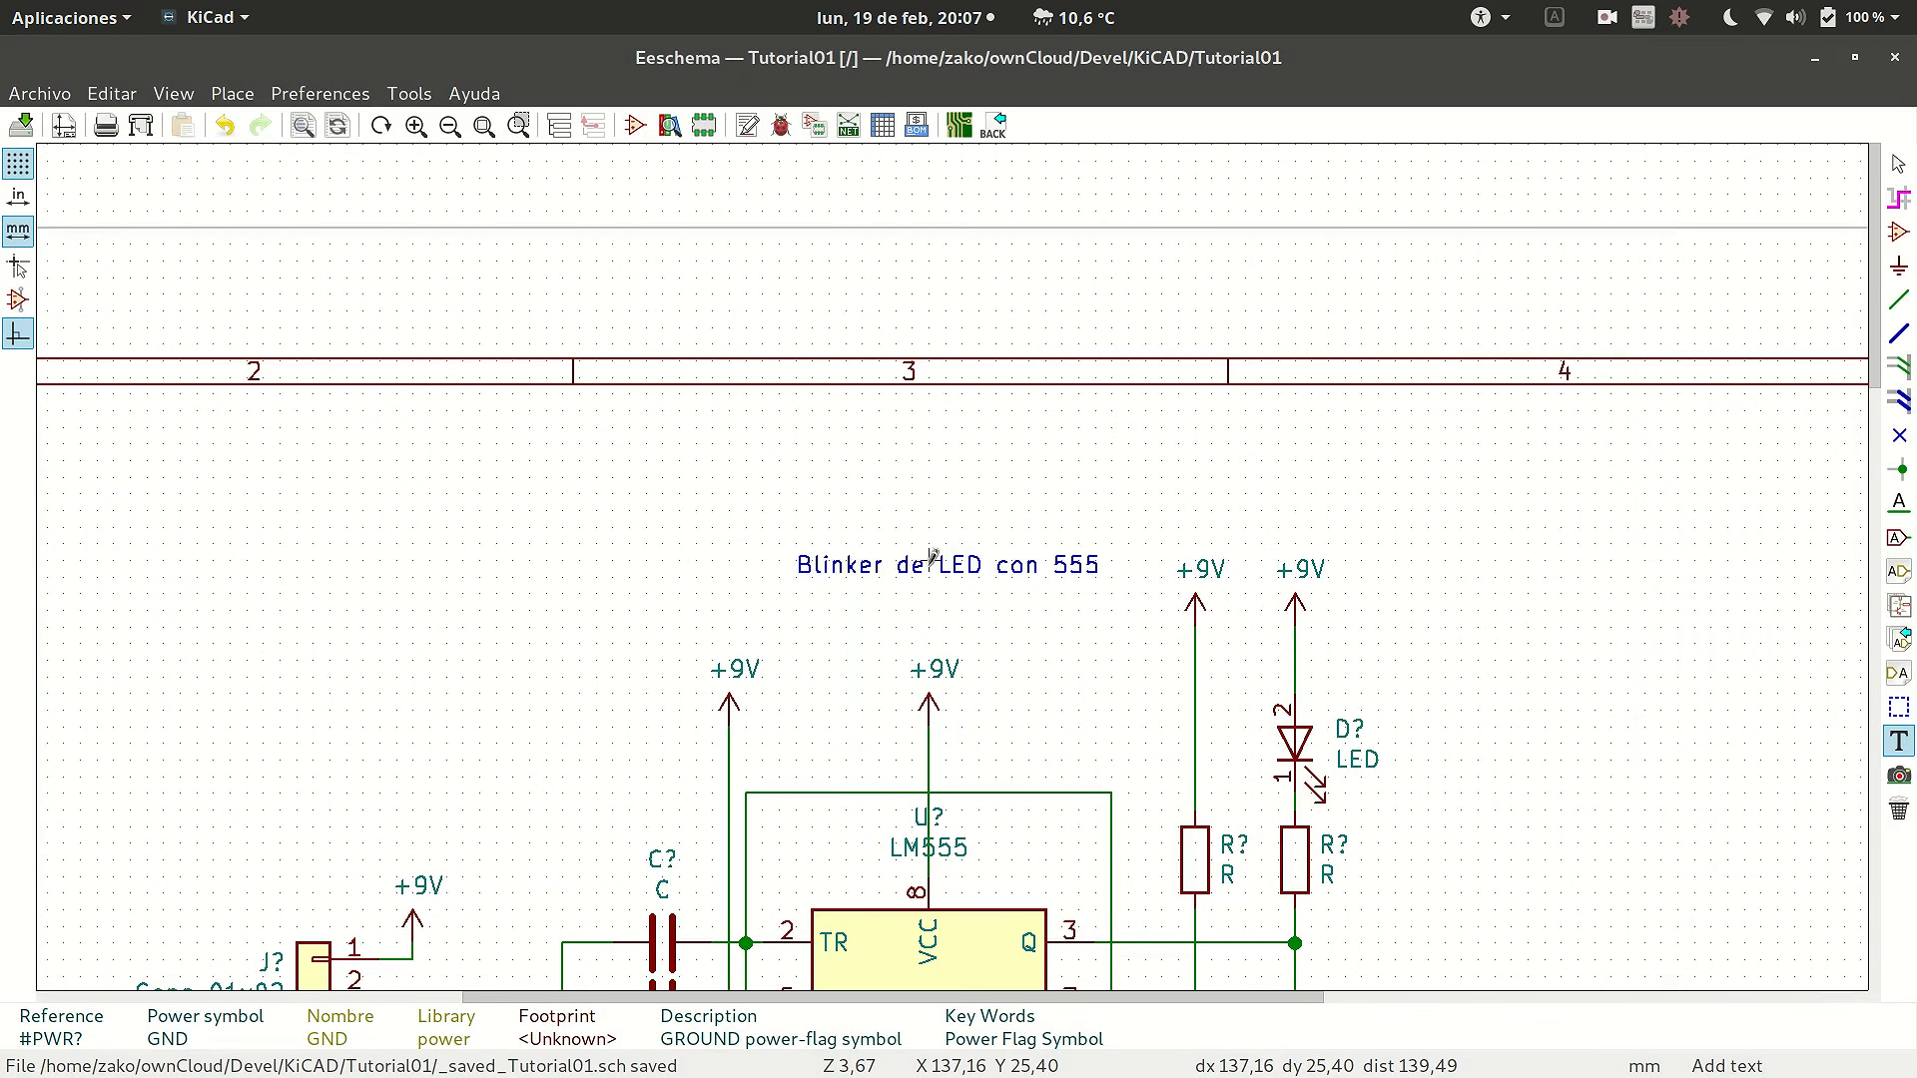
key(e)
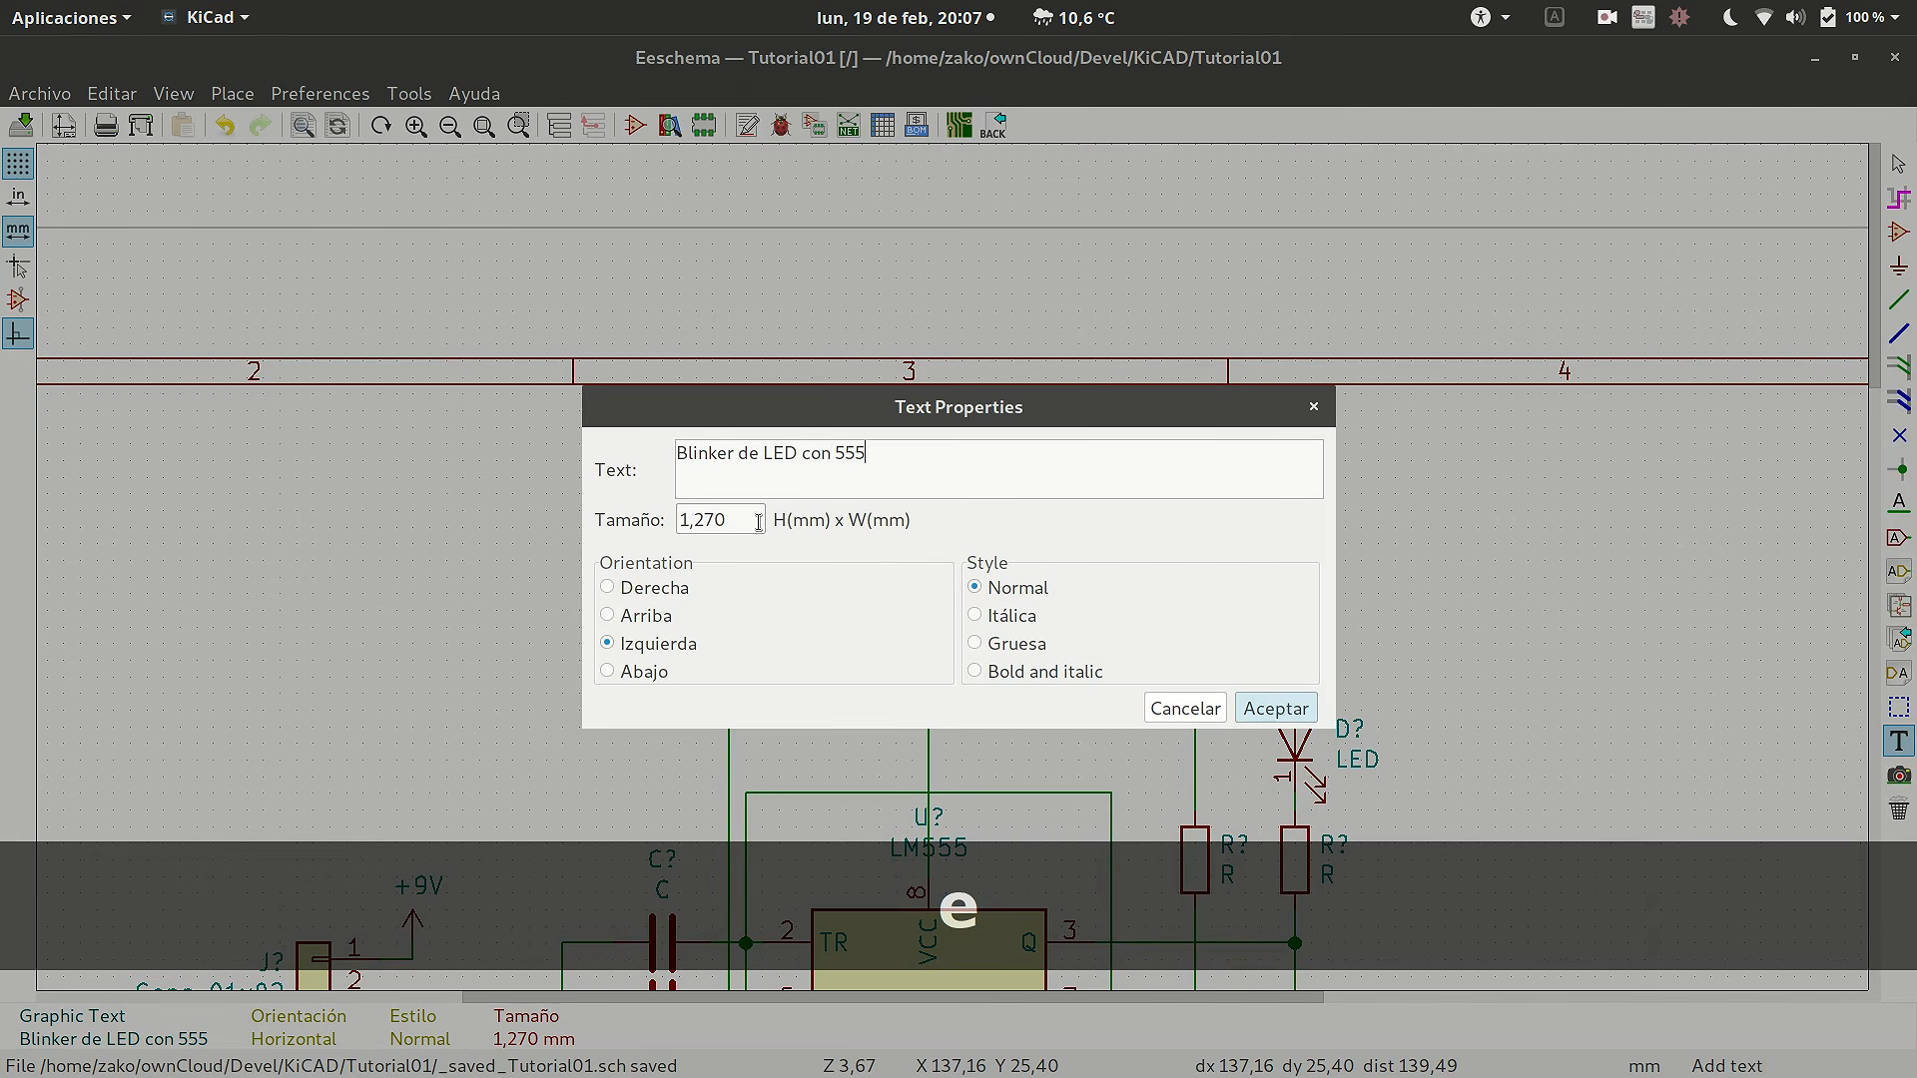
drag(759, 522, 643, 514)
text(5)
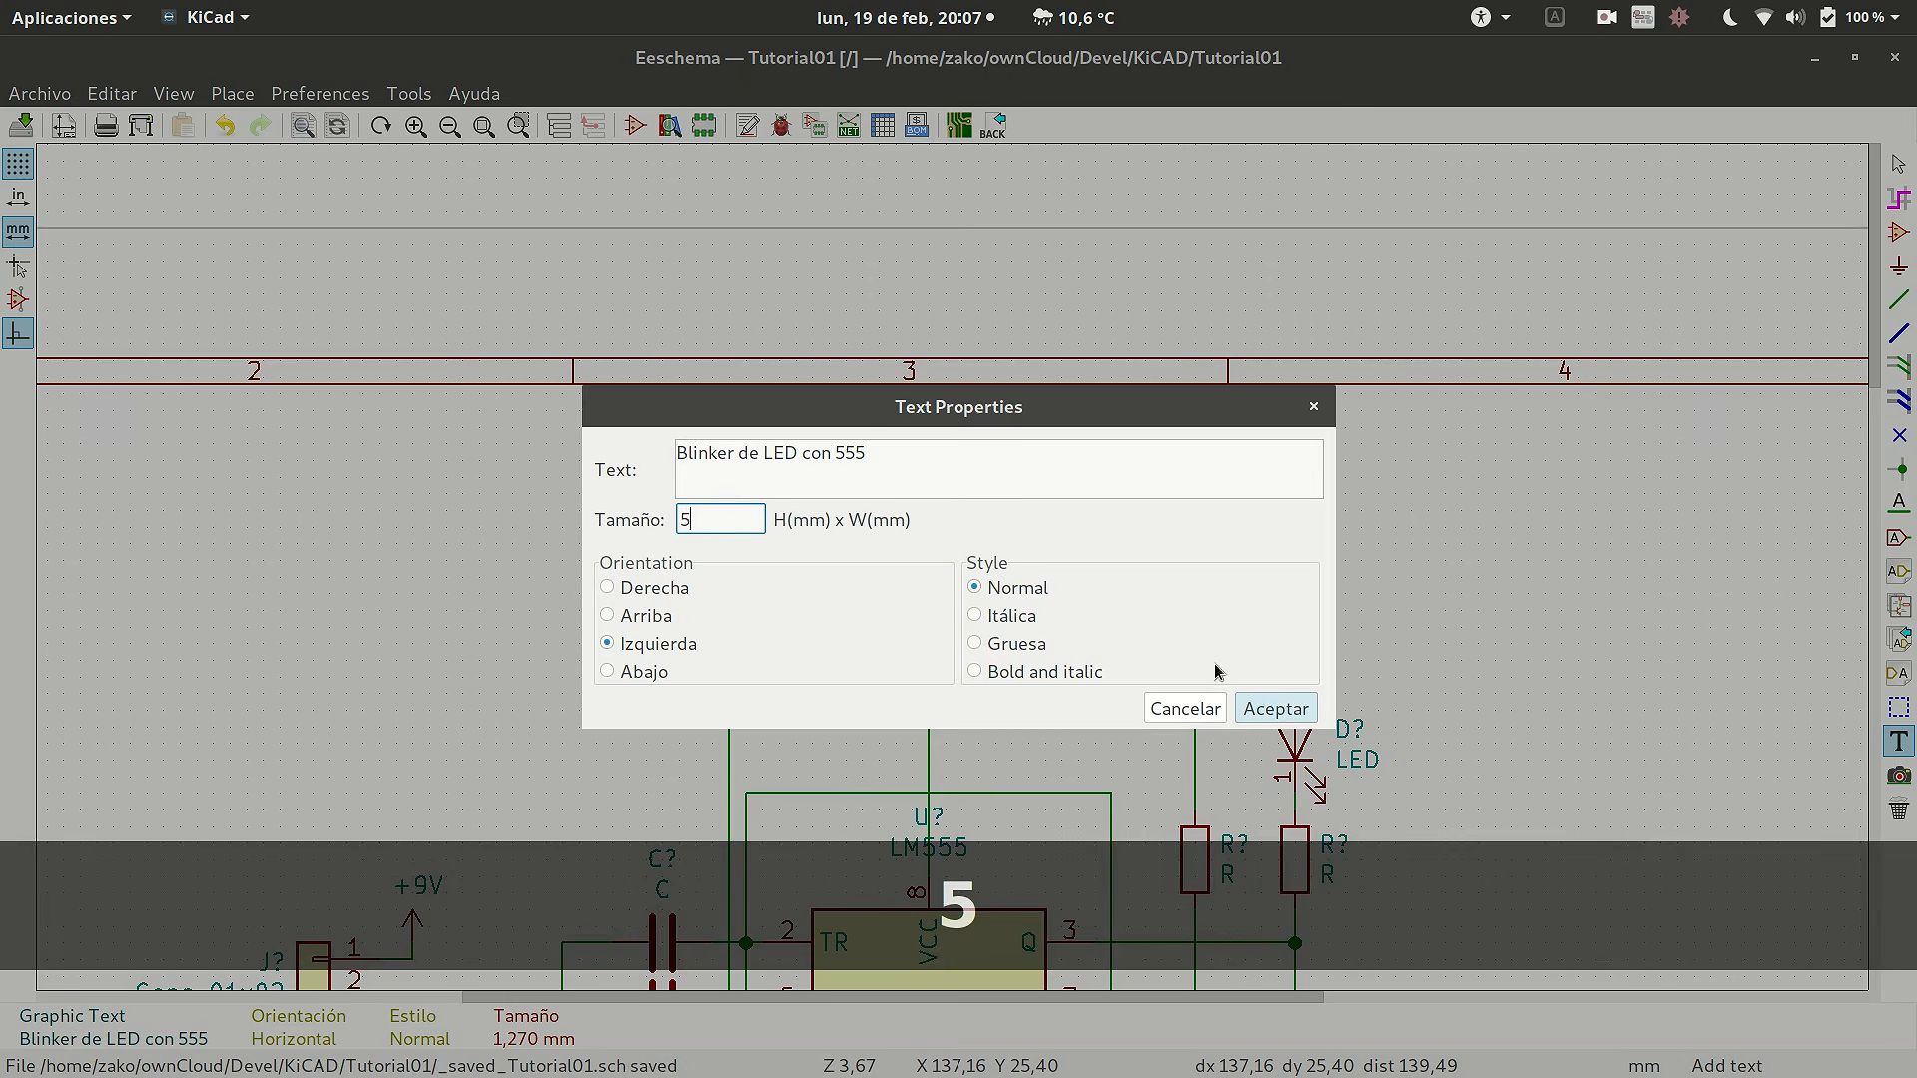
click(1282, 717)
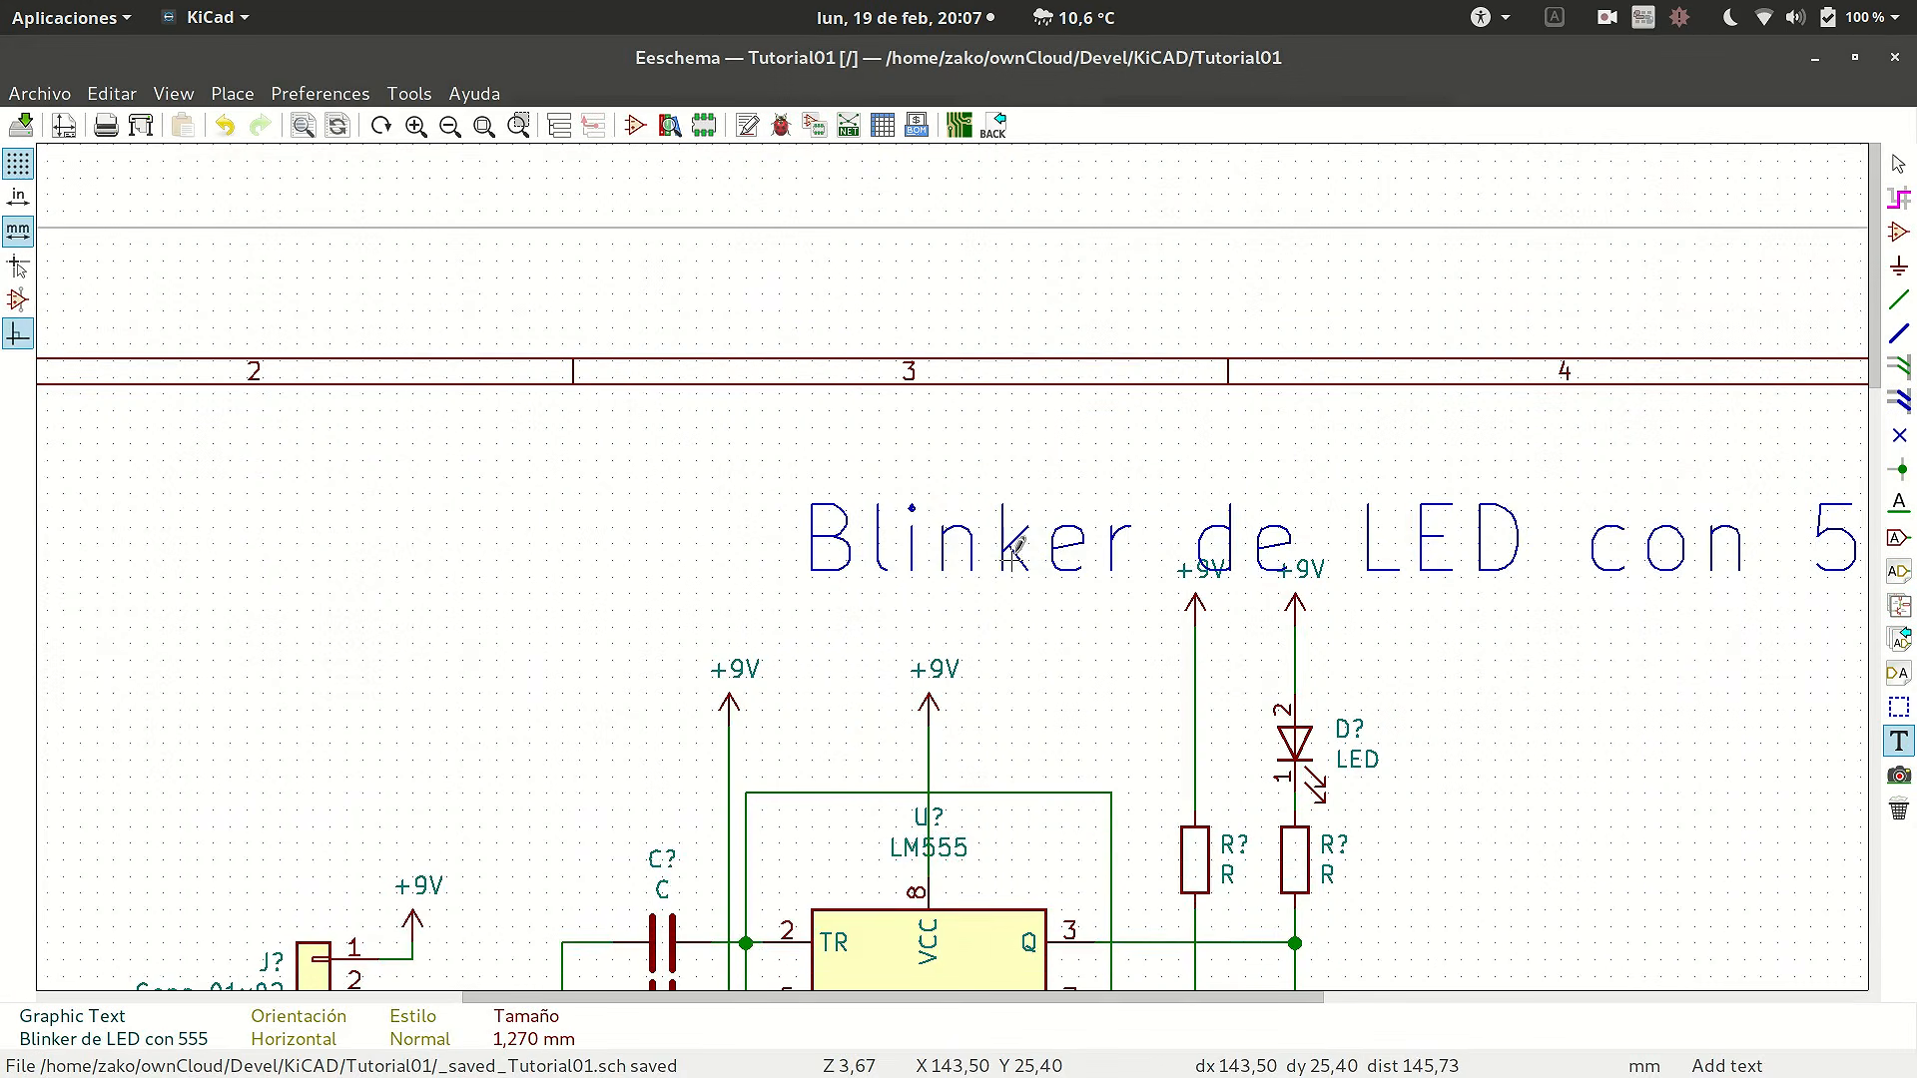
key(m)
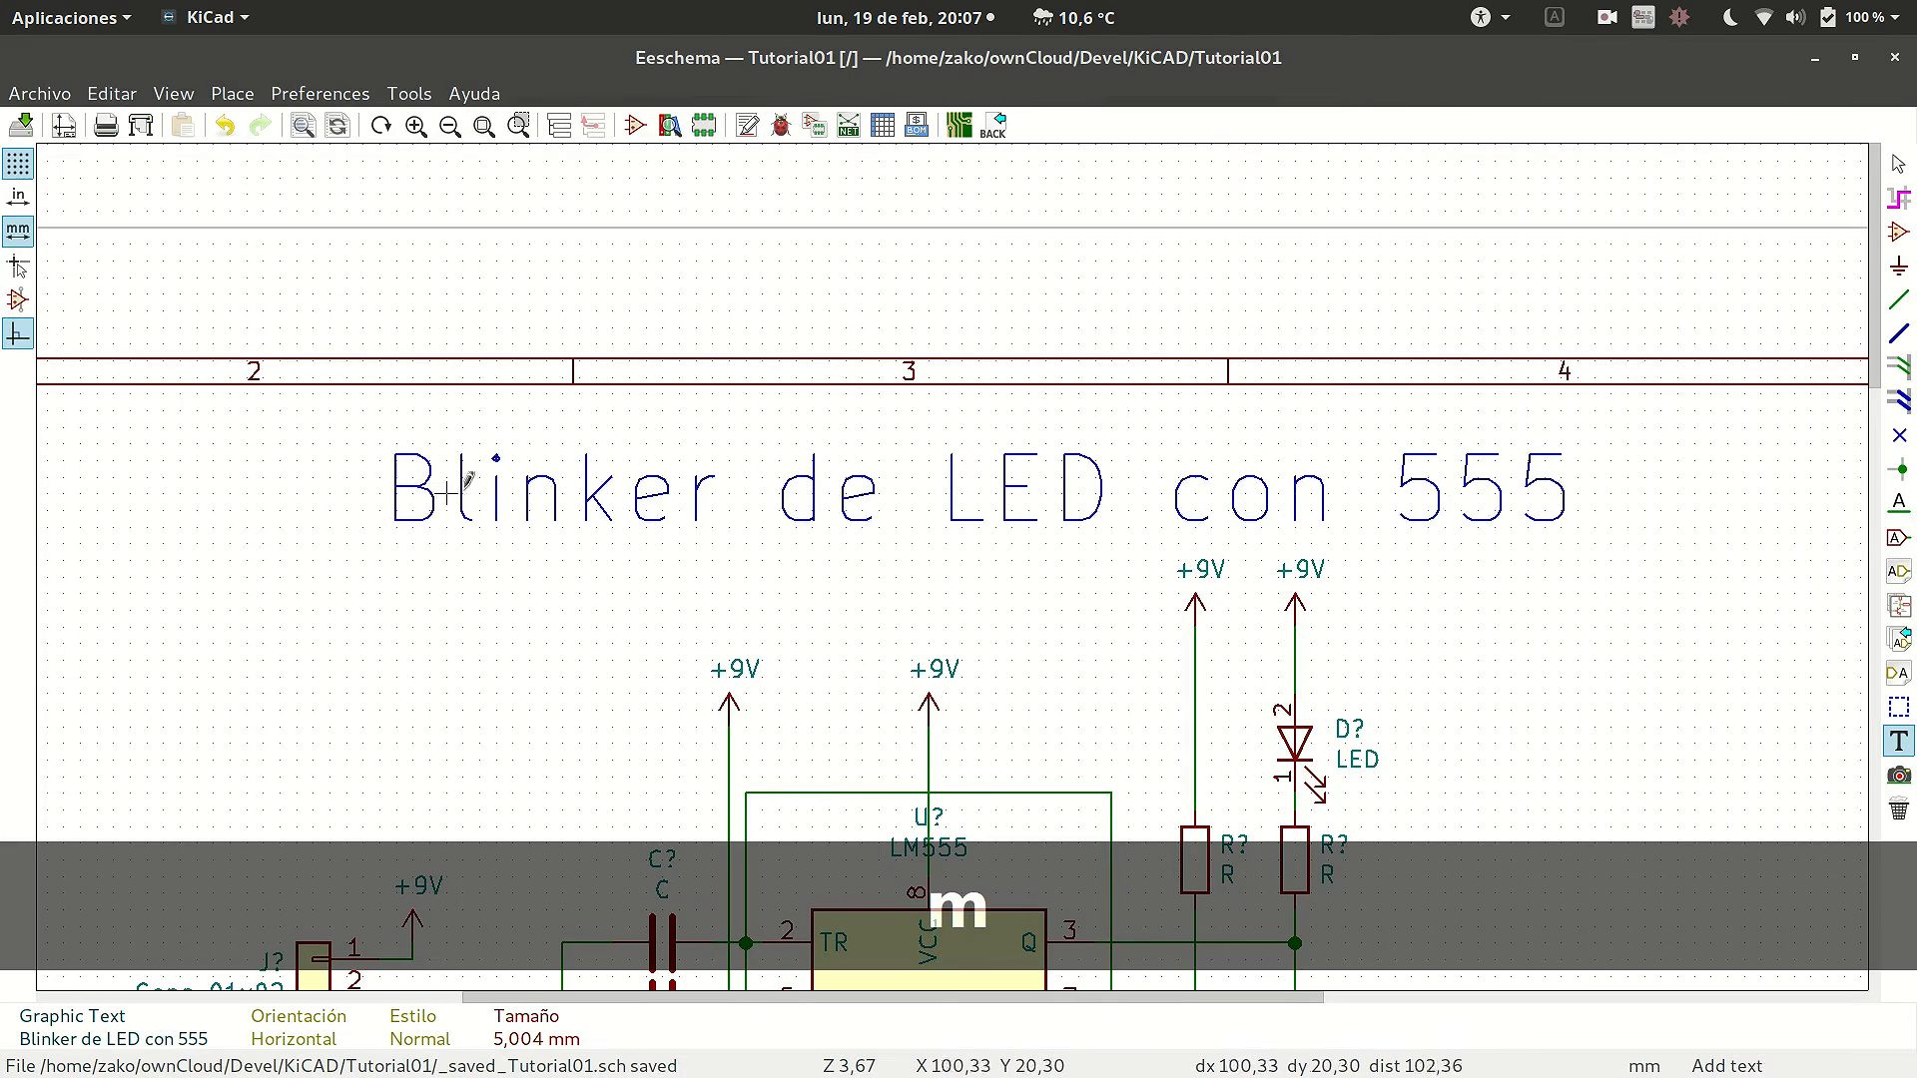
- Change the title text's style to bold (Gruesa)
scroll(446, 491, down, 3)
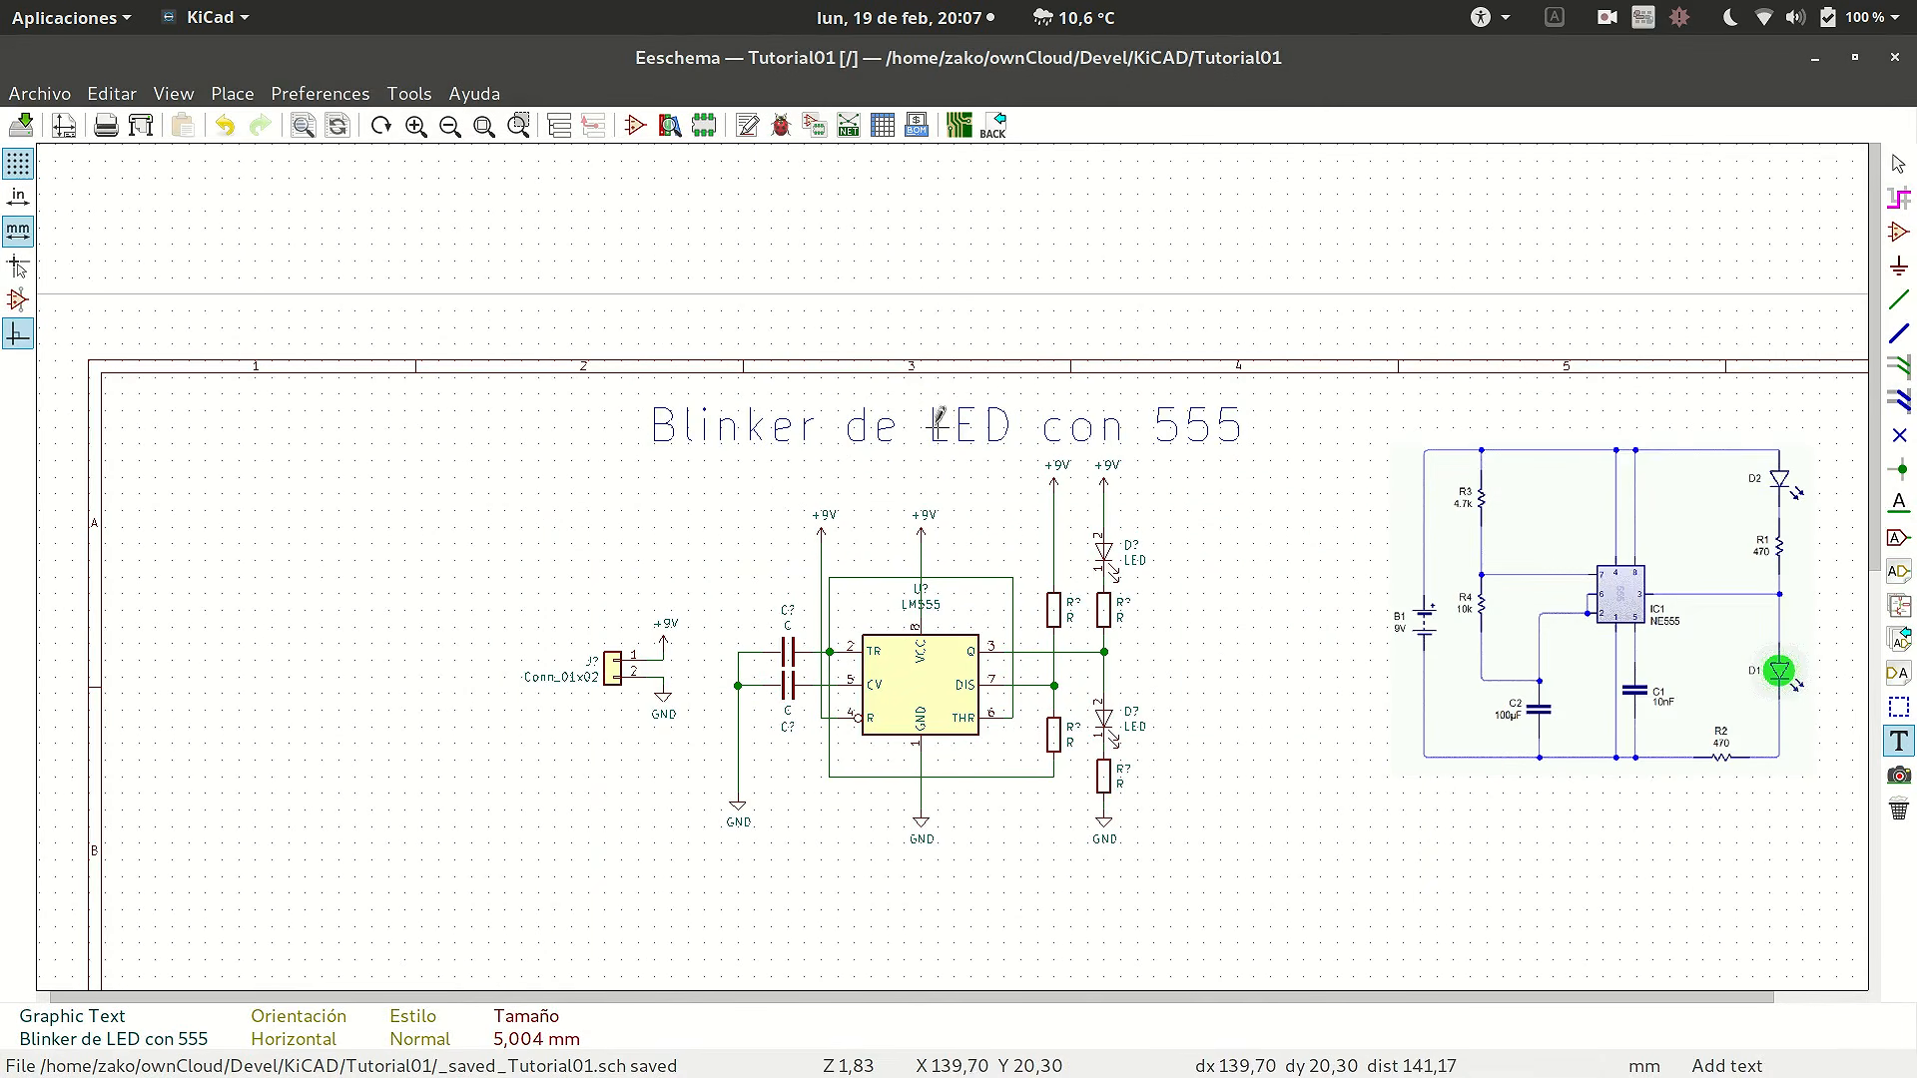
key(e)
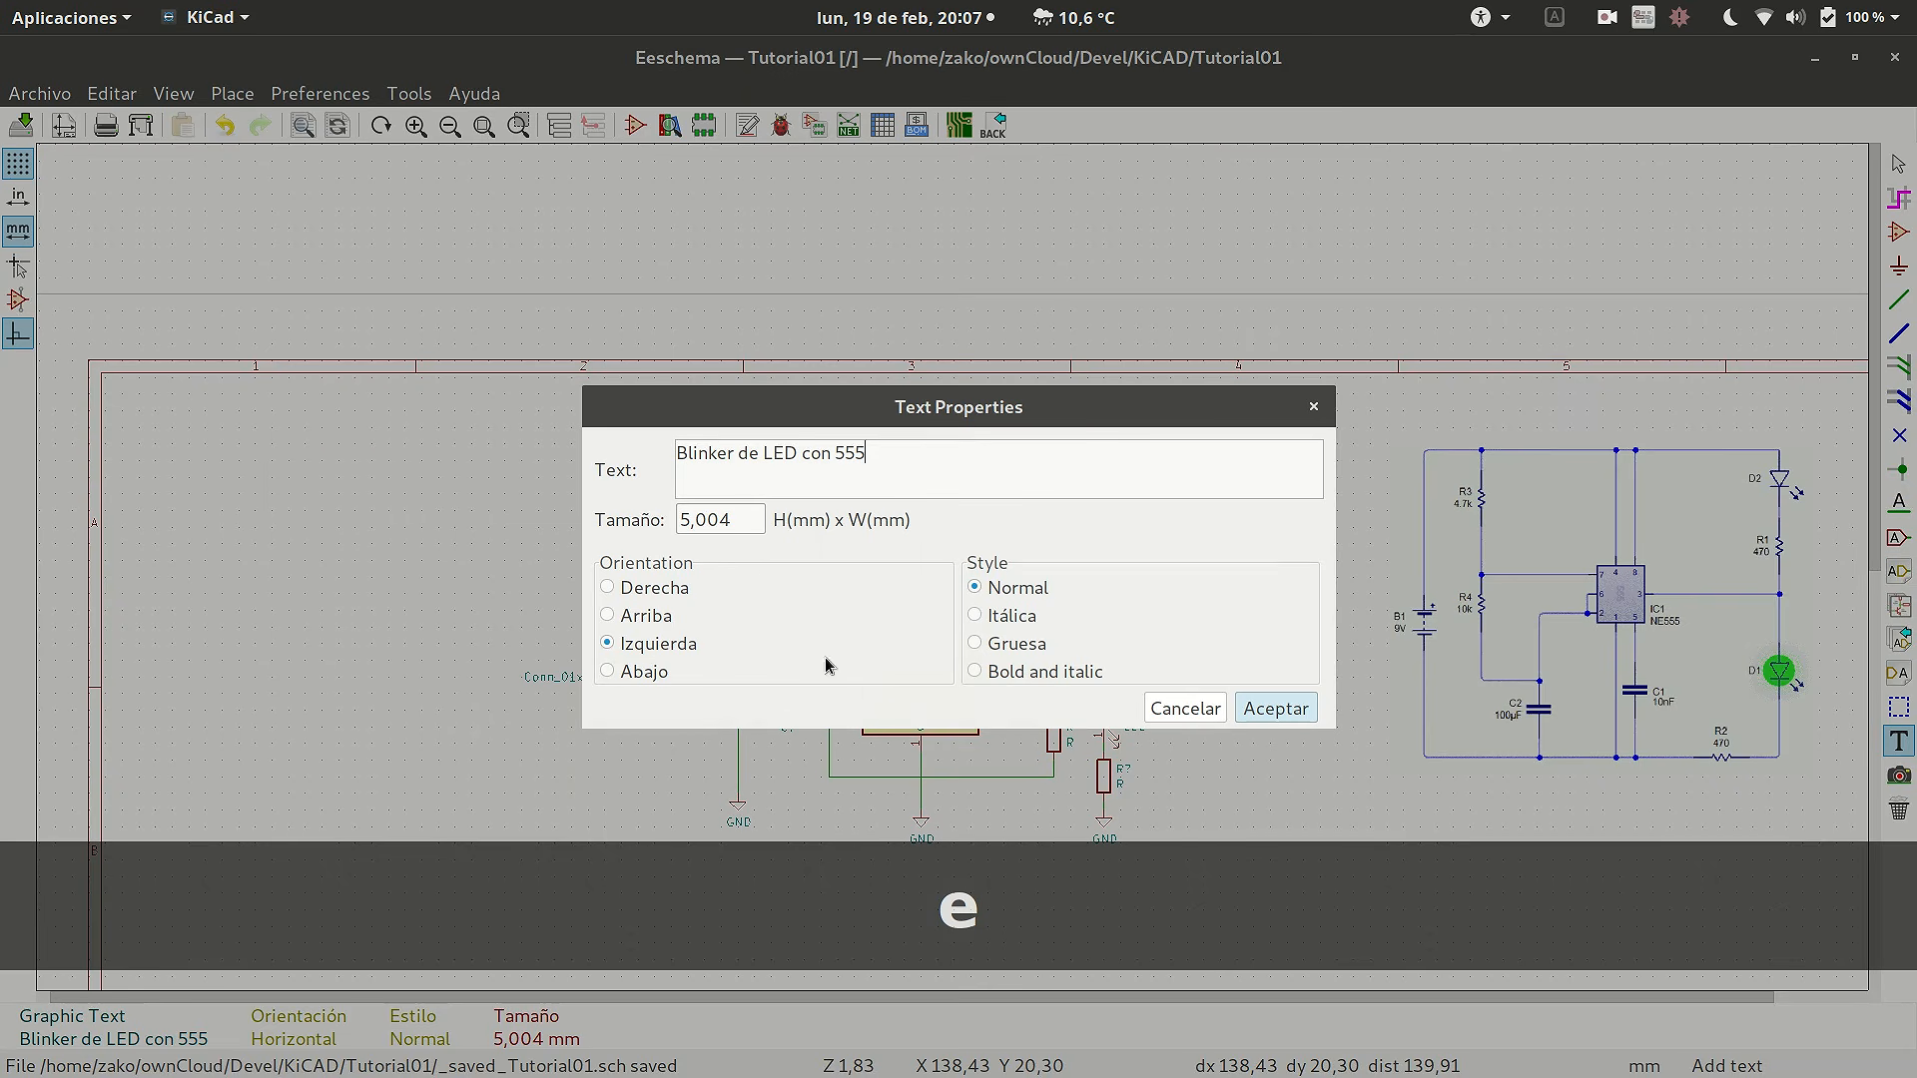
click(994, 645)
click(1275, 708)
- Set the value of the upper LED's resistor to 470
scroll(912, 447, down, 1)
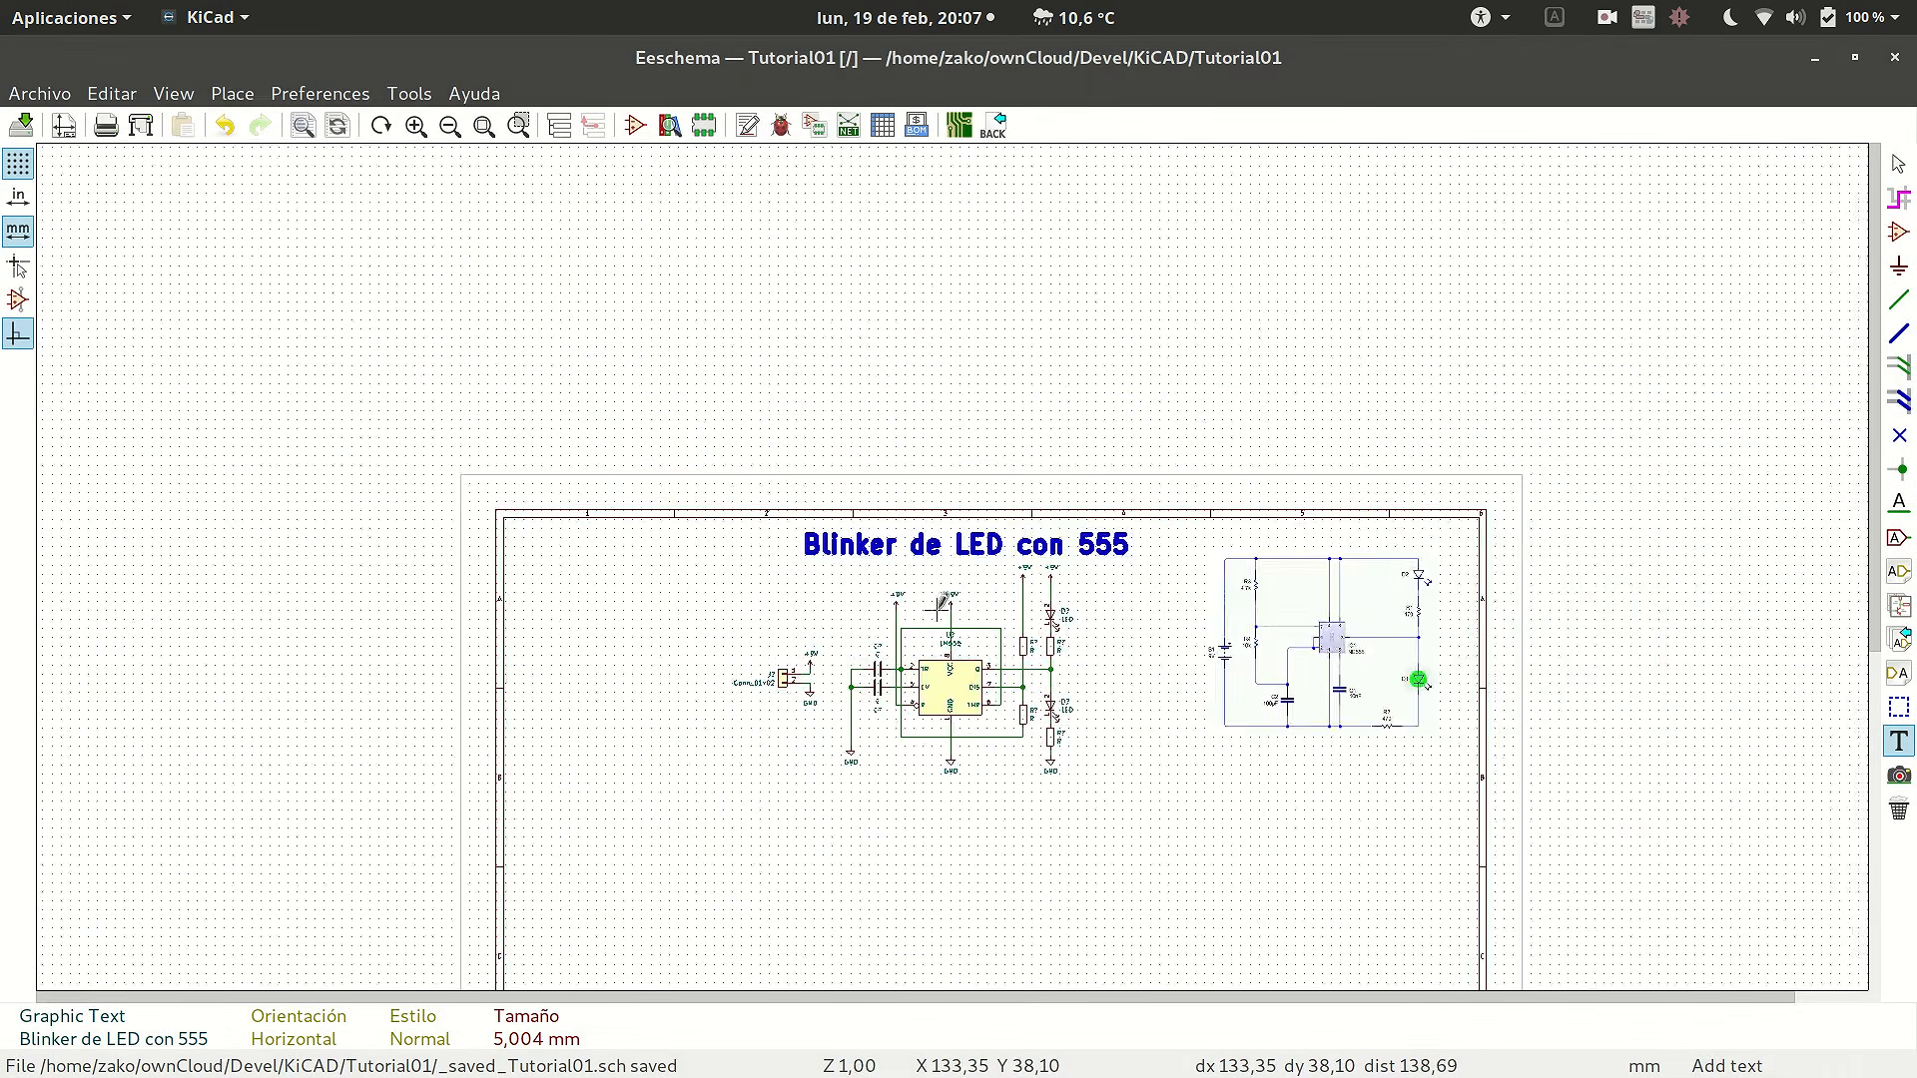
scroll(944, 599, up, 1)
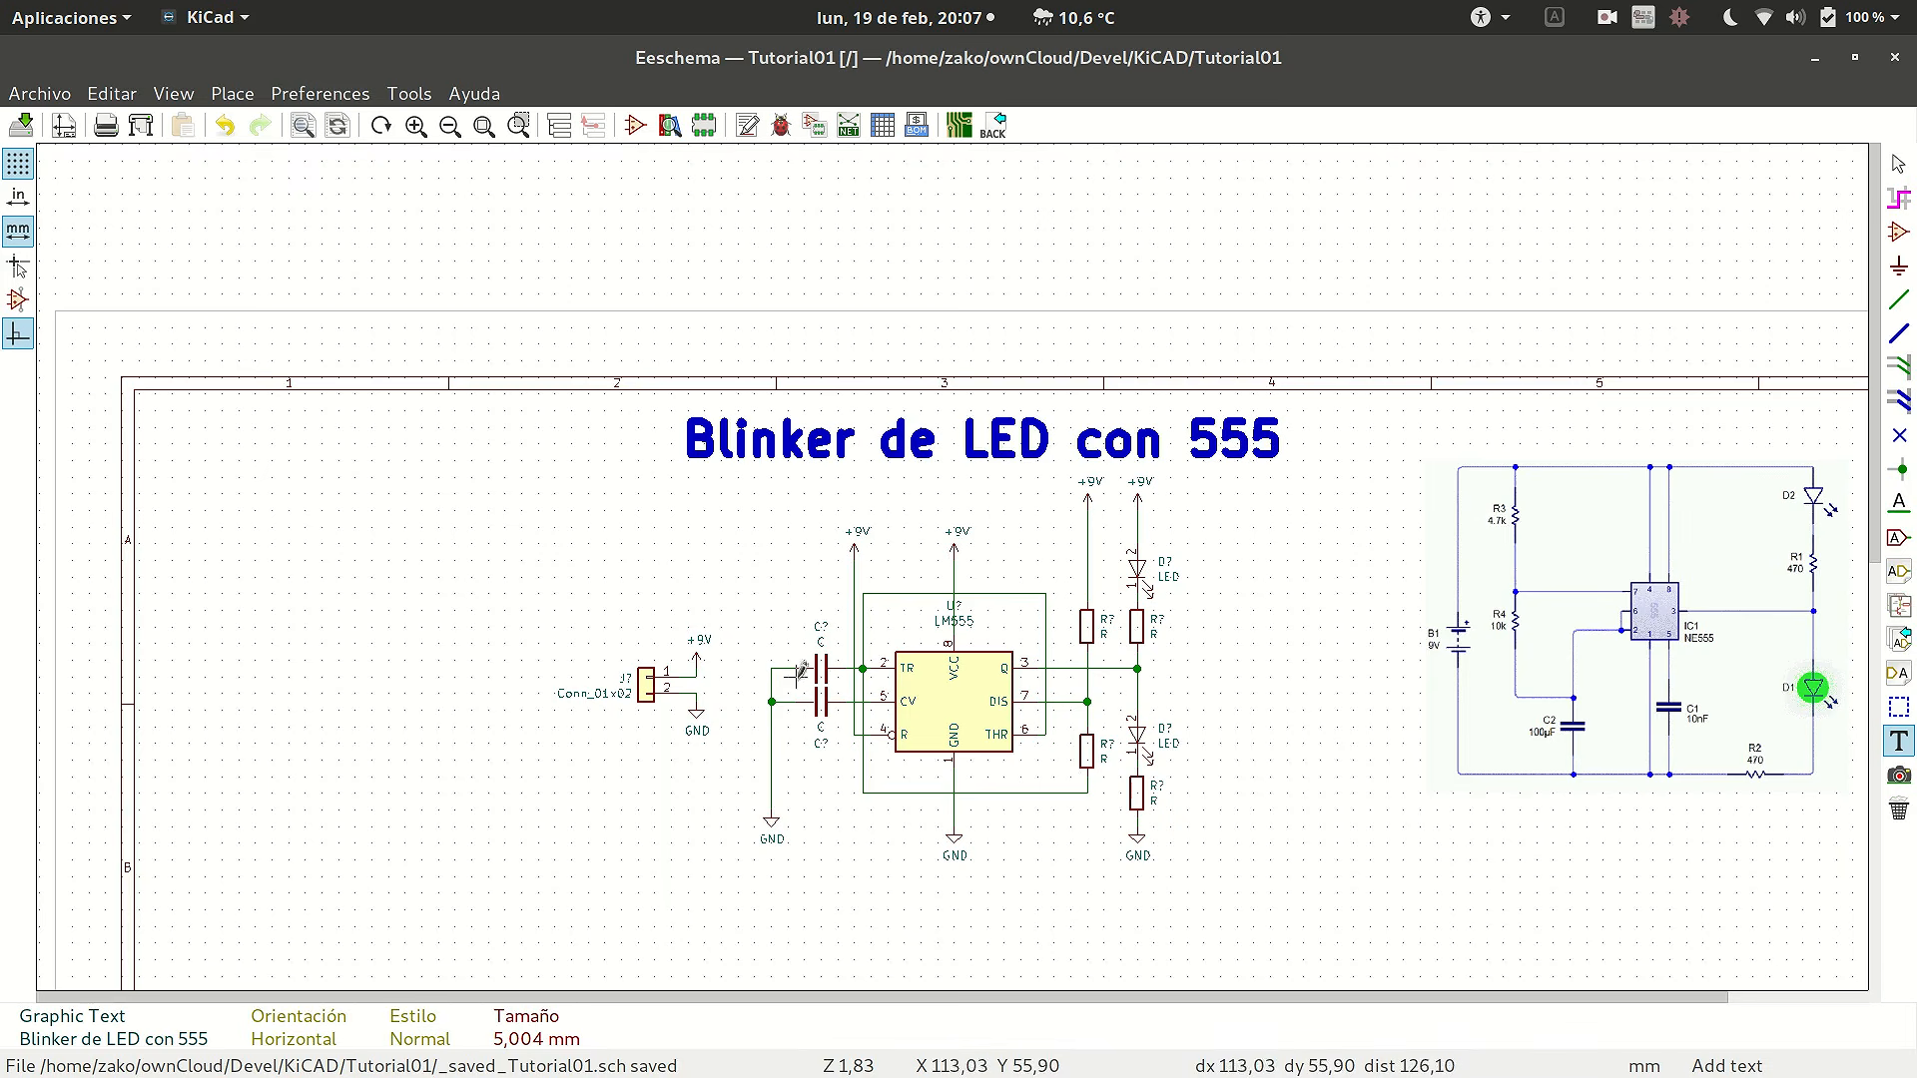
scroll(896, 669, up, 1)
scroll(947, 557, down, 2)
scroll(946, 557, up, 1)
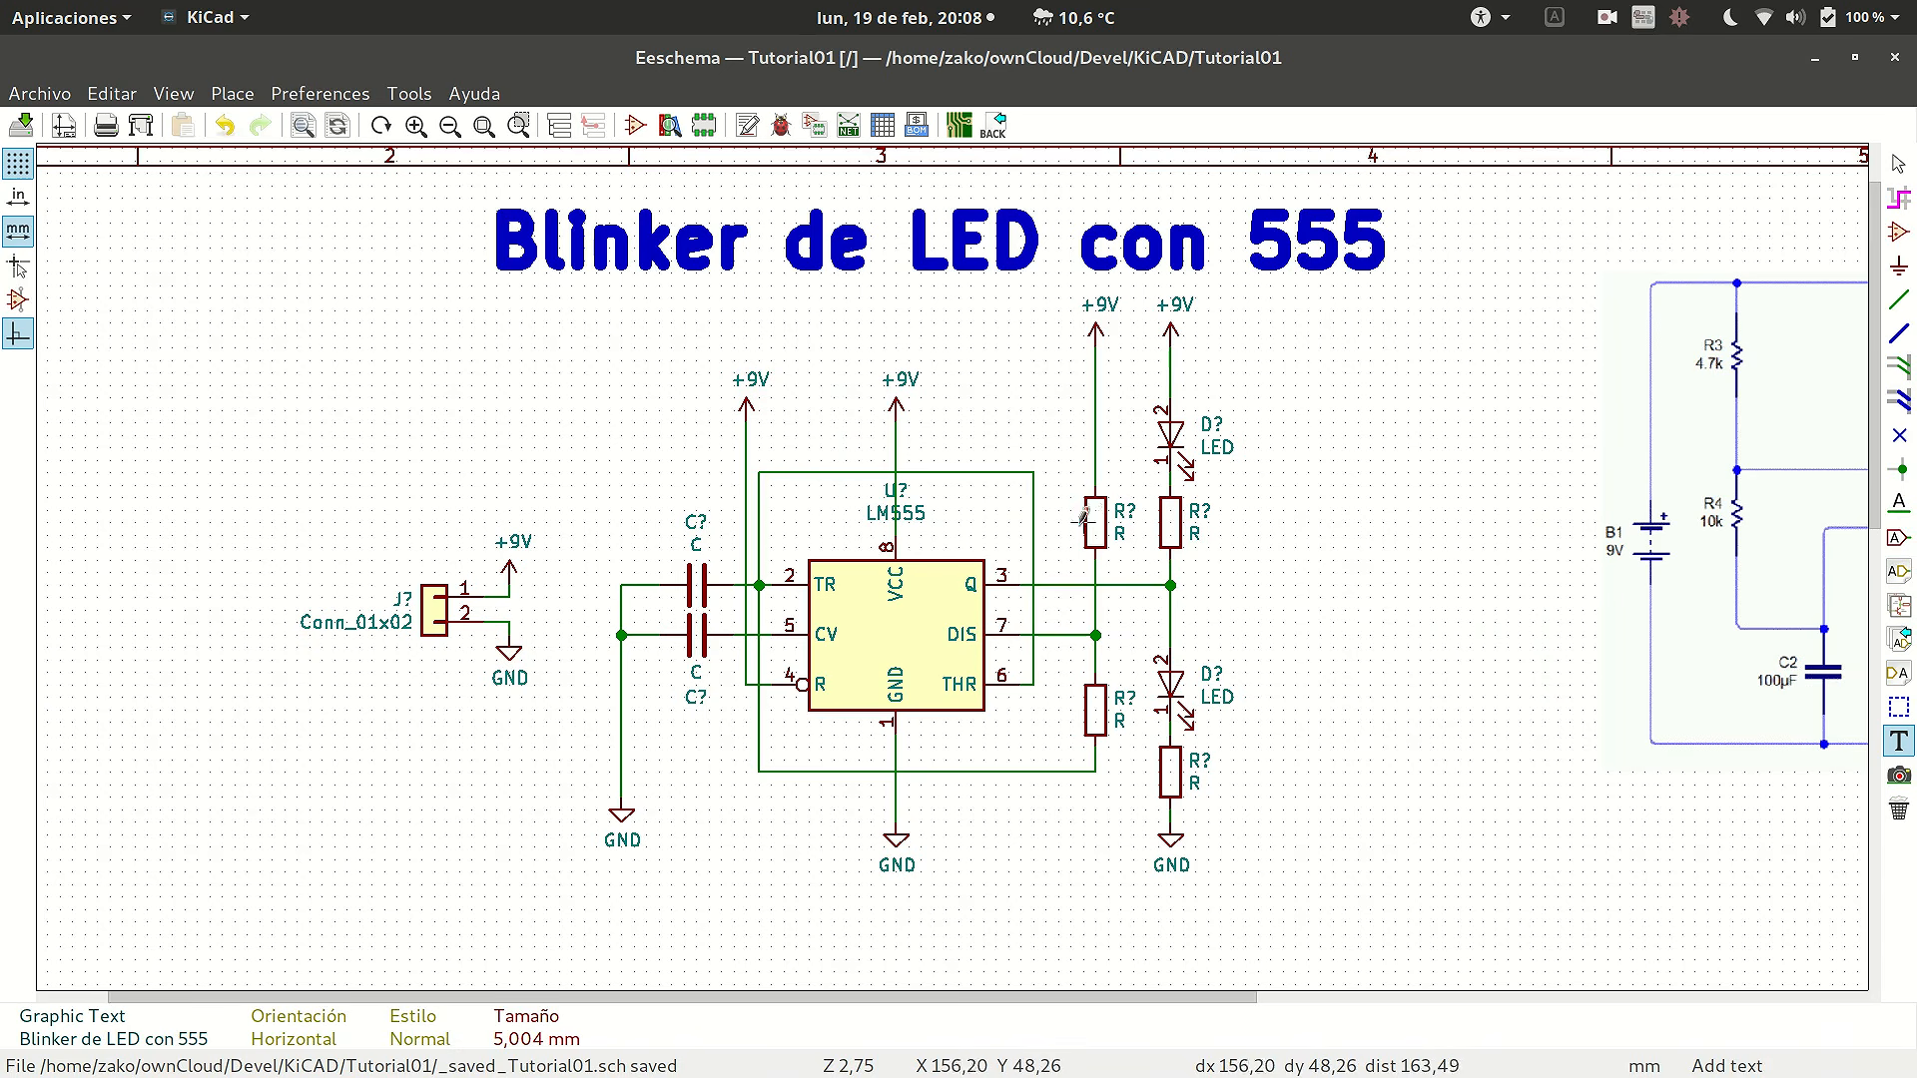
scroll(1101, 510, down, 2)
scroll(994, 455, up, 2)
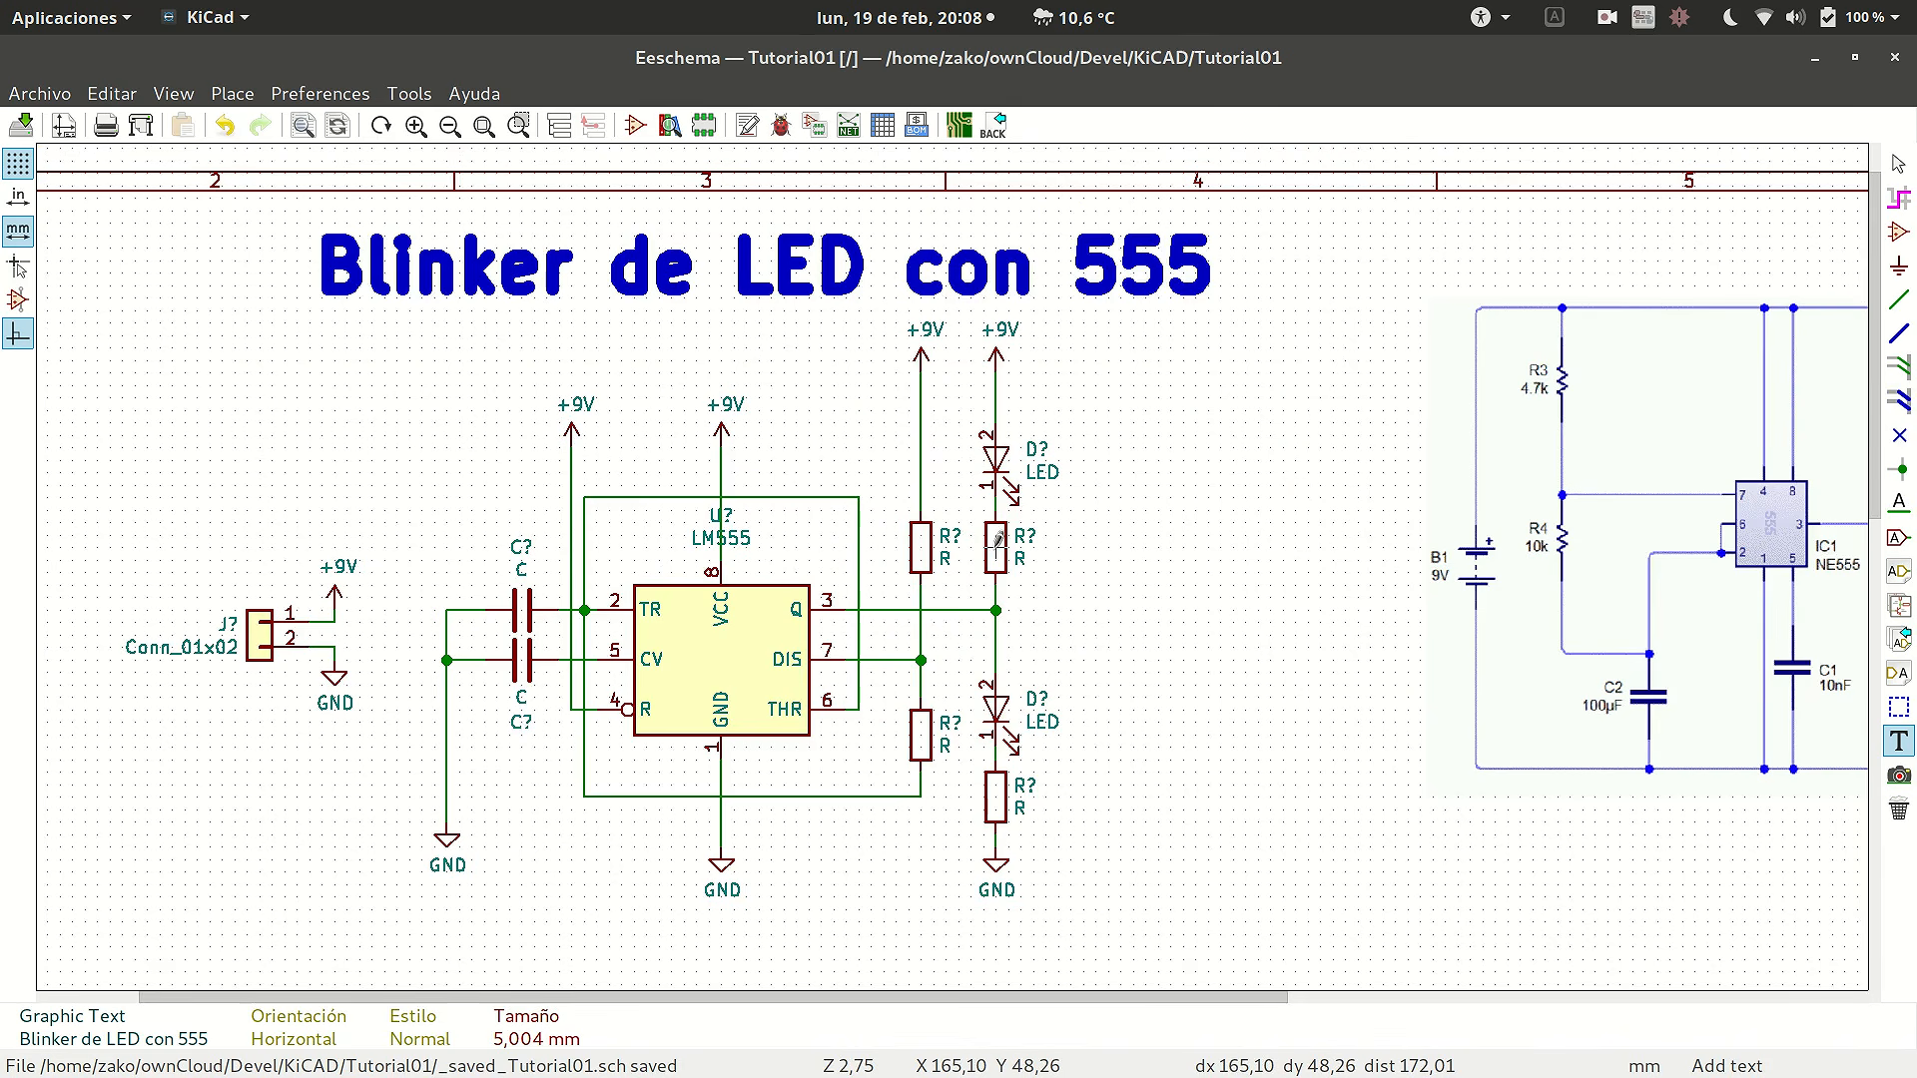
key(v)
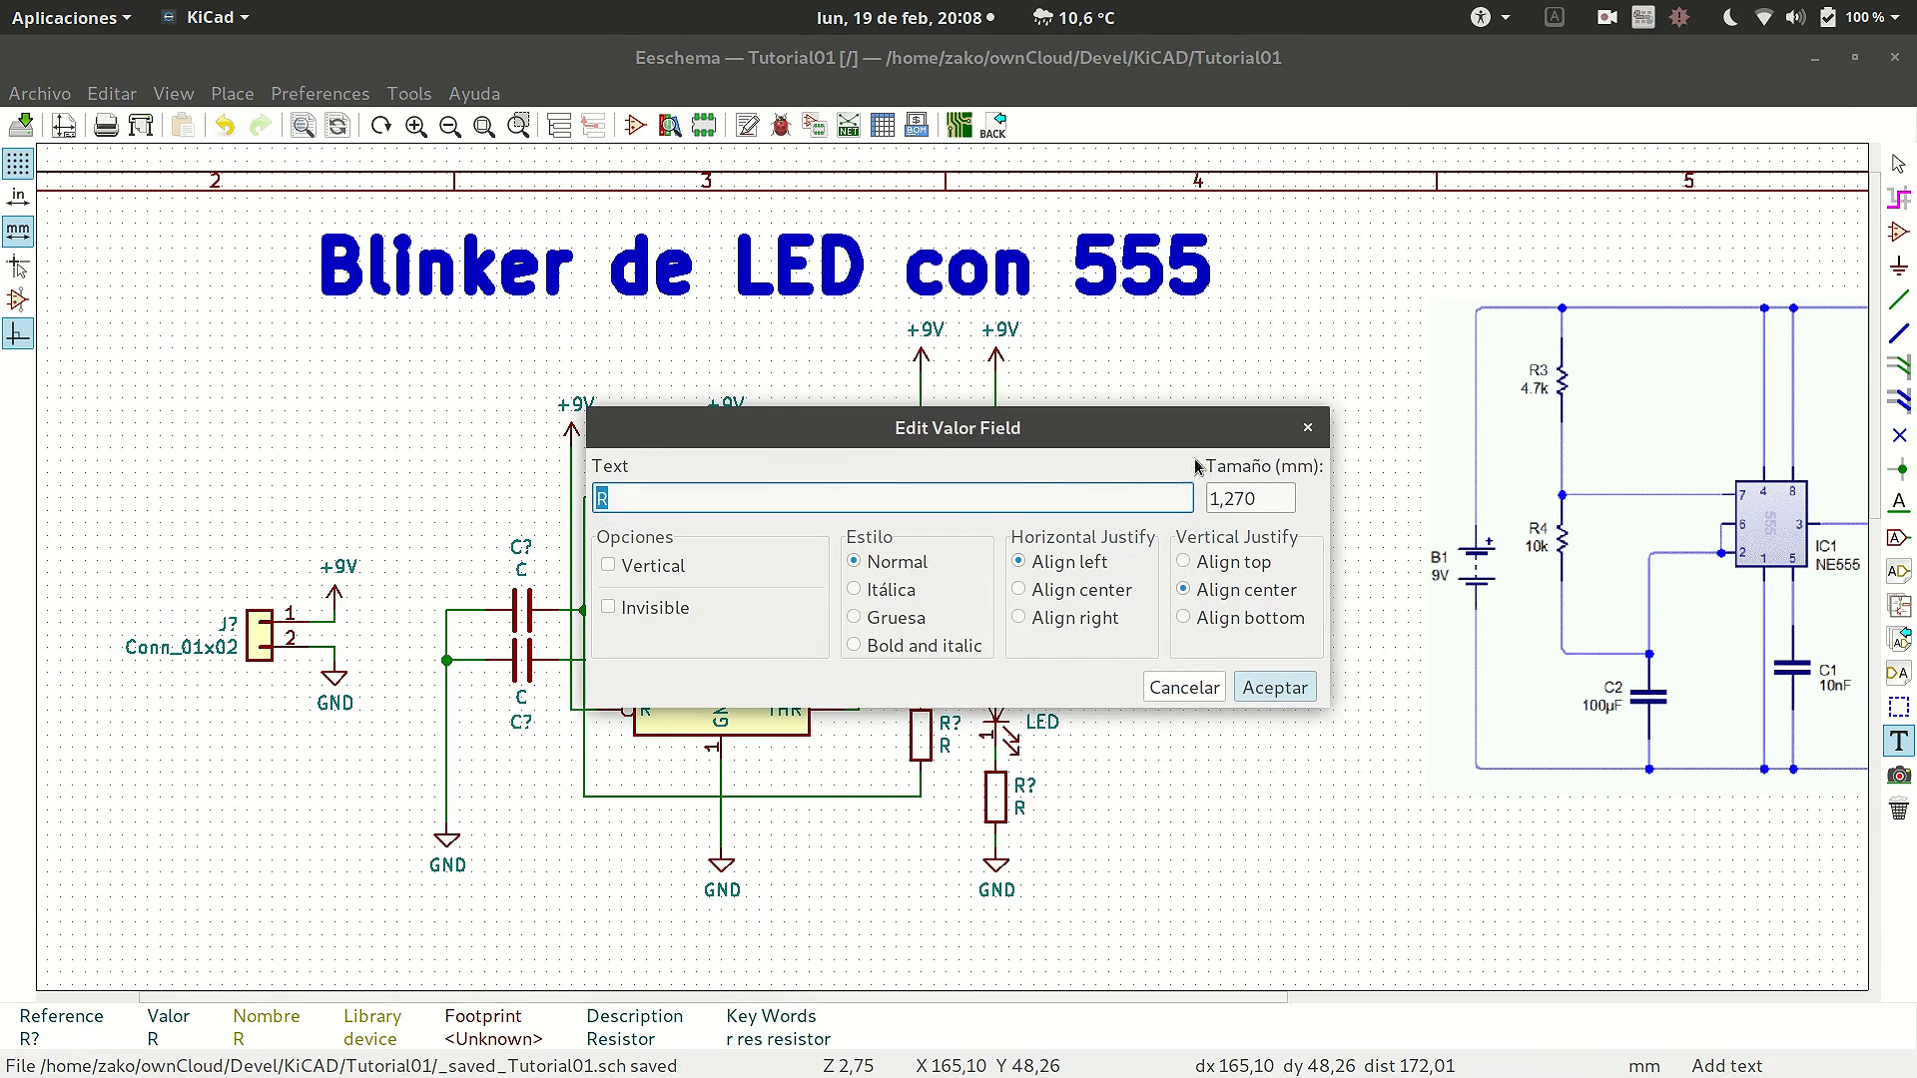
text(470)
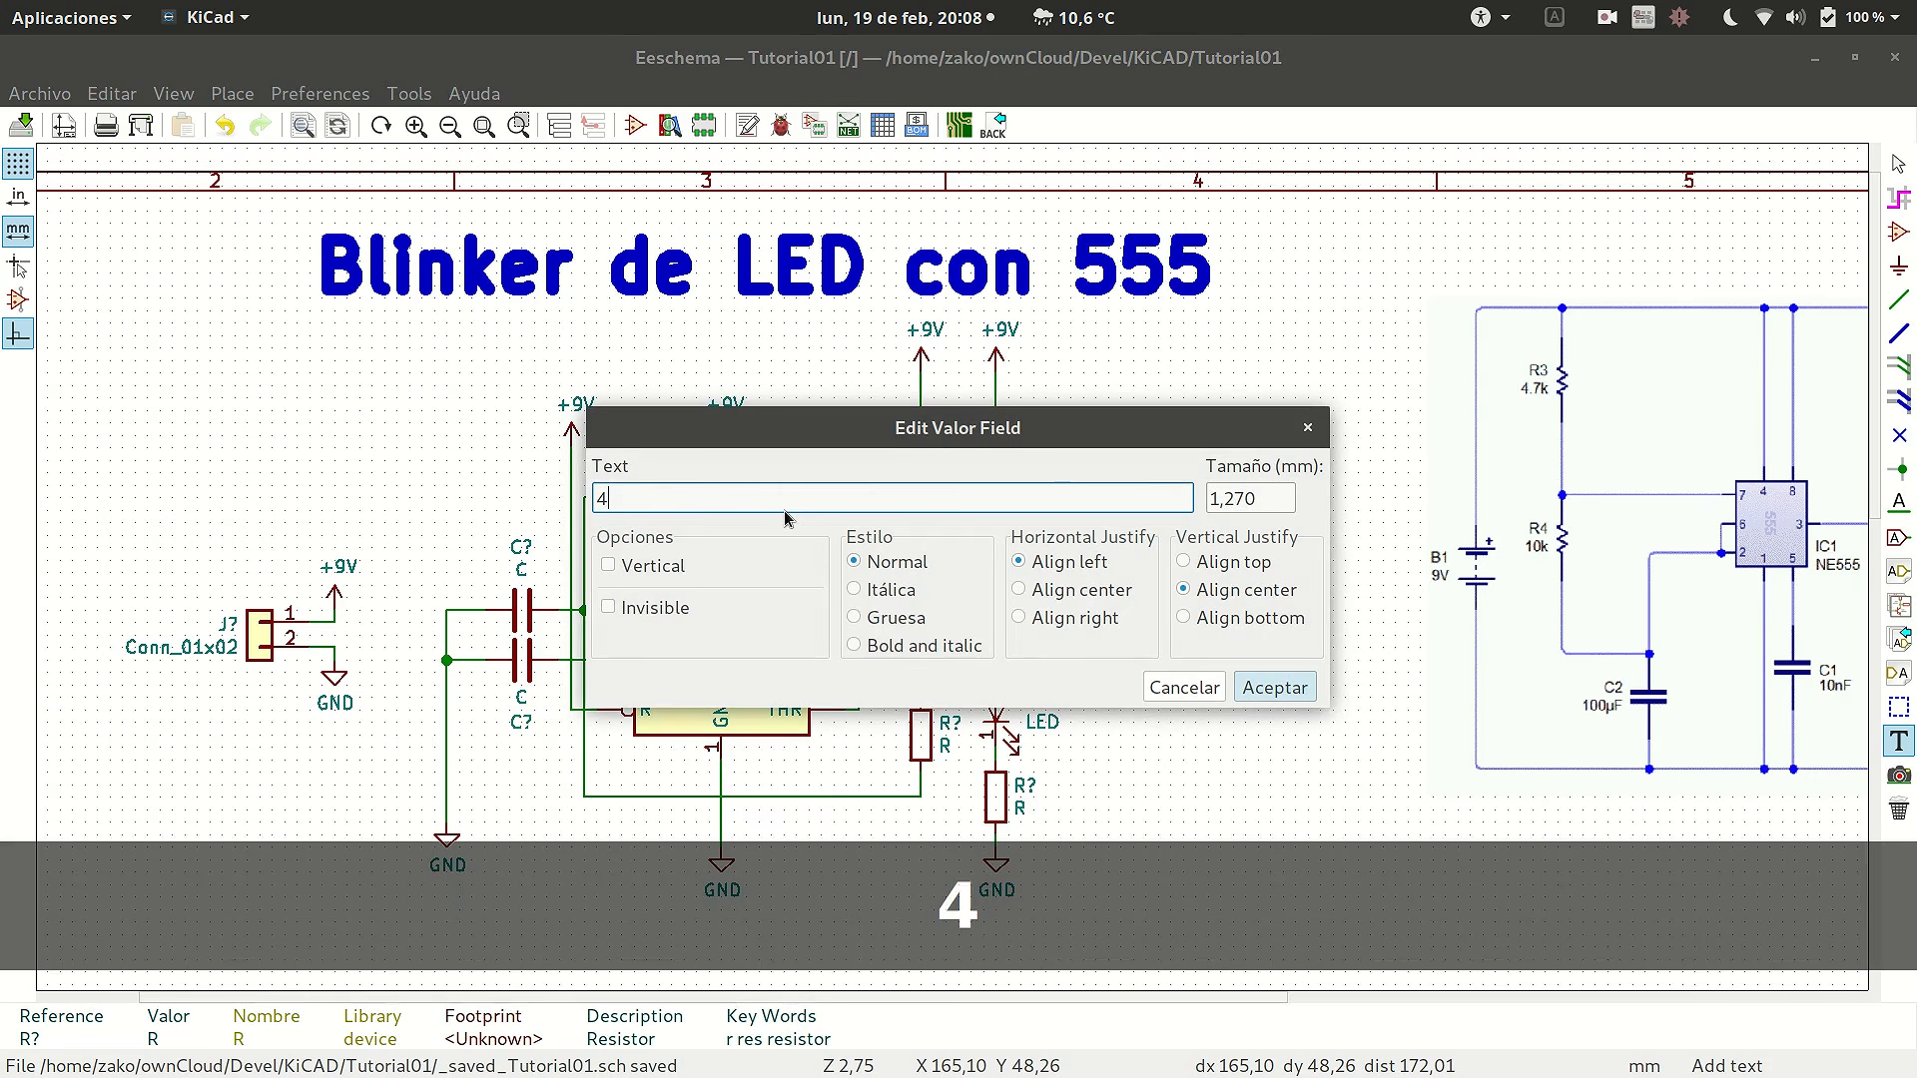
key(Return)
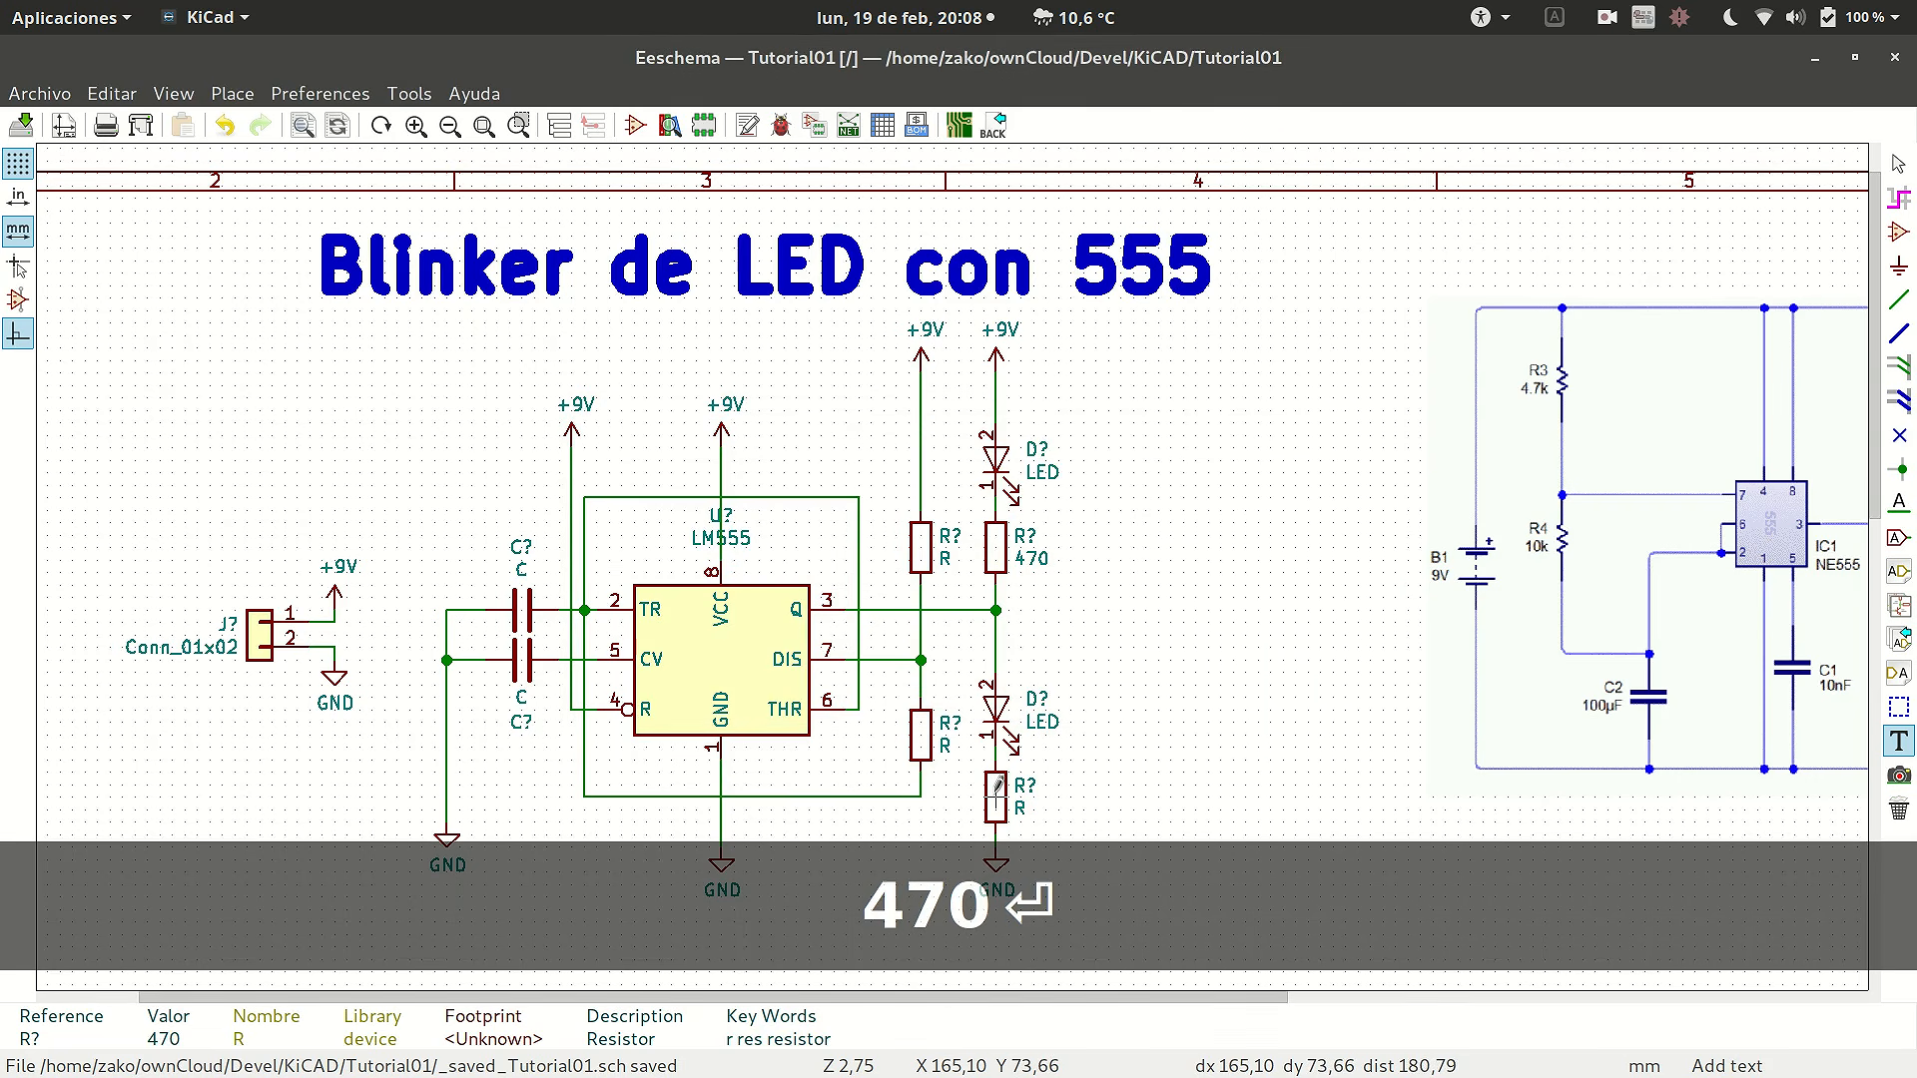
- Set the value of the lower LED's resistor to 470 and check its symbol properties
key(e)
key(Escape)
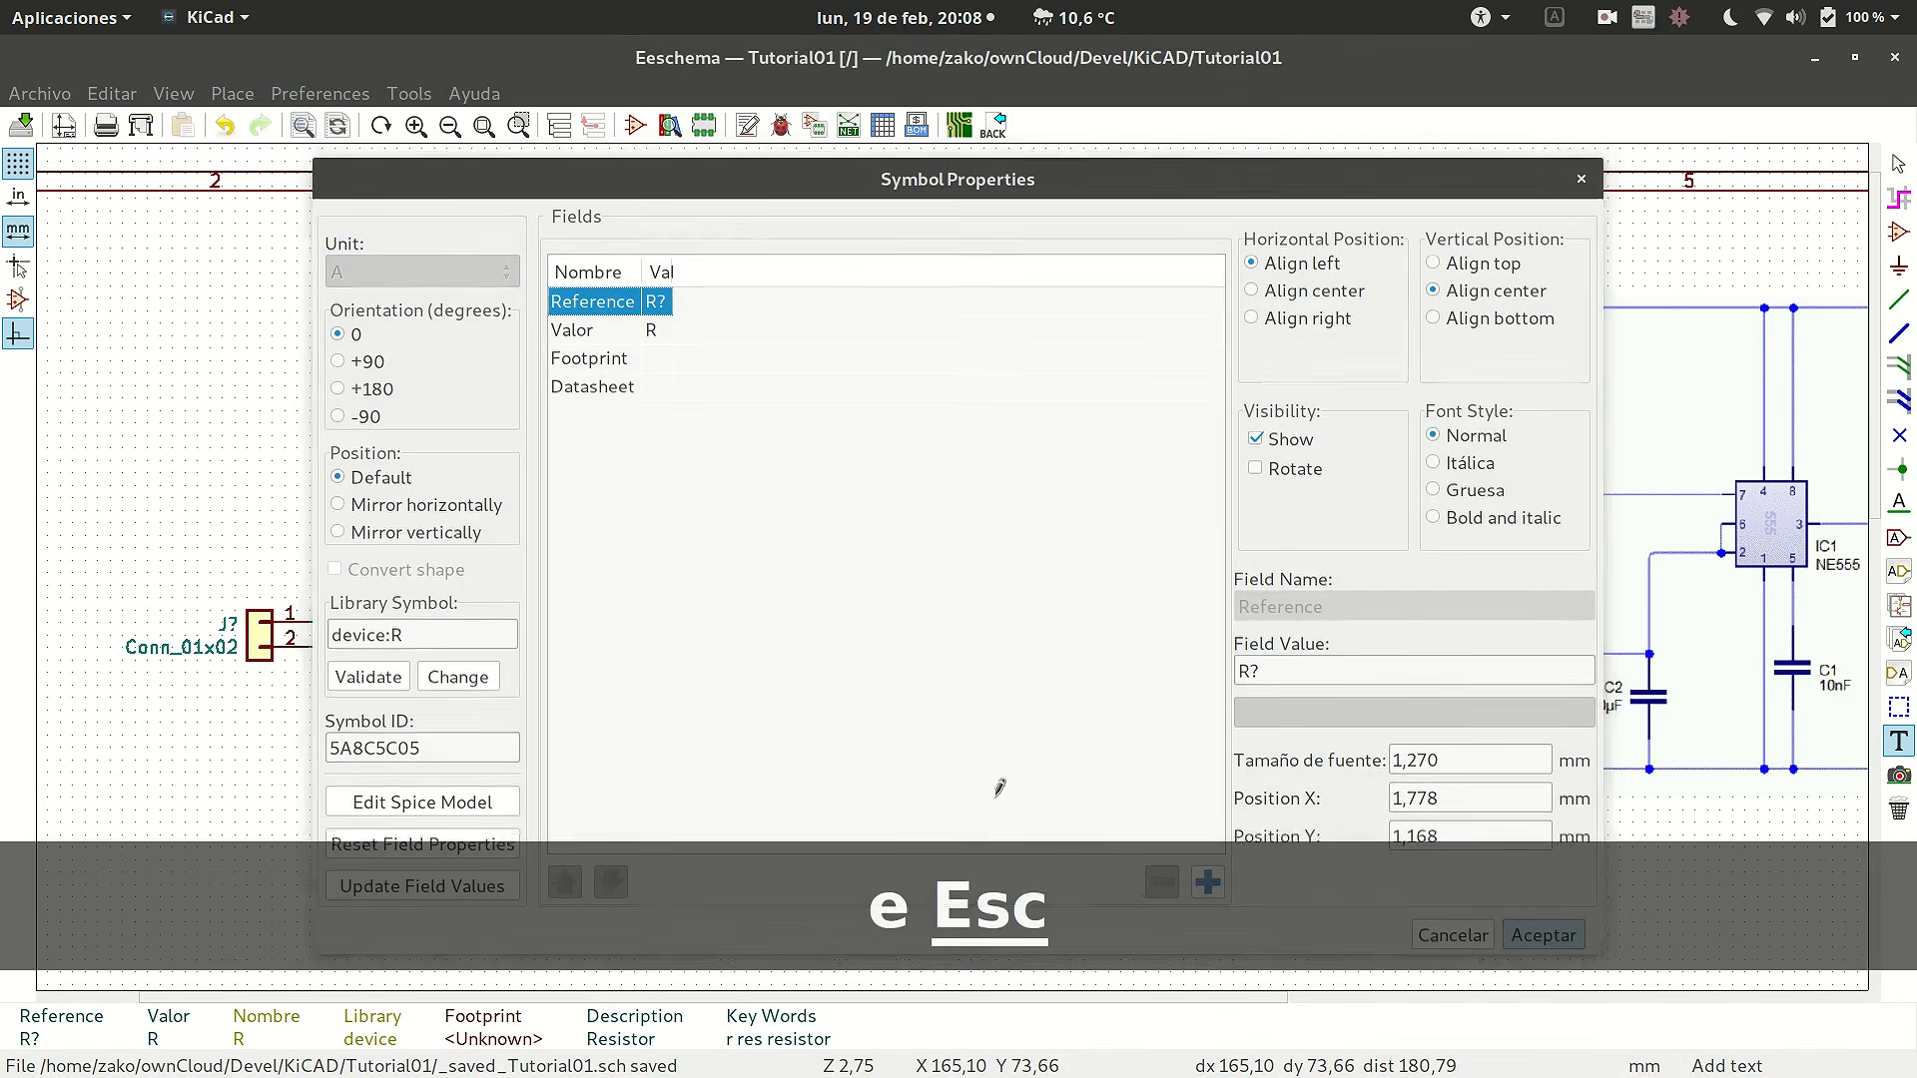
text(v)
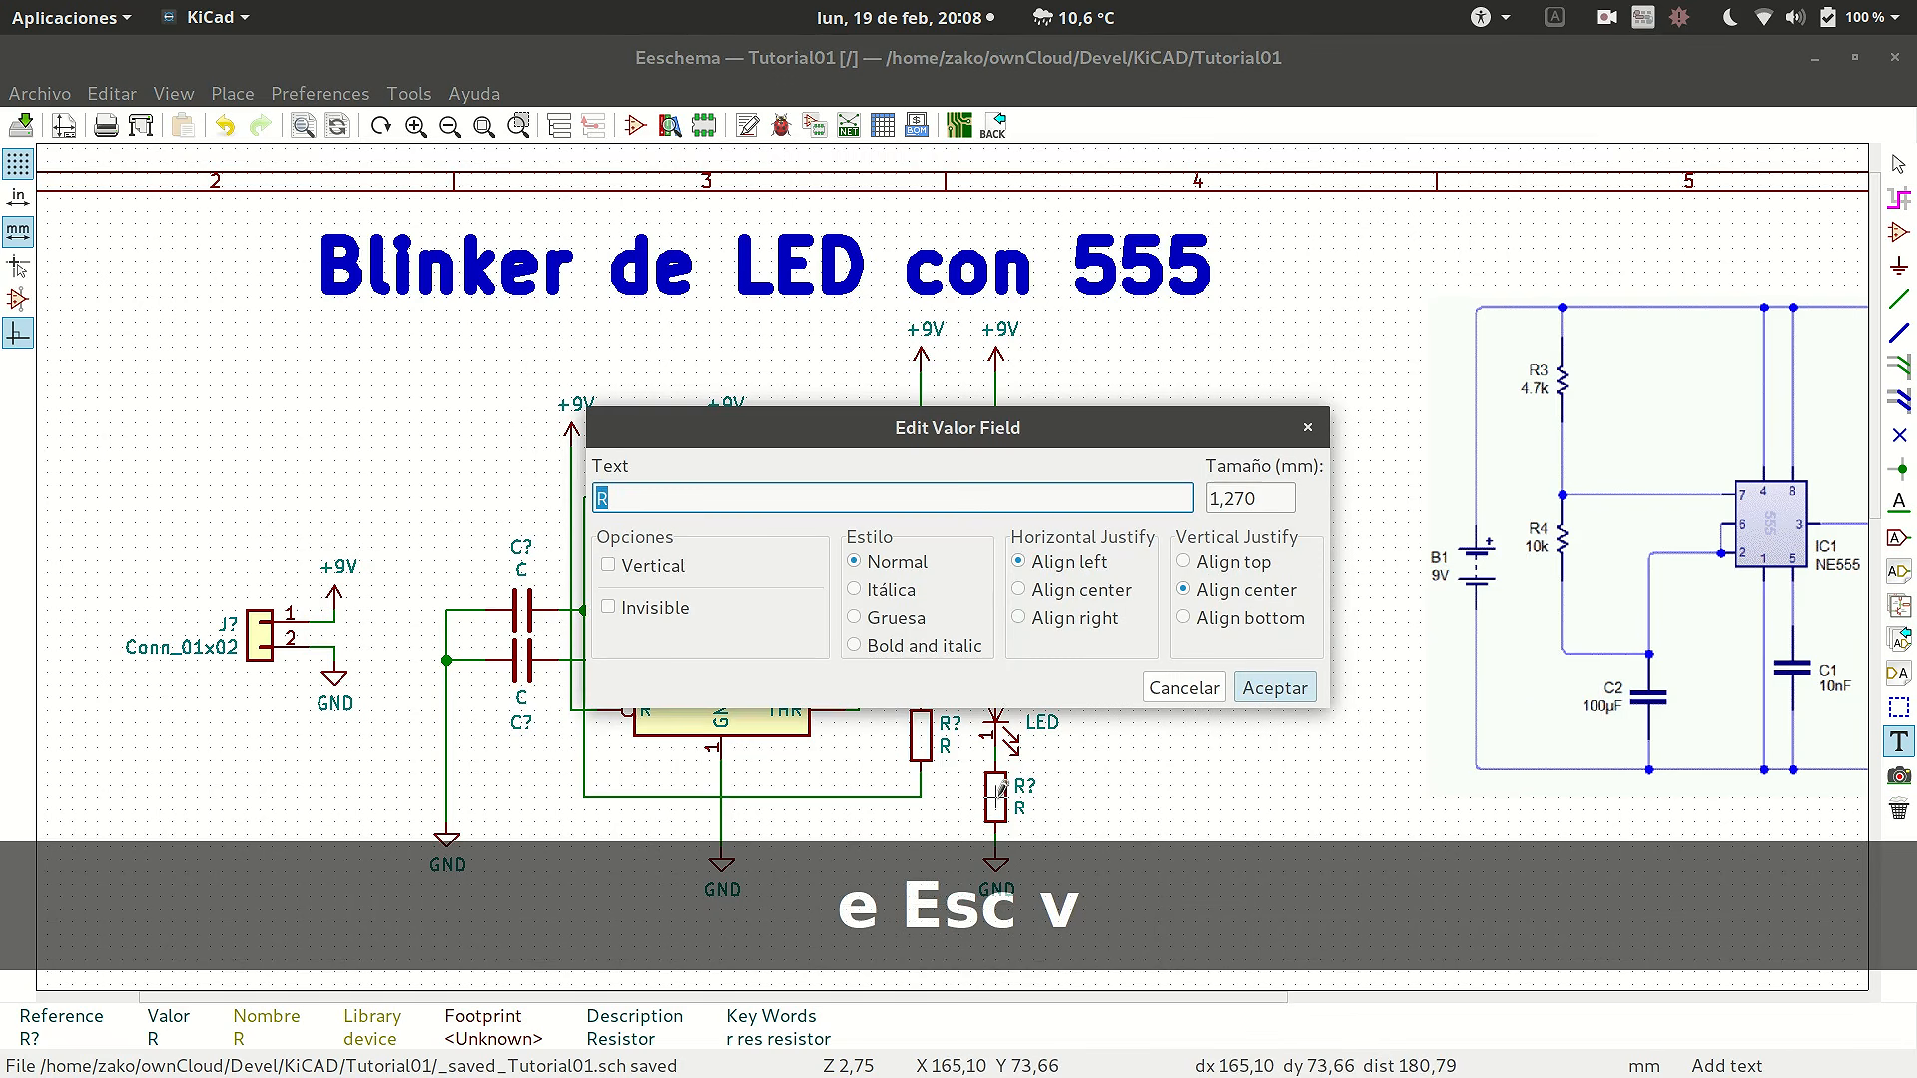
text(470)
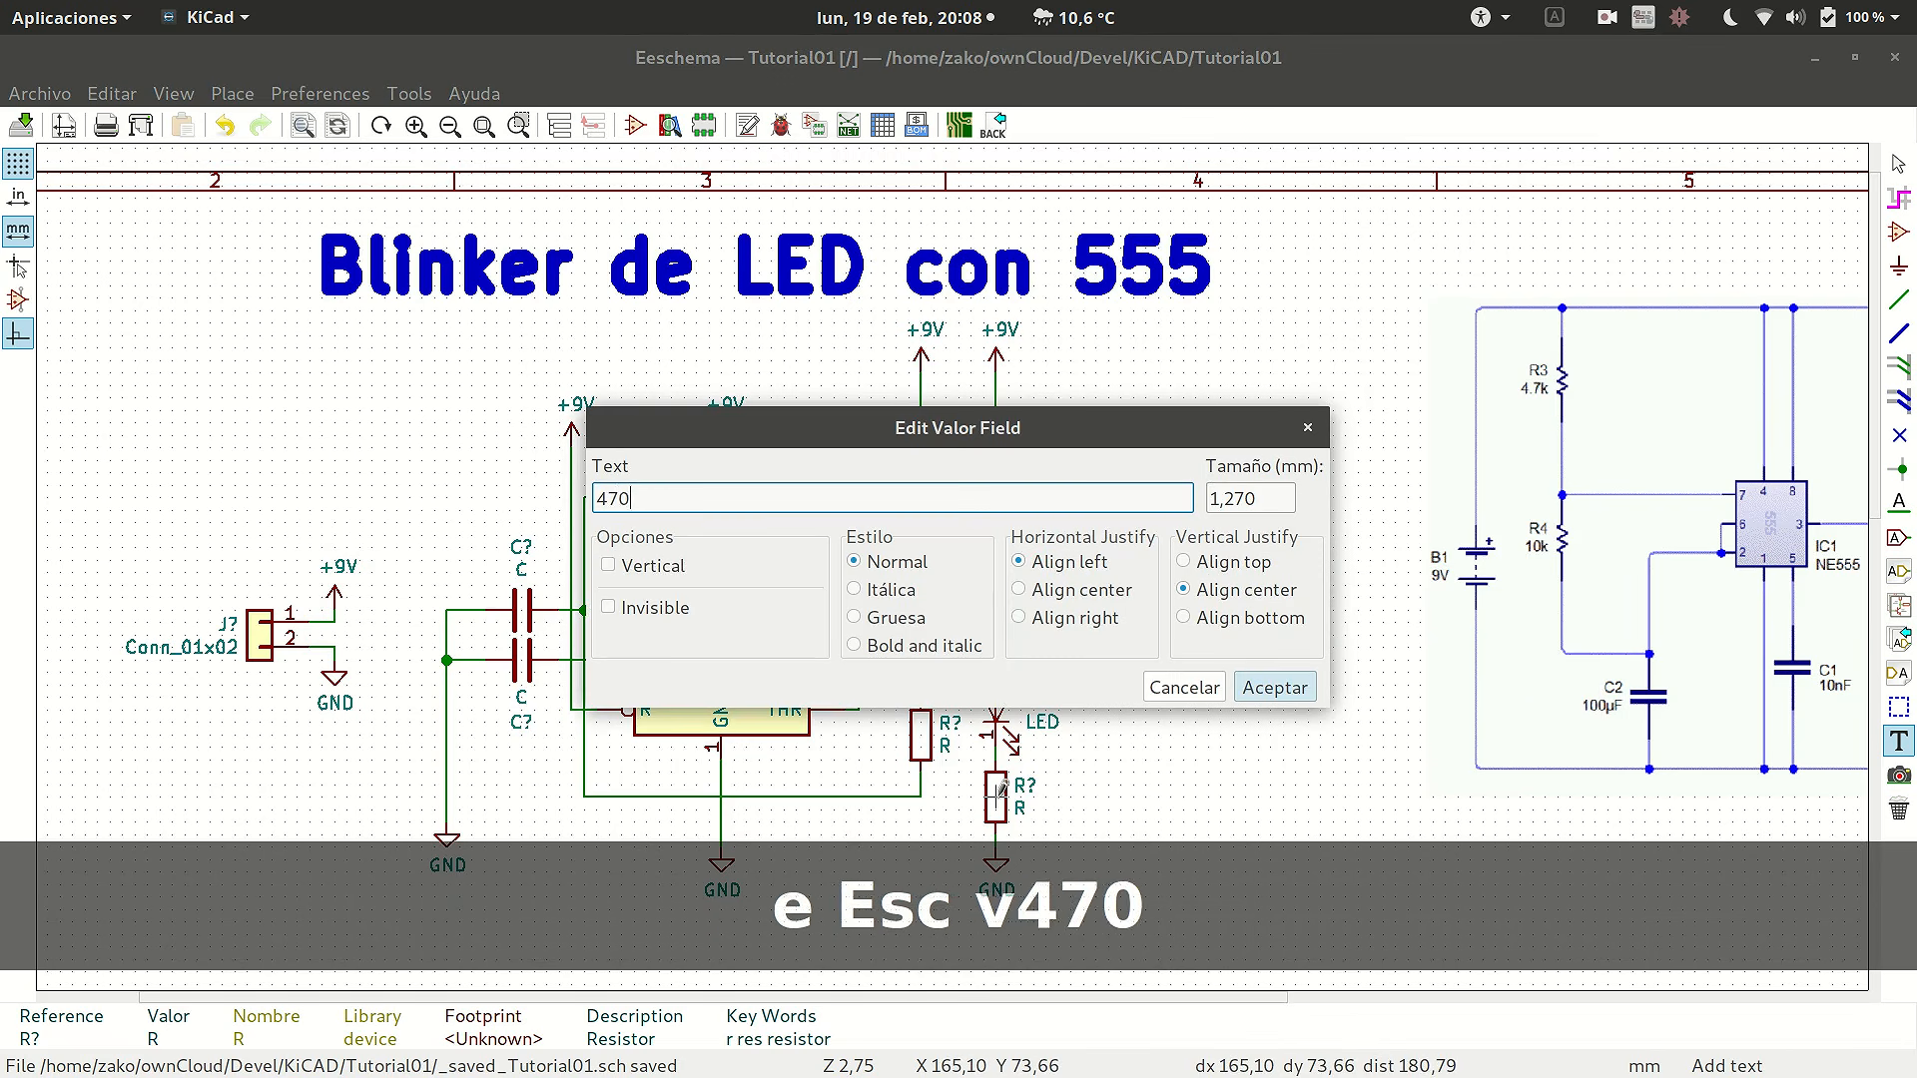
key(Return)
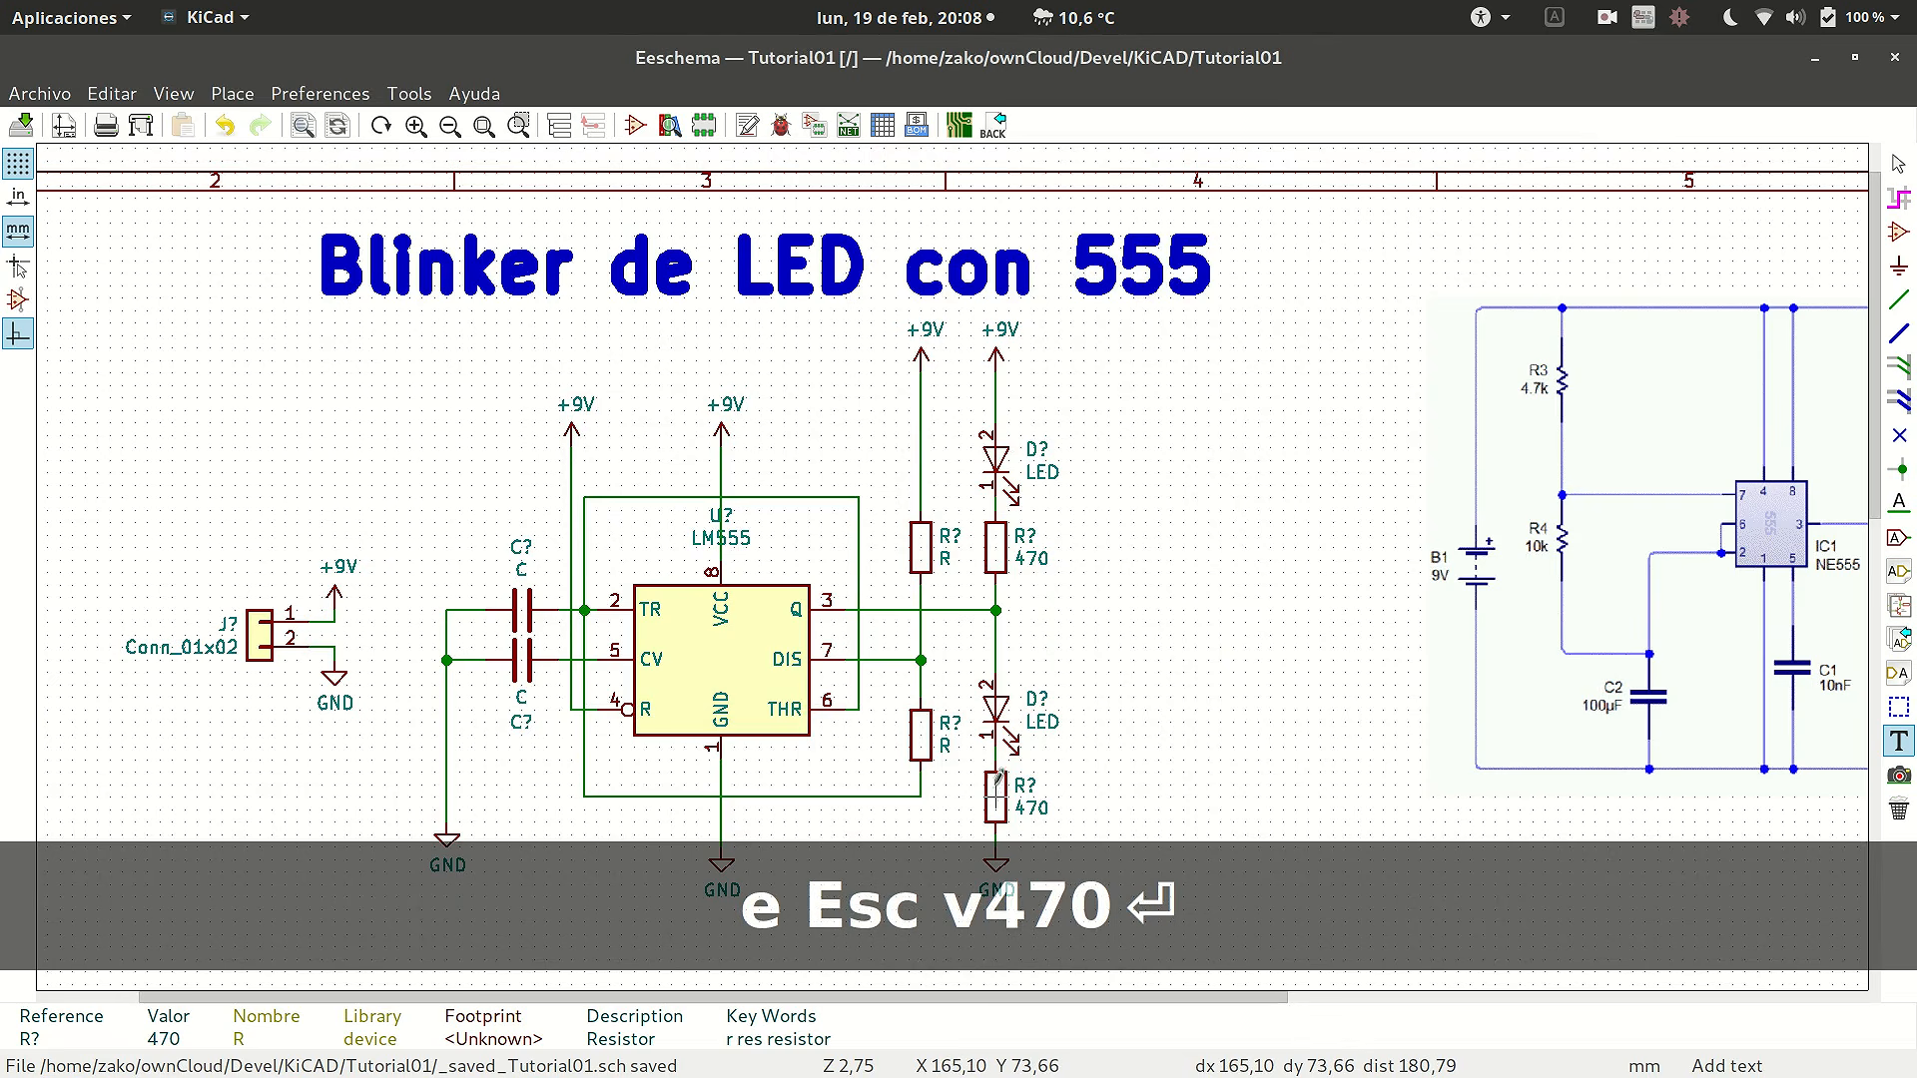
key(e)
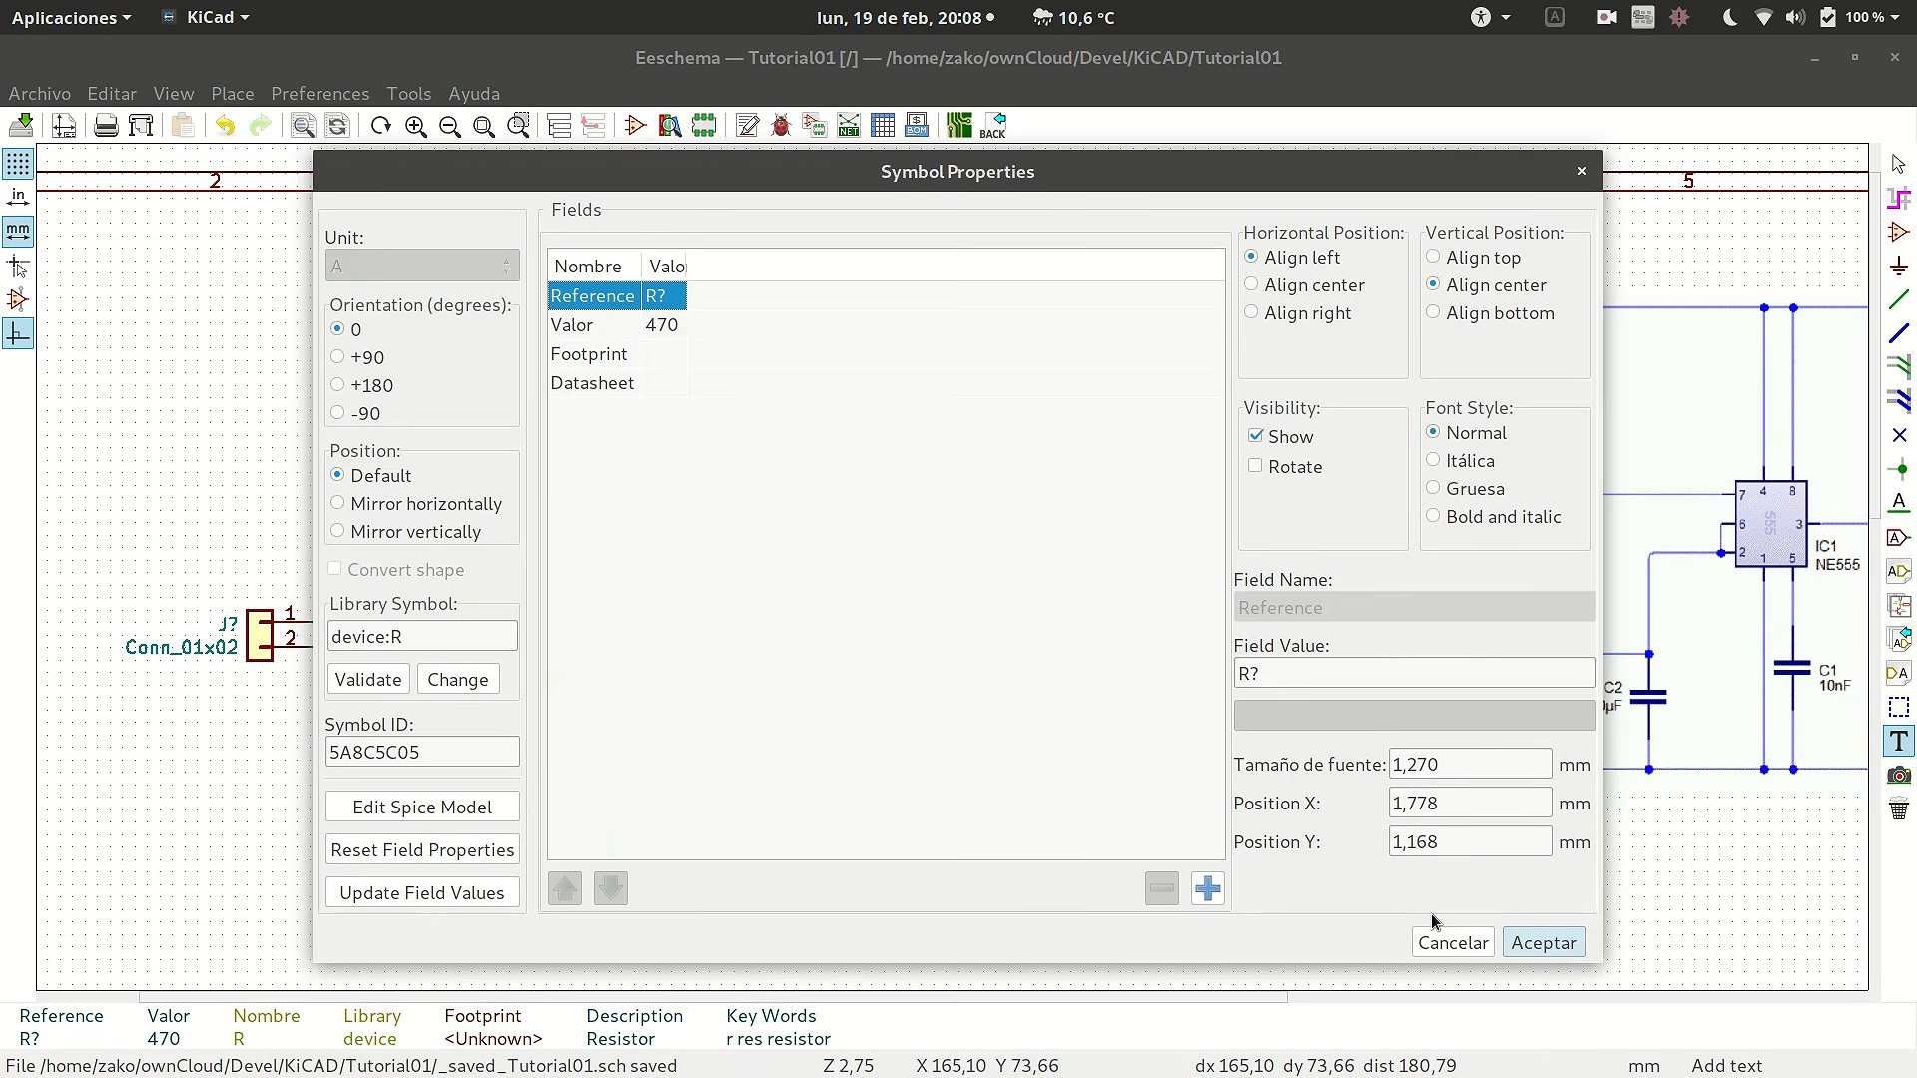
click(1545, 944)
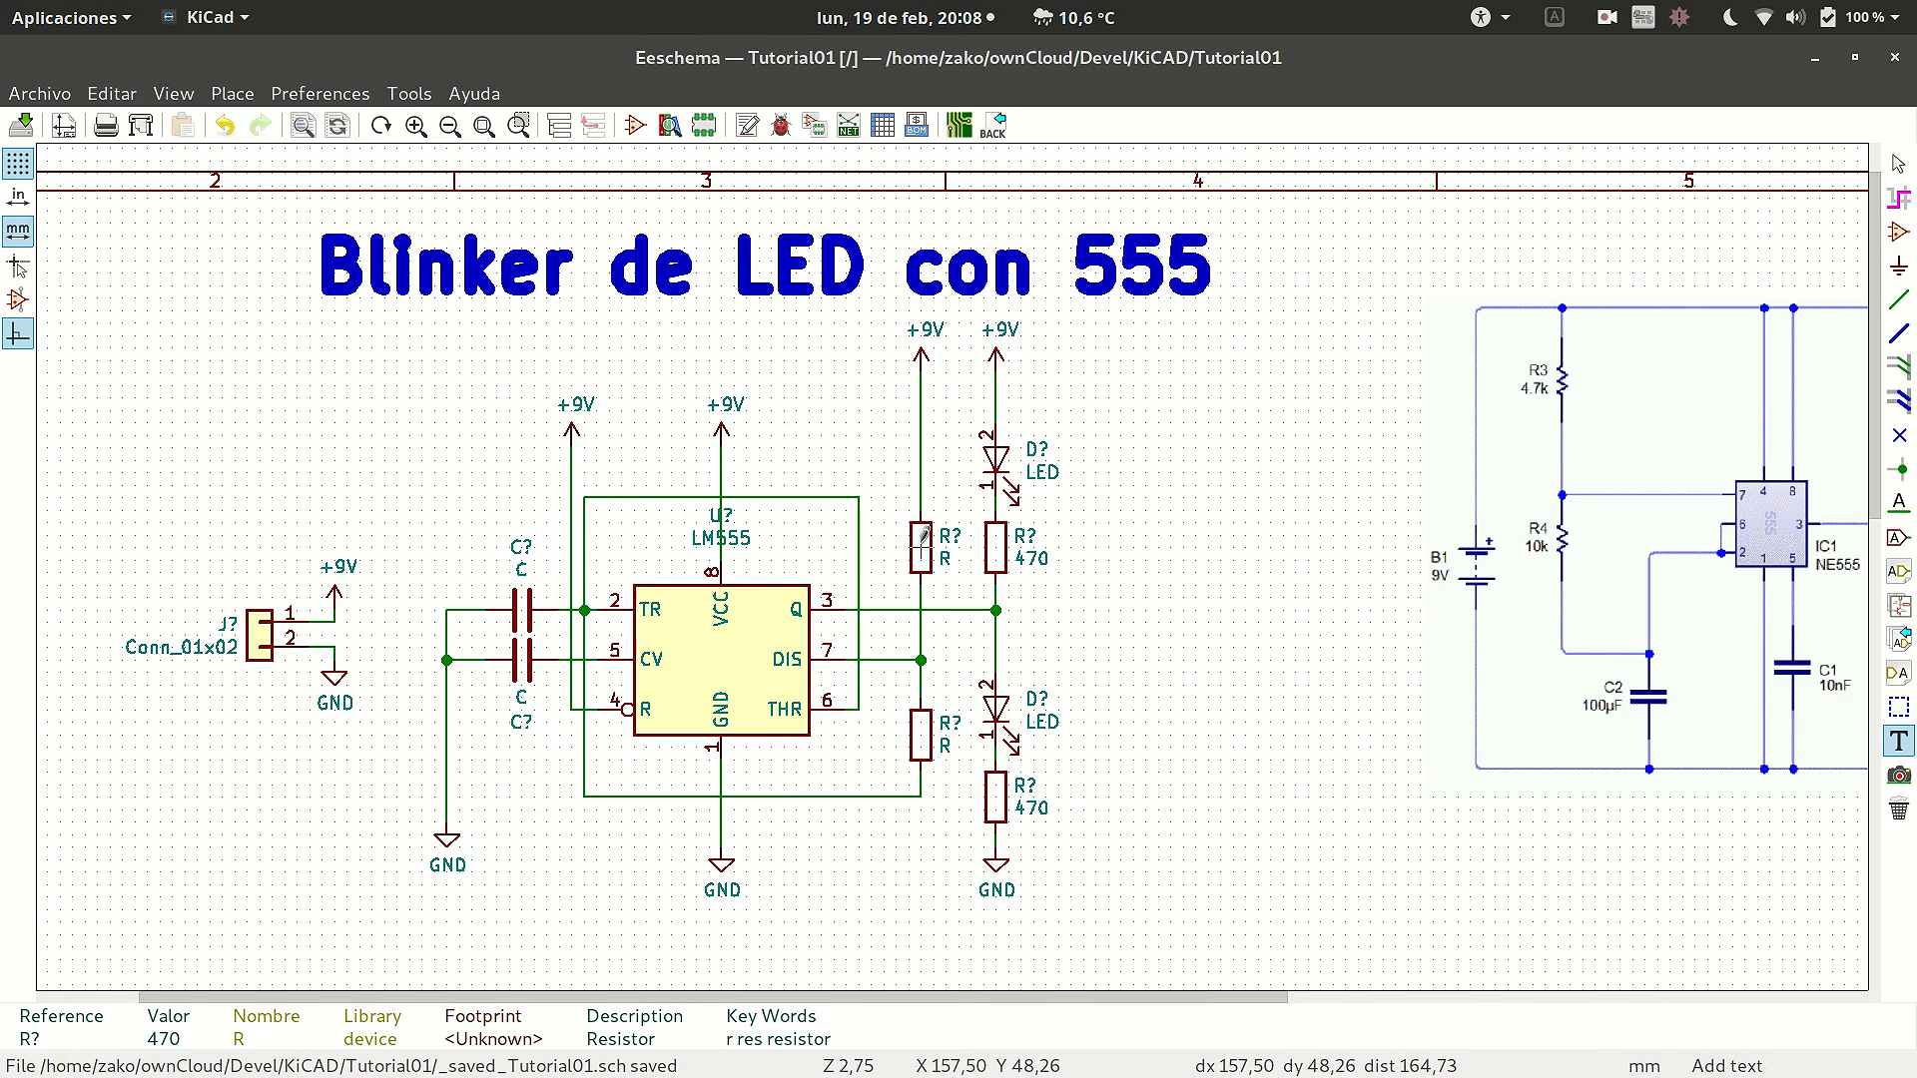
- Set the resistor above the pin 7 junction to 4,7K and the one below it to 10K
text(v4,7K)
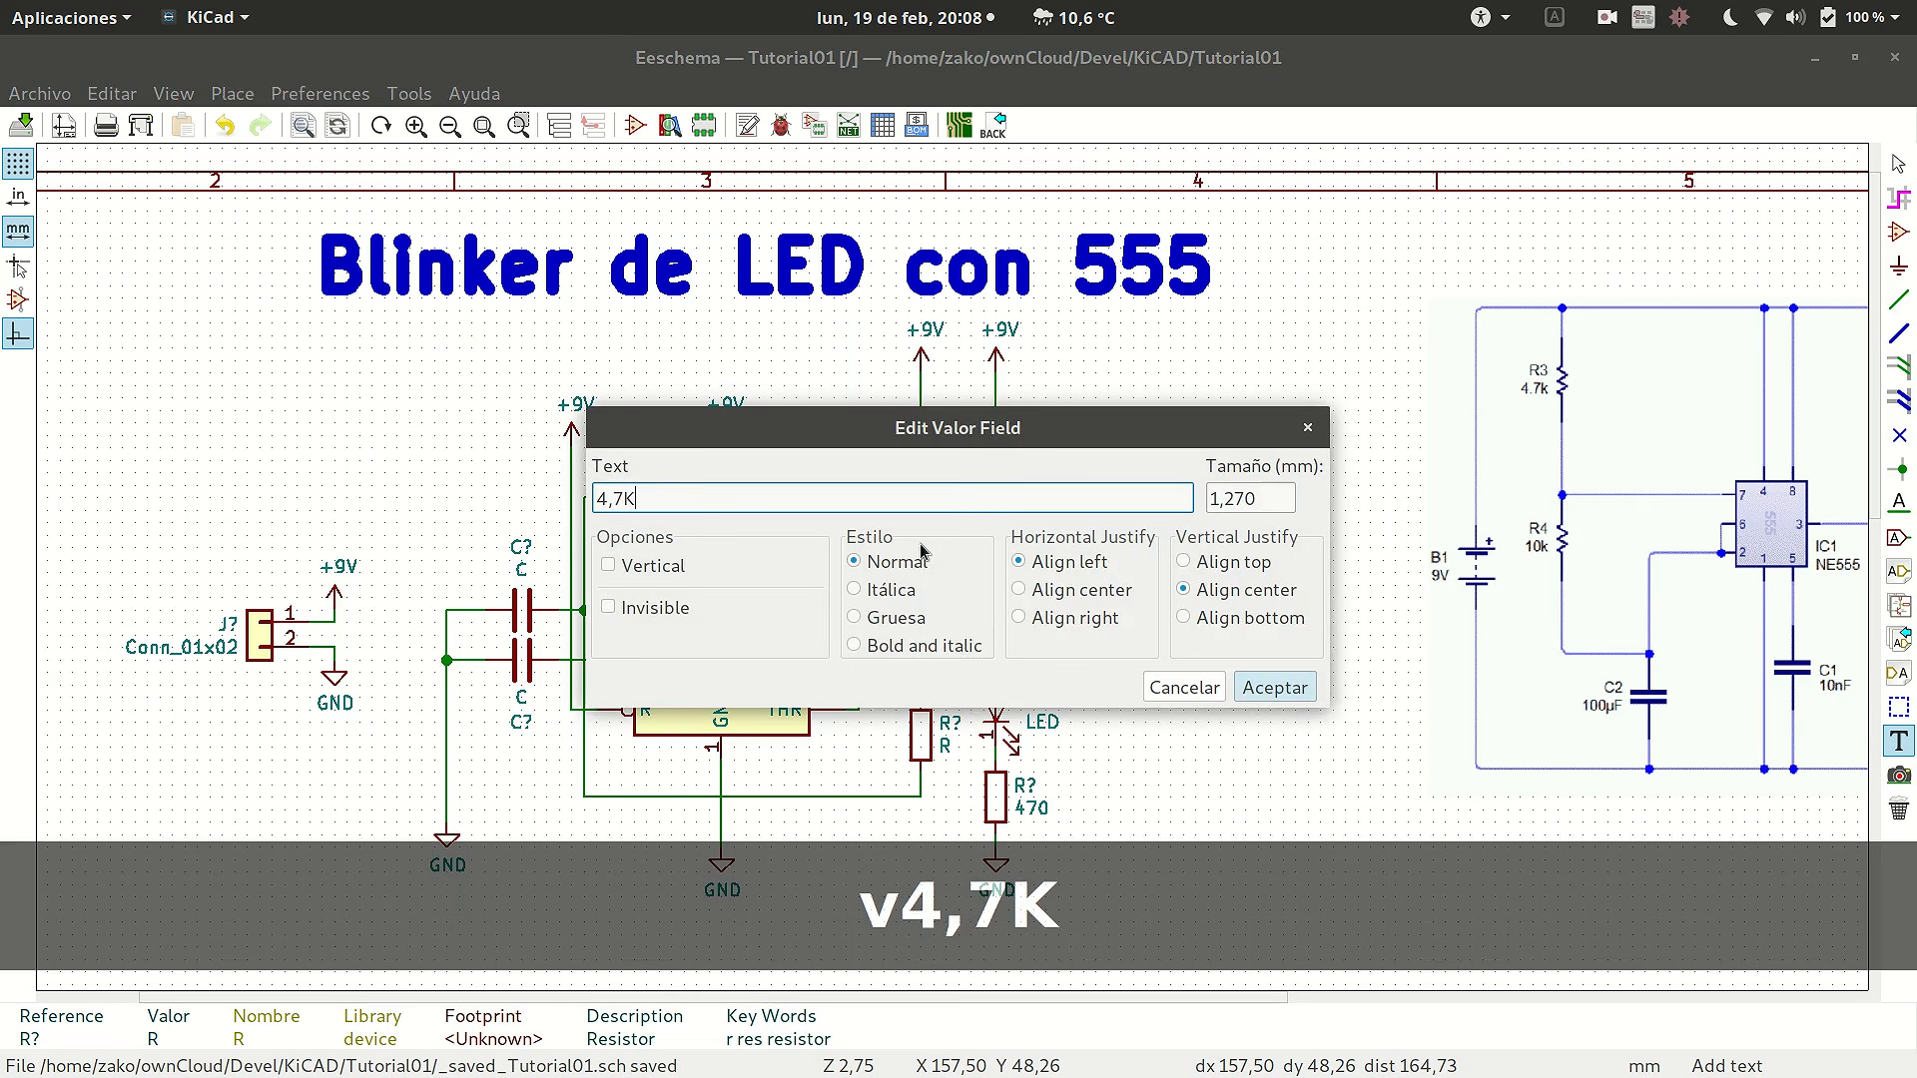
key(Return)
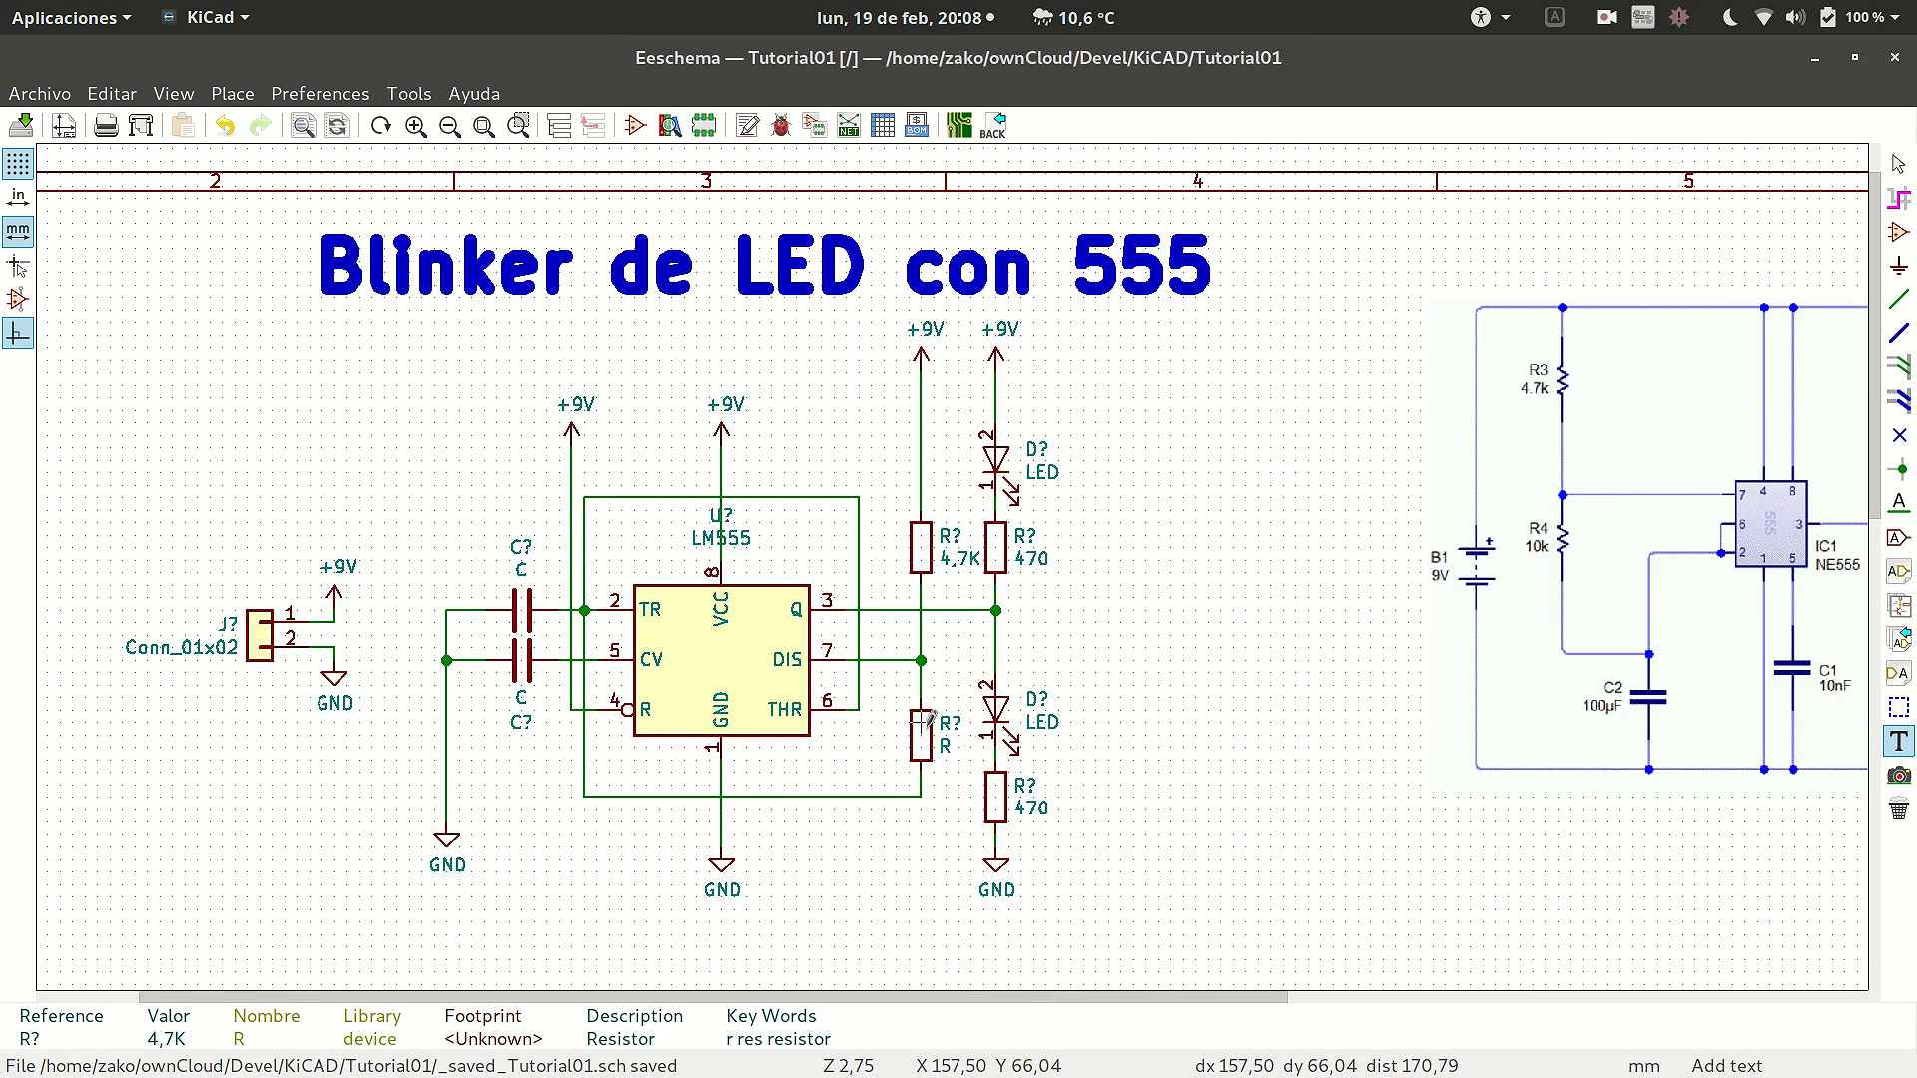
text(v)
text(10K)
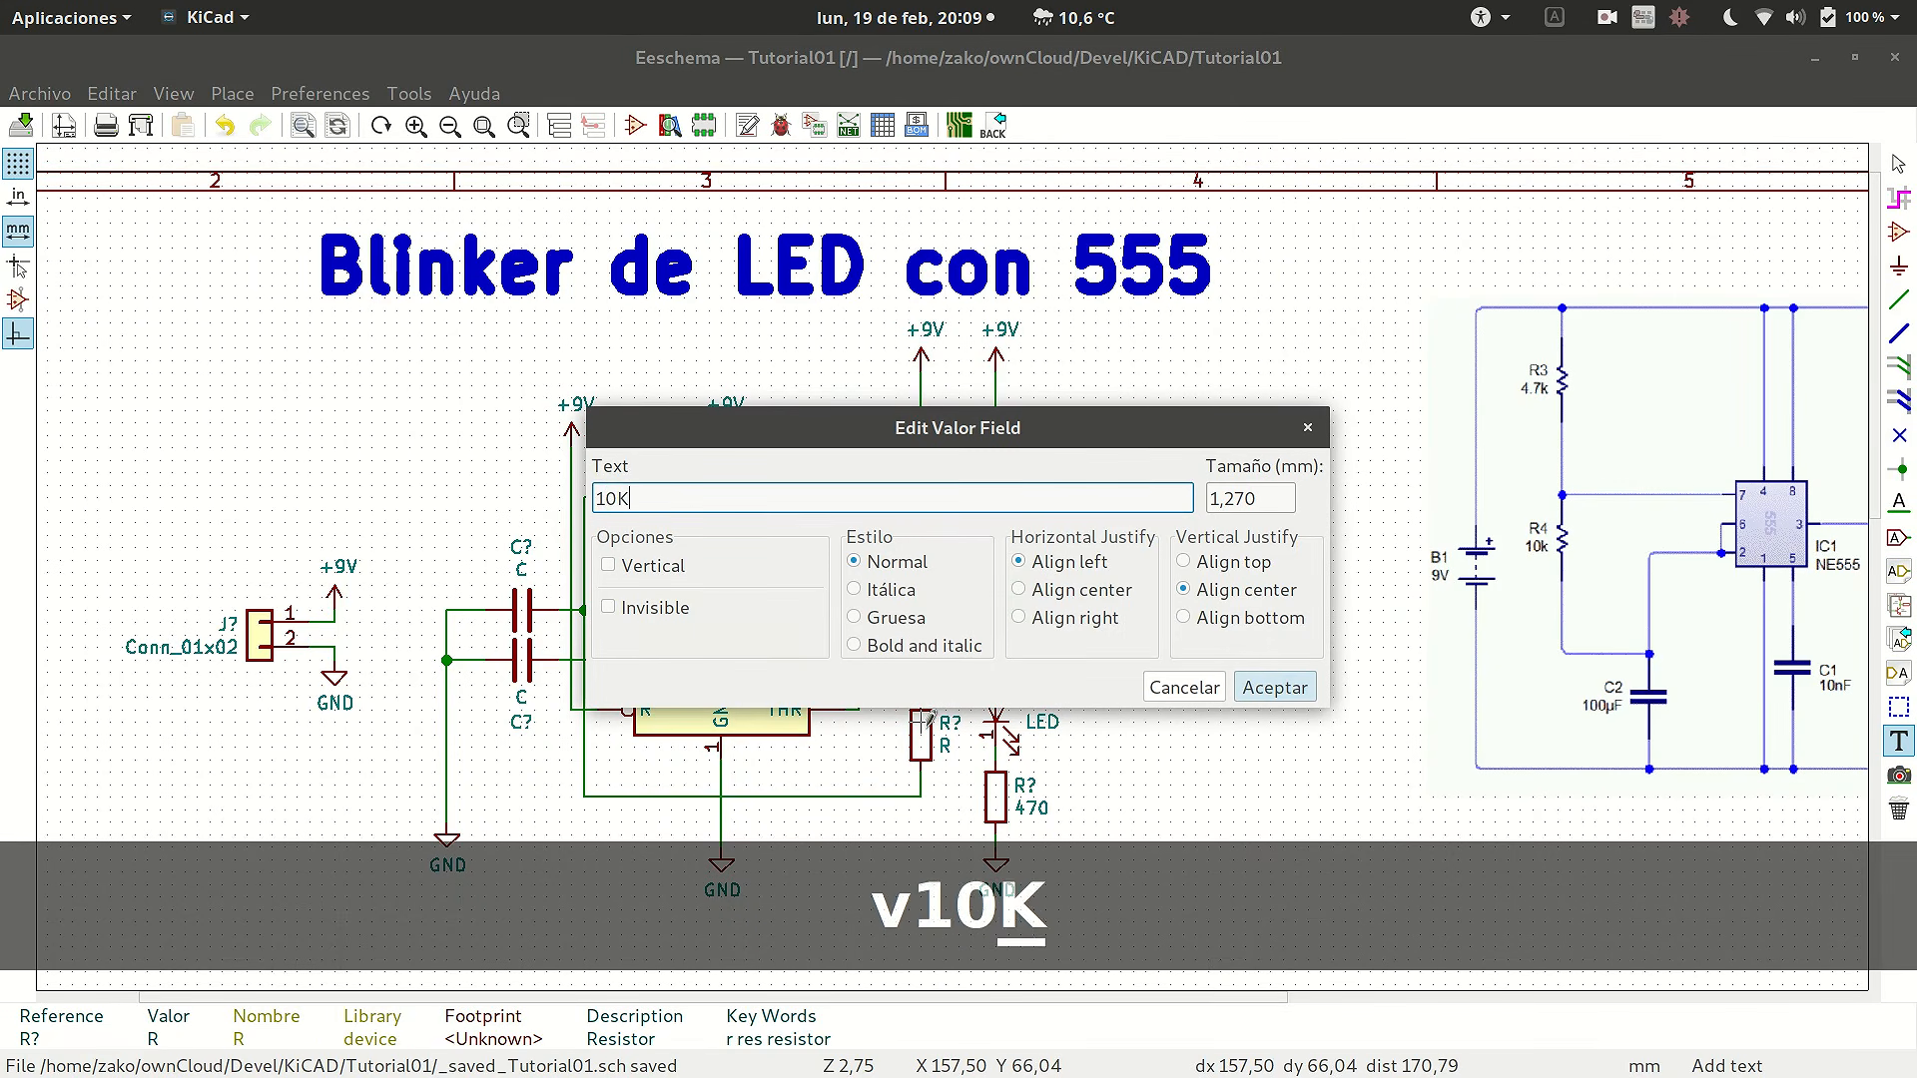
key(Return)
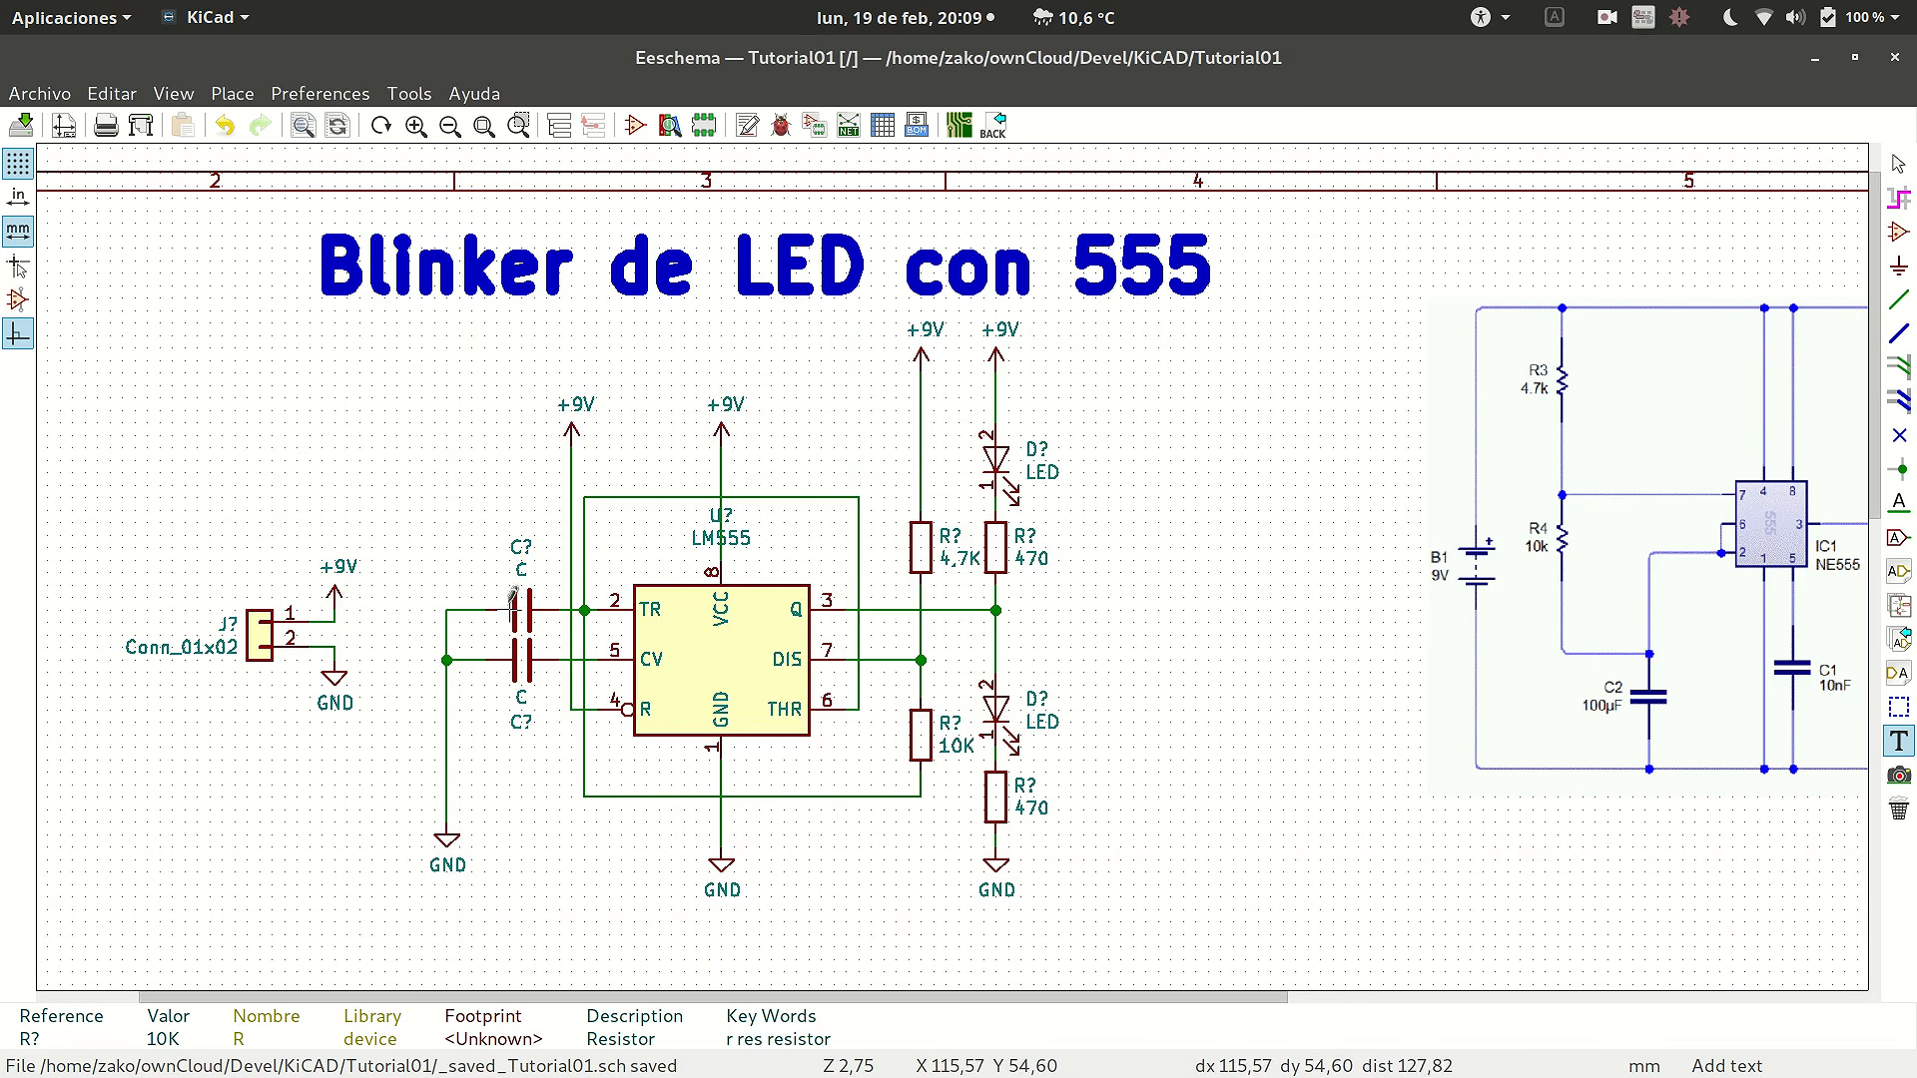
- Set the value of the upper capacitor, on the timer's TR pin, to 100uF
key(e)
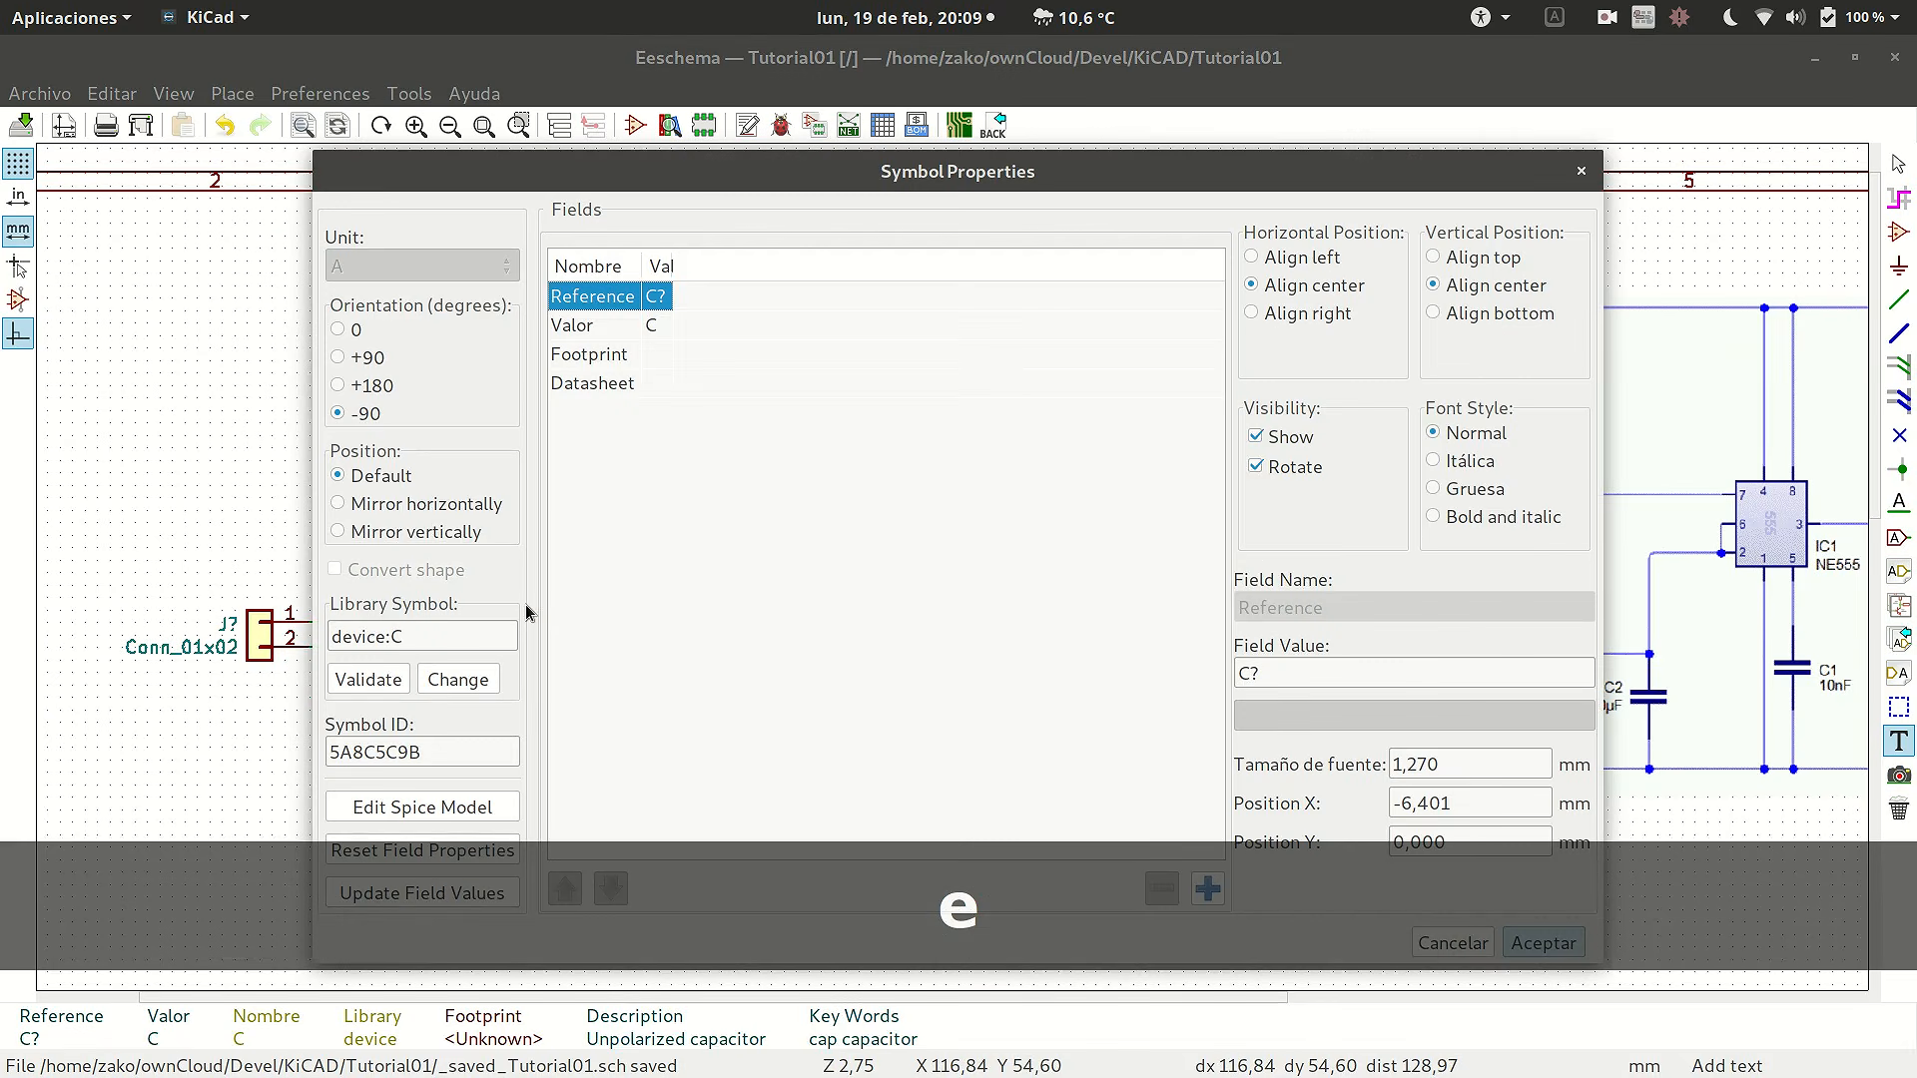
key(Escape)
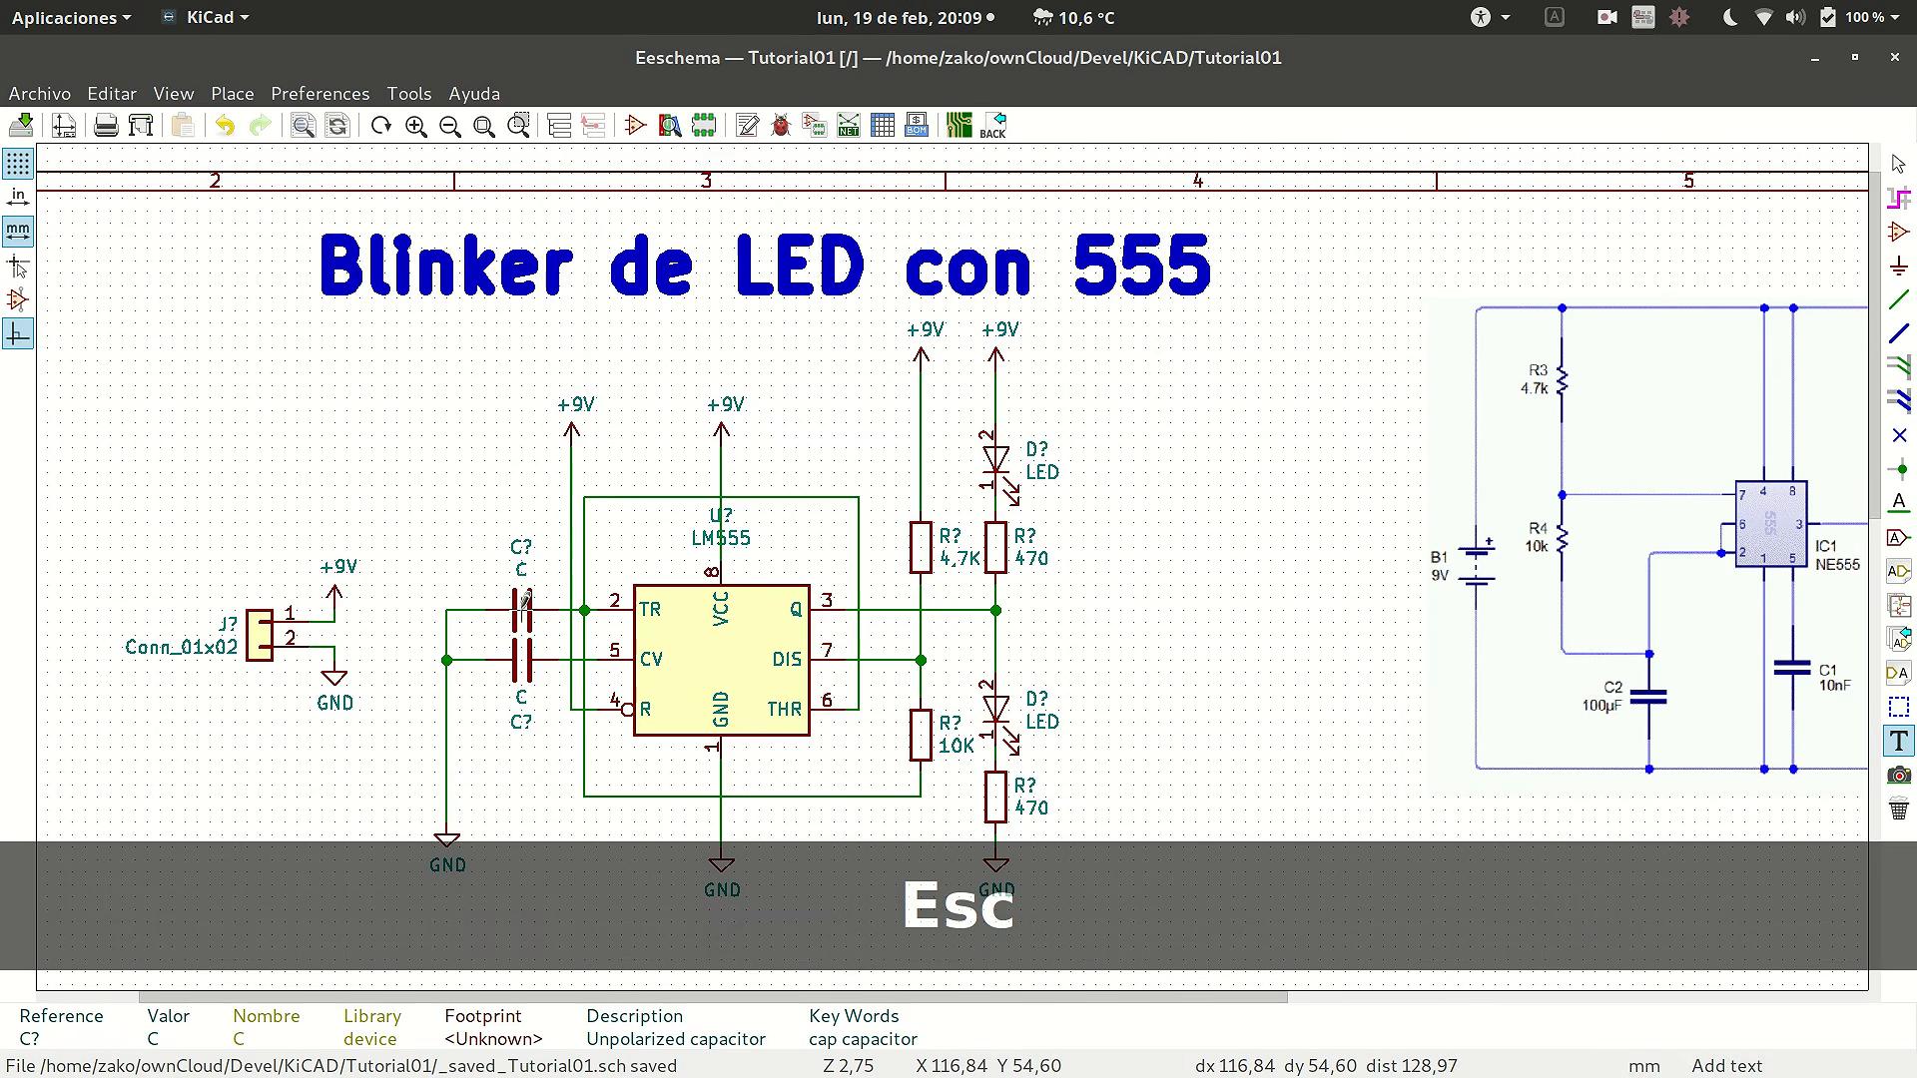
text(v)
text(100)
text(uF)
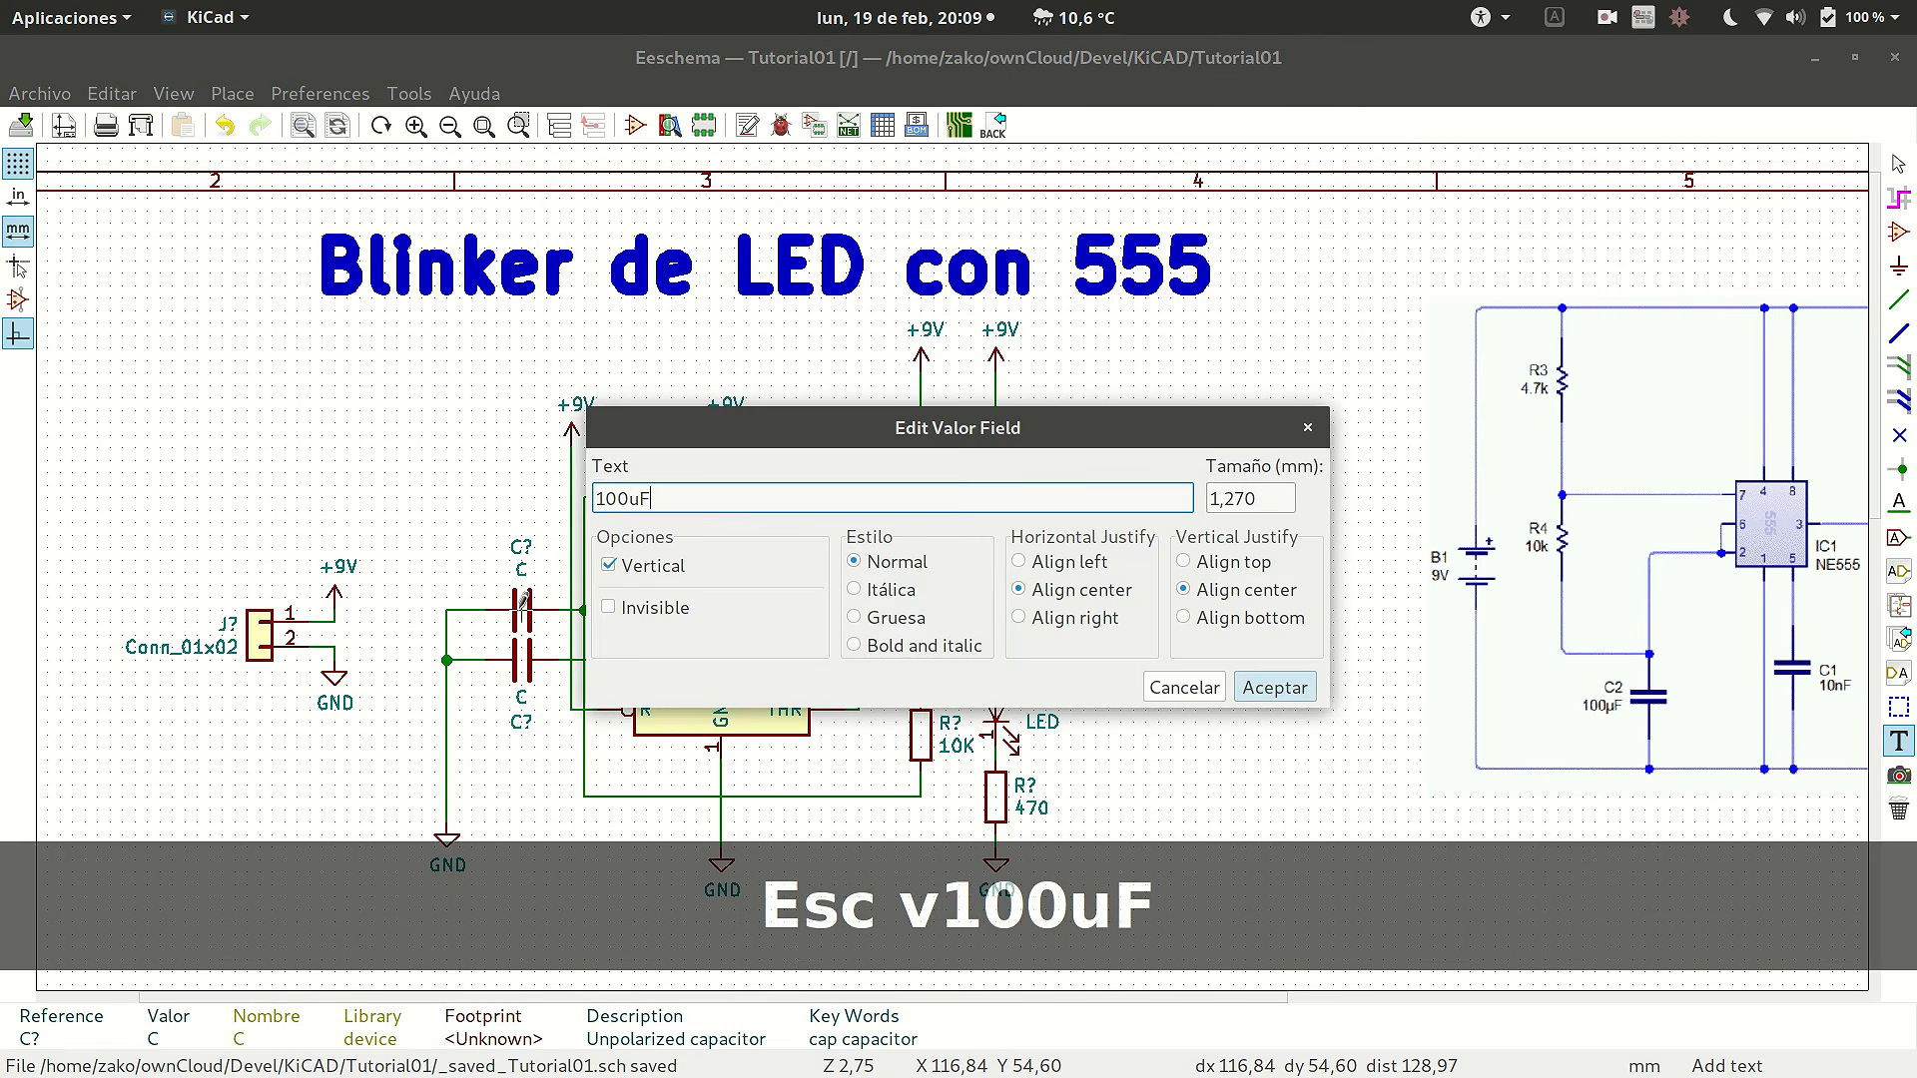
key(Return)
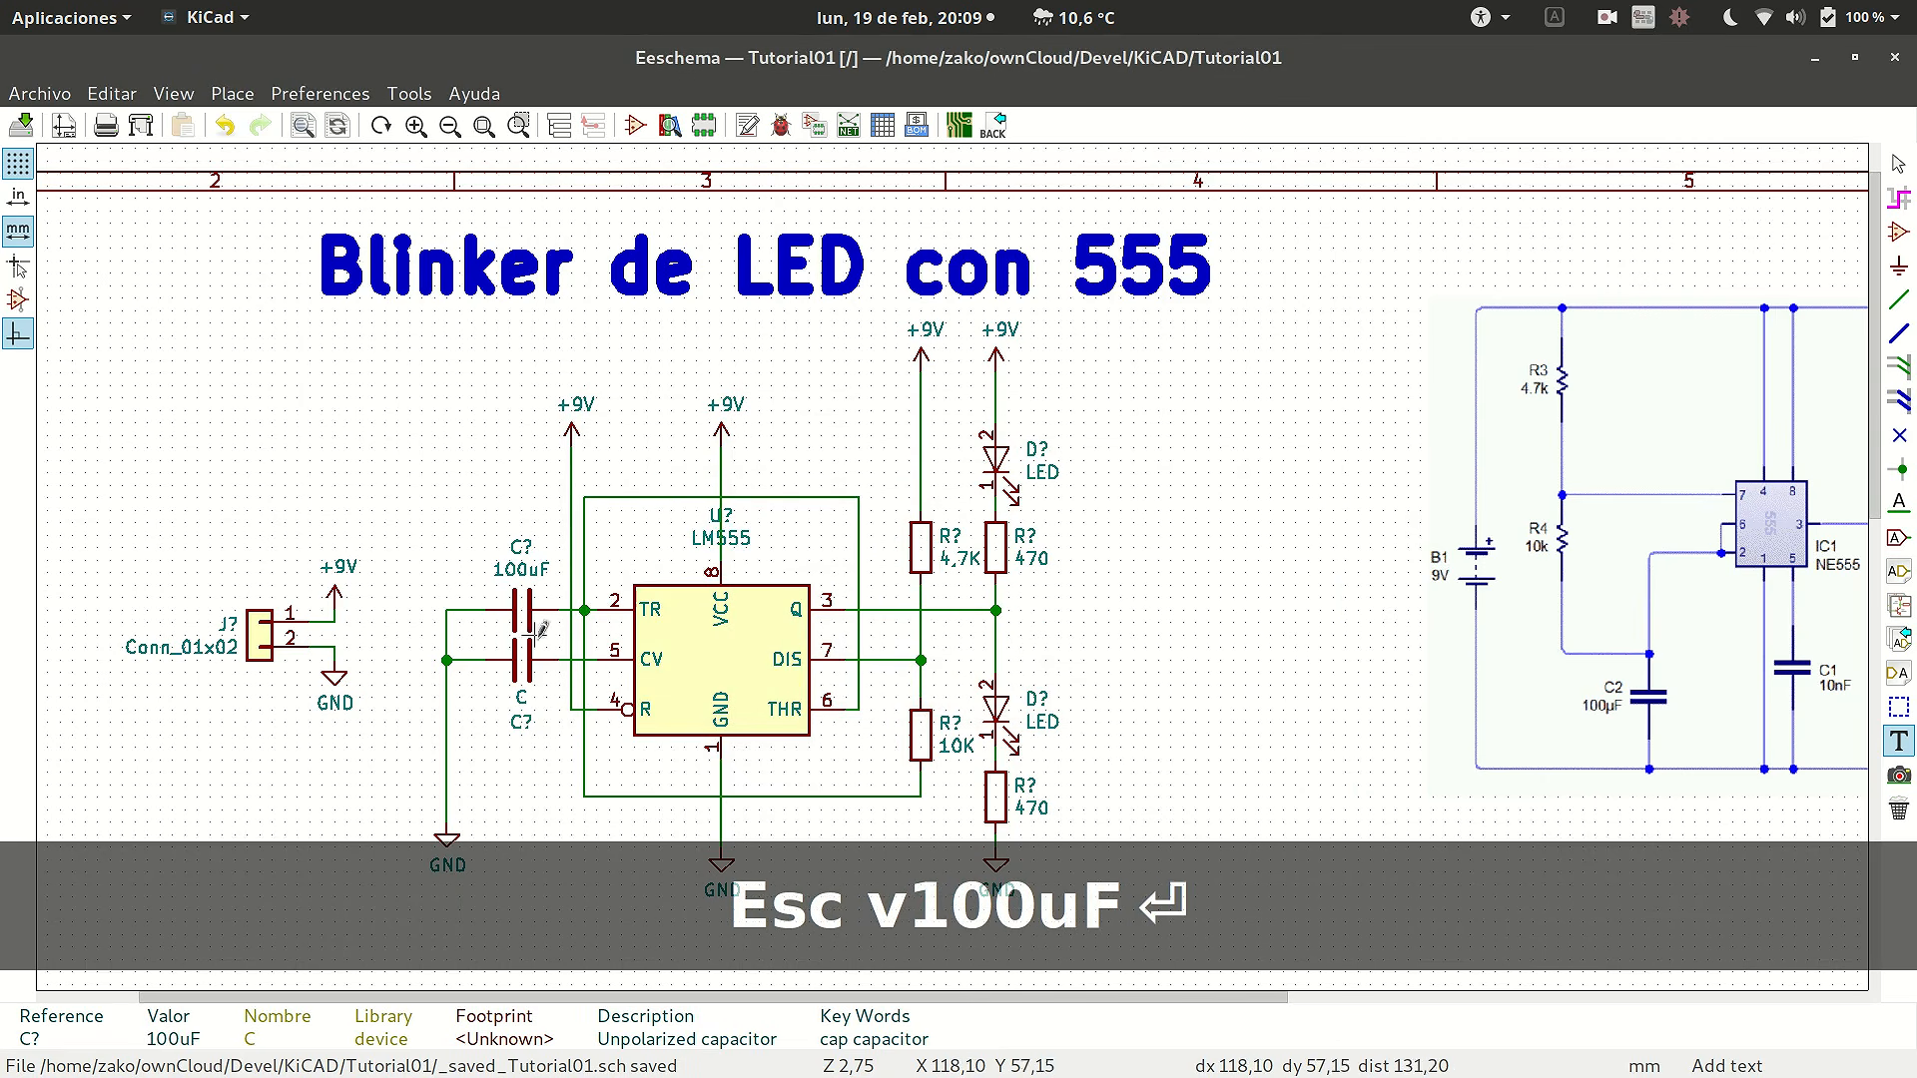
- Set the value of the lower capacitor, on the timer's CV pin, to 10nF
text(v)
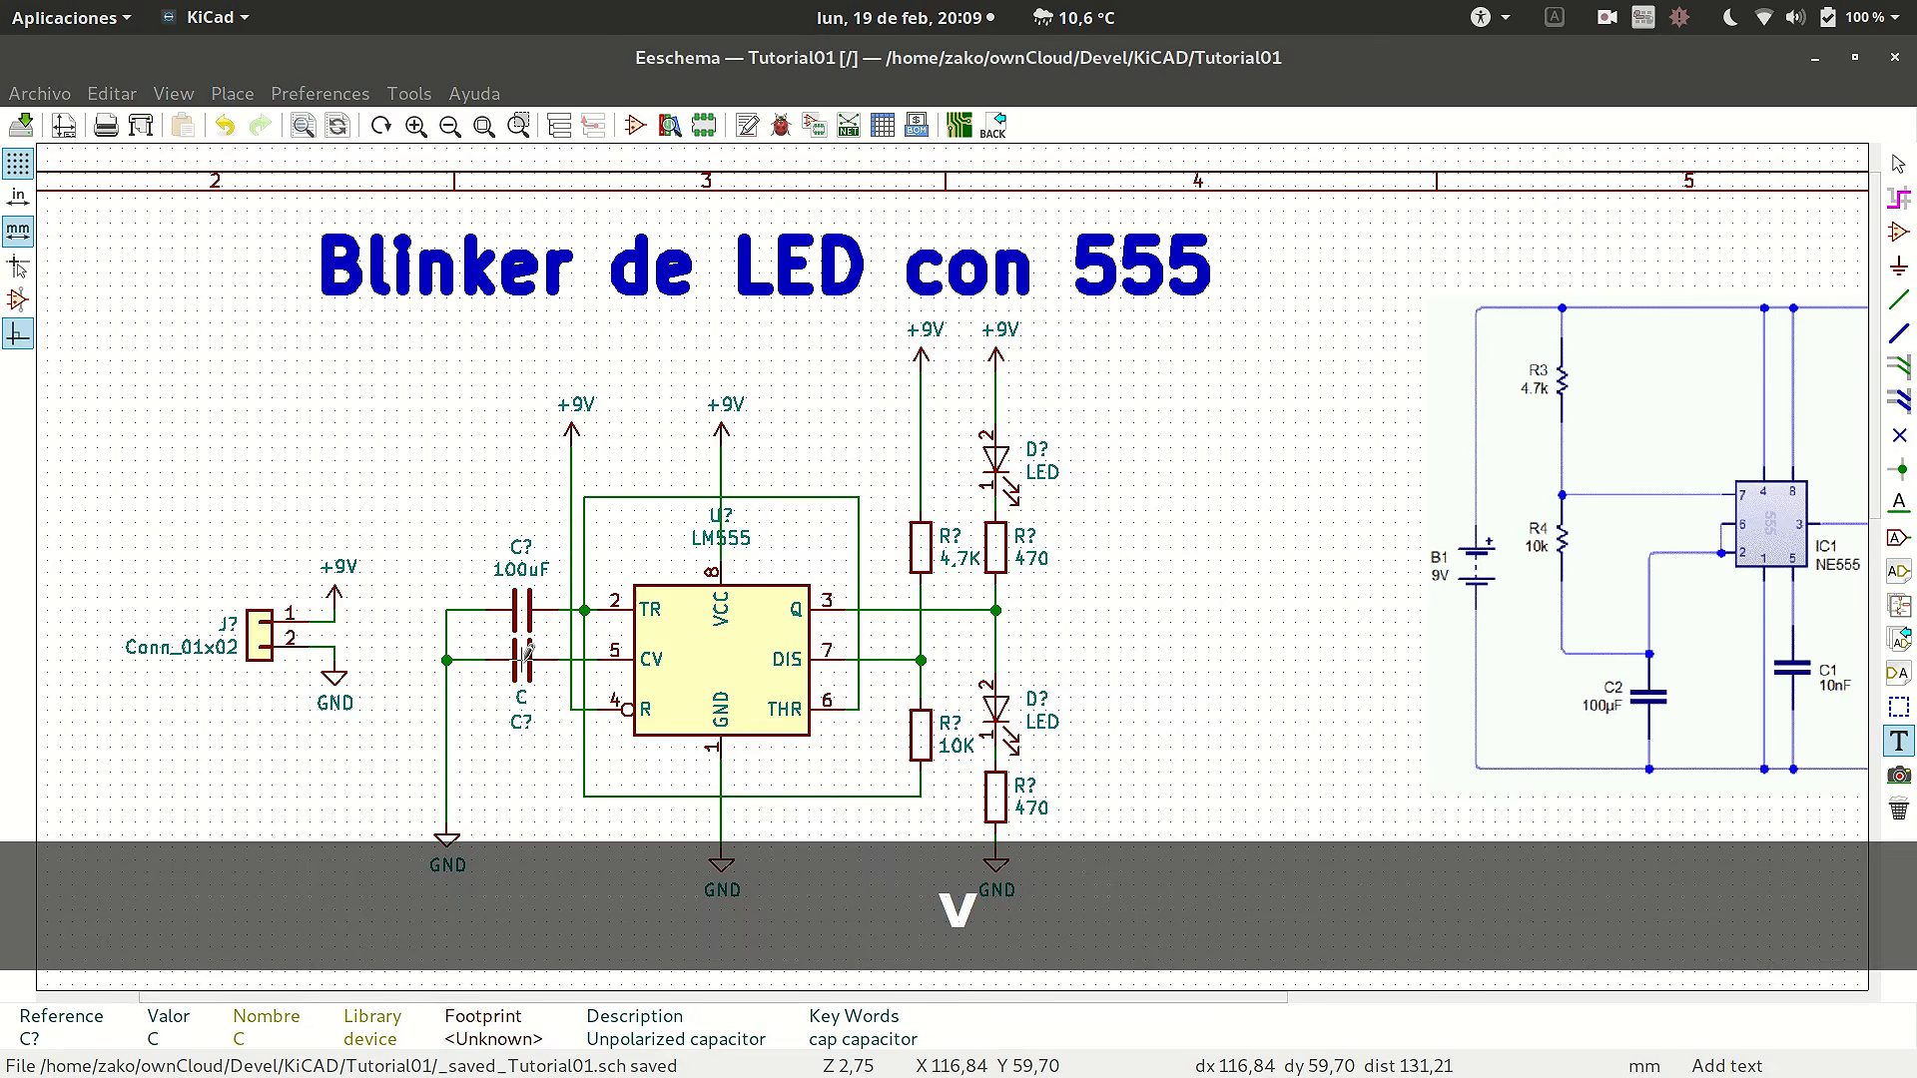
text(10nF)
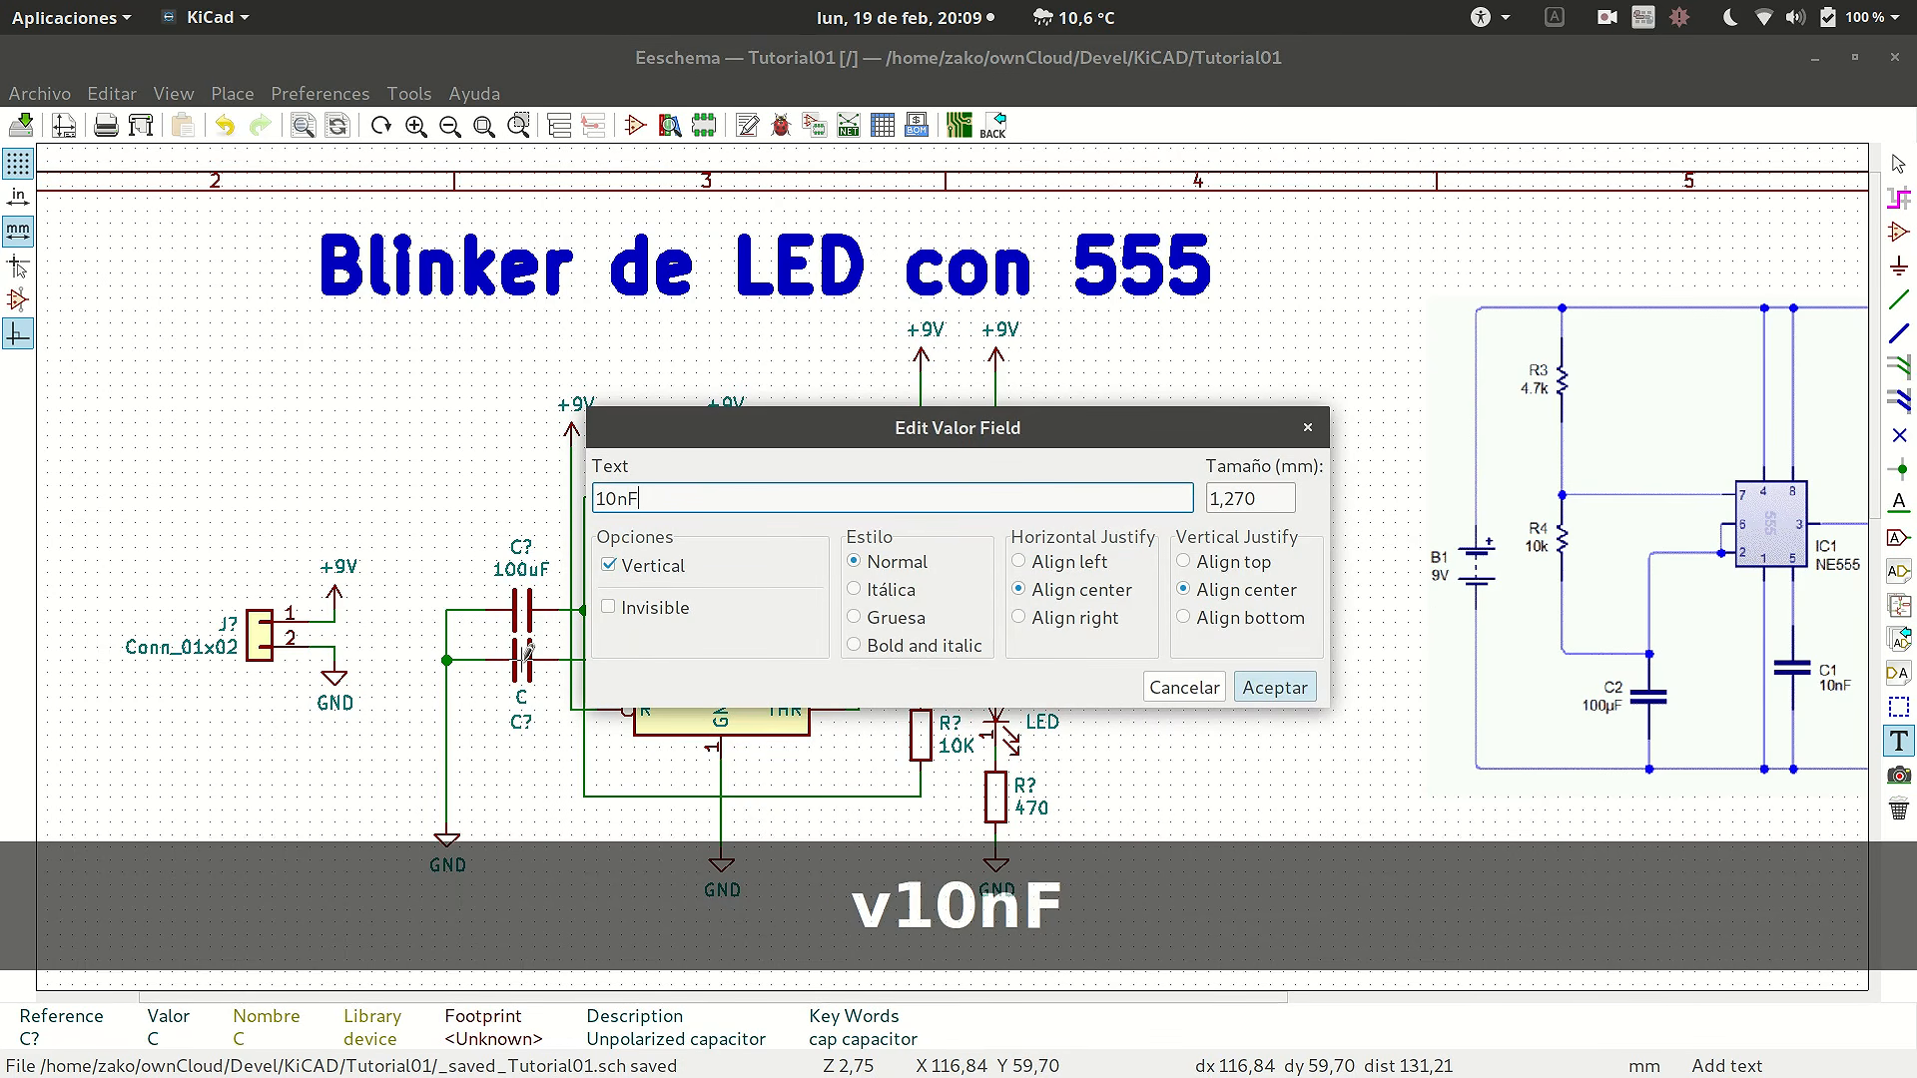
key(Return)
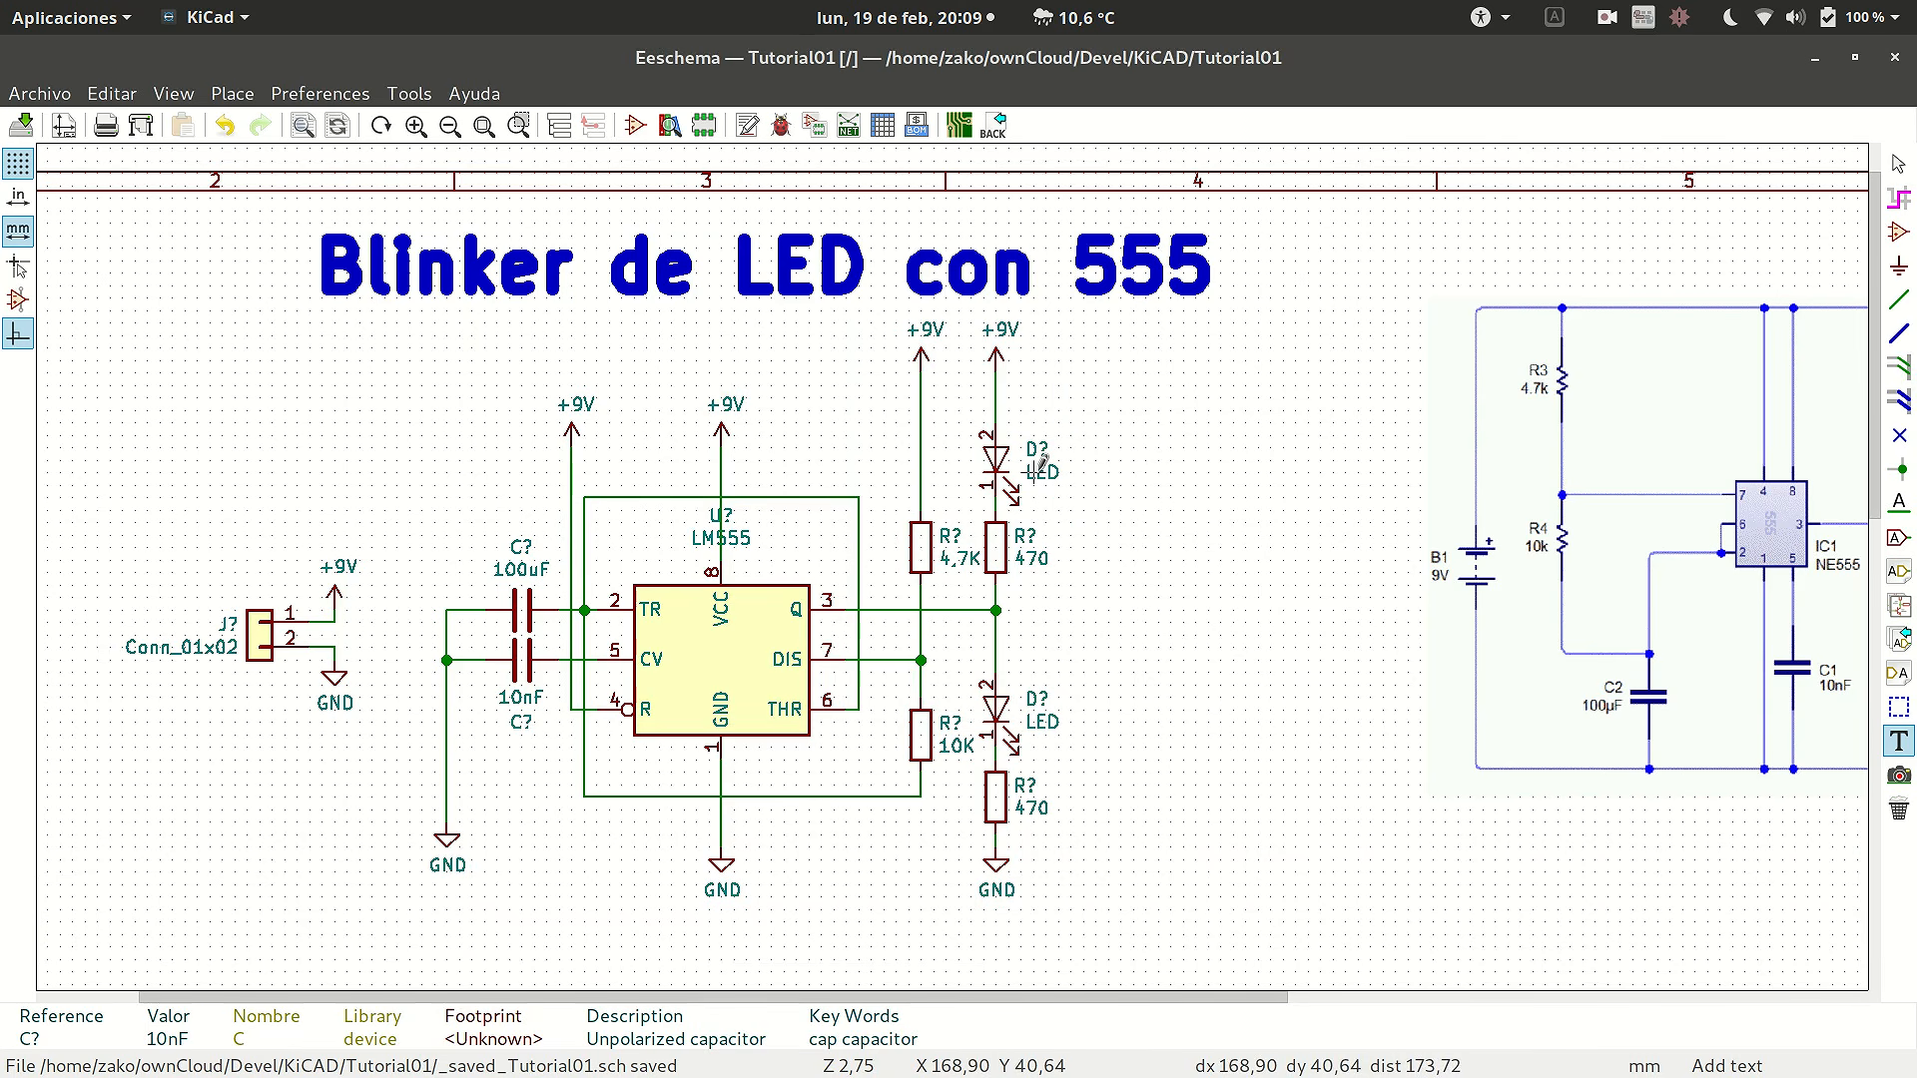
- Set the upper LED's value to RED and the lower LED's value to GREEN
key(v)
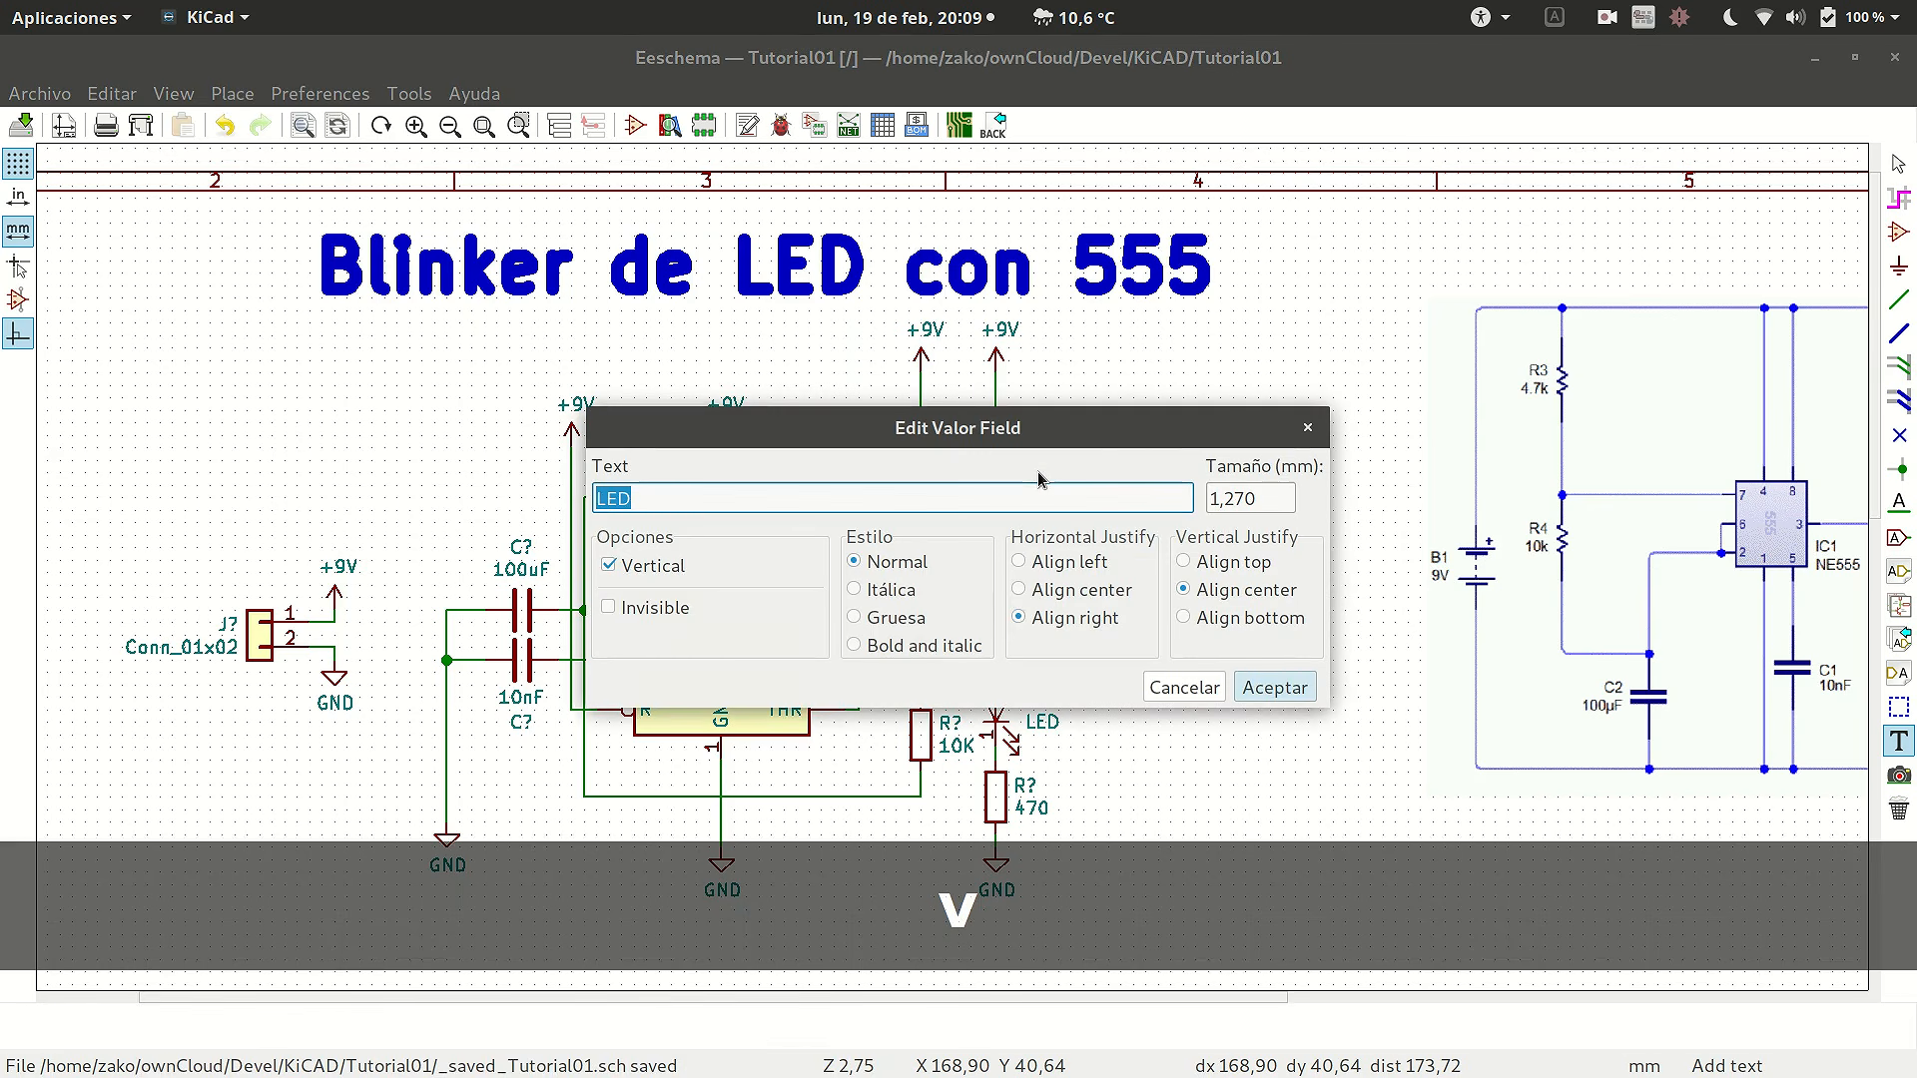
text(RED)
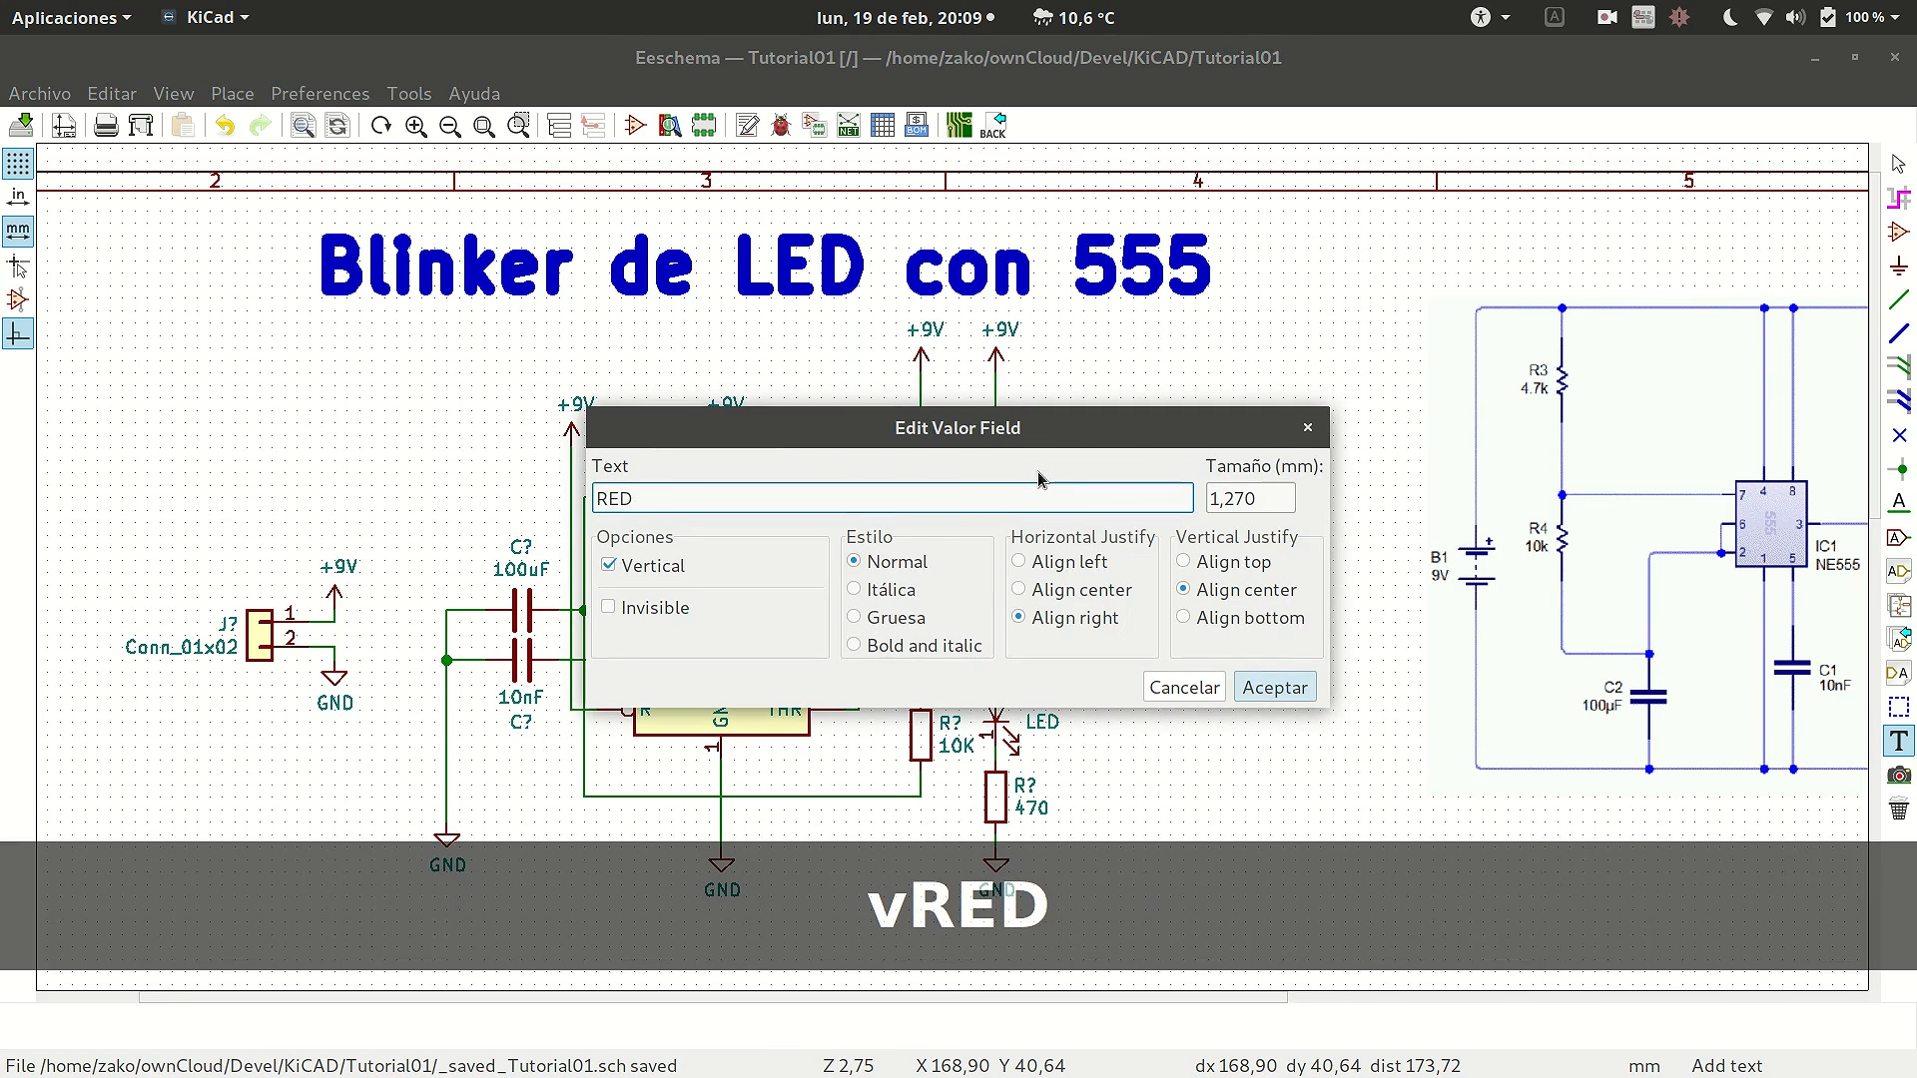
key(Return)
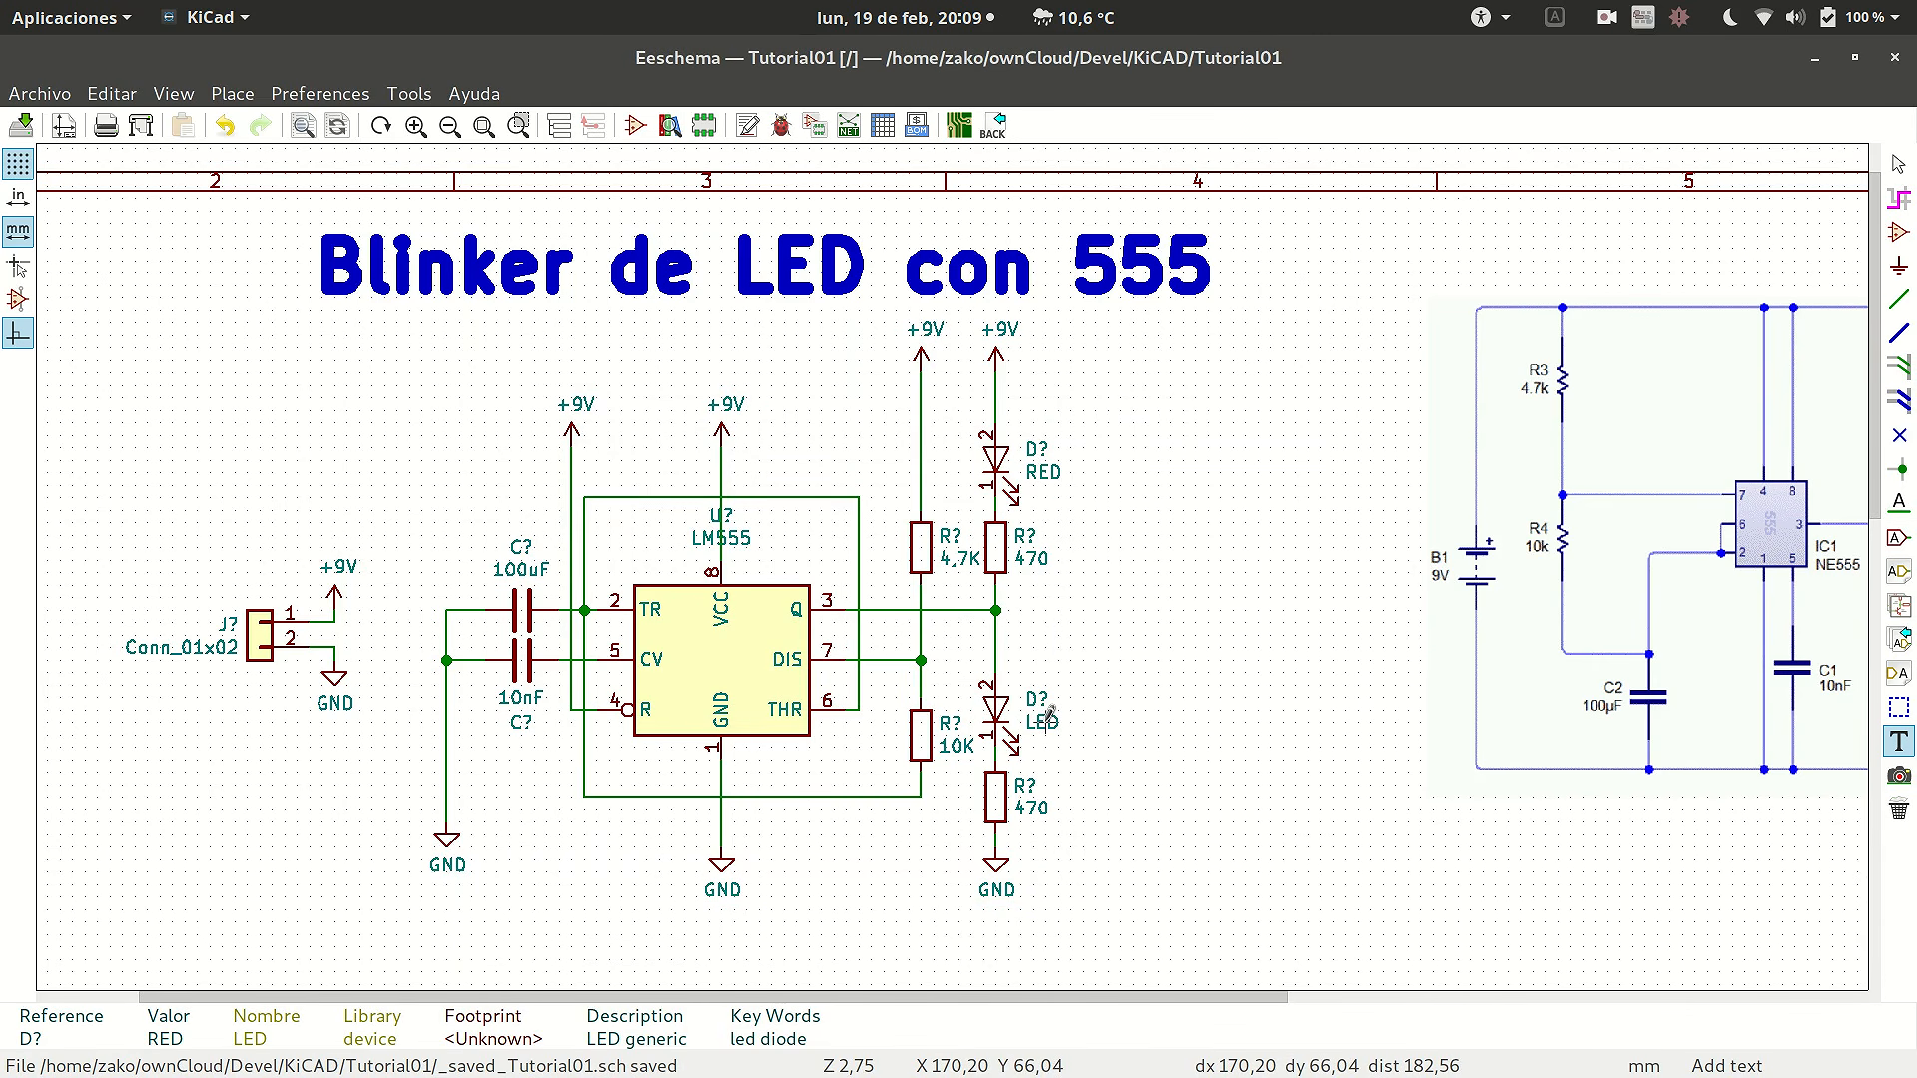
key(e)
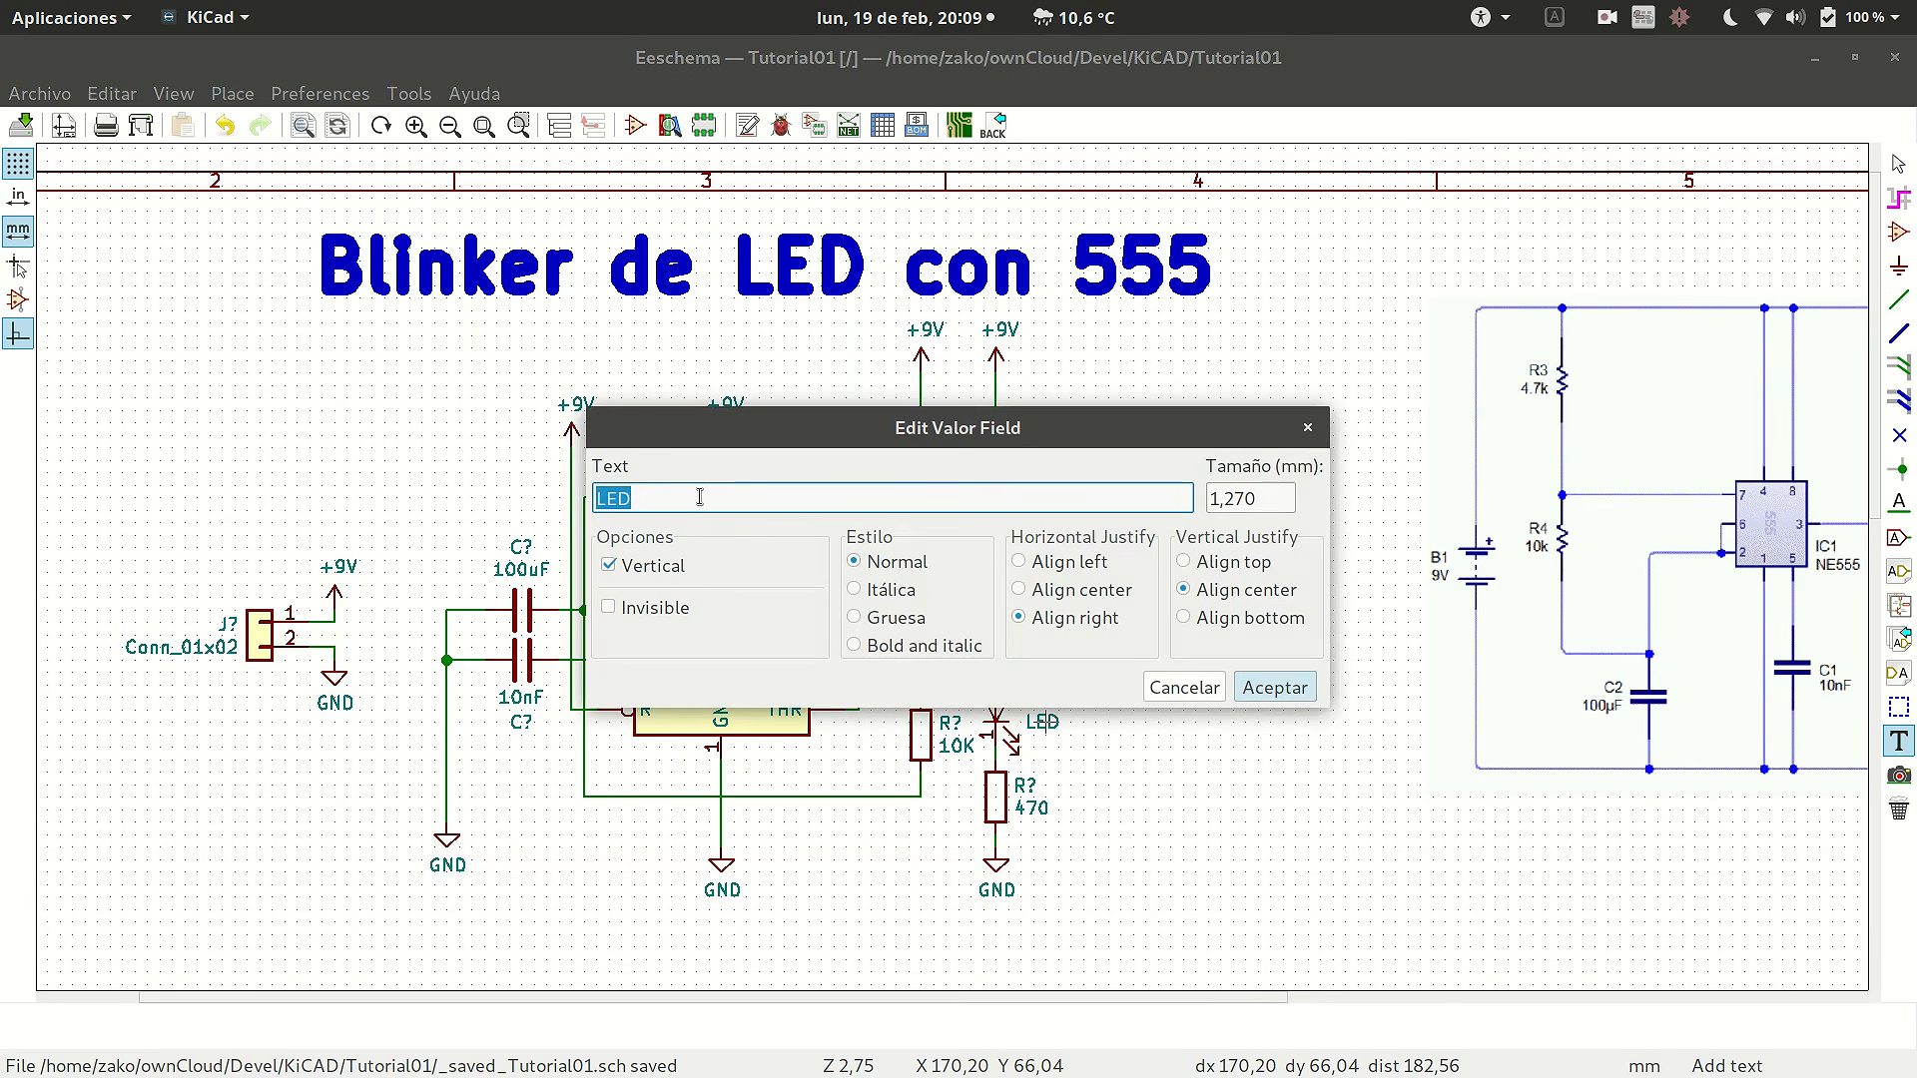
text(GREEN)
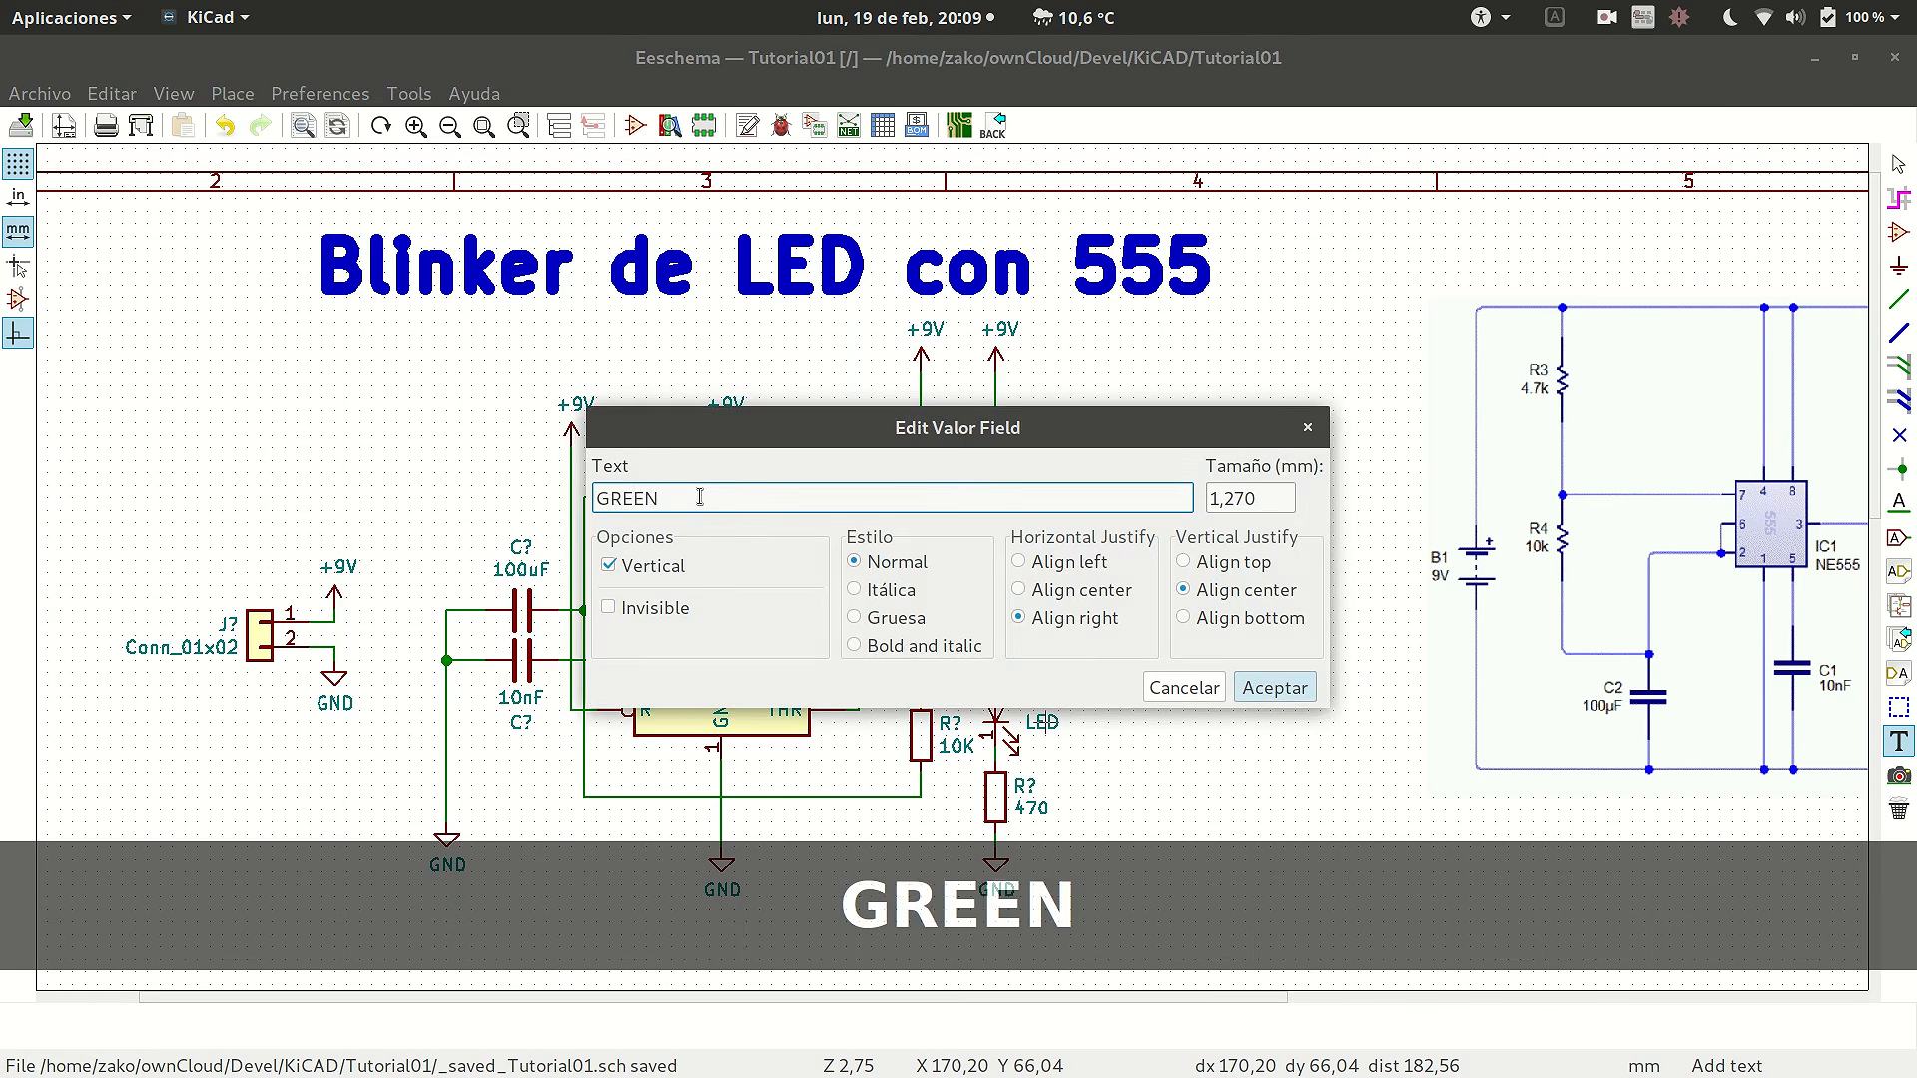
key(Return)
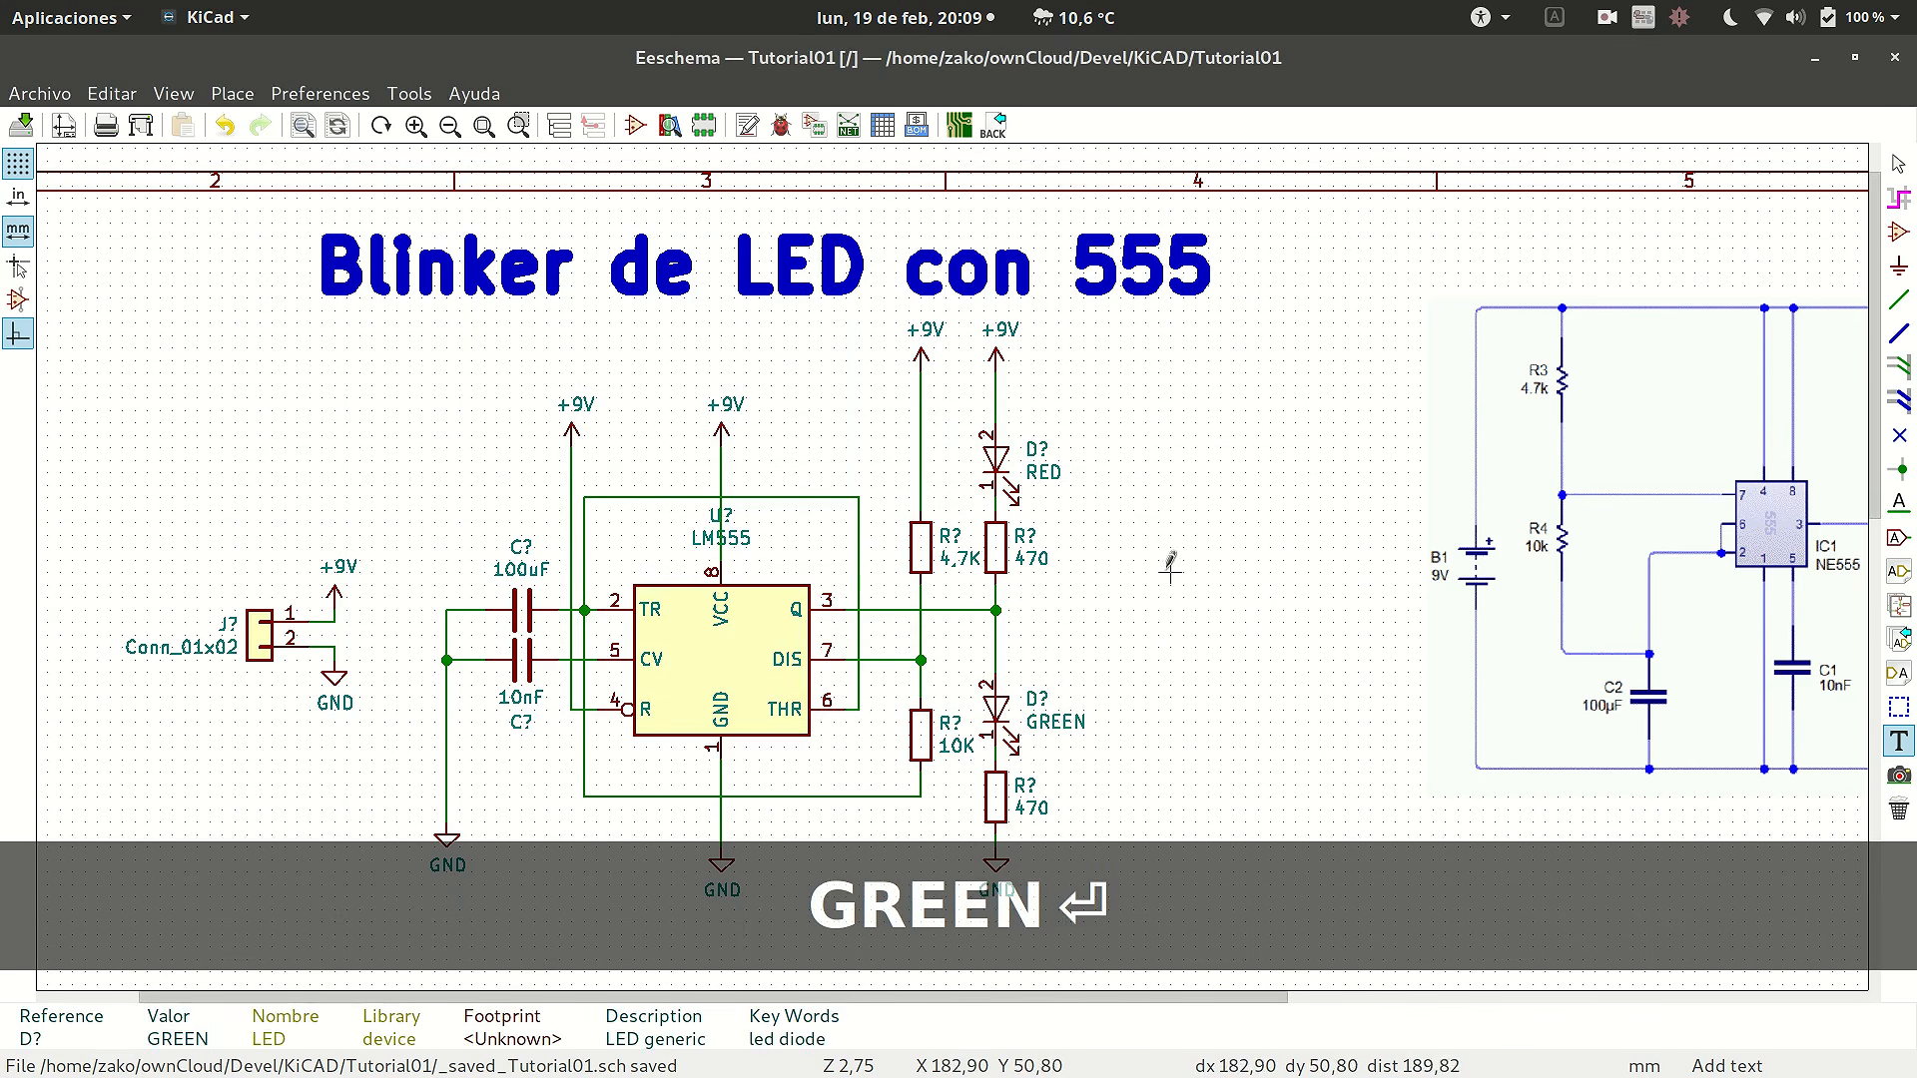
- Set the value of the two-pin power connector to 9V
scroll(856, 566, down, 2)
scroll(855, 566, up, 2)
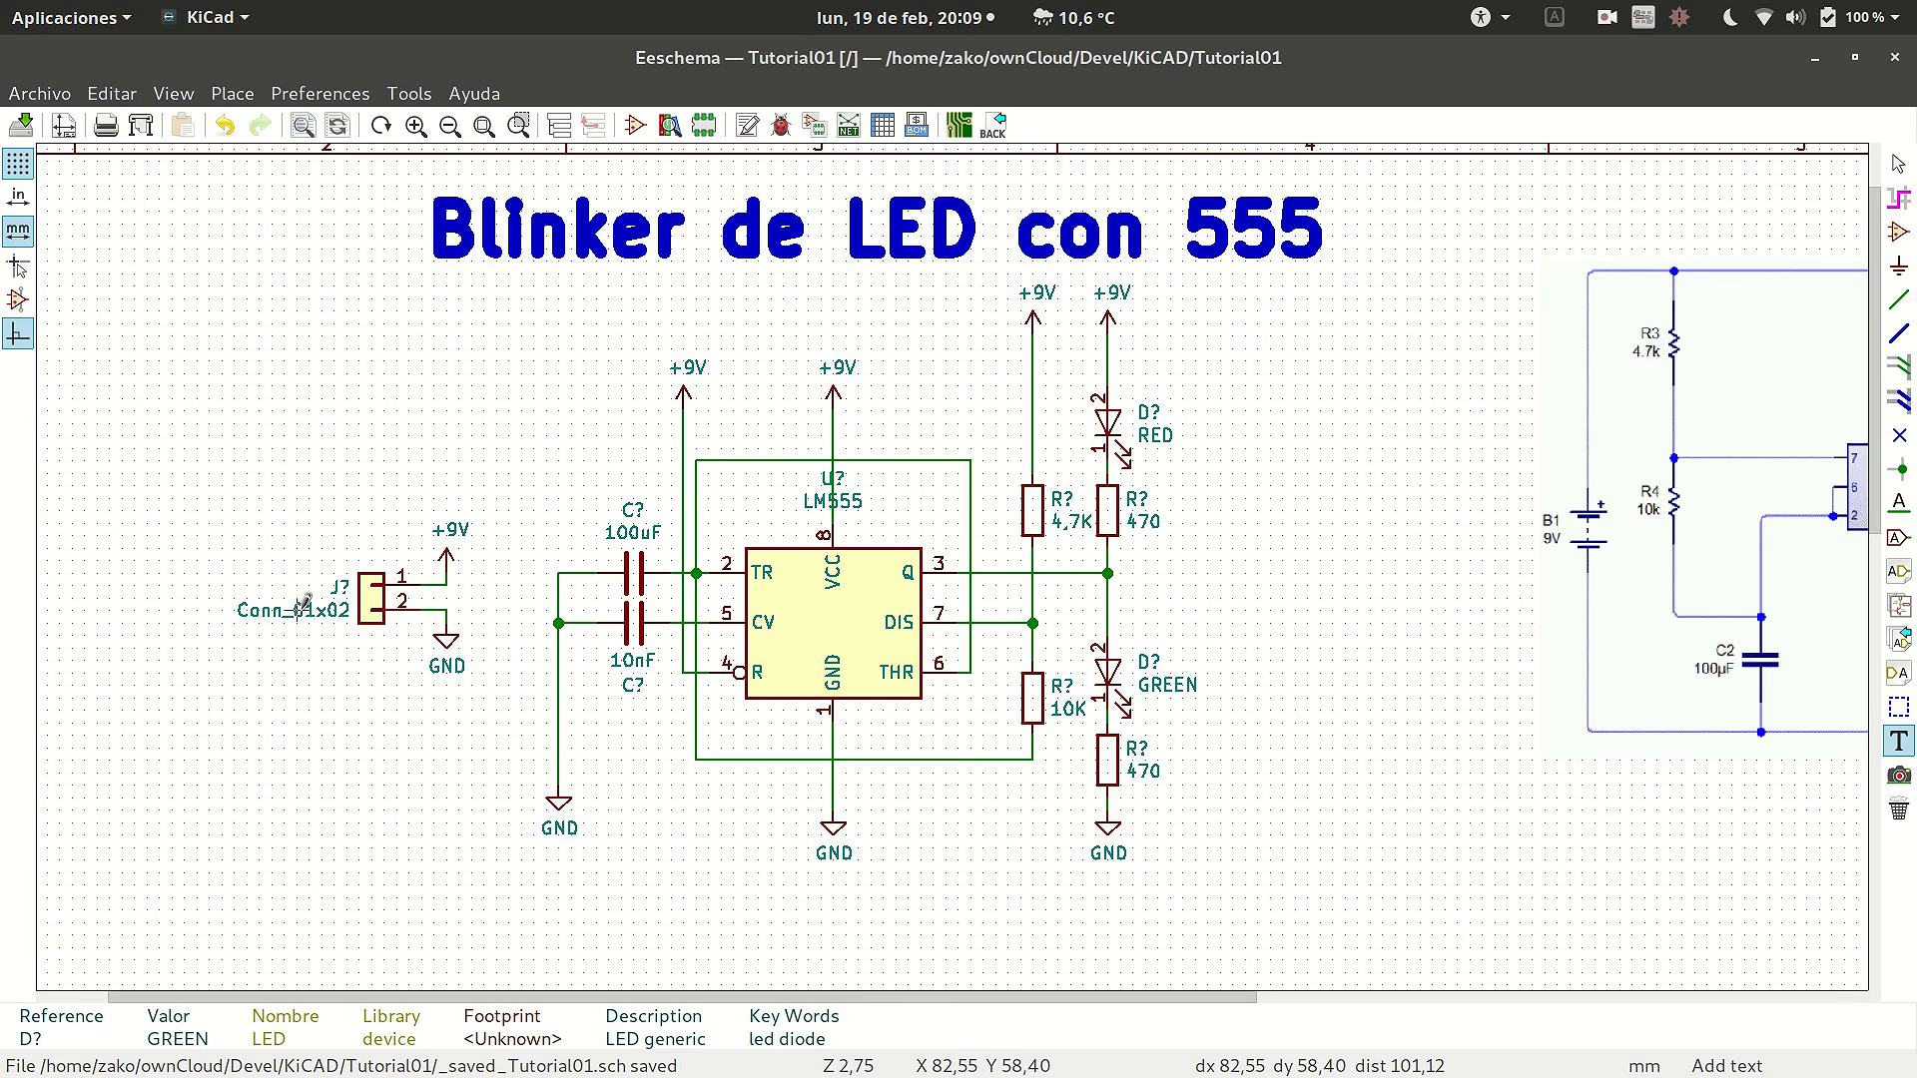
text(v)
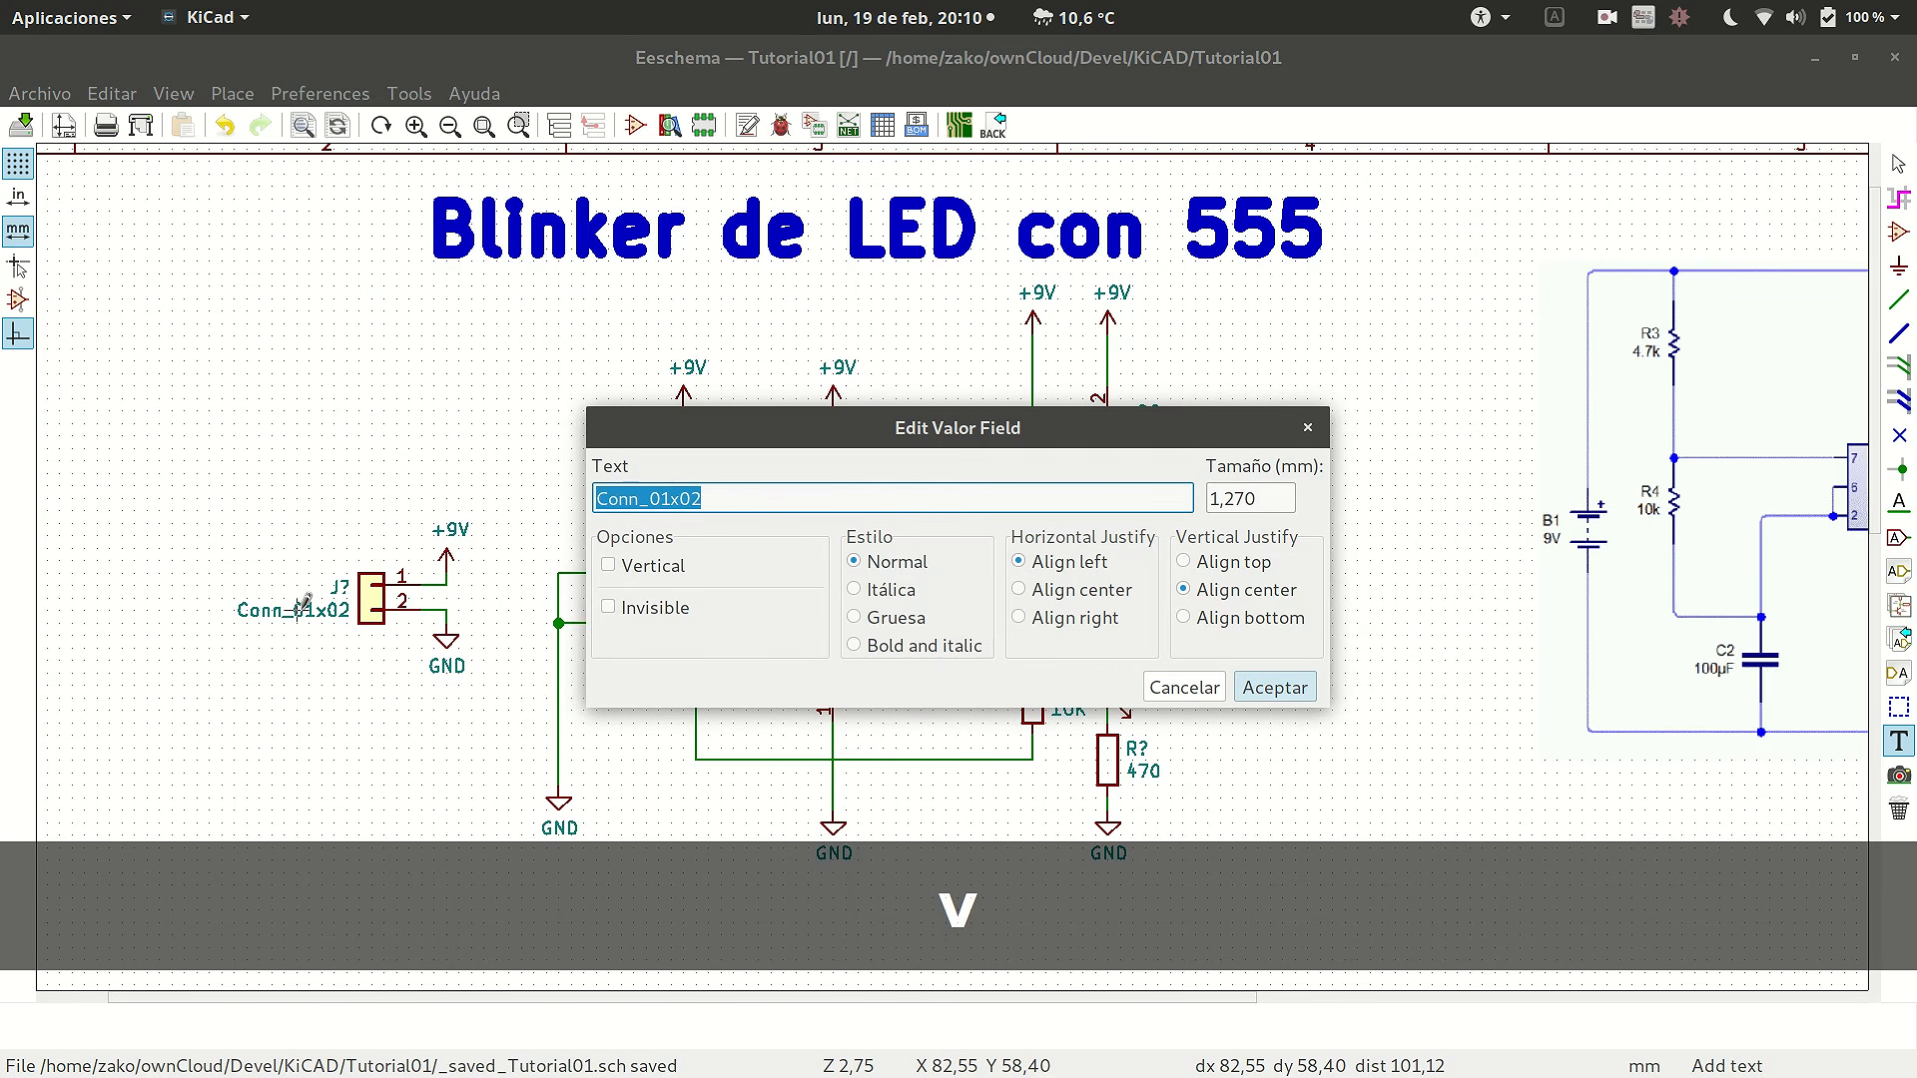
text(9V)
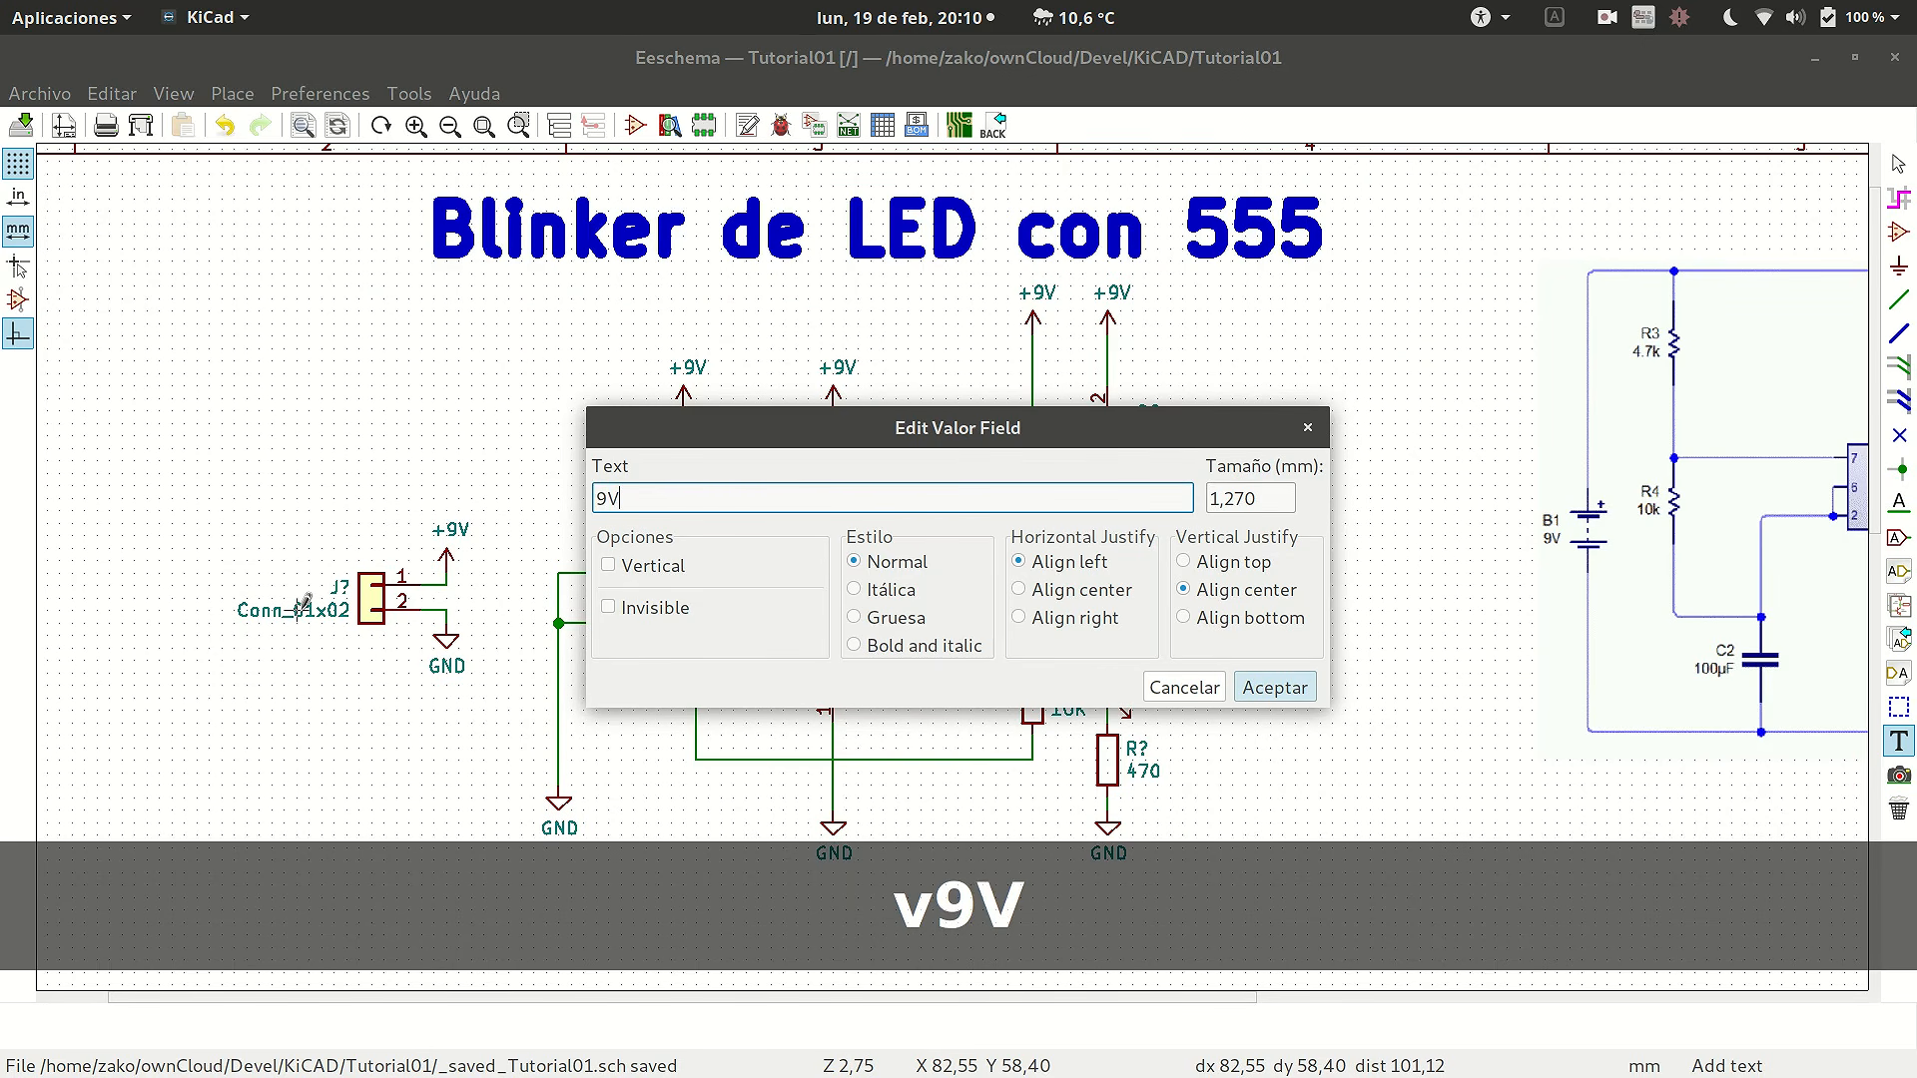
key(Return)
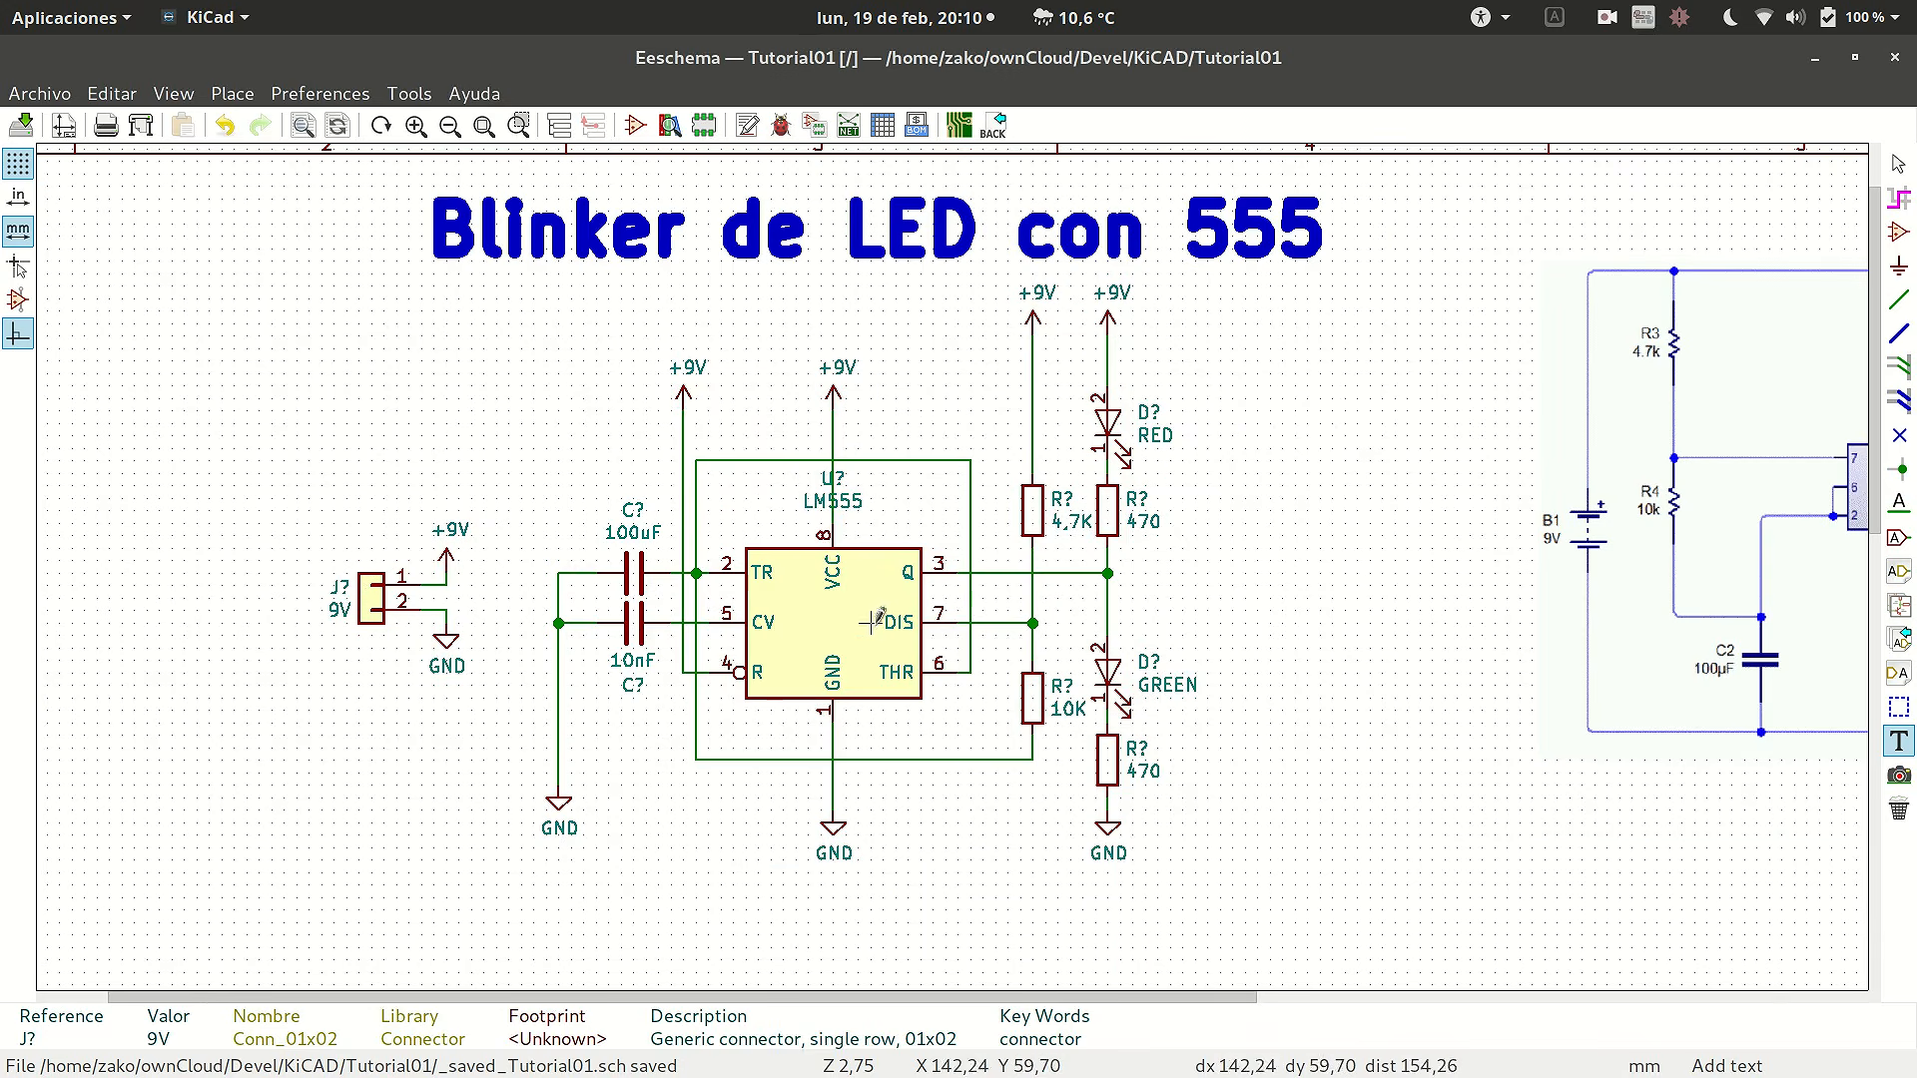
- Move the timer's LM555 value and U? reference texts to the right of the VCC wire, just above the chip body
scroll(879, 622, down, 2)
scroll(945, 559, up, 1)
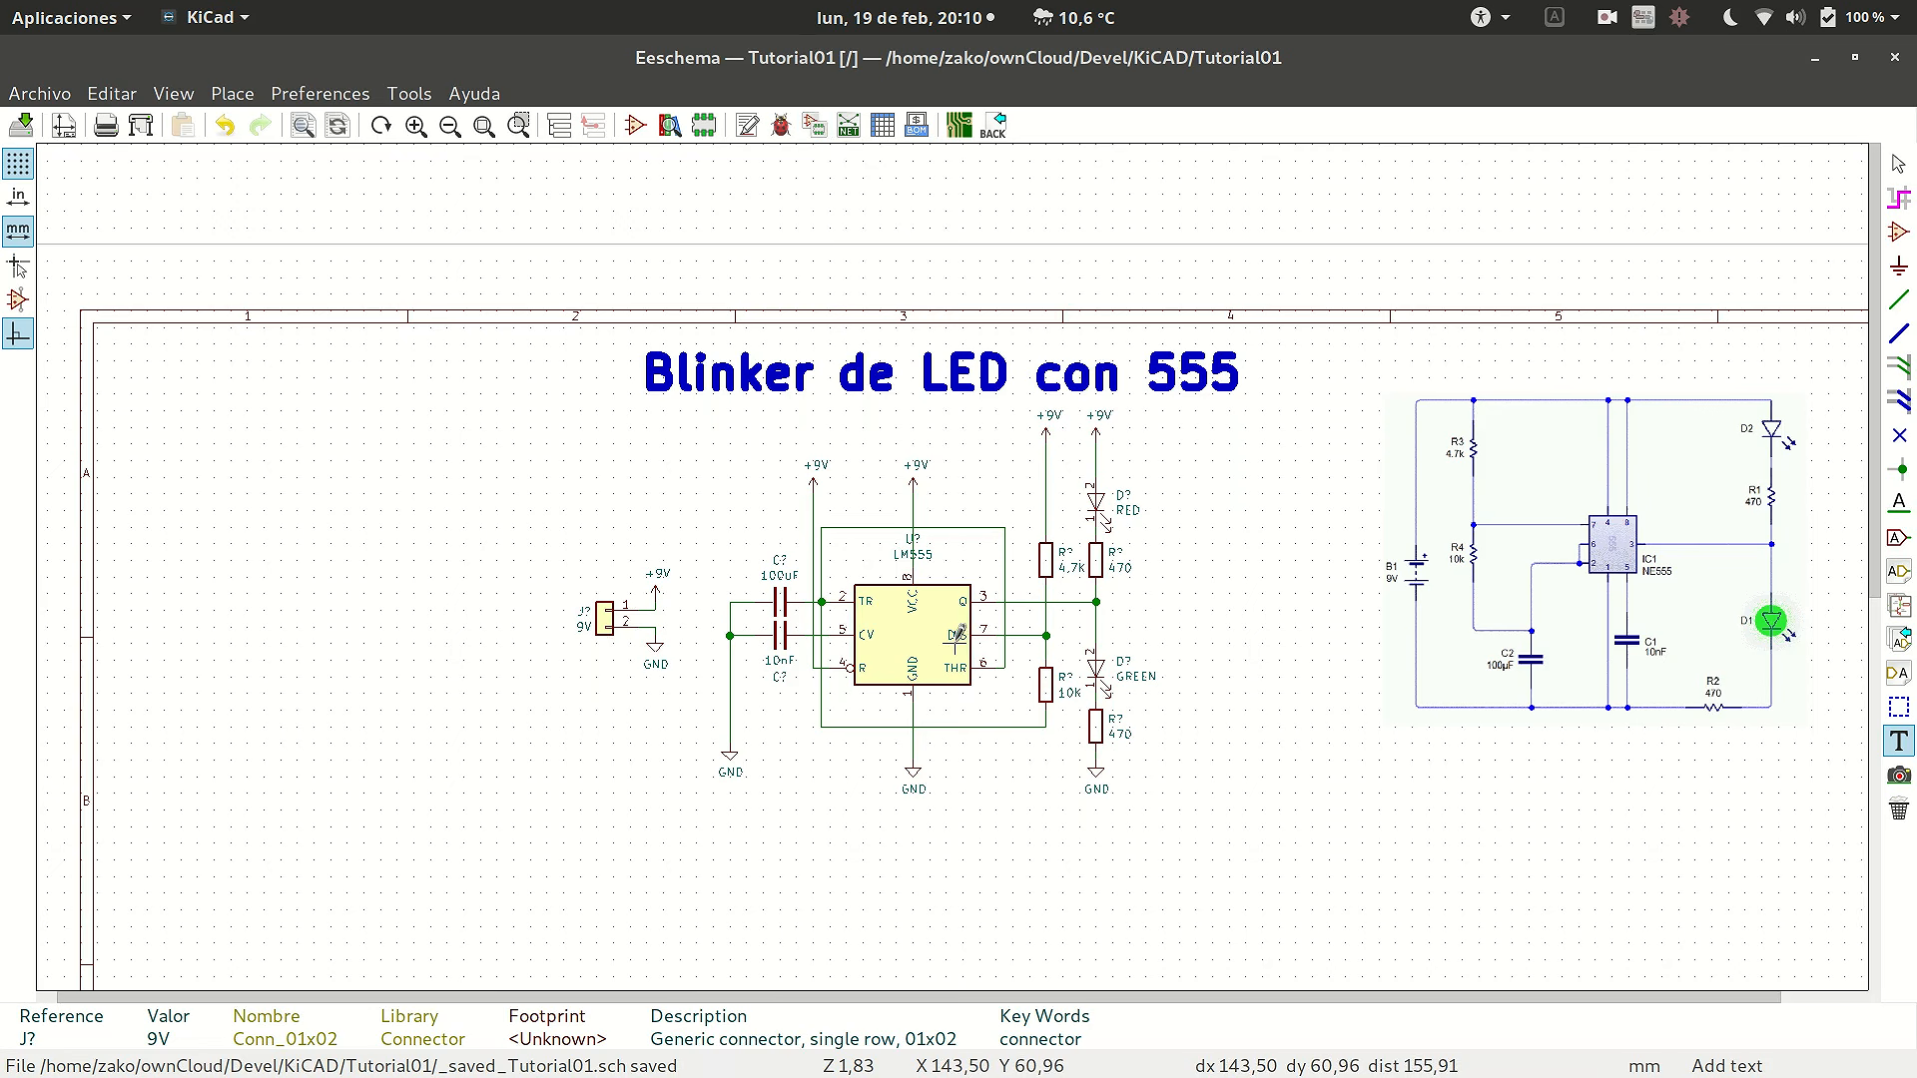
scroll(940, 550, up, 2)
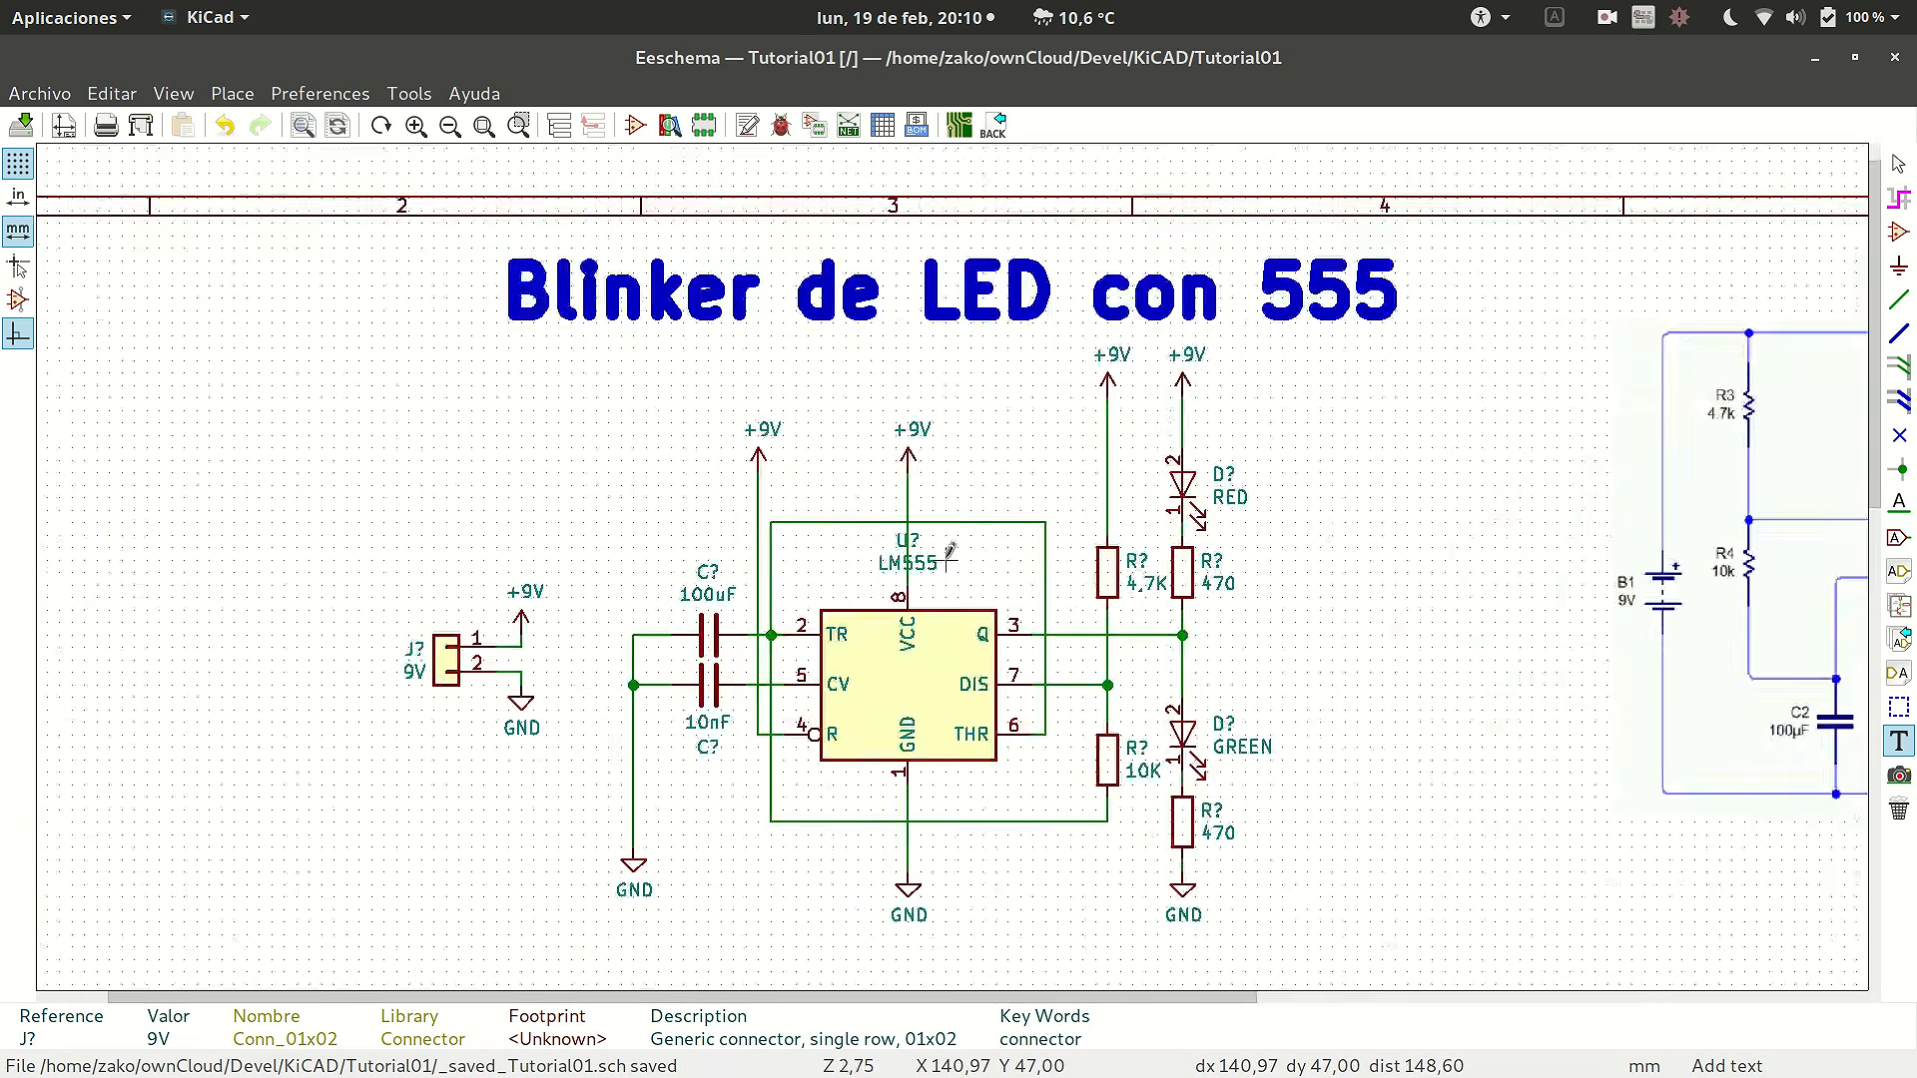
scroll(947, 550, up, 5)
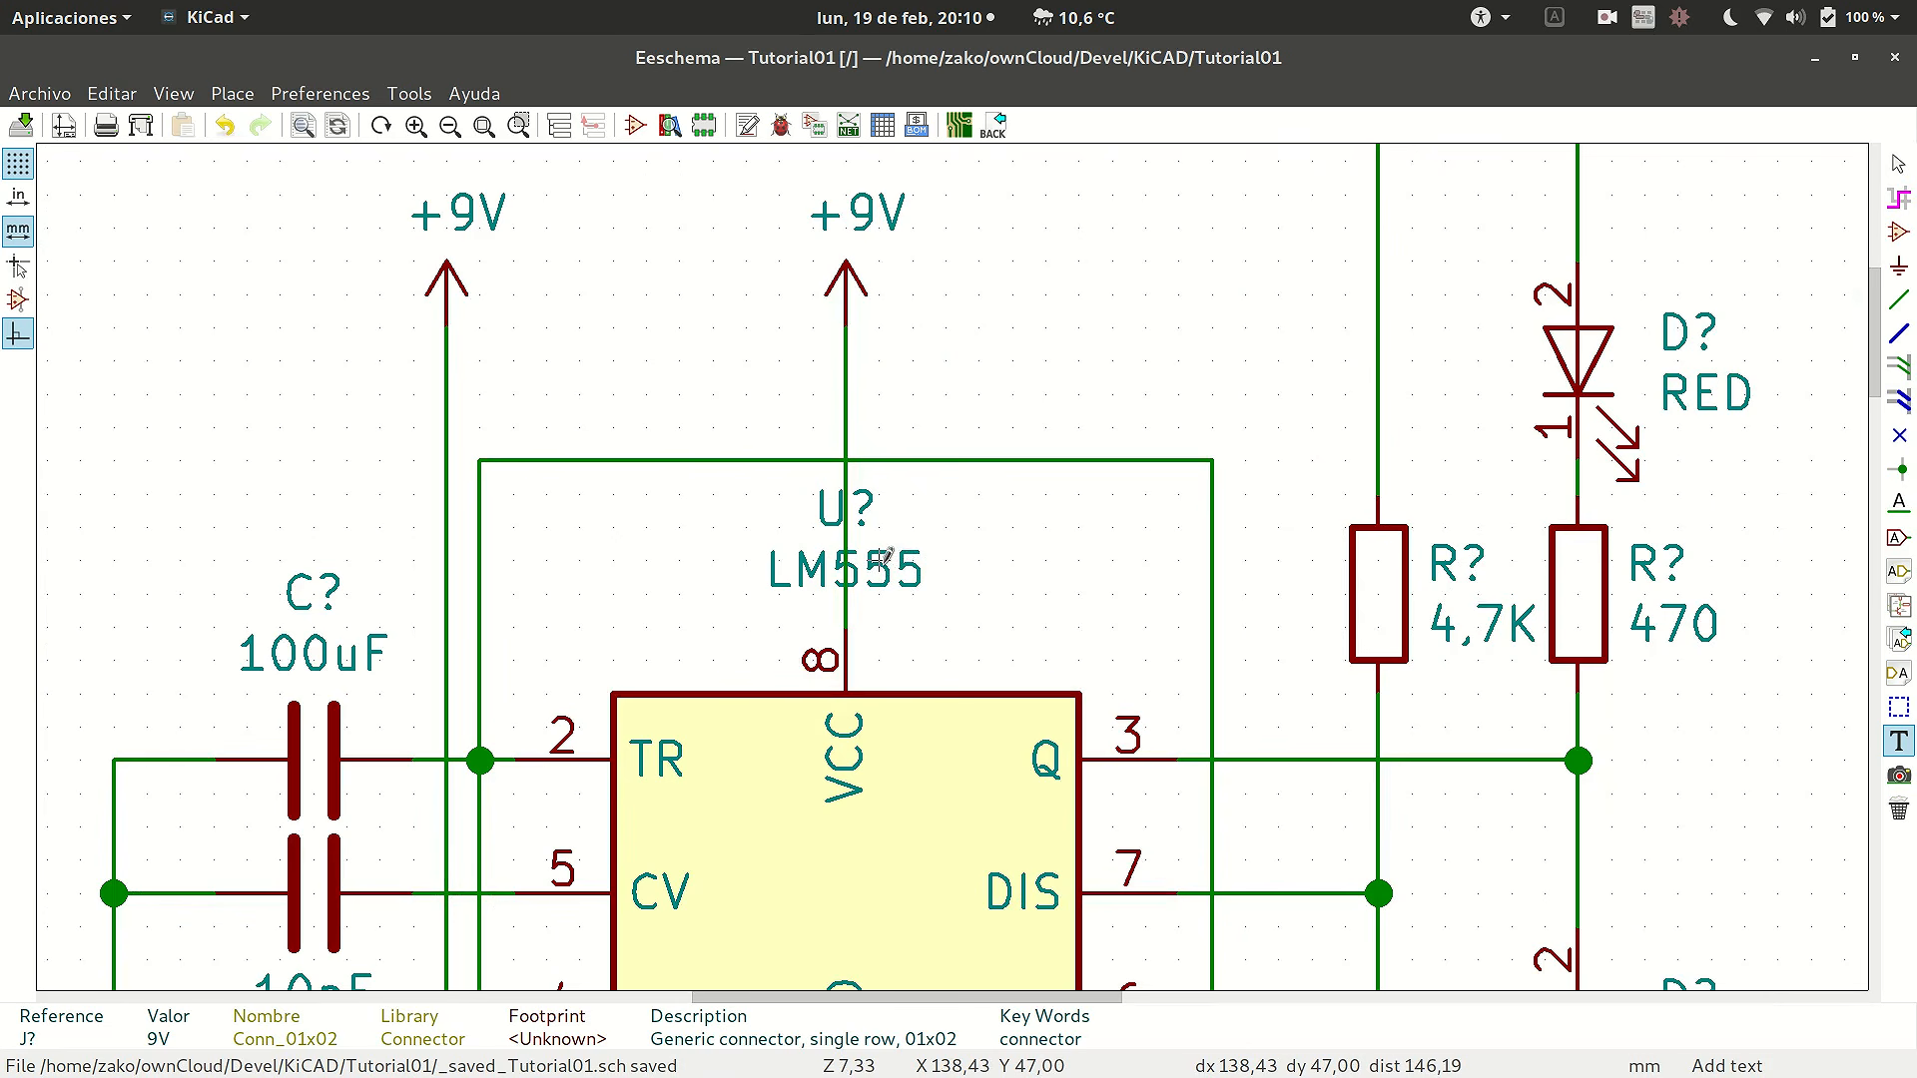
key(m)
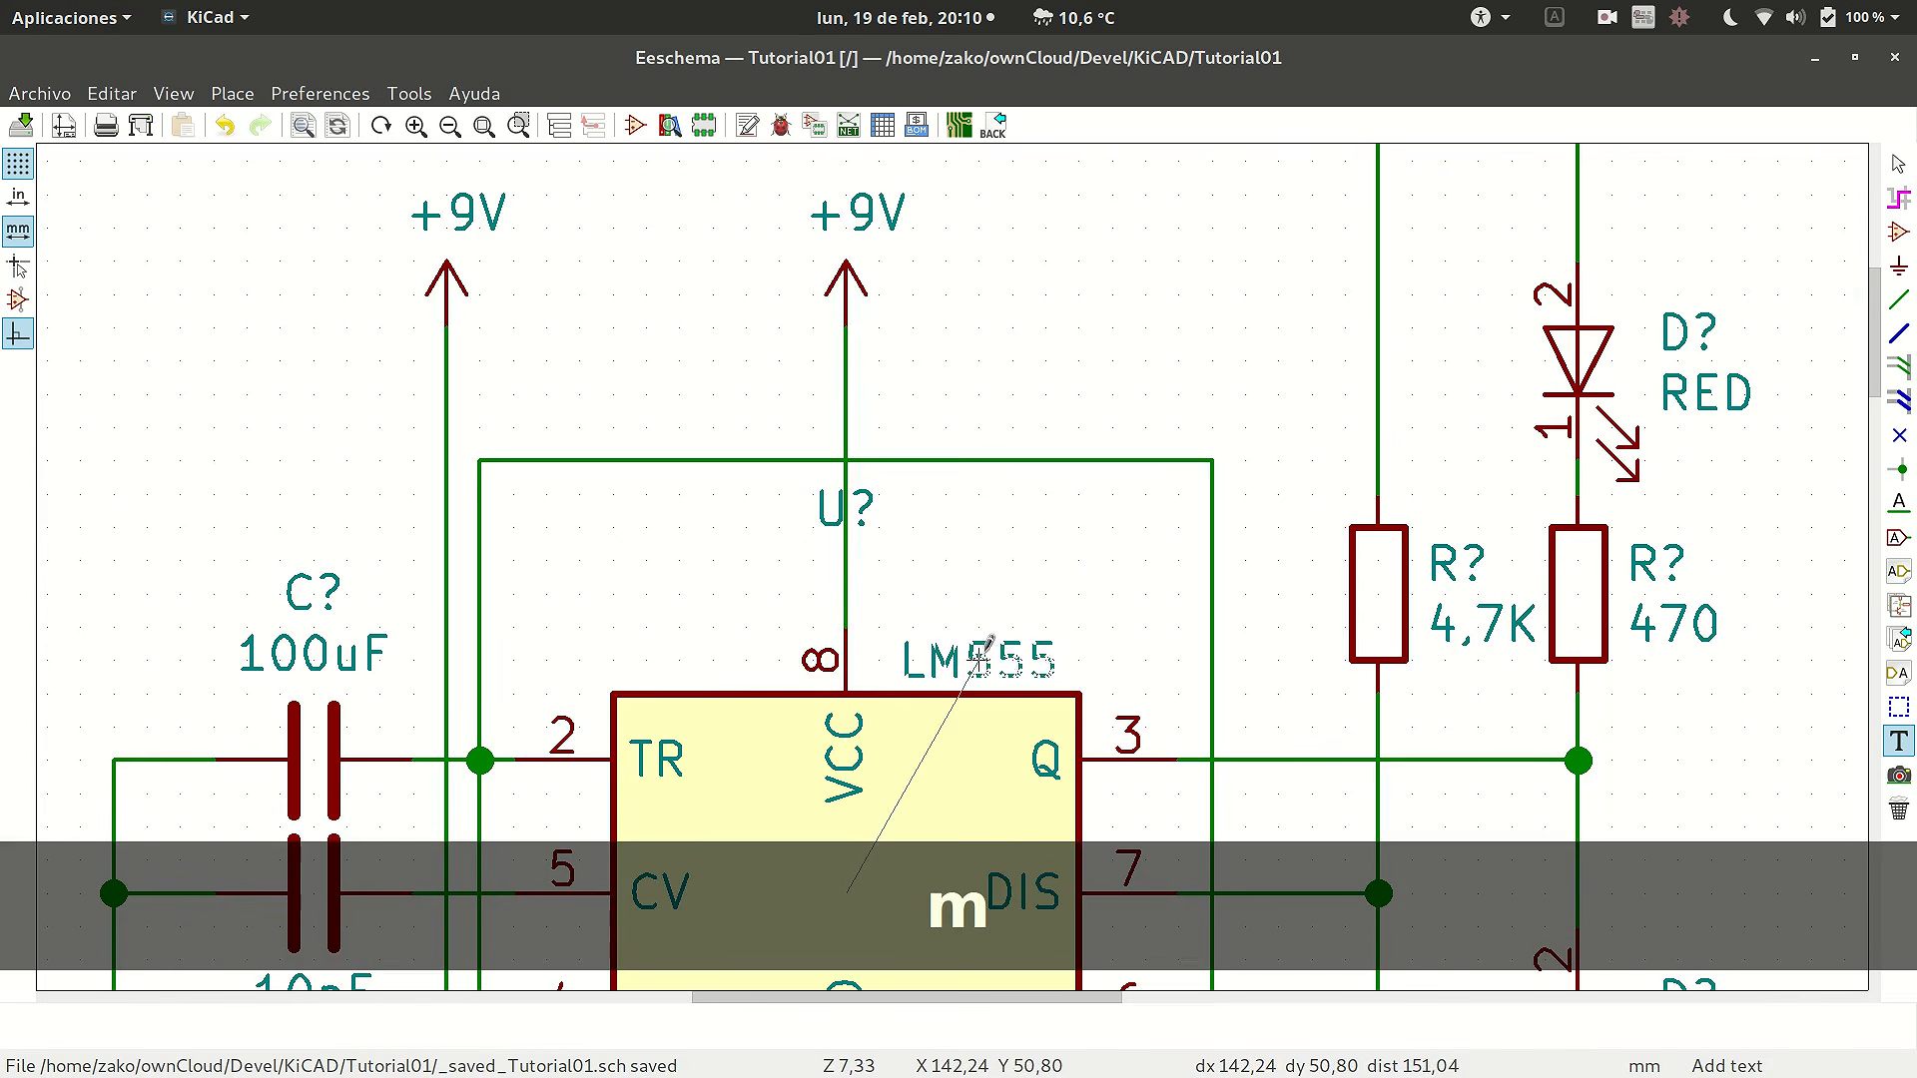
click(987, 639)
key(m)
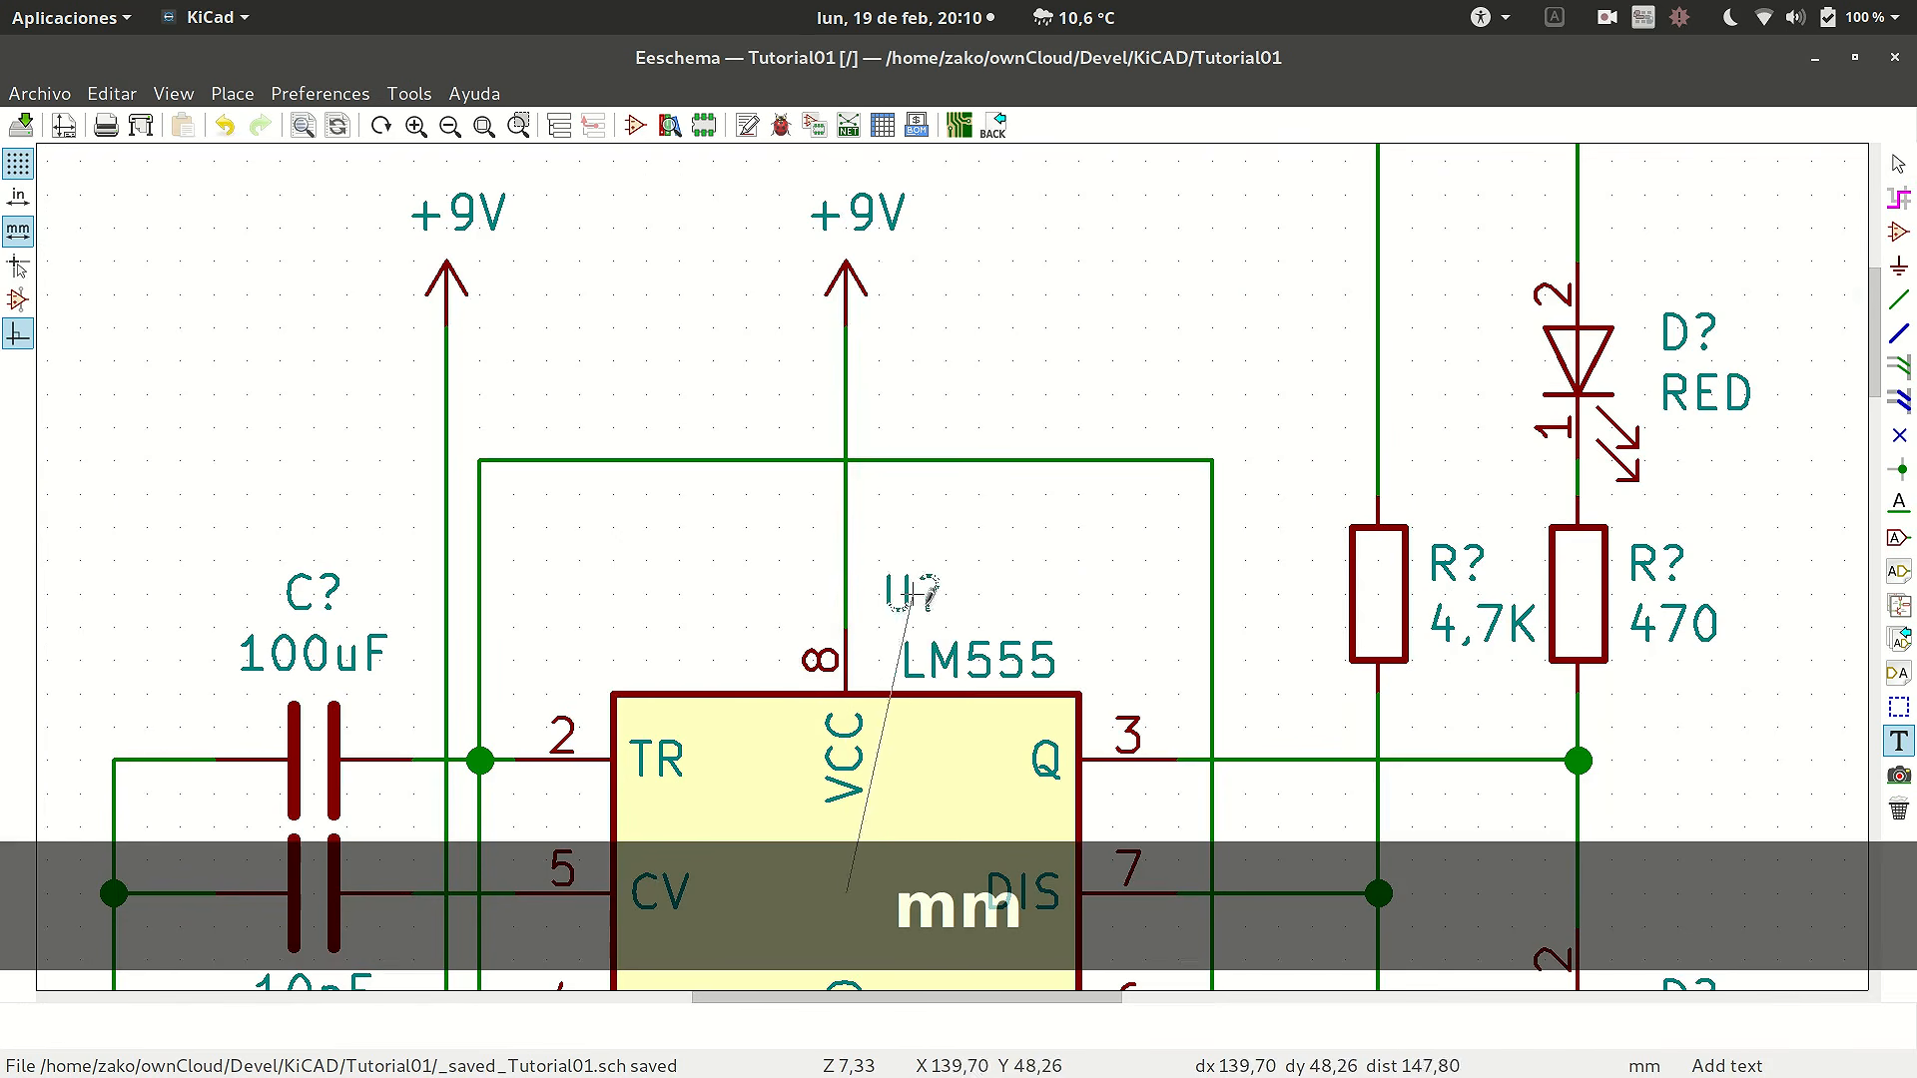
click(925, 591)
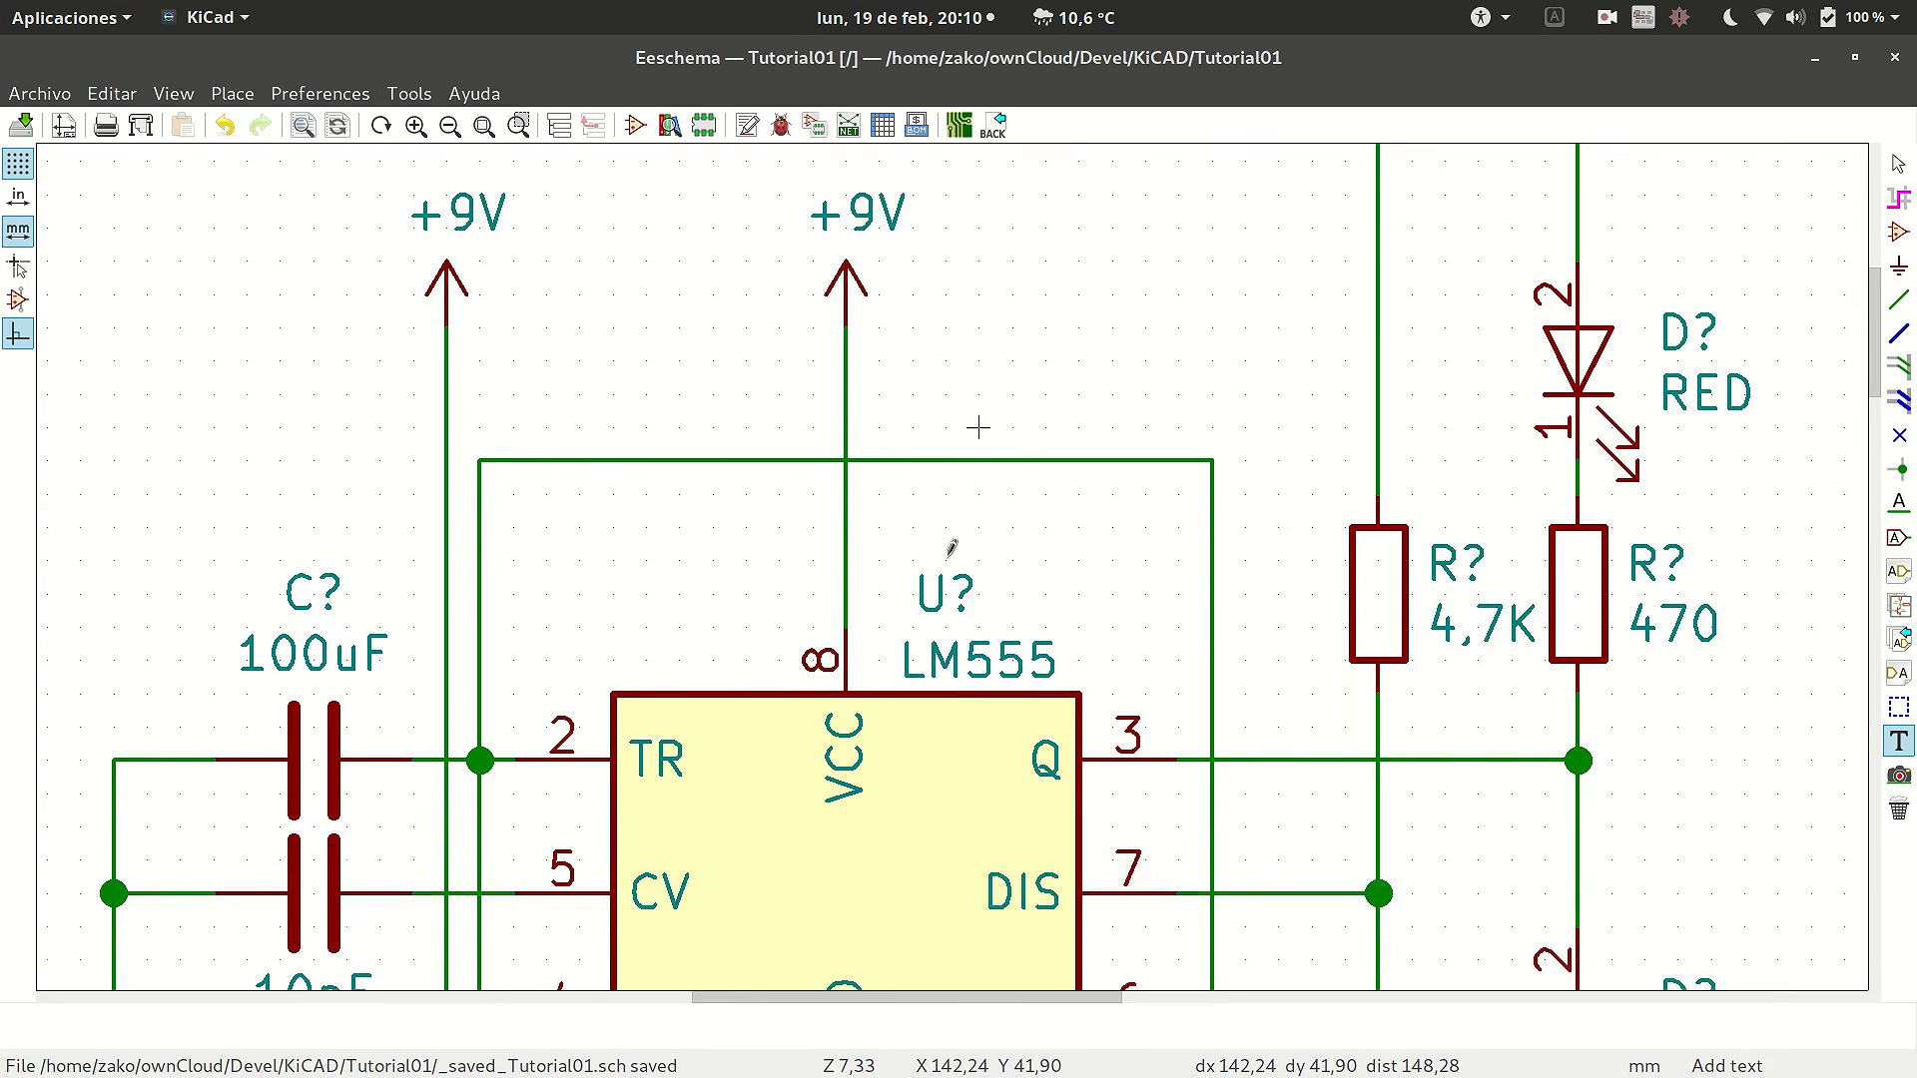
- Inspect the reference field of the red LED's 470 resistor without changing it
scroll(980, 428, down, 7)
scroll(940, 583, up, 3)
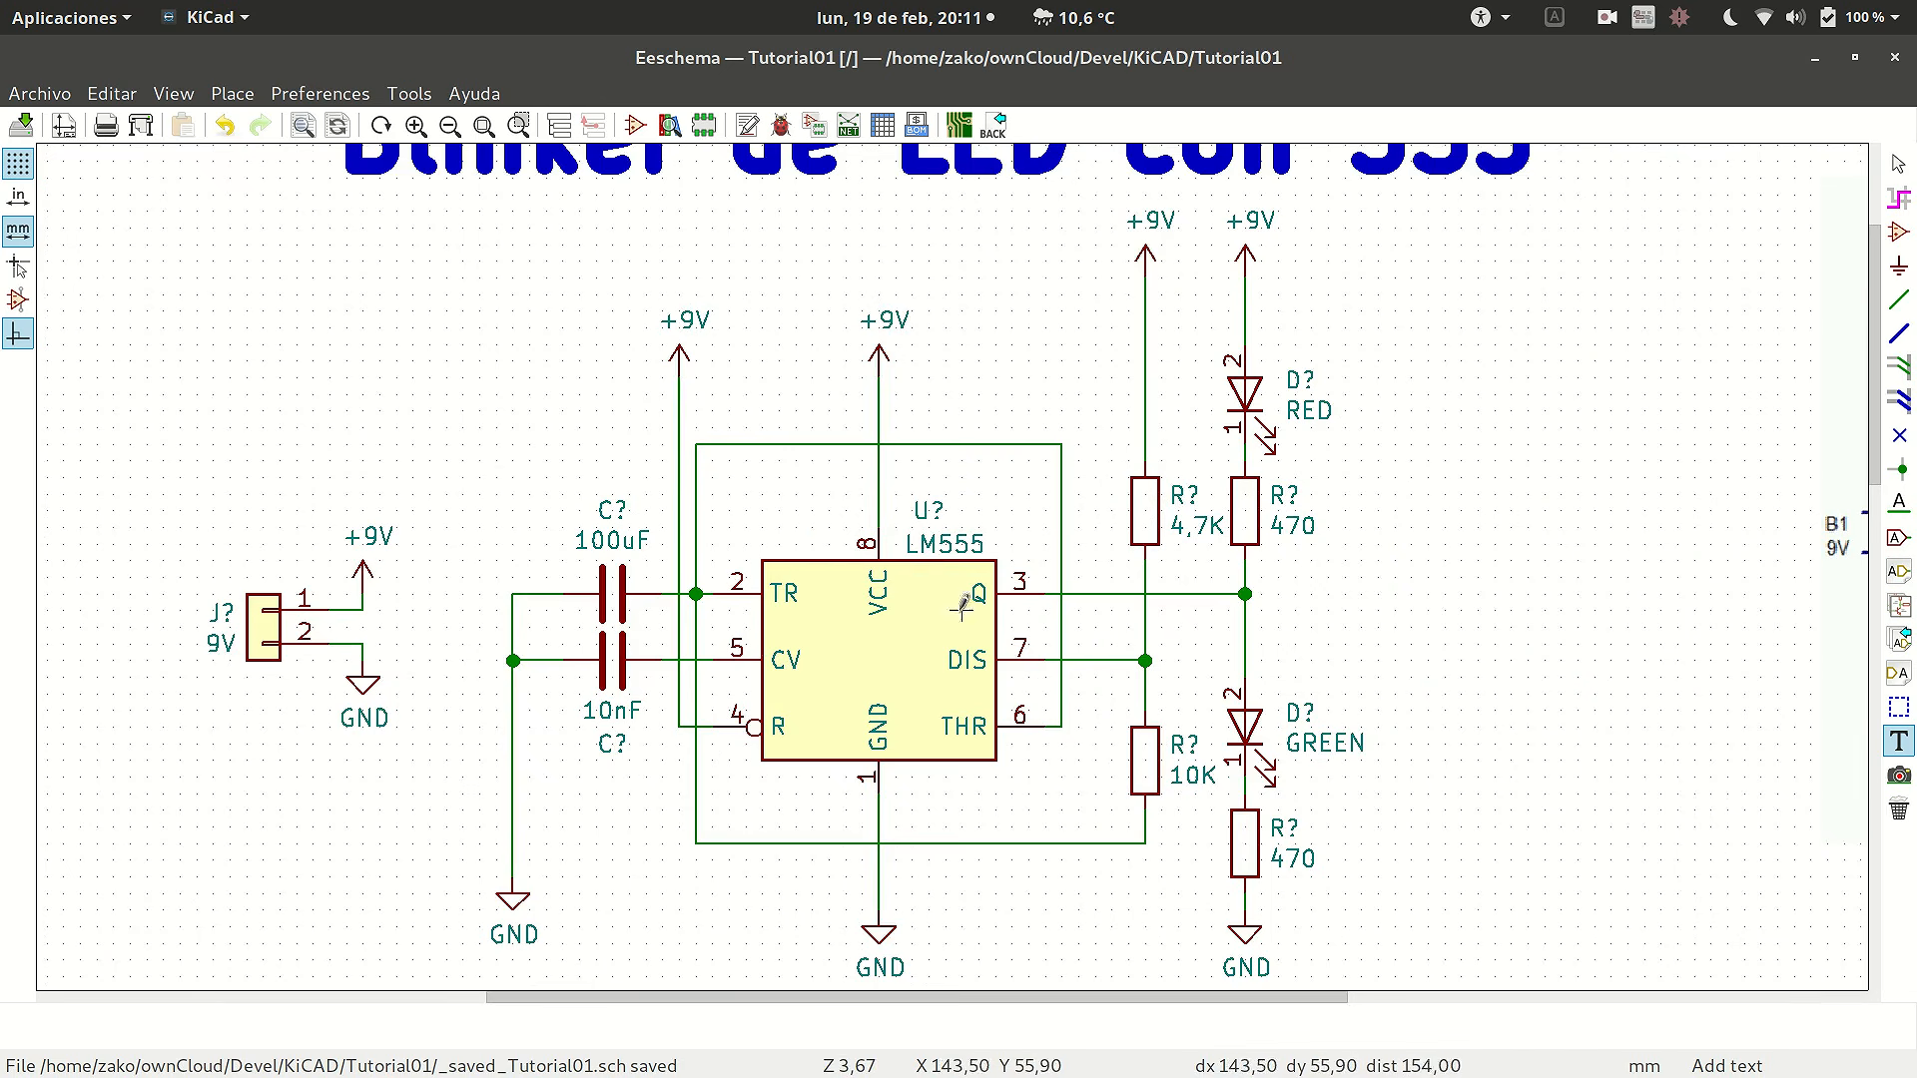
scroll(946, 547, down, 3)
scroll(947, 545, up, 2)
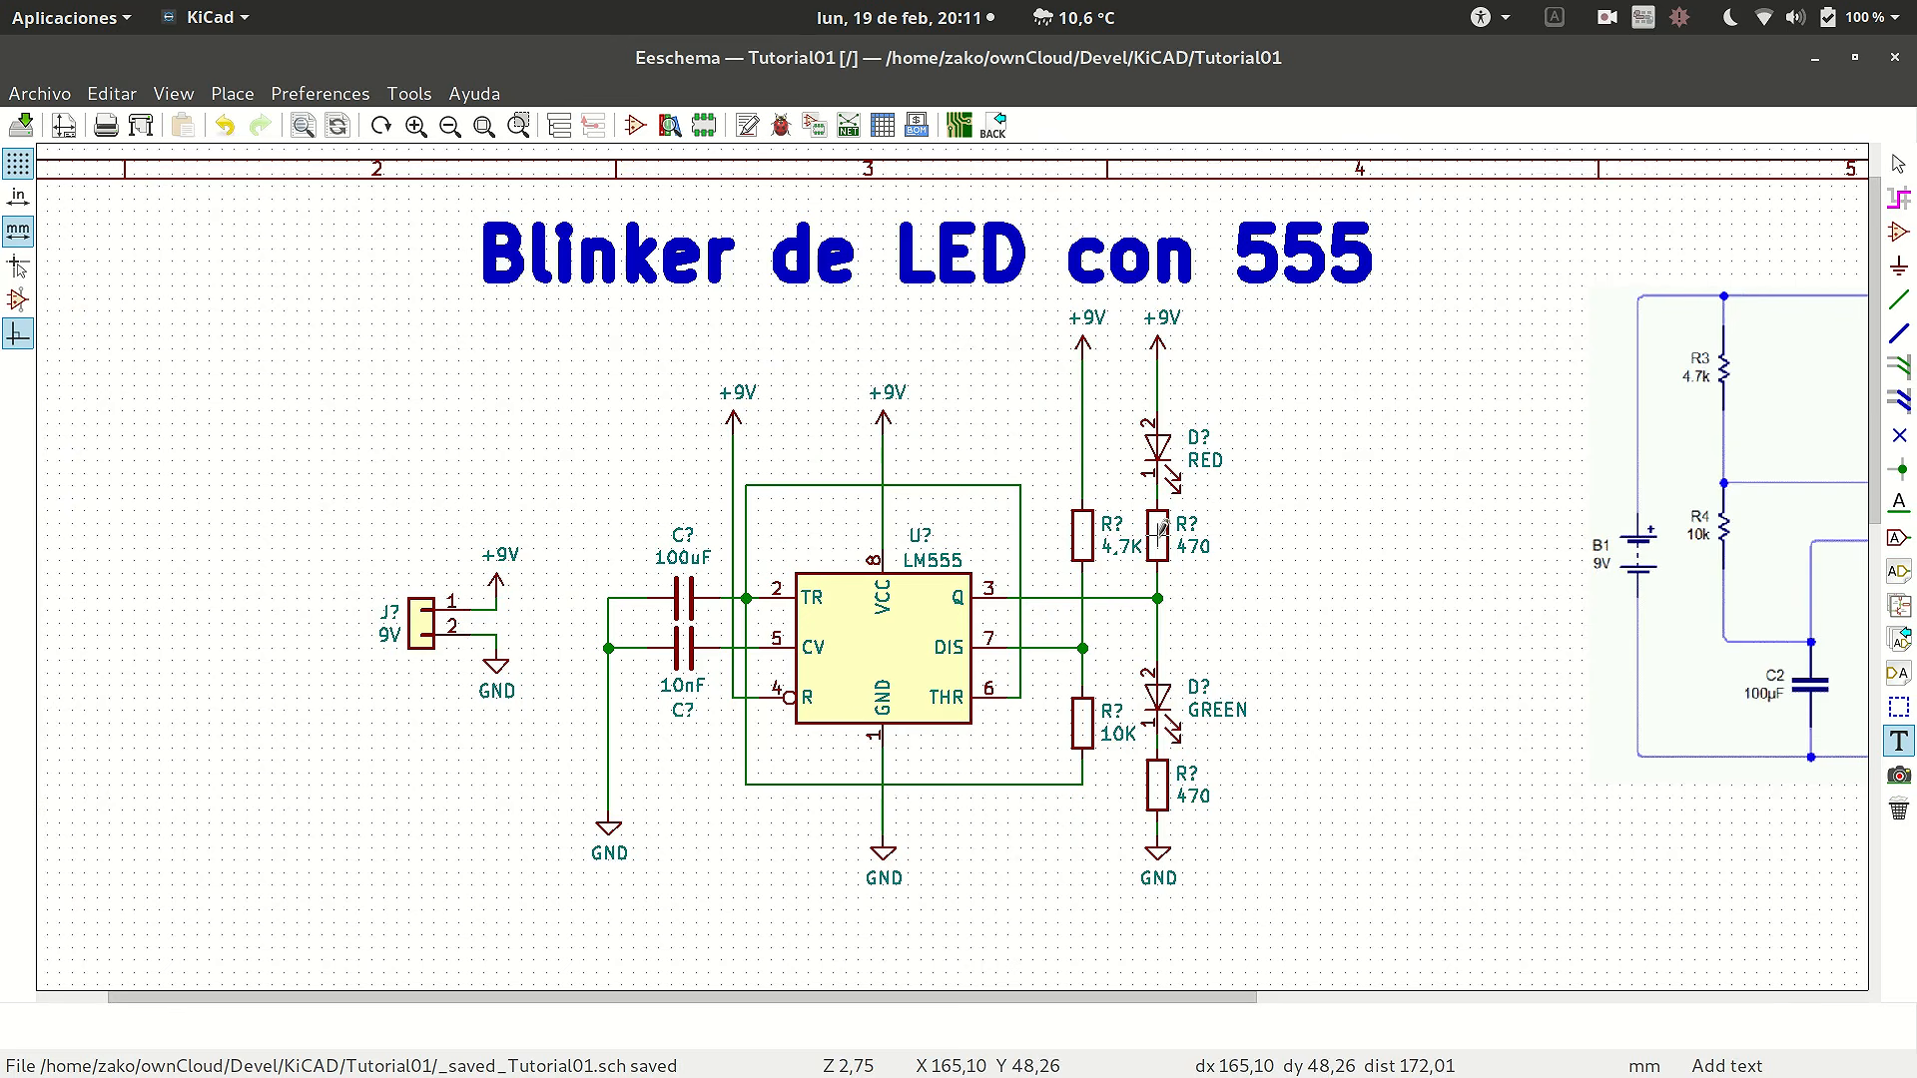
key(u)
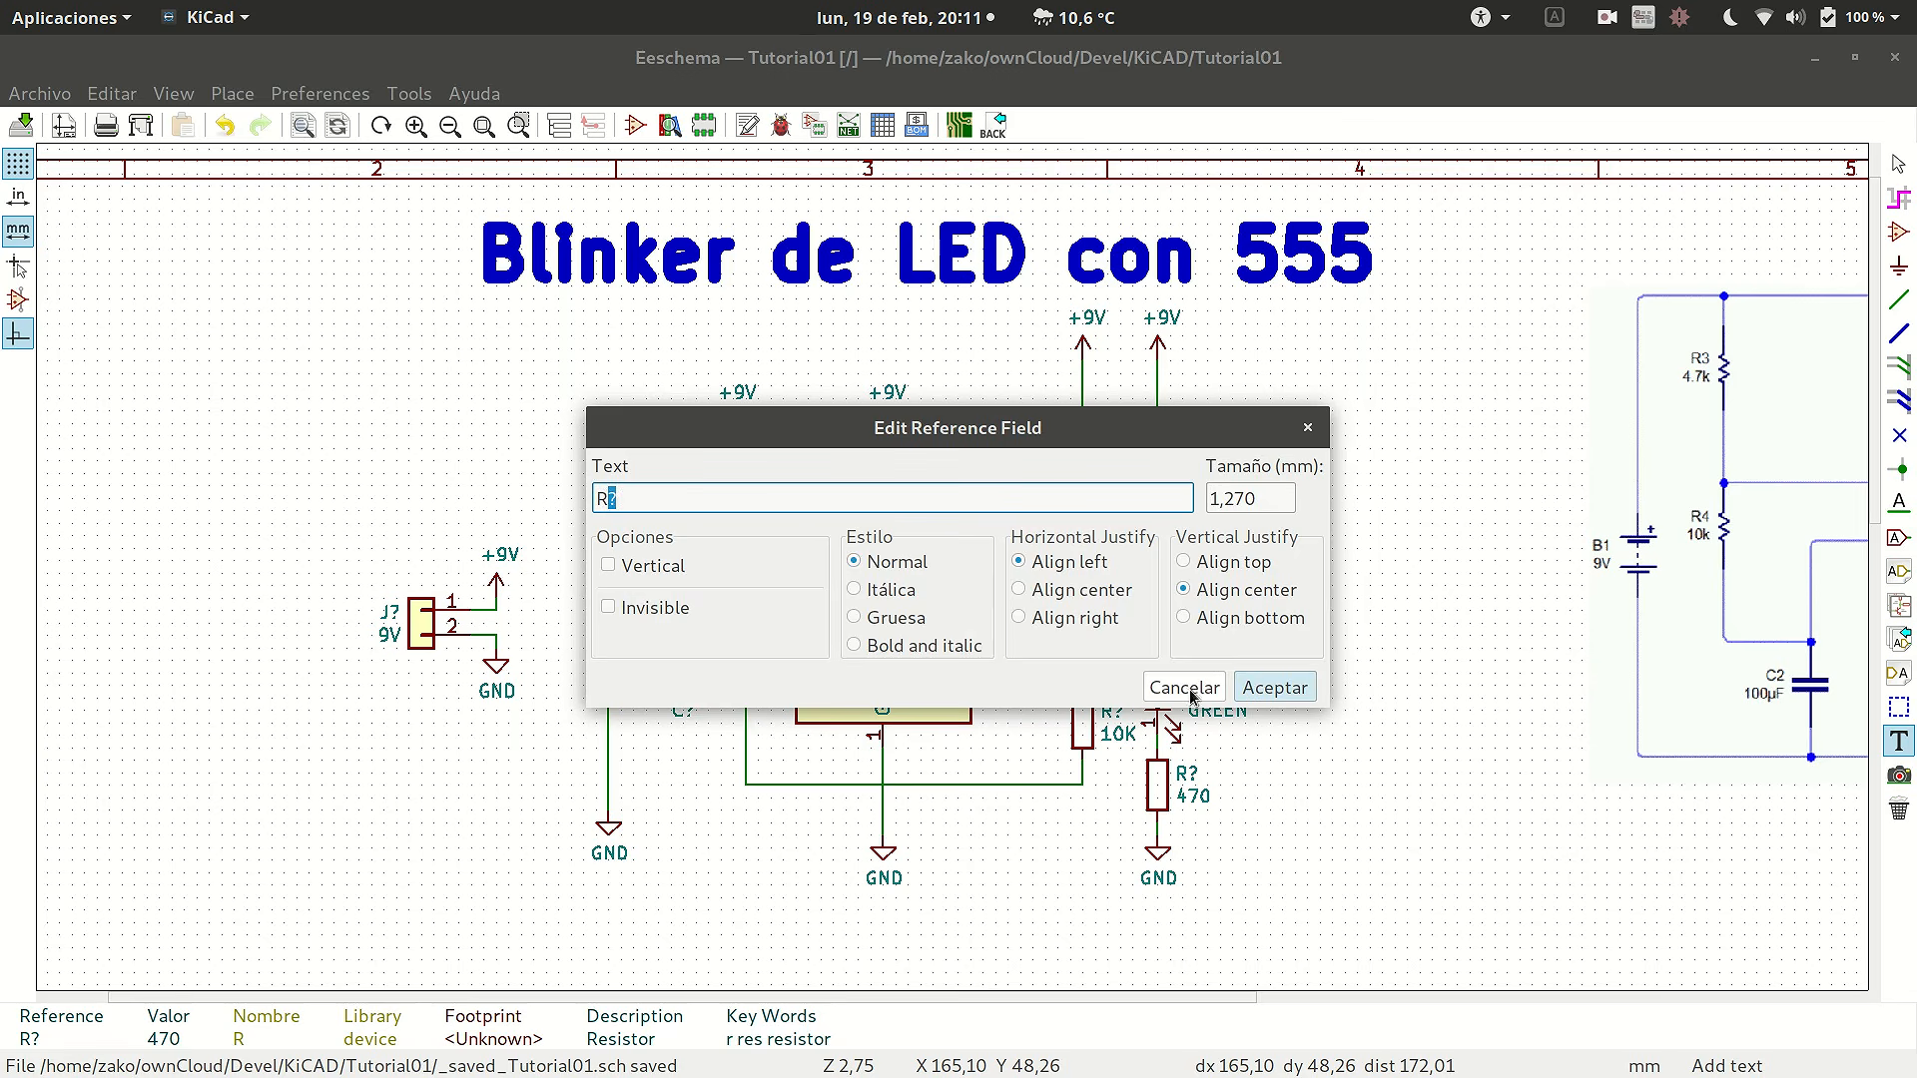
click(1274, 687)
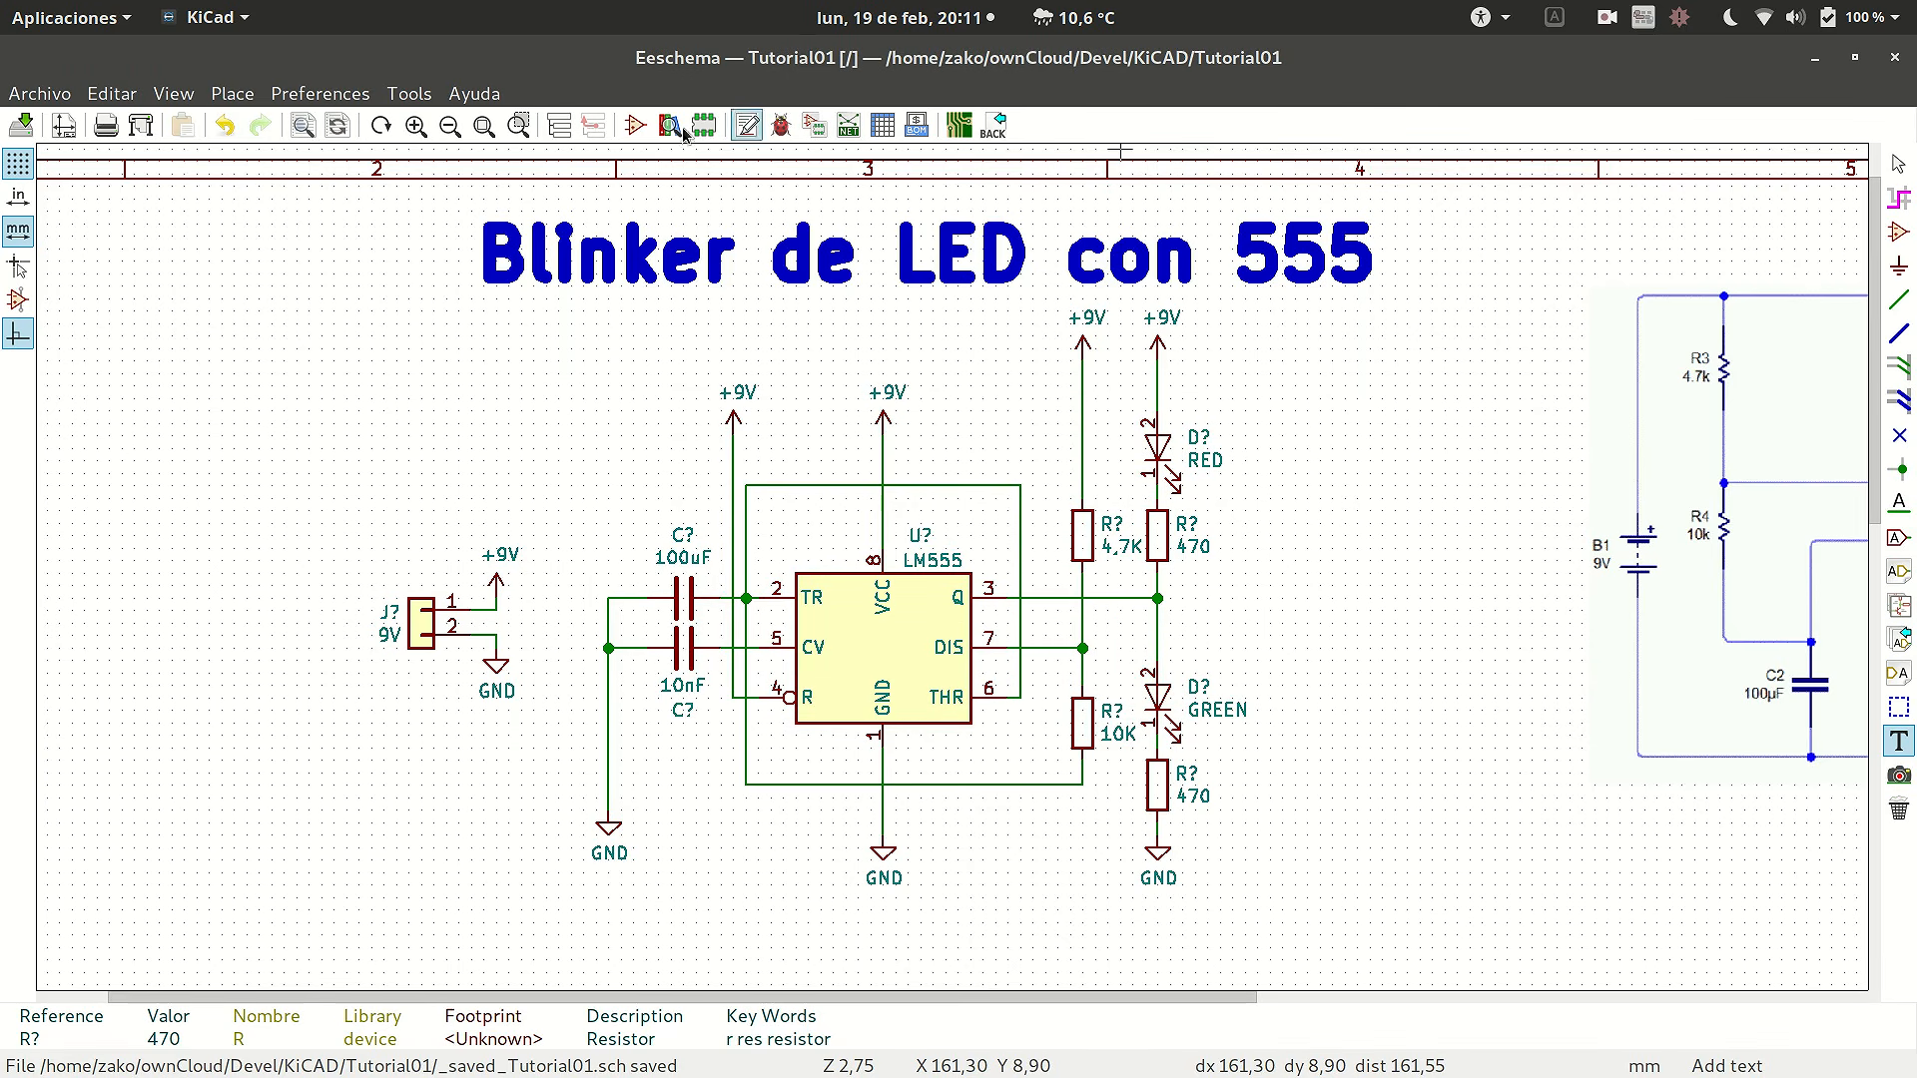
- Save the schematic and annotate its unannotated symbols across the entire schematic, sorted by X position and using the first free number
click(24, 126)
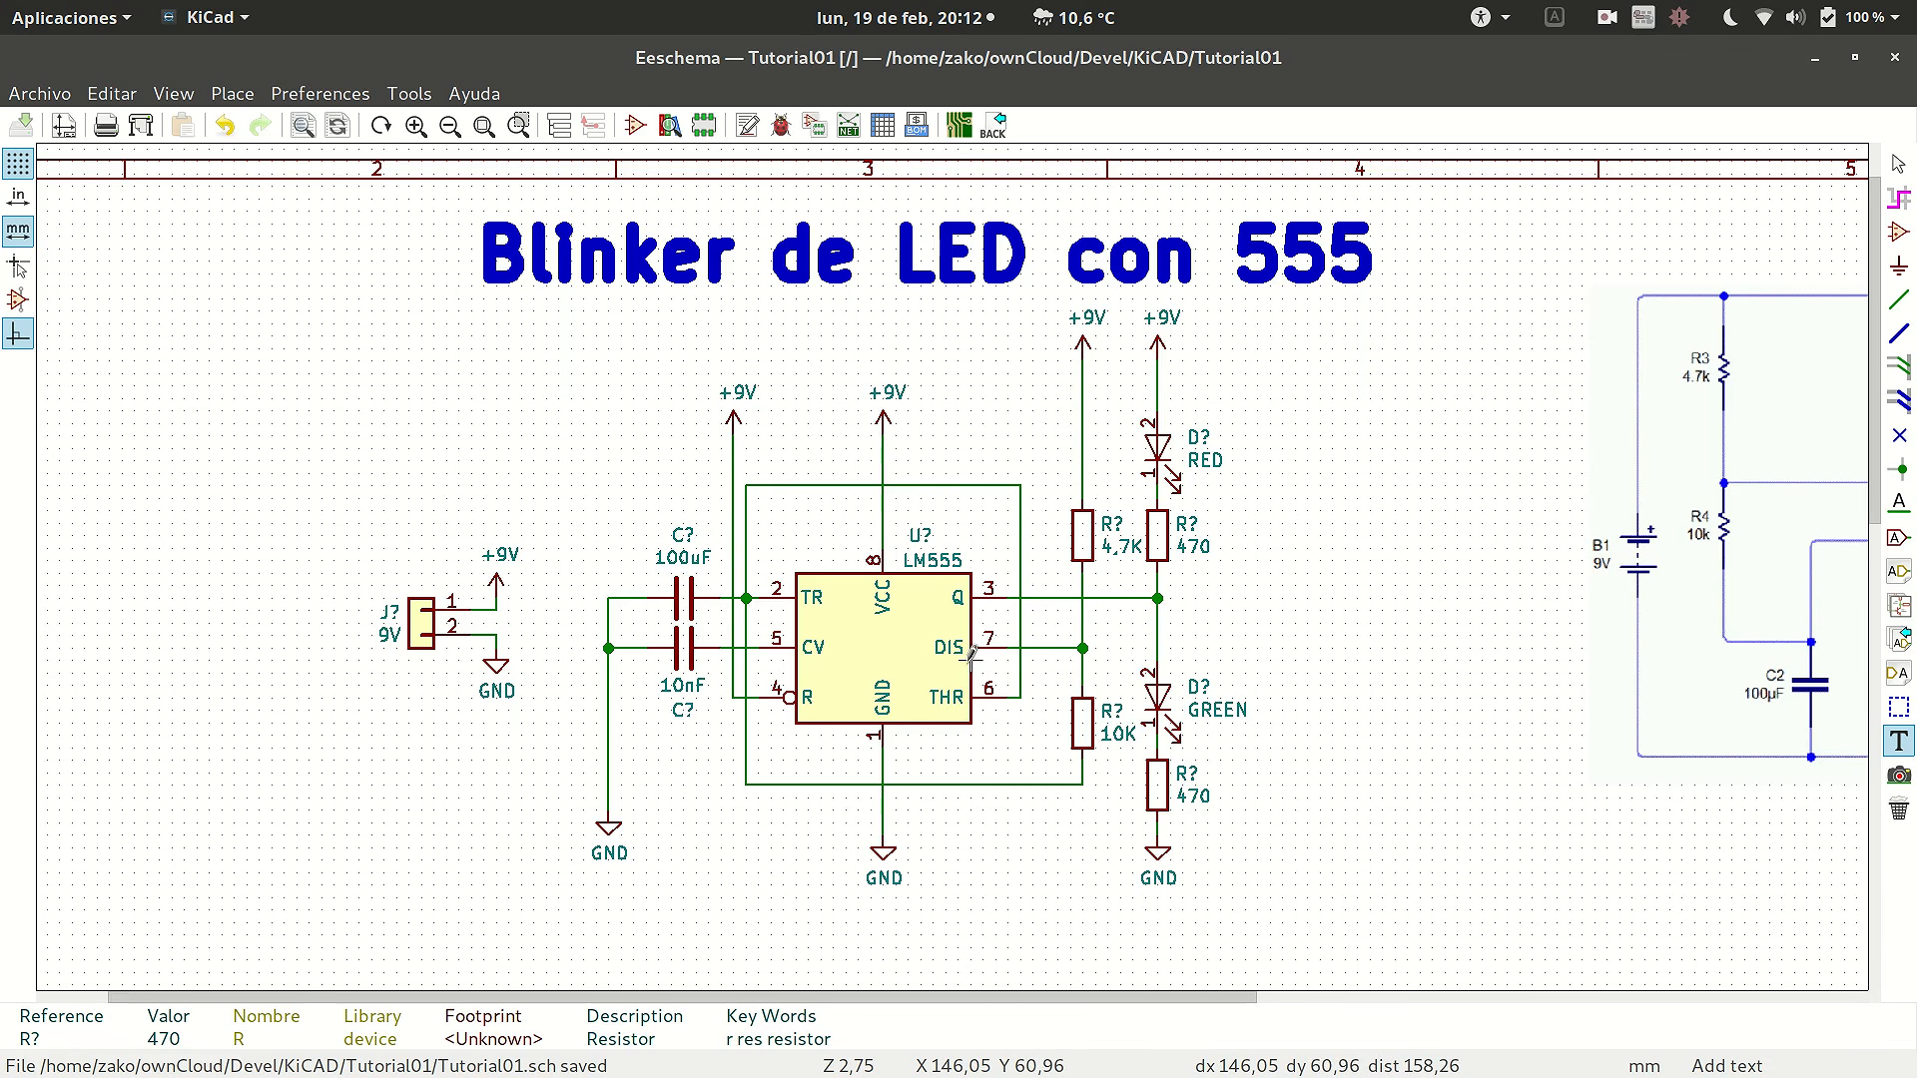
scroll(753, 489, down, 3)
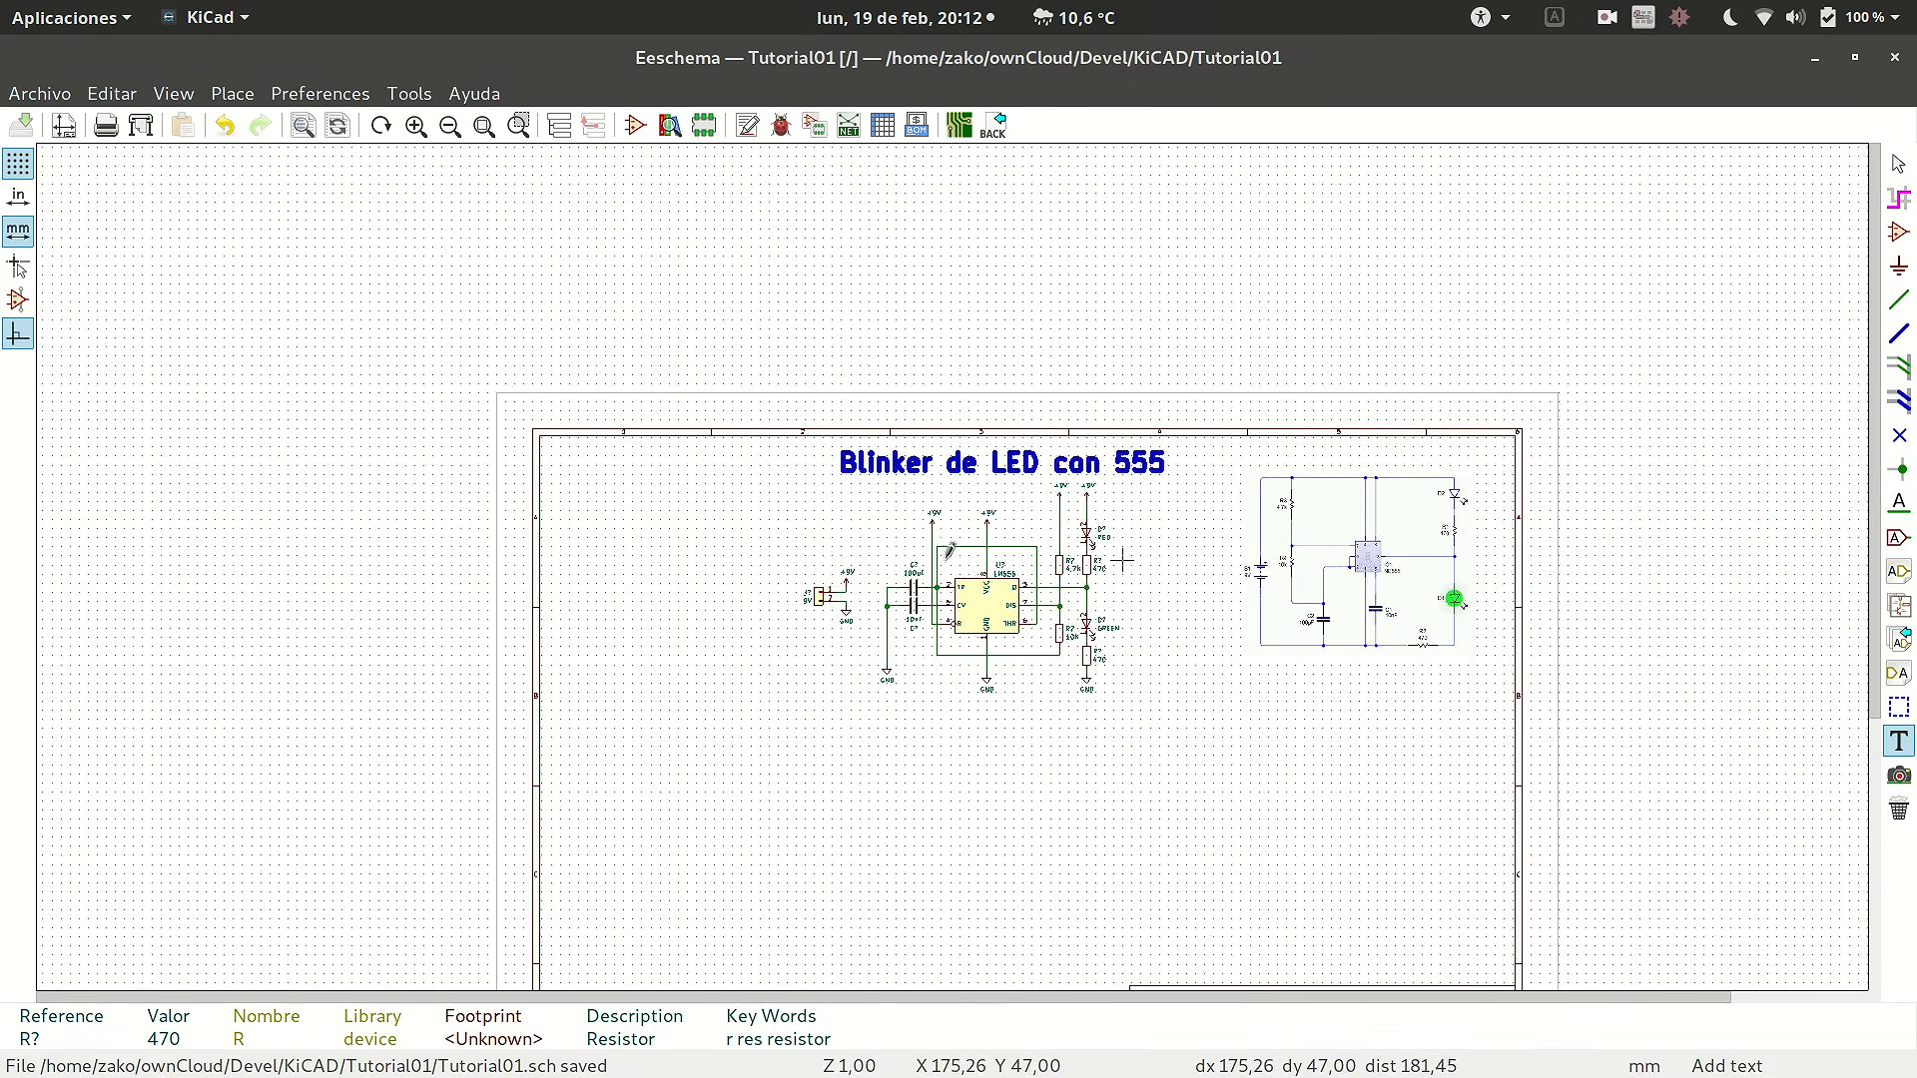
scroll(947, 549, up, 2)
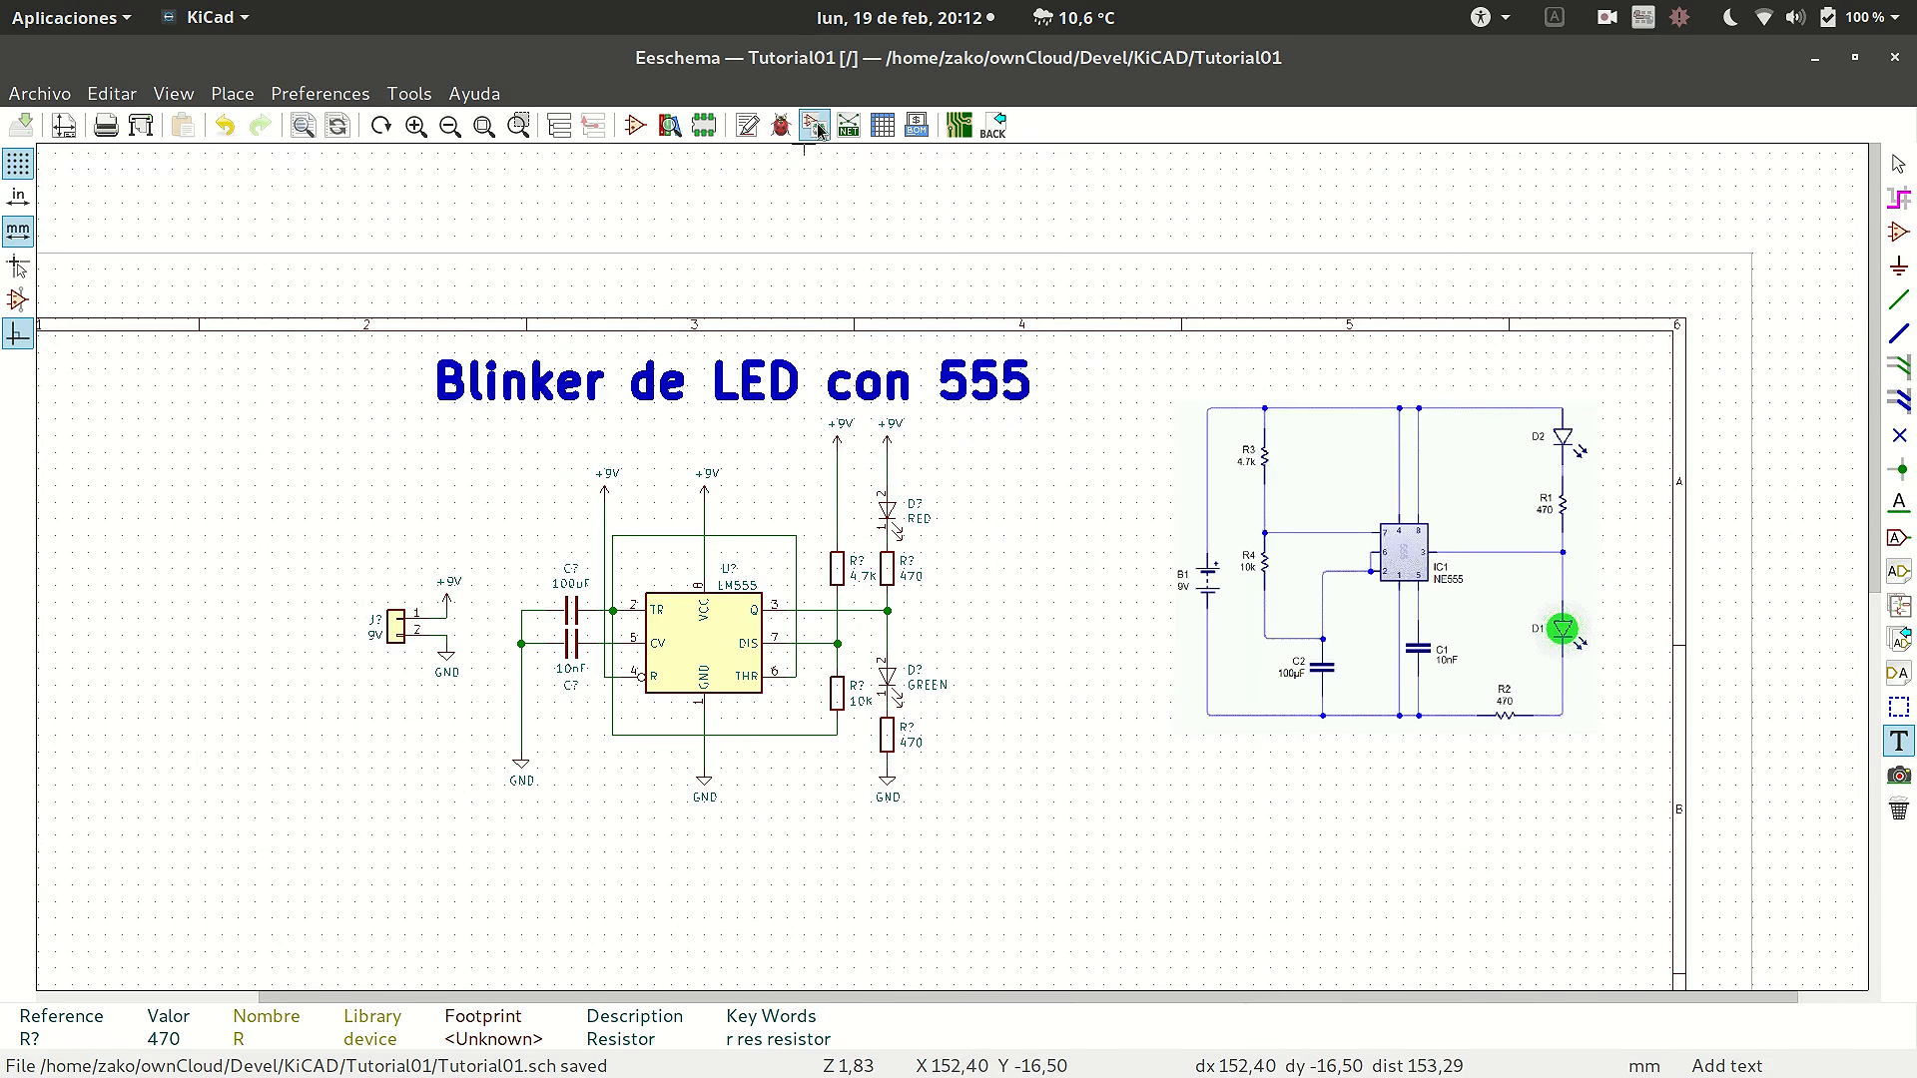
click(747, 126)
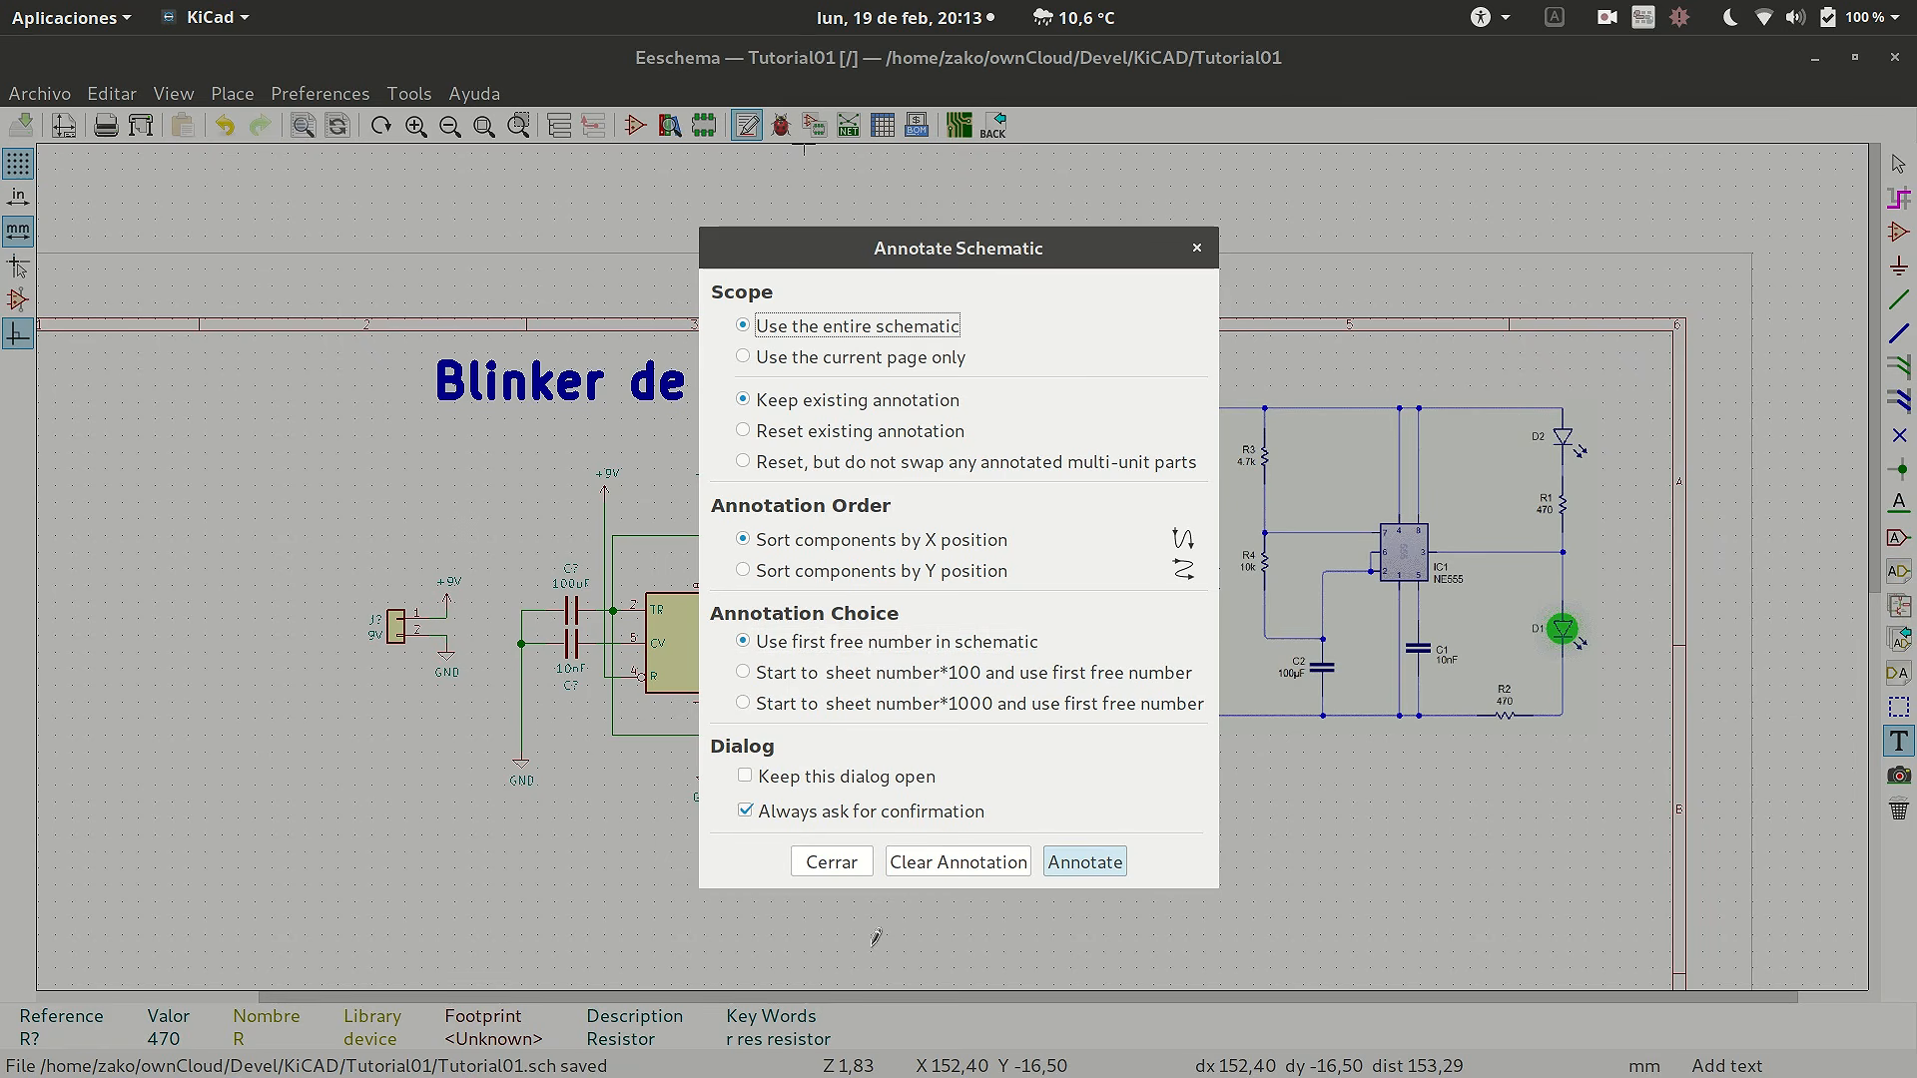
click(1098, 864)
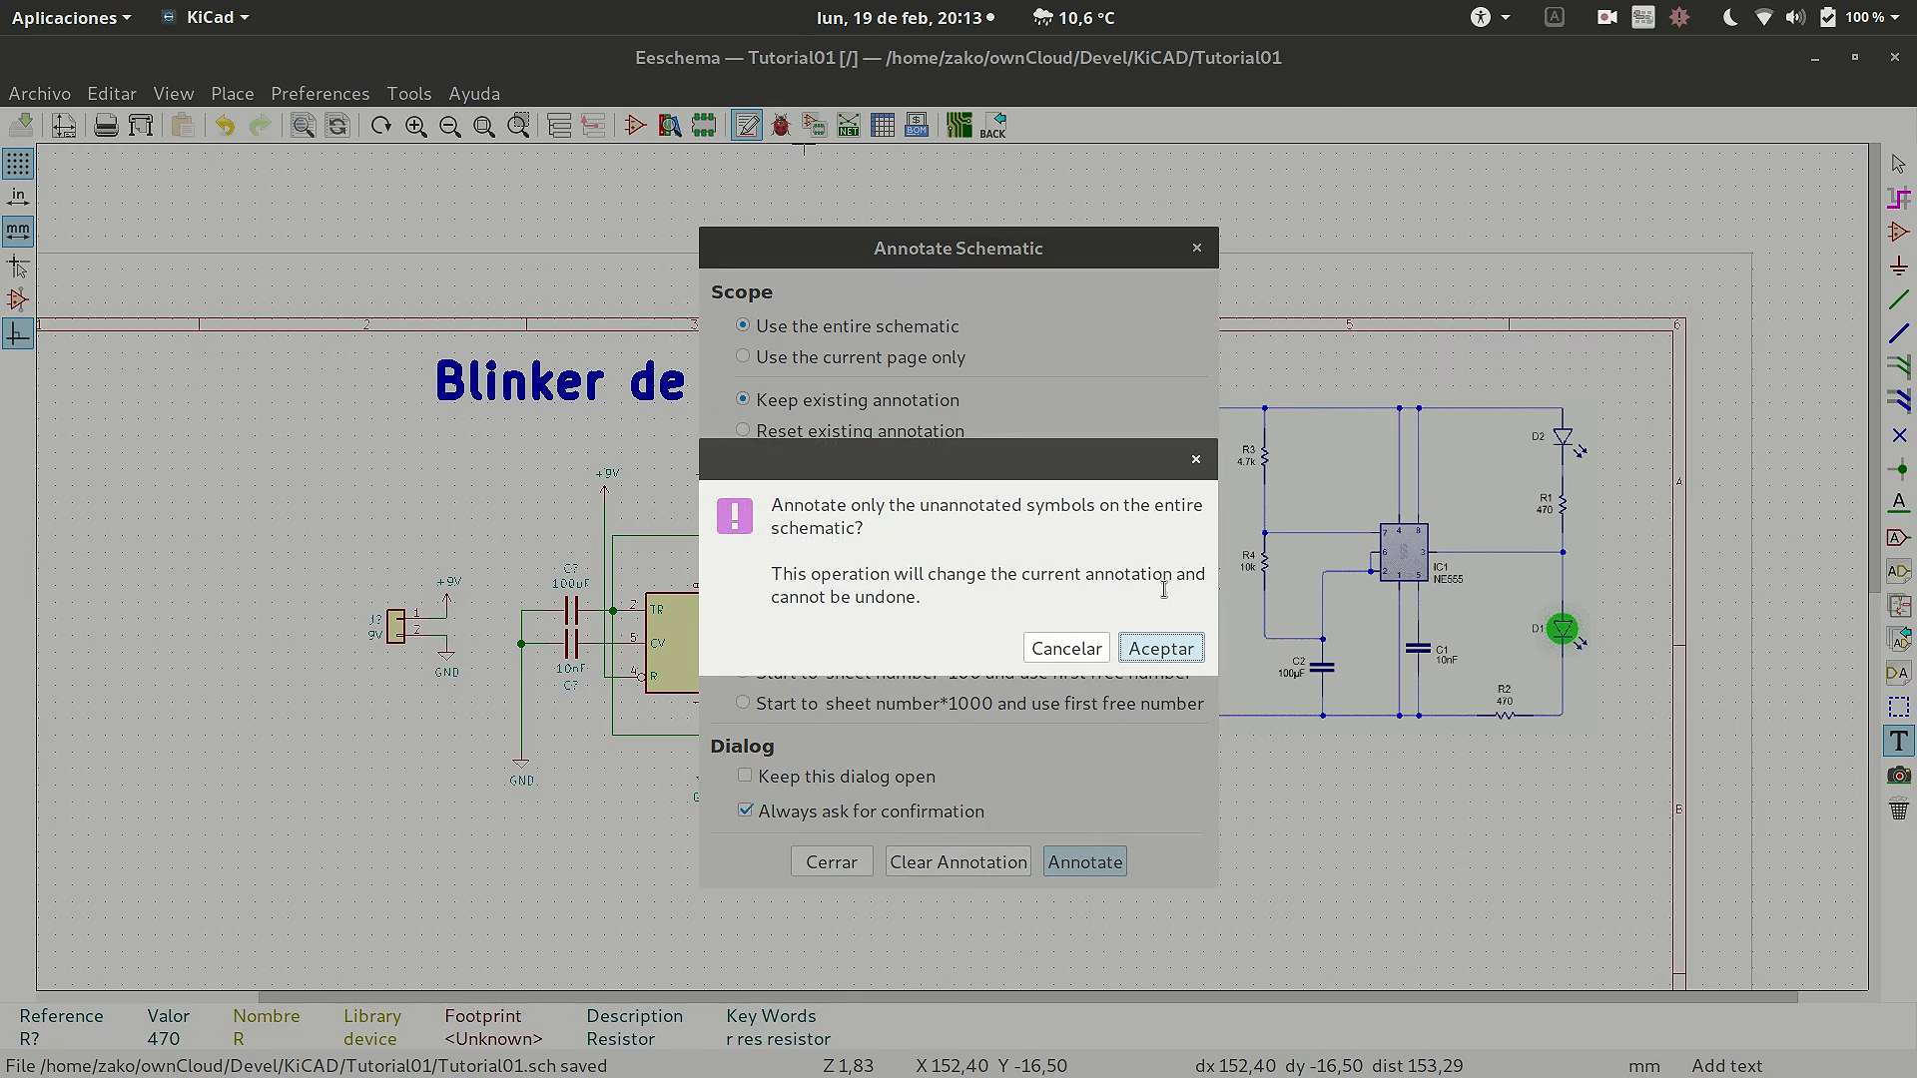
click(1161, 648)
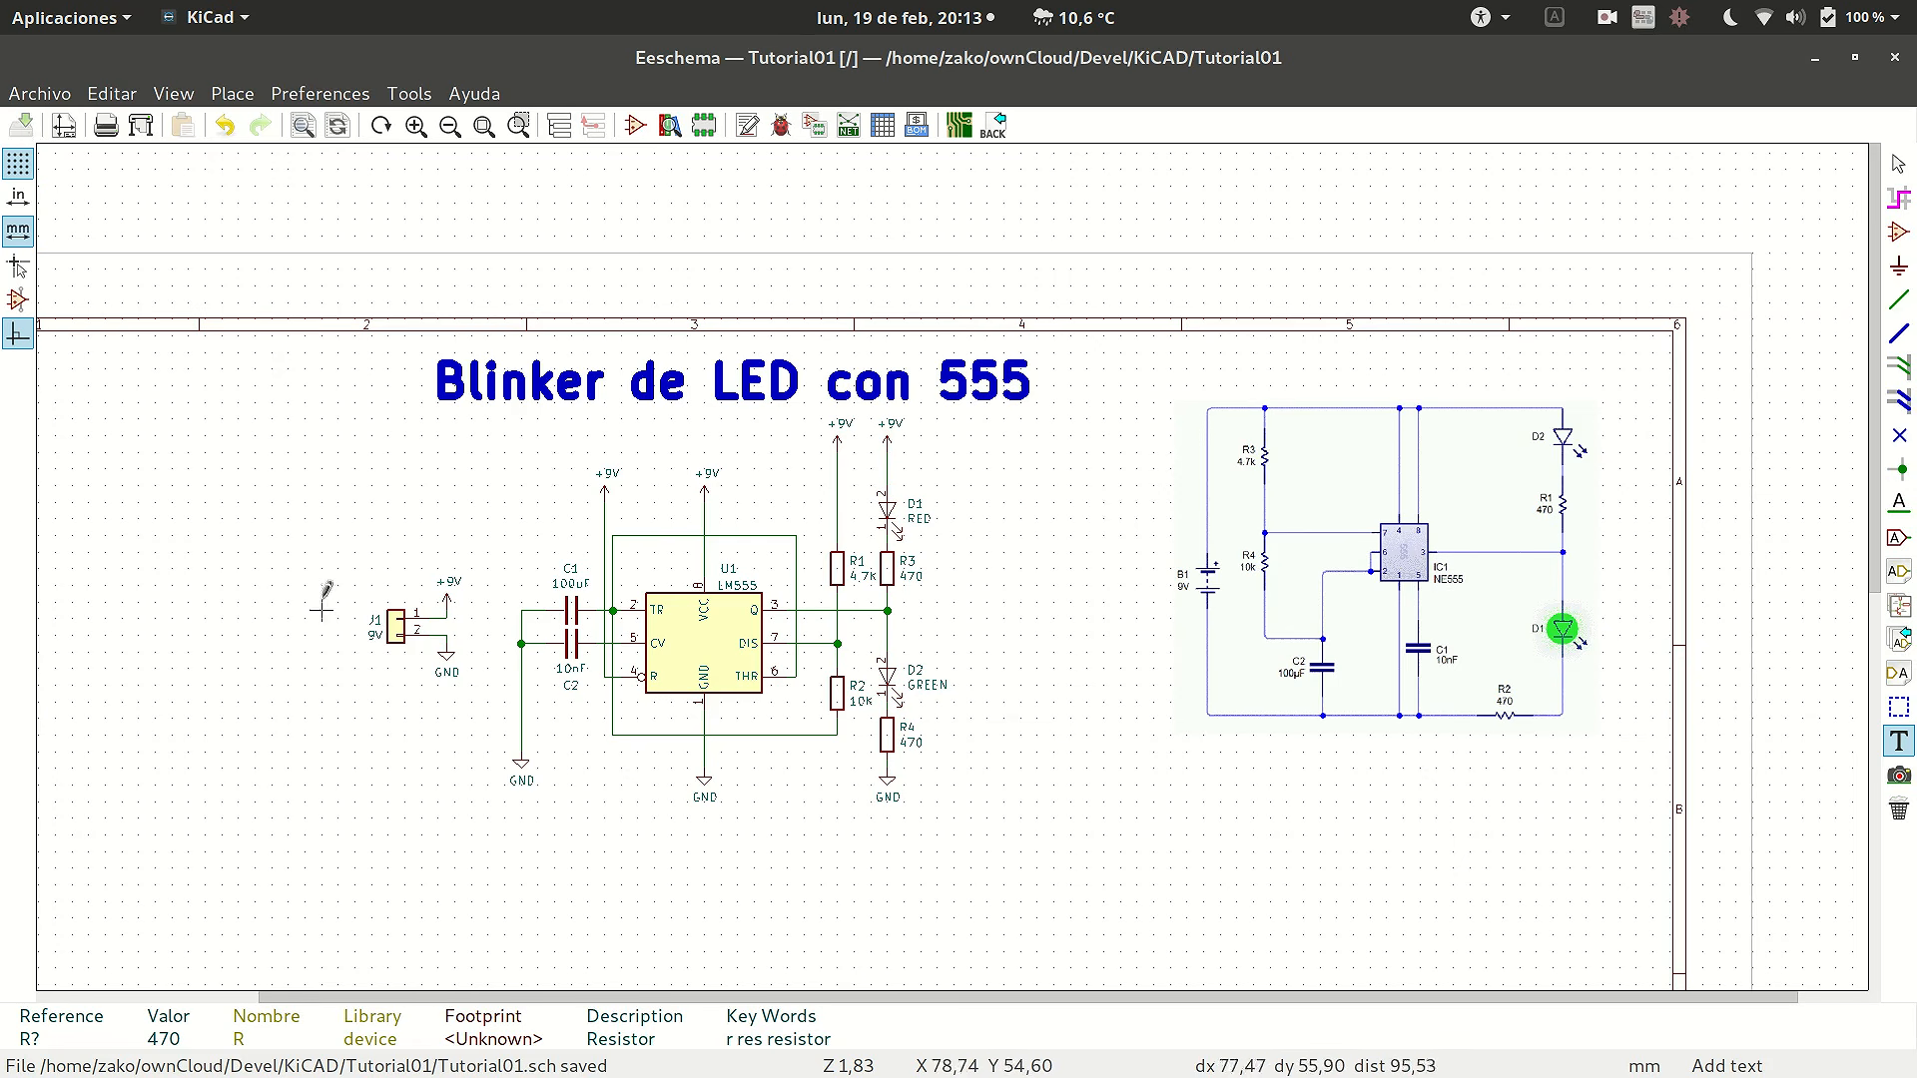
- Preview the schematic's printout with the sheet reference and title block, in black and white, and close the preview
click(103, 127)
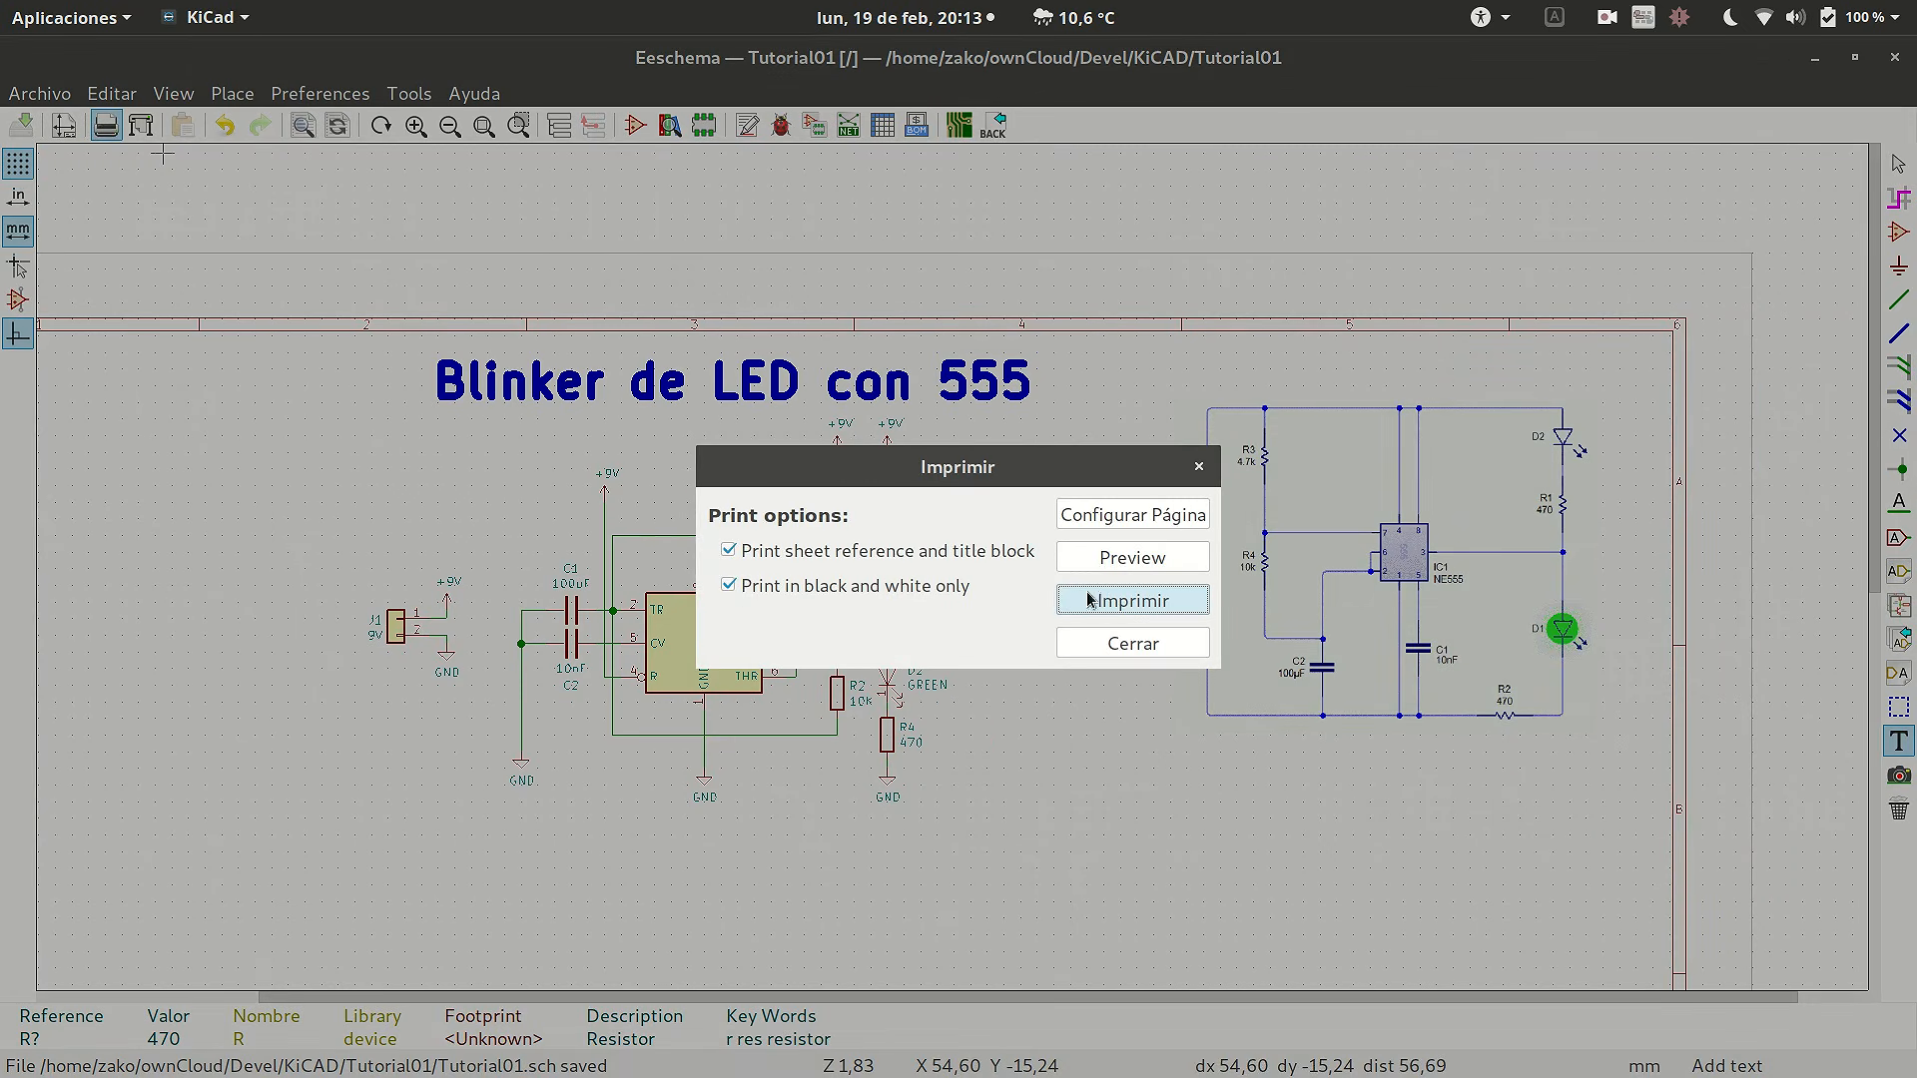
click(1130, 557)
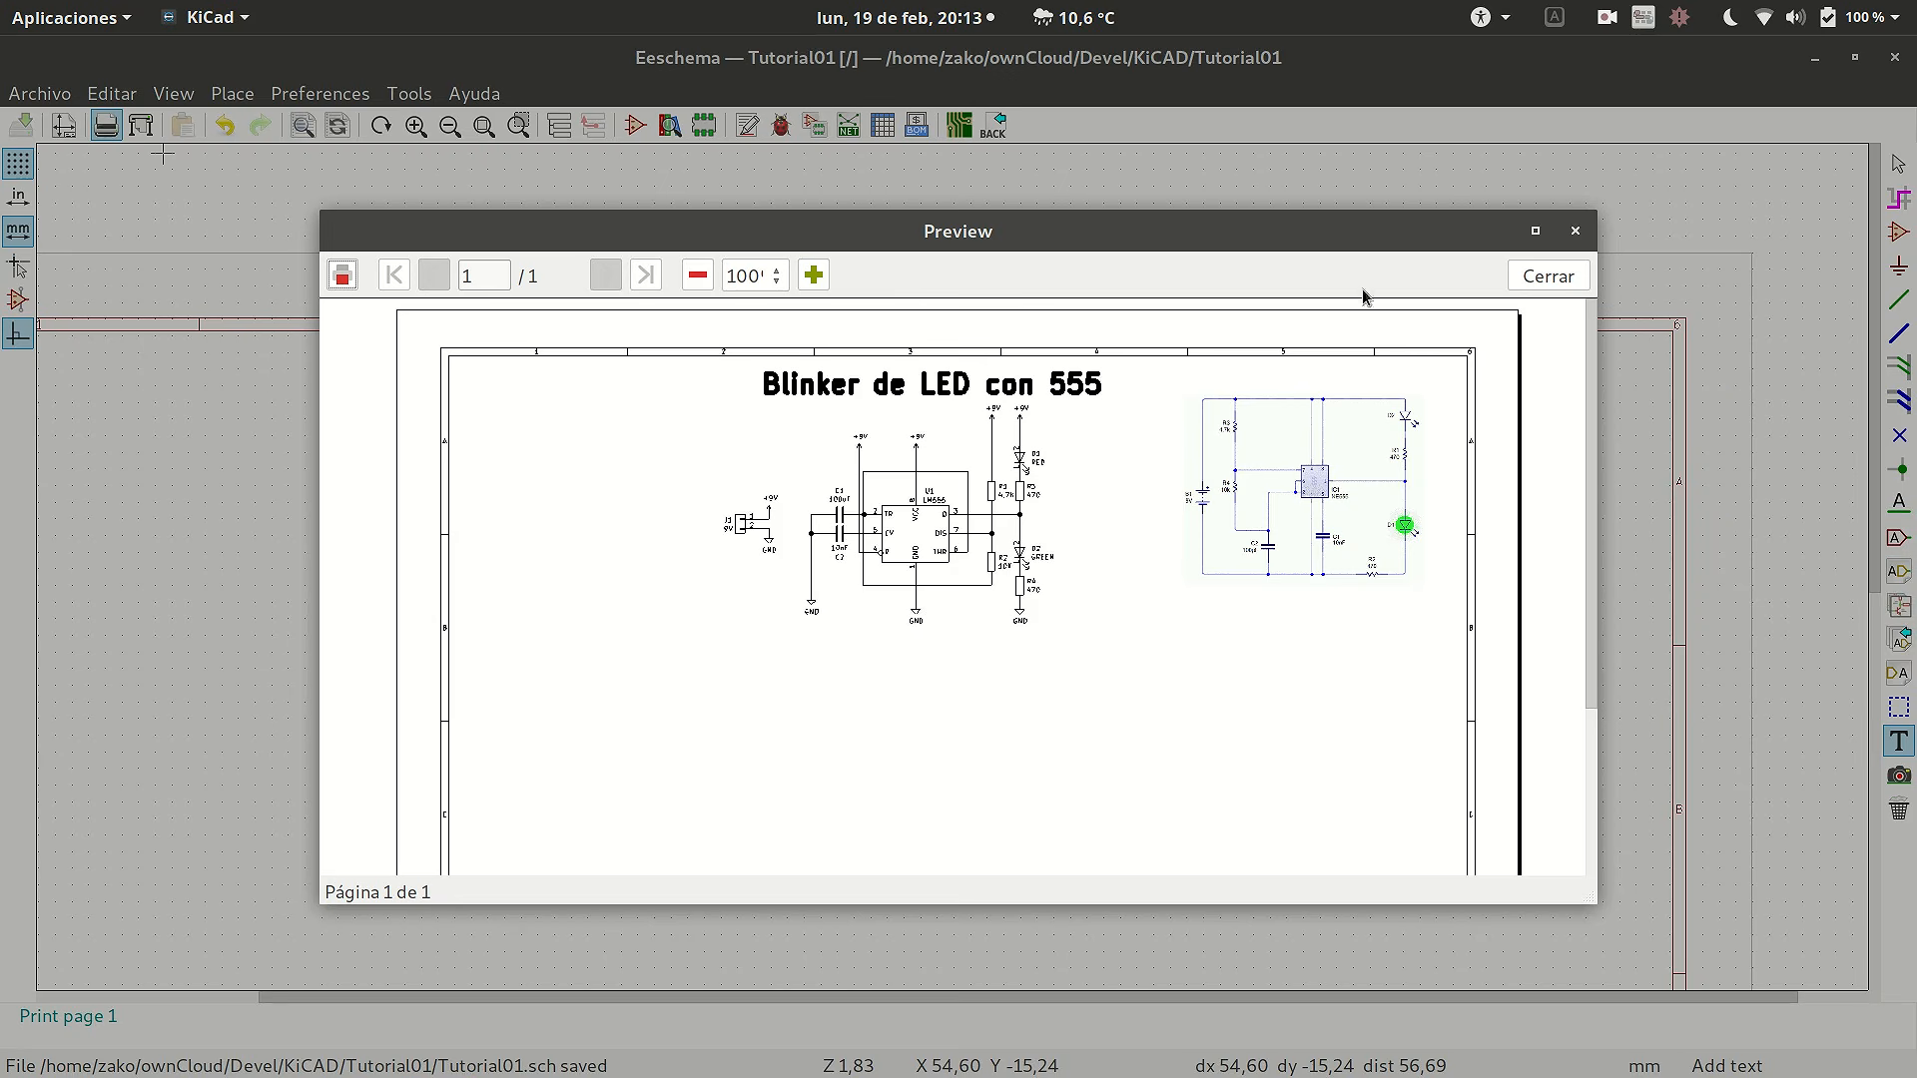
click(1578, 234)
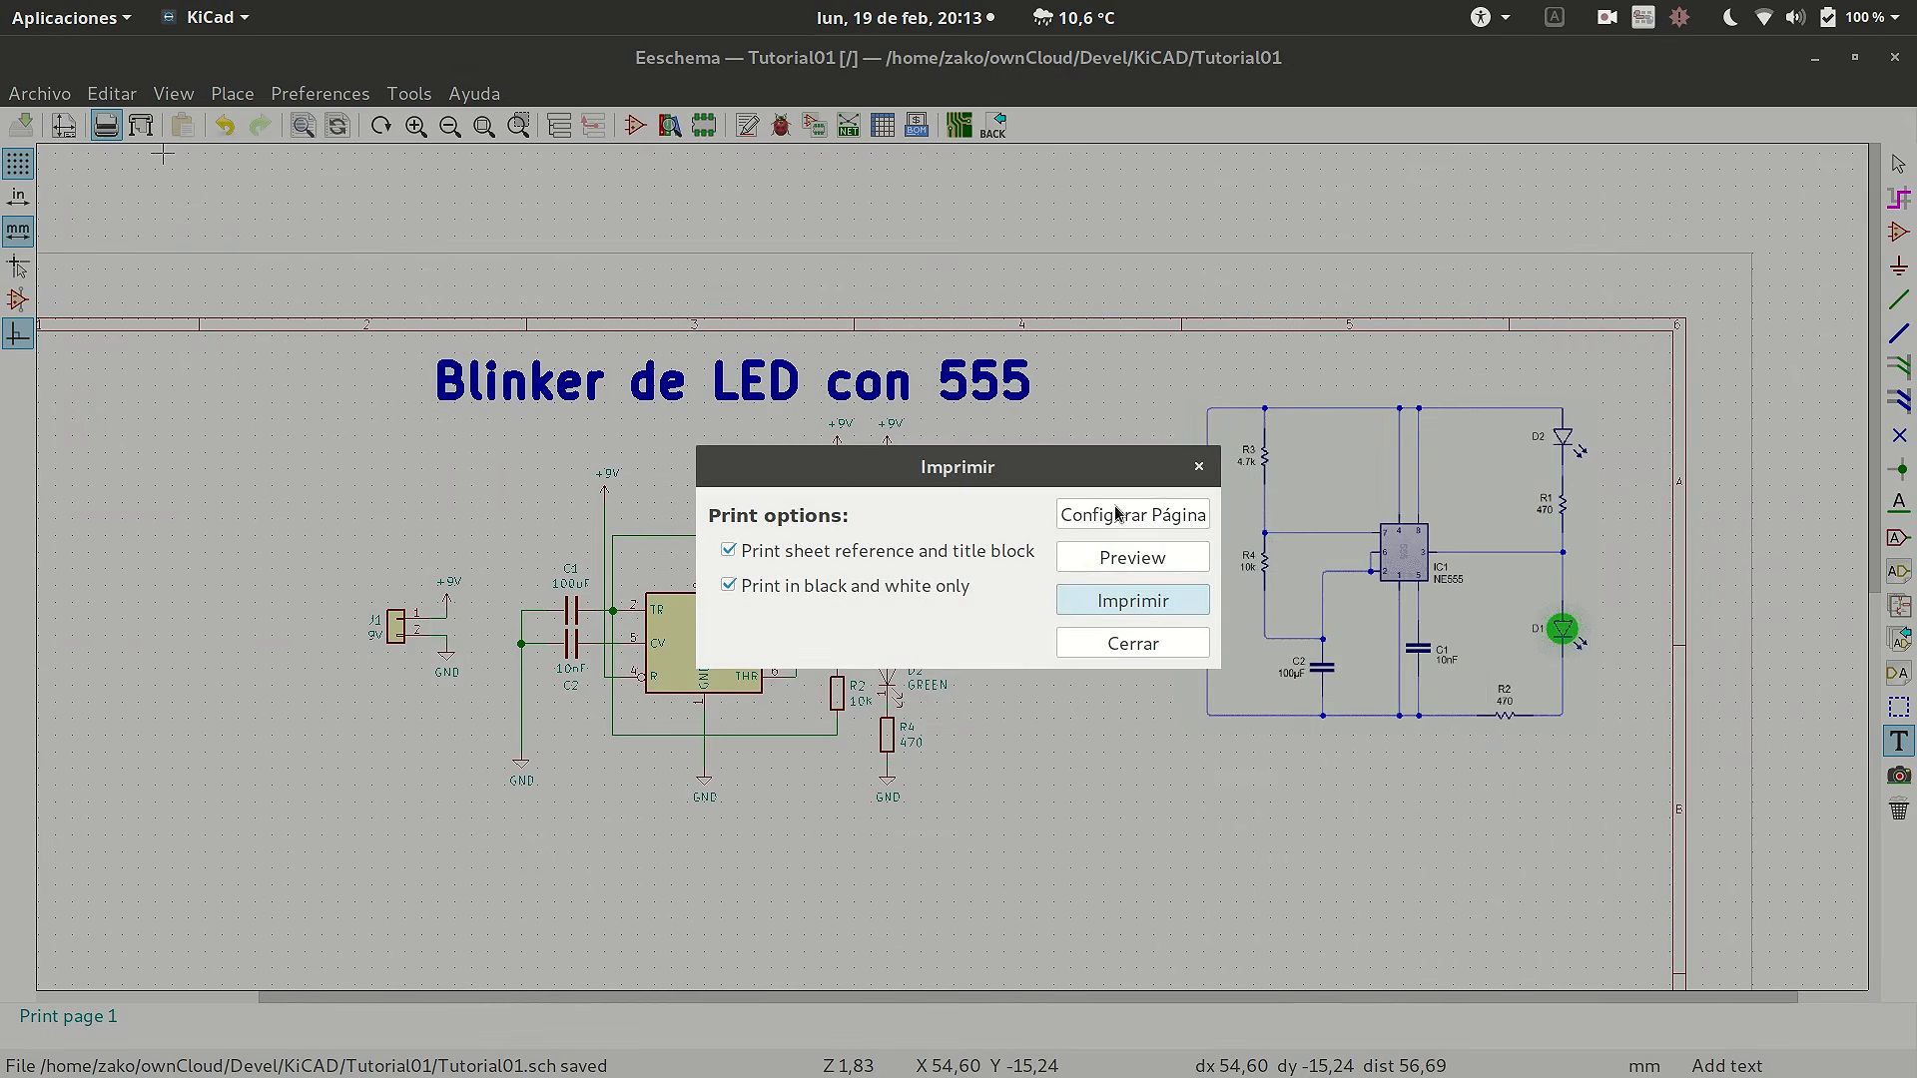
- Check the print page setup without changing it, and turn off printing in black and white only
click(1119, 513)
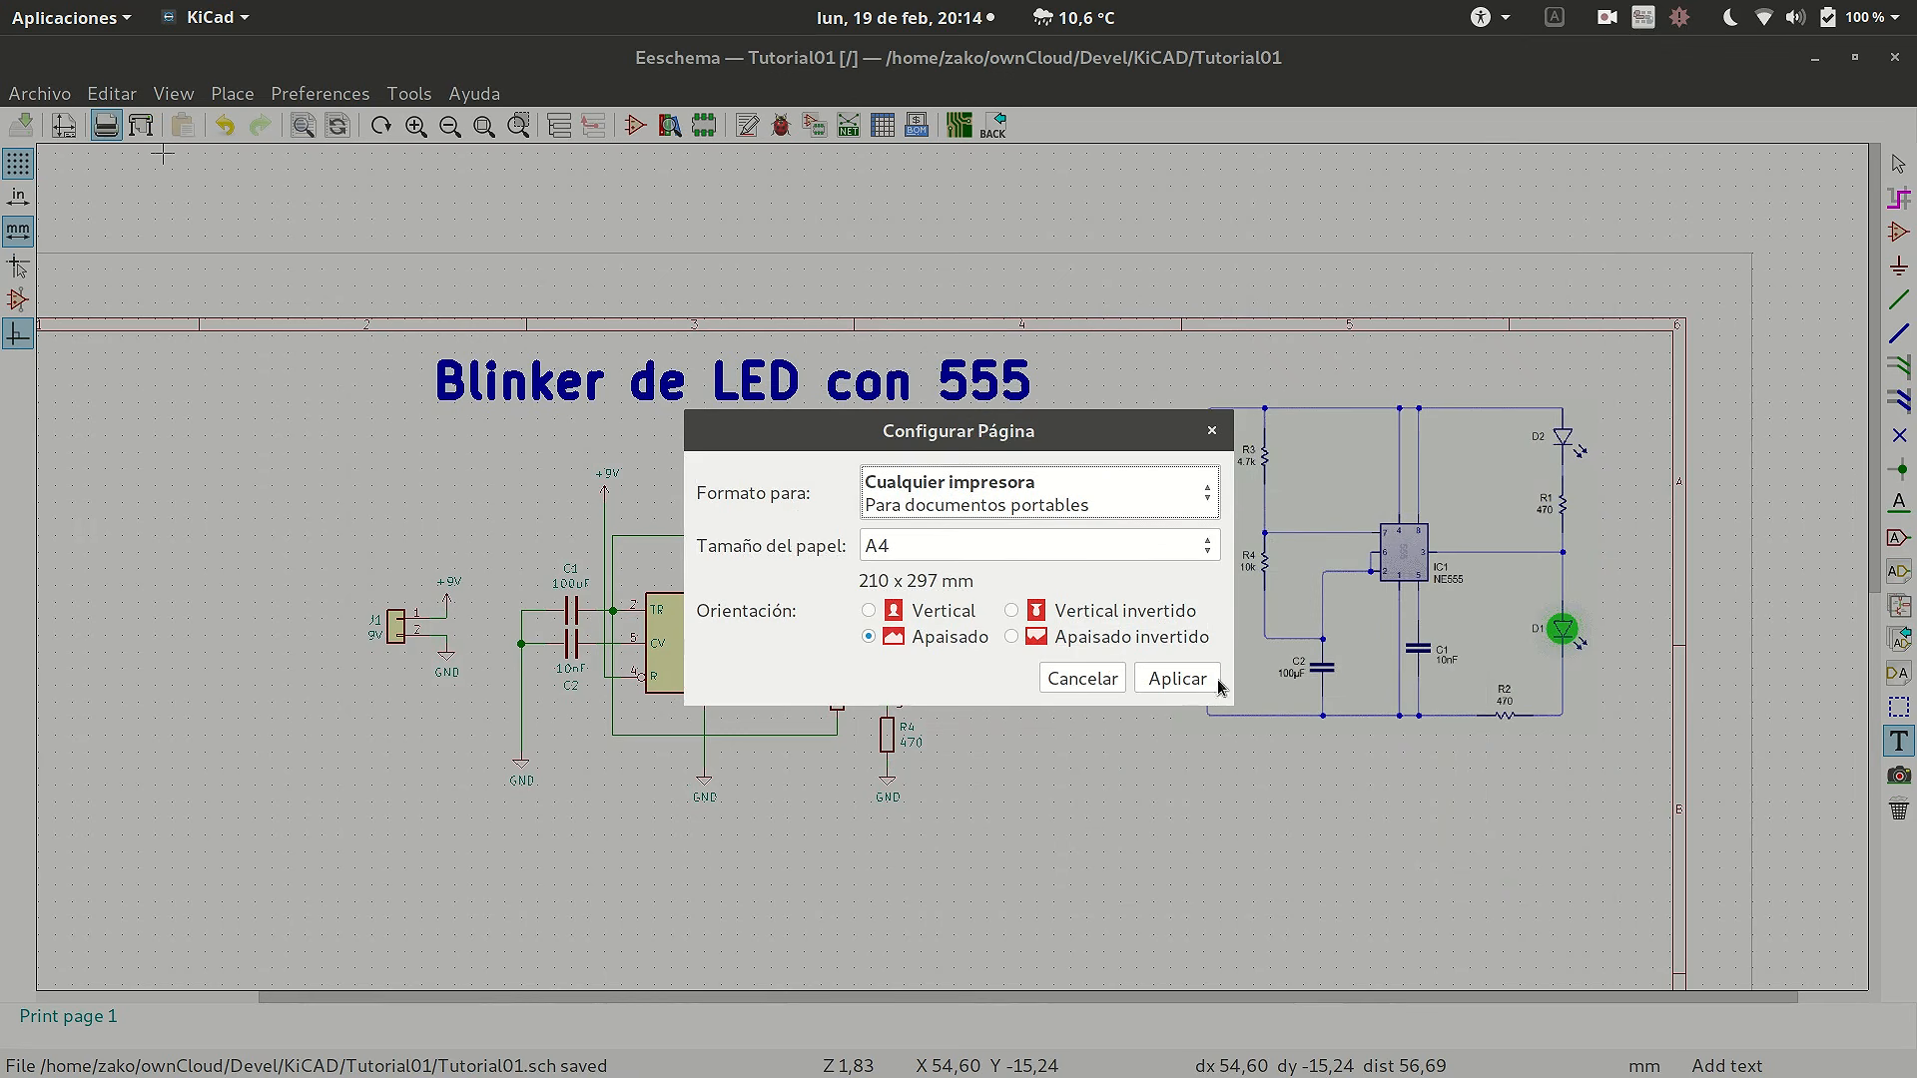
click(1110, 687)
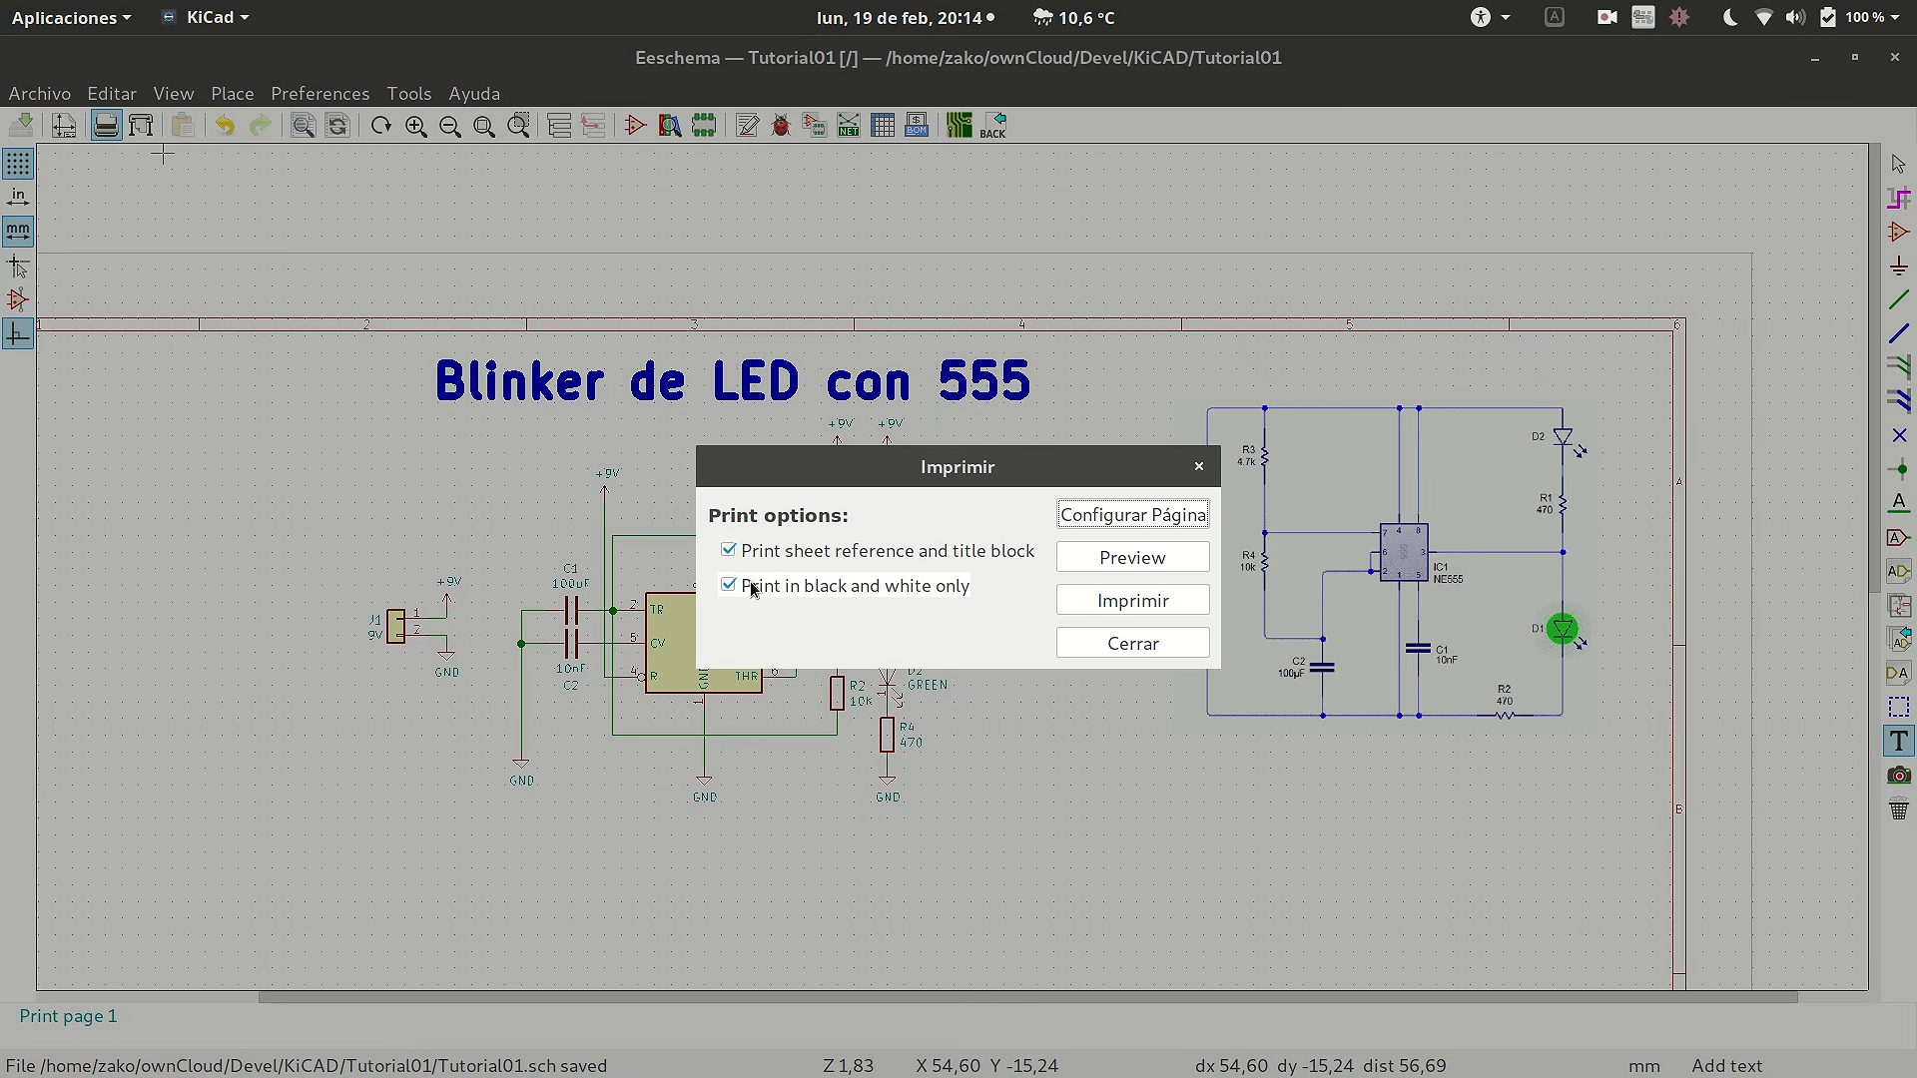
click(848, 588)
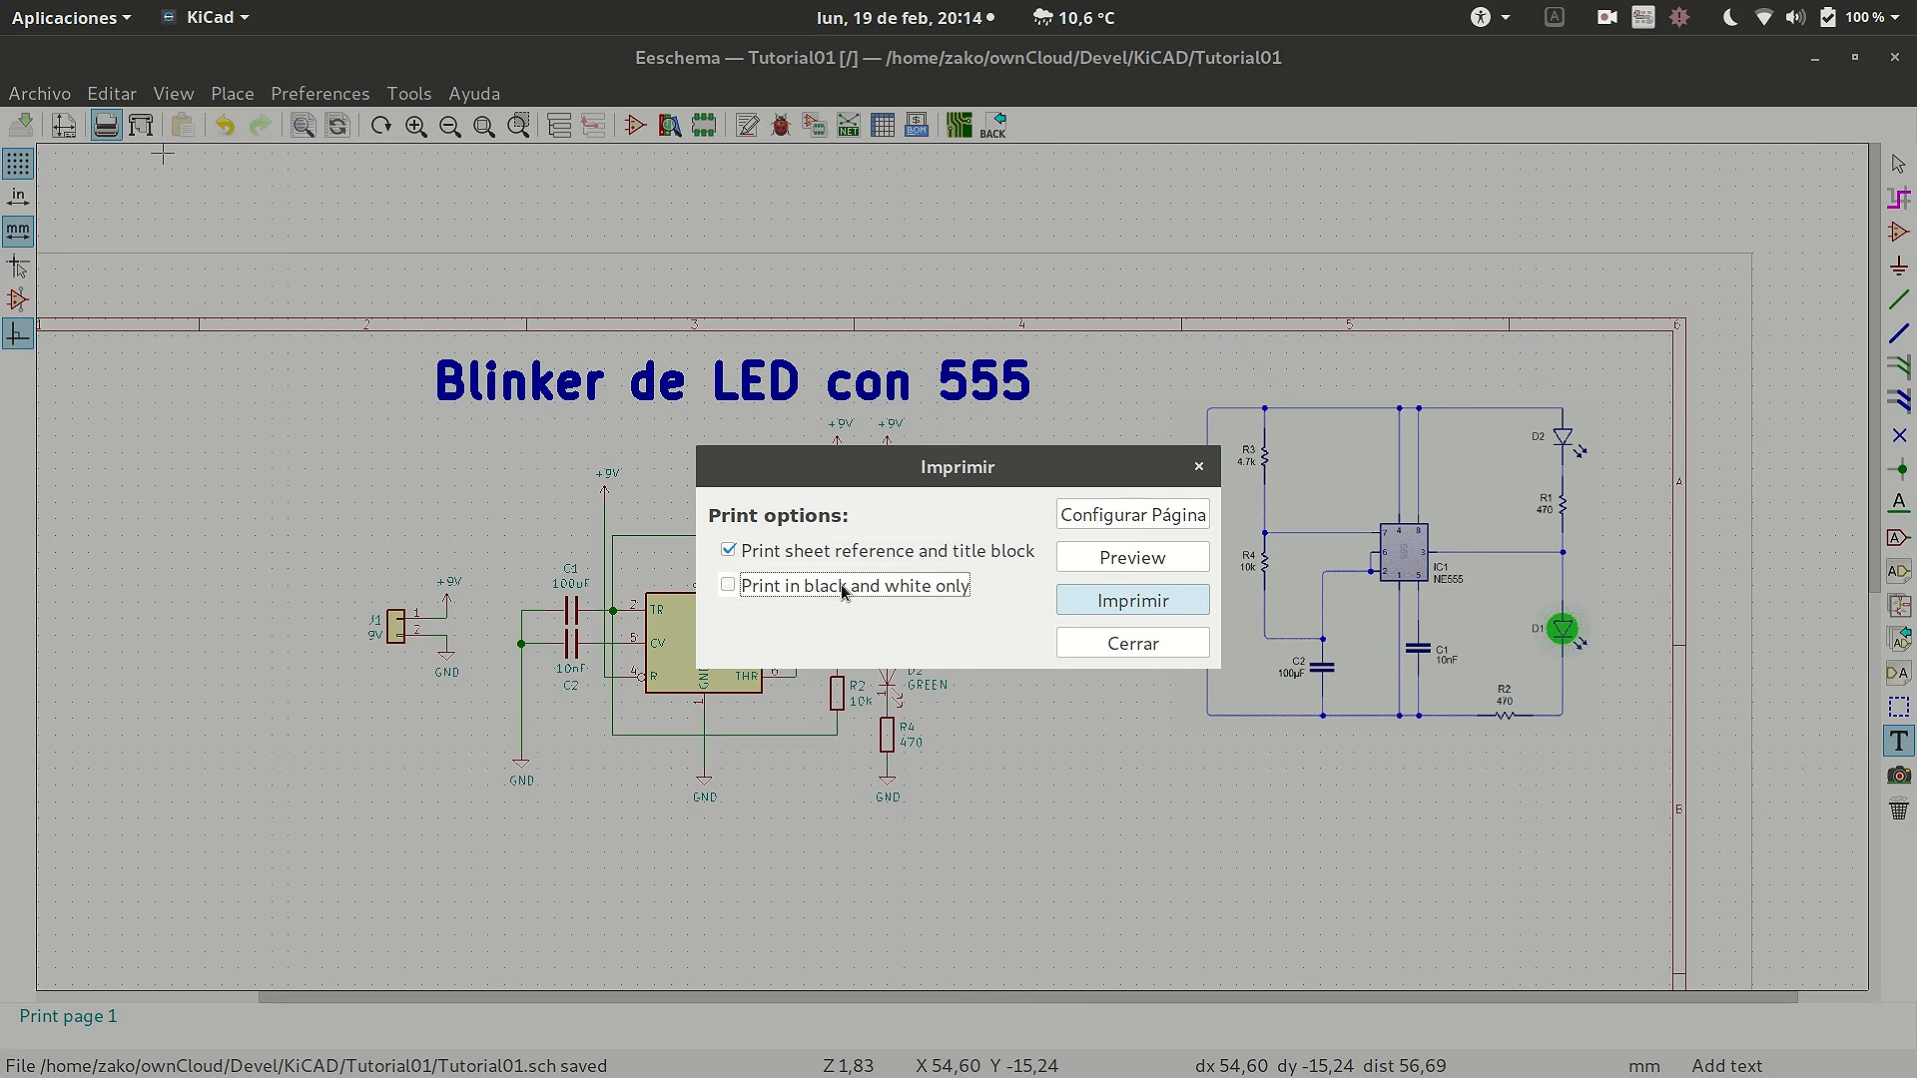
- Preview the schematic's printout in color, and check the print-to-file output options without printing
click(1132, 557)
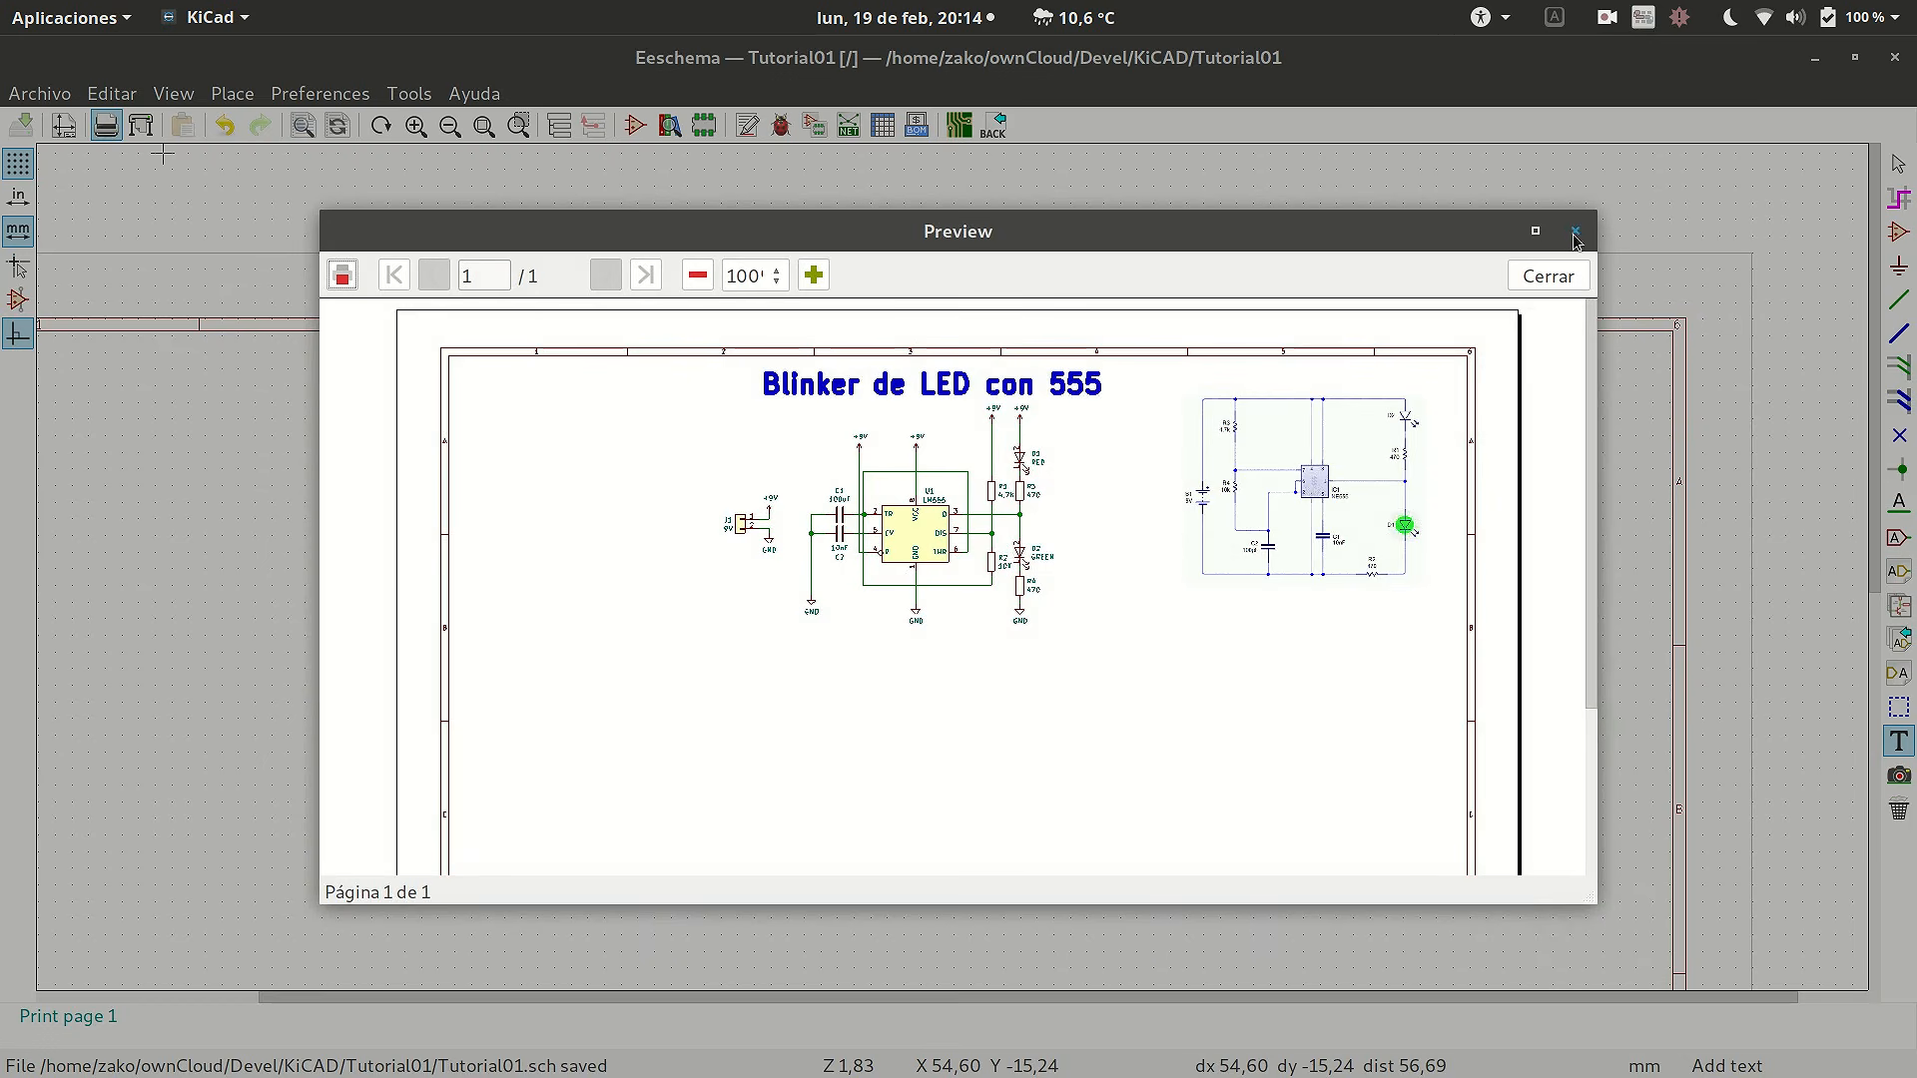
click(1570, 268)
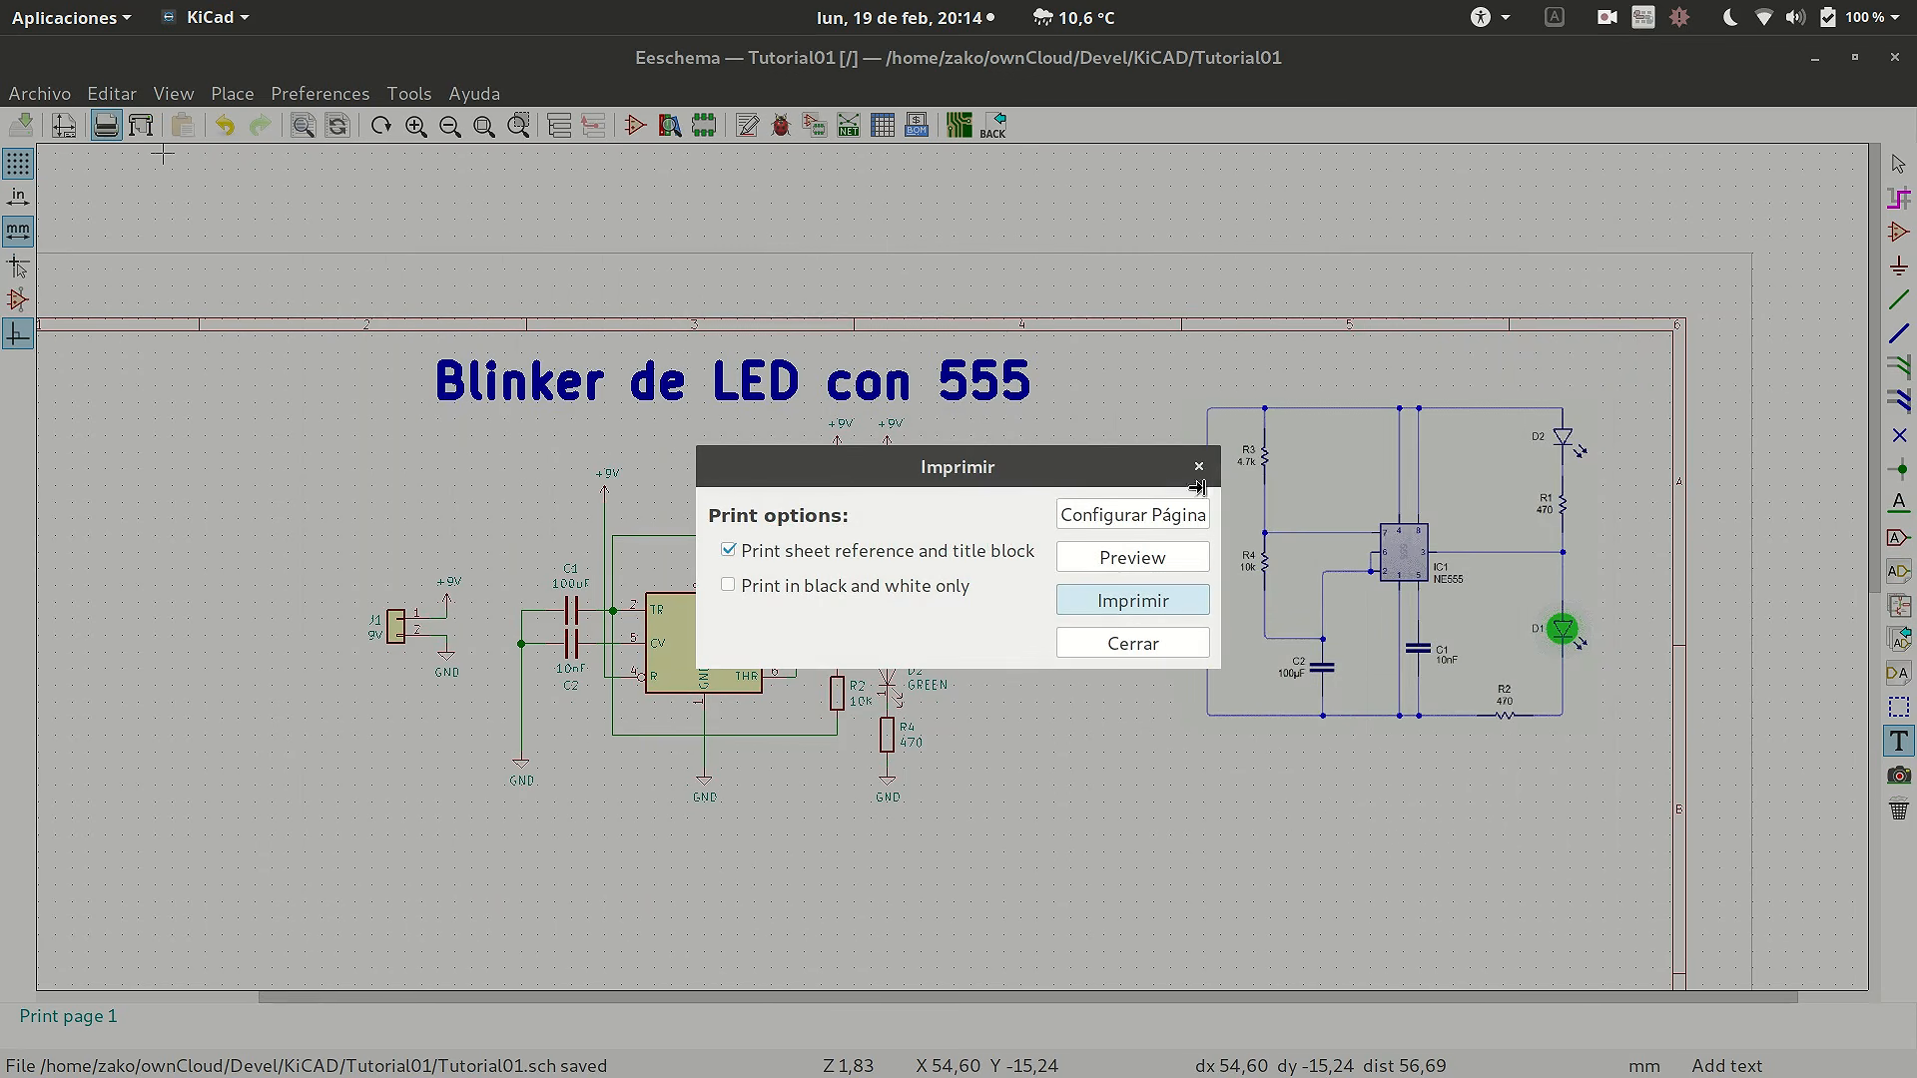
click(1132, 600)
click(658, 427)
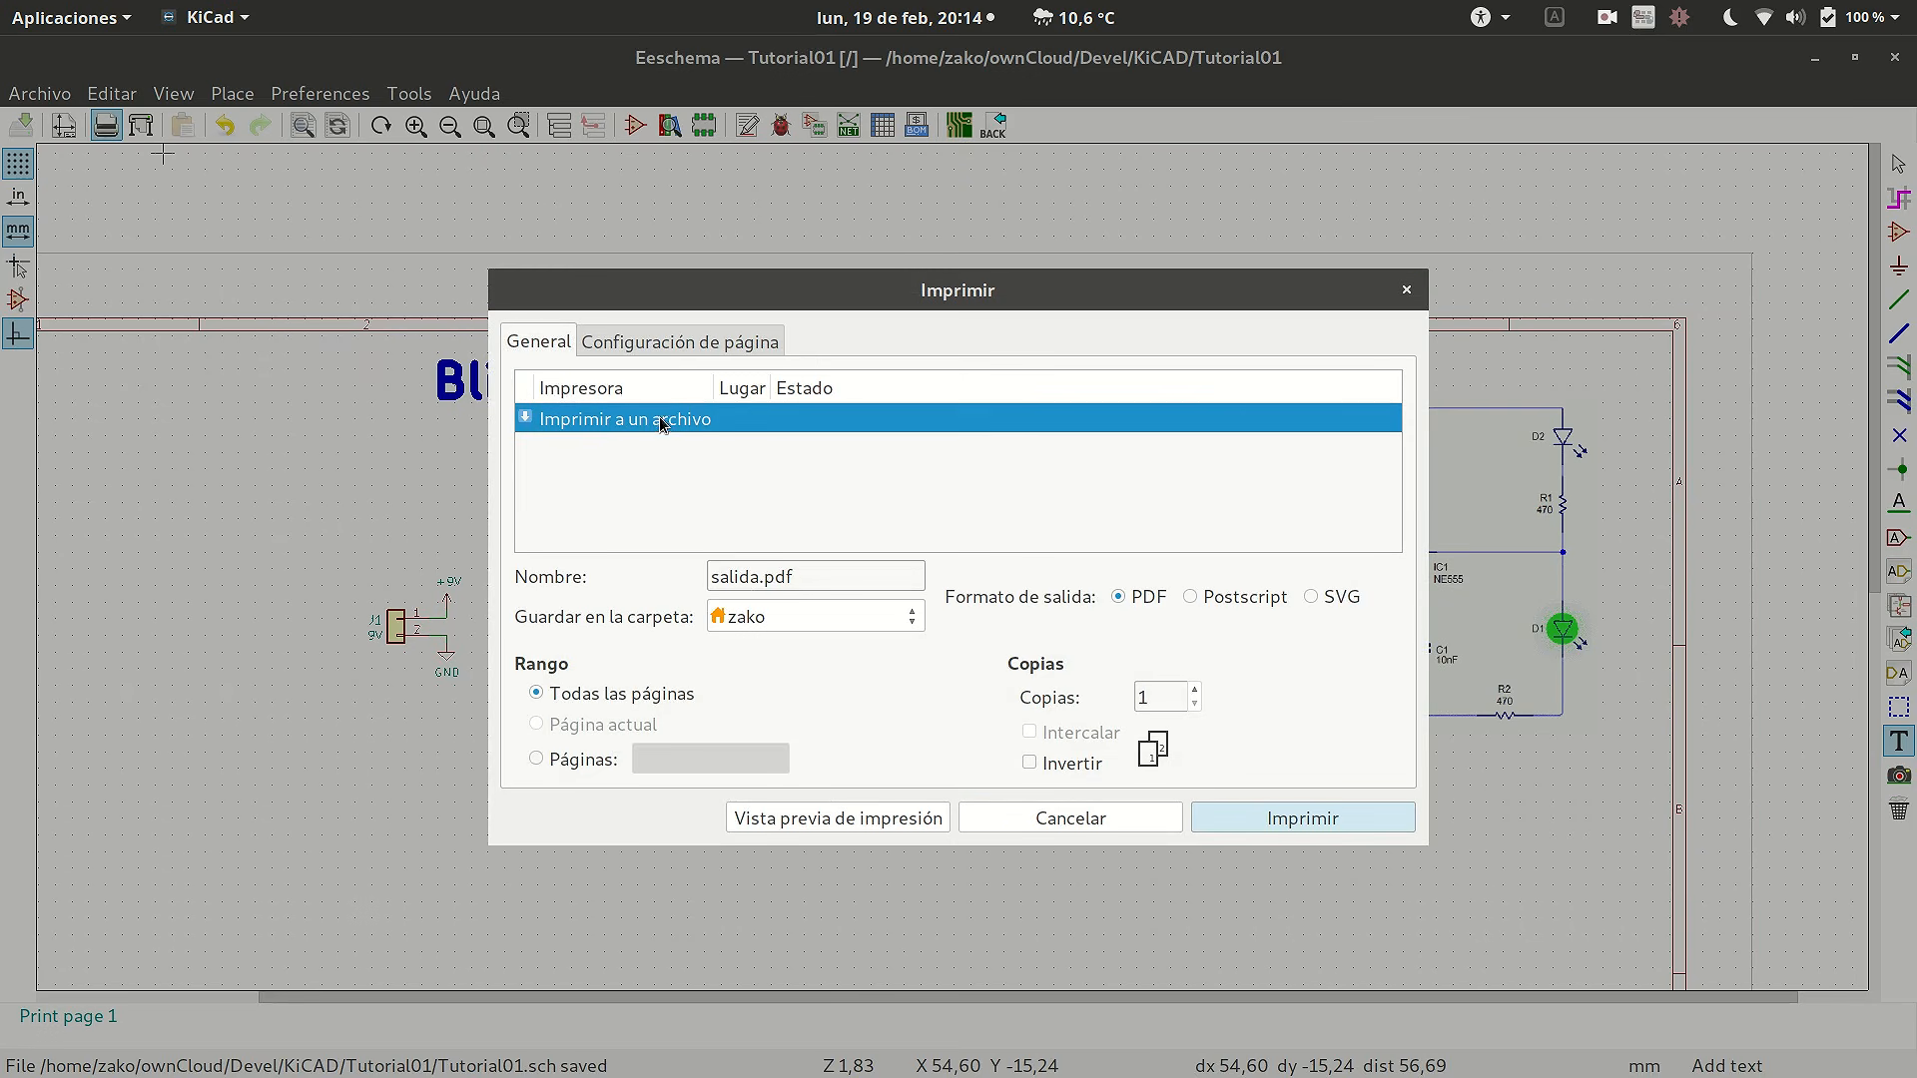
click(1097, 821)
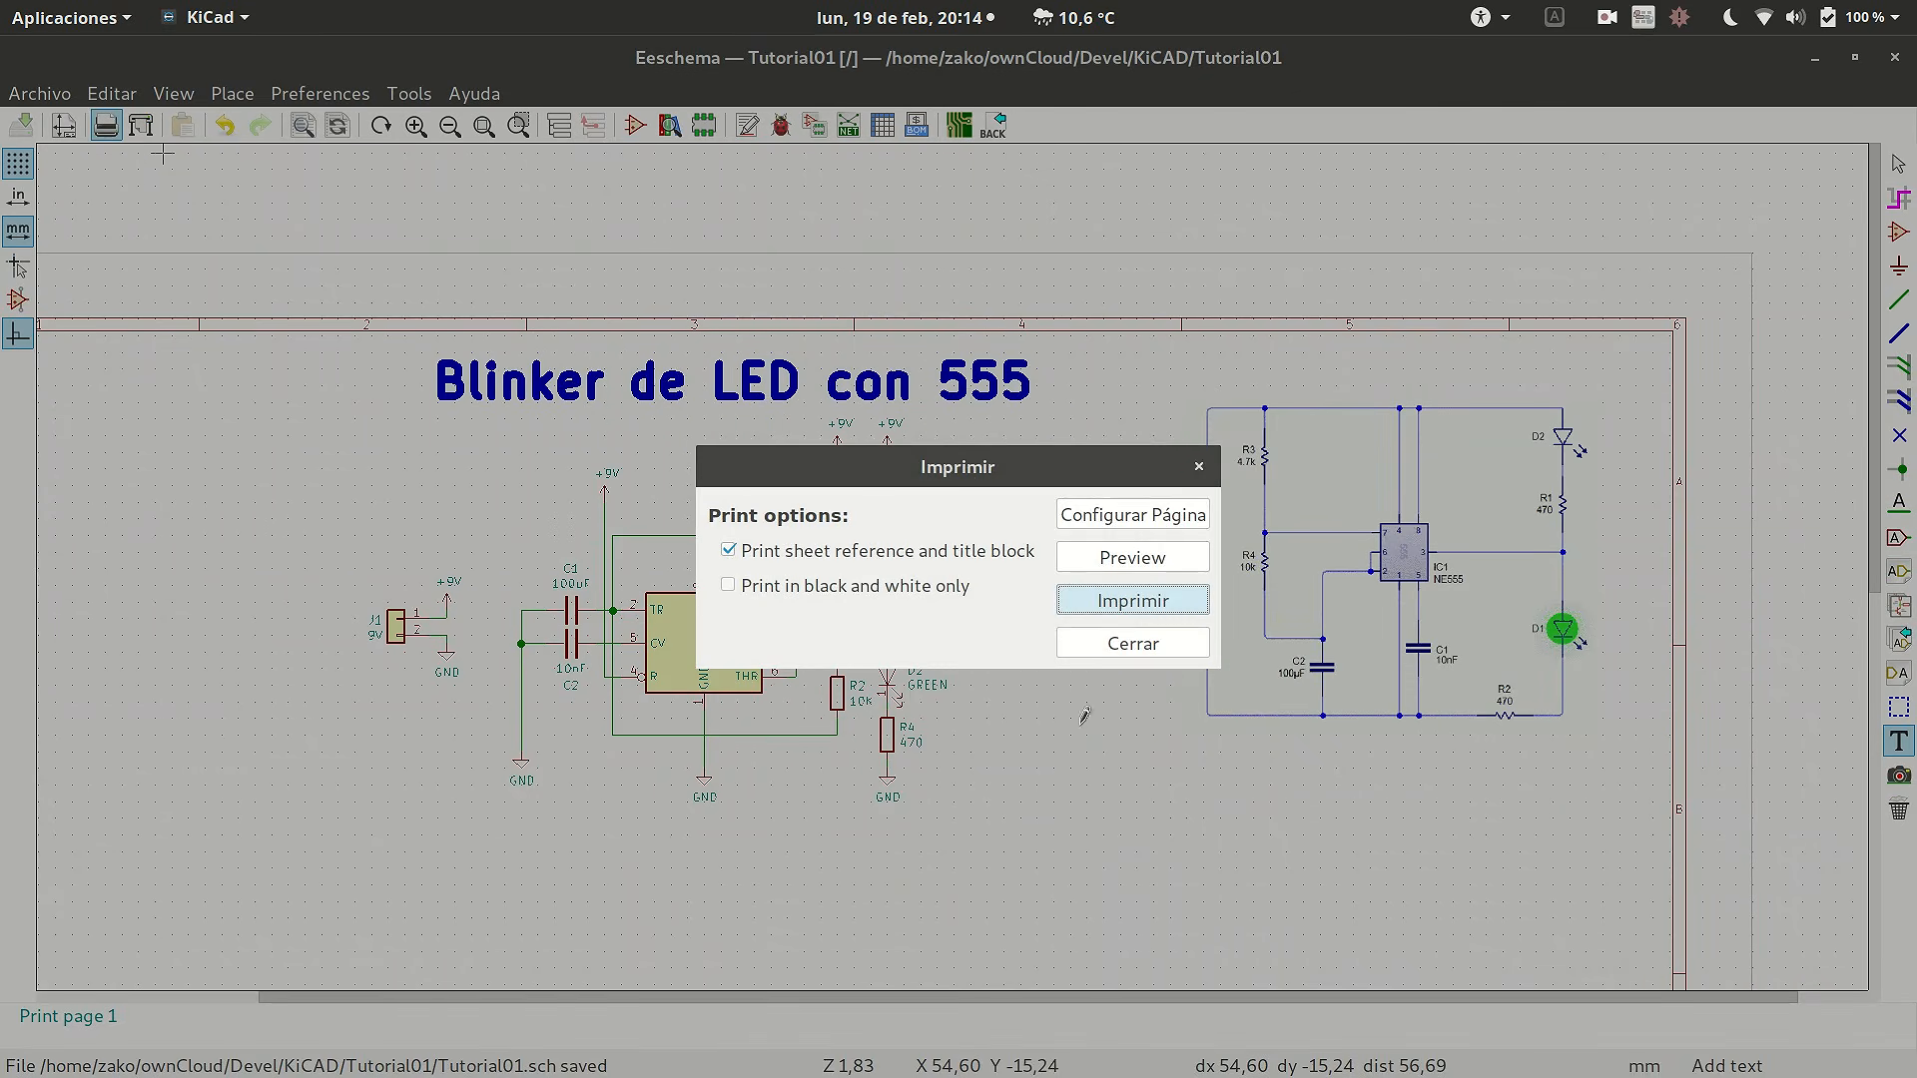
click(1202, 467)
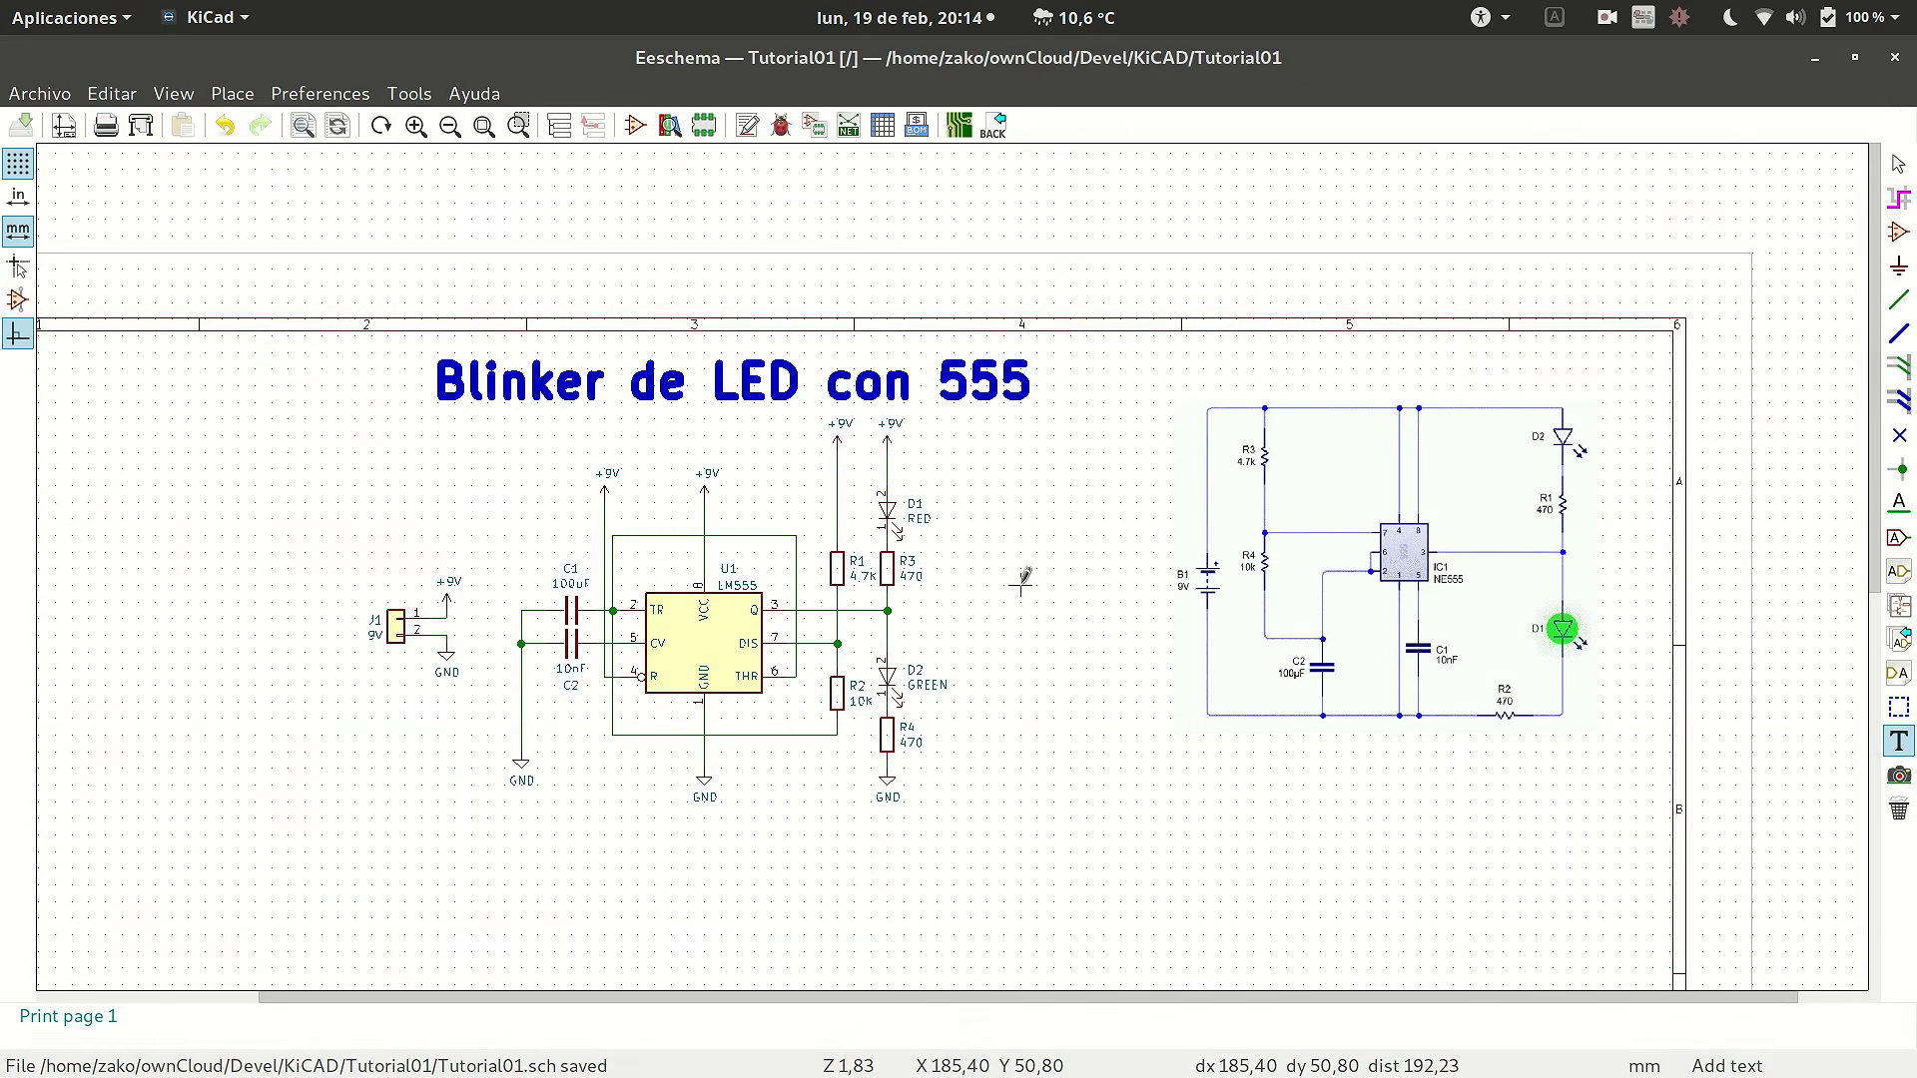
scroll(738, 551, down, 2)
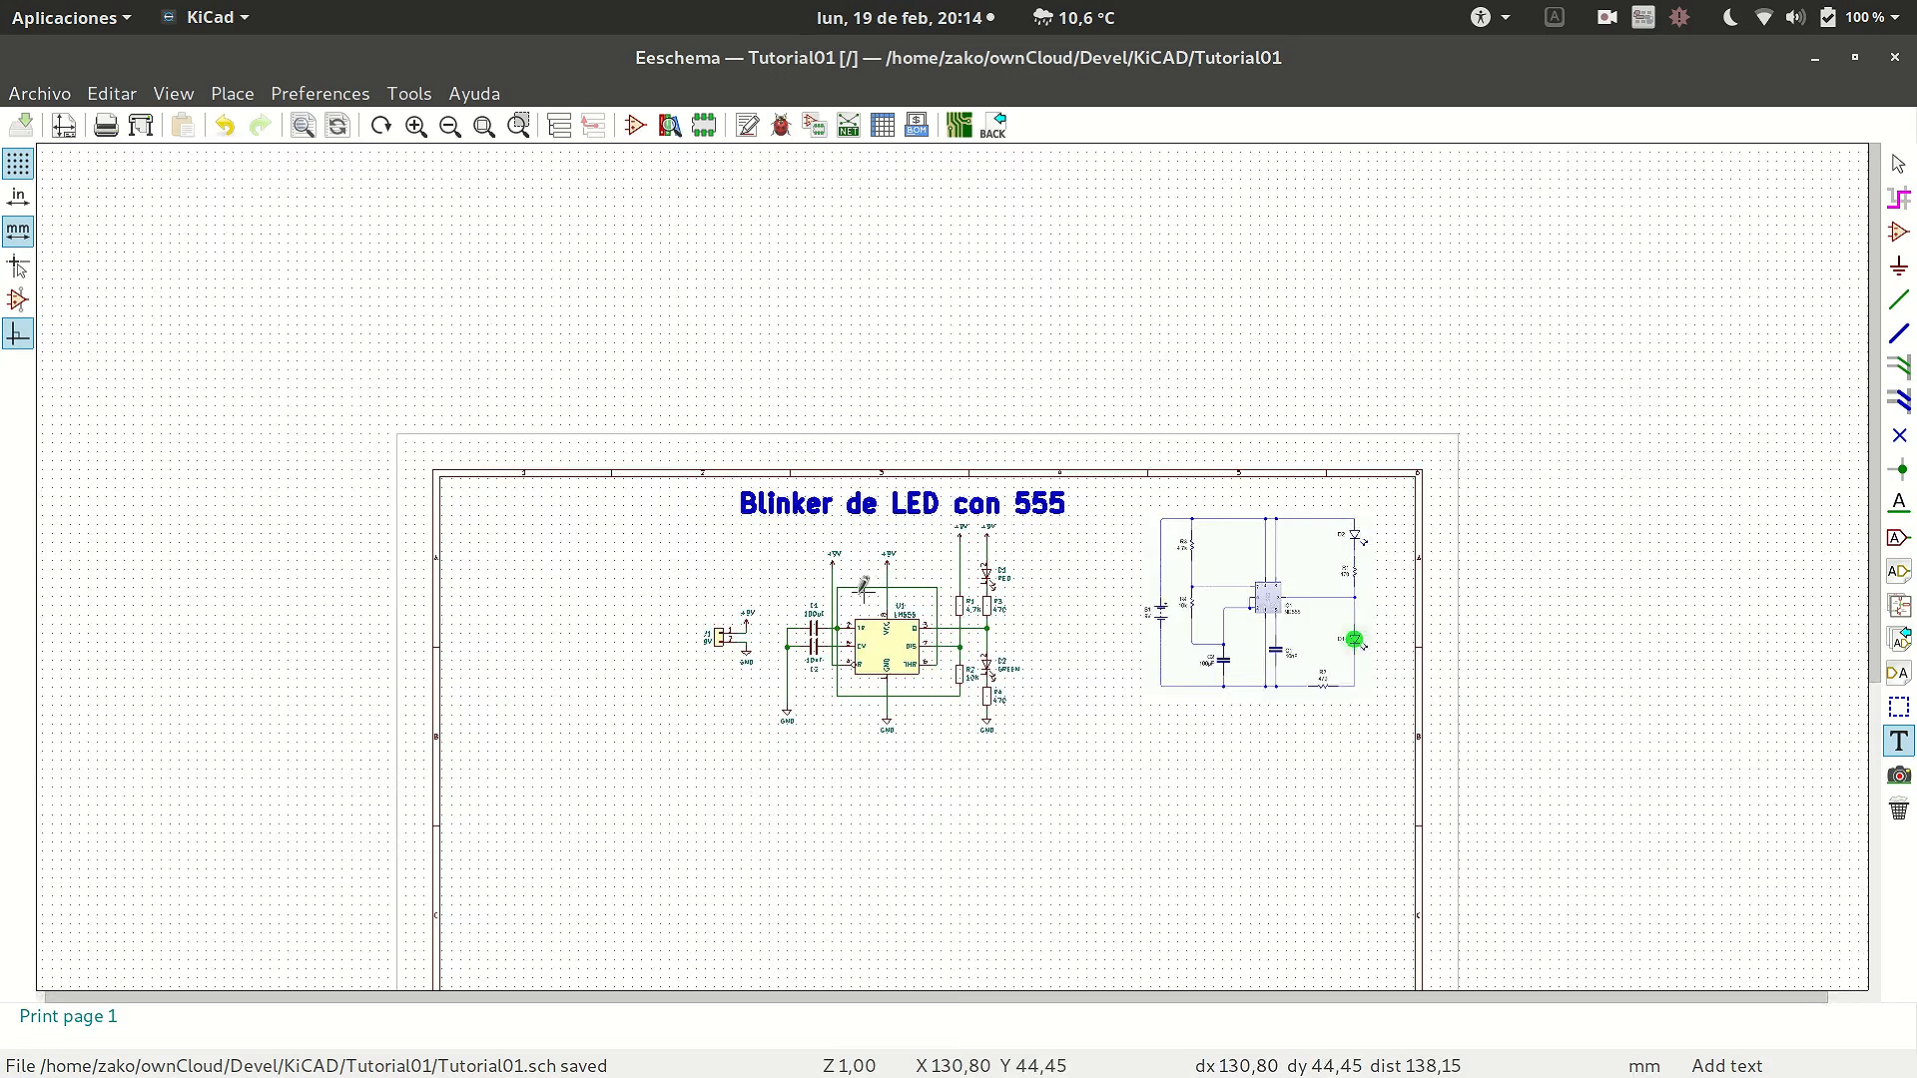
scroll(737, 551, up, 3)
scroll(936, 544, down, 2)
scroll(936, 544, up, 2)
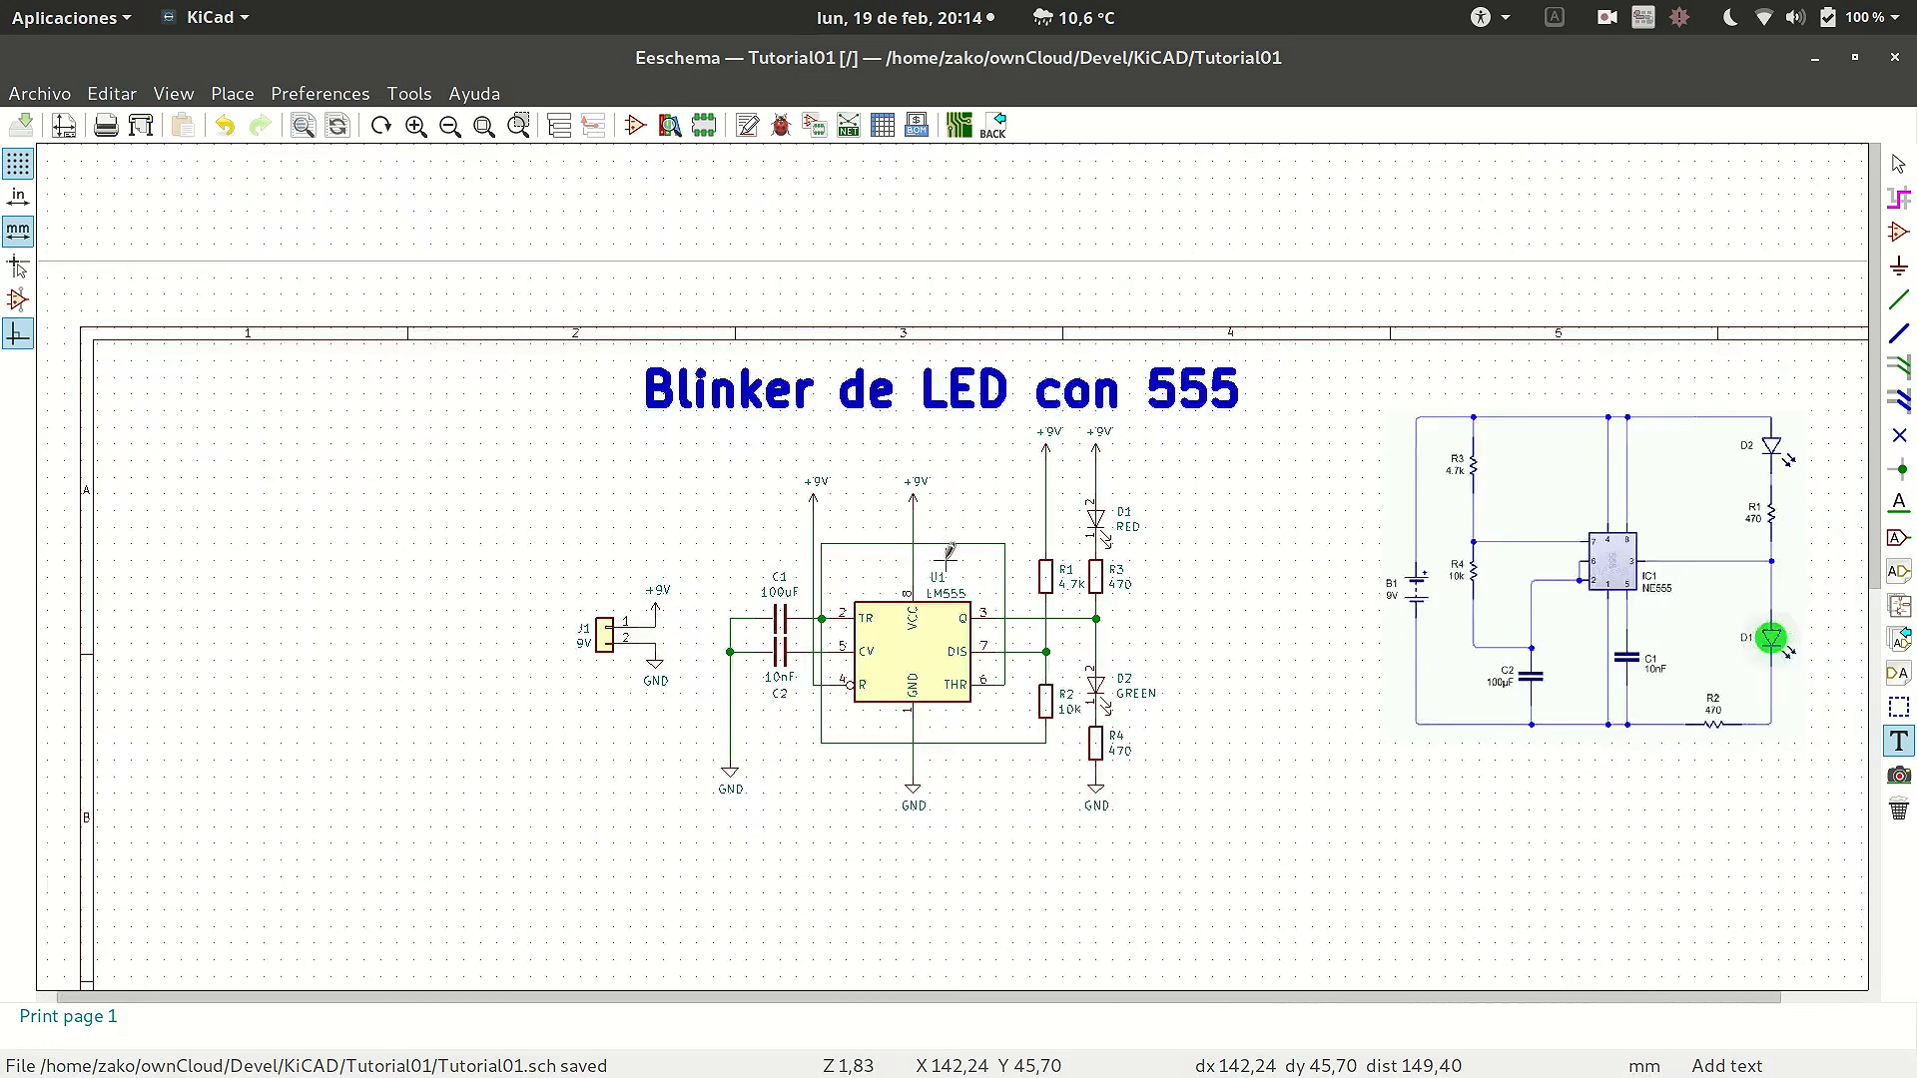